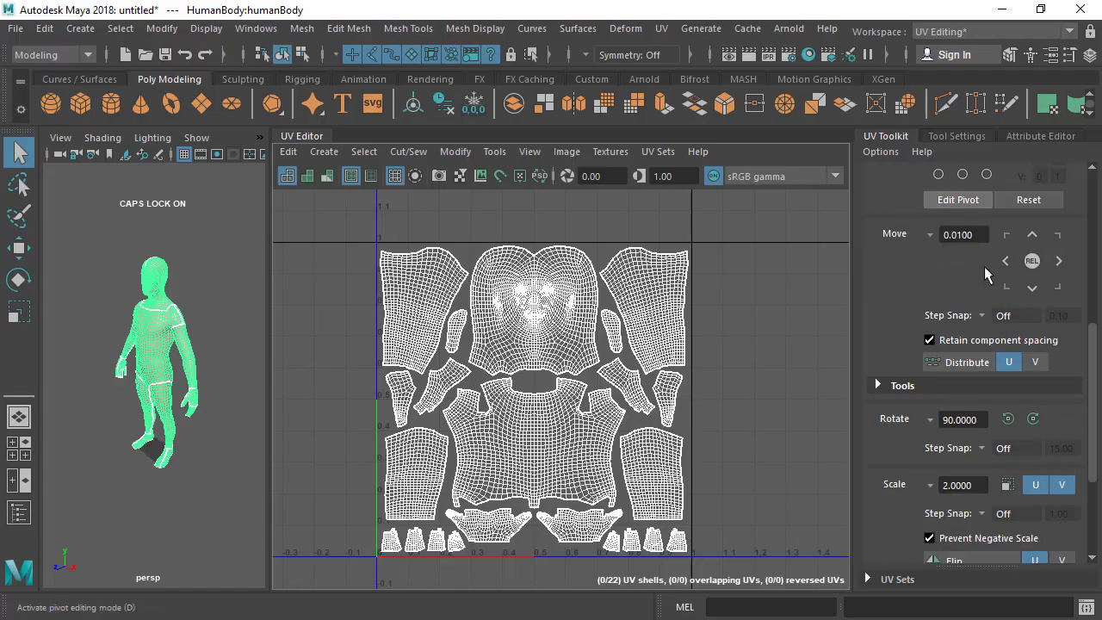
Step: Reopen the UV Toolkit's Transform section and examine its Move, Rotate and Scale options
click(895, 301)
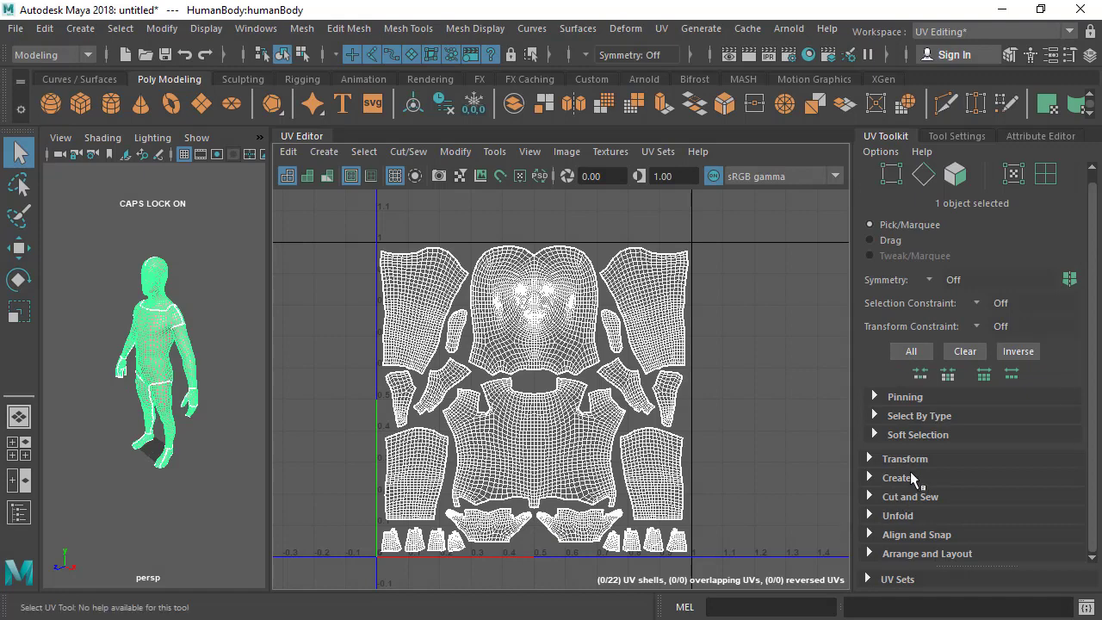
click(903, 459)
scroll(931, 465, down, 5)
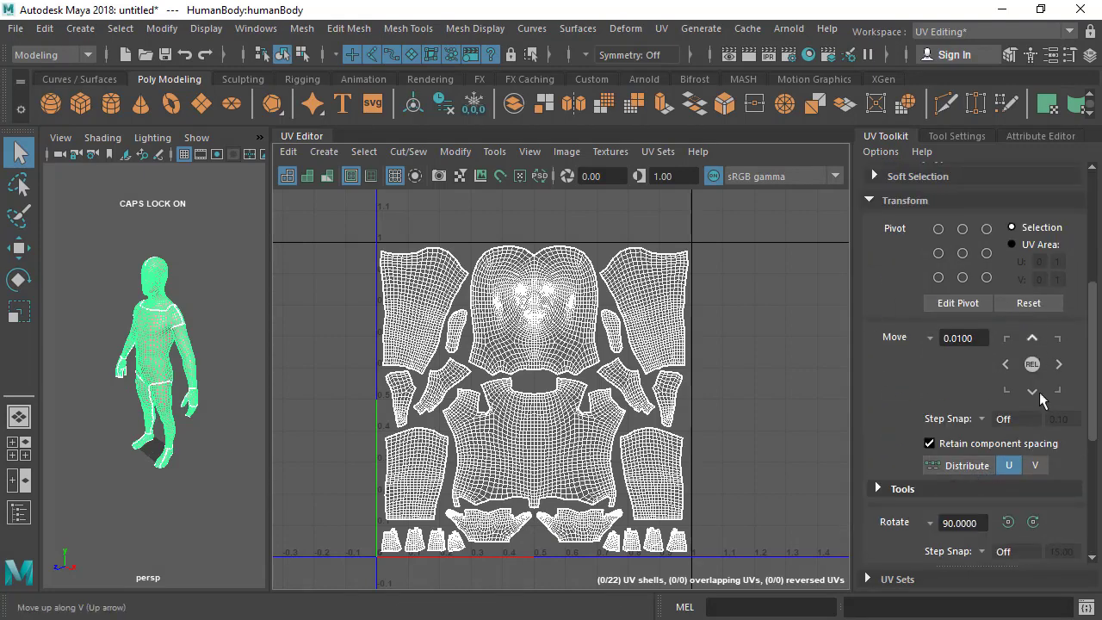
scroll(917, 469, down, 3)
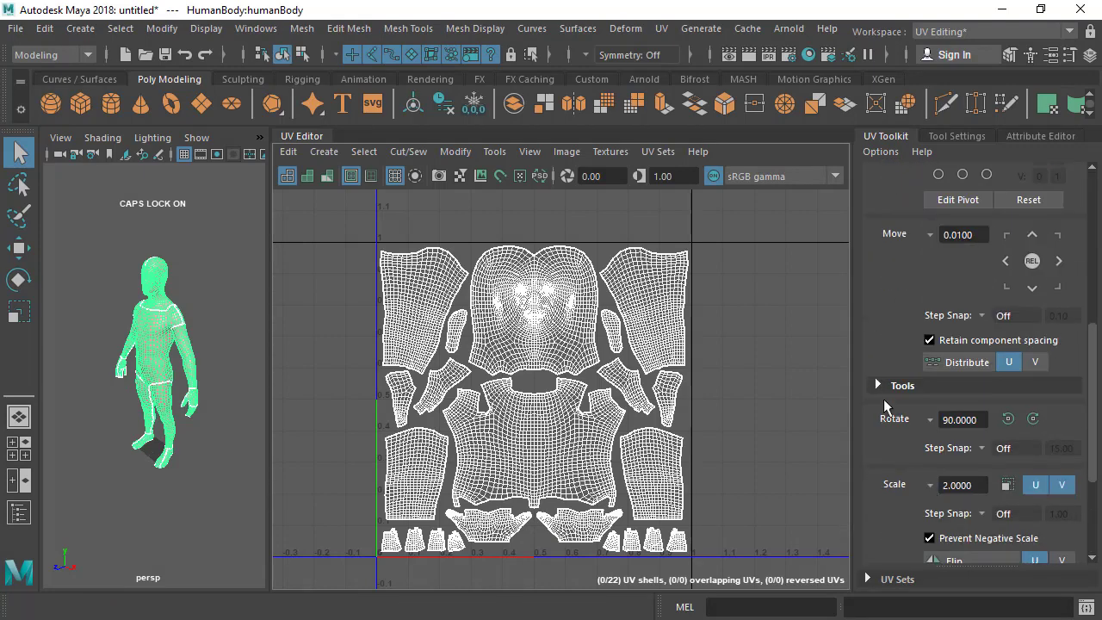
scroll(886, 447, down, 3)
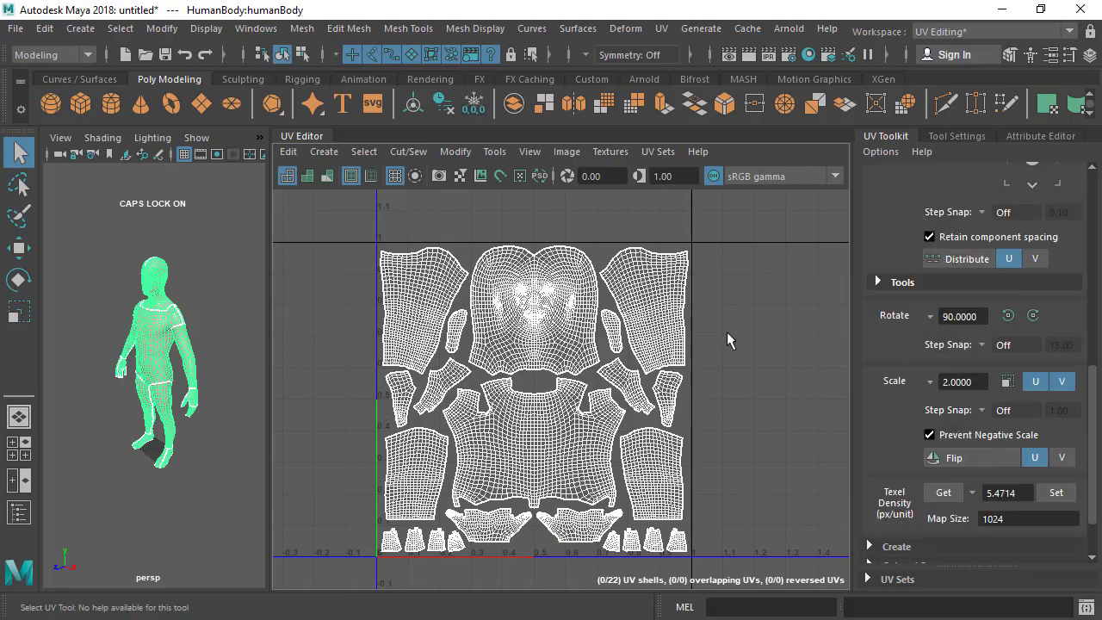
Step: Switch to UV shell selection and select the arm shell at the lower right of the UV layout
scroll(726, 331, up, 5)
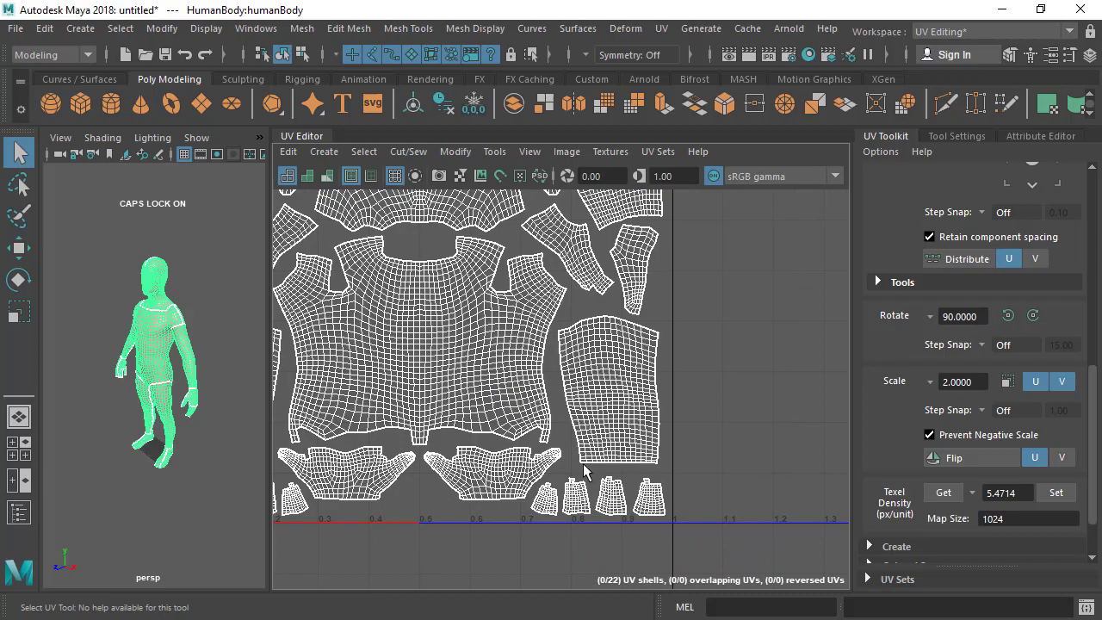
scroll(583, 470, up, 2)
scroll(668, 394, up, 1)
alt+middle_drag(685, 424, 661, 451)
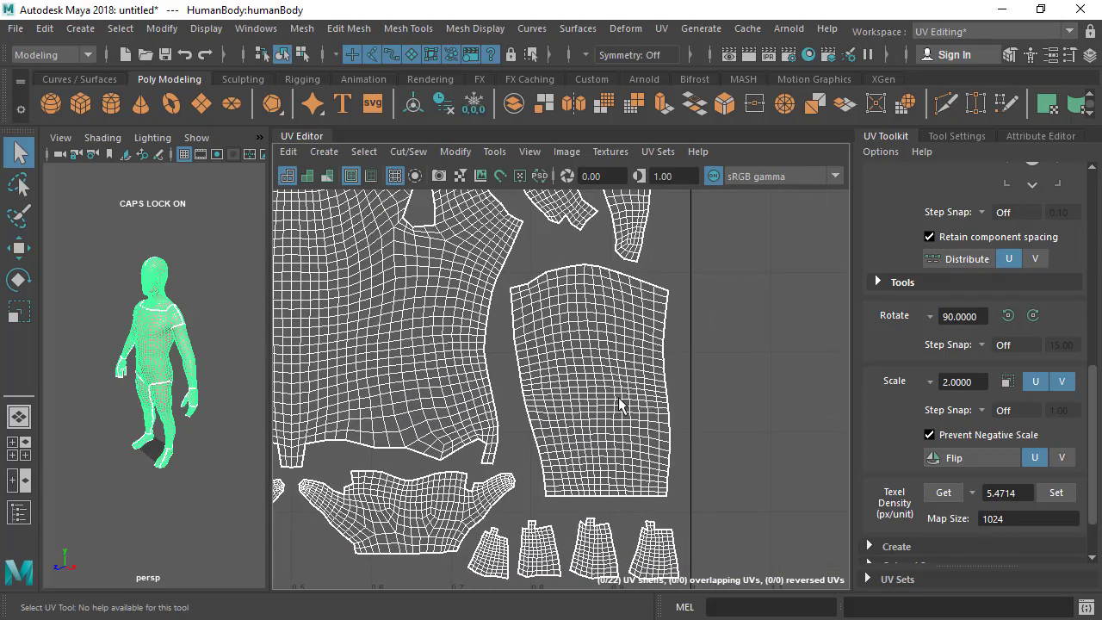
scroll(619, 404, up, 1)
right_drag(622, 316, 719, 311)
click(626, 336)
scroll(628, 413, down, 4)
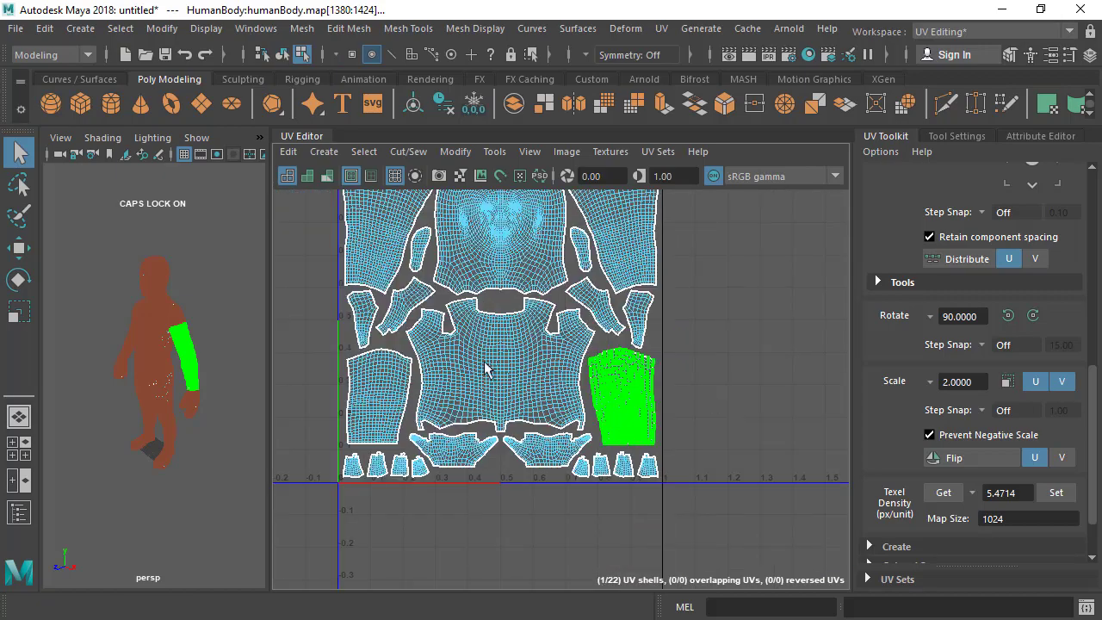
scroll(487, 367, up, 4)
alt+middle_drag(797, 476, 610, 444)
scroll(610, 444, up, 1)
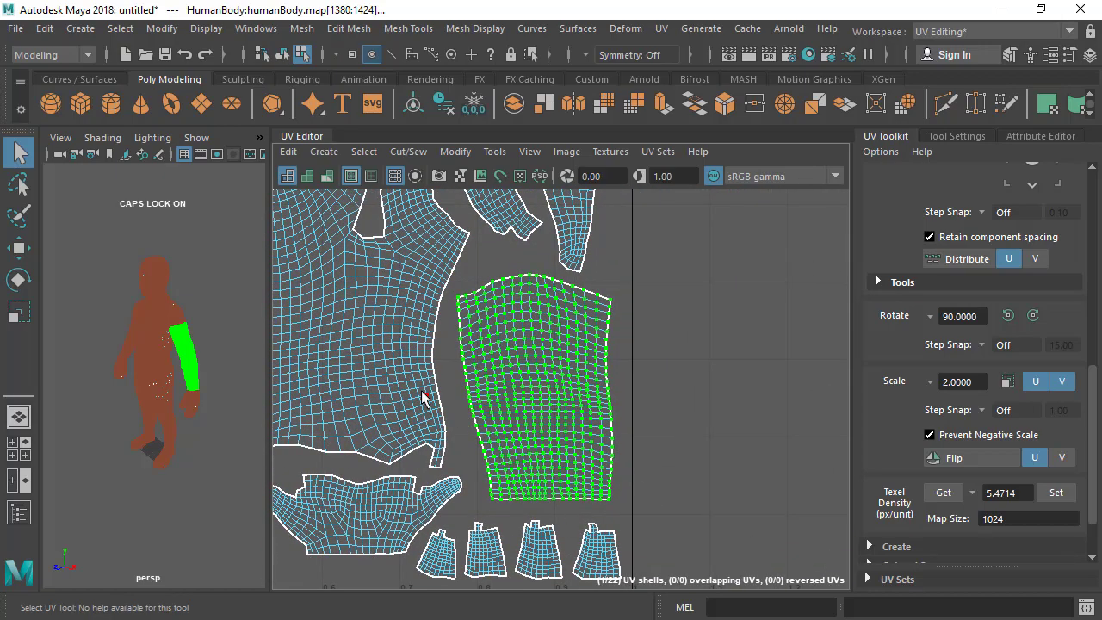
scroll(585, 391, up, 1)
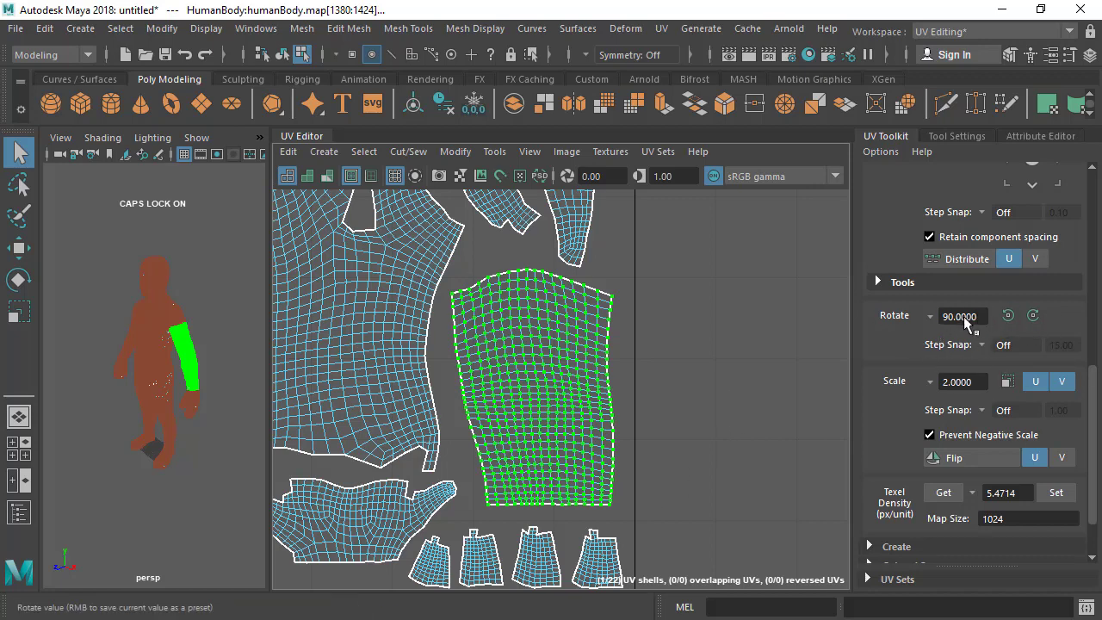
Step: Examine the preset angles available for rotating the selected shell
click(929, 315)
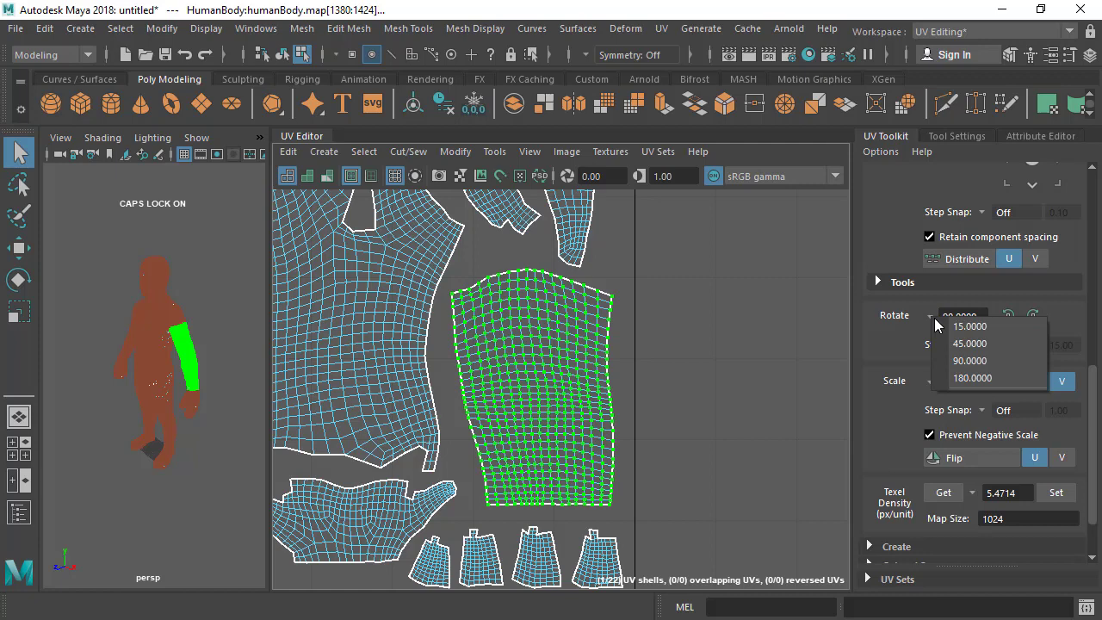
click(930, 315)
click(929, 315)
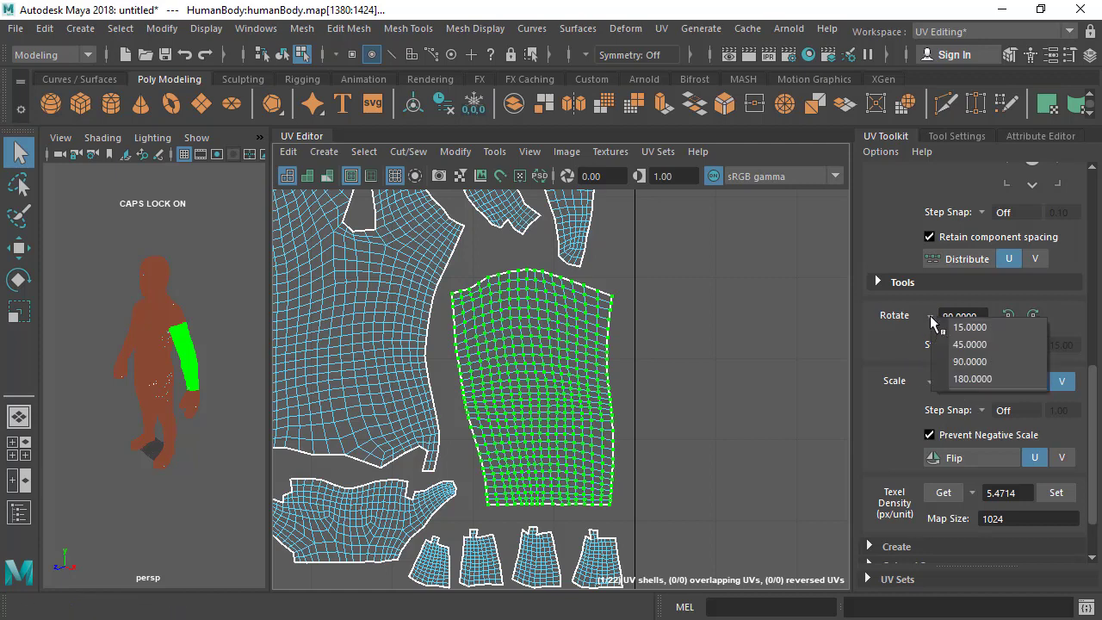
click(887, 337)
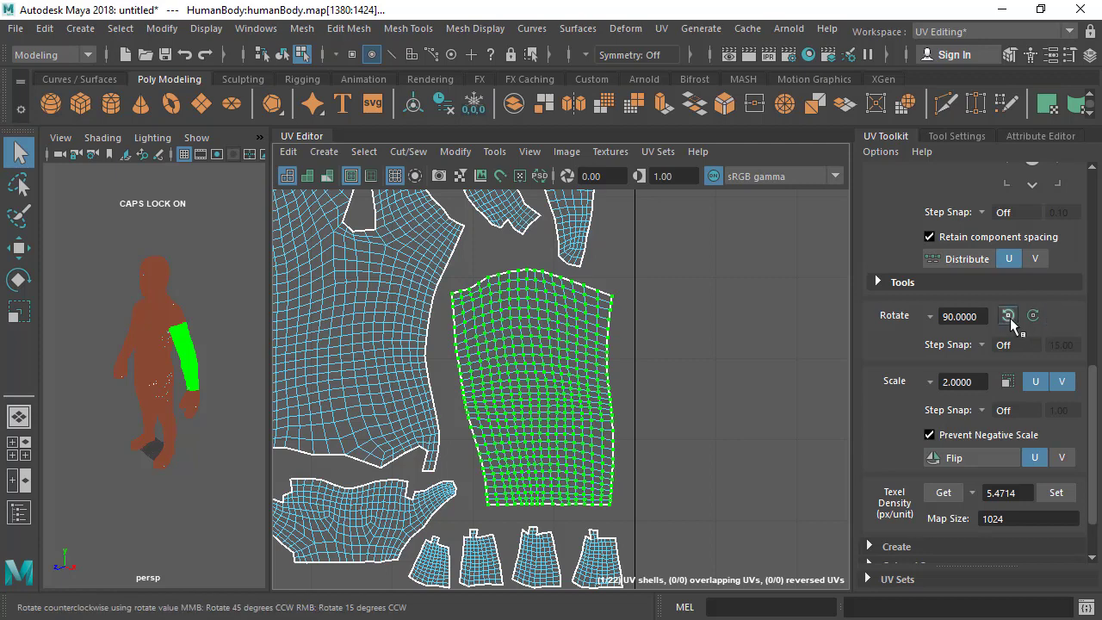
Step: Rotate the arm shell clockwise twice by 90 degrees, and return it with two 90-degree counterclockwise rotations
click(1032, 315)
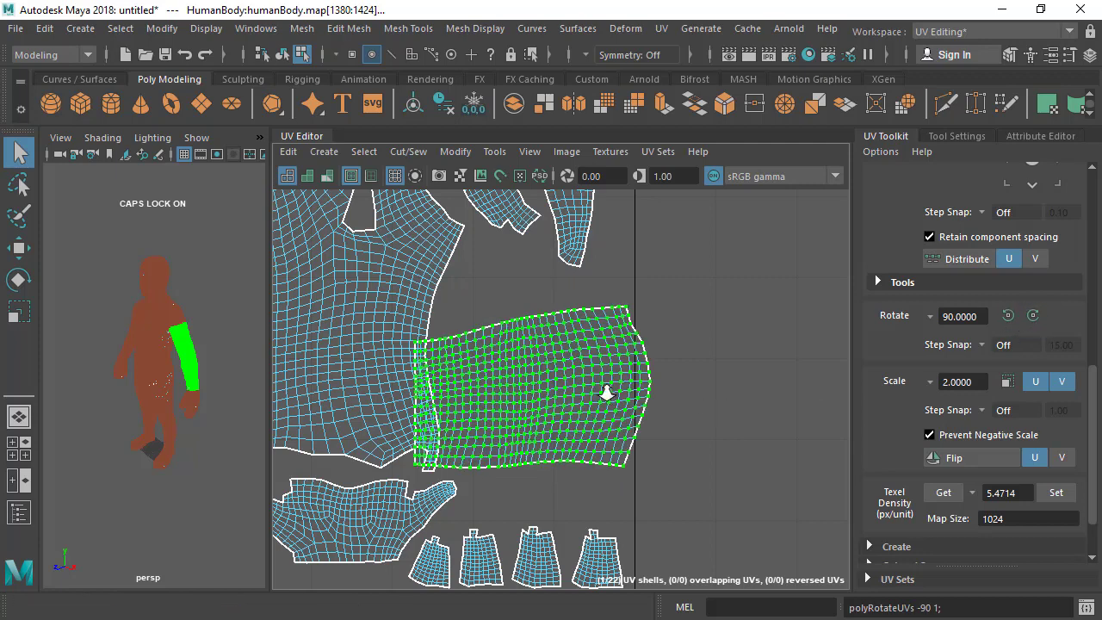
scroll(600, 386, up, 2)
click(1038, 311)
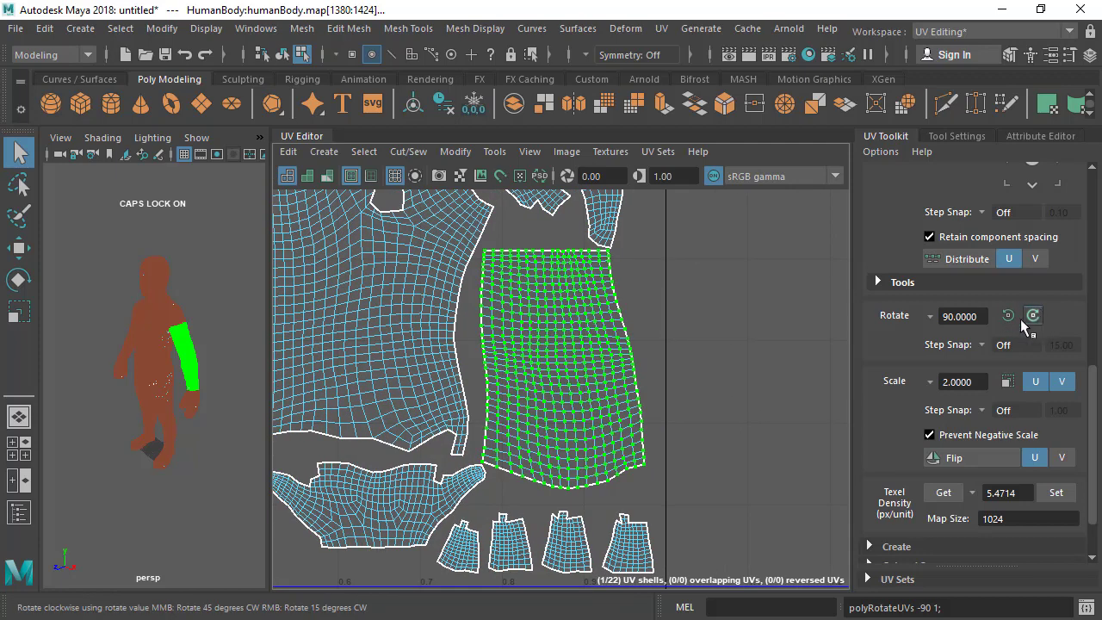
click(1006, 316)
click(1006, 315)
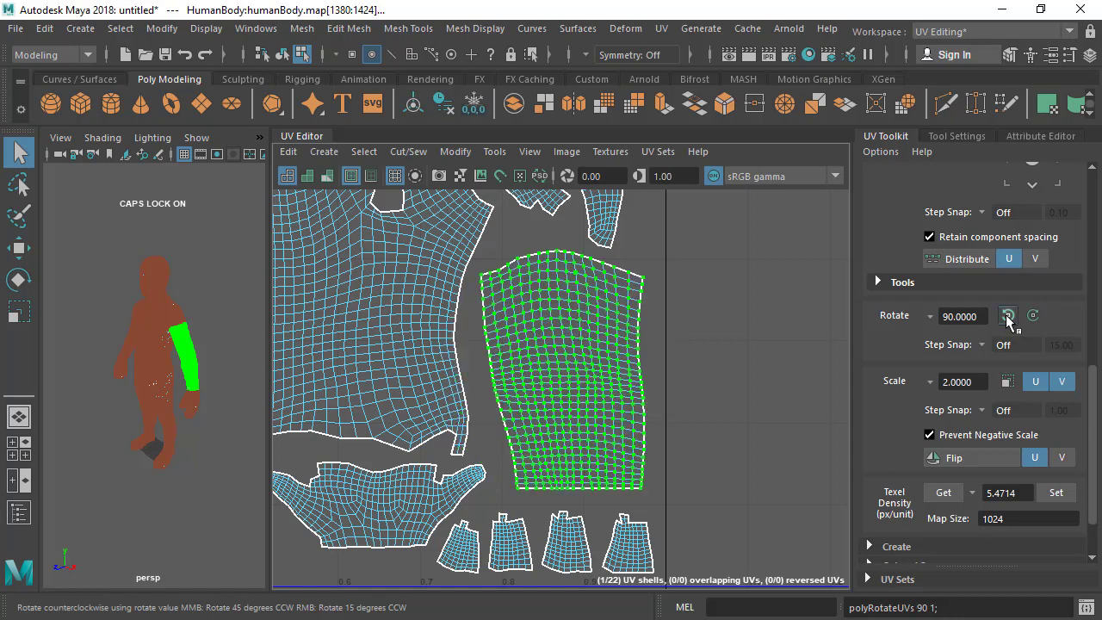
Step: Choose the 45-degree rotation preset and rotate the arm shell clockwise by that angle
double_click(946, 316)
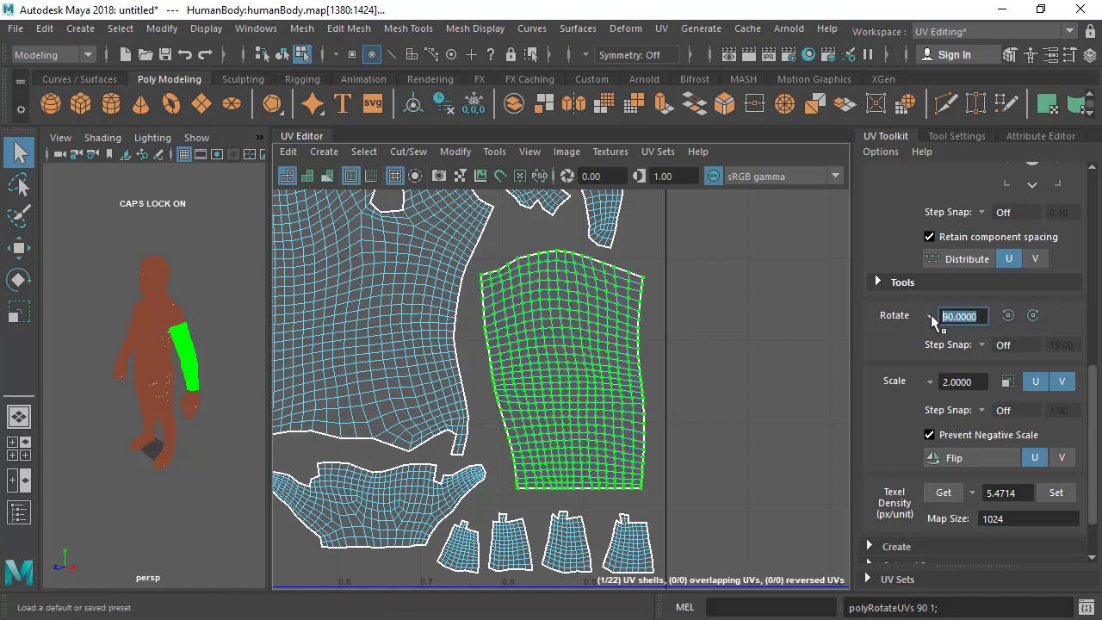
click(930, 316)
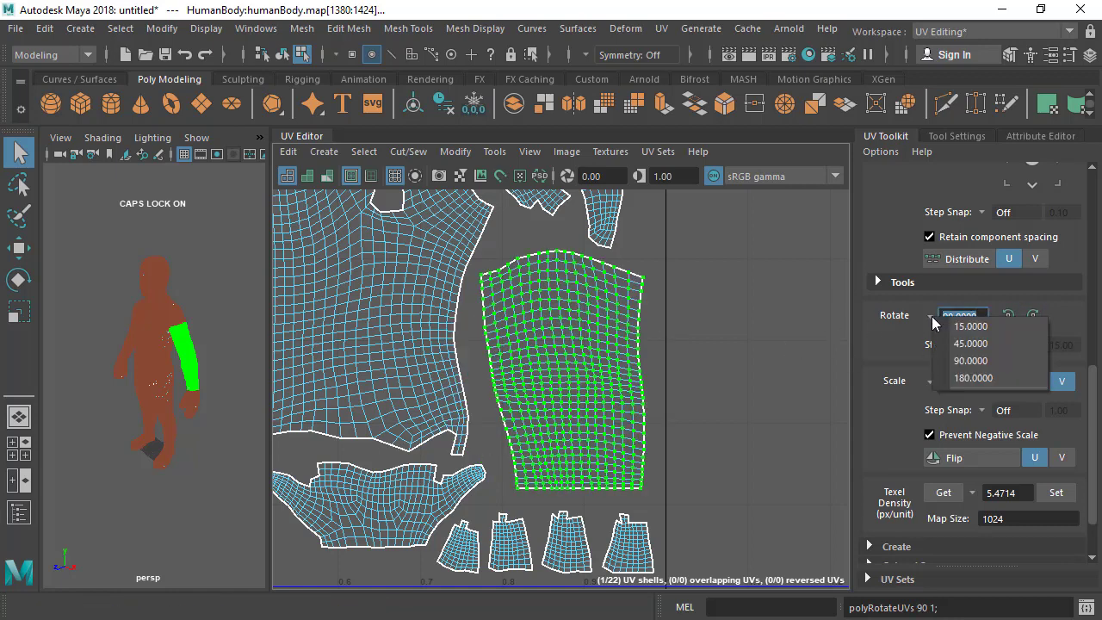
click(971, 345)
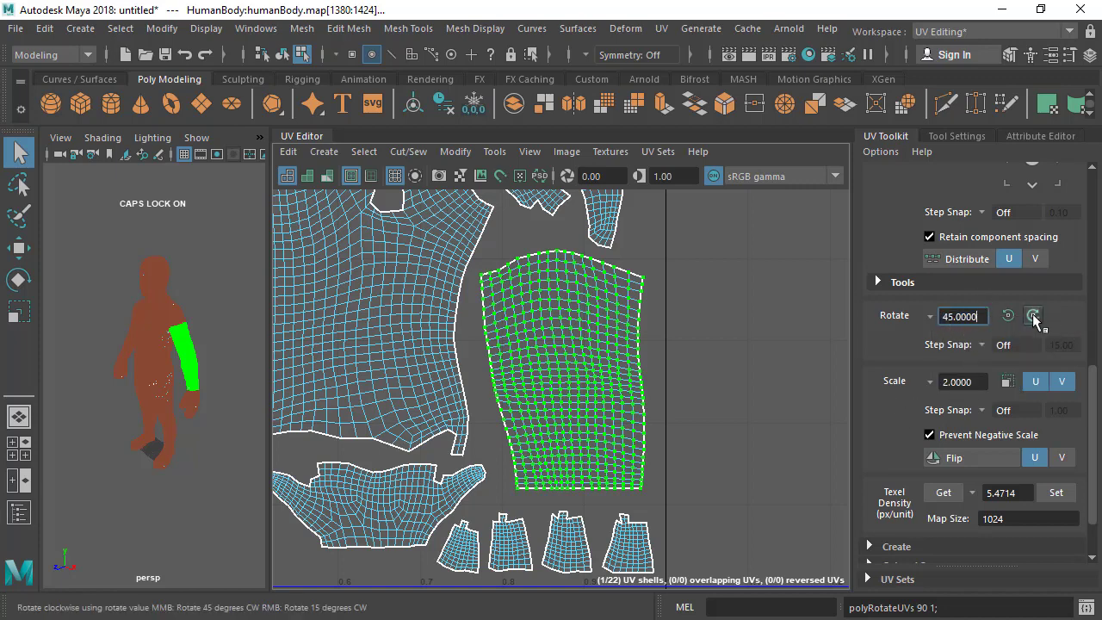
click(1033, 315)
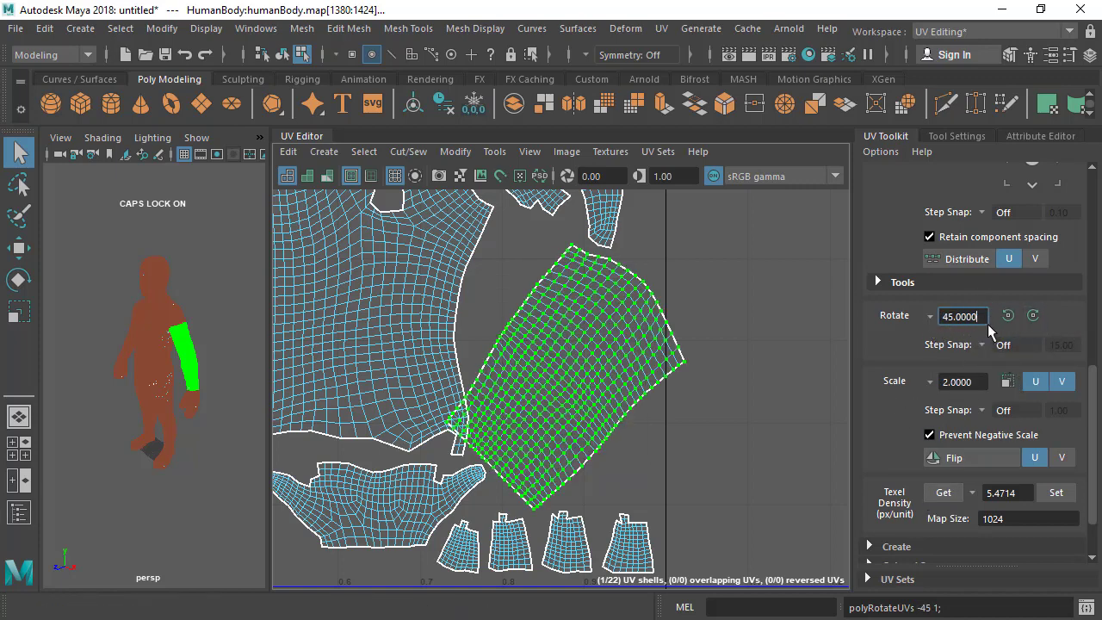
Step: Set a custom rotation angle of 60 degrees and rotate the arm shell clockwise by it
click(931, 316)
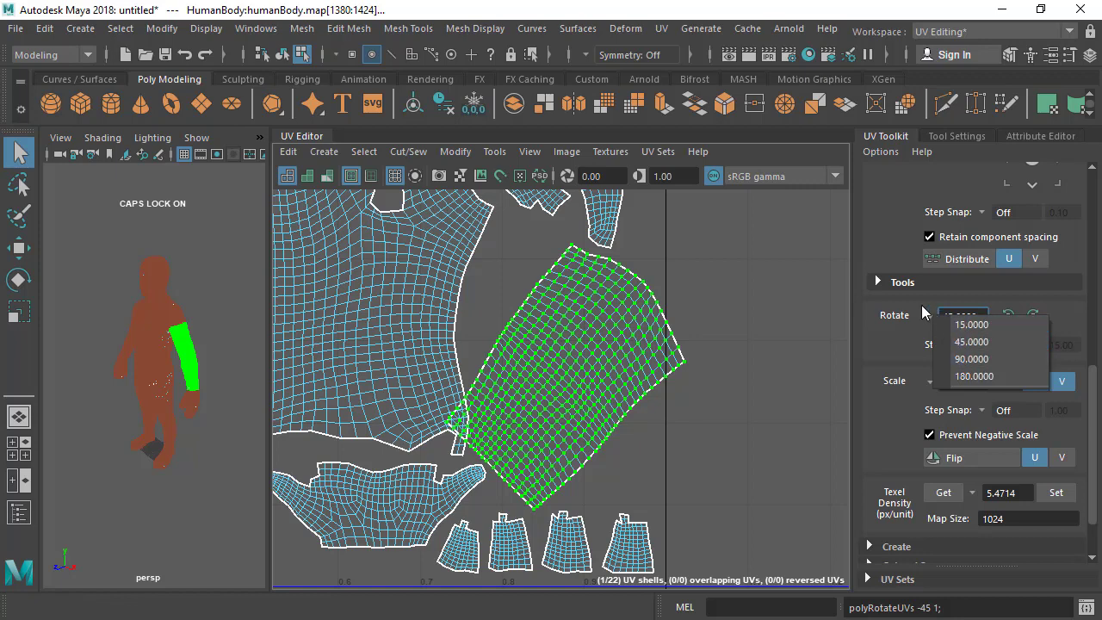
click(970, 341)
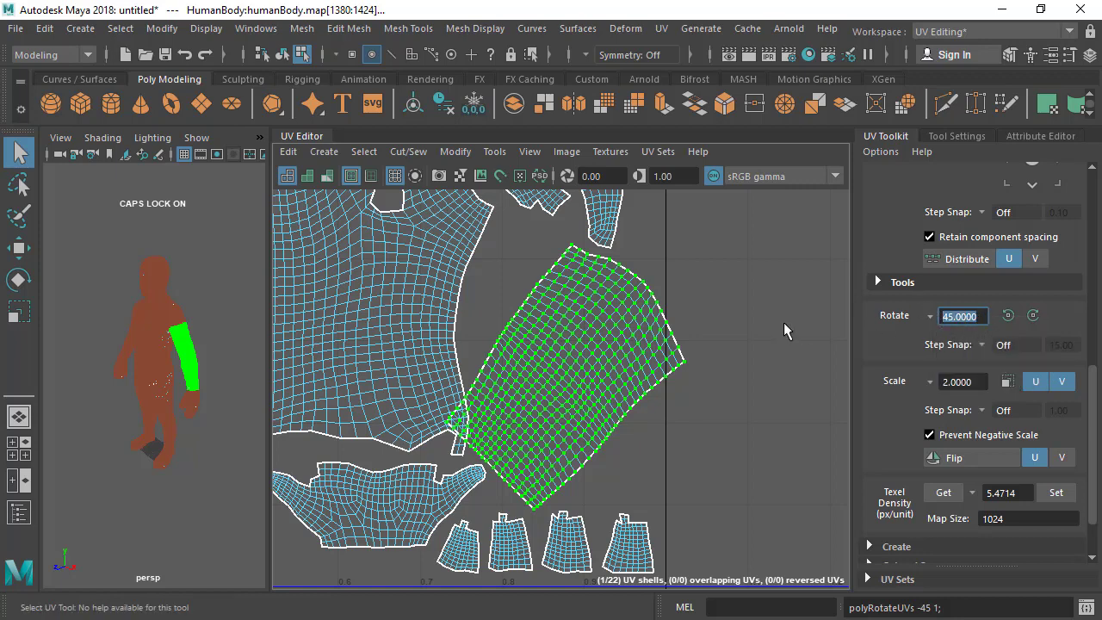
text(60)
key(Return)
click(1033, 315)
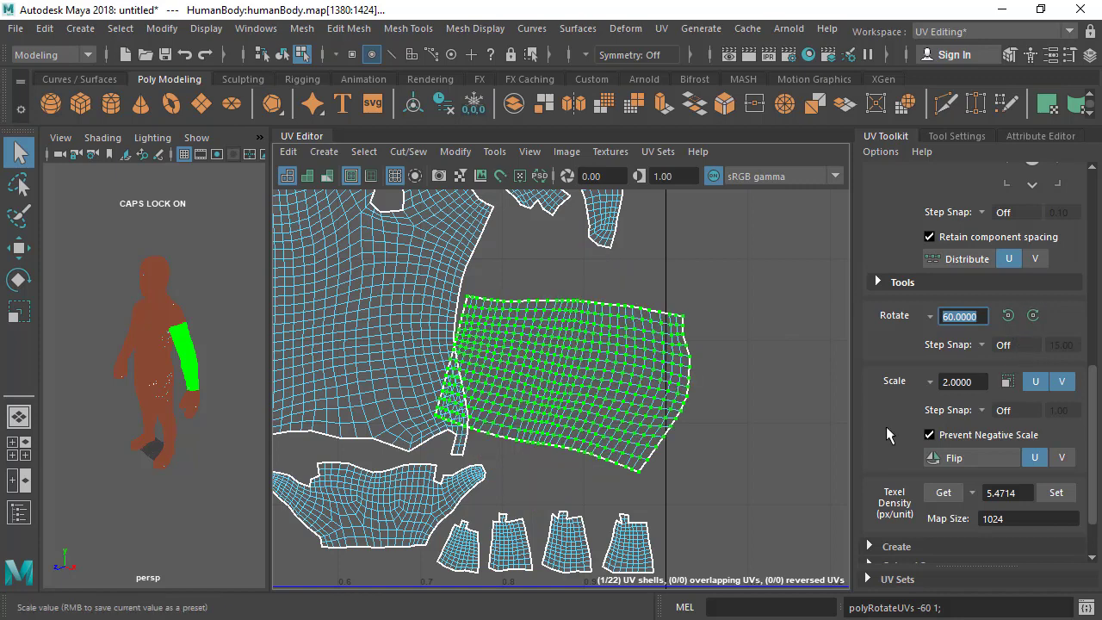
scroll(671, 414, down, 2)
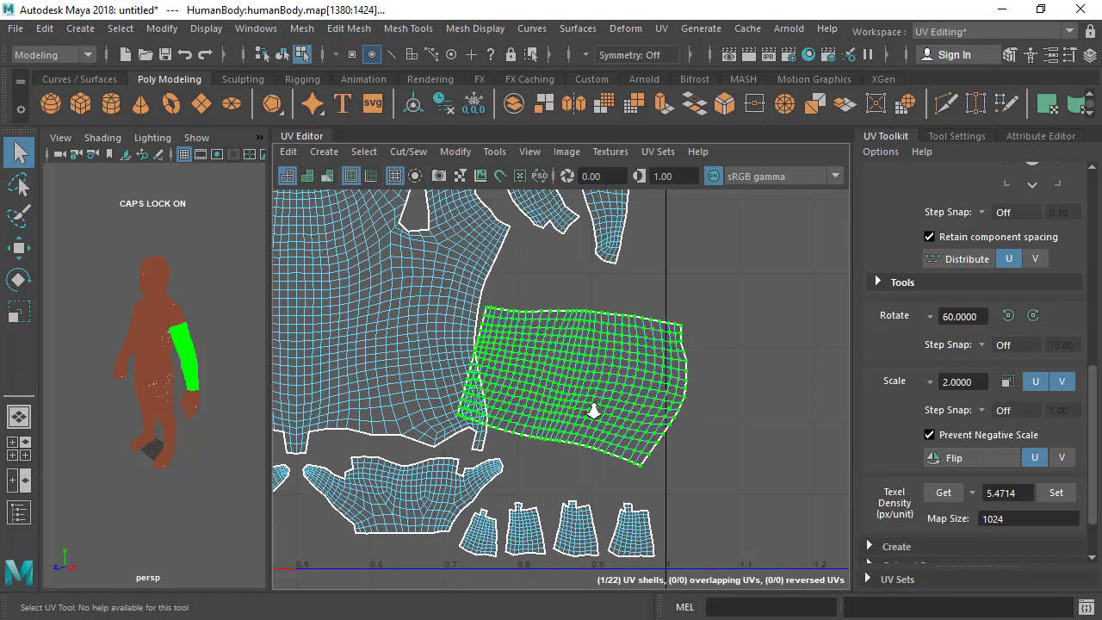
Step: Undo the 60-degree and 45-degree rotations of the arm shell
key(ctrl+z)
key(ctrl+z)
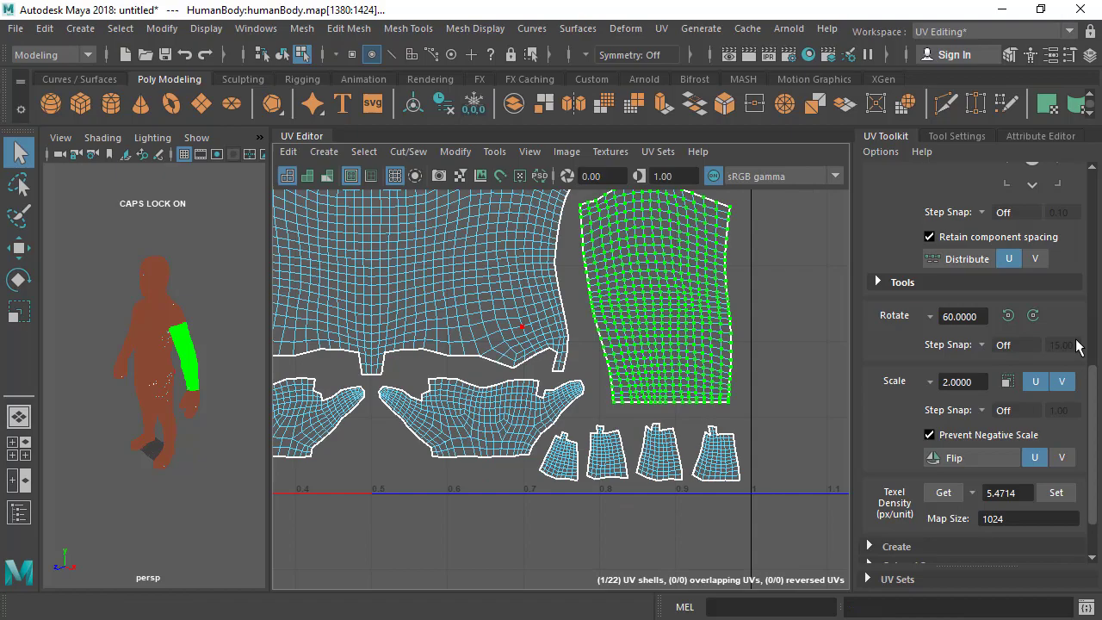
scroll(602, 357, down, 2)
alt+middle_drag(527, 347, 516, 455)
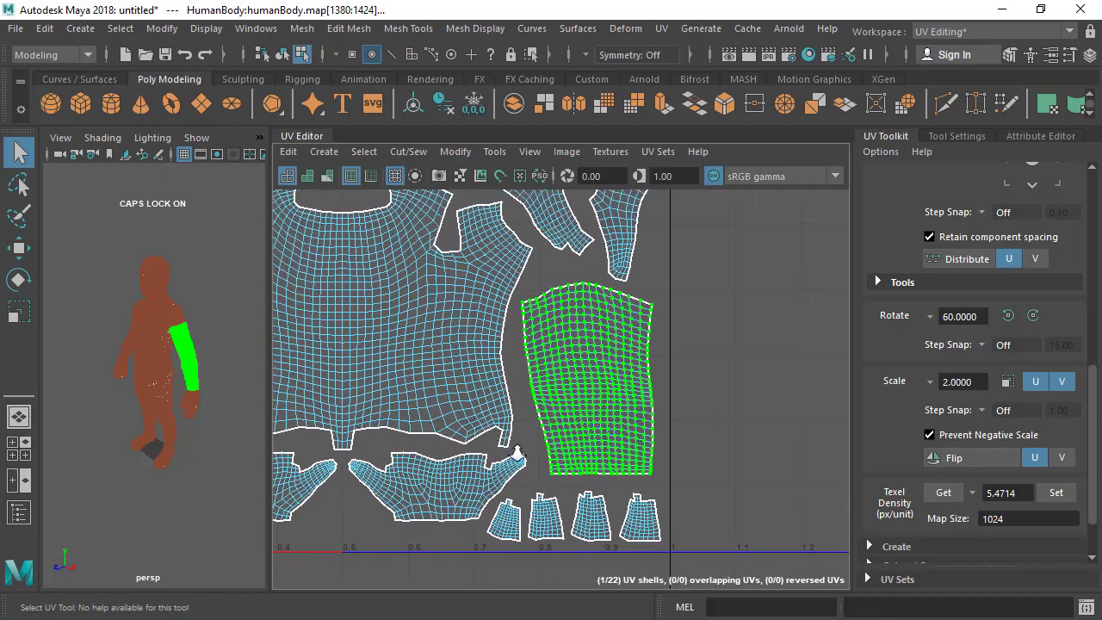
Step: Turn on Step Snap for rotation with the 15.00-degree increment
scroll(510, 456, up, 2)
scroll(510, 463, up, 2)
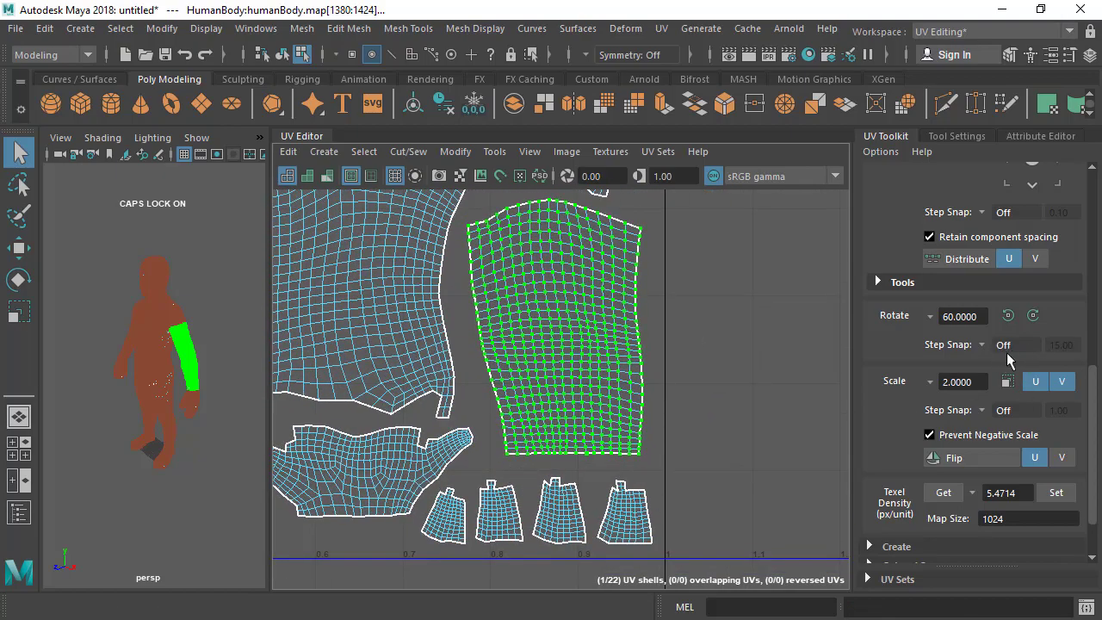
scroll(669, 423, up, 2)
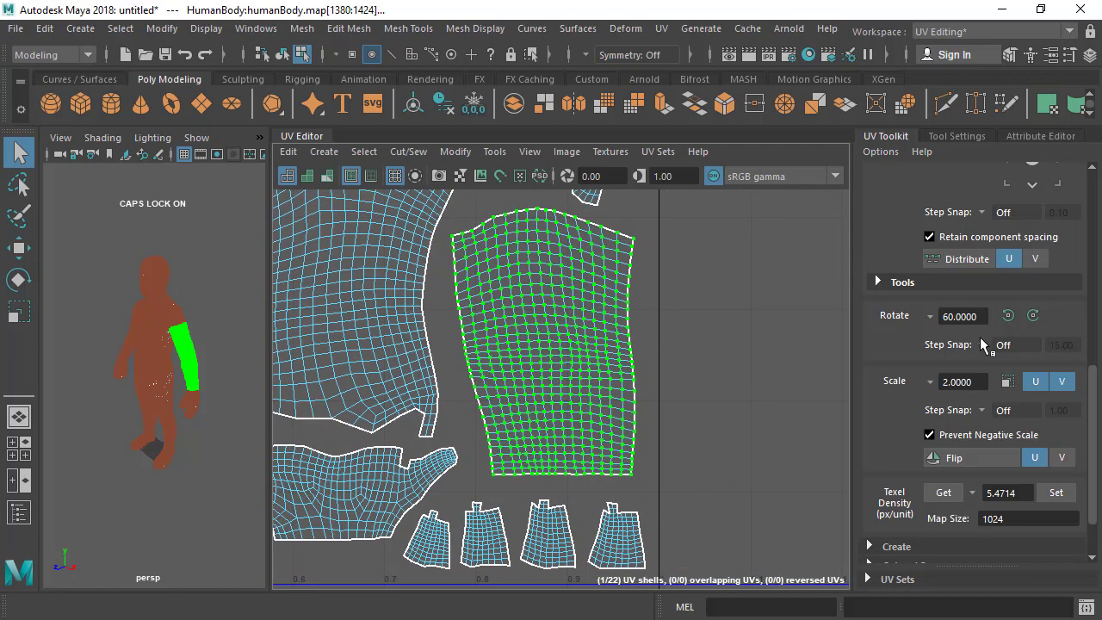
click(981, 345)
click(1009, 373)
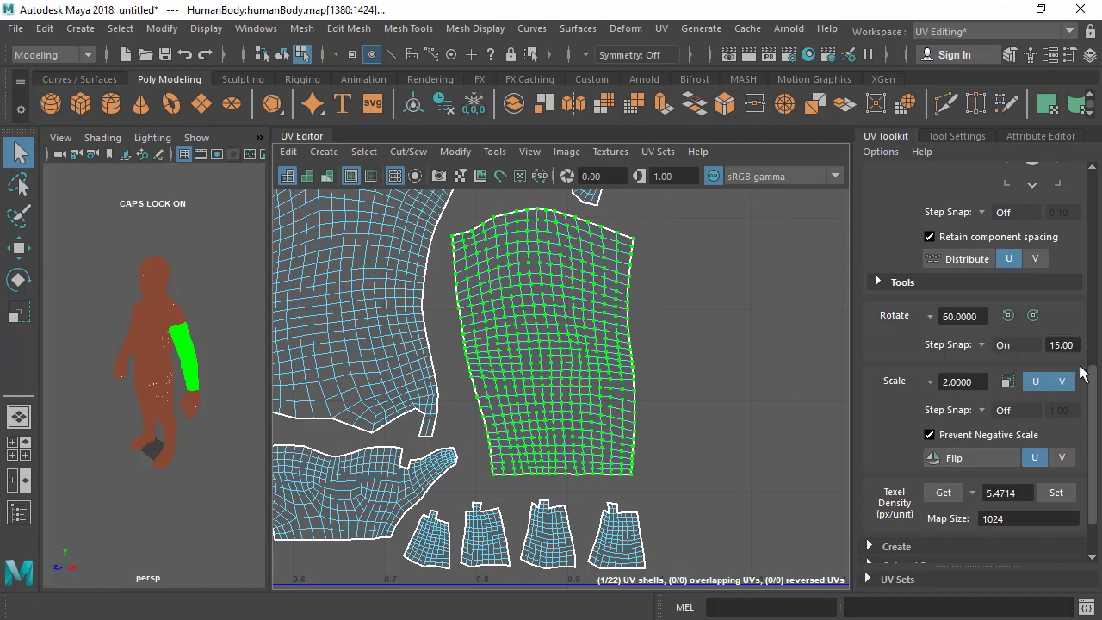
Step: Try rotating the arm shell about 75 degrees clockwise with the snapped Rotate tool, and undo the rotation
alt+middle_drag(587, 375, 586, 403)
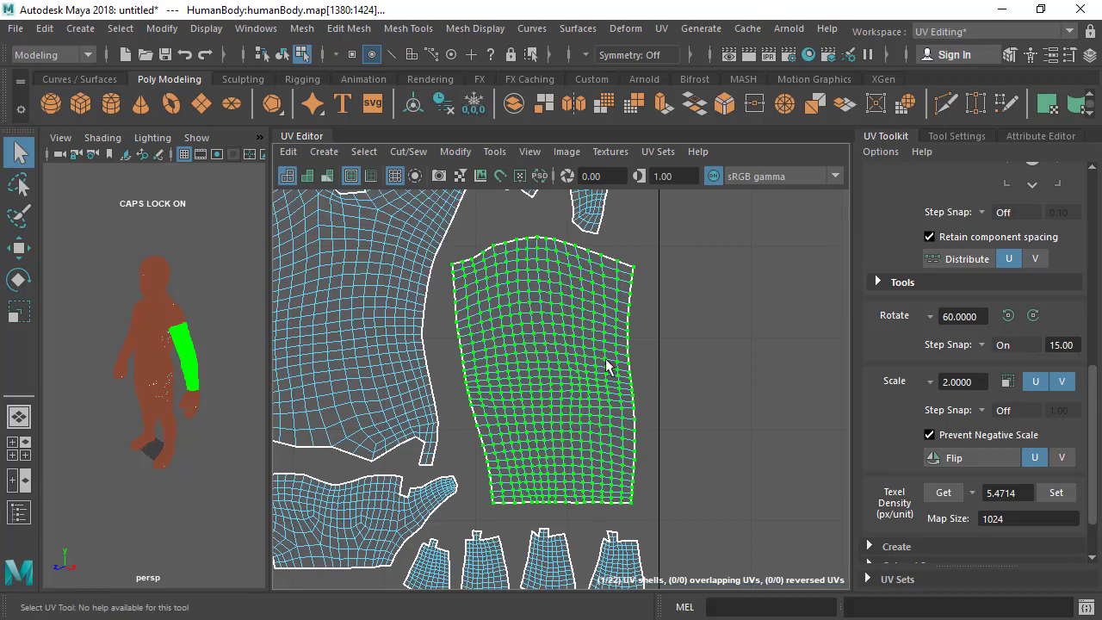
key(e)
mouse_move(597, 318)
mouse_down()
mouse_move(627, 366)
mouse_move(631, 347)
mouse_move(606, 317)
mouse_move(632, 368)
mouse_move(627, 427)
mouse_up()
key(ctrl+z)
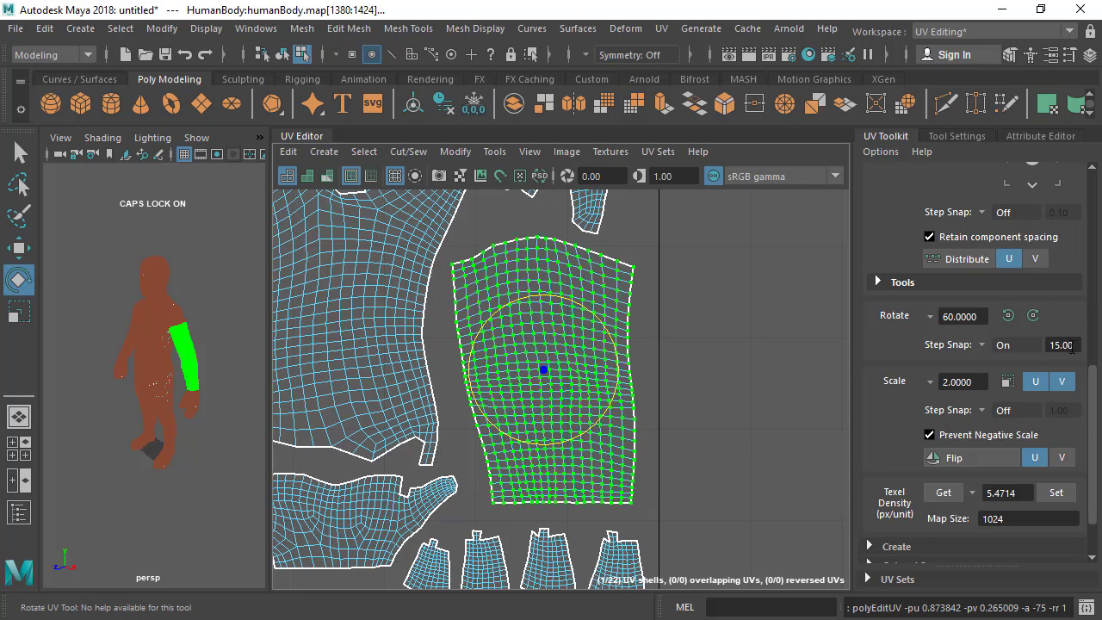
Step: Turn off Step Snap for rotation
click(1006, 346)
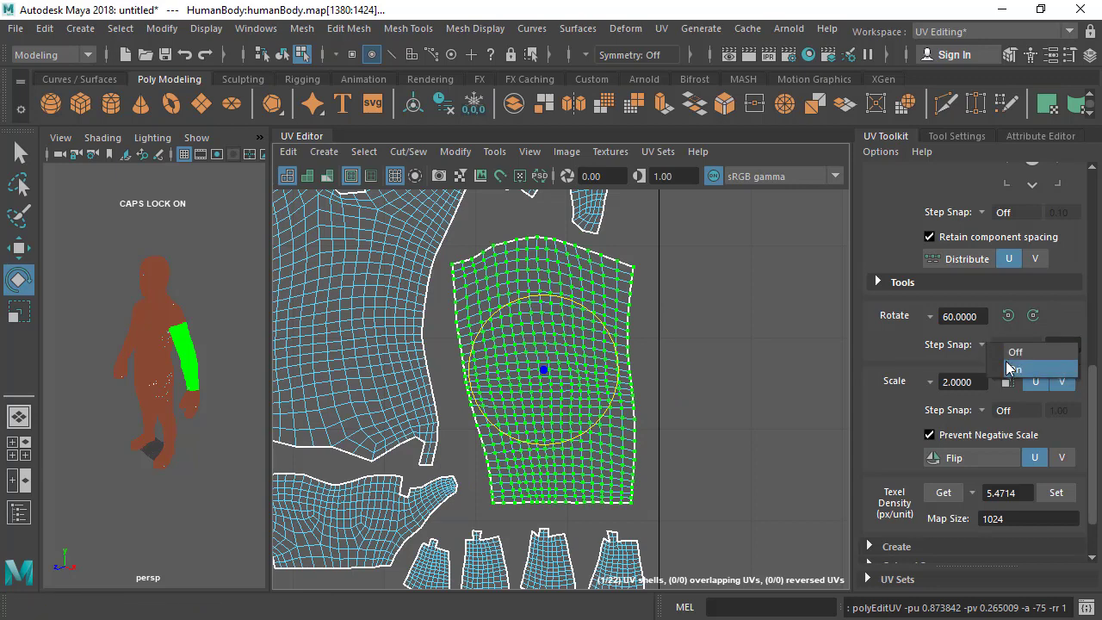
click(1011, 353)
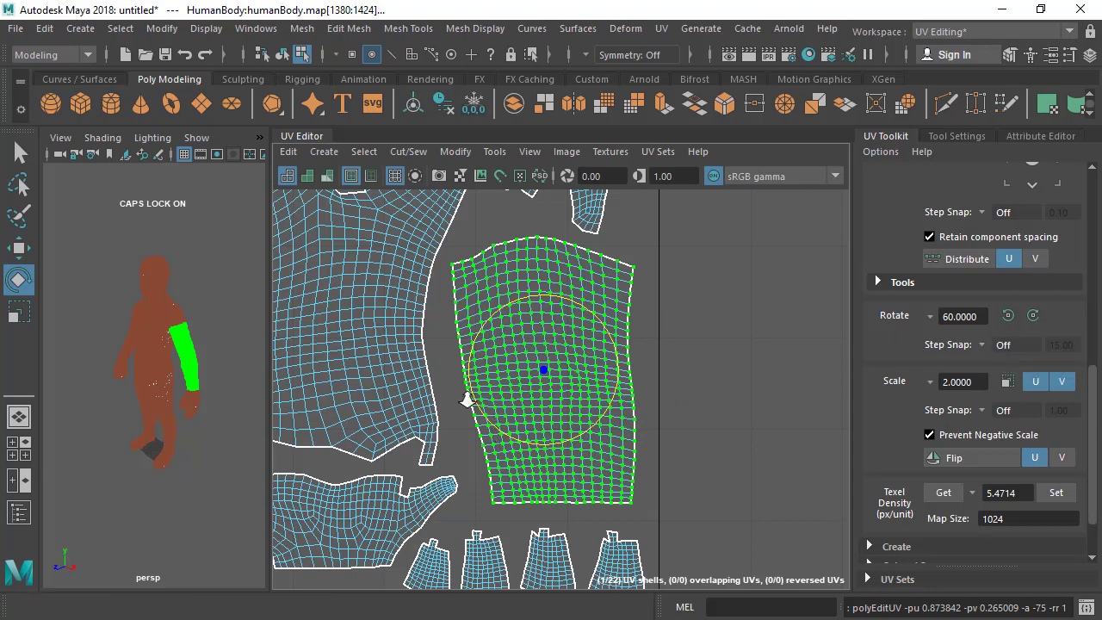
scroll(467, 394, down, 1)
alt+middle_drag(467, 394, 555, 392)
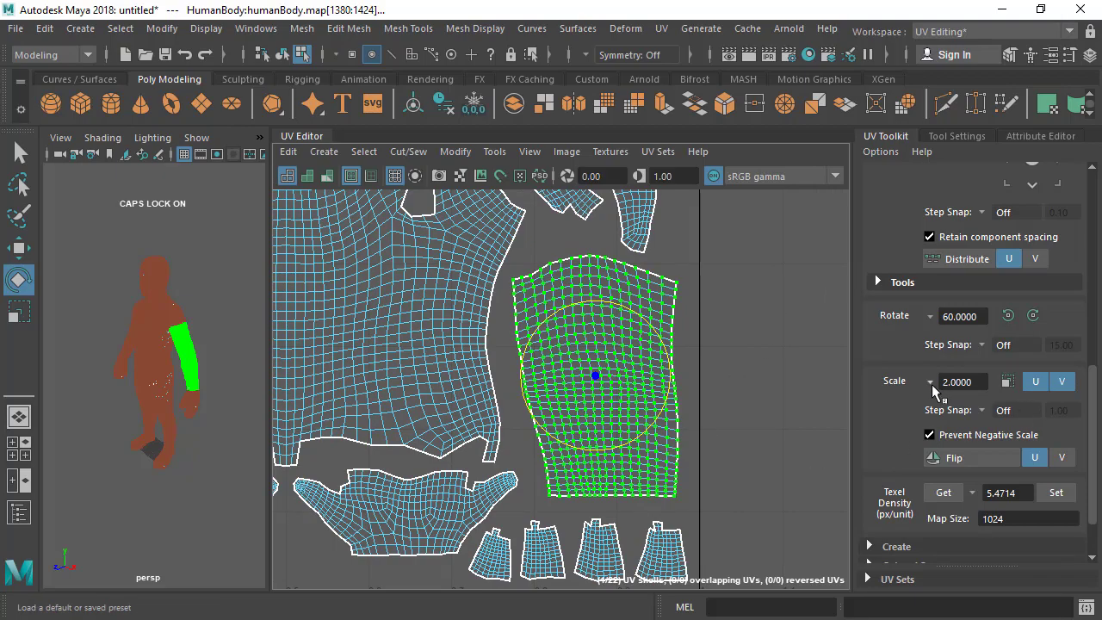
Step: Select the head's UV shell at the upper middle of the UV layout
scroll(495, 363, down, 1)
alt+middle_drag(450, 311, 504, 568)
scroll(495, 463, down, 1)
scroll(437, 378, down, 1)
alt+middle_drag(437, 379, 598, 362)
scroll(428, 349, up, 1)
scroll(598, 363, up, 1)
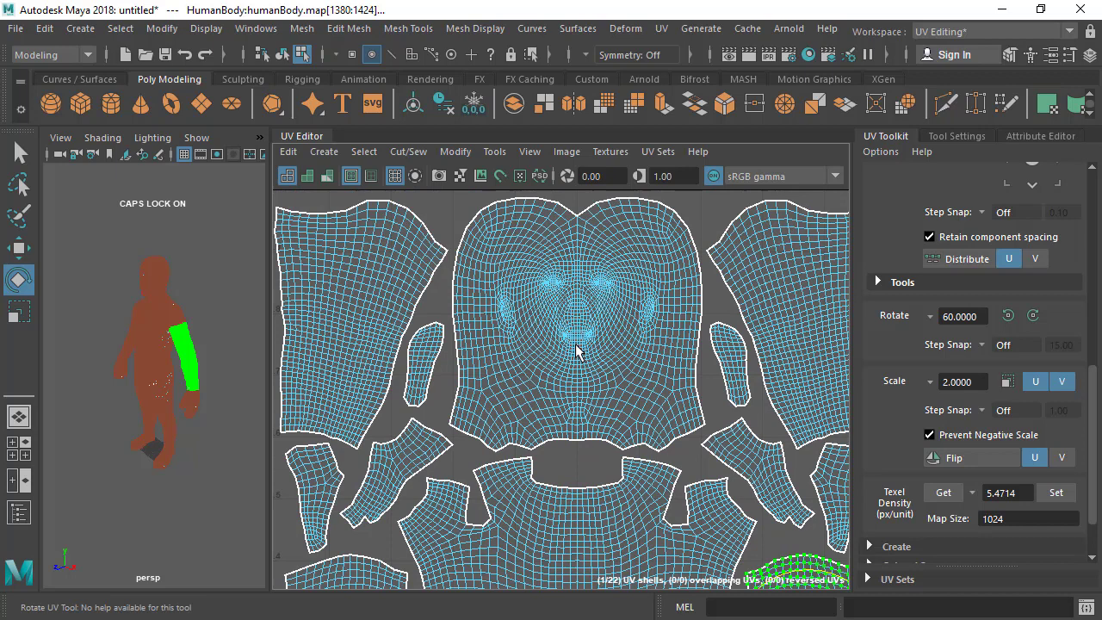
click(575, 342)
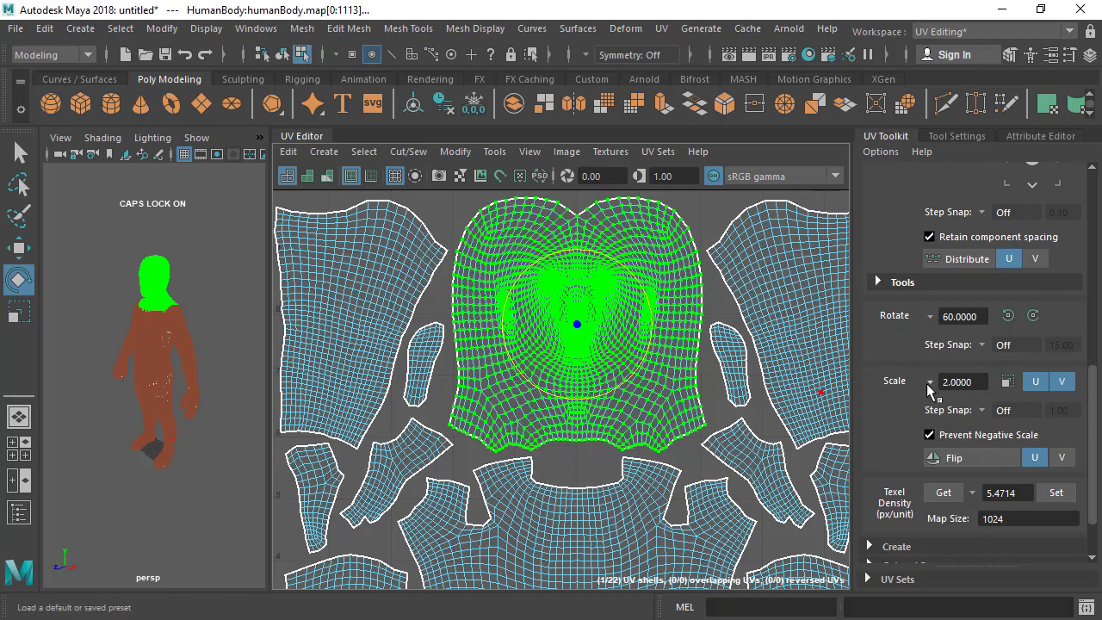
Step: Try scaling the head shell by 2.0000 in both U and V, and undo the scaling
click(929, 385)
click(876, 403)
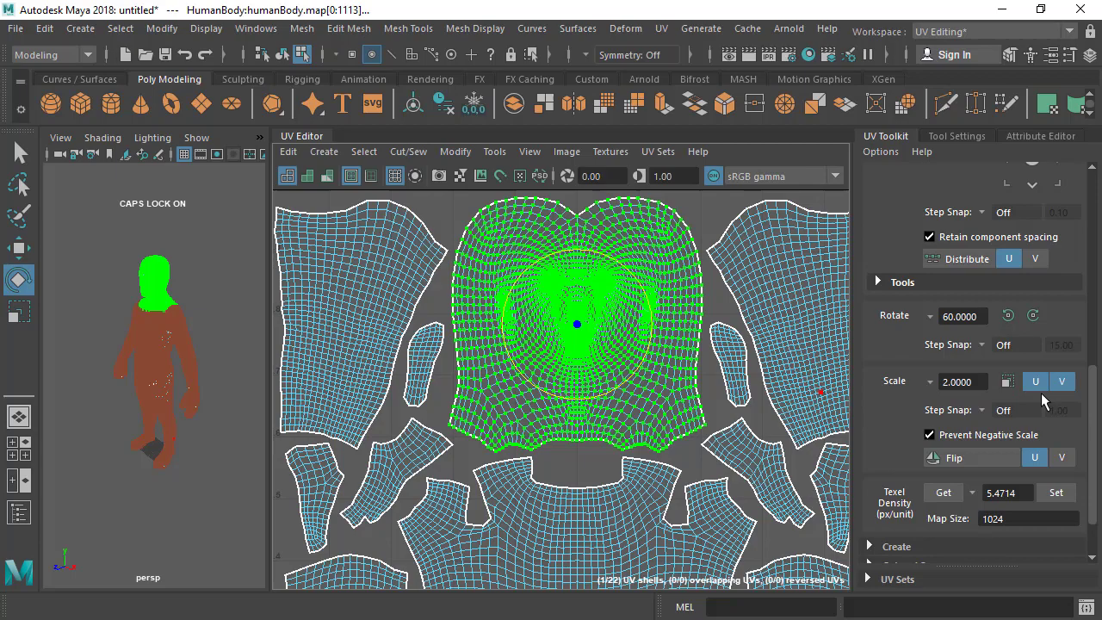
click(1007, 382)
scroll(570, 362, down, 3)
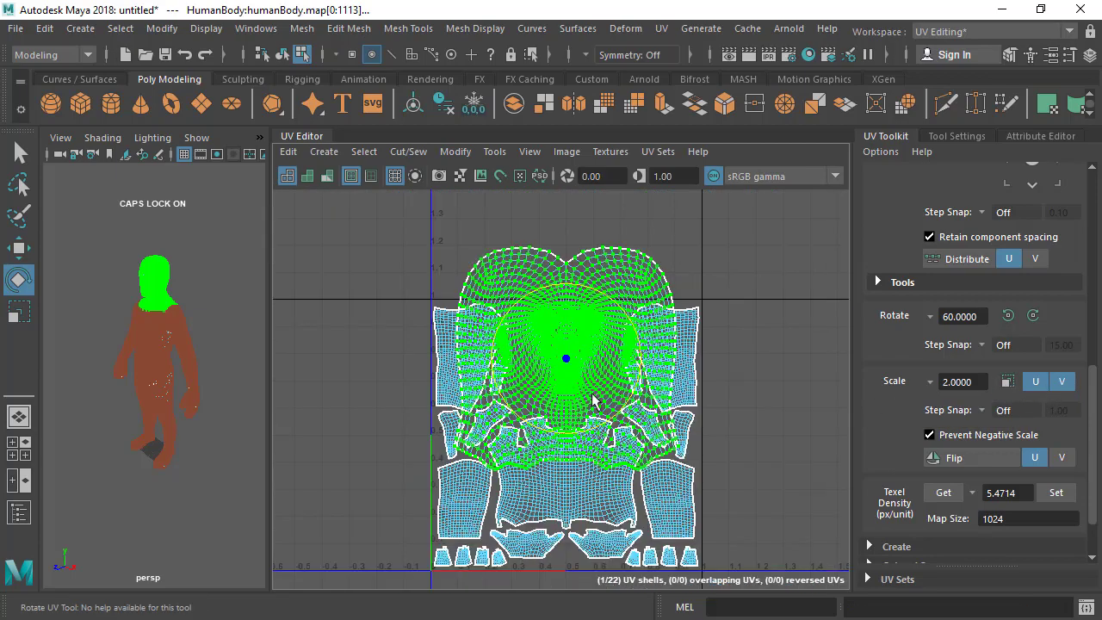
scroll(564, 366, up, 2)
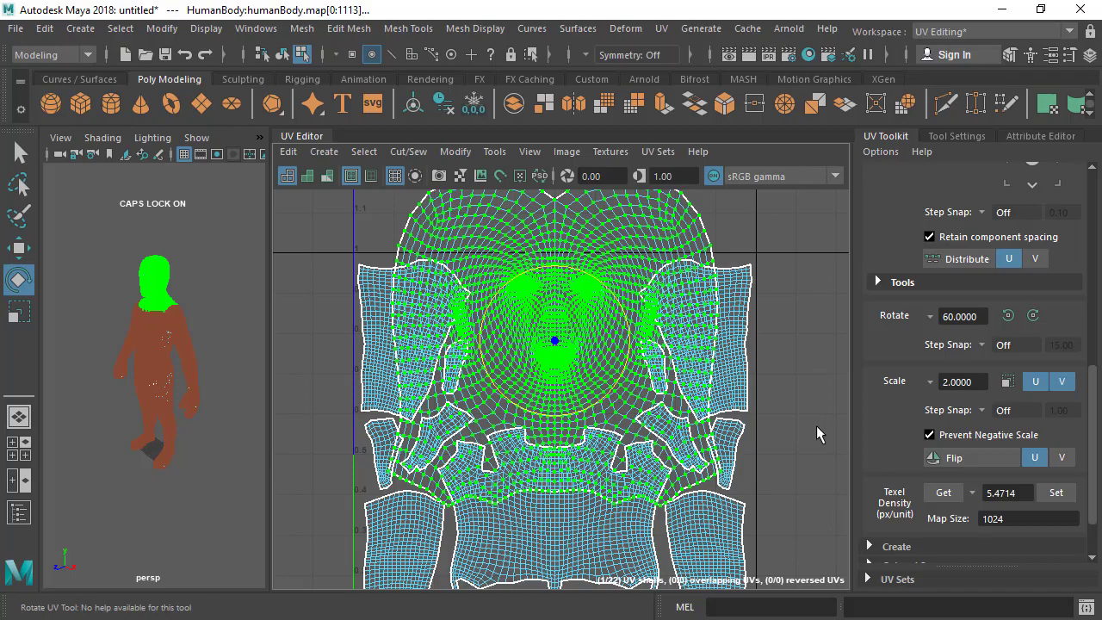
key(ctrl+z)
scroll(634, 301, down, 4)
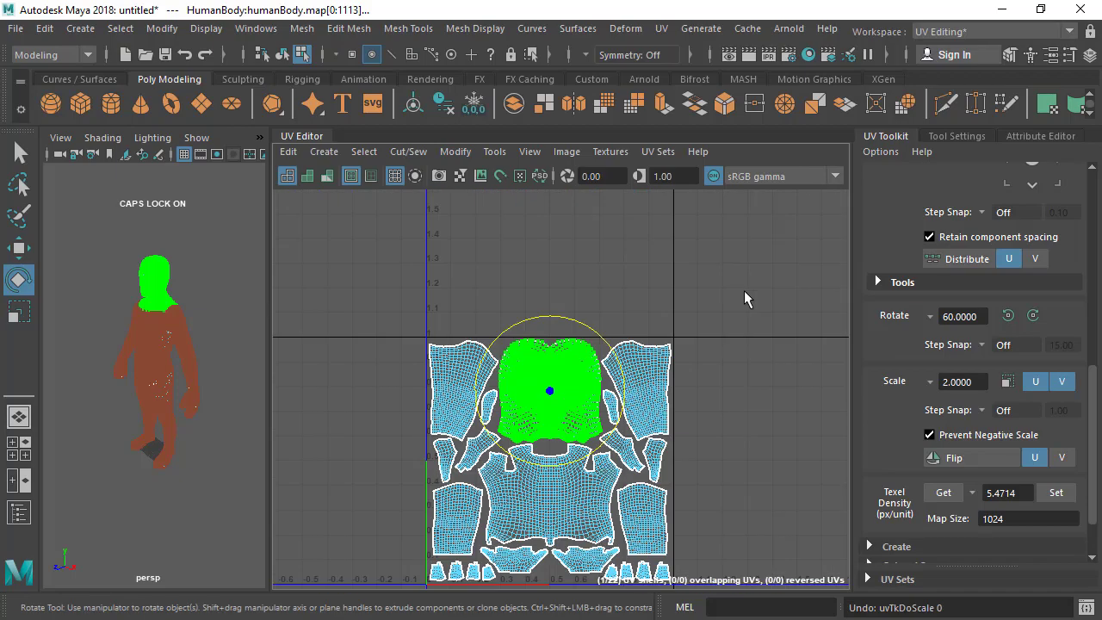
Step: Clear the selection so that no UVs are selected in the layout
click(629, 359)
scroll(632, 353, up, 2)
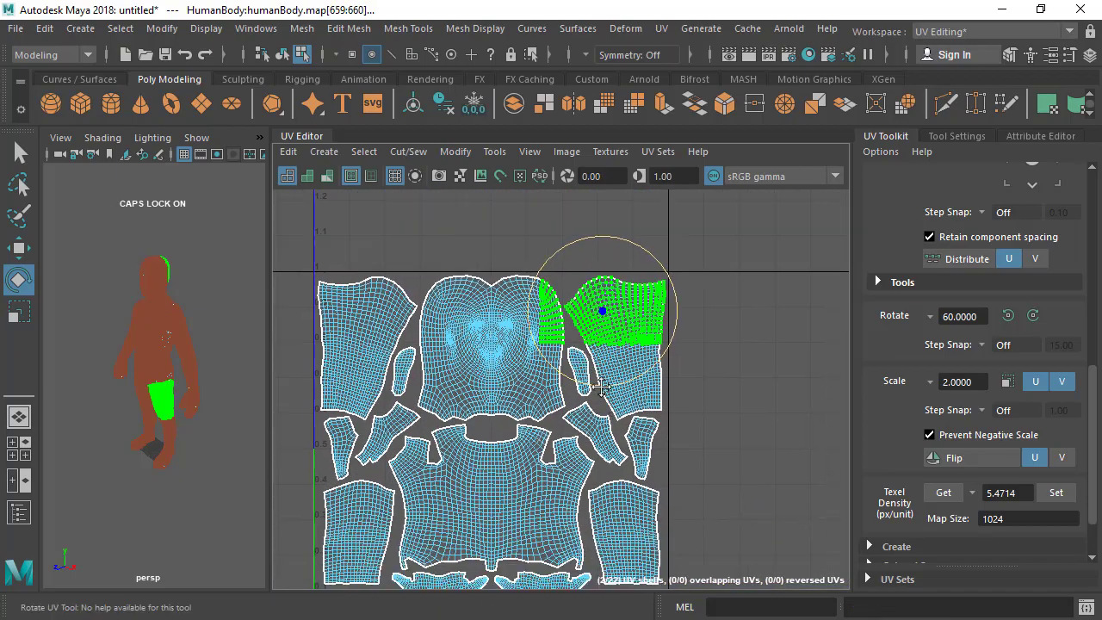
click(749, 366)
scroll(658, 440, down, 1)
alt+middle_drag(659, 440, 684, 411)
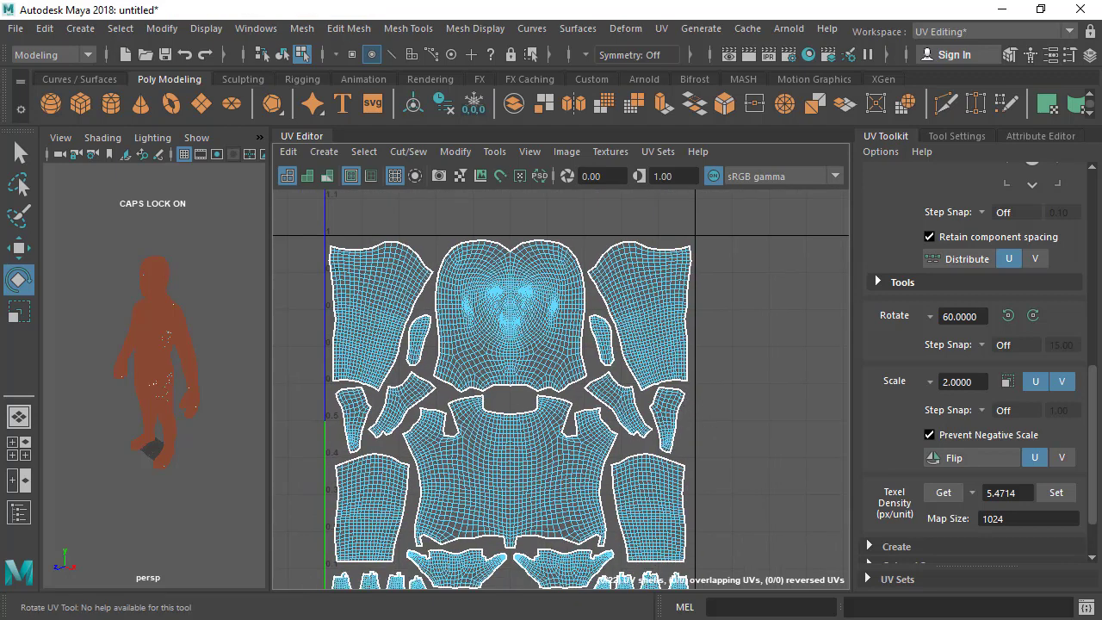
Step: Look at the Step Snap options for scaling without changing the setting
click(980, 413)
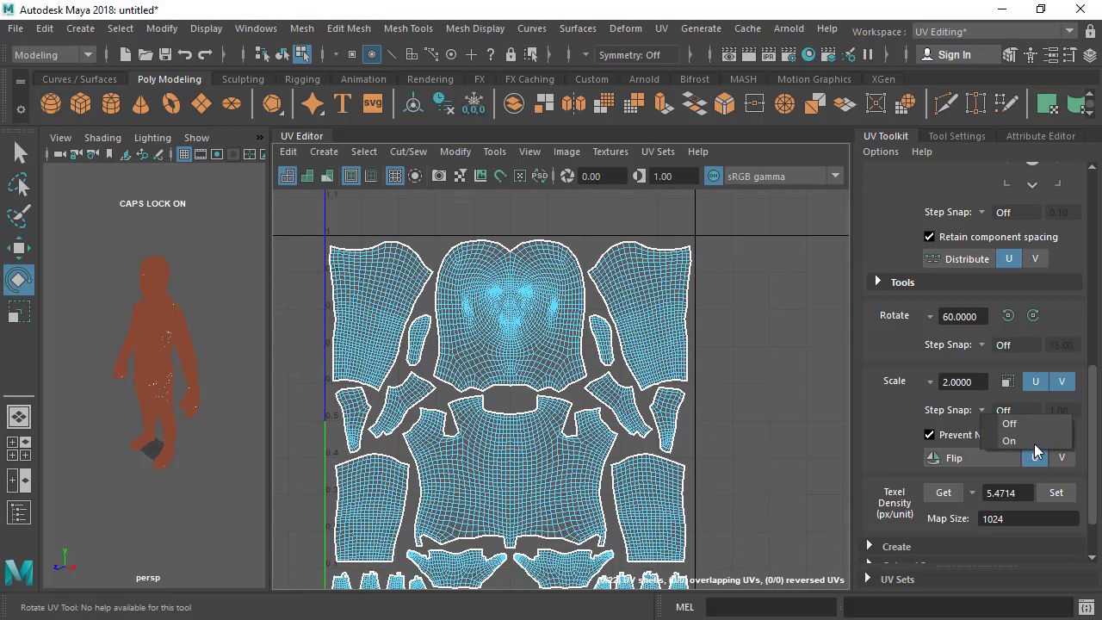
click(899, 410)
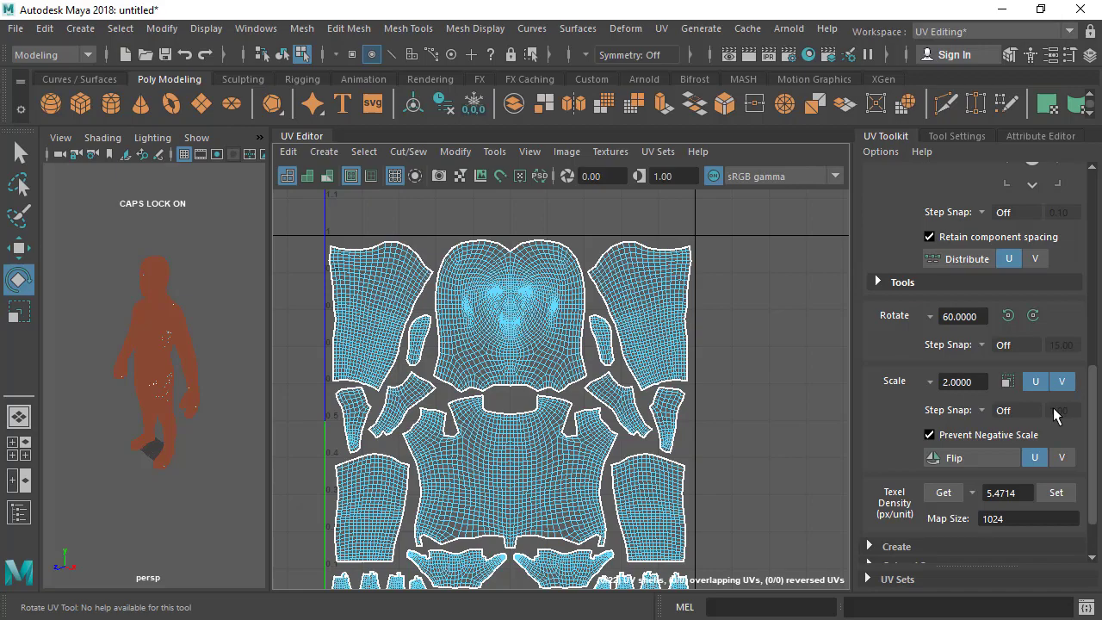
alt+right_drag(460, 368, 522, 404)
alt+middle_drag(521, 404, 525, 375)
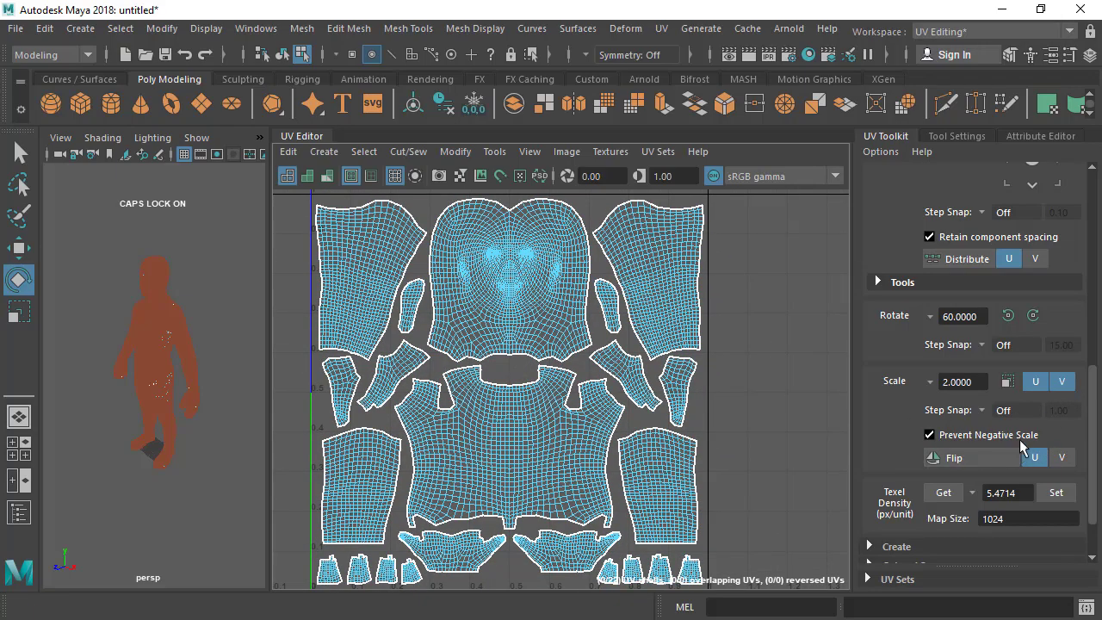
Step: Select the column of UVs along the left border of the forearm shell at the lower left of the UV layout
scroll(504, 468, up, 1)
middle_drag(541, 465, 713, 421)
alt+right_drag(509, 448, 521, 458)
alt+middle_drag(520, 458, 652, 347)
alt+right_drag(461, 332, 497, 384)
alt+middle_drag(497, 384, 403, 329)
scroll(435, 334, up, 3)
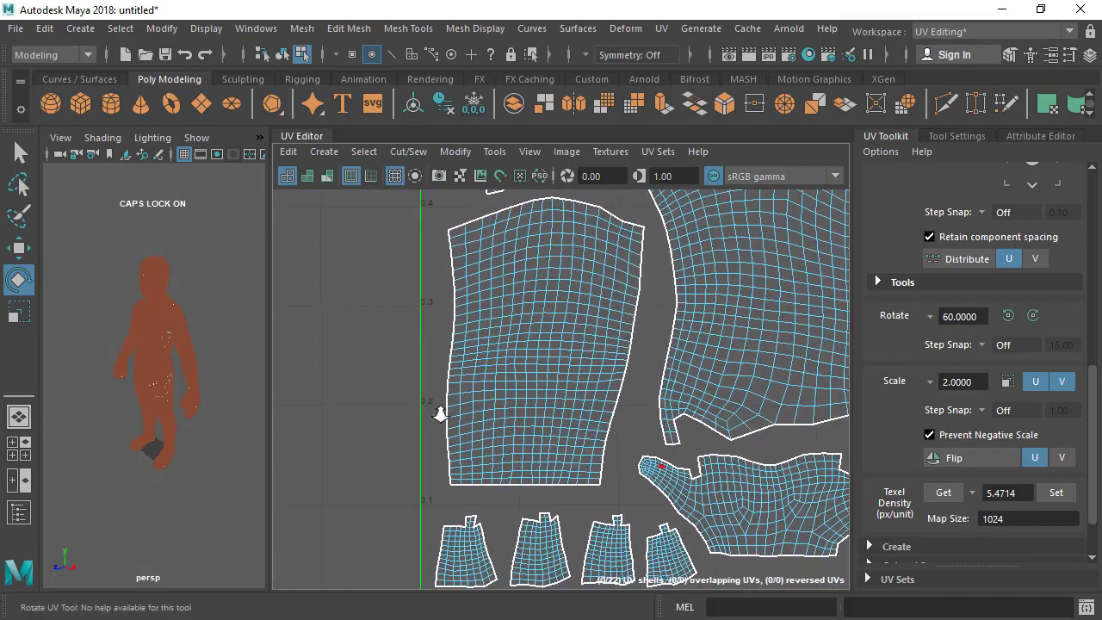
right_drag(474, 304, 551, 307)
drag(410, 217, 462, 585)
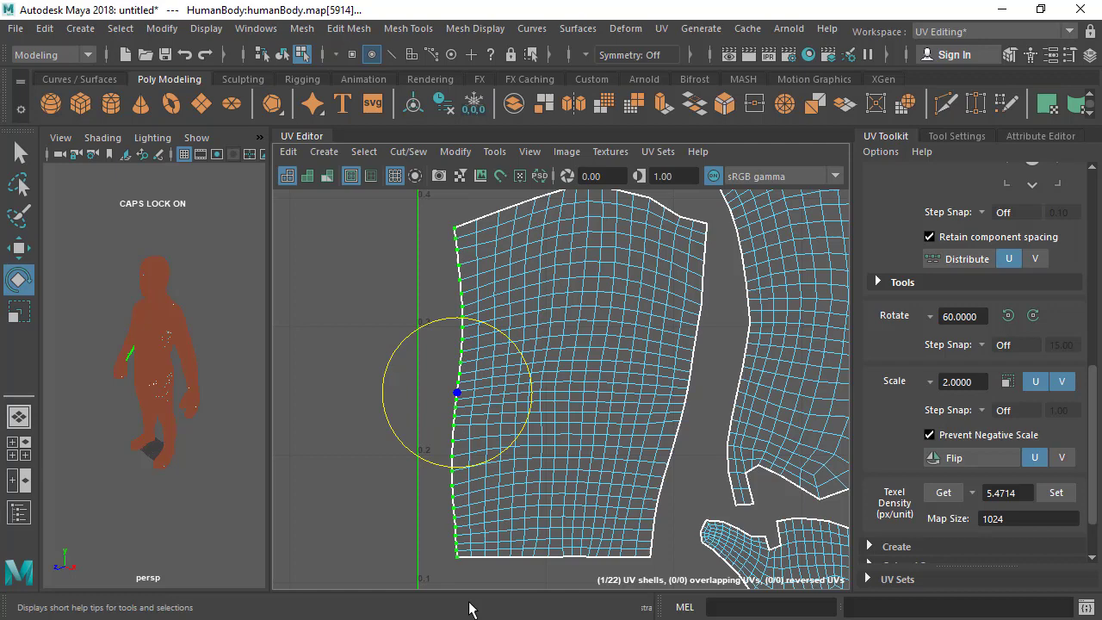
Step: Try straightening the selected border UVs by scaling them along U with Prevent Negative Scale on, and undo the scaling
key(r)
alt+middle_drag(385, 232, 384, 254)
alt+middle_drag(431, 425, 421, 390)
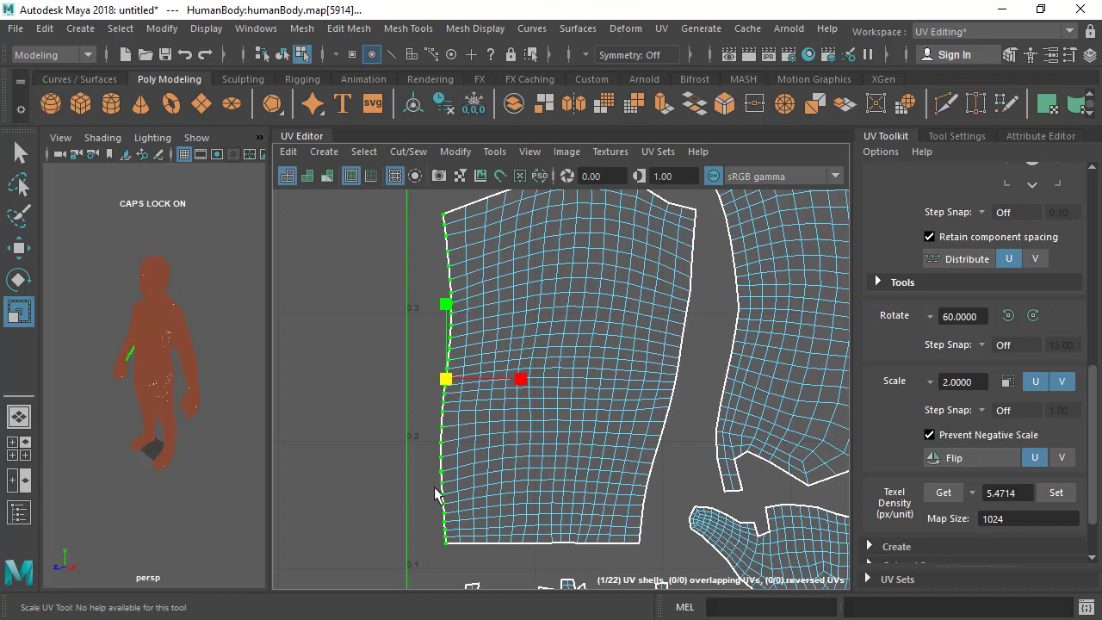
alt+middle_drag(491, 400, 490, 408)
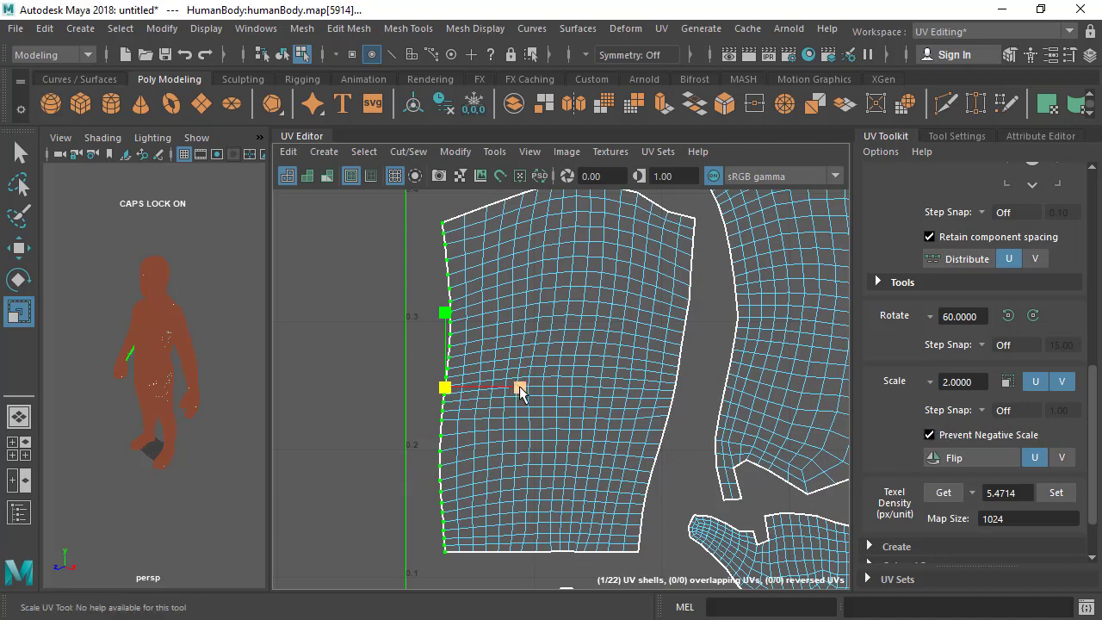
drag(519, 387, 387, 388)
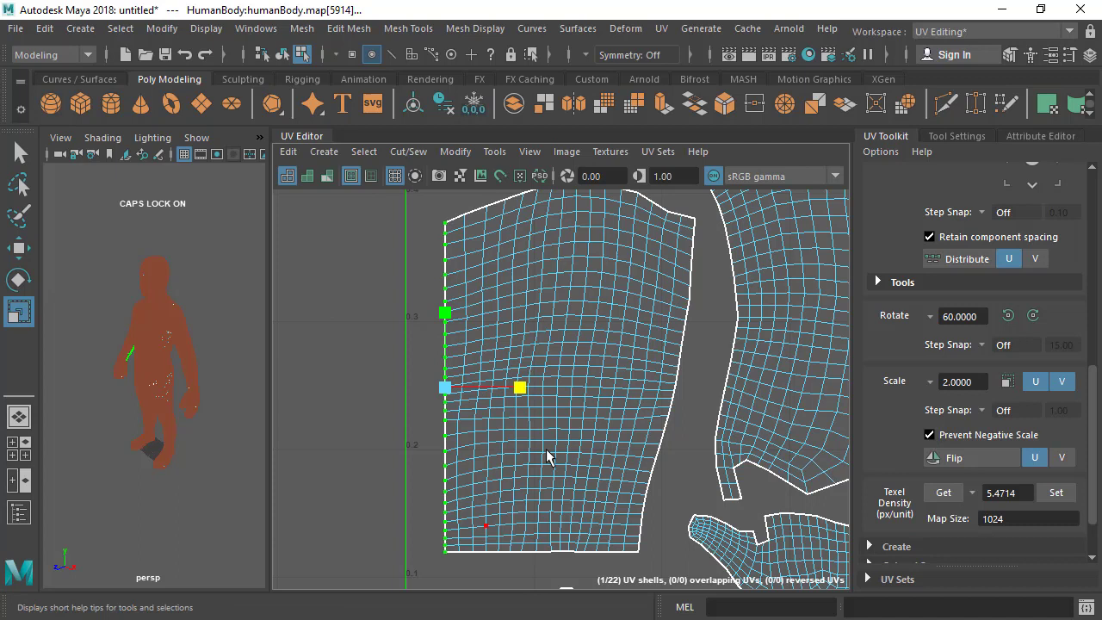
key(ctrl+z)
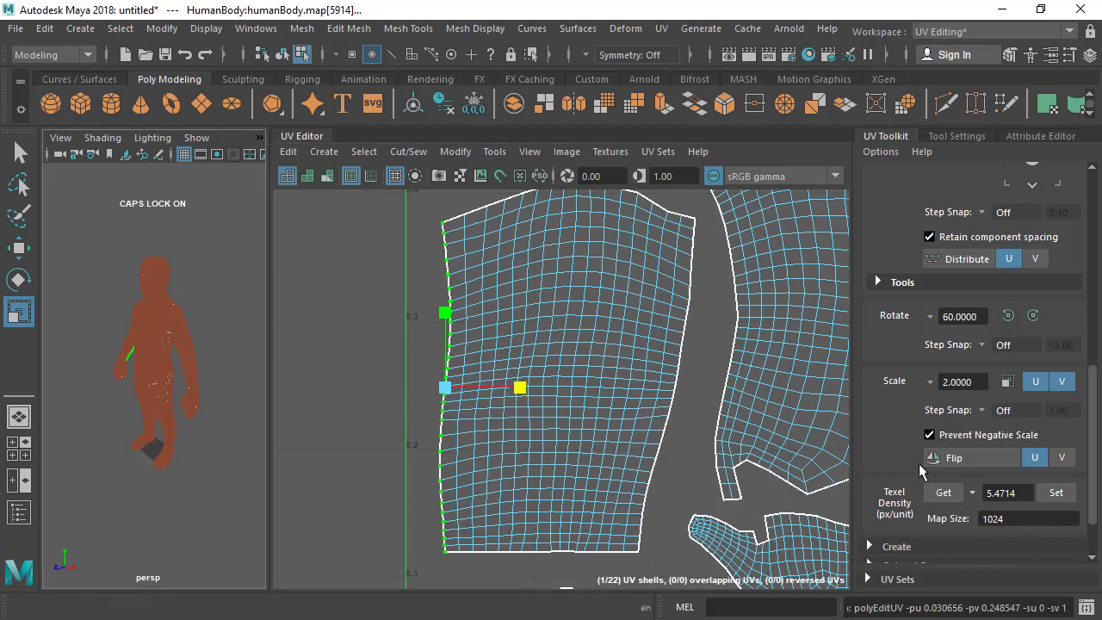
Step: Try scaling the border UVs along U with Prevent Negative Scale off, undo the scaling and turn the option back on
click(928, 435)
drag(526, 389, 445, 405)
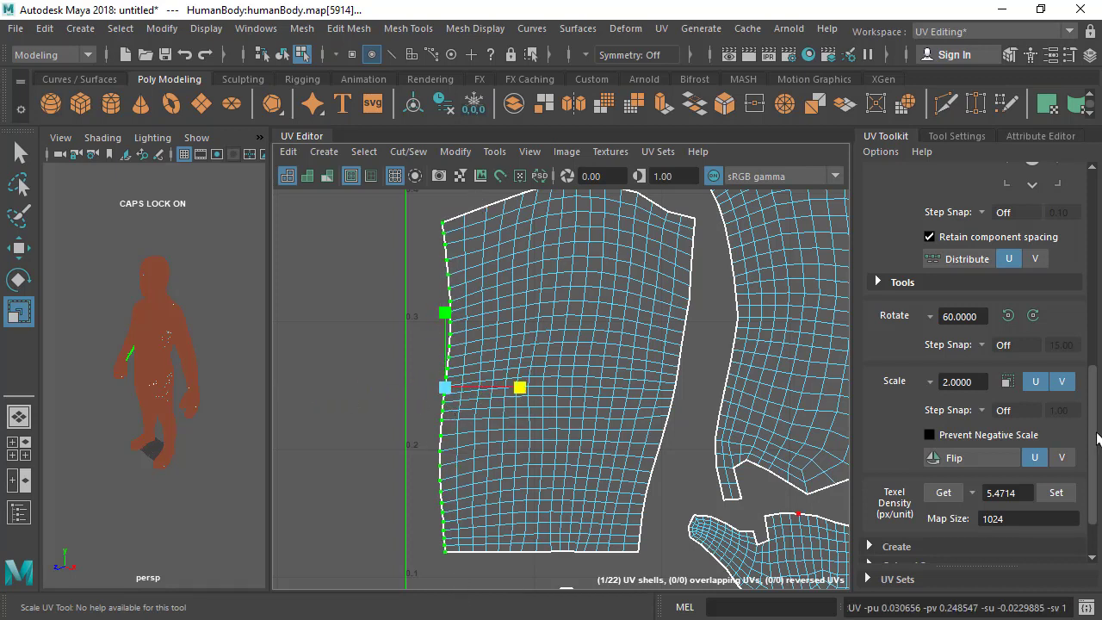
click(946, 435)
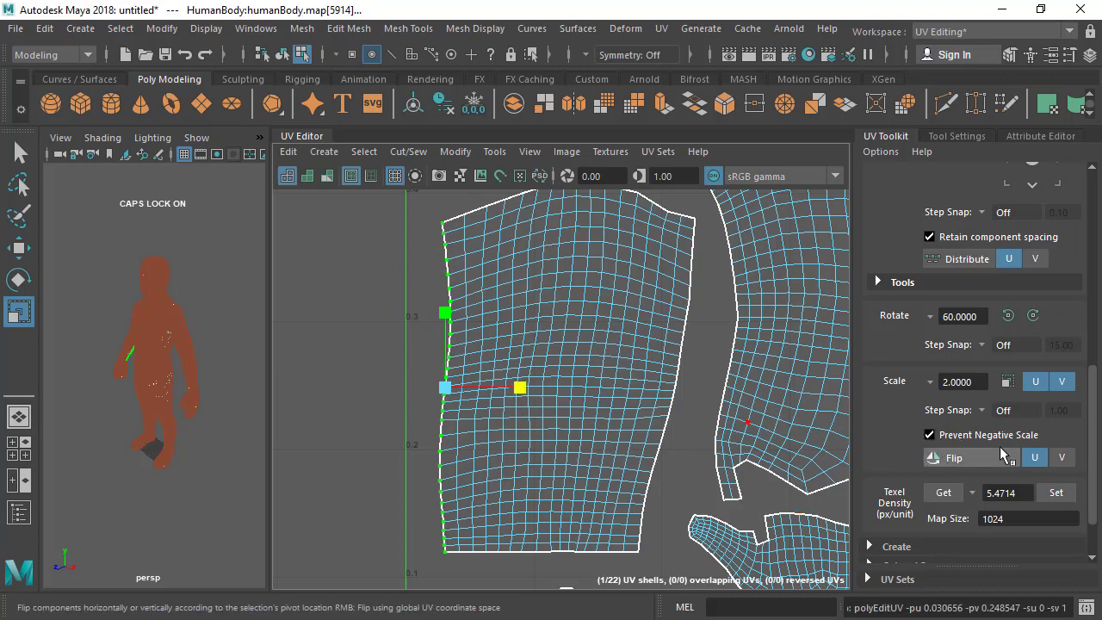
Step: Switch to the Select tool and change the UV display from wireframe to shaded shells
scroll(564, 380, down, 2)
scroll(435, 387, up, 1)
key(q)
alt+middle_drag(539, 455, 511, 436)
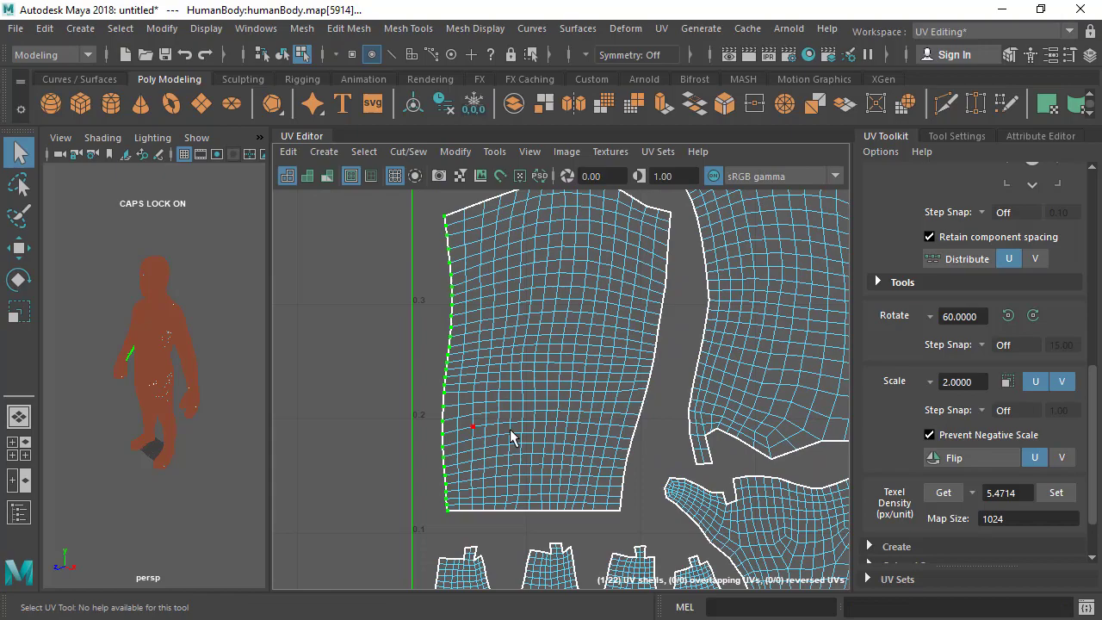
scroll(606, 402, up, 2)
alt+middle_drag(606, 402, 580, 401)
scroll(392, 368, down, 2)
alt+middle_drag(701, 438, 662, 442)
scroll(490, 376, down, 5)
alt+middle_drag(380, 324, 320, 315)
scroll(320, 315, up, 3)
alt+middle_drag(384, 240, 290, 315)
click(307, 176)
Step: Select the whole left one of the two hand shells below the torso shell
scroll(637, 383, down, 2)
alt+middle_drag(658, 447, 649, 348)
alt+right_drag(650, 348, 716, 563)
alt+middle_drag(404, 377, 551, 328)
alt+right_drag(550, 330, 480, 387)
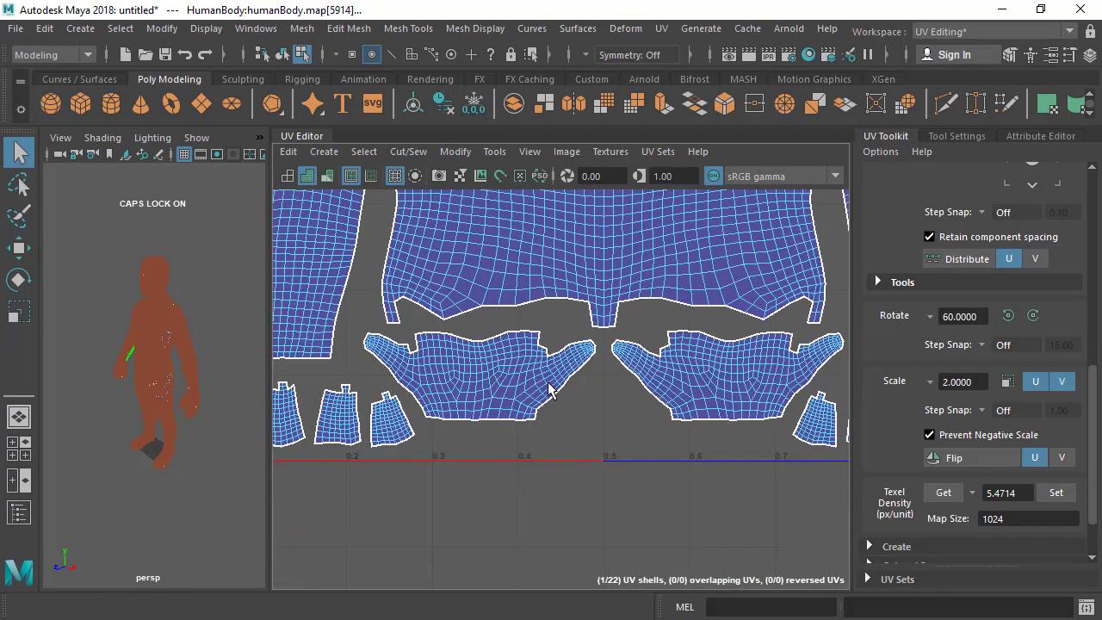
scroll(551, 386, up, 1)
alt+right_drag(569, 384, 571, 383)
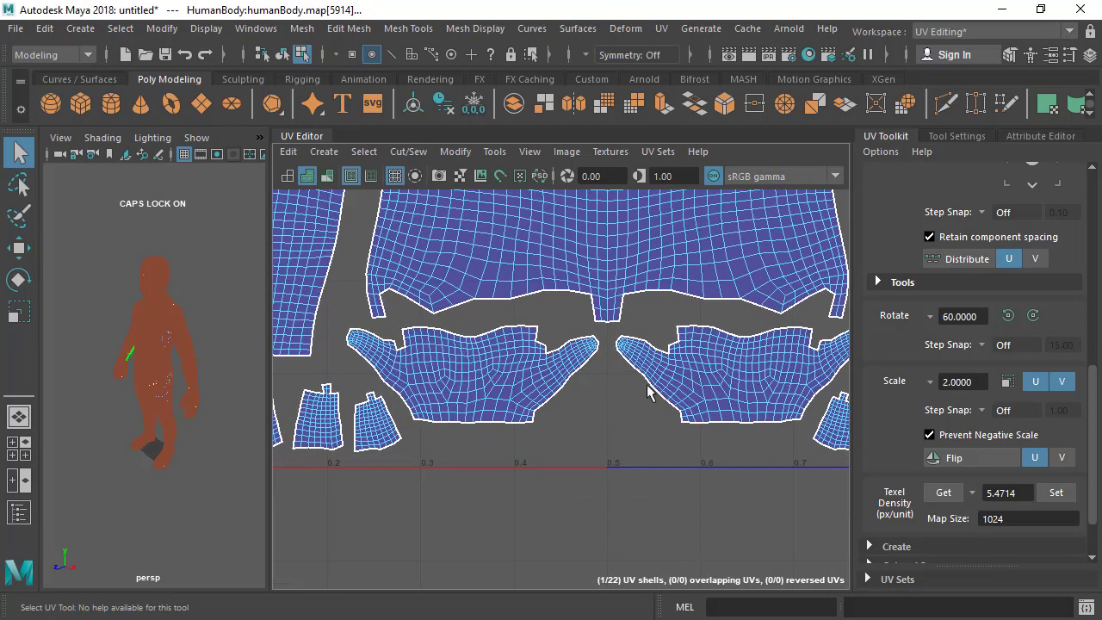
alt+middle_drag(647, 392, 594, 413)
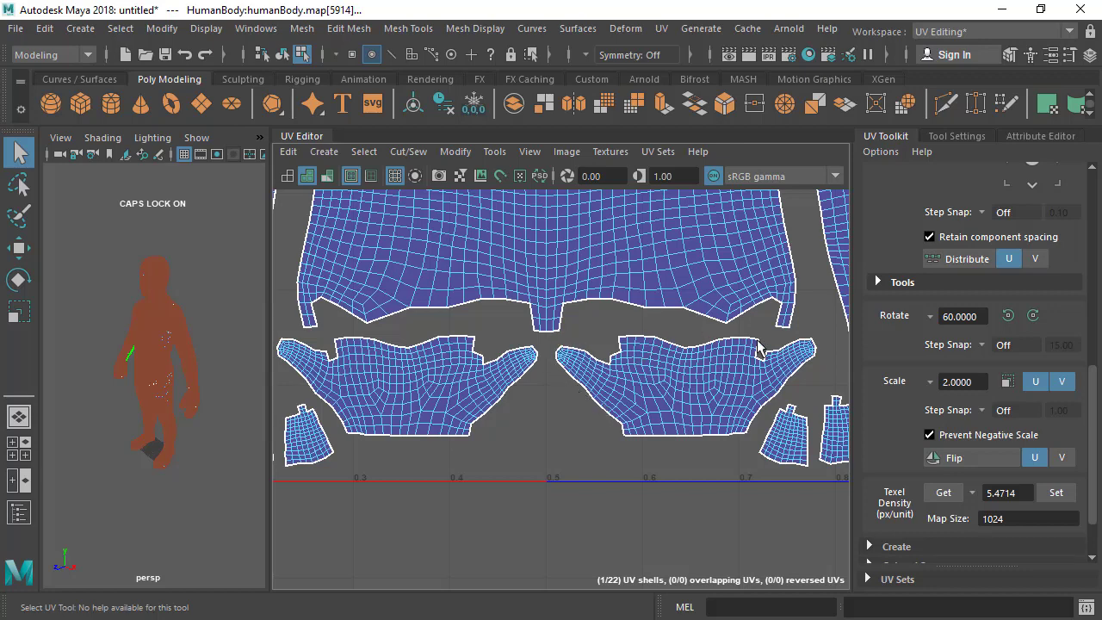
scroll(614, 468, up, 1)
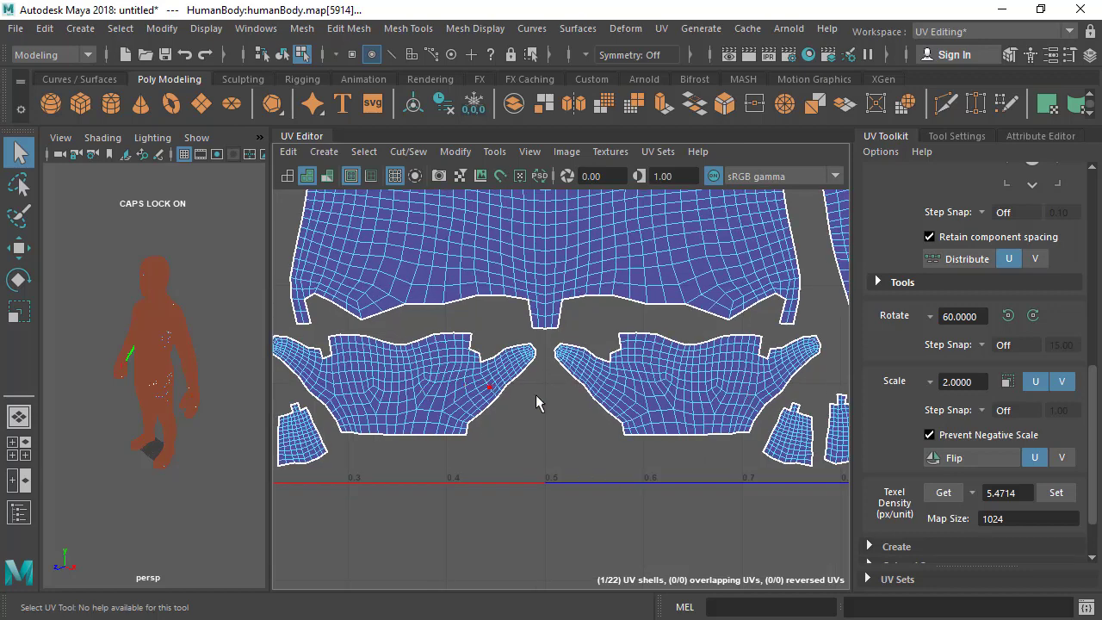
alt+right_drag(425, 378, 460, 396)
alt+middle_drag(456, 388, 469, 370)
right_drag(457, 365, 493, 373)
double_click(362, 361)
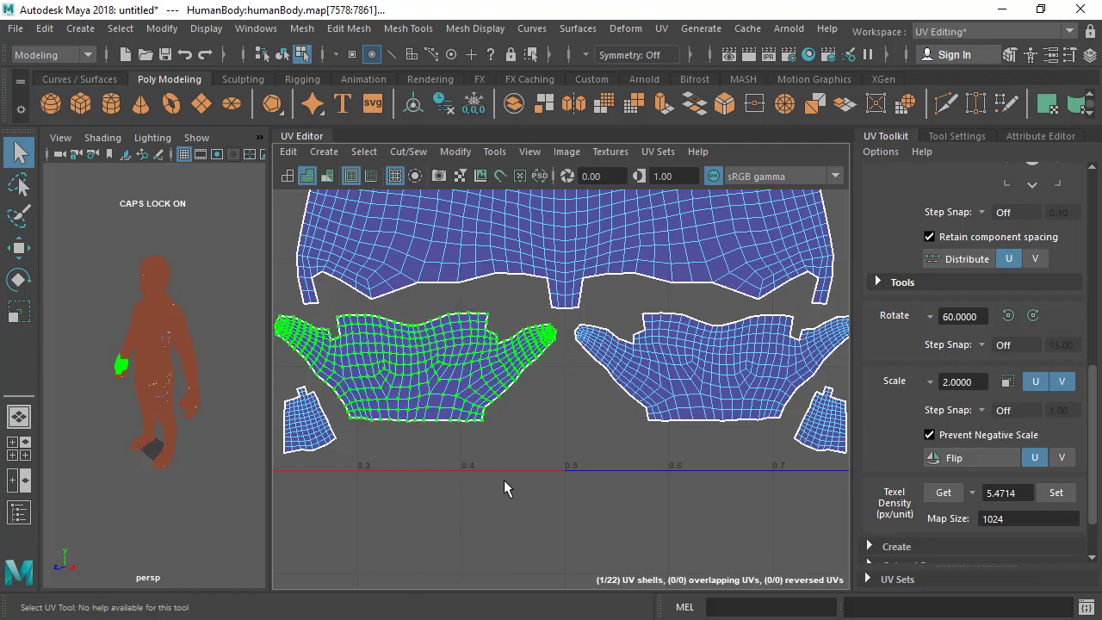
Step: Try moving the hand shell diagonally down toward the other hand shell, and undo the move
alt+middle_drag(544, 468, 536, 472)
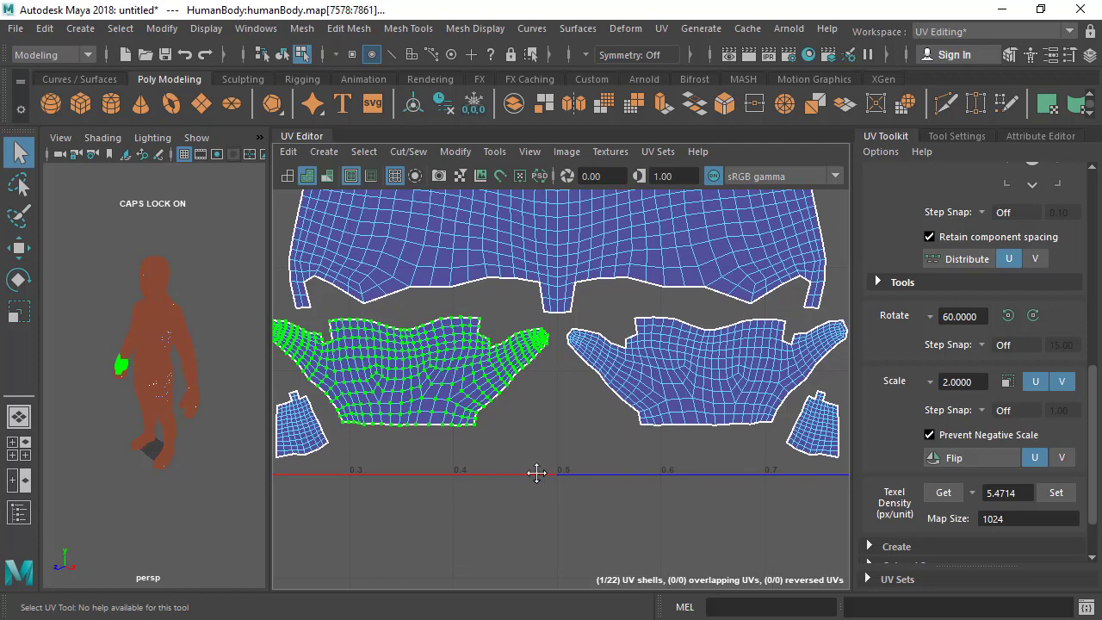
key(w)
drag(413, 381, 542, 447)
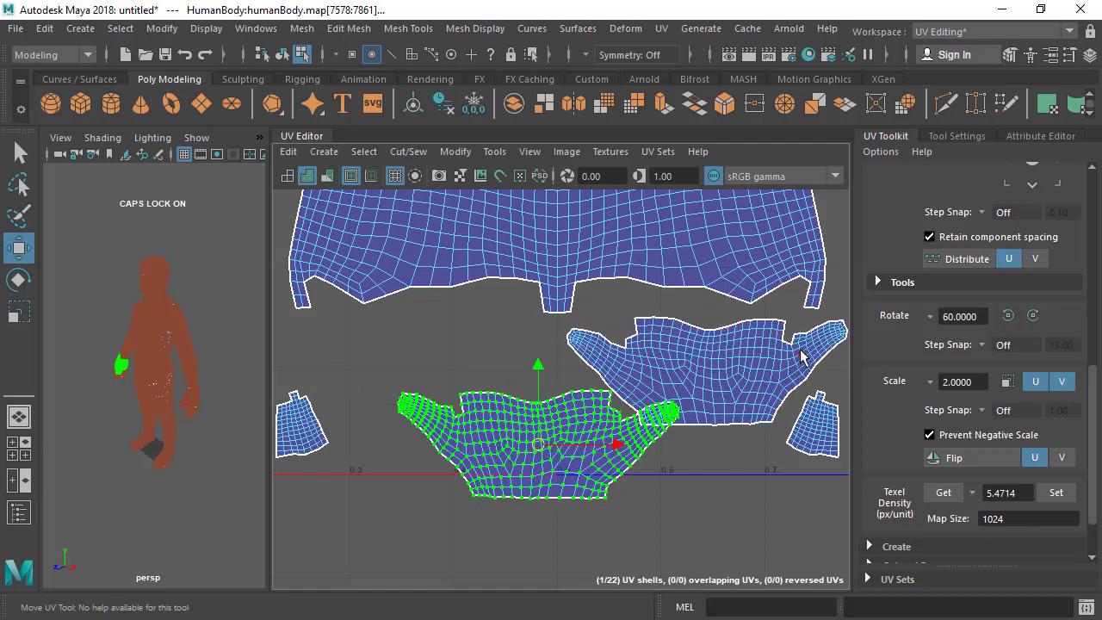
key(ctrl+z)
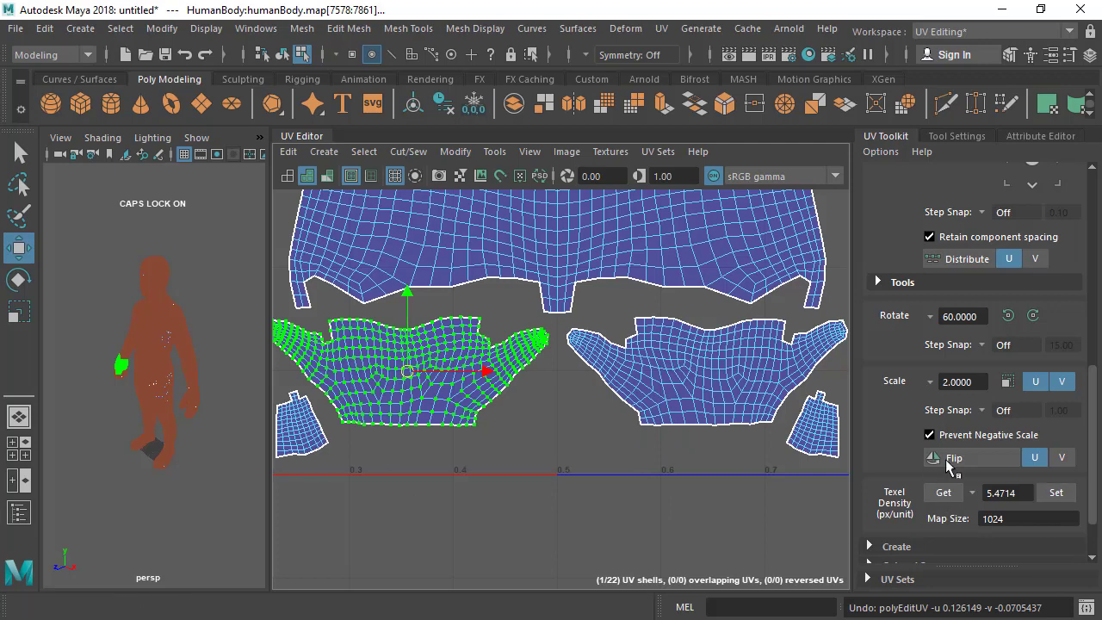
Step: Flip the left hand shell along U, try moving the flipped shell, and undo the move
click(938, 469)
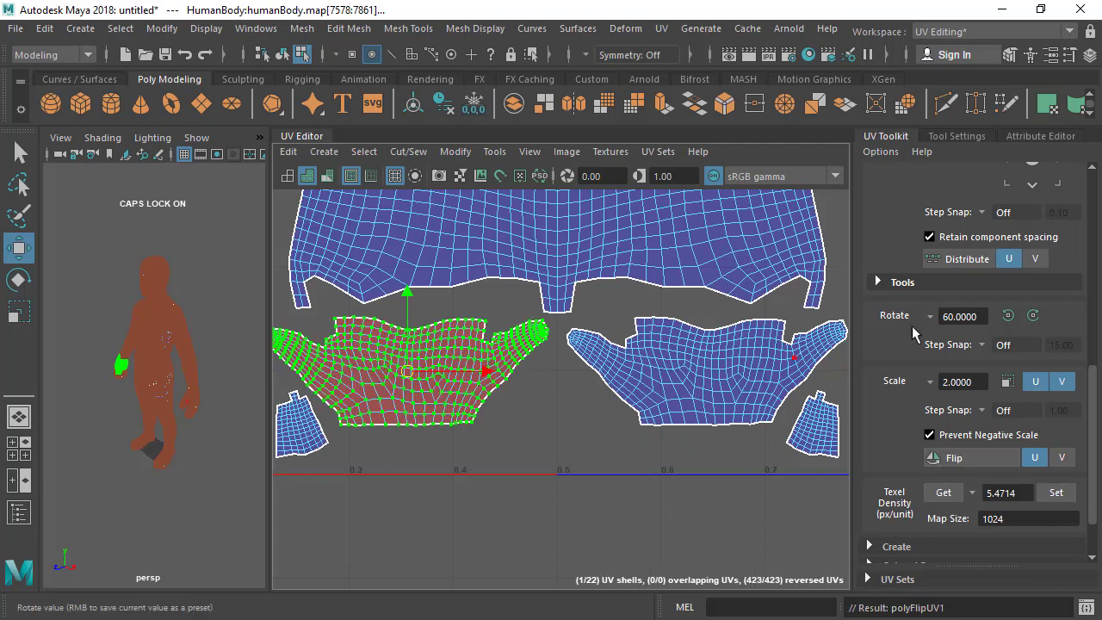
alt+middle_drag(333, 352, 347, 363)
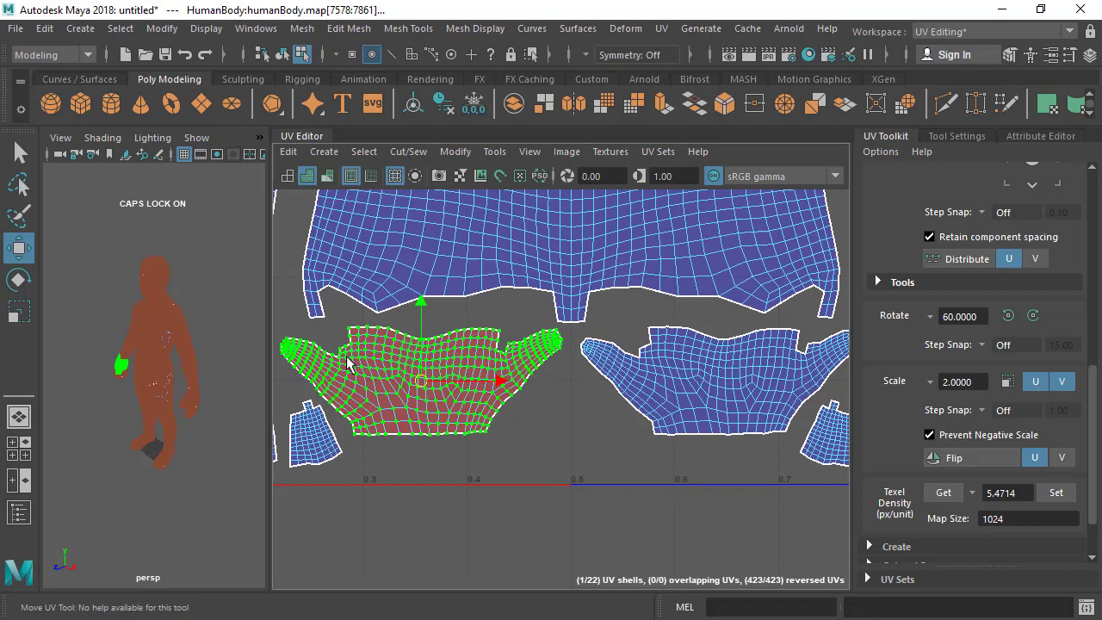
drag(416, 382, 567, 436)
key(ctrl+z)
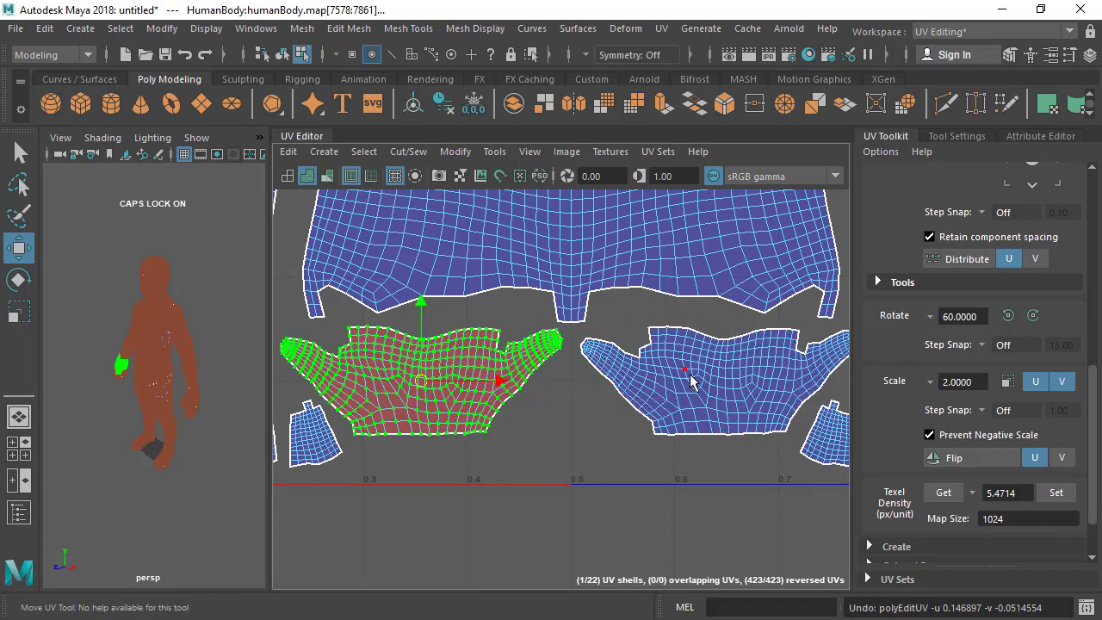
Step: Undo the U flip of the left hand shell and clear the selection
click(562, 429)
double_click(446, 352)
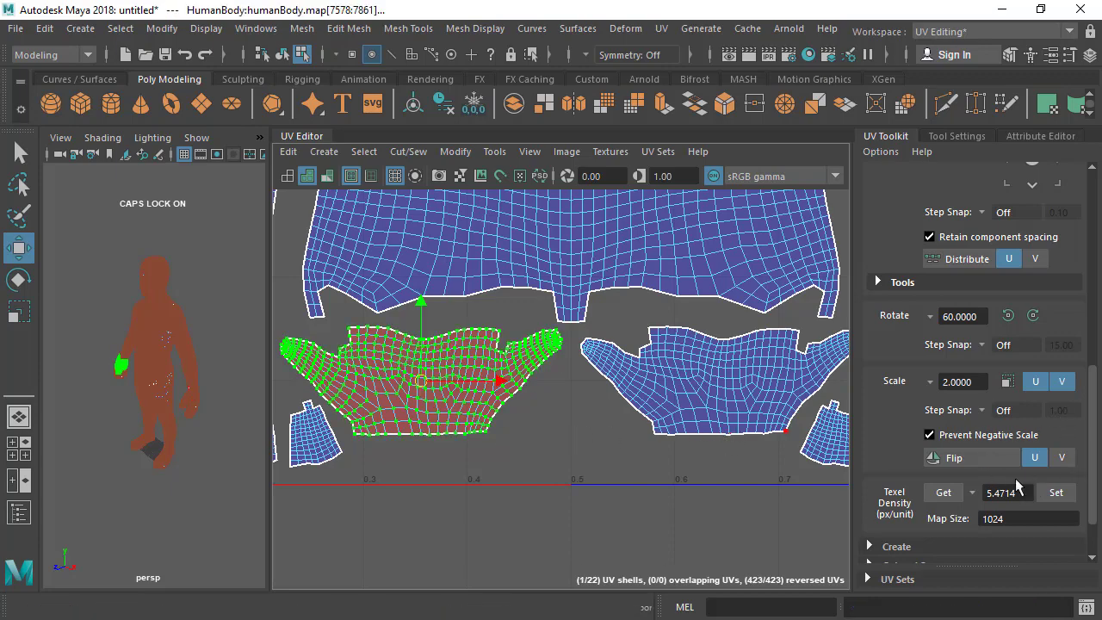
scroll(445, 451, down, 2)
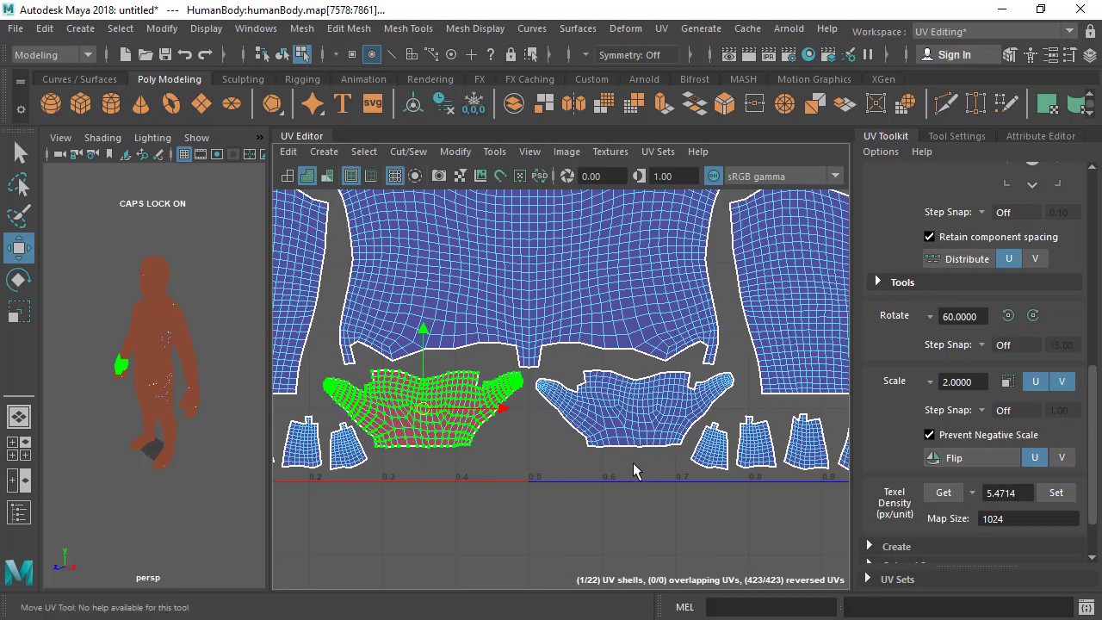
scroll(616, 486, up, 2)
click(575, 499)
scroll(344, 461, up, 5)
scroll(673, 381, down, 1)
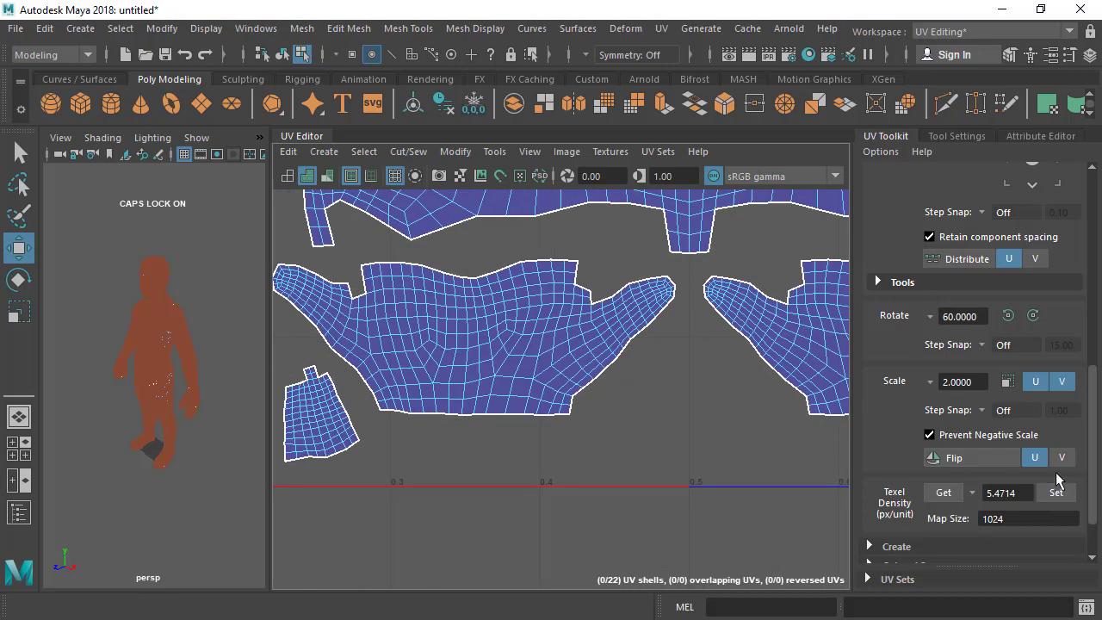
Step: Flip the left hand shell along V, and set the flip direction back to U
click(1062, 458)
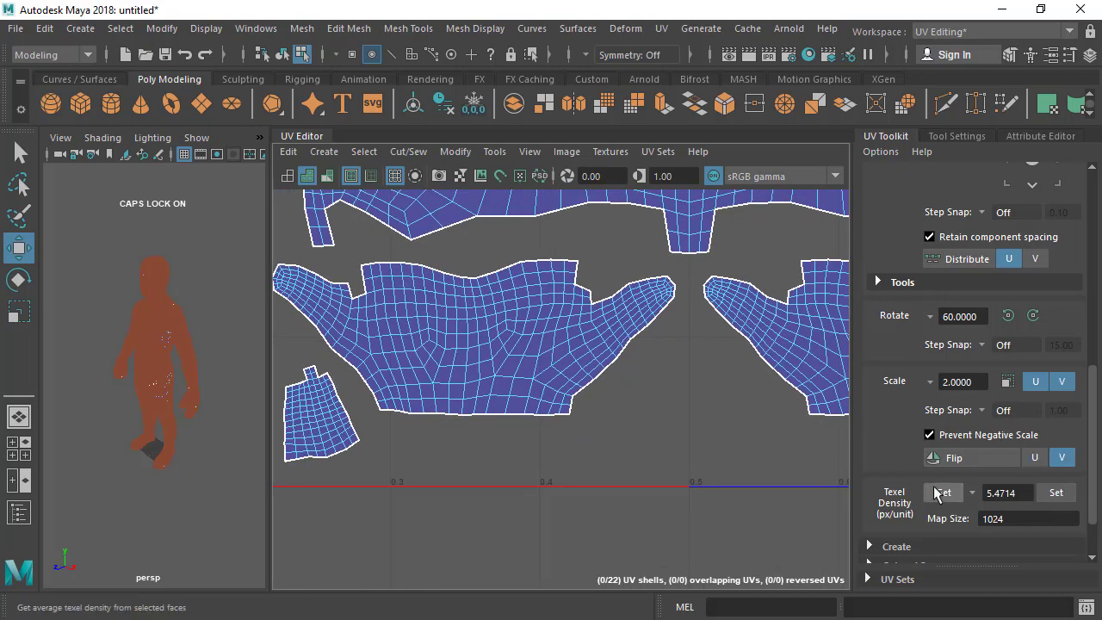
double_click(454, 287)
click(986, 458)
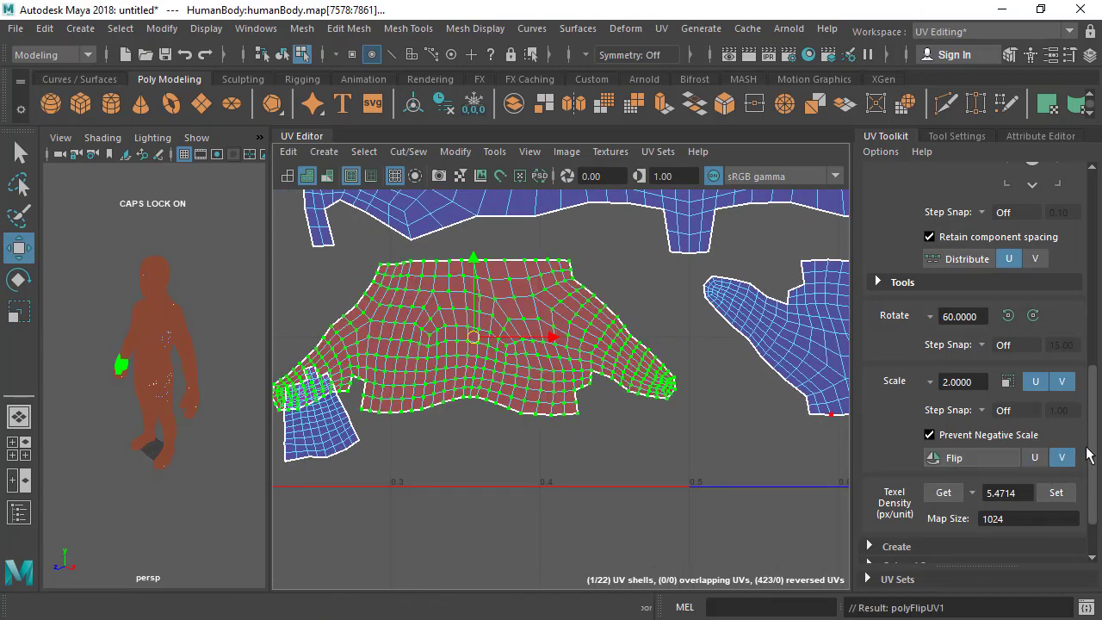
click(1034, 458)
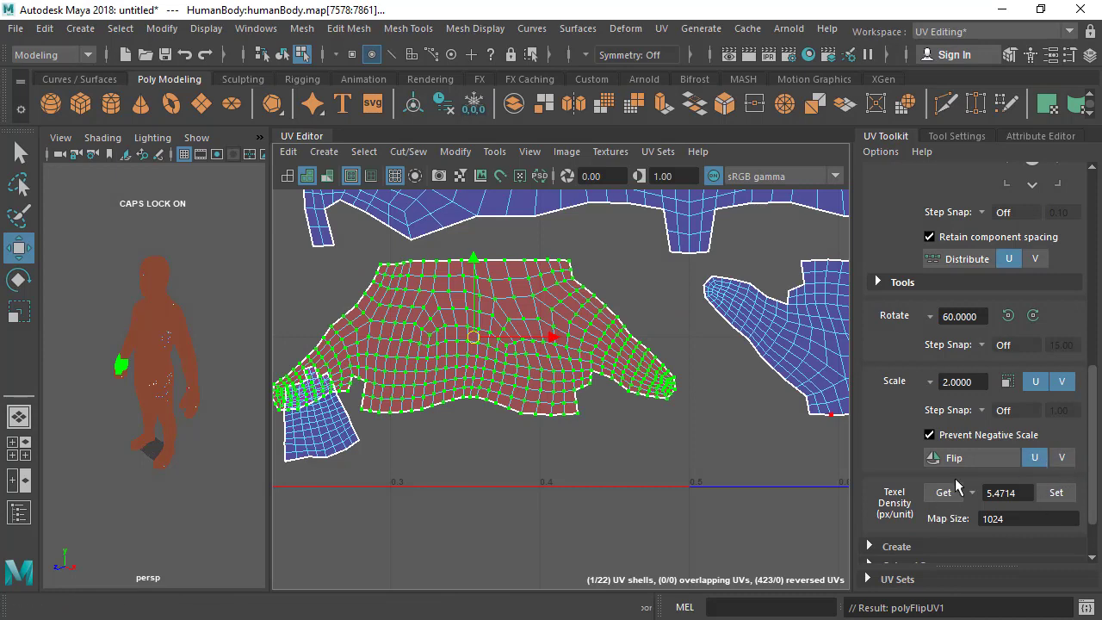
Step: Undo the V flip of the left hand shell and clear the selection
scroll(504, 387, down, 1)
key(ctrl+z)
click(602, 440)
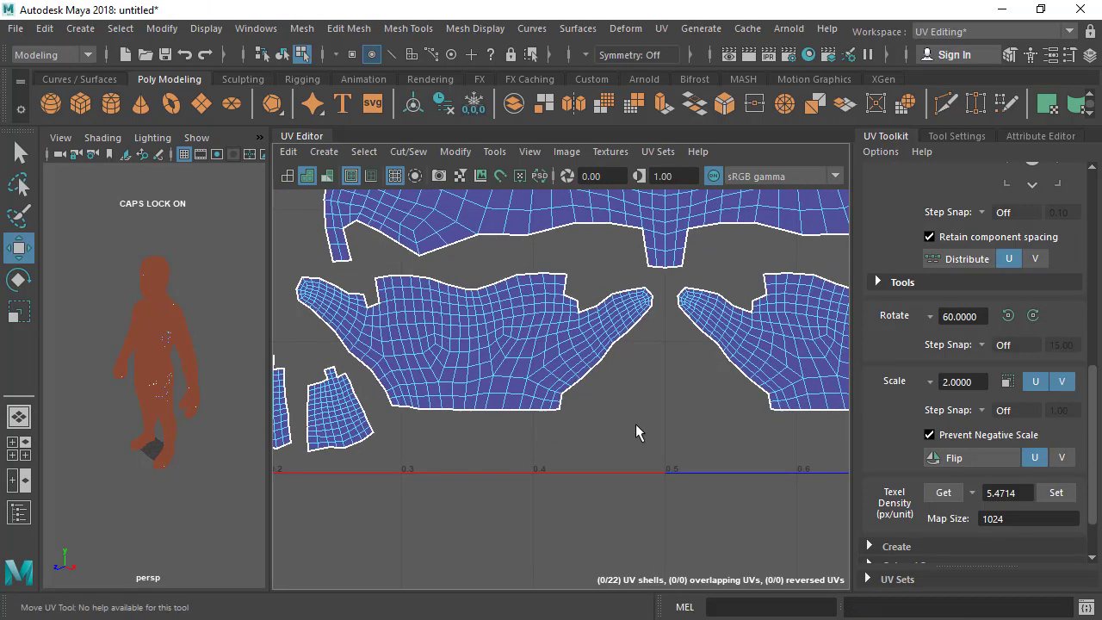
alt+middle_drag(402, 433, 458, 445)
scroll(457, 445, down, 1)
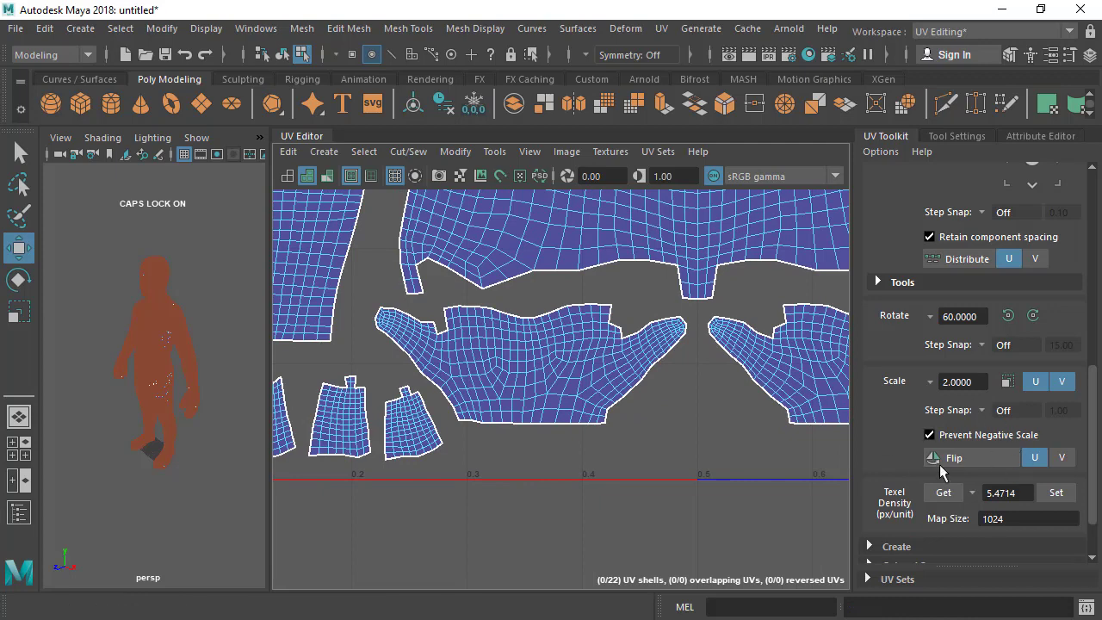
scroll(548, 423, down, 1)
alt+middle_drag(548, 423, 552, 405)
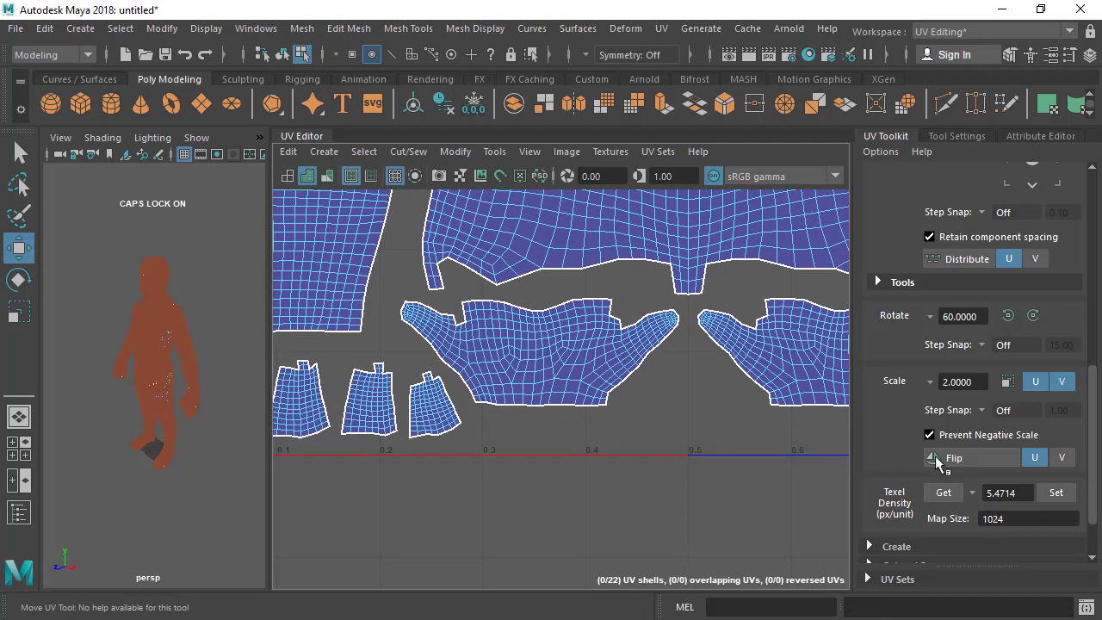
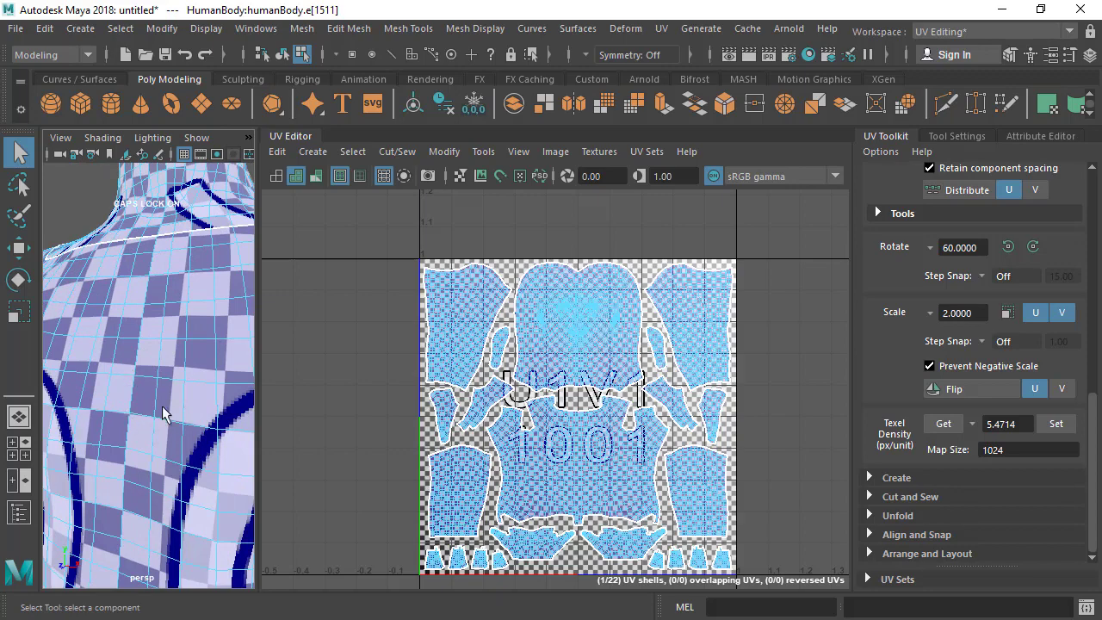
Step: Switch back to object selection on the checkered body and hide the checker image behind the UV shells
alt+drag(157, 301, 140, 305)
alt+right_drag(140, 305, 57, 250)
alt+middle_drag(114, 244, 126, 290)
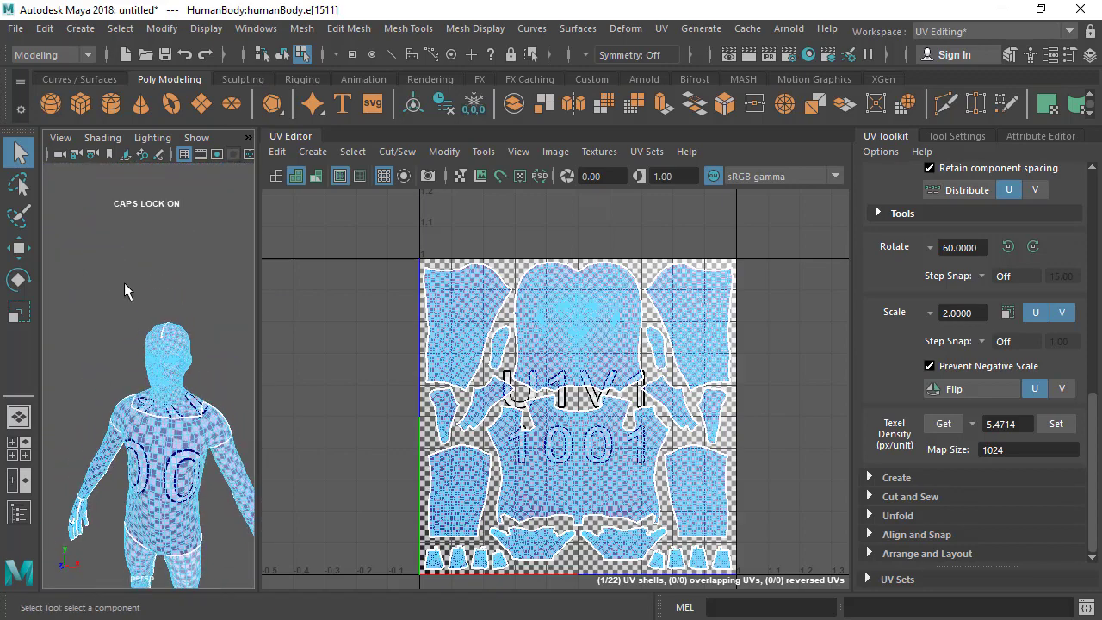
alt+right_drag(126, 291, 148, 362)
alt+drag(148, 362, 179, 361)
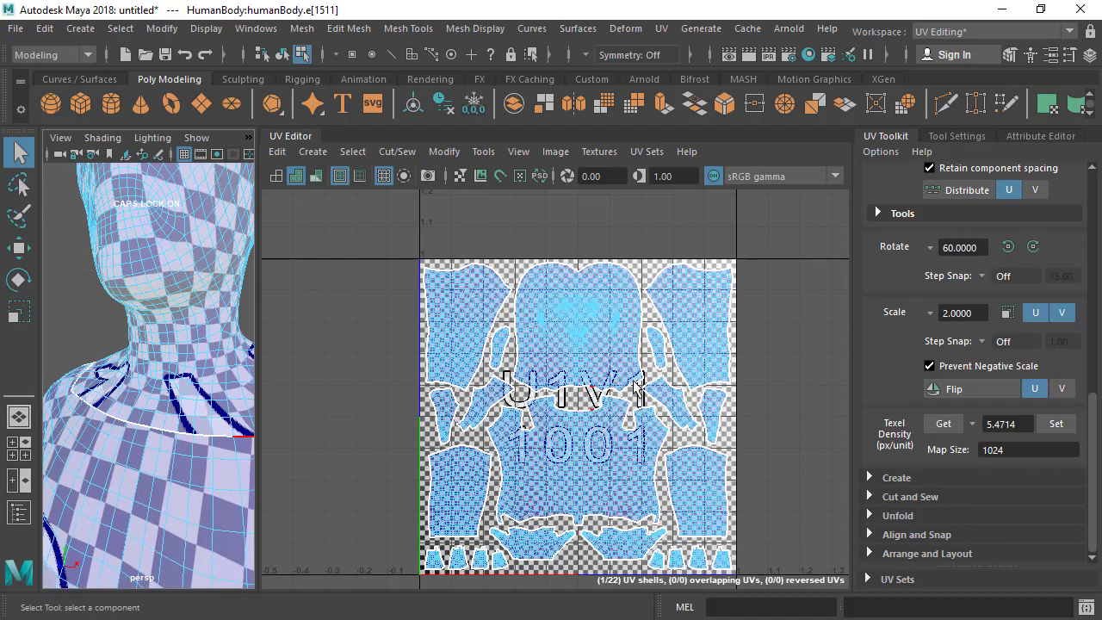
key(F8)
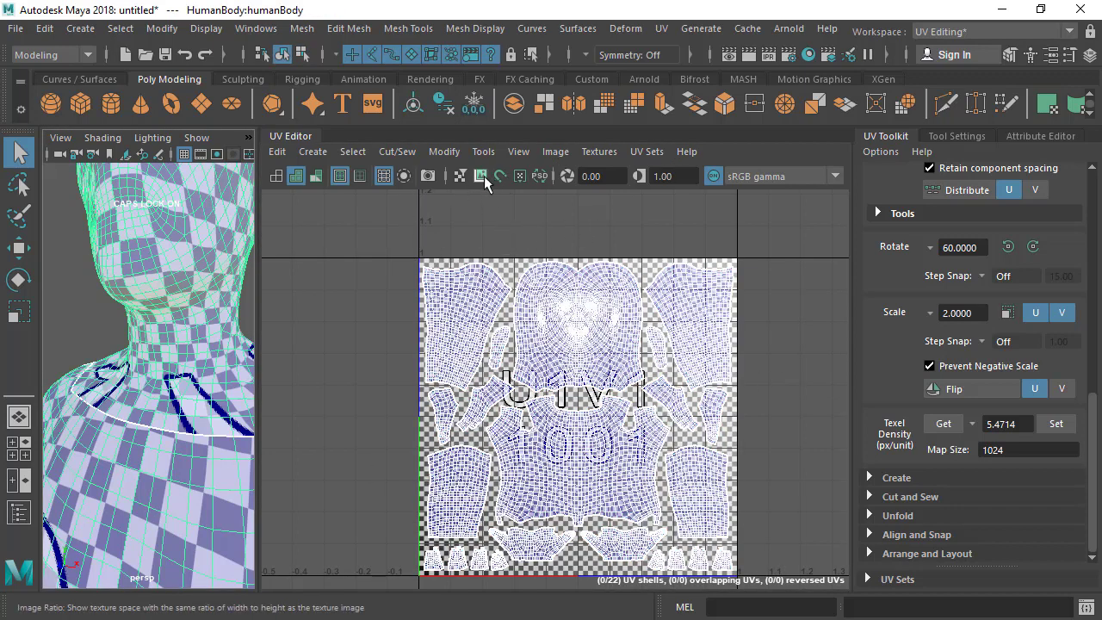
click(555, 153)
click(569, 182)
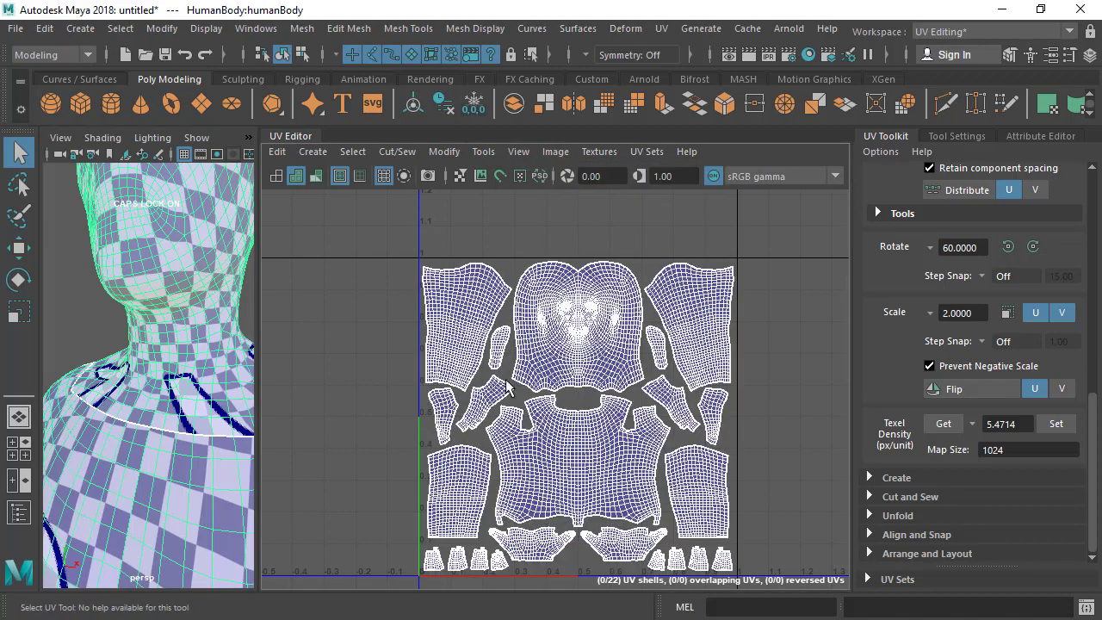
Step: Get the torso UV shell's texel density at map size 1024 and apply the 5.4714 value to the head shell
scroll(605, 307, down, 2)
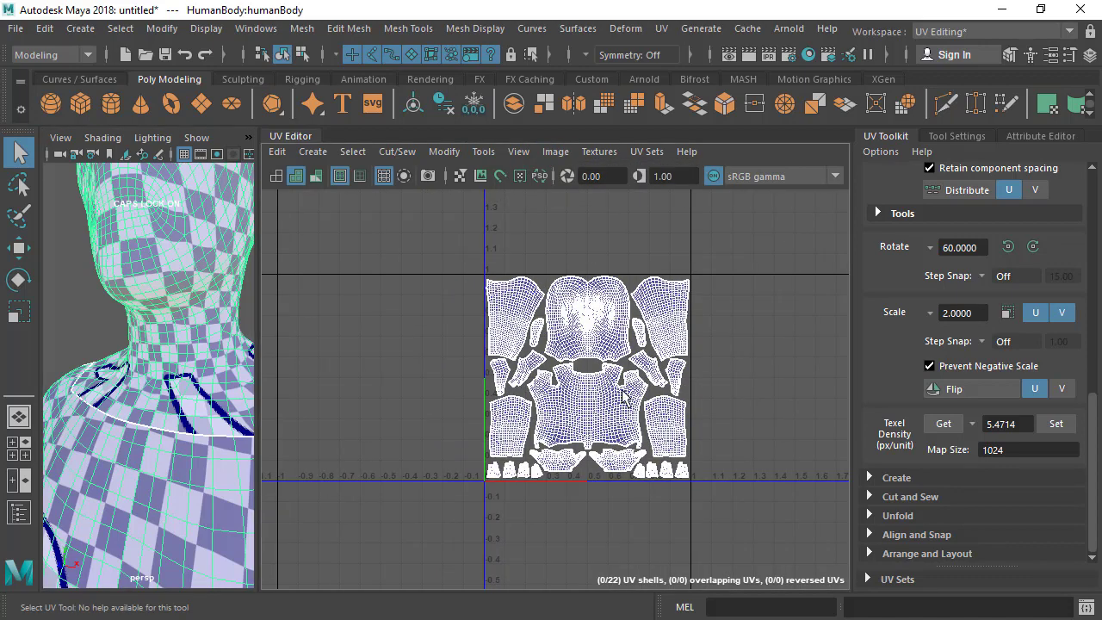
scroll(621, 398, up, 5)
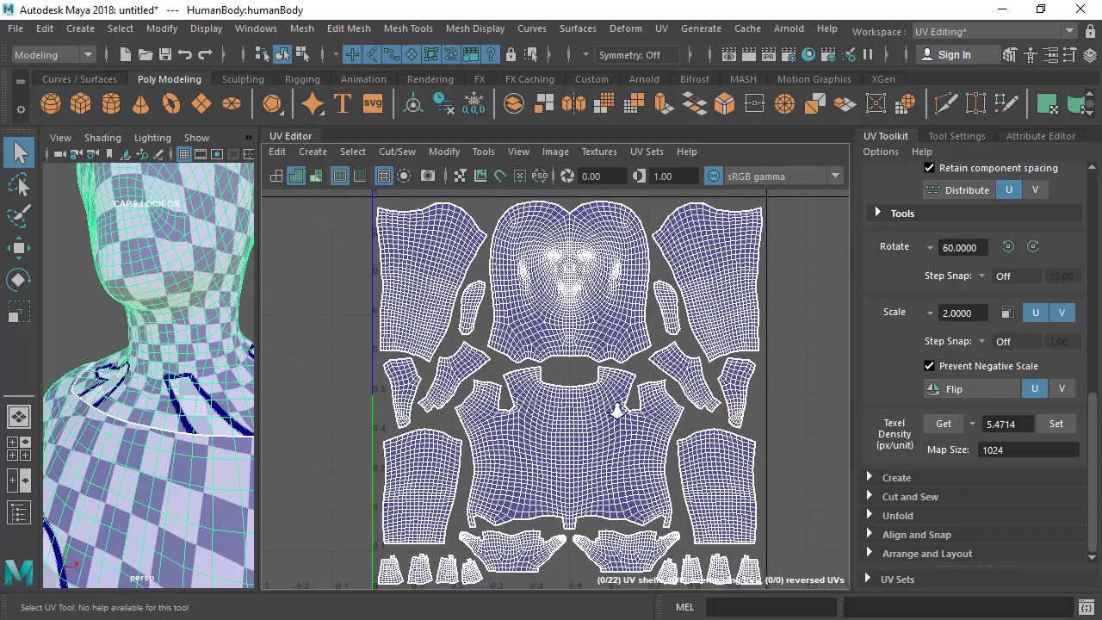
scroll(617, 409, up, 1)
right_drag(556, 320, 583, 318)
double_click(584, 317)
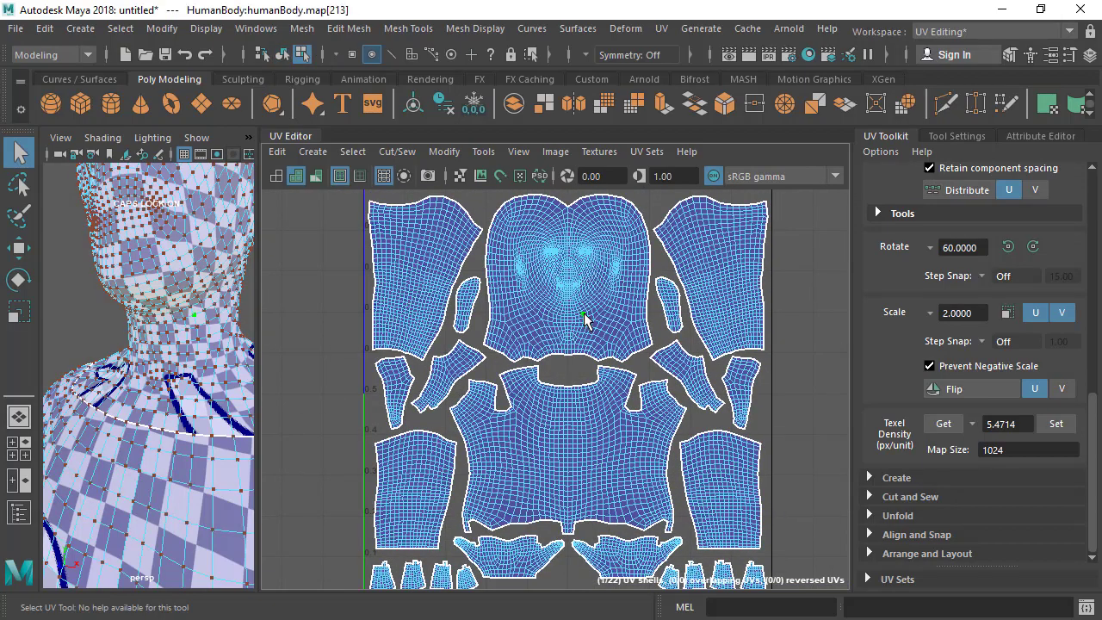
double_click(599, 472)
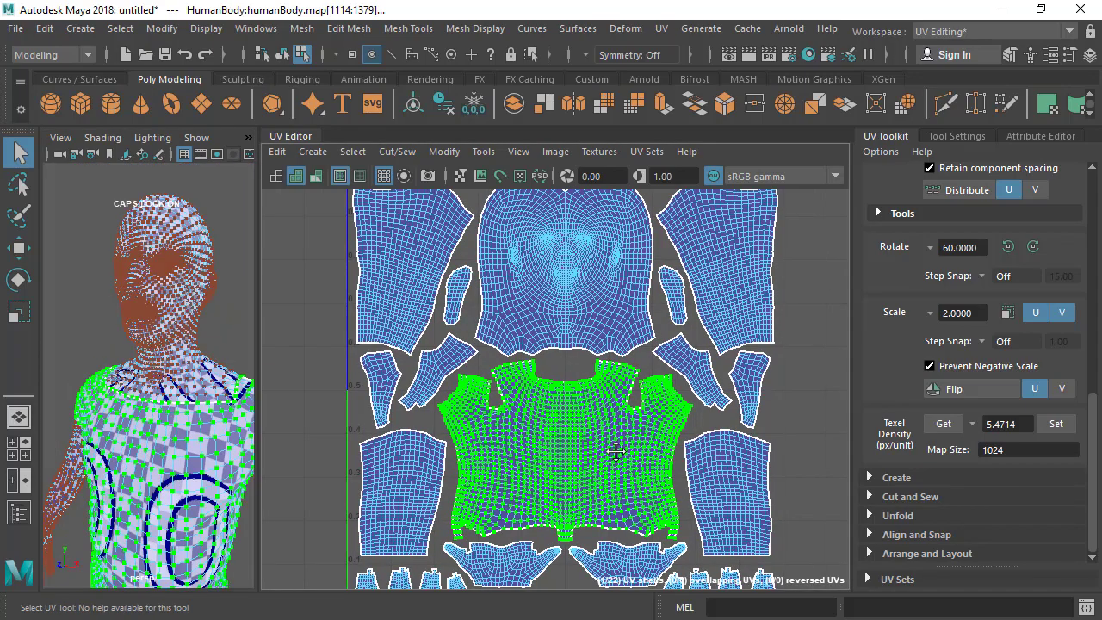
alt+middle_drag(591, 435, 589, 458)
double_click(590, 451)
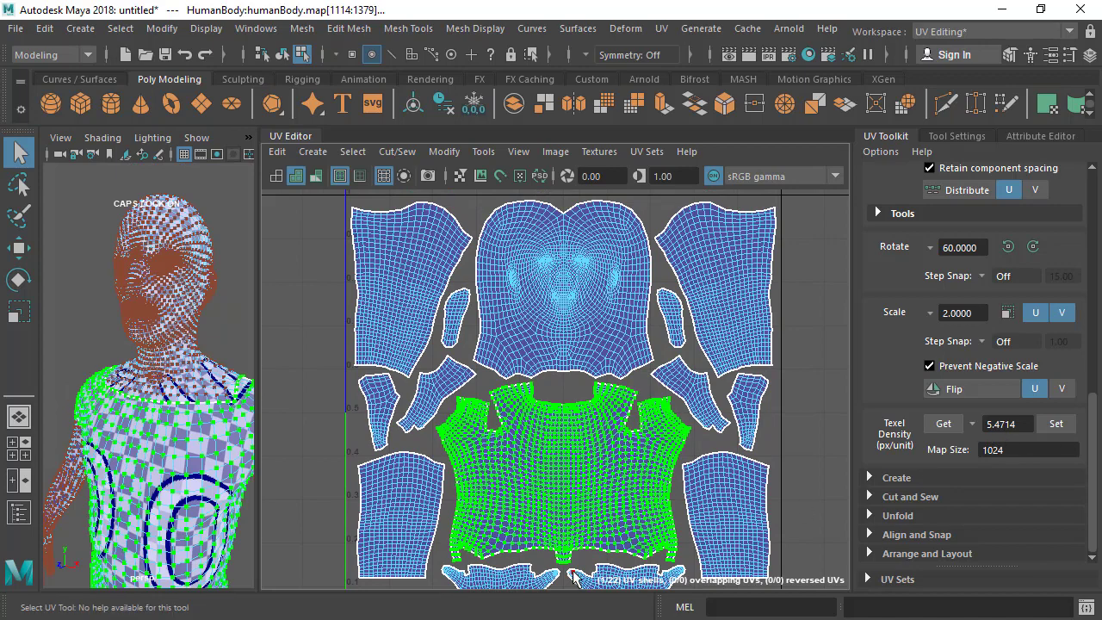
click(944, 427)
click(561, 347)
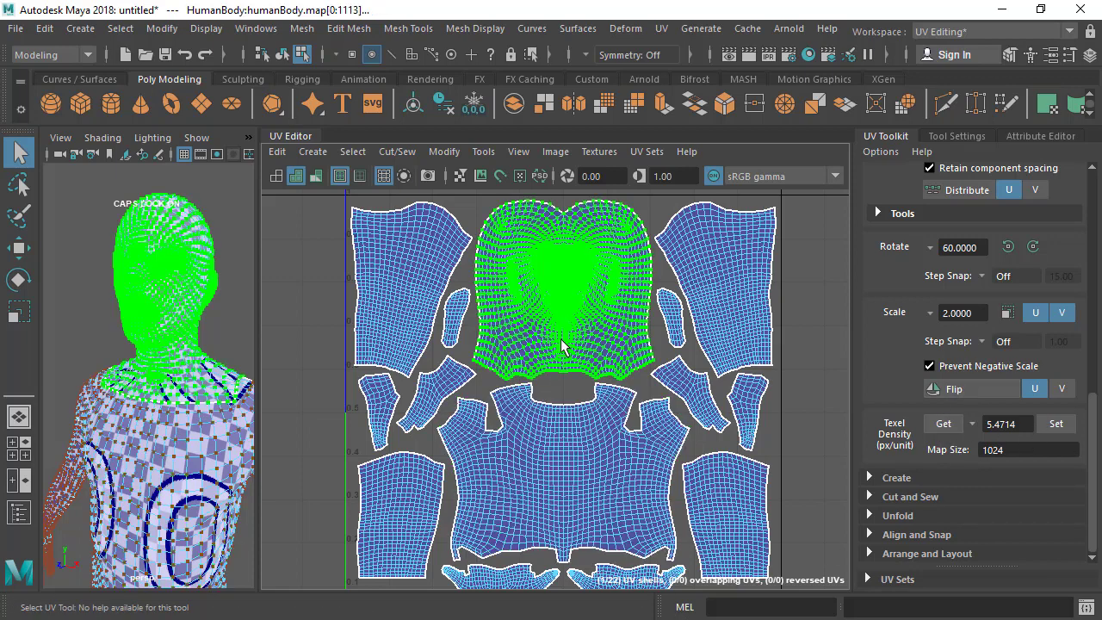
click(1056, 423)
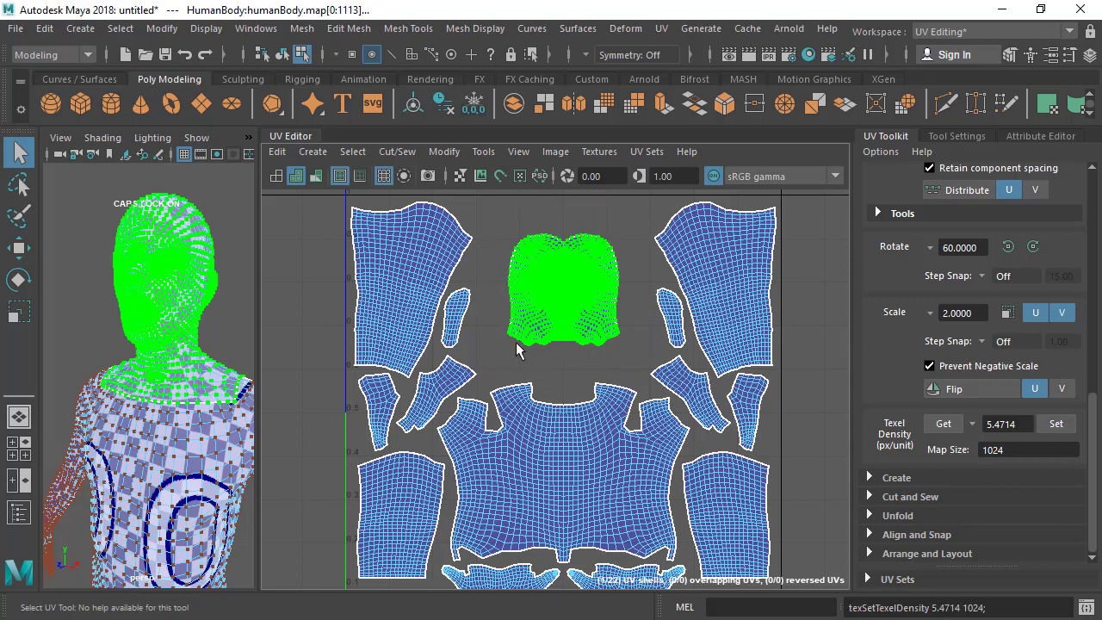
Step: Examine the checker size across the neck seam between head and torso, and clear the component selection
scroll(217, 332, up, 5)
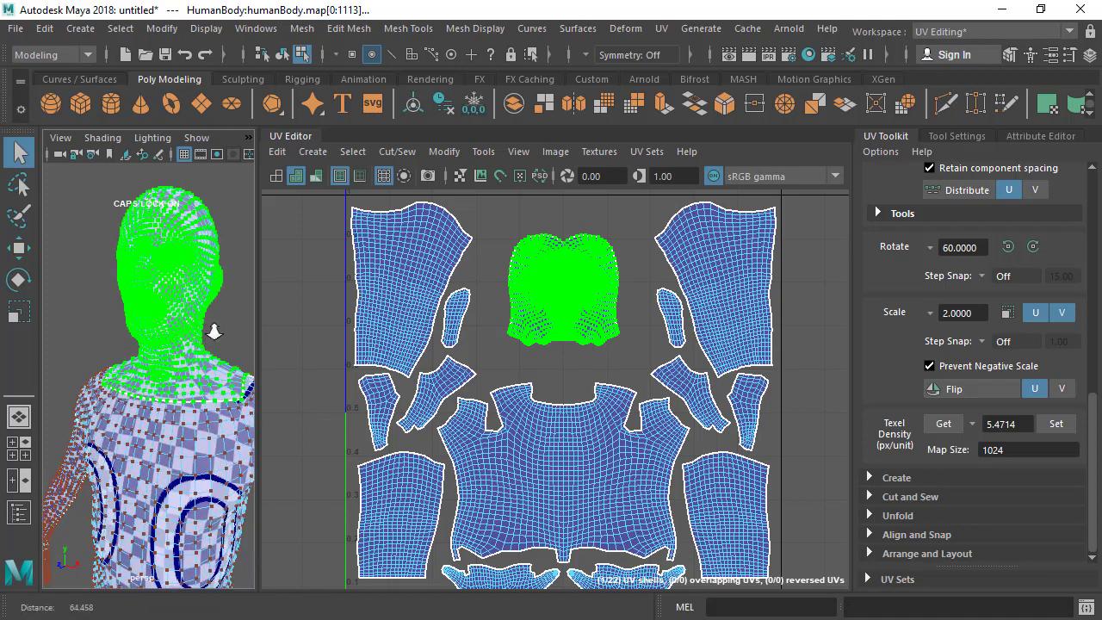
key(F10)
click(196, 350)
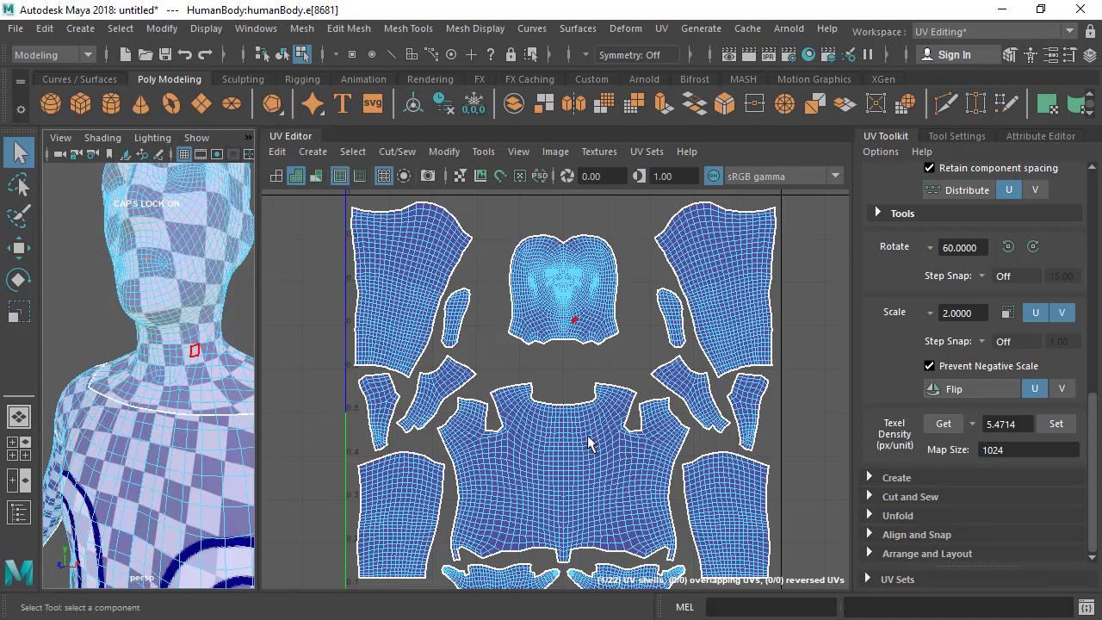
click(579, 436)
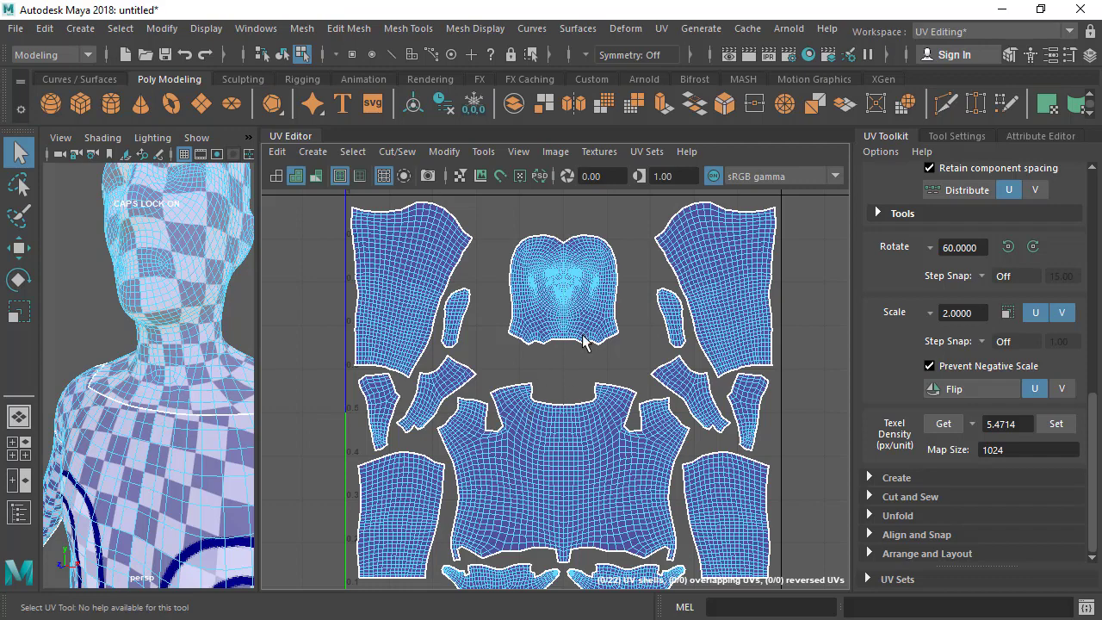
alt+right_drag(172, 356, 175, 482)
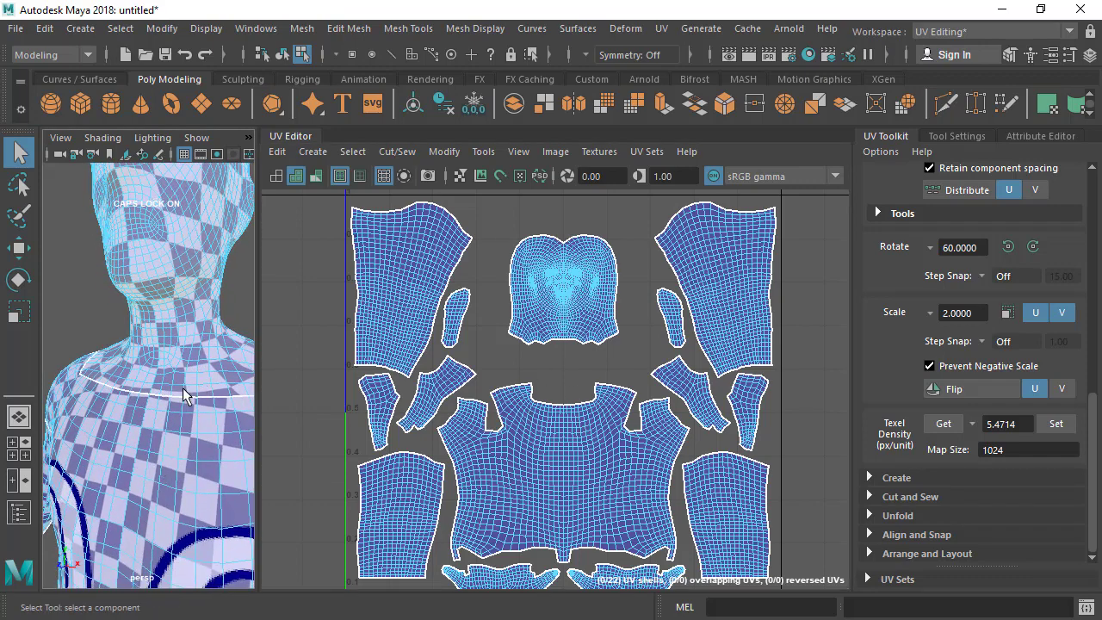
alt+middle_drag(182, 396, 172, 454)
alt+right_drag(152, 344, 71, 328)
alt+drag(71, 328, 121, 339)
alt+middle_drag(121, 339, 125, 324)
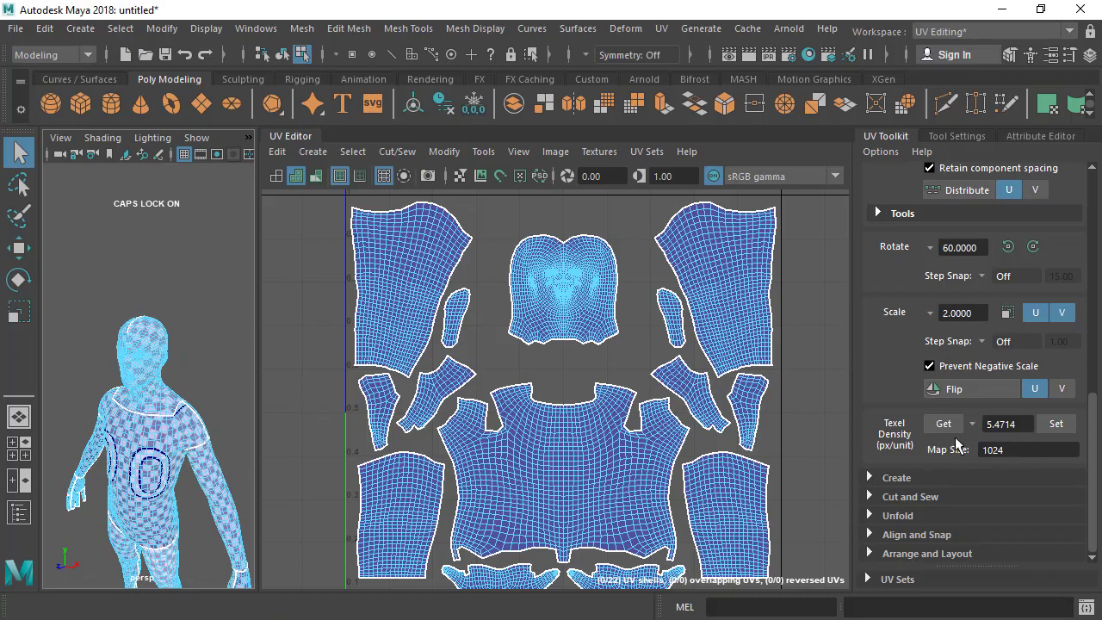
Step: Scale the large leg UV shell on the layout's upper right down slightly and uniformly, and clear the selection
scroll(551, 365, up, 3)
scroll(601, 304, up, 2)
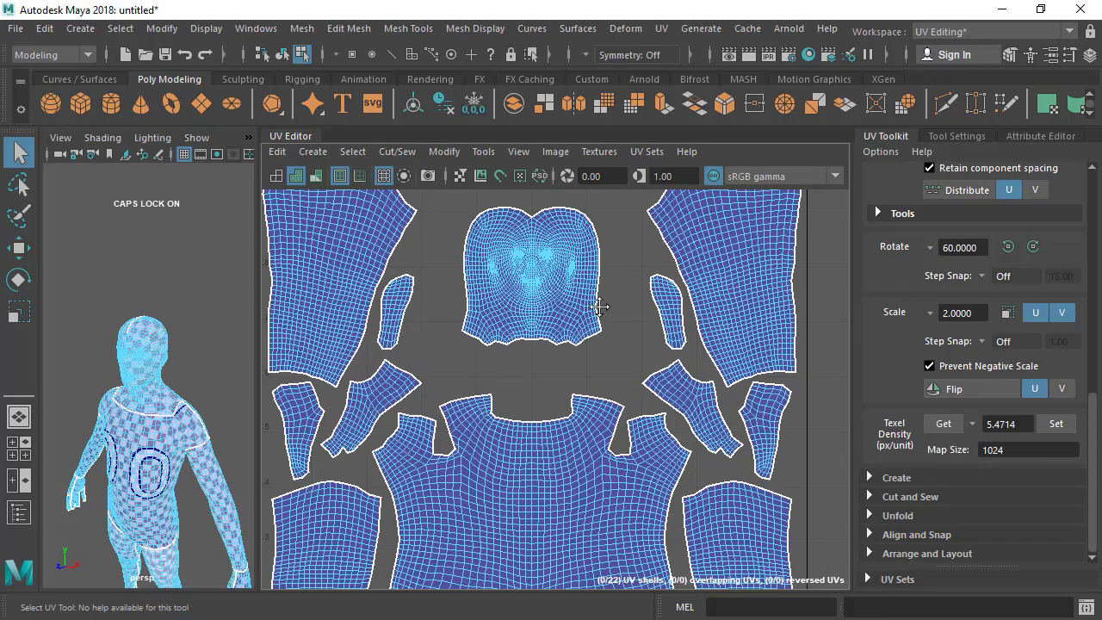
scroll(594, 299, down, 2)
right_drag(745, 261, 777, 266)
click(779, 266)
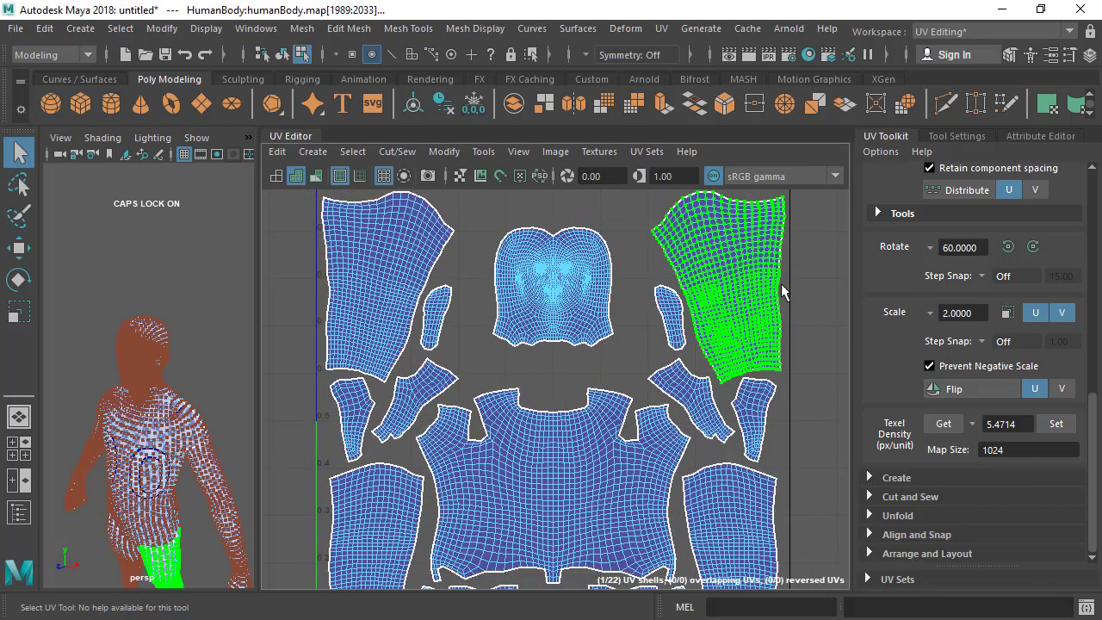
key(r)
drag(719, 288, 708, 285)
click(775, 335)
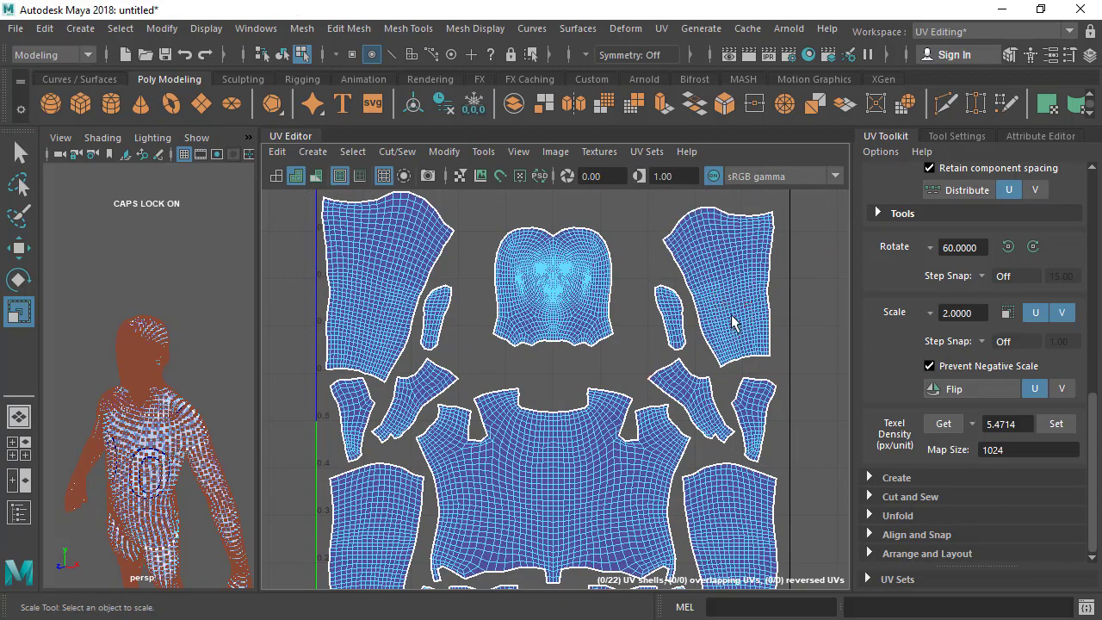
Step: Get the scaled leg shell's texel density and apply the 4.2646 value to the matching leg shell on the opposite side
scroll(733, 312, down, 2)
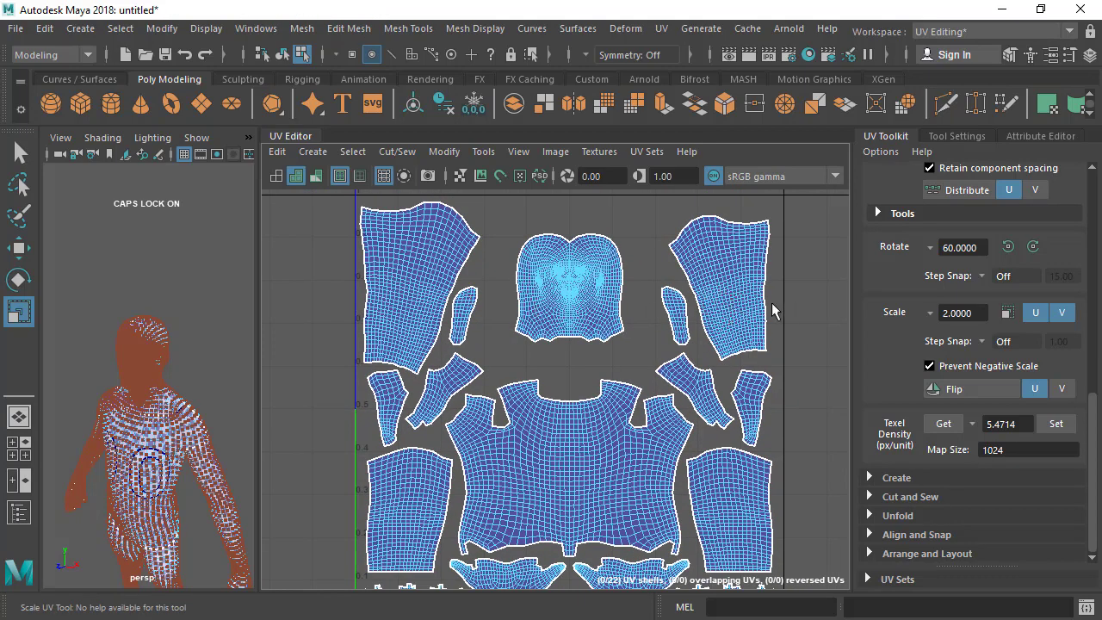
click(721, 284)
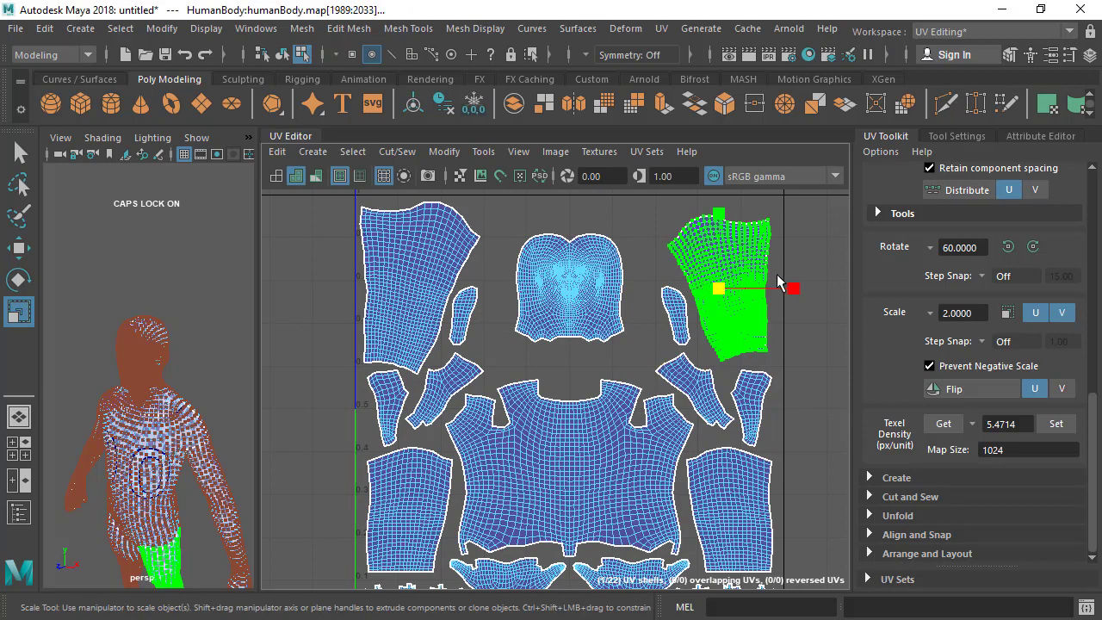
click(944, 423)
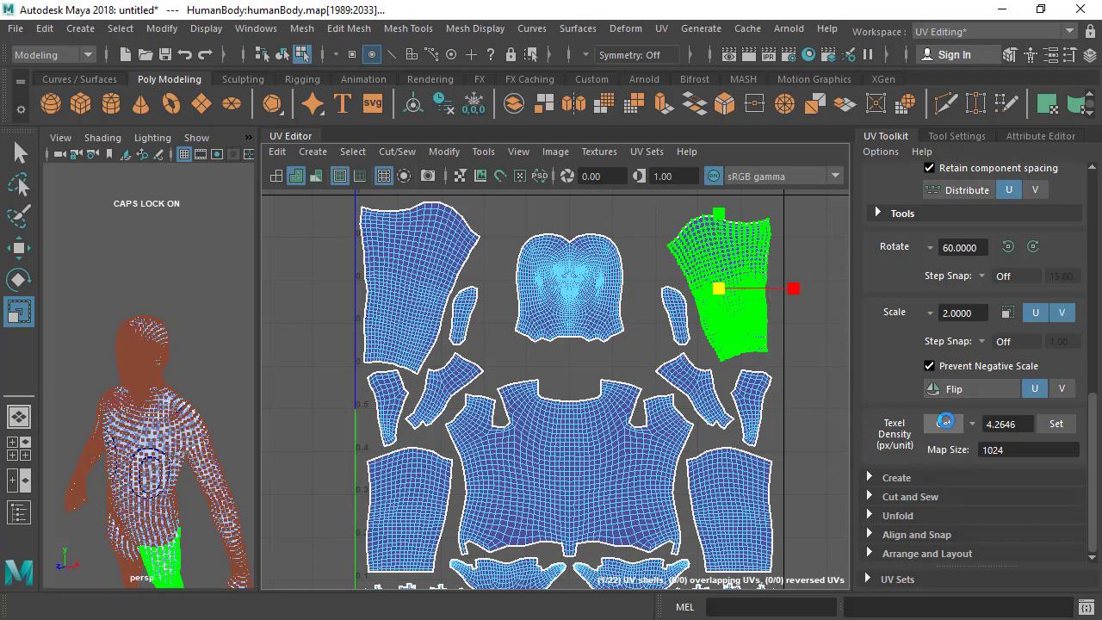
click(412, 262)
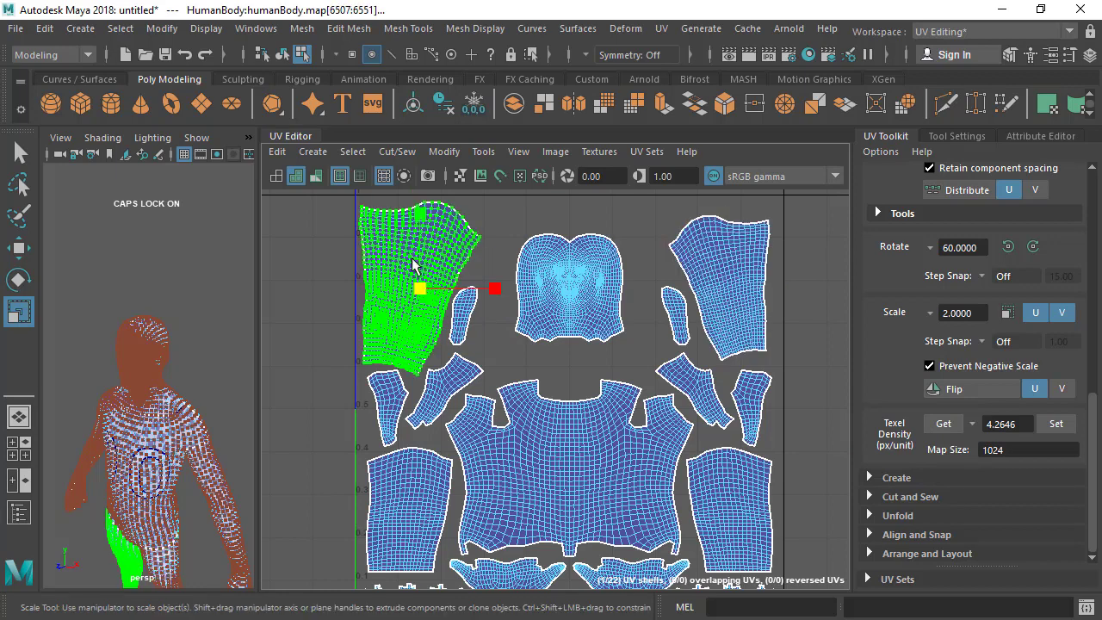
click(1055, 423)
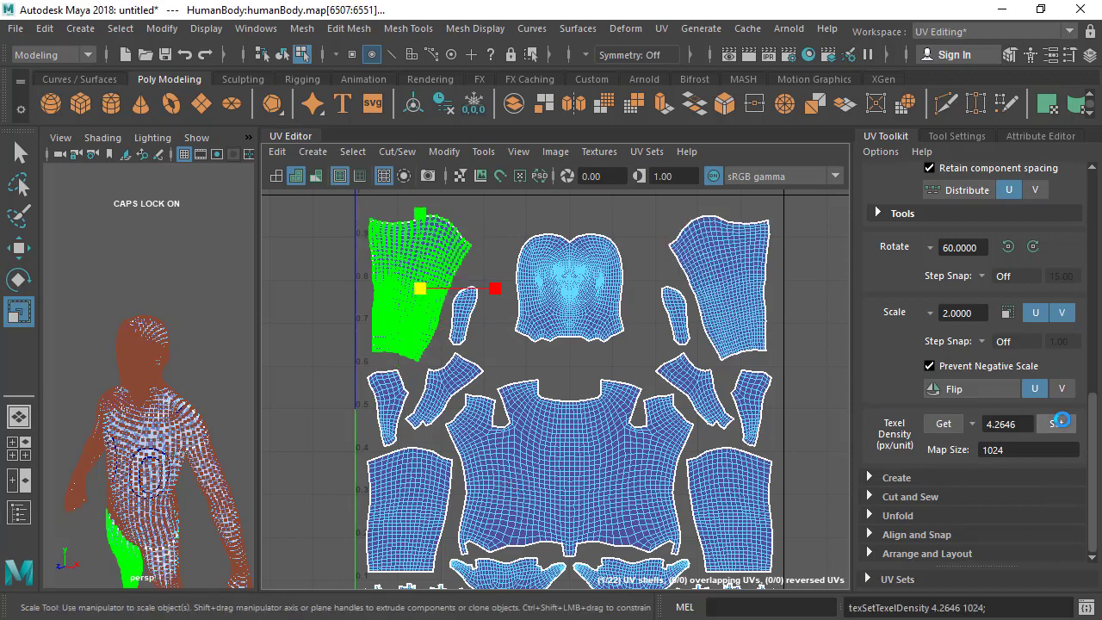
Step: Compare the two large leg shells, look over the rest of the layout and body, and clear the selection
click(543, 206)
click(740, 245)
double_click(415, 266)
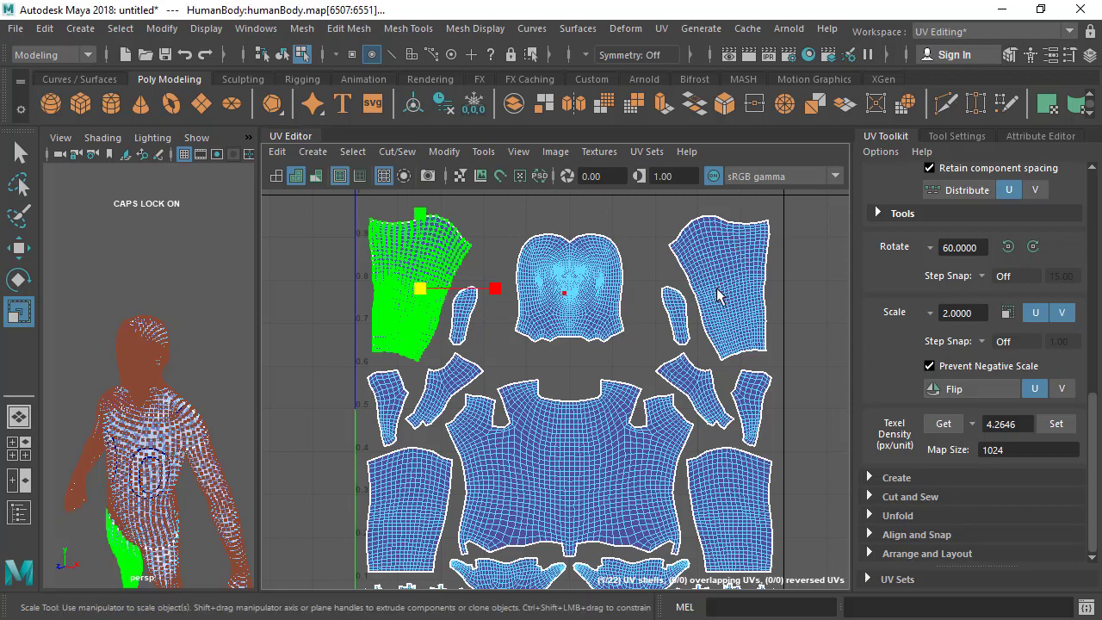
click(717, 295)
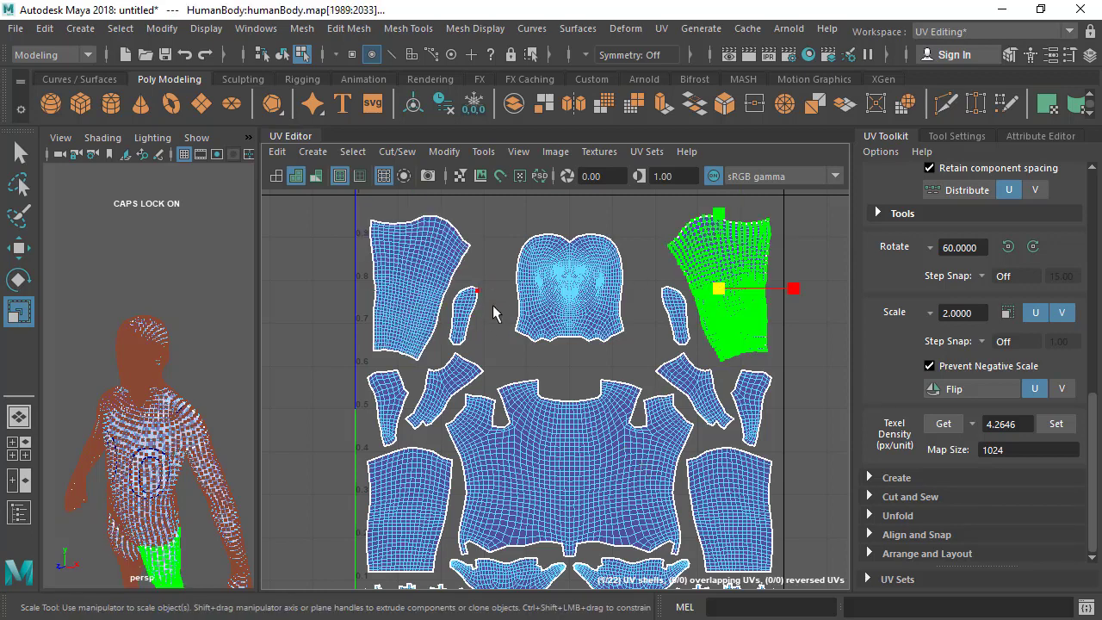
alt+middle_drag(533, 433, 510, 311)
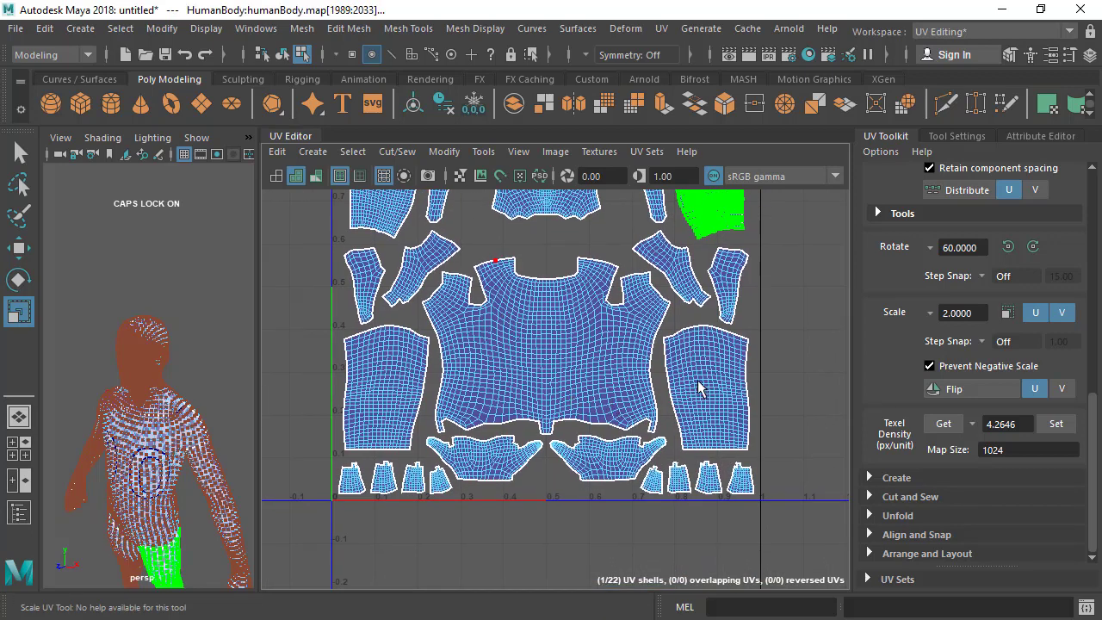
click(601, 538)
alt+drag(211, 420, 159, 371)
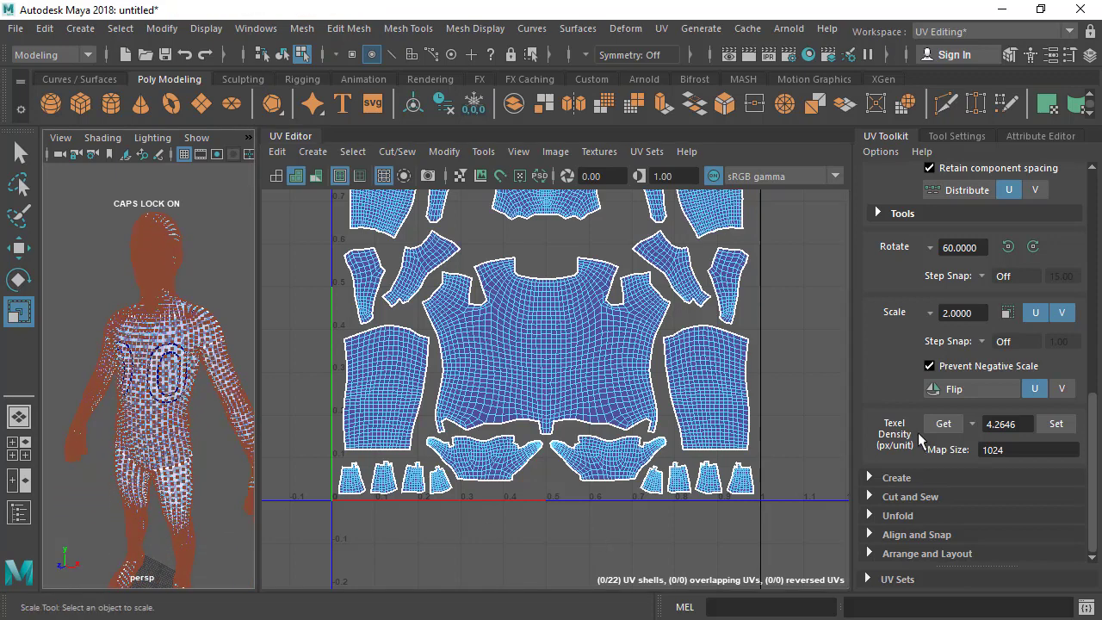
Step: Expand the UV Toolkit's Create options and select the whole body as an object
click(900, 479)
click(903, 497)
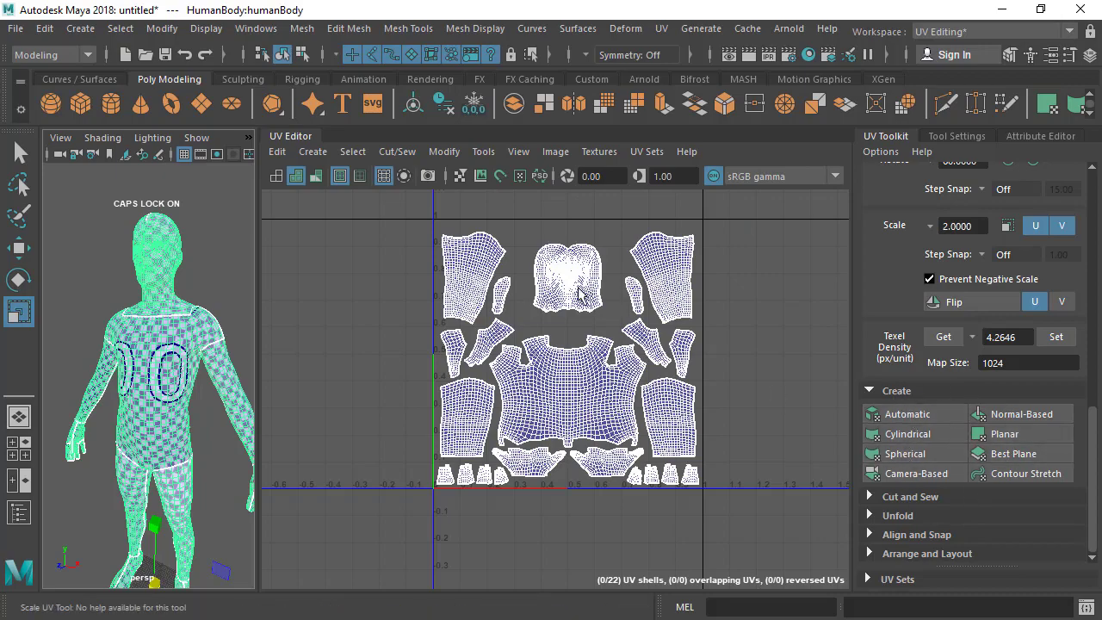
scroll(578, 295, up, 2)
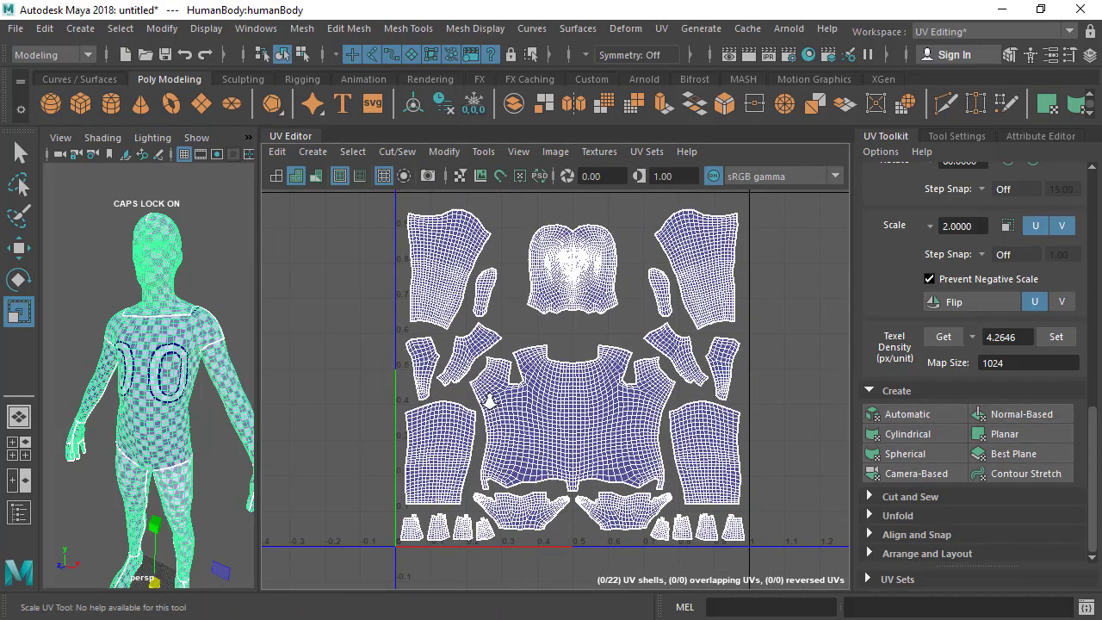
scroll(489, 401, up, 1)
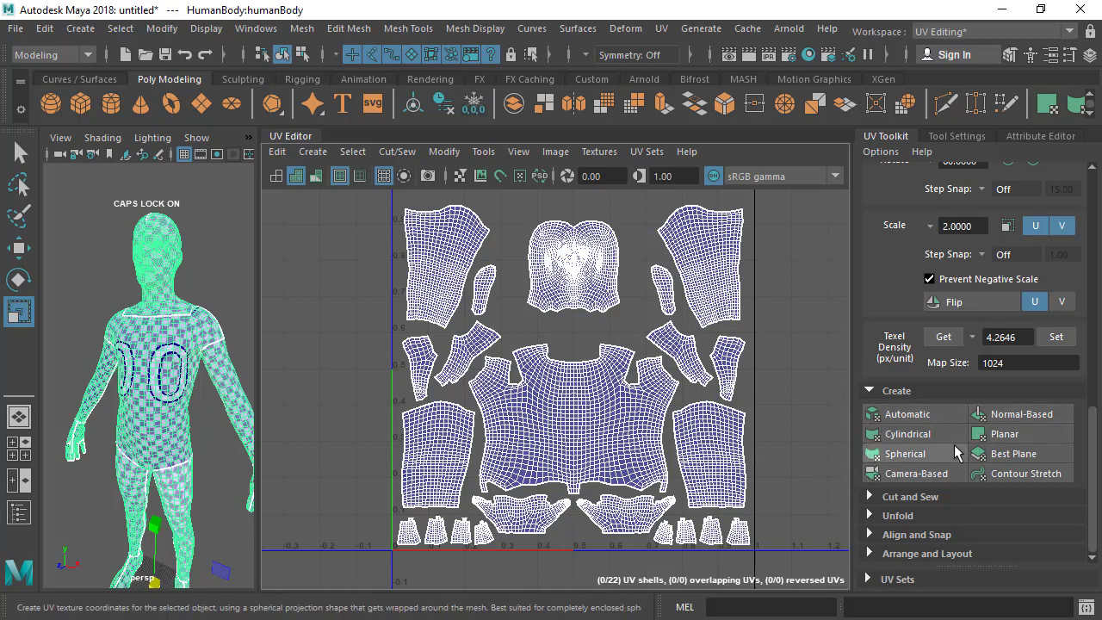
Step: Create UVs for the whole body with an Automatic projection and look over the projection planes around it
click(914, 415)
scroll(127, 395, down, 8)
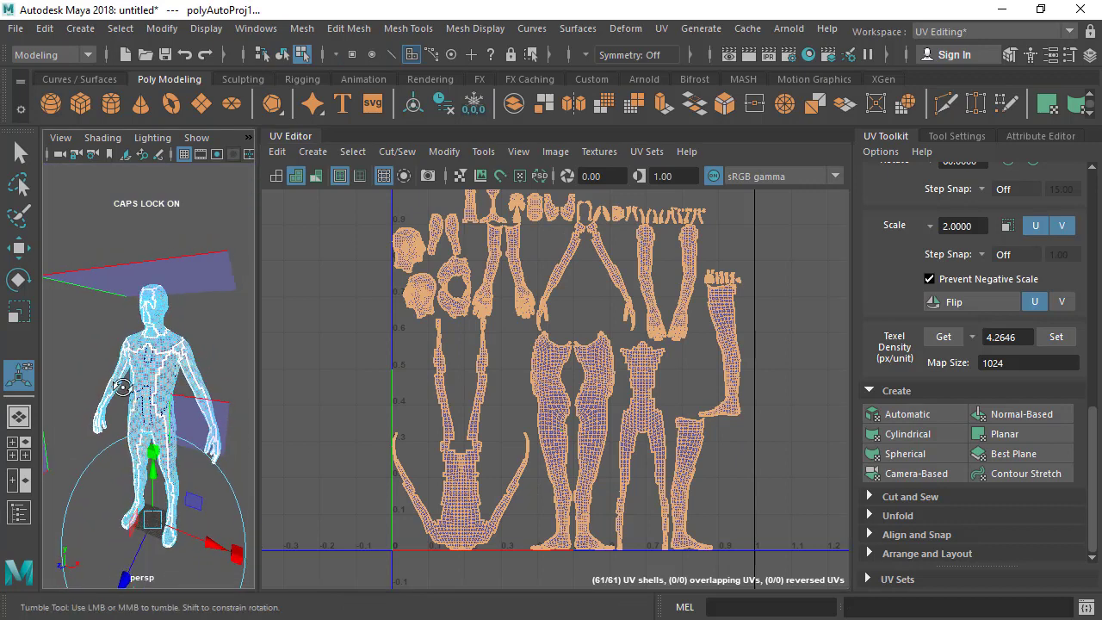
alt+drag(115, 367, 159, 435)
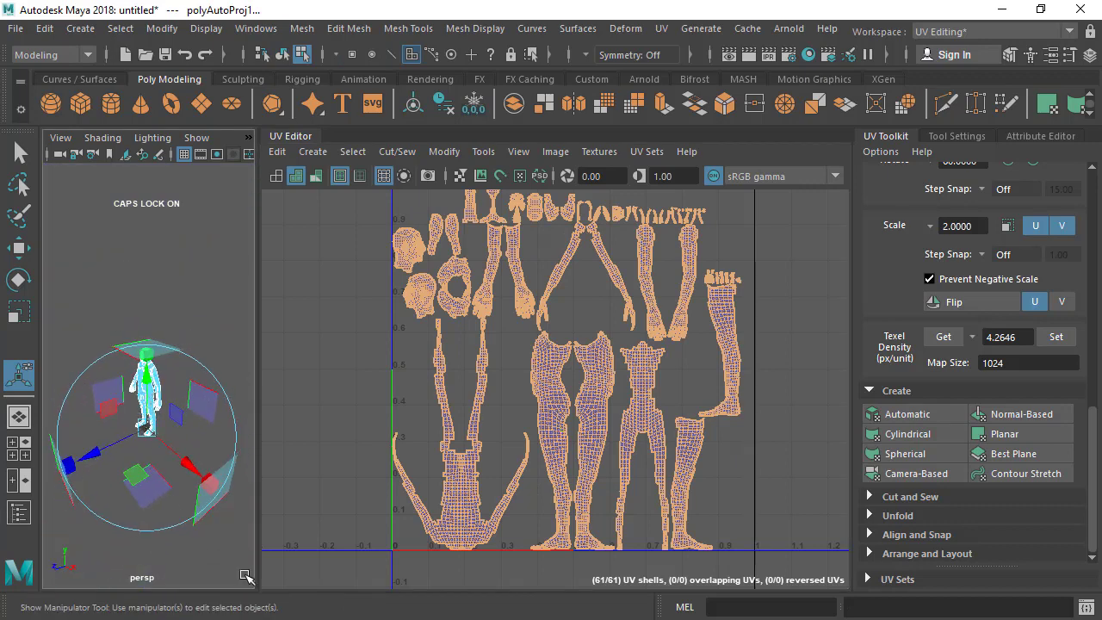
alt+drag(138, 399, 168, 303)
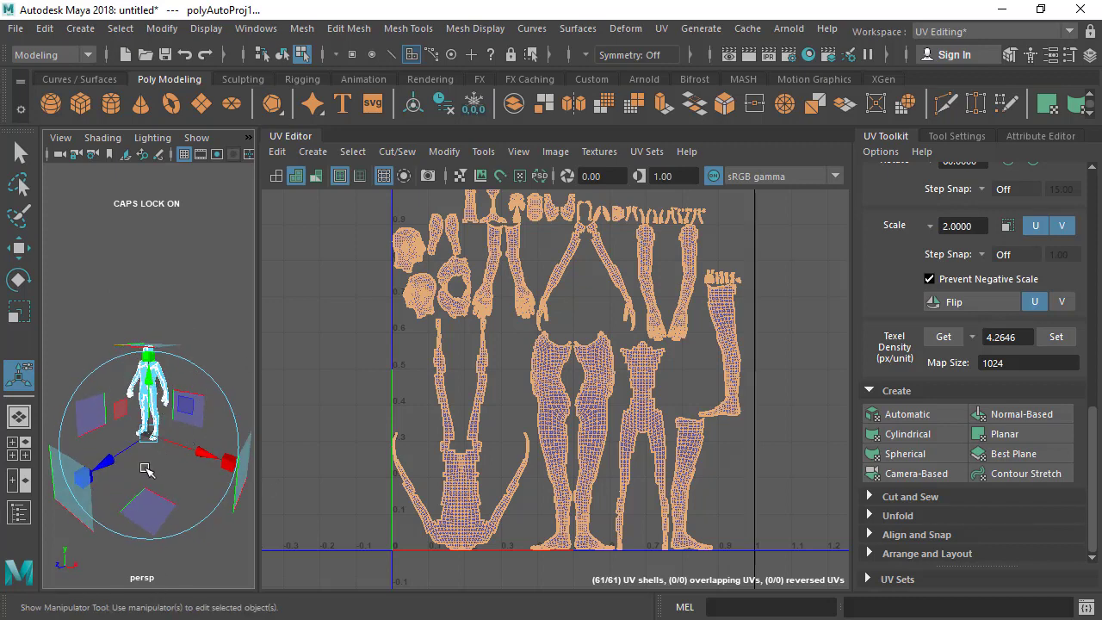
alt+drag(224, 385, 233, 478)
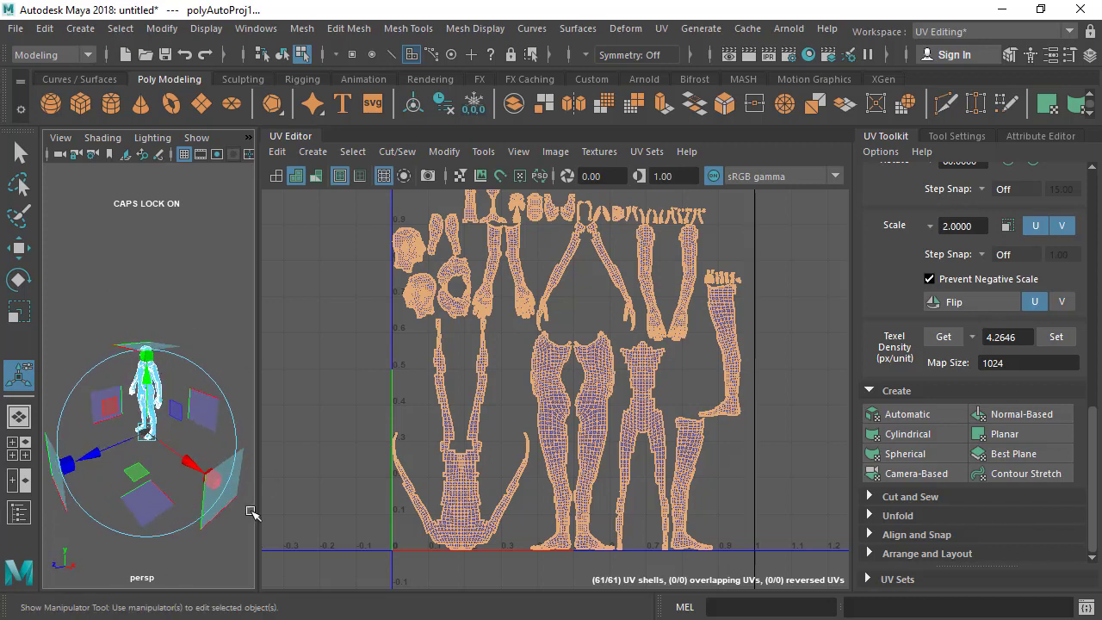
alt+drag(182, 432, 168, 332)
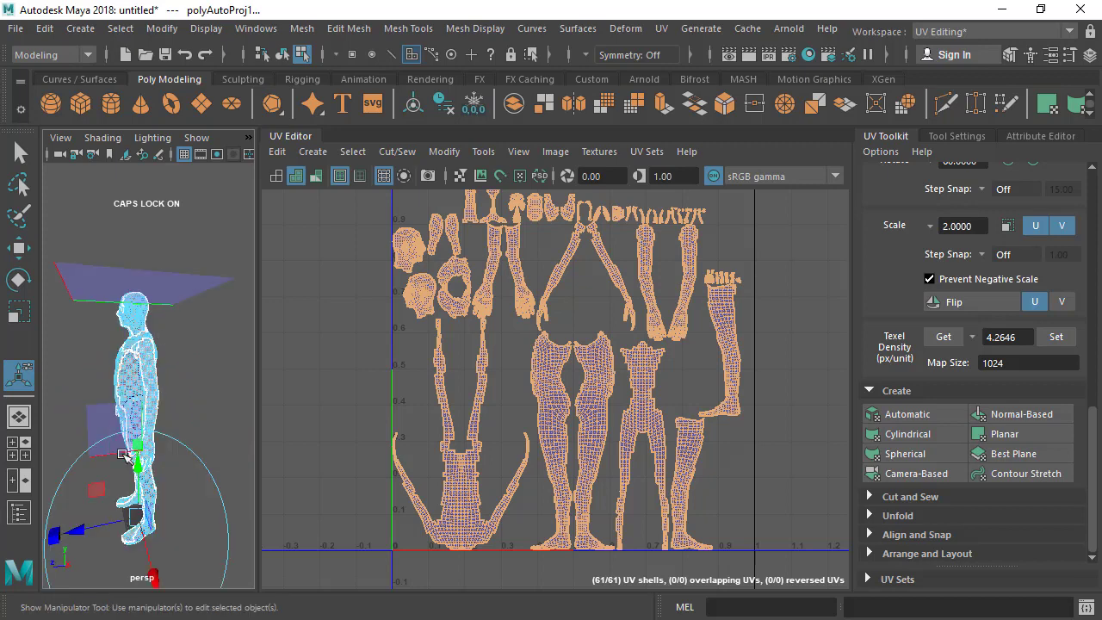
Step: Examine the automatically projected UV shells in the layout and compare them with the seams on the body
scroll(489, 361, down, 3)
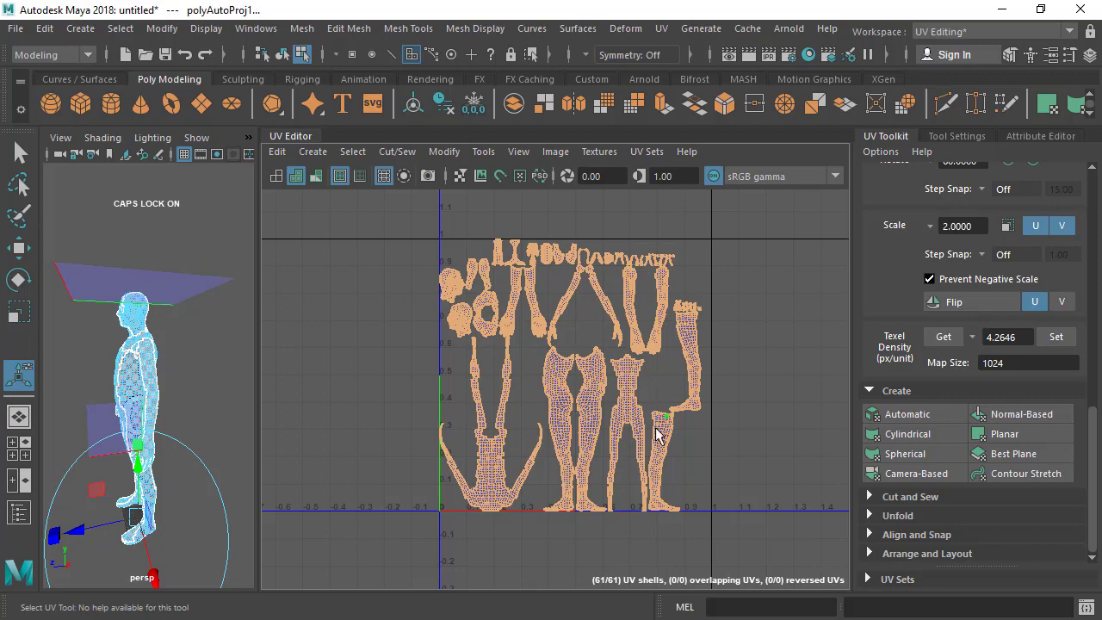
alt+drag(175, 387, 260, 430)
scroll(581, 340, up, 1)
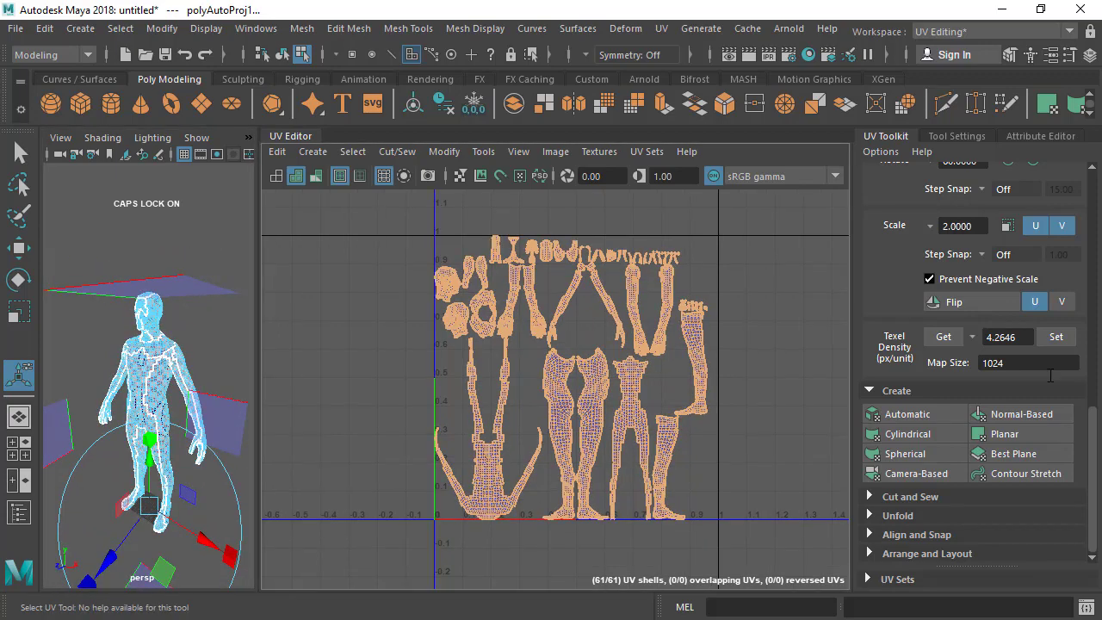
alt+right_drag(501, 418, 549, 419)
alt+middle_drag(549, 419, 515, 420)
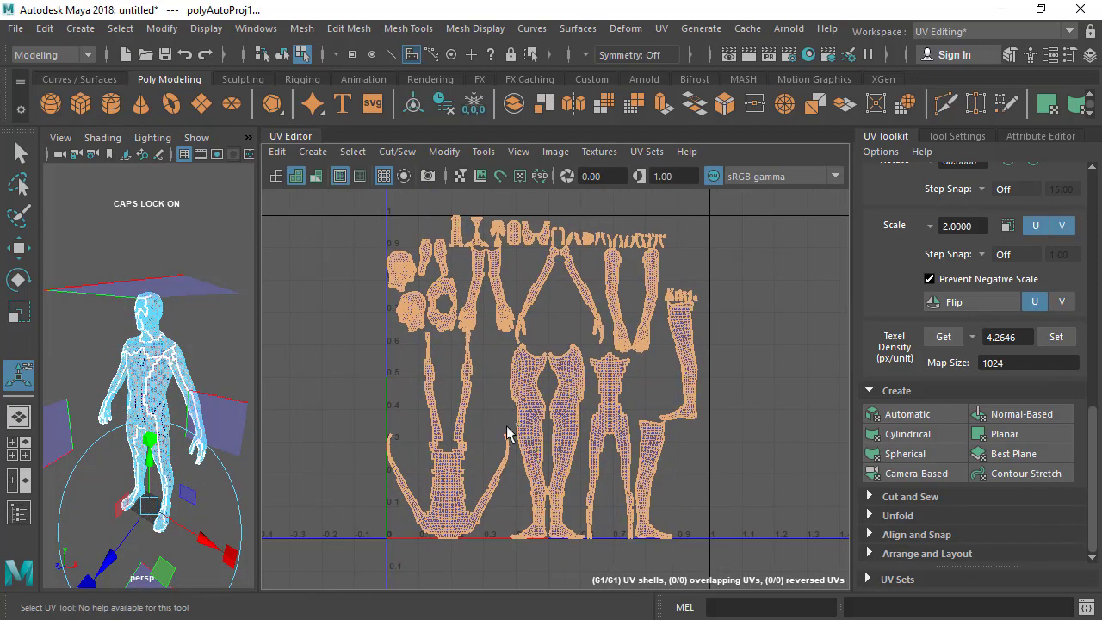
scroll(516, 422, up, 1)
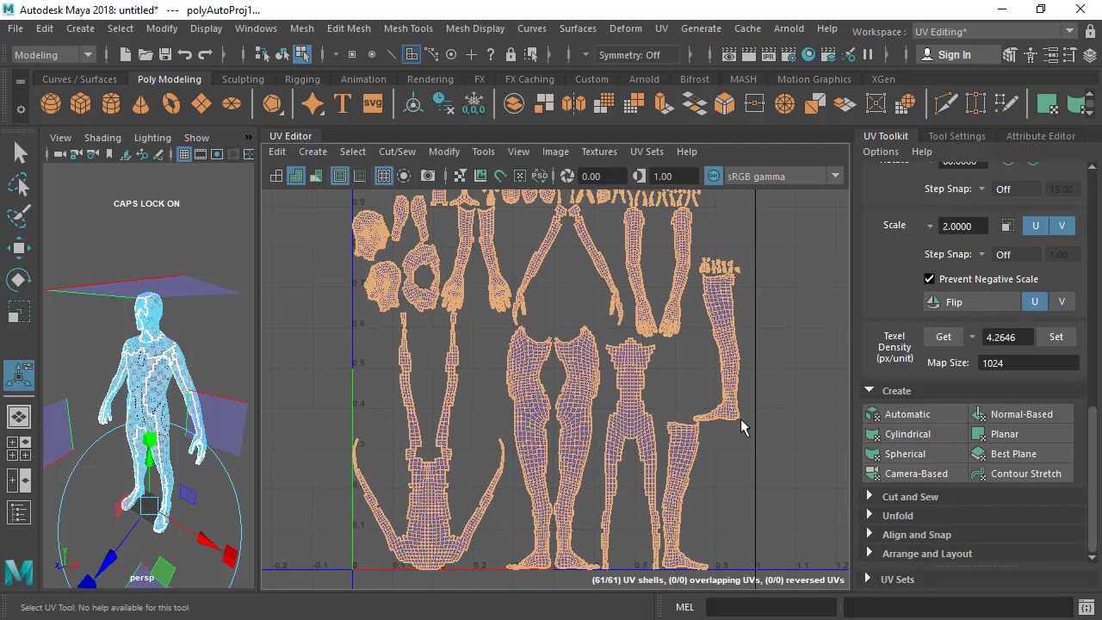
scroll(614, 386, down, 1)
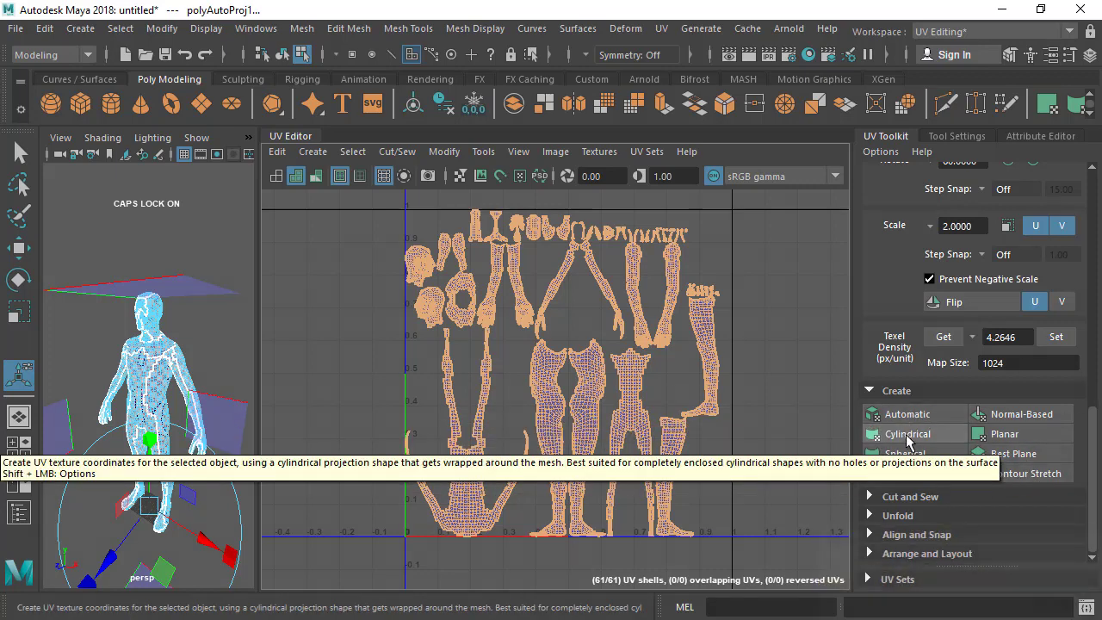
Step: Return the body to object selection, leave it deselected from the projection, and examine the checker pattern and seams on it
scroll(180, 329, up, 5)
right_drag(161, 334, 232, 62)
click(216, 272)
click(185, 359)
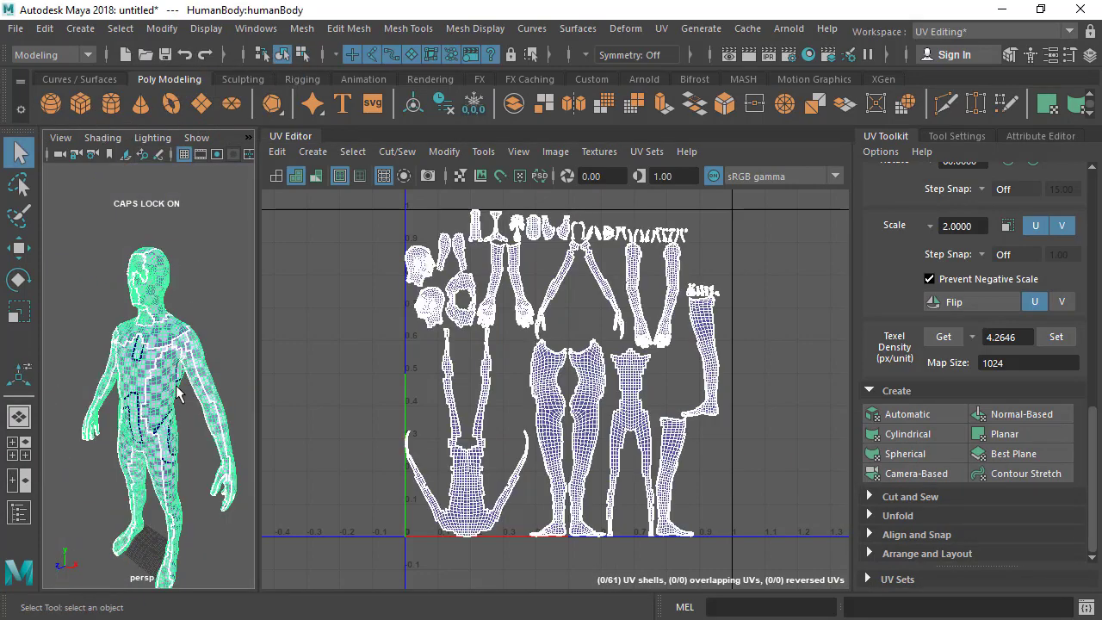
alt+drag(176, 387, 173, 379)
scroll(172, 379, up, 10)
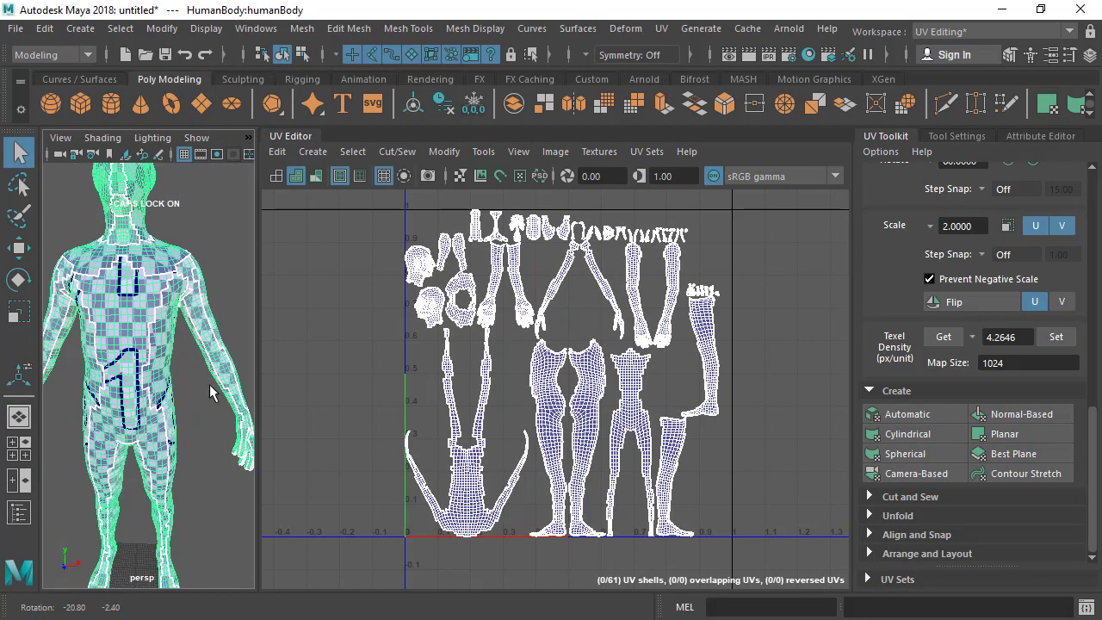
scroll(180, 379, down, 10)
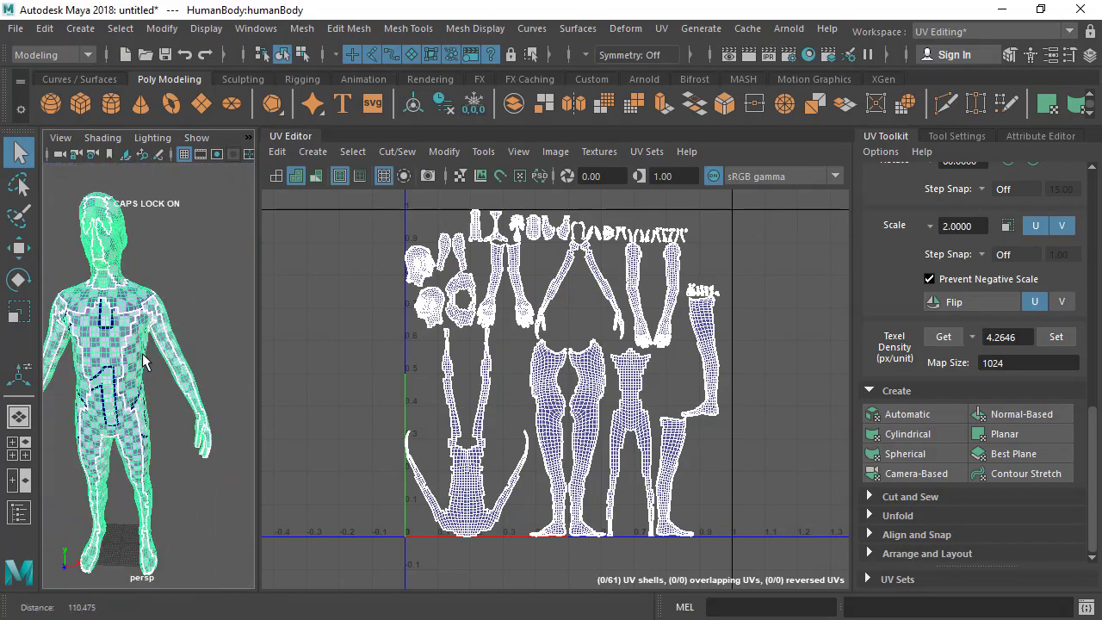
Step: Select a ring of faces around the body's left arm and turn off the checker map
scroll(184, 371, up, 4)
right_drag(207, 106, 207, 164)
alt+drag(188, 336, 167, 317)
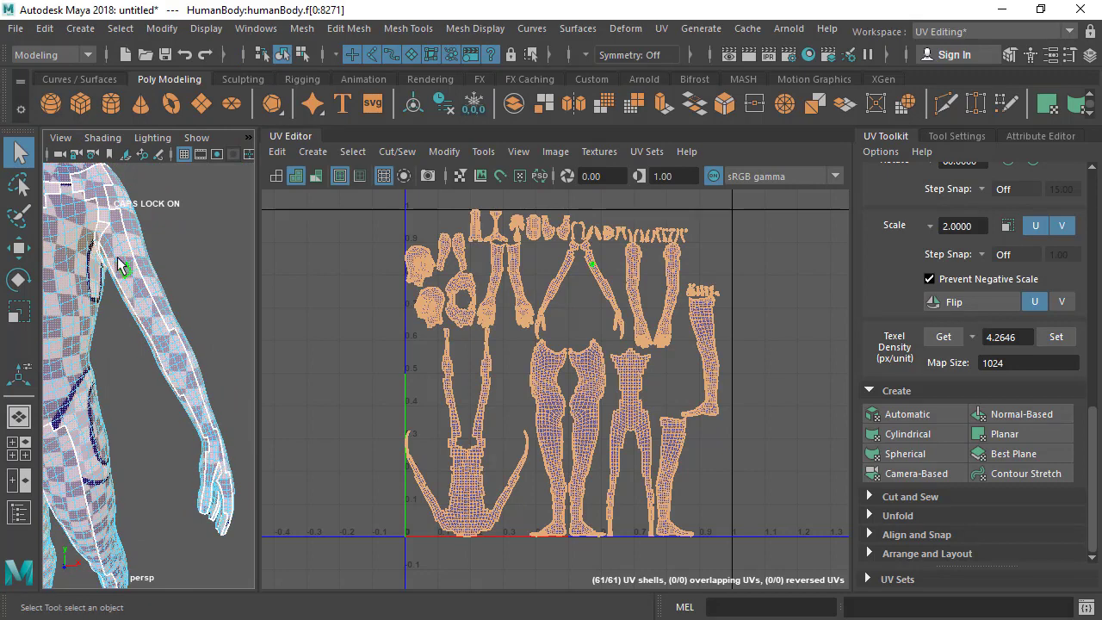
click(168, 318)
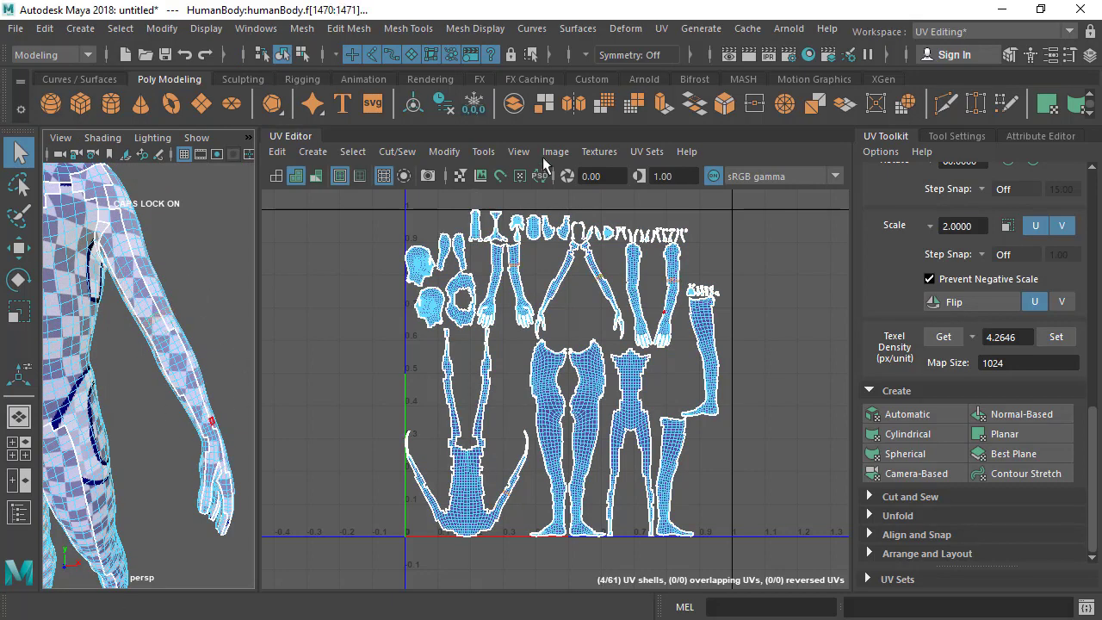
click(598, 151)
click(627, 182)
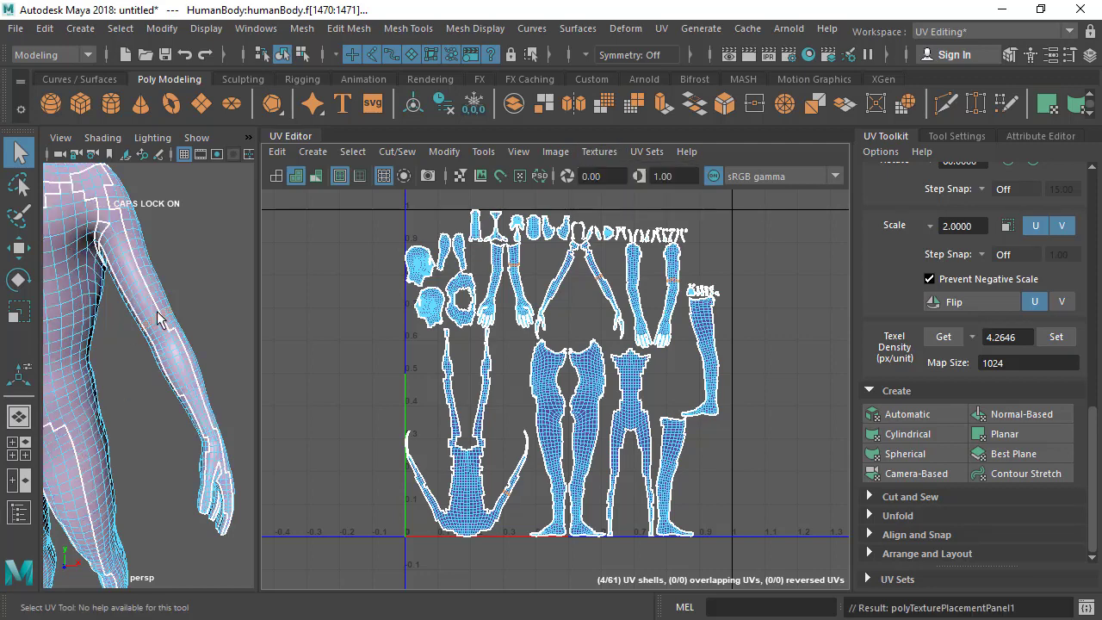
alt+drag(158, 325, 161, 335)
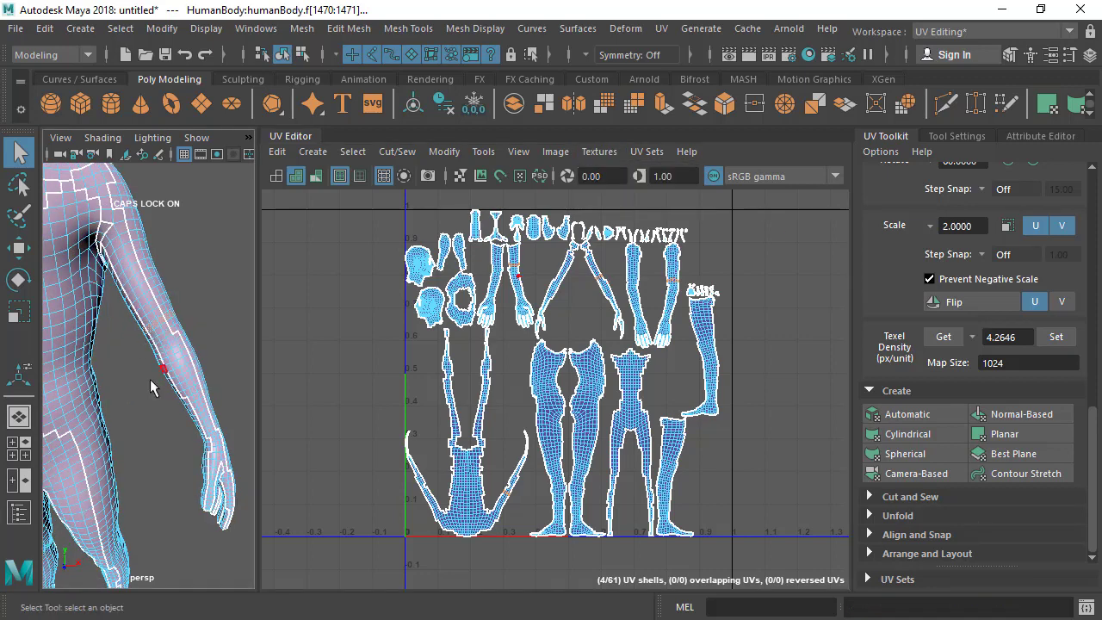
Step: Grow the face selection until it covers the left arm from below the shoulder to above the wrist
key(shift+period)
key(shift+period)
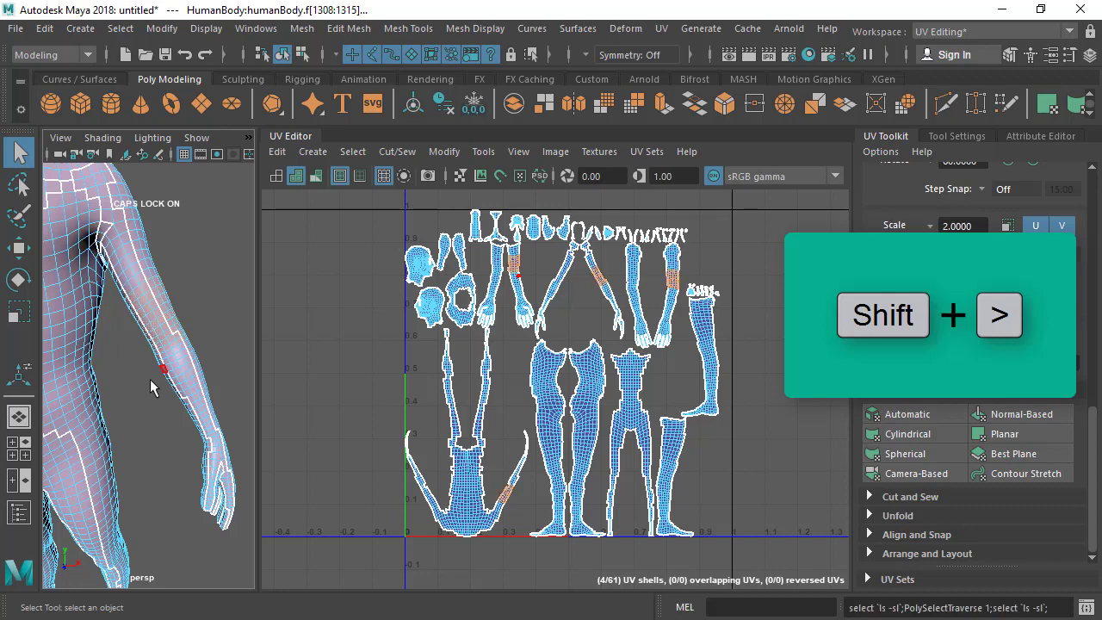
key(shift+period)
key(shift+period)
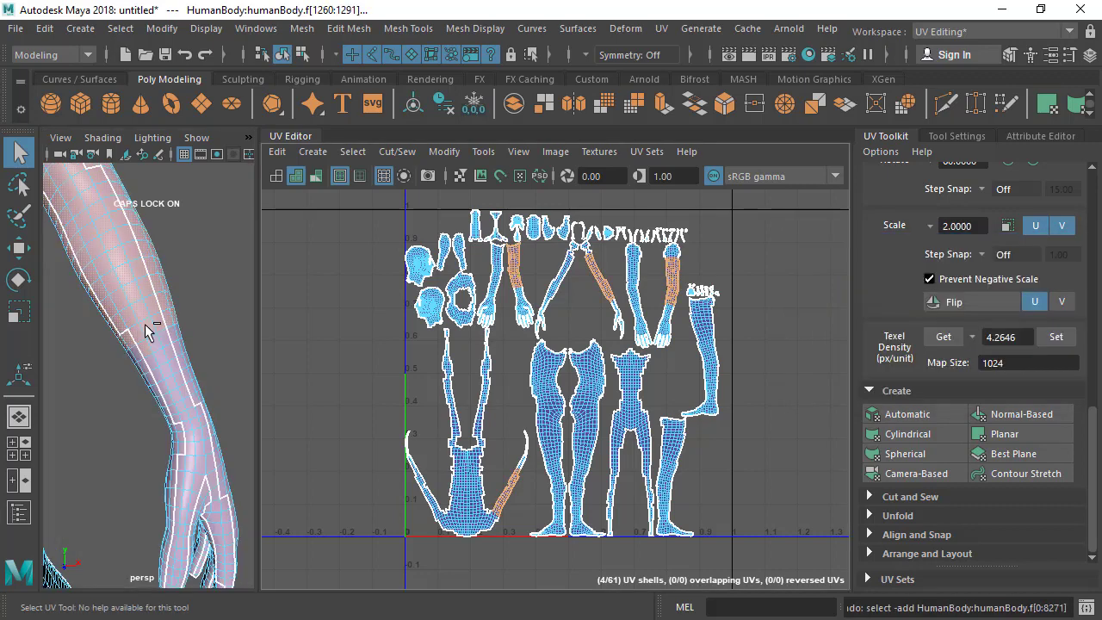
alt+drag(187, 330, 198, 365)
Step: Apply a Cylindrical projection to the selected arm faces and look over its manipulator from several sides
click(903, 434)
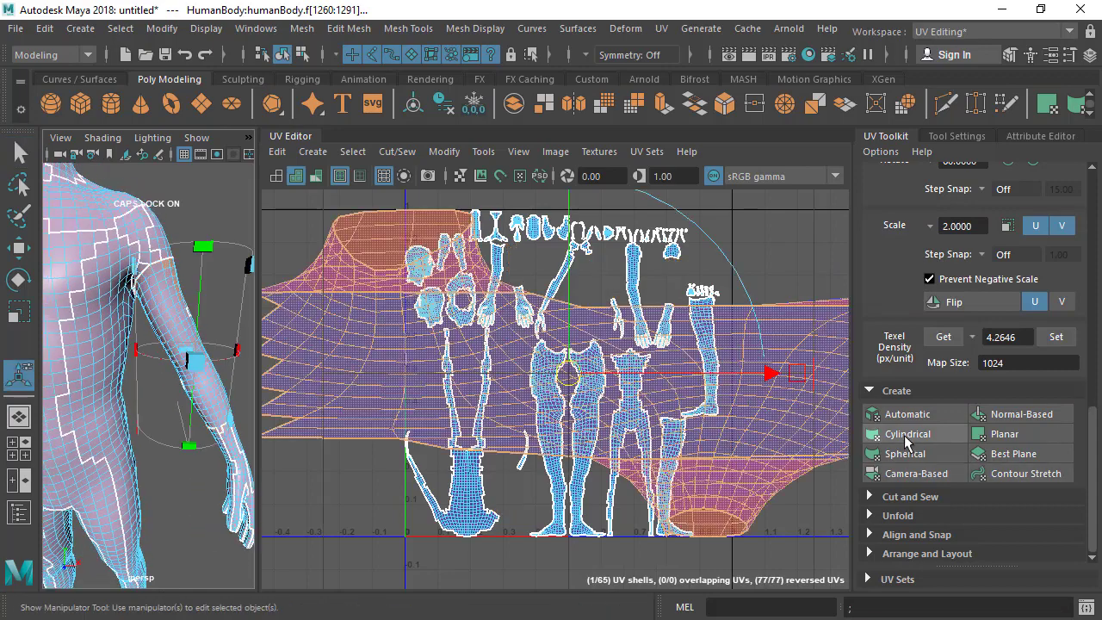
alt+drag(90, 376, 56, 372)
alt+drag(145, 287, 165, 275)
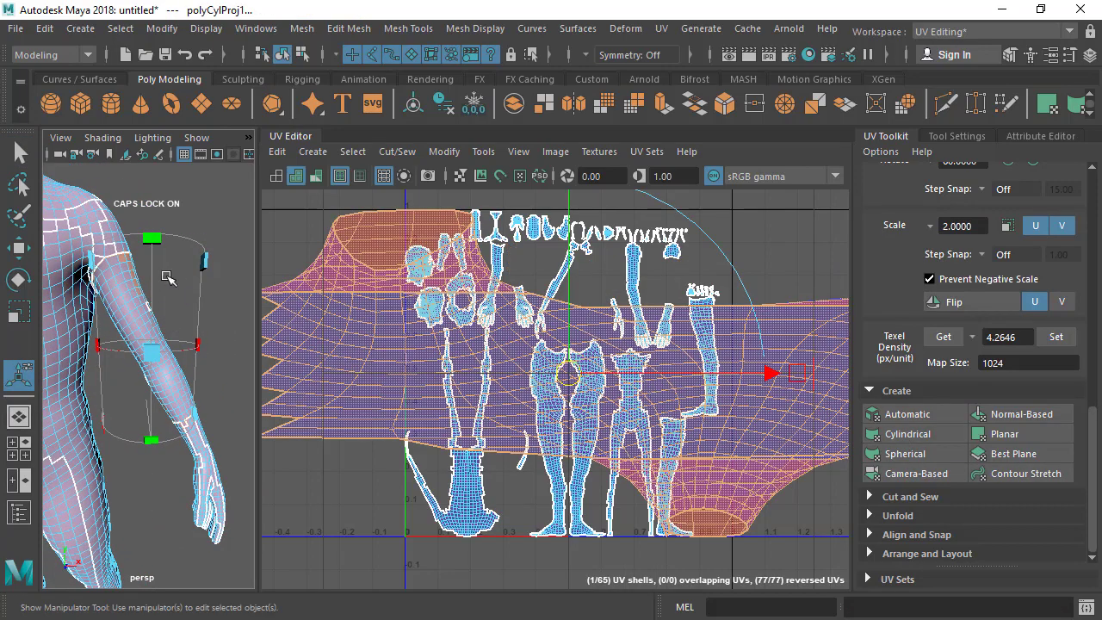
alt+drag(142, 492, 184, 390)
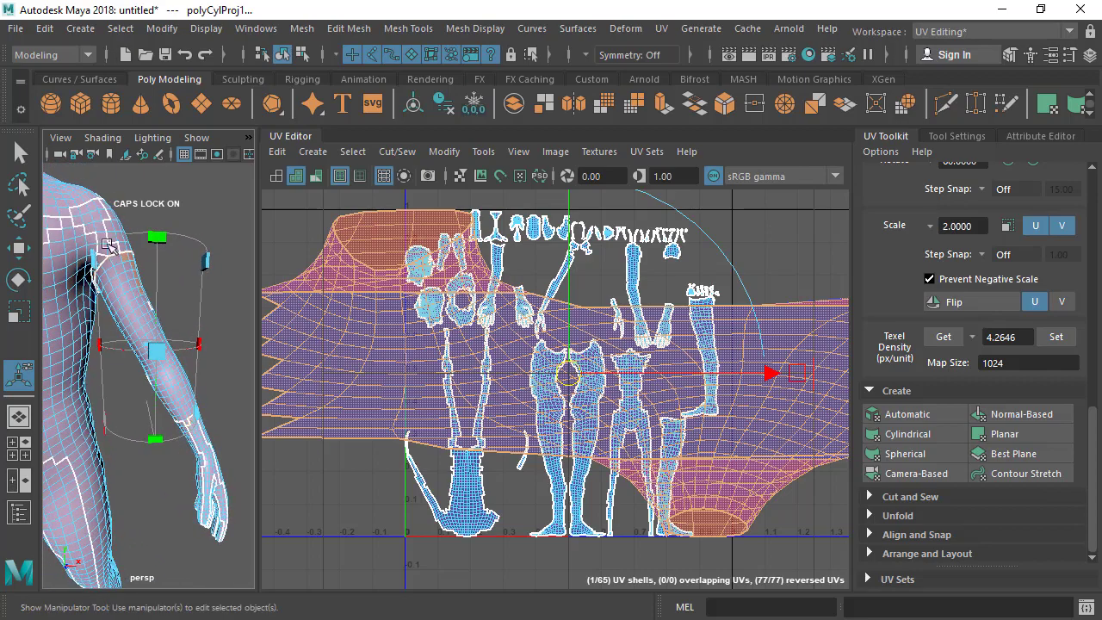
alt+drag(110, 435, 560, 499)
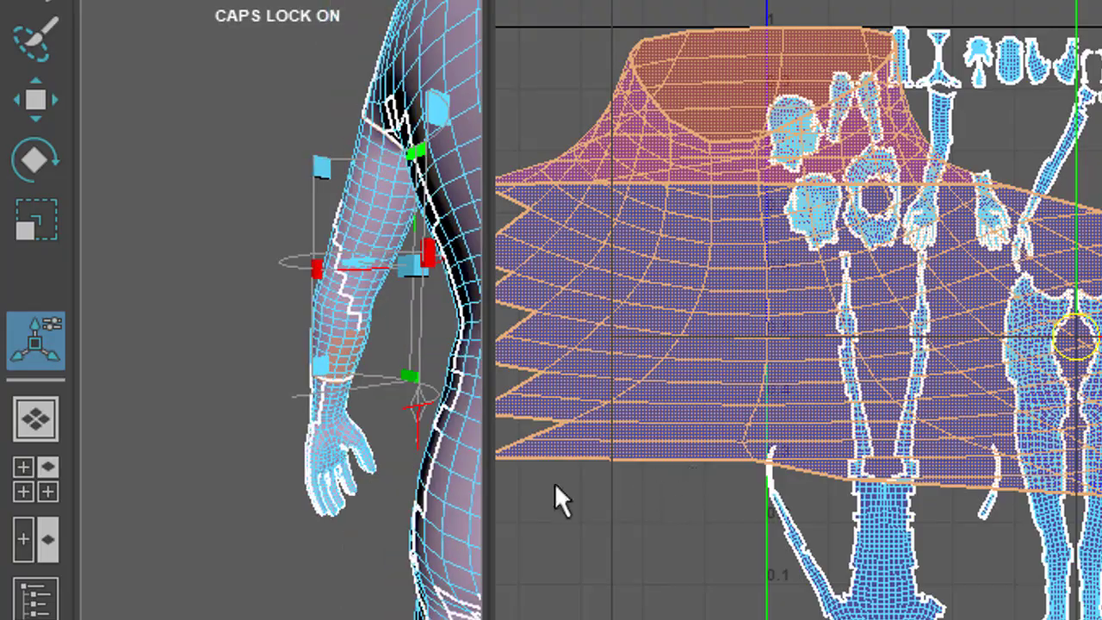
Step: Rotate the cylindrical projection to about 0.9, 4.4 and 27.3 degrees so that it follows the arm's slant
click(418, 413)
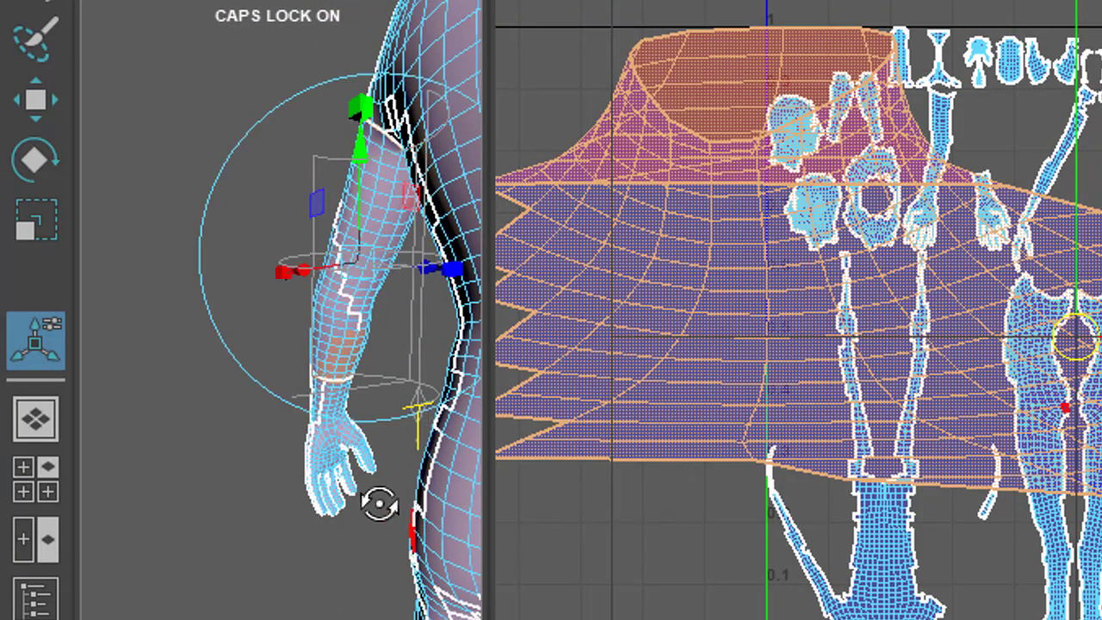
alt+drag(378, 504, 243, 502)
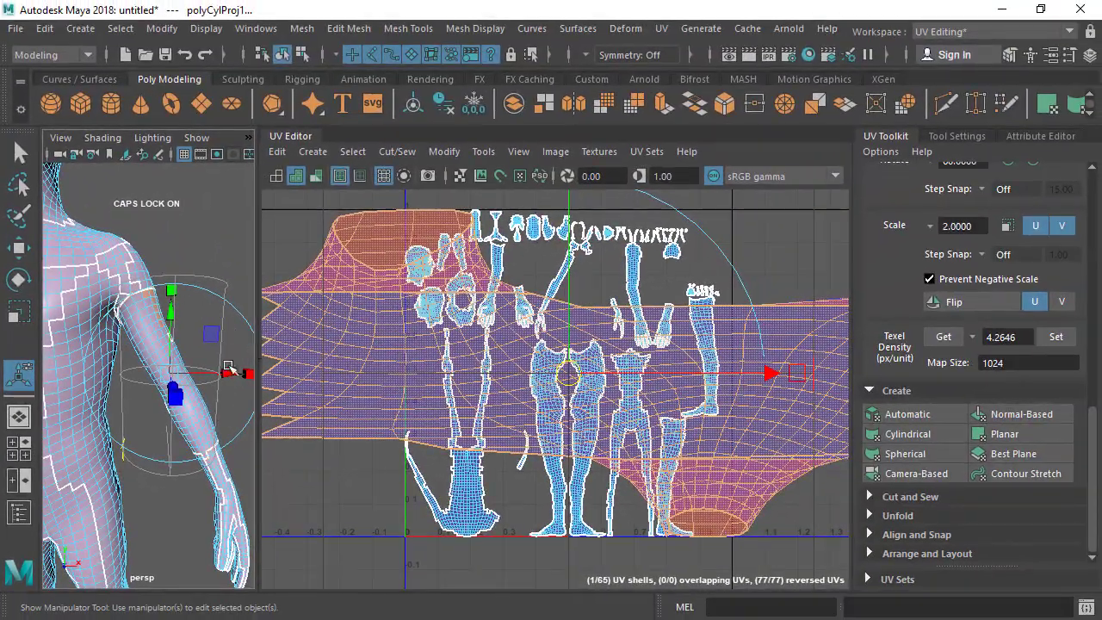
click(226, 297)
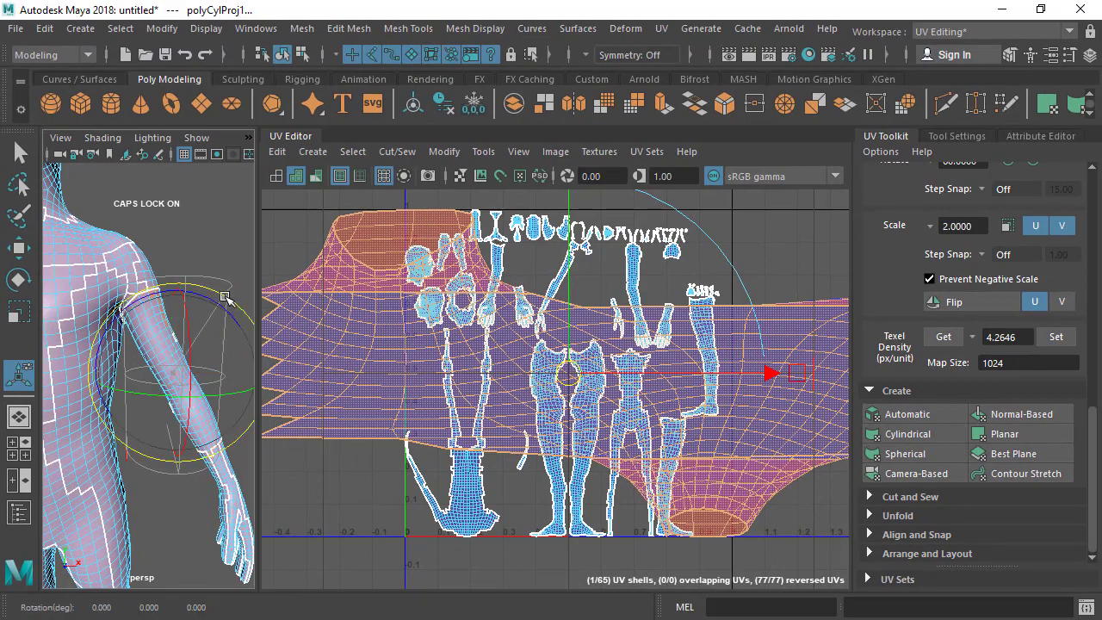
drag(226, 297, 198, 289)
scroll(313, 380, down, 2)
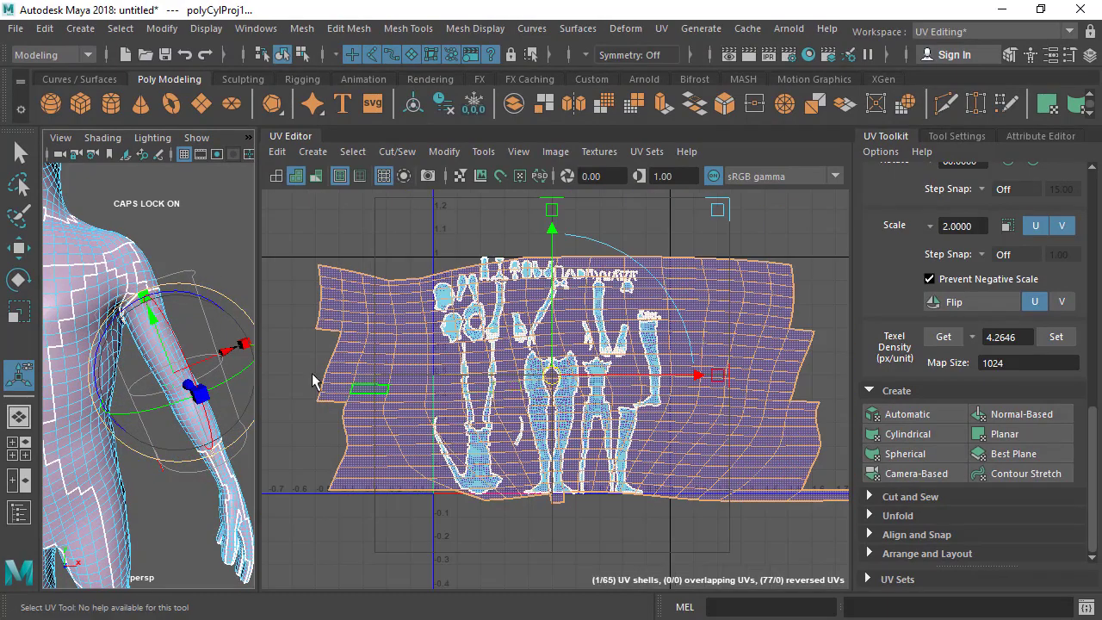
drag(201, 296, 186, 283)
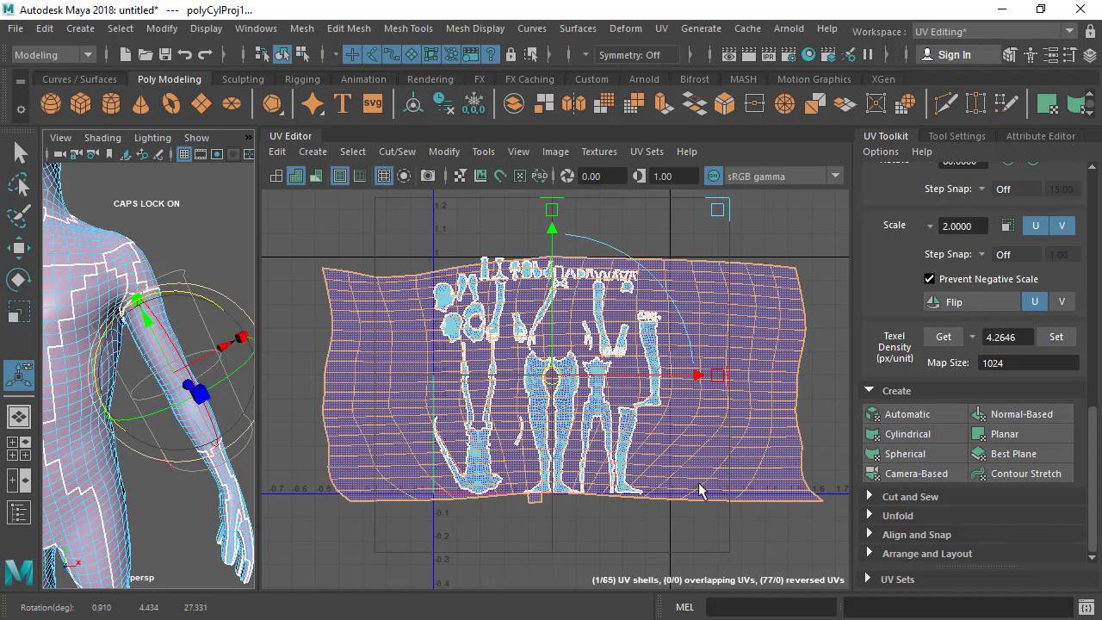
Step: Move the projected arm shell clear of the other shells, up and to their left, and select all its UVs
scroll(700, 489, down, 3)
drag(614, 416, 326, 277)
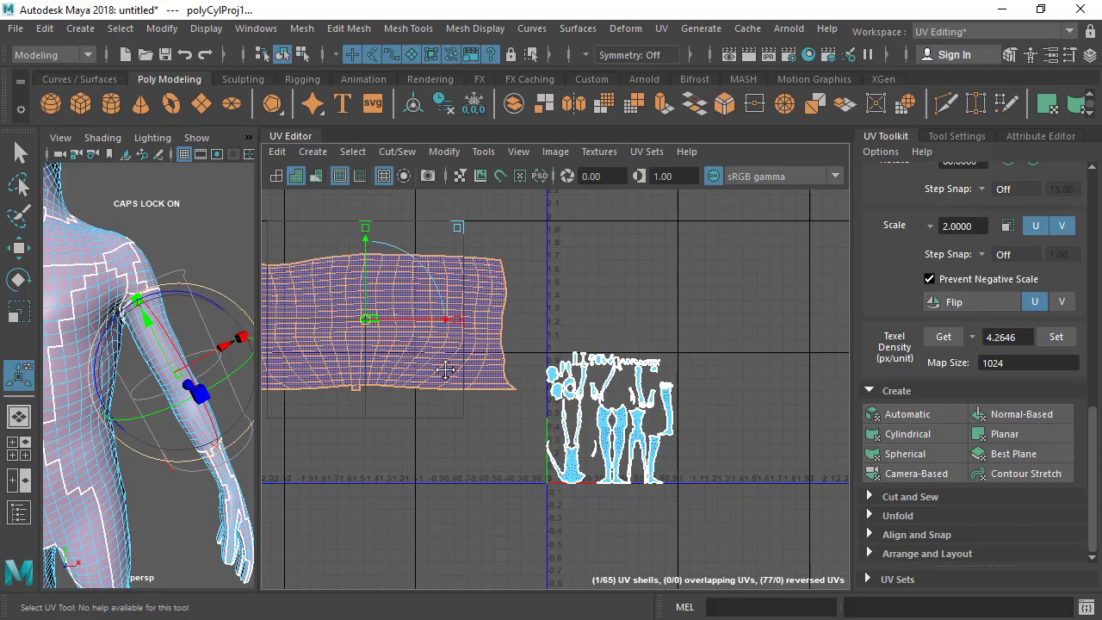
alt+middle_drag(598, 234, 688, 256)
click(689, 257)
right_drag(502, 306, 375, 298)
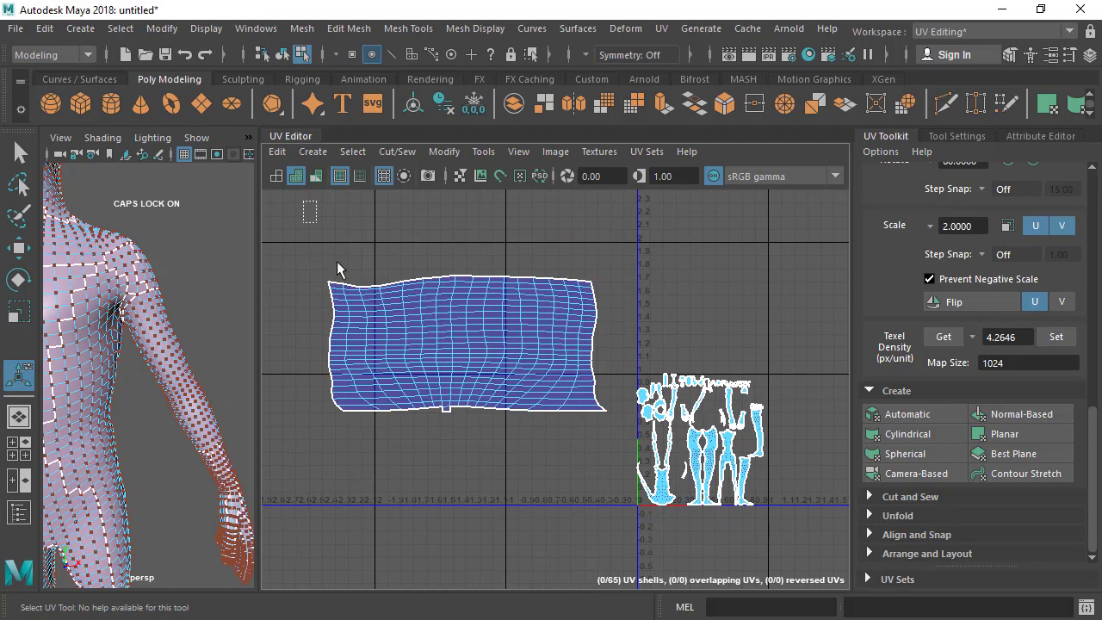
drag(303, 199, 640, 487)
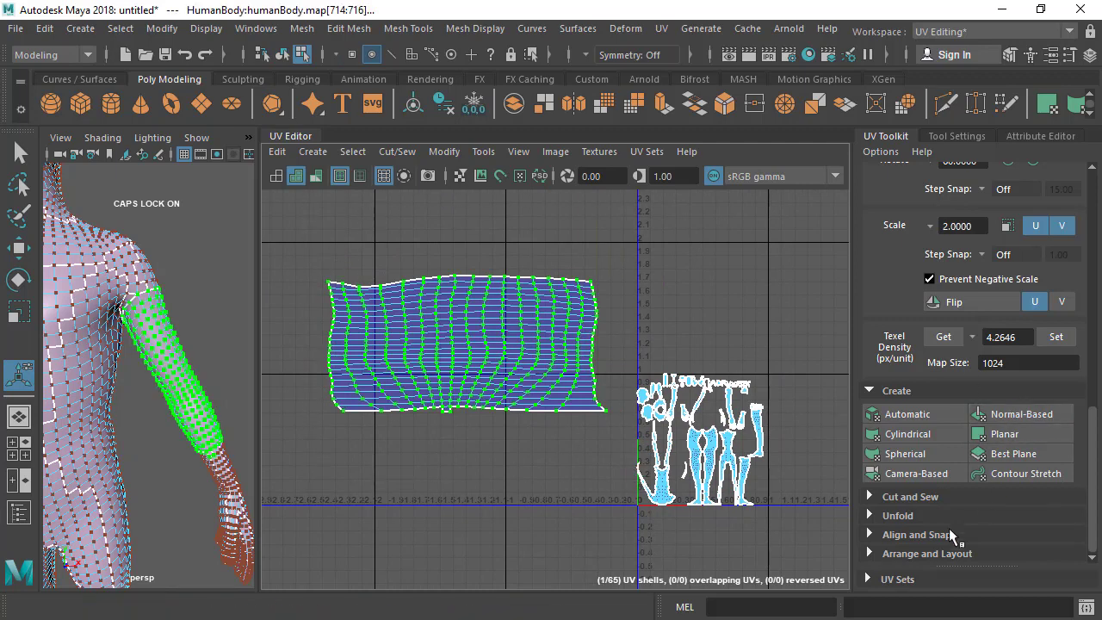
Step: Expand the UV Toolkit's Unfold options and try to unfold the selected arm shell
click(897, 515)
scroll(971, 517, down, 3)
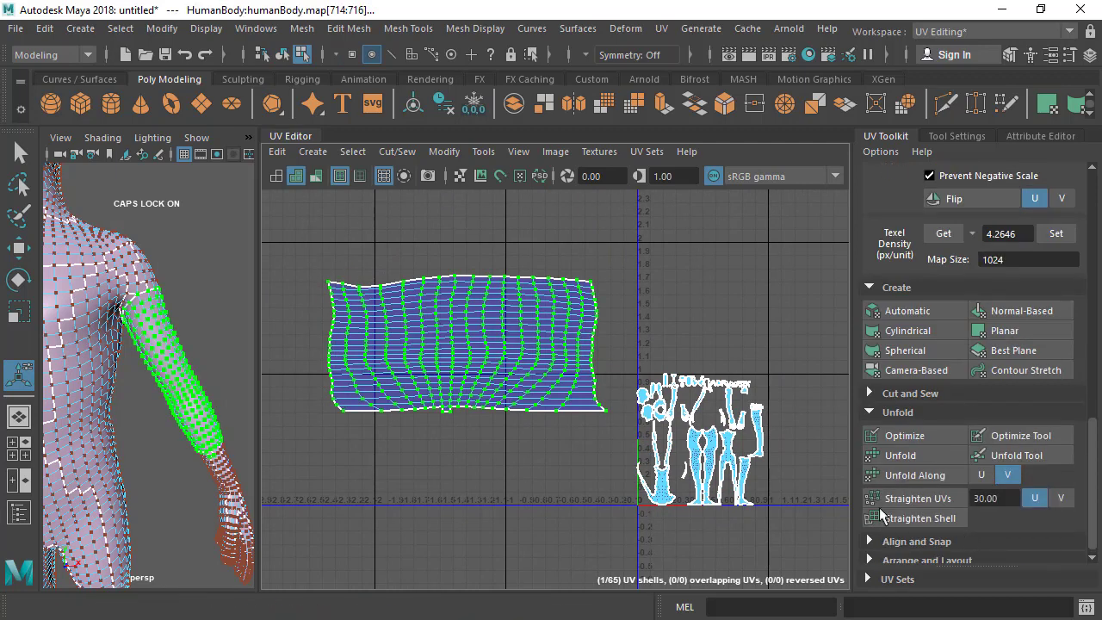
click(909, 459)
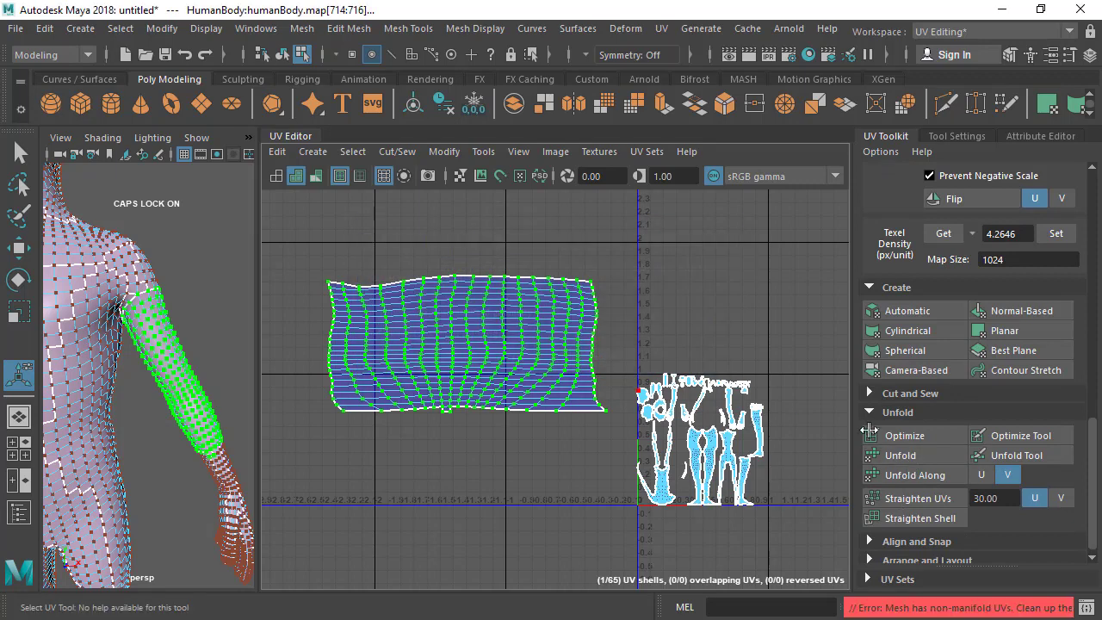
click(916, 456)
click(517, 368)
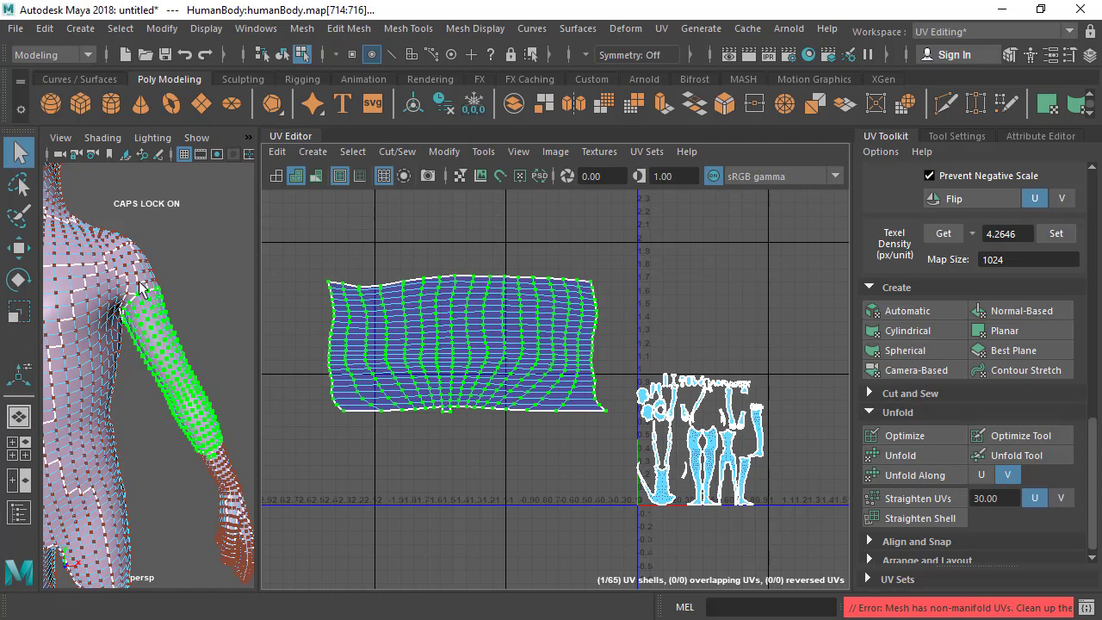
alt+drag(142, 336, 119, 342)
alt+right_drag(560, 387, 564, 395)
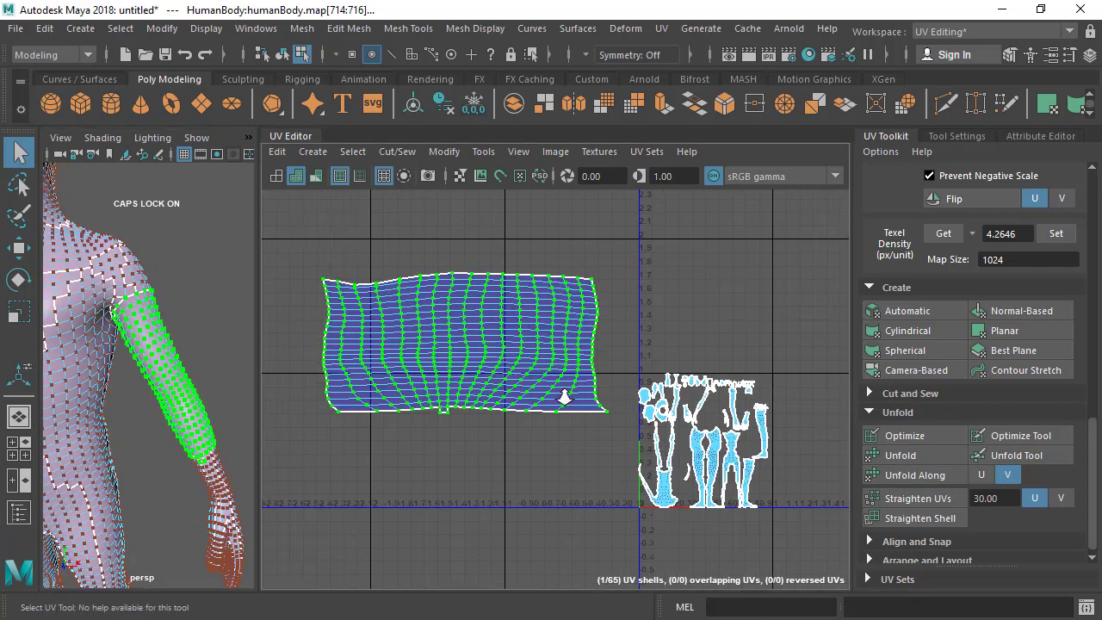
Step: Run a mesh Cleanup on the whole body object with Nonmanifold geometry removal enabled for Normals and geometry
alt+middle_drag(595, 403, 621, 410)
alt+right_drag(539, 419, 551, 424)
right_drag(186, 153, 212, 107)
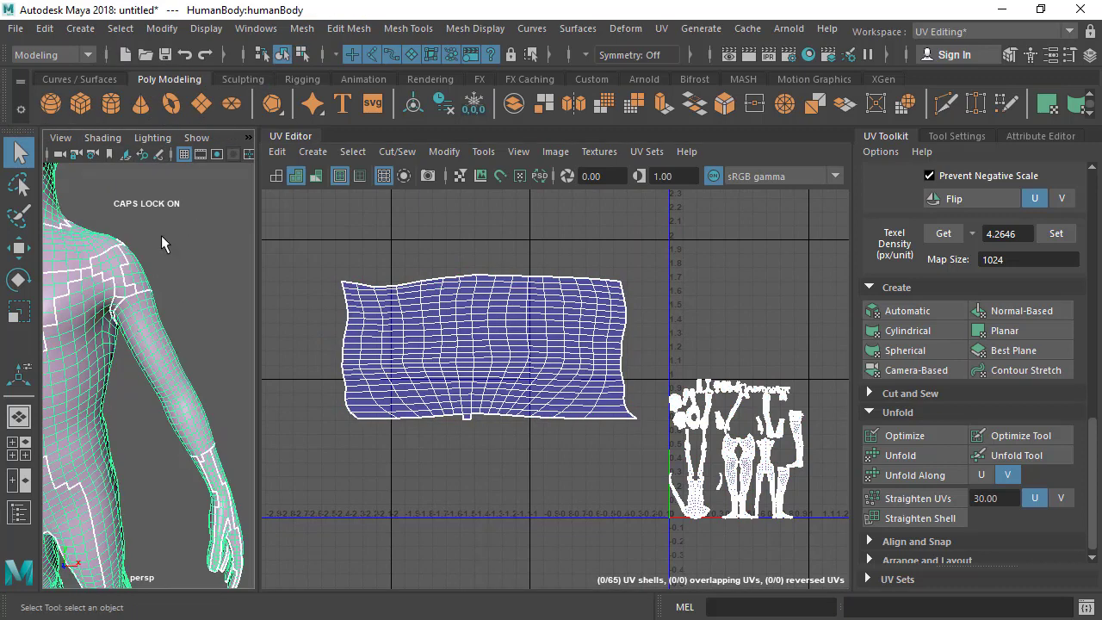
click(302, 29)
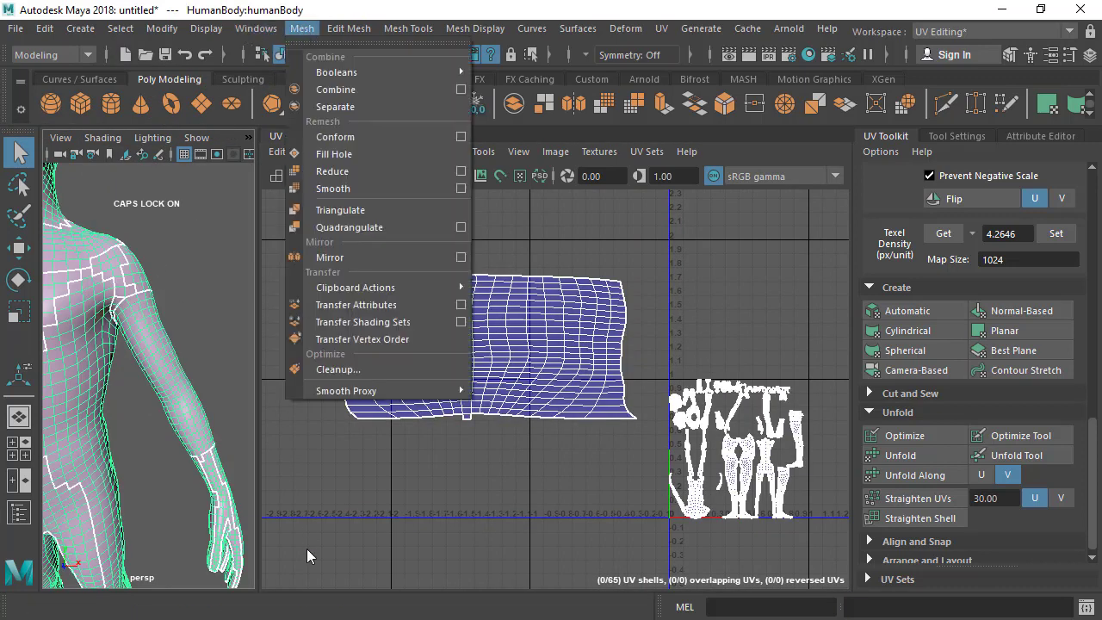
click(339, 369)
scroll(711, 210, down, 1)
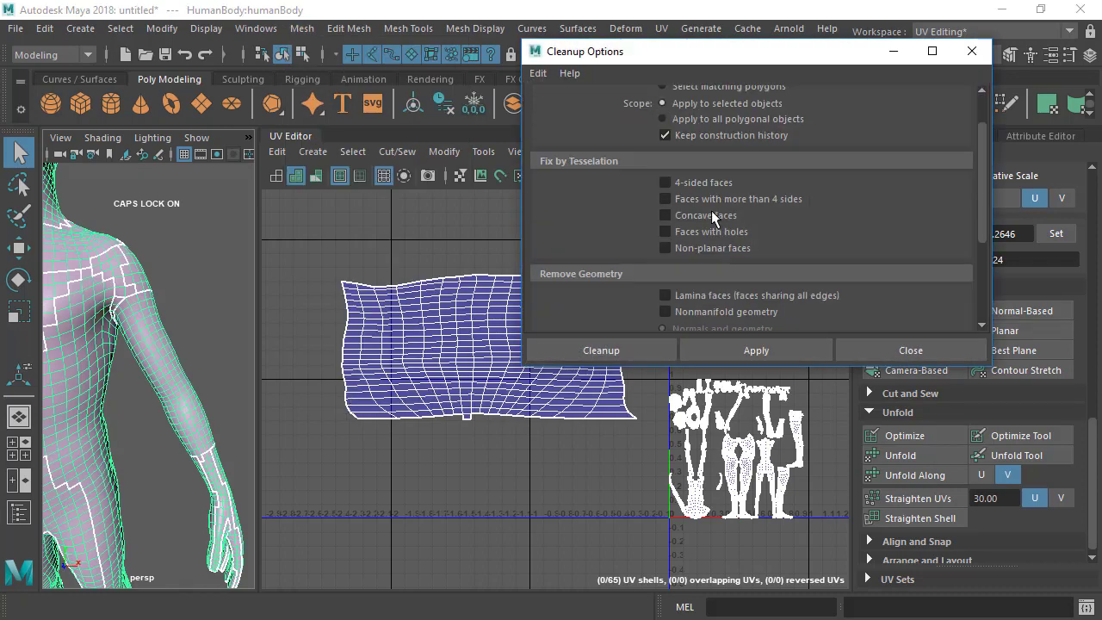
scroll(710, 210, down, 3)
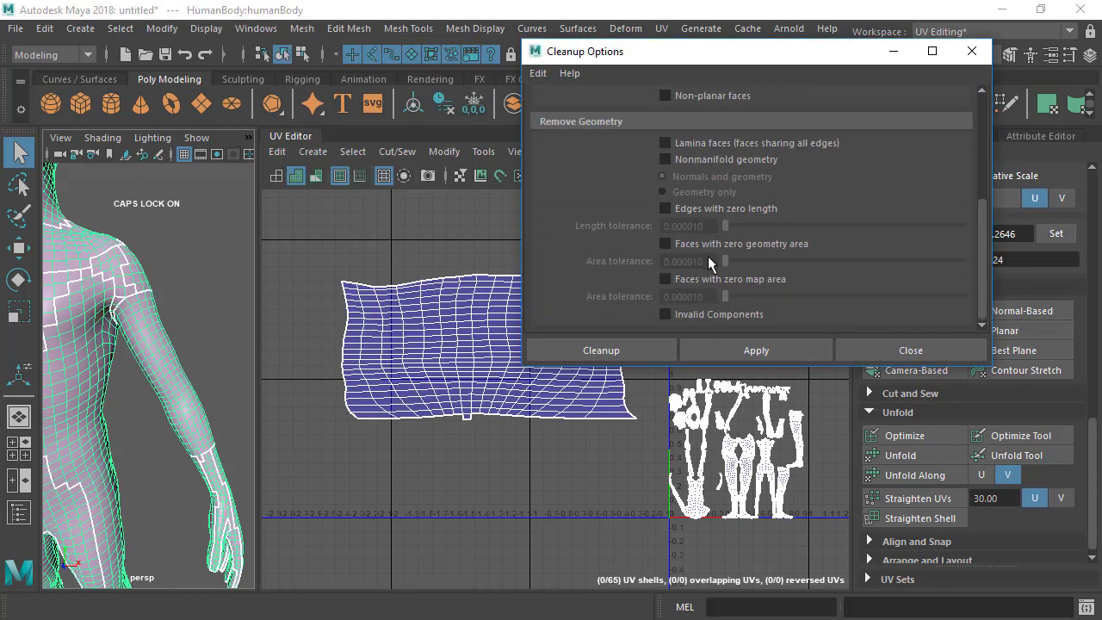
click(678, 160)
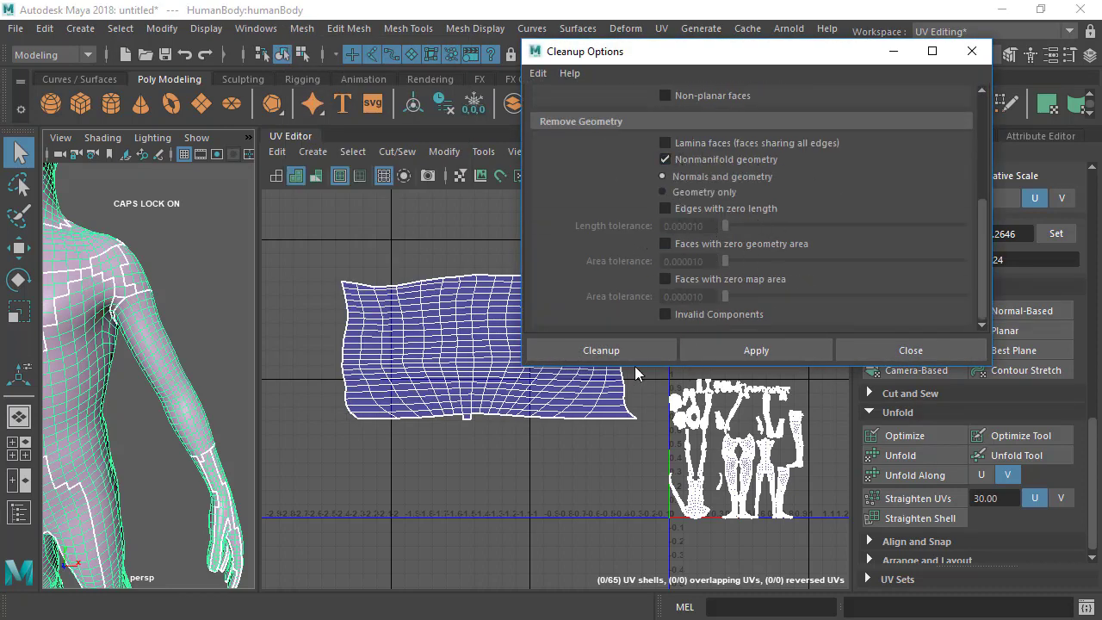
click(600, 351)
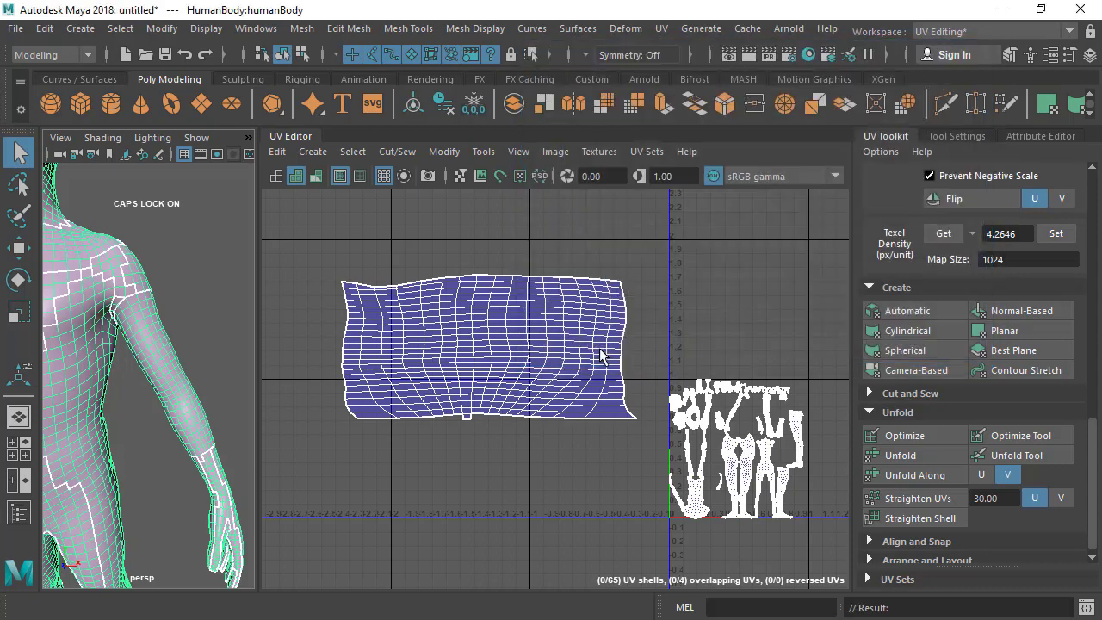
Step: Select all UVs of the projected arm shell and unfold it
right_drag(506, 327, 694, 246)
click(510, 314)
double_click(510, 320)
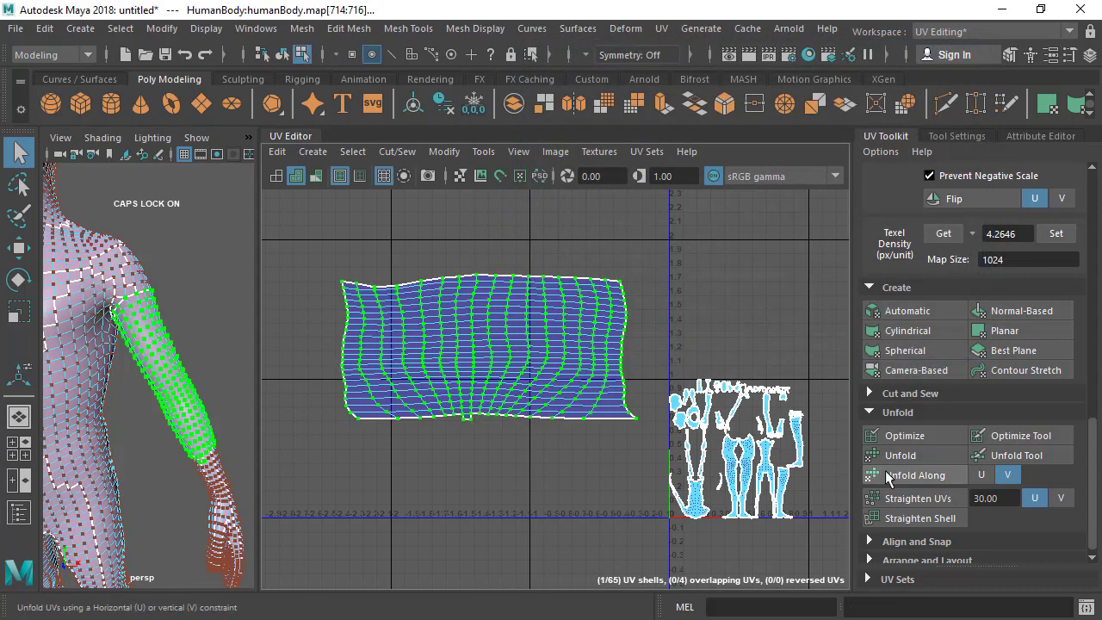
click(916, 455)
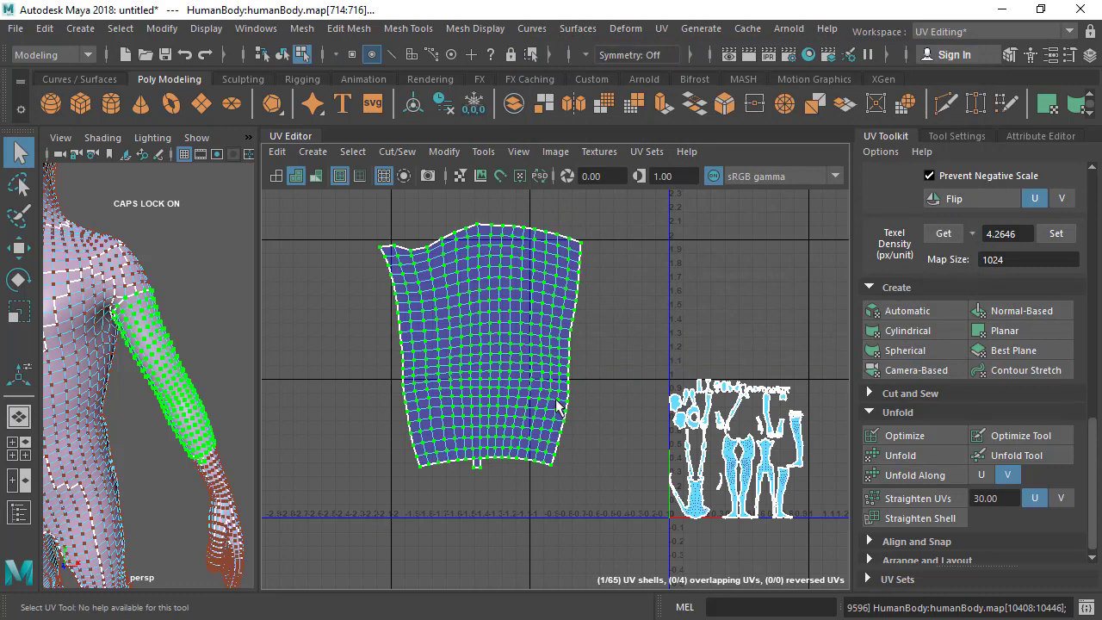
Step: Reselect the whole body as an object and compare the unfolded arm shell with the other UV shells
right_drag(136, 133, 203, 67)
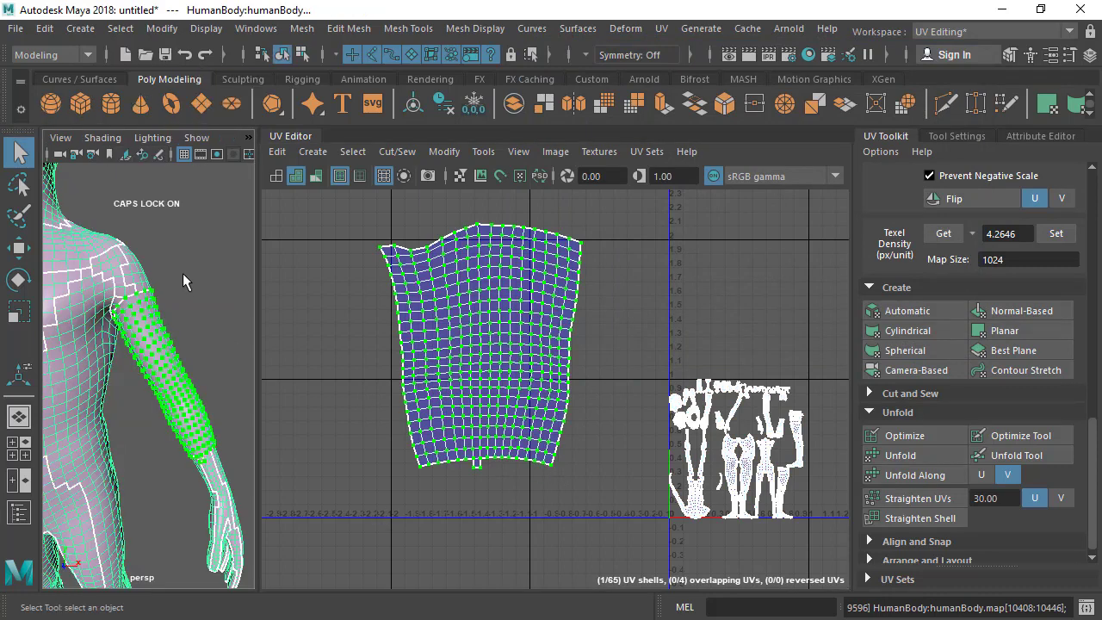
click(183, 273)
click(92, 387)
scroll(542, 387, down, 5)
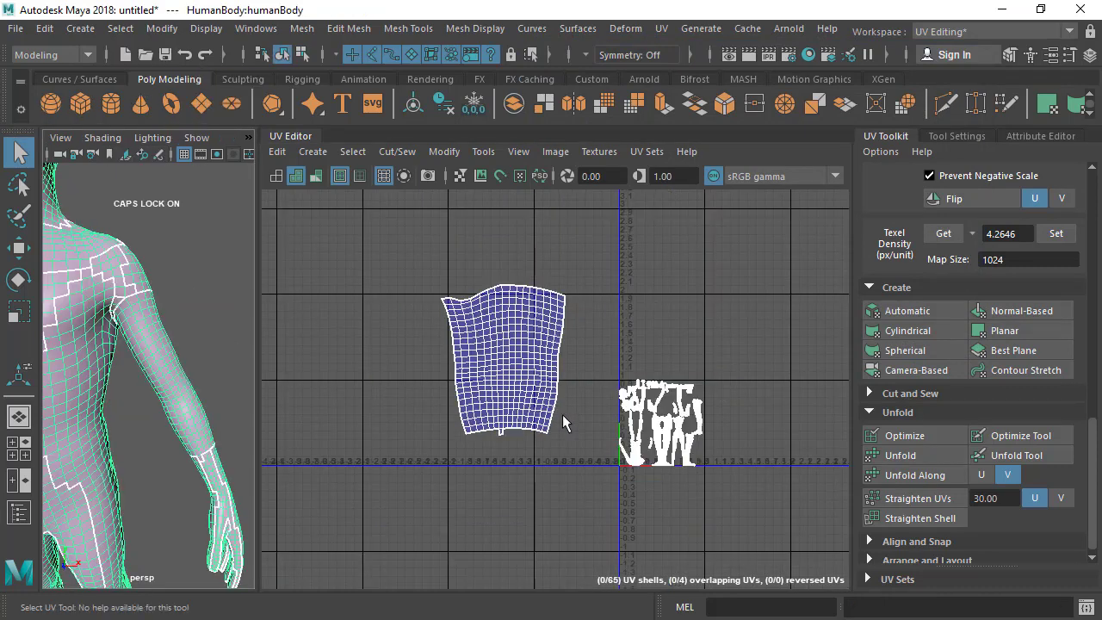
alt+middle_drag(562, 395, 506, 361)
scroll(506, 396, up, 4)
scroll(644, 457, down, 2)
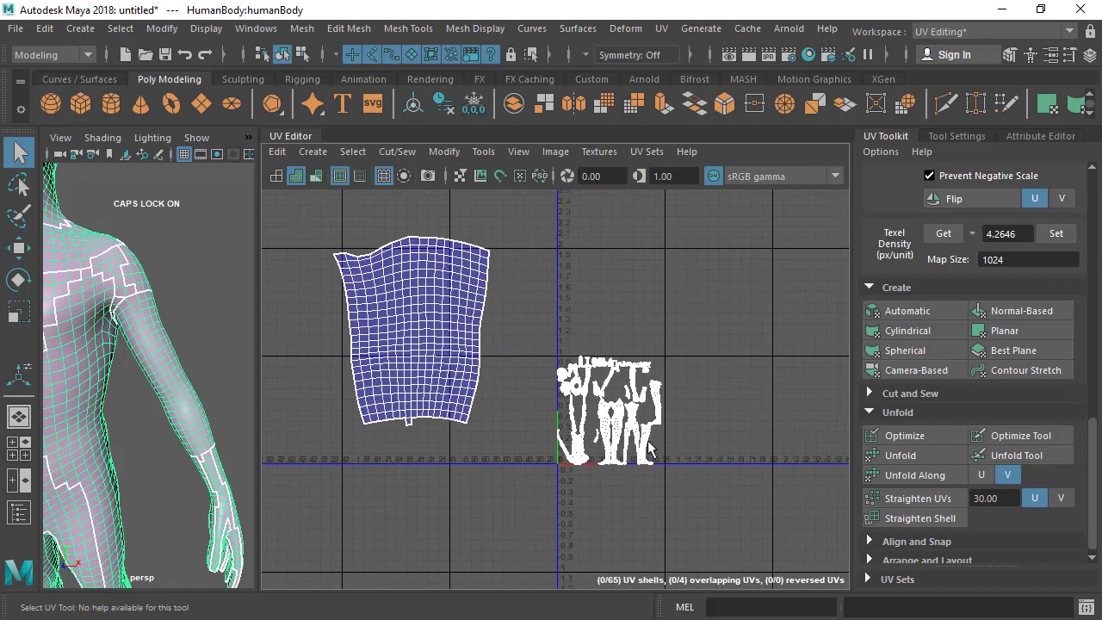
Step: Examine the UV border edges on the body's legs, torso and head from several angles alongside the UV layout
alt+middle_drag(171, 378, 186, 309)
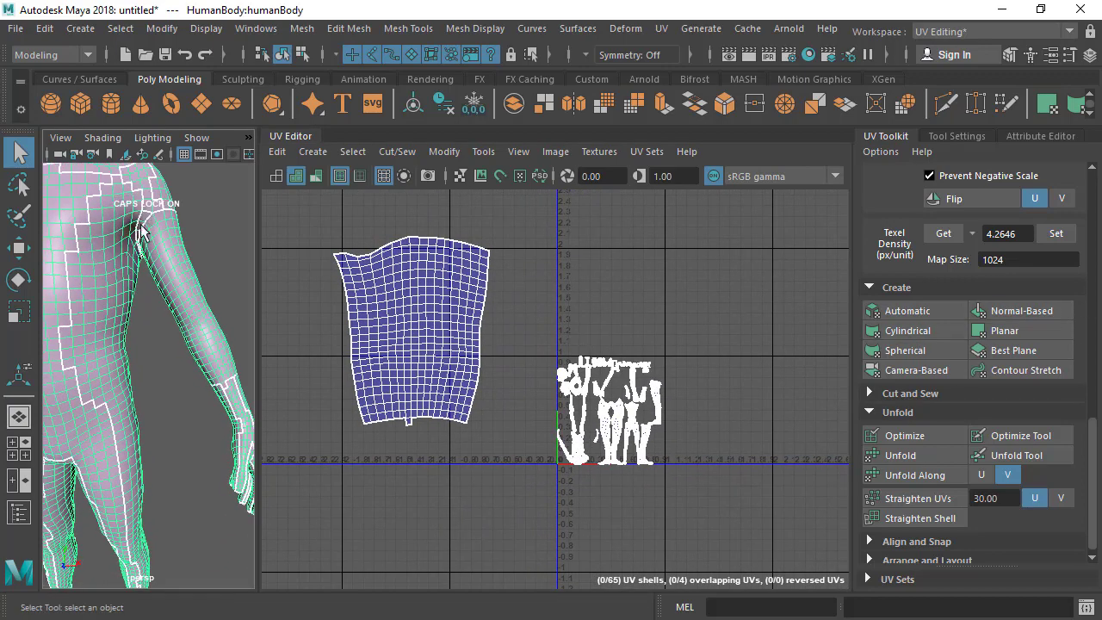
alt+middle_drag(196, 418, 211, 194)
alt+drag(117, 468, 147, 428)
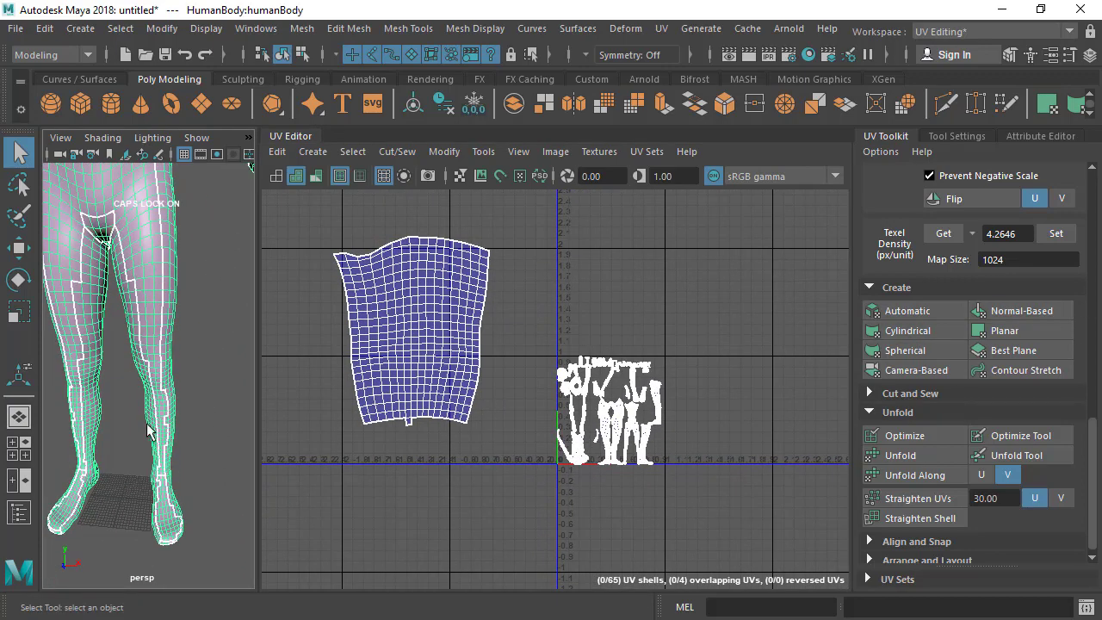
scroll(181, 314, down, 4)
alt+drag(170, 363, 104, 399)
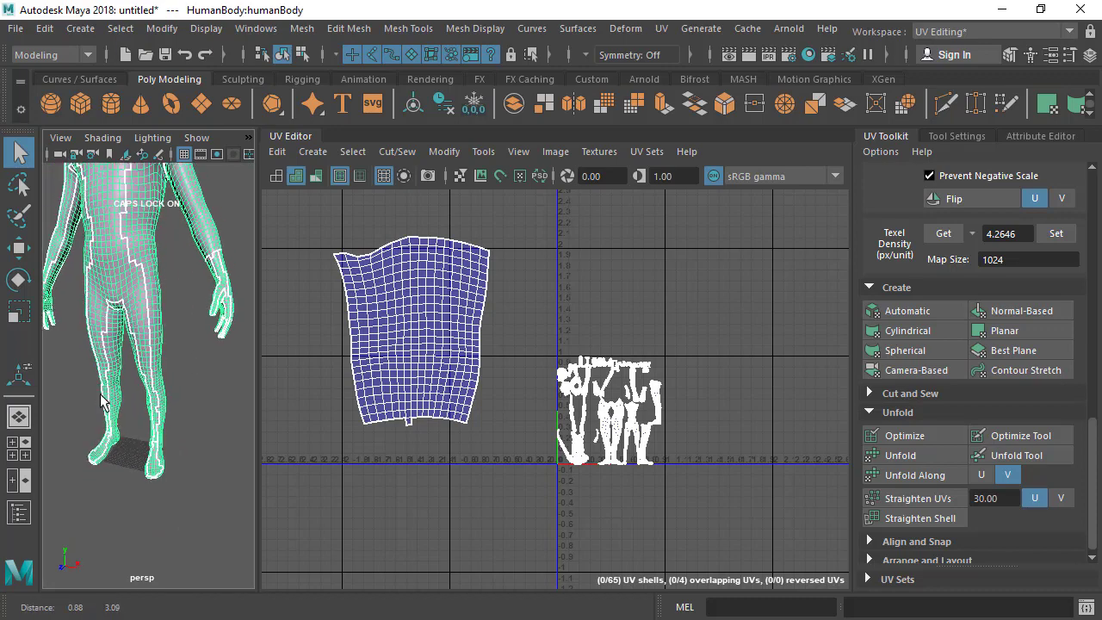
scroll(618, 402, up, 3)
alt+middle_drag(705, 473, 625, 452)
scroll(624, 452, up, 1)
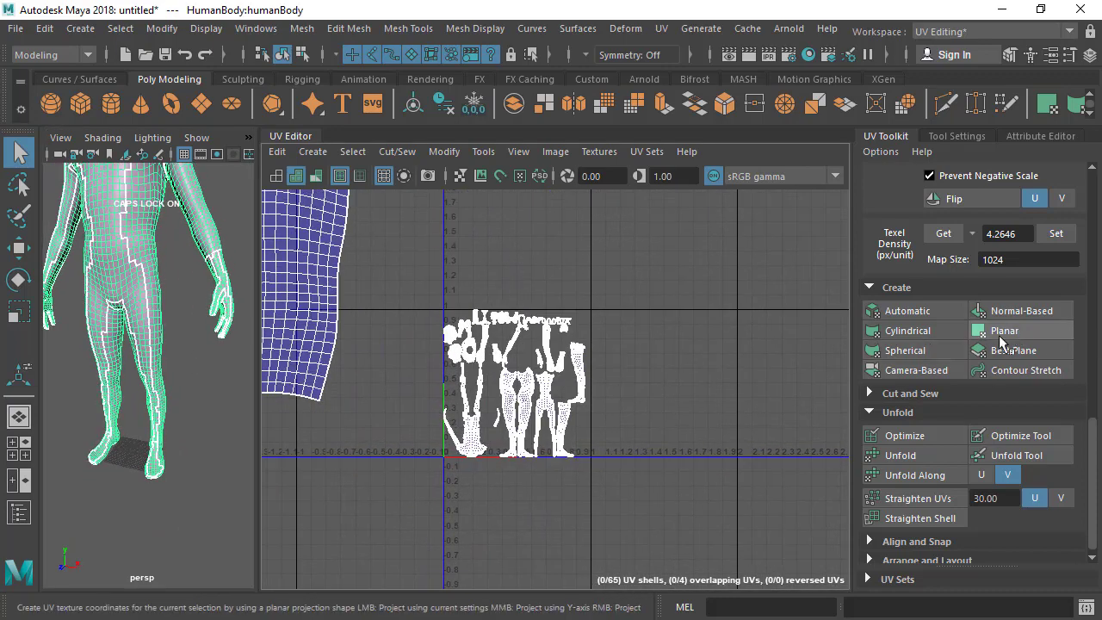
alt+middle_drag(505, 364, 597, 428)
alt+middle_drag(147, 291, 172, 493)
alt+middle_drag(451, 363, 595, 341)
scroll(595, 342, up, 2)
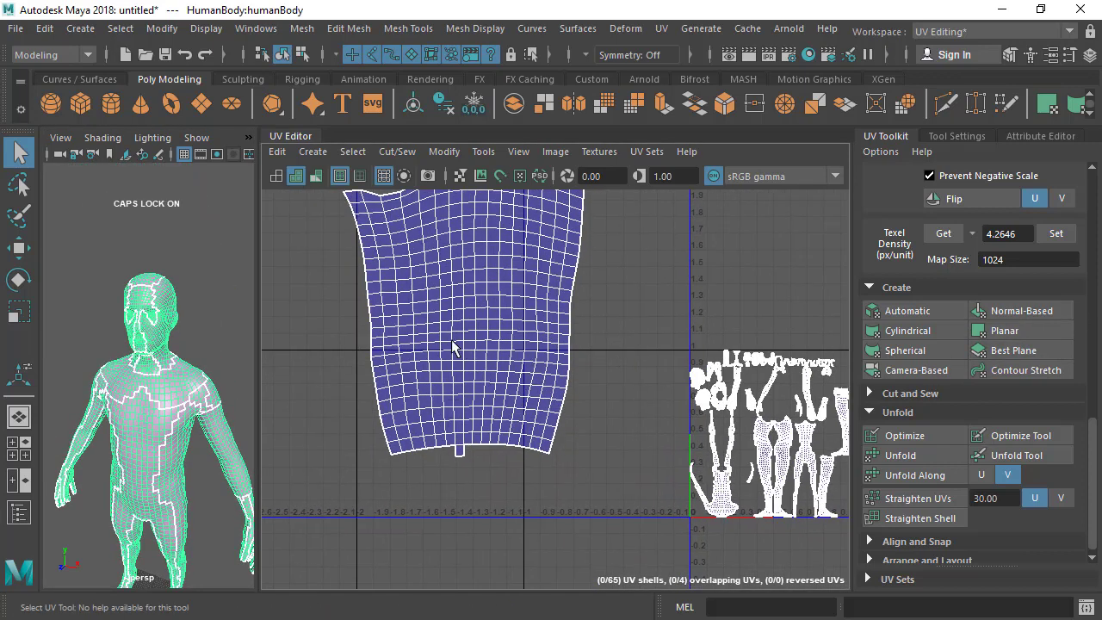
alt+middle_drag(452, 347, 472, 388)
alt+drag(129, 427, 158, 422)
alt+drag(177, 379, 257, 447)
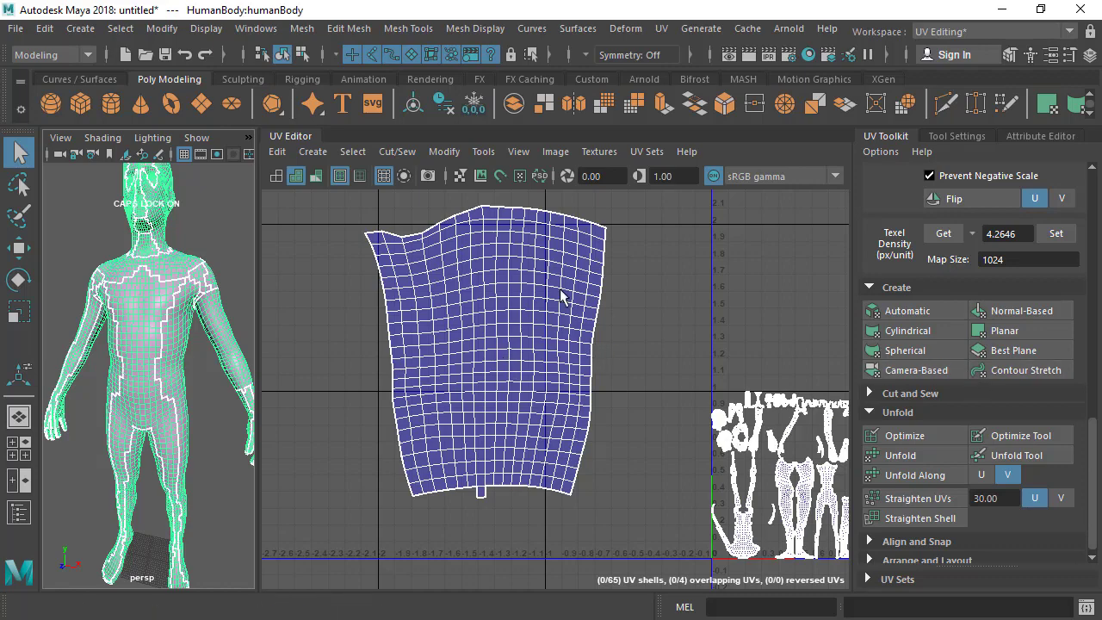
alt+middle_drag(559, 293, 542, 339)
alt+drag(212, 304, 162, 299)
alt+middle_drag(162, 299, 168, 376)
alt+right_drag(164, 265, 115, 237)
alt+middle_drag(151, 203, 120, 254)
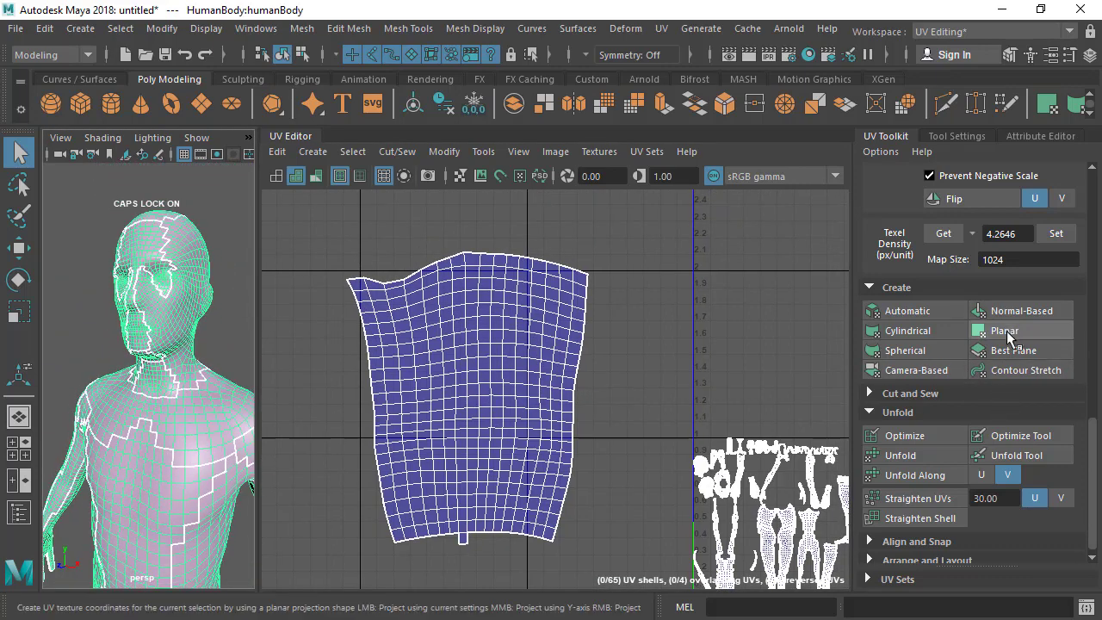
Step: Switch to face selection and select the faces on the front part of the head from a side view
alt+drag(170, 353, 126, 298)
right_drag(126, 291, 112, 148)
key(ctrl+F11)
alt+drag(178, 232, 98, 231)
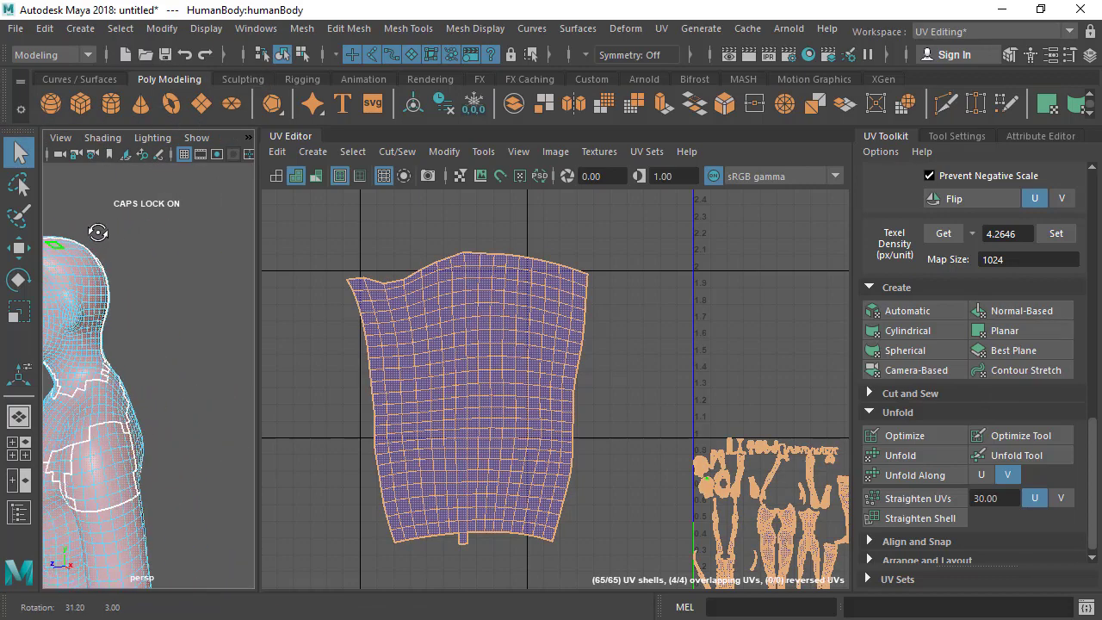
alt+middle_drag(98, 231, 170, 233)
alt+drag(170, 232, 87, 241)
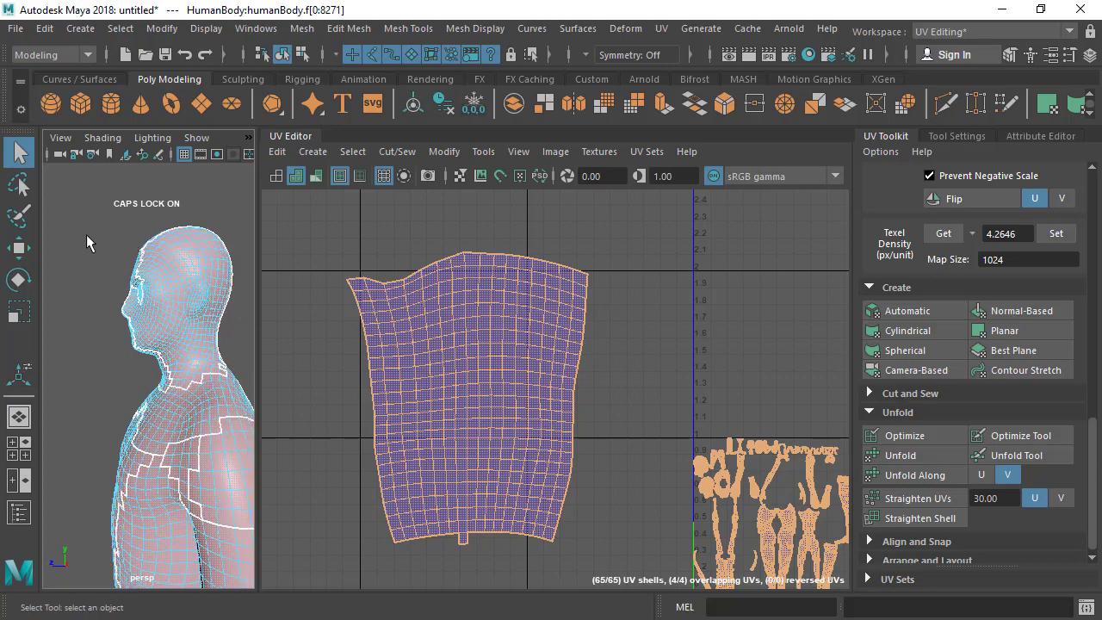
drag(150, 346, 91, 217)
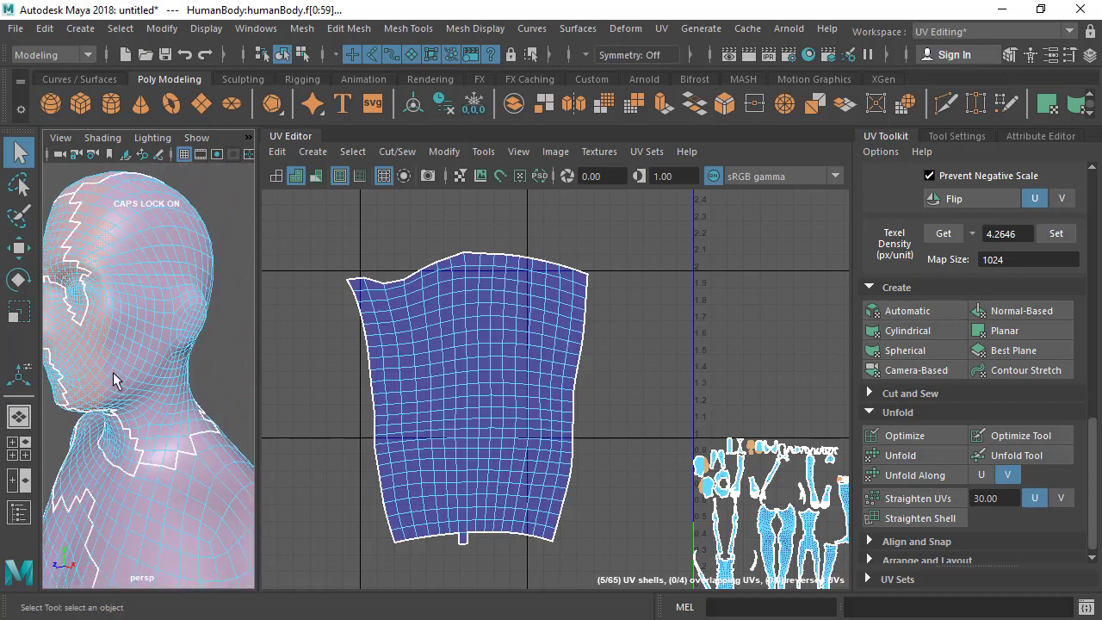
Step: Apply a Planar projection along the Z axis to the selected facial faces and move the new shell up, clear of the others
alt+drag(136, 275, 130, 306)
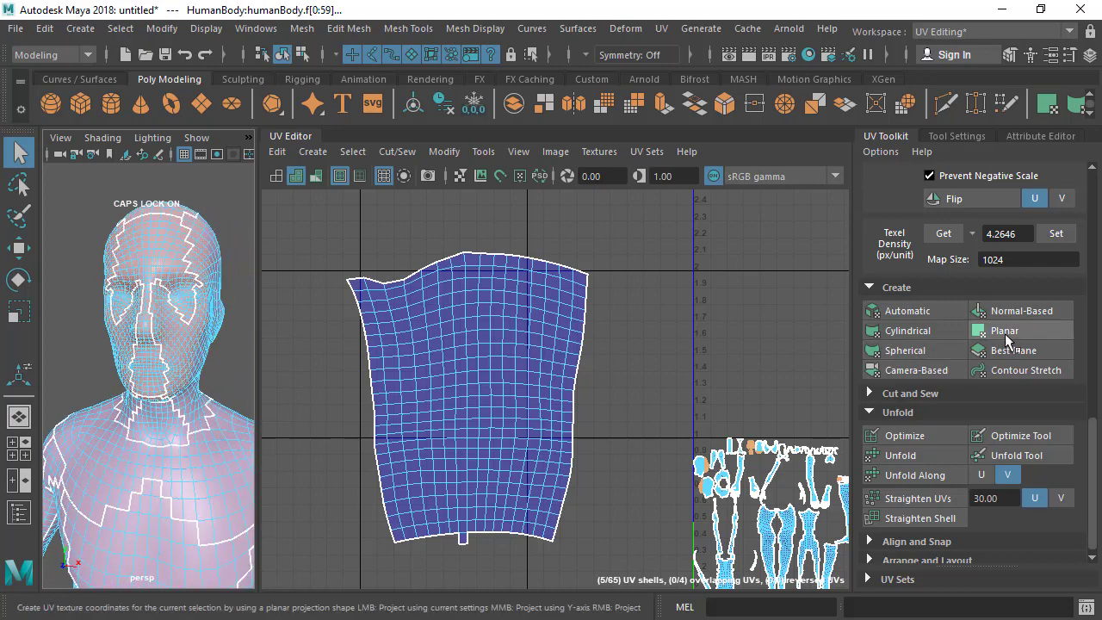
scroll(125, 449, down, 10)
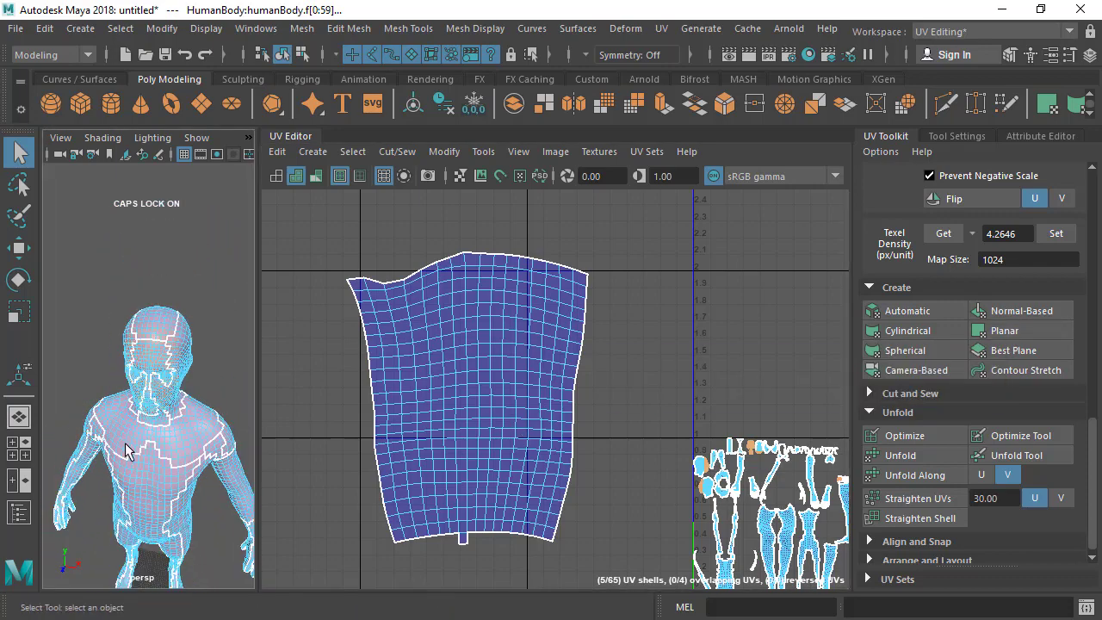
alt+drag(125, 449, 164, 421)
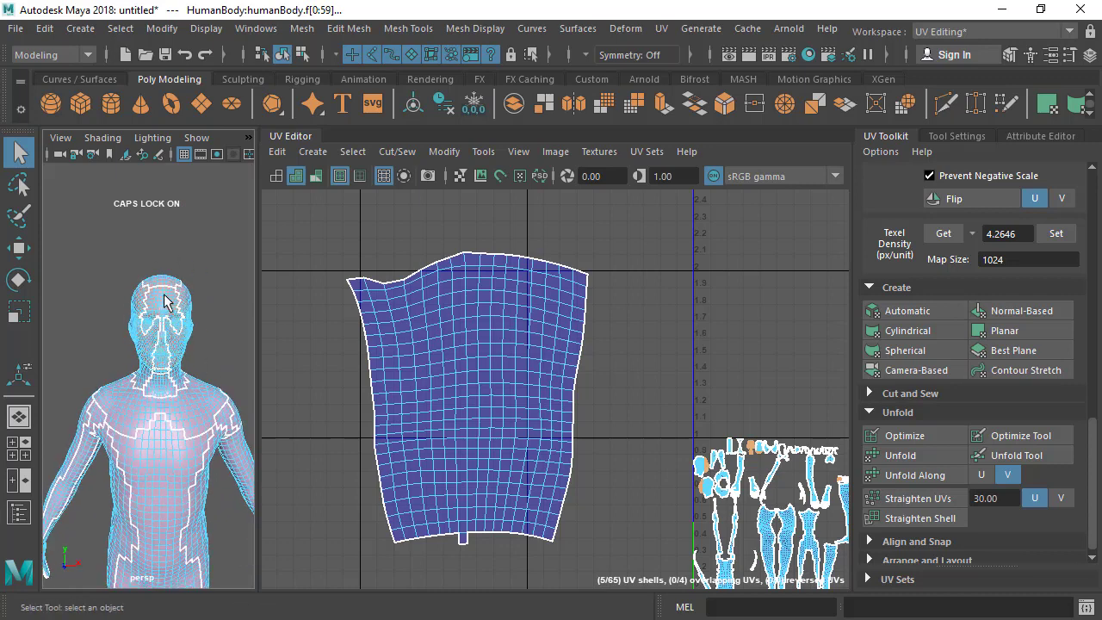
alt+drag(166, 300, 157, 362)
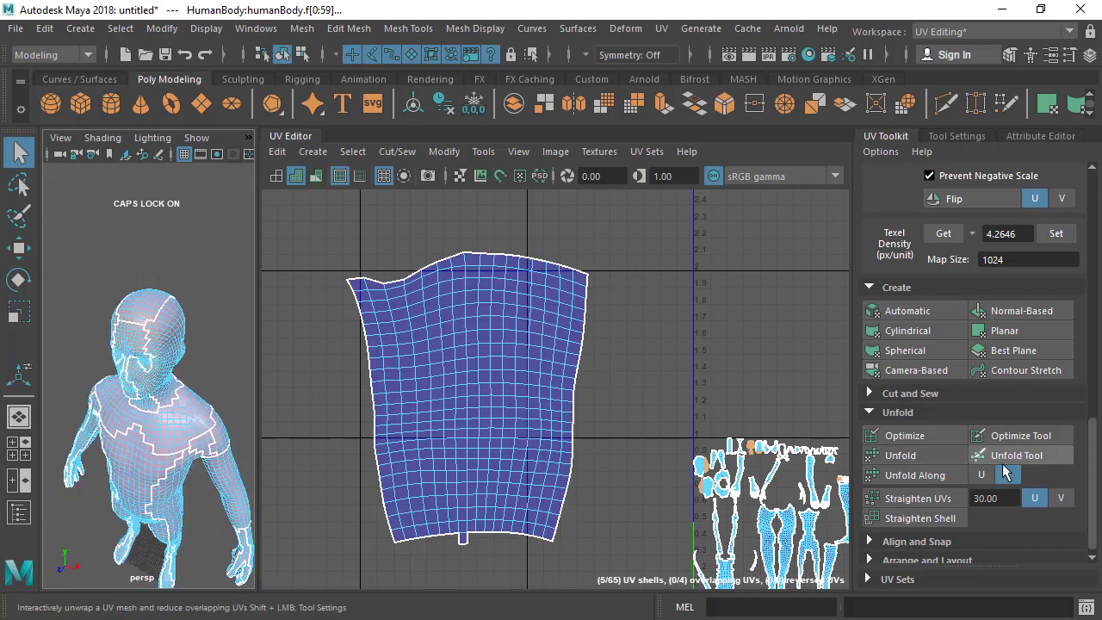
alt+drag(191, 439, 191, 417)
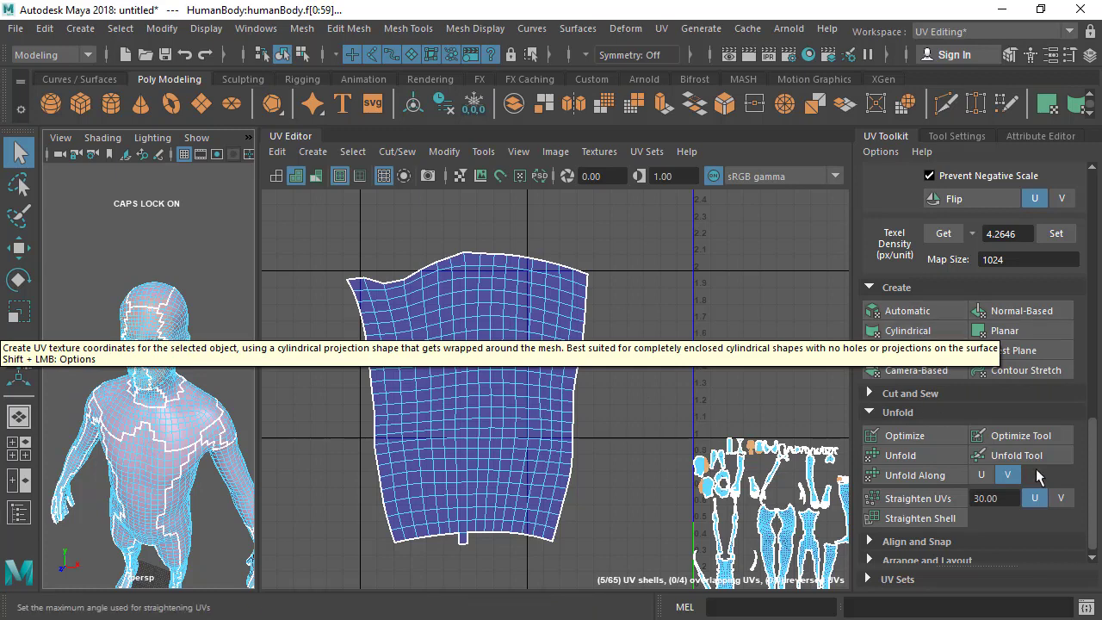
click(1004, 335)
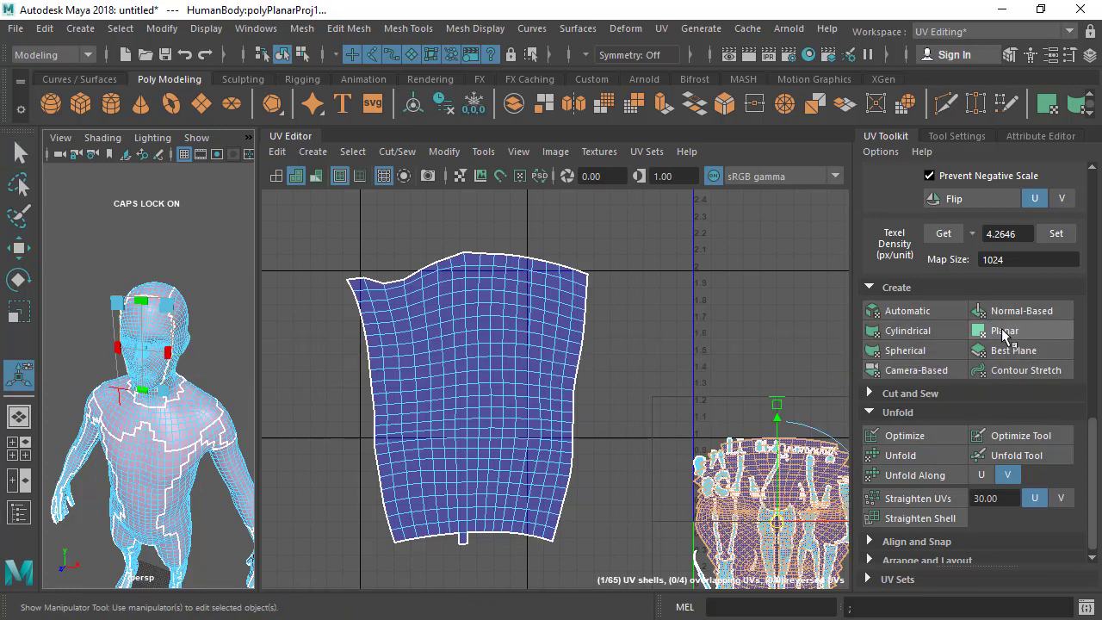
alt+middle_drag(766, 534, 560, 415)
drag(574, 405, 591, 163)
alt+middle_drag(574, 252, 581, 483)
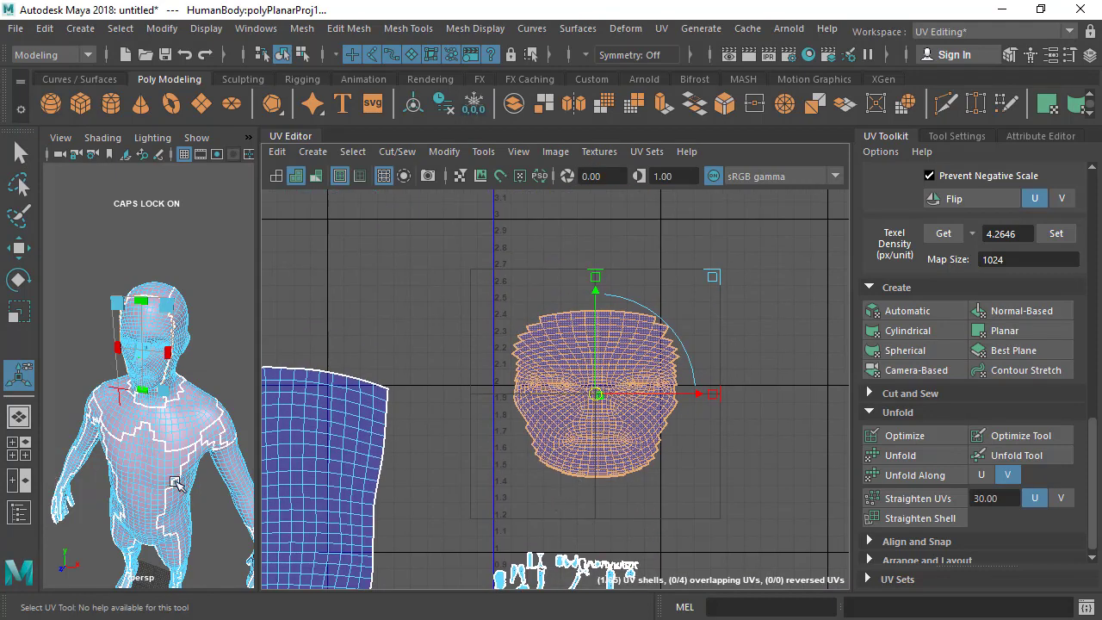
Step: Reproject the facial faces with a Planar projection from the X axis and move the profile shell up above the other shells
click(1015, 332)
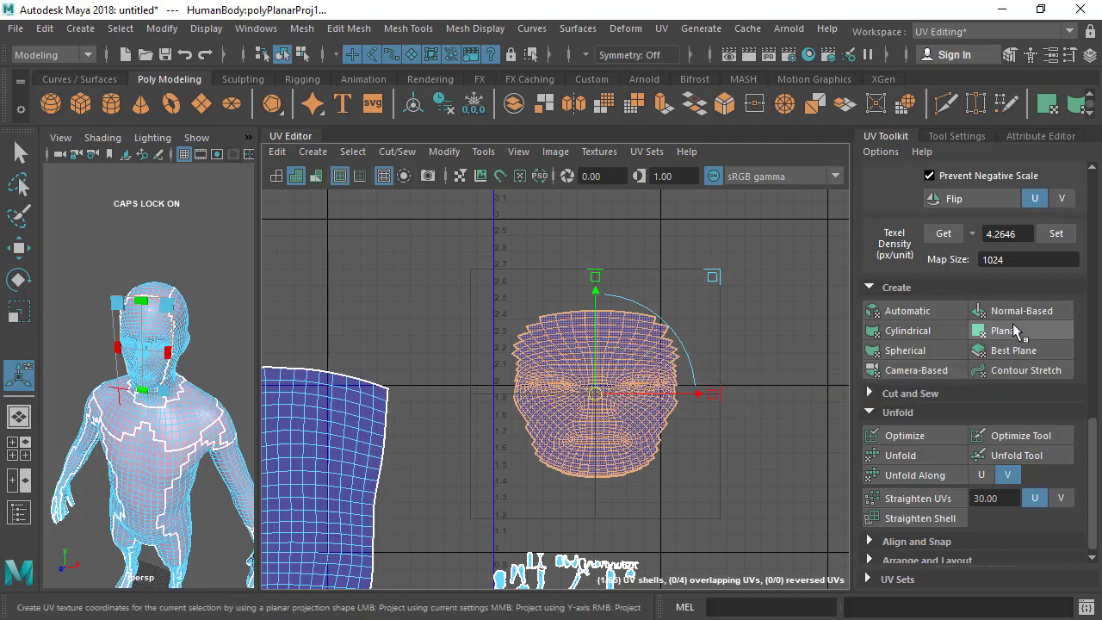
click(1008, 334)
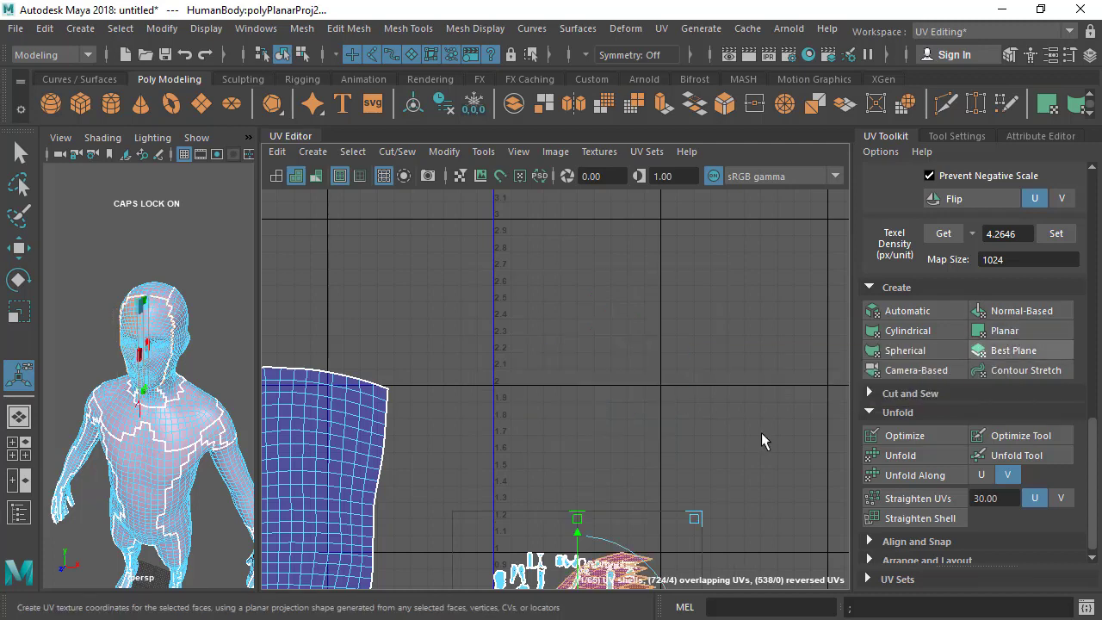
alt+middle_drag(500, 434, 469, 285)
drag(545, 482, 626, 237)
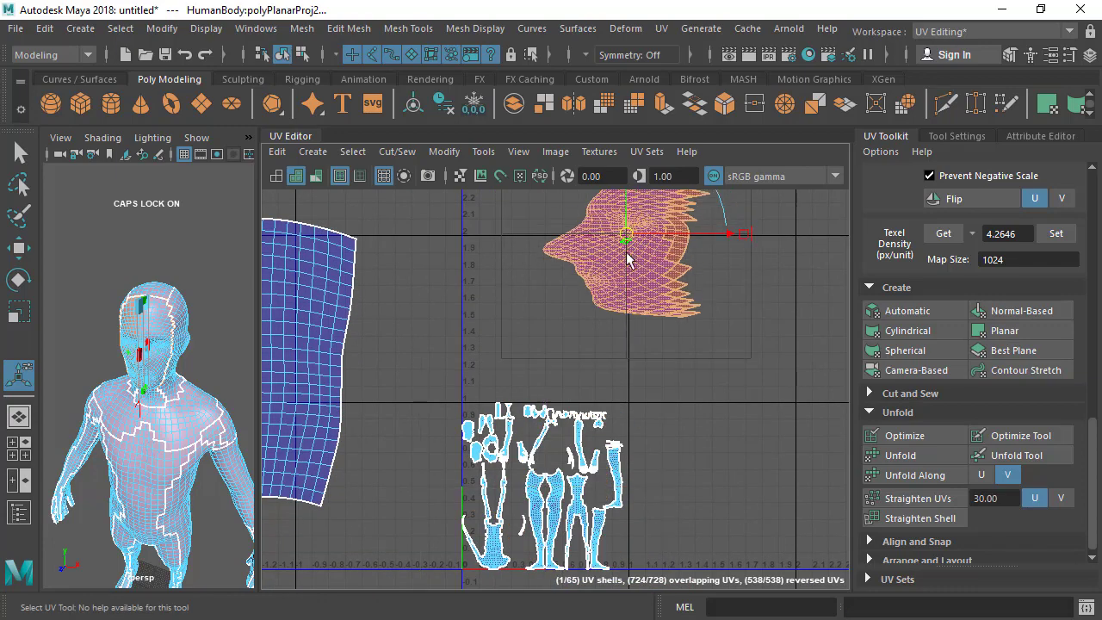
alt+middle_drag(679, 263, 669, 301)
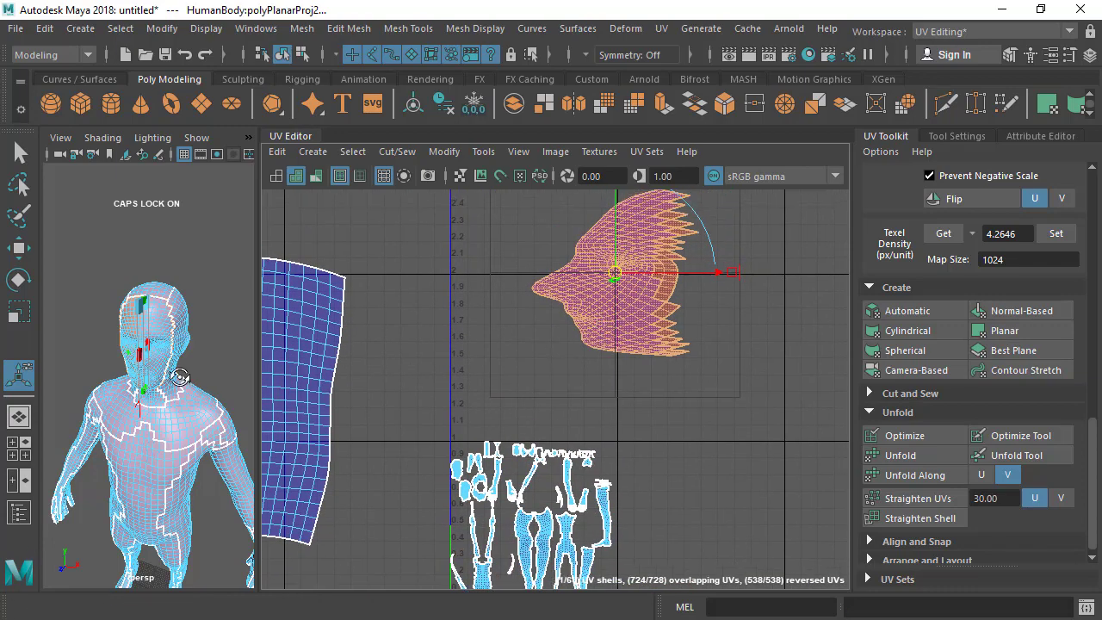
alt+drag(179, 377, 222, 396)
alt+middle_drag(648, 317, 643, 359)
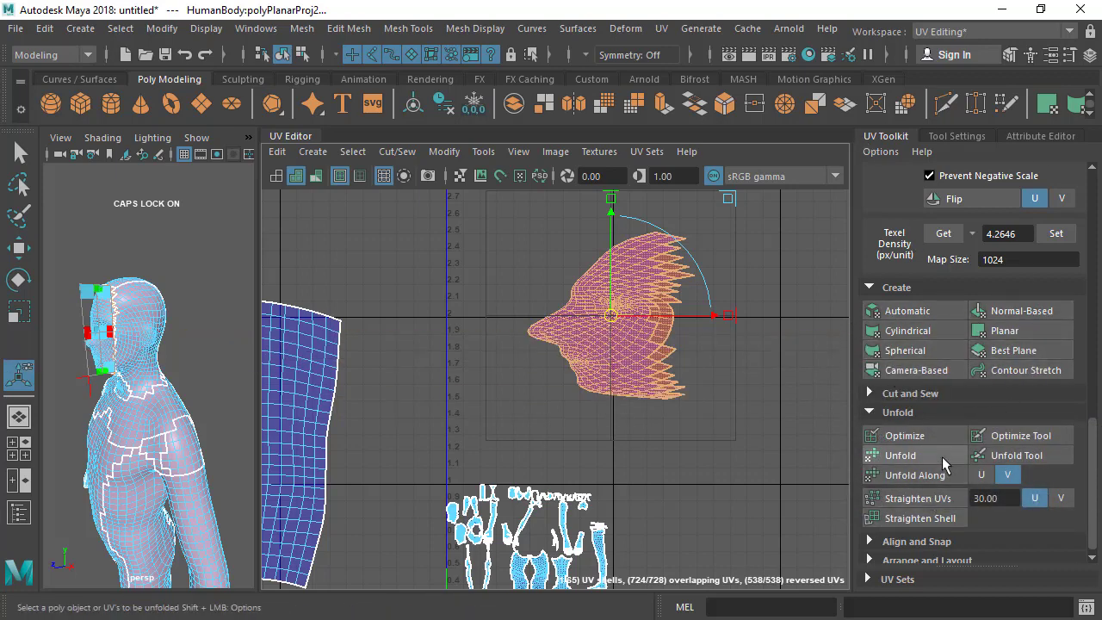
Step: Open the Planar Mapping options, review the Project from axis choices, and close the options
shift+click(1015, 340)
drag(656, 48, 495, 138)
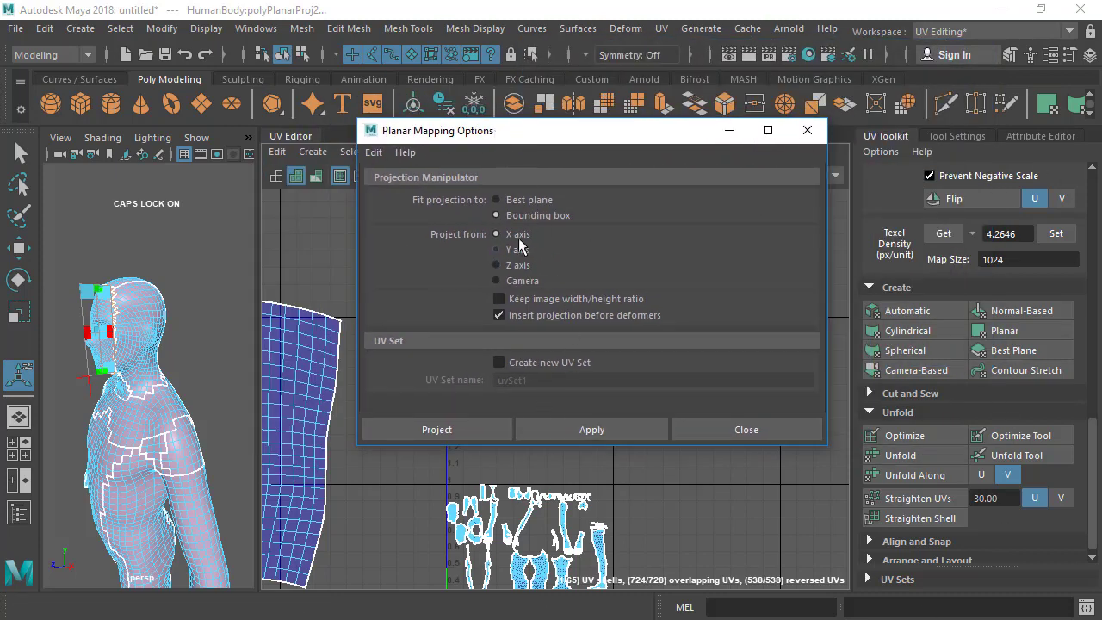
click(765, 434)
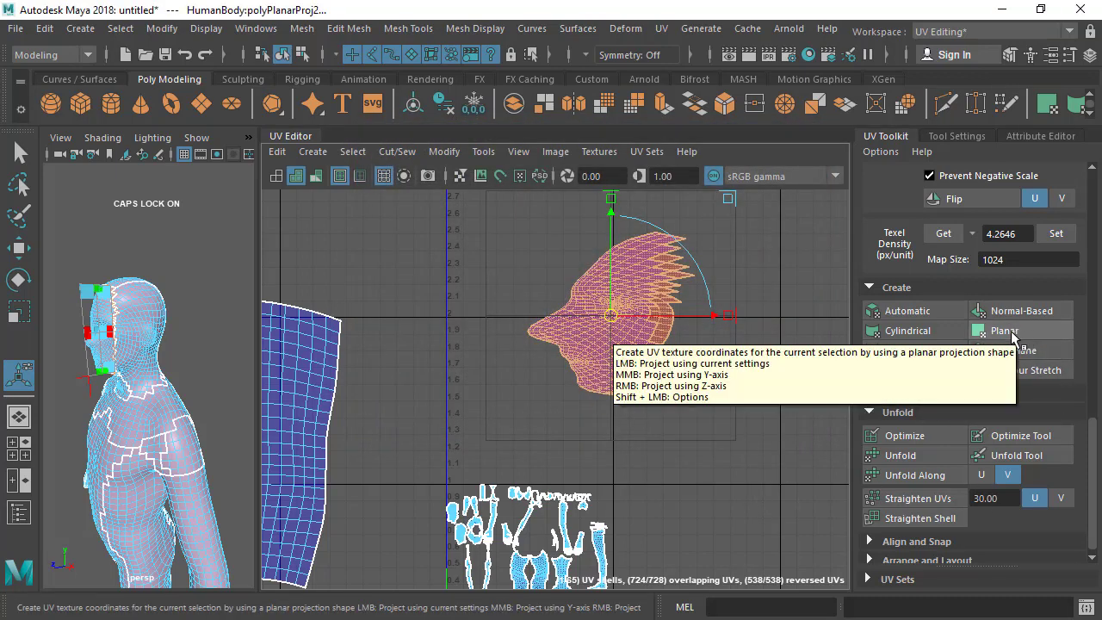
Step: Reproject the facial faces with a Planar projection along the Y axis and move the new shell up, clear of the others
alt+drag(121, 482, 165, 488)
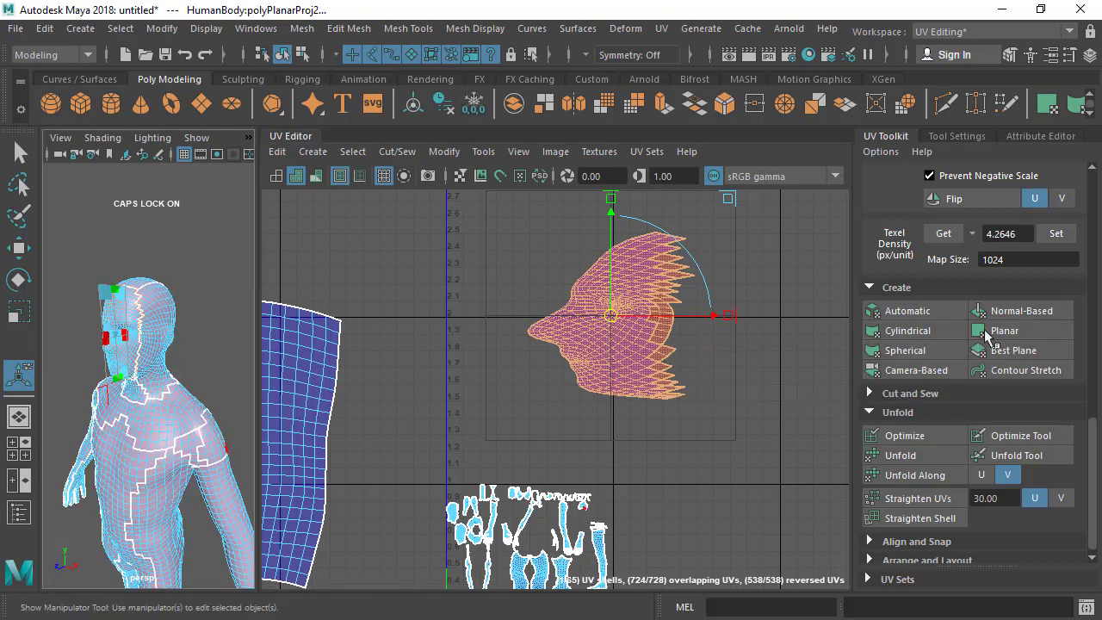
click(1030, 330)
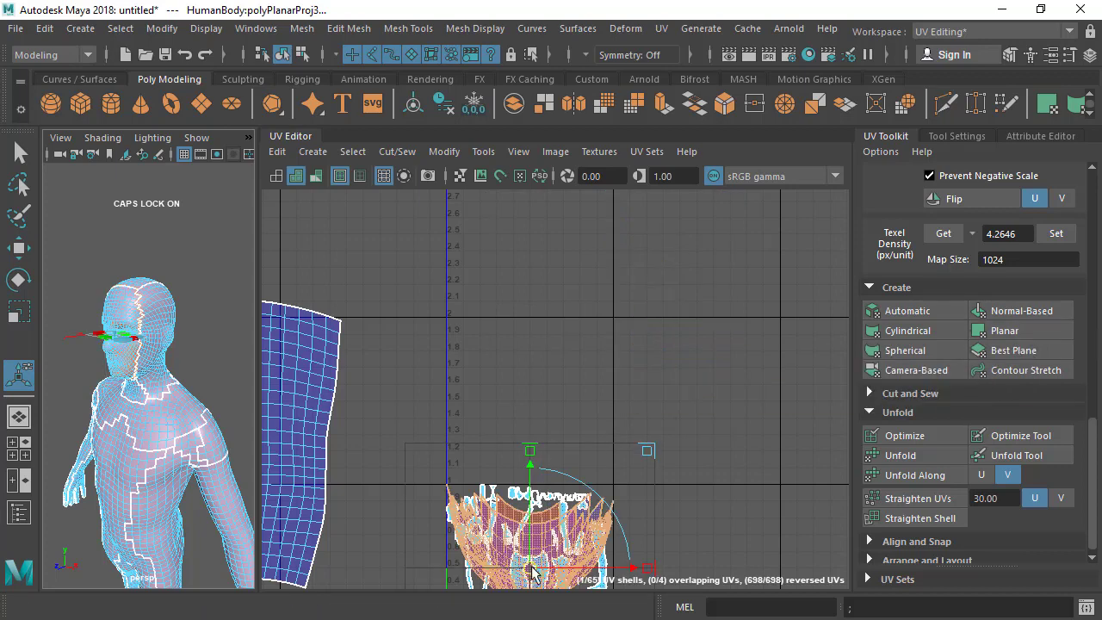
drag(532, 571, 588, 342)
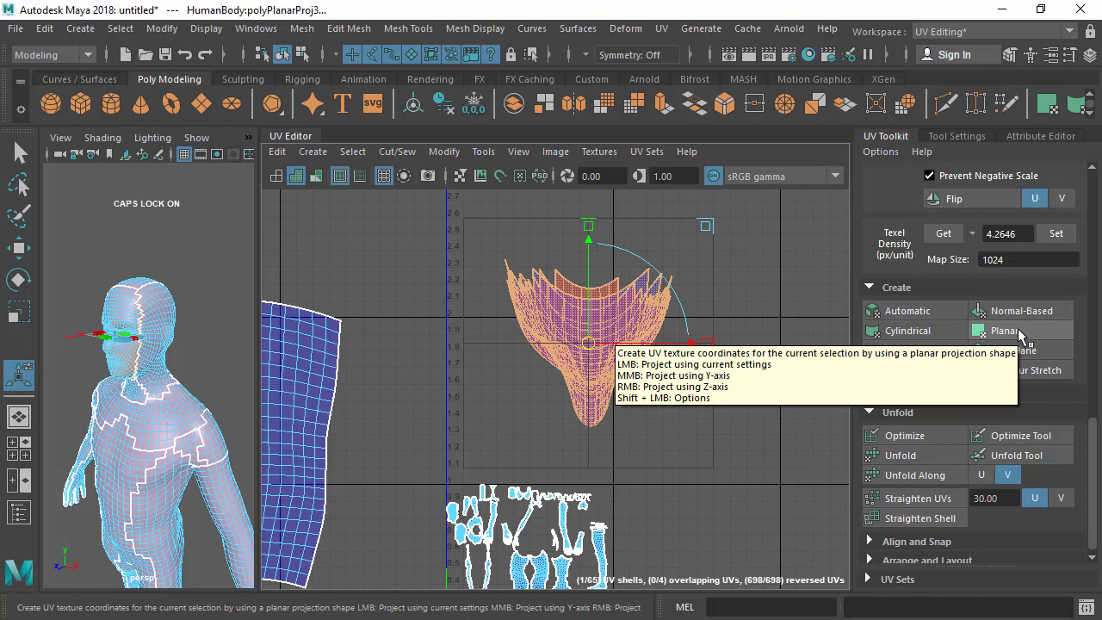
Step: Reproject the facial faces with a Planar projection along the Z axis and move the frontal face shell up above the other shells
click(1018, 334)
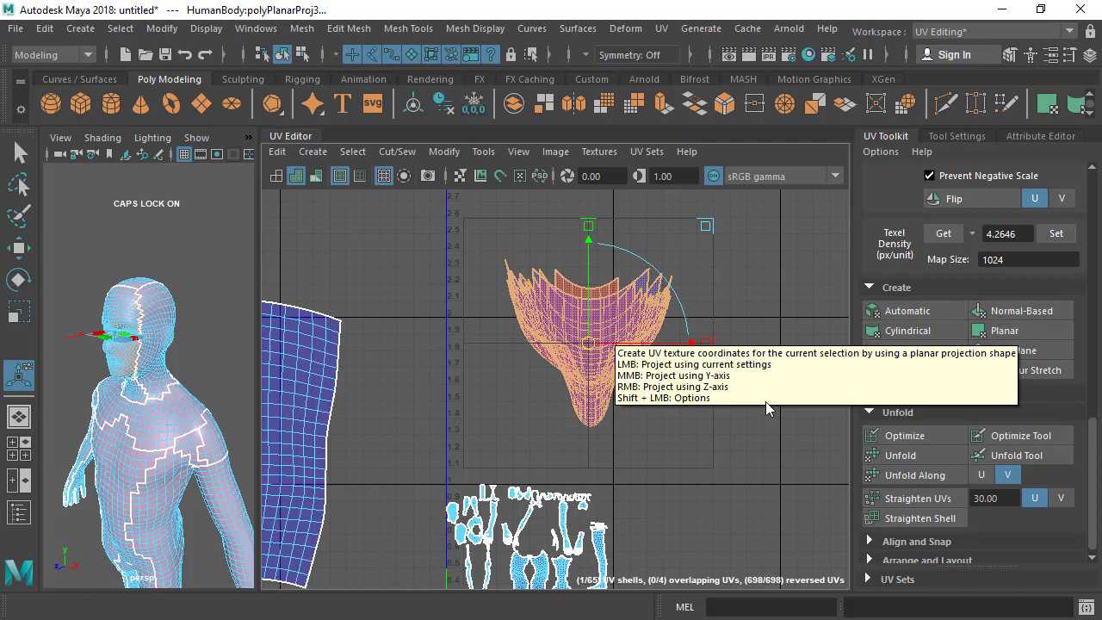
click(1005, 334)
drag(558, 550, 688, 253)
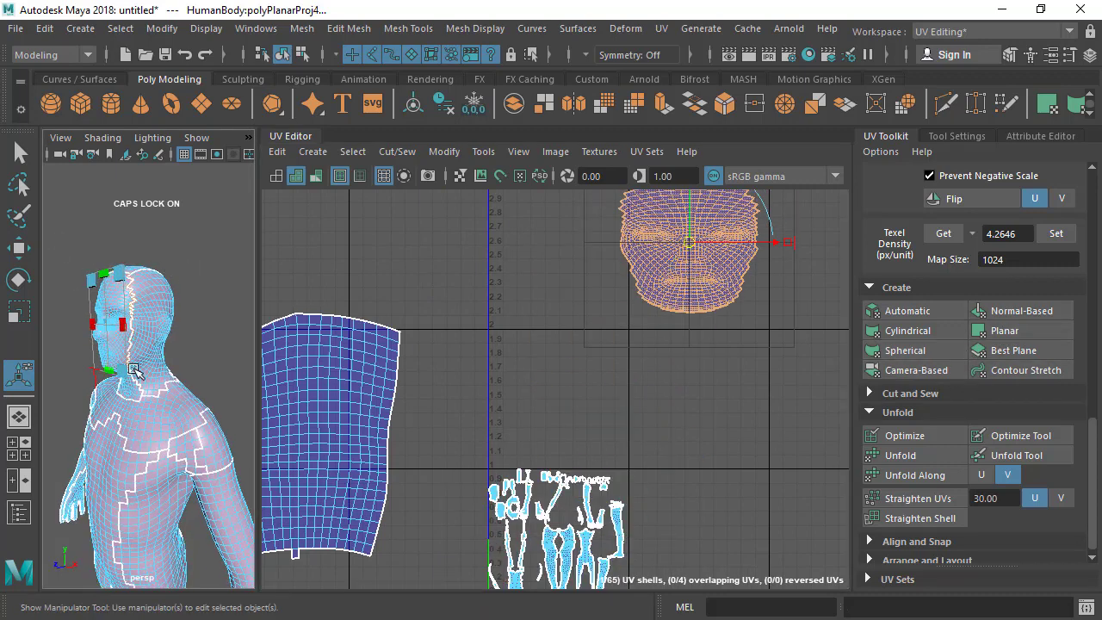
alt+drag(186, 324, 147, 327)
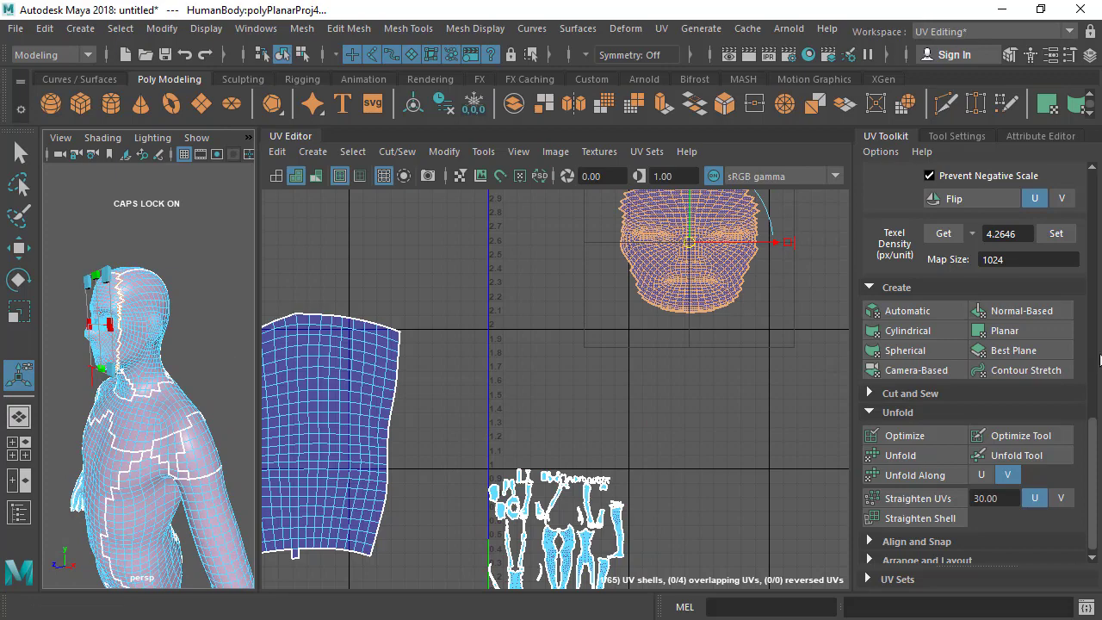
click(1024, 334)
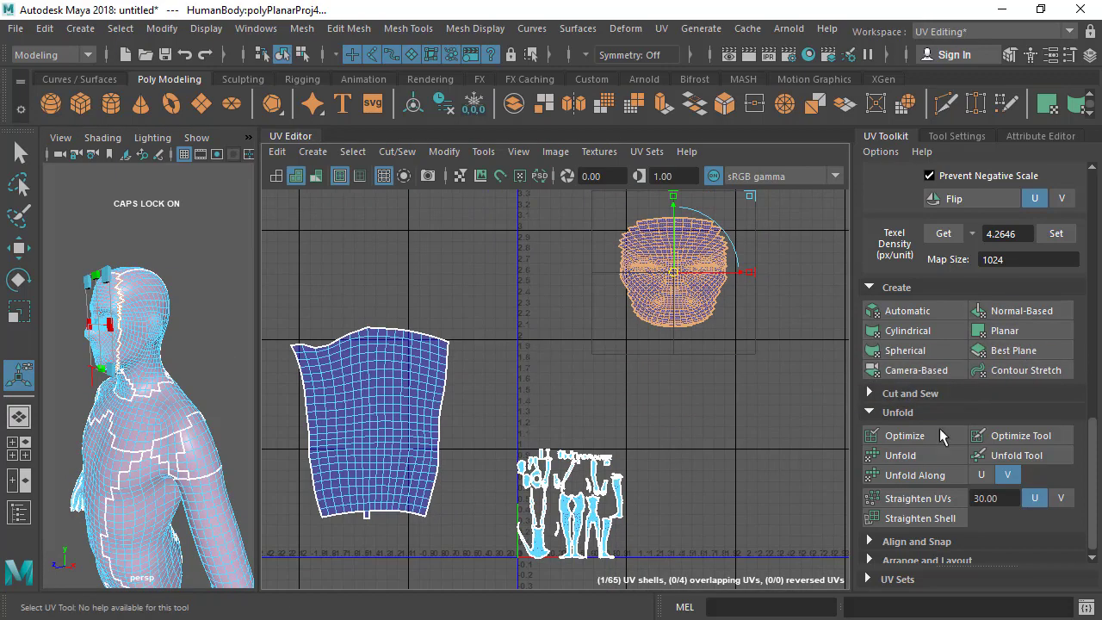
Step: Apply a Normal-Based projection to the facial faces and move the resulting shell into the empty area above the packed shells
alt+drag(251, 401, 95, 297)
alt+drag(182, 377, 130, 310)
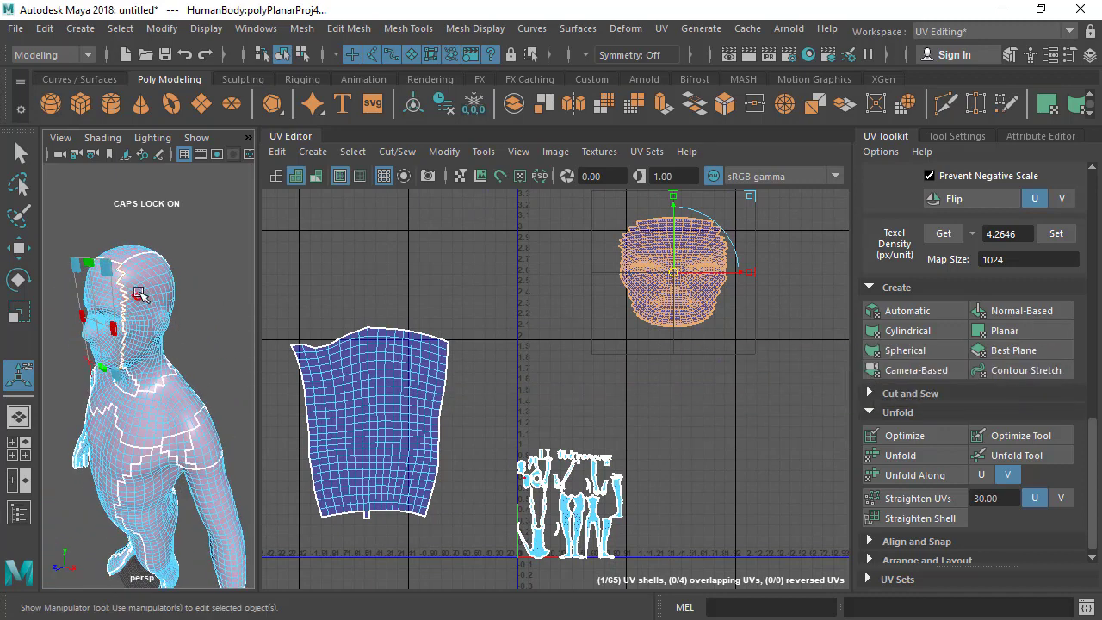
click(1023, 311)
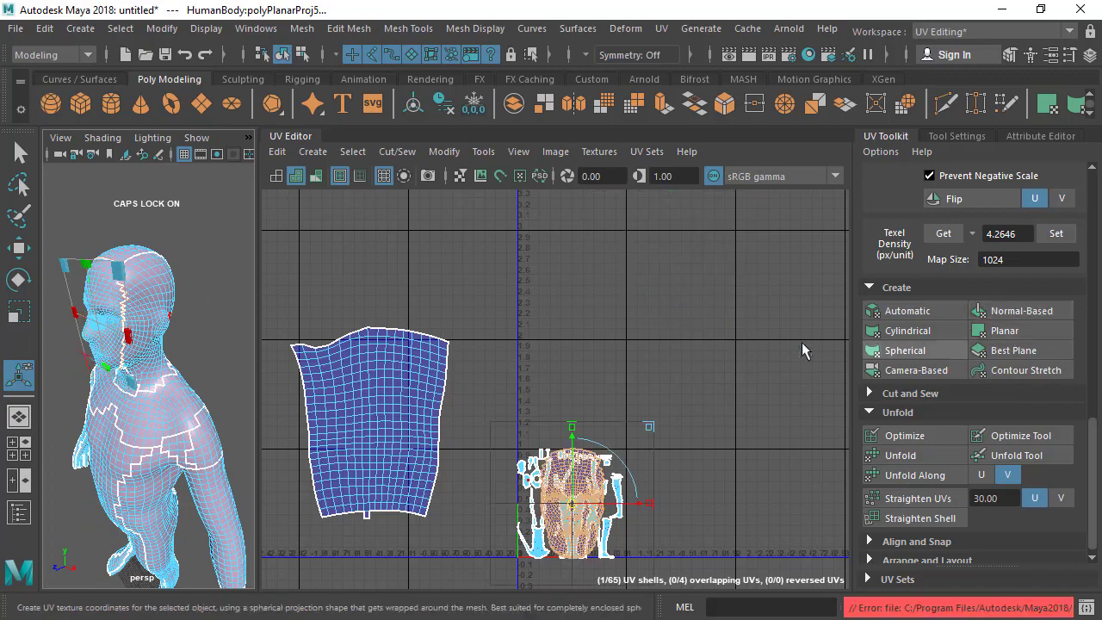
drag(577, 516, 684, 368)
Step: Try a Normal-Based projection on a single face at the side of the head, and undo the projection
scroll(152, 267, up, 3)
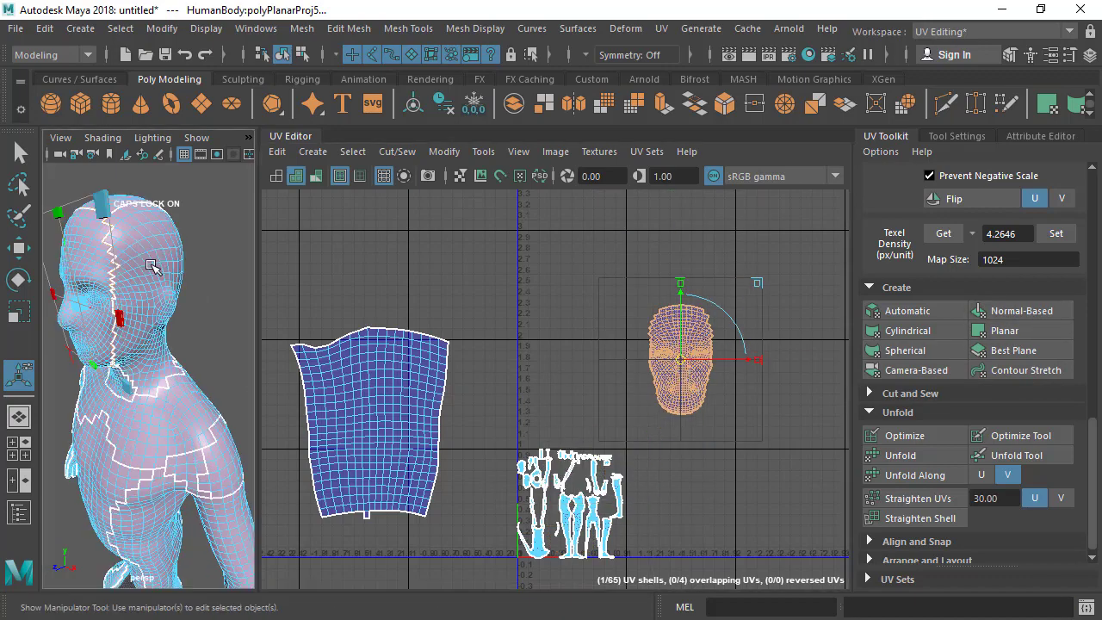
alt+drag(152, 261, 154, 289)
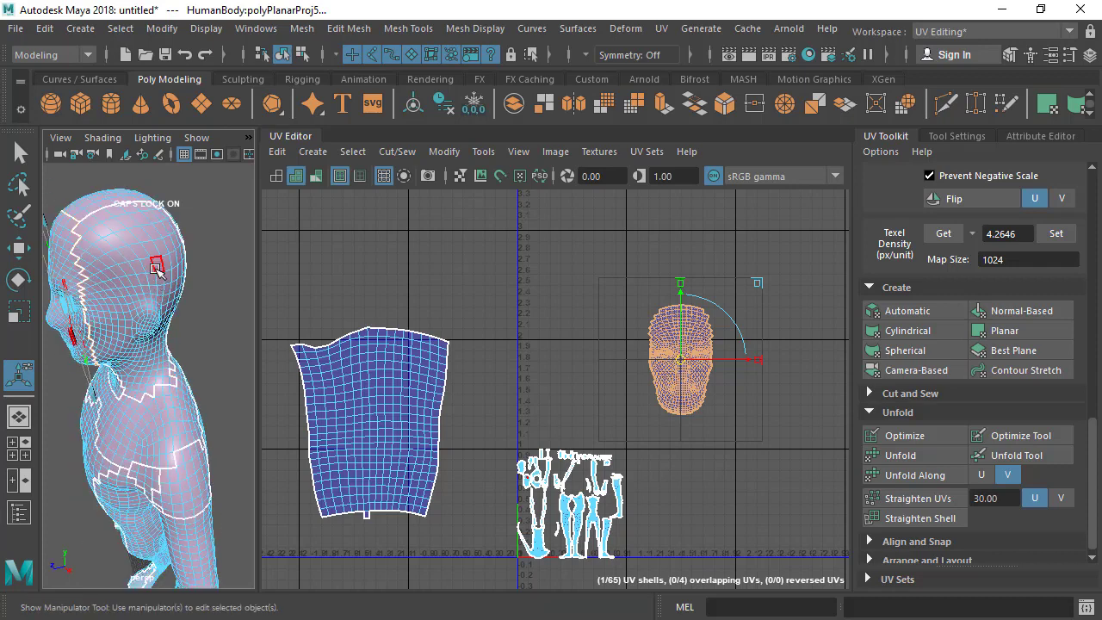
click(158, 264)
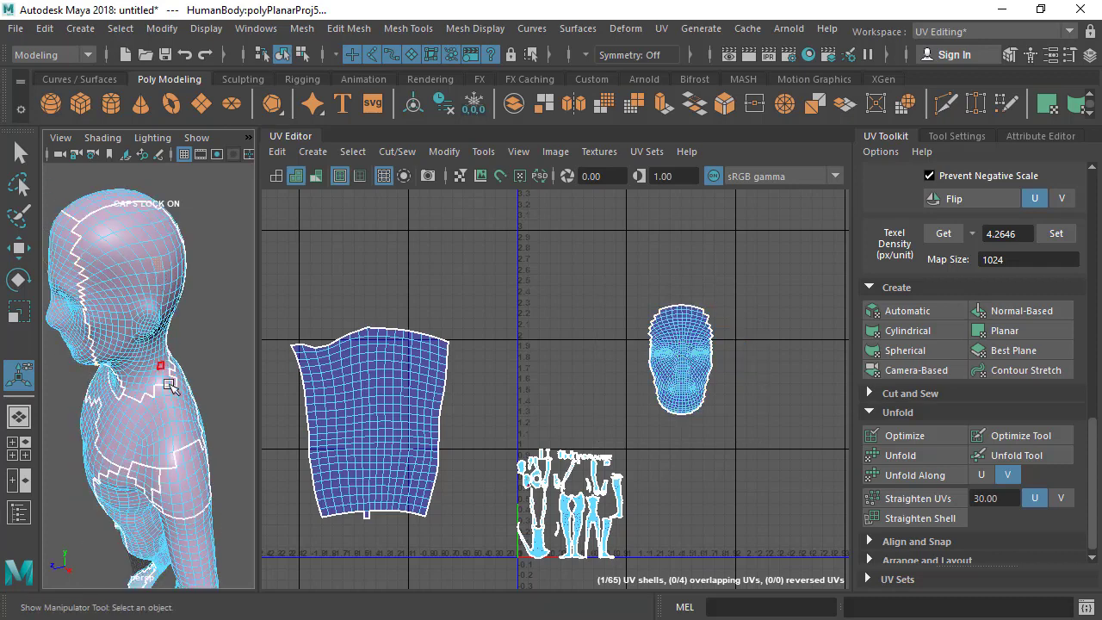
click(1020, 310)
alt+drag(243, 244, 248, 315)
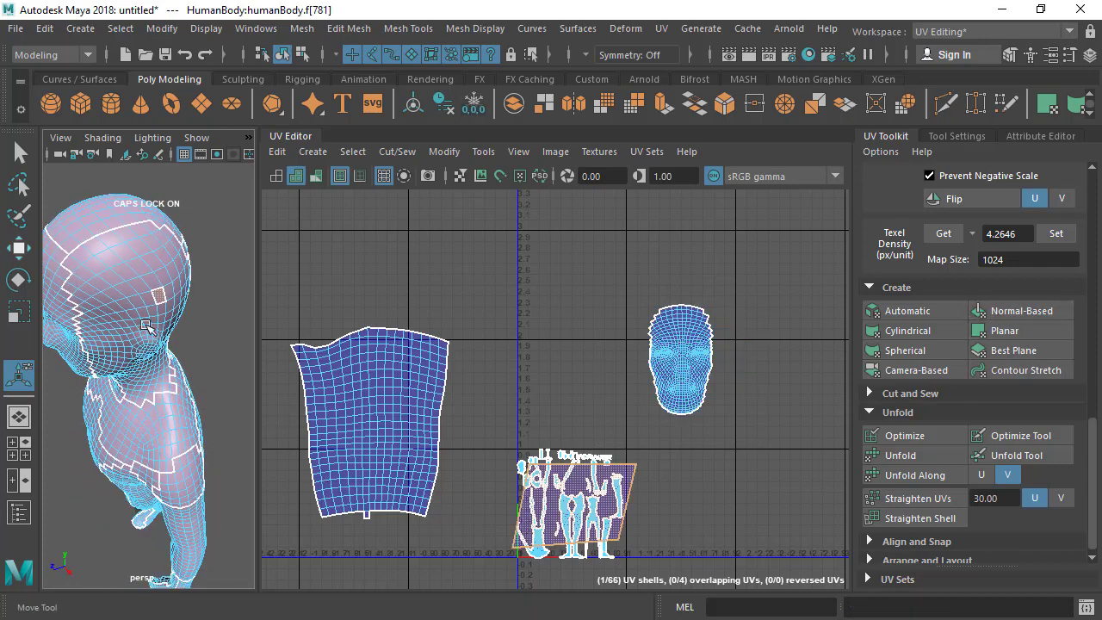
alt+drag(146, 326, 189, 262)
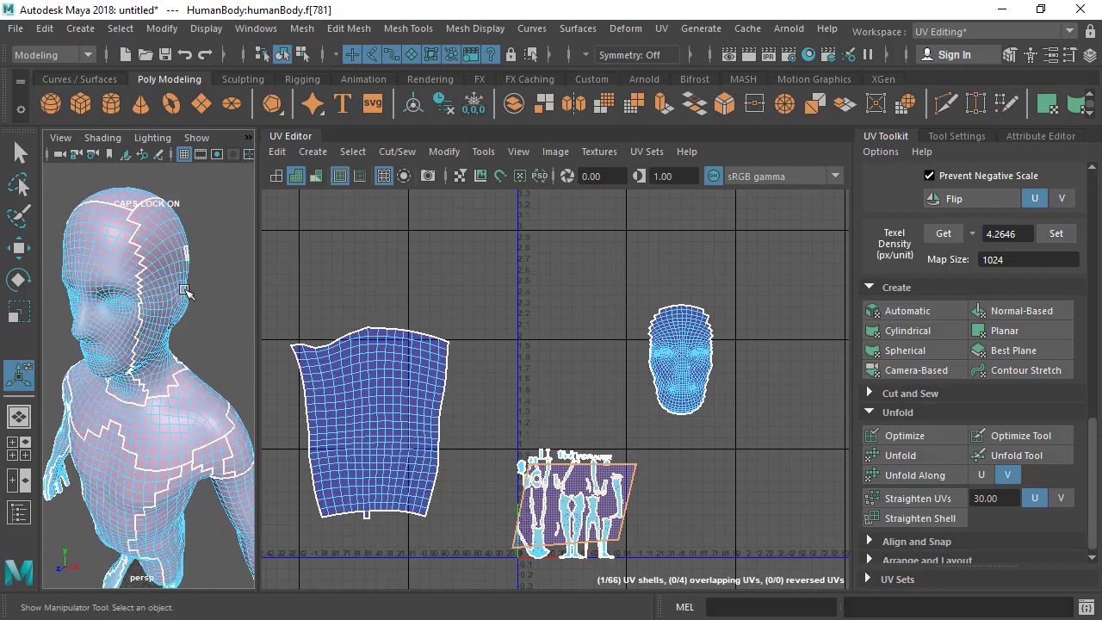
scroll(185, 291, up, 3)
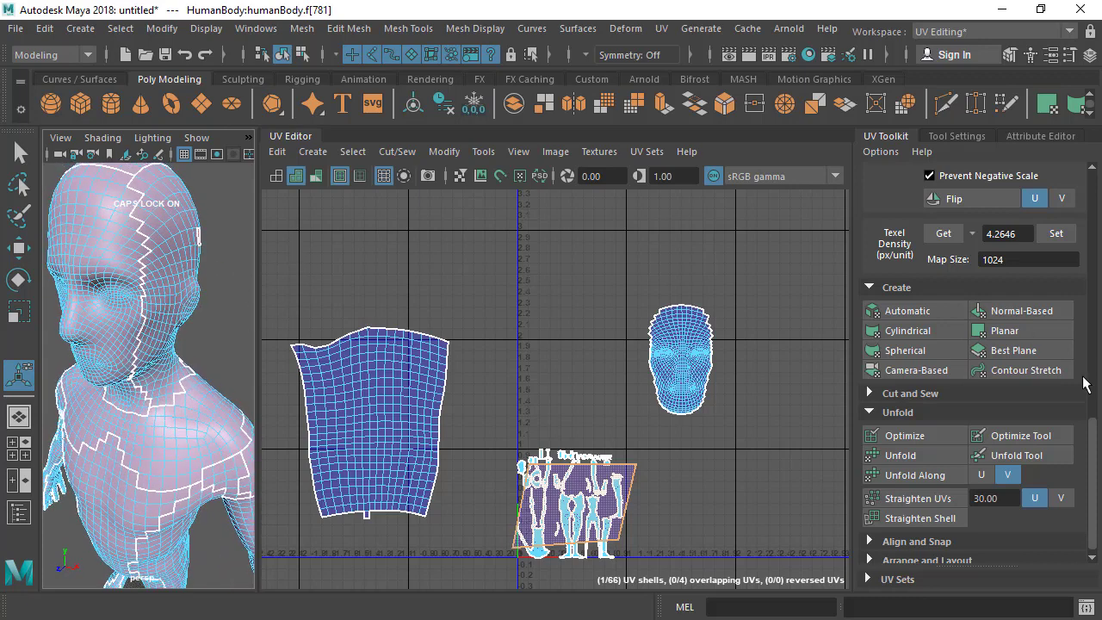
key(ctrl+z)
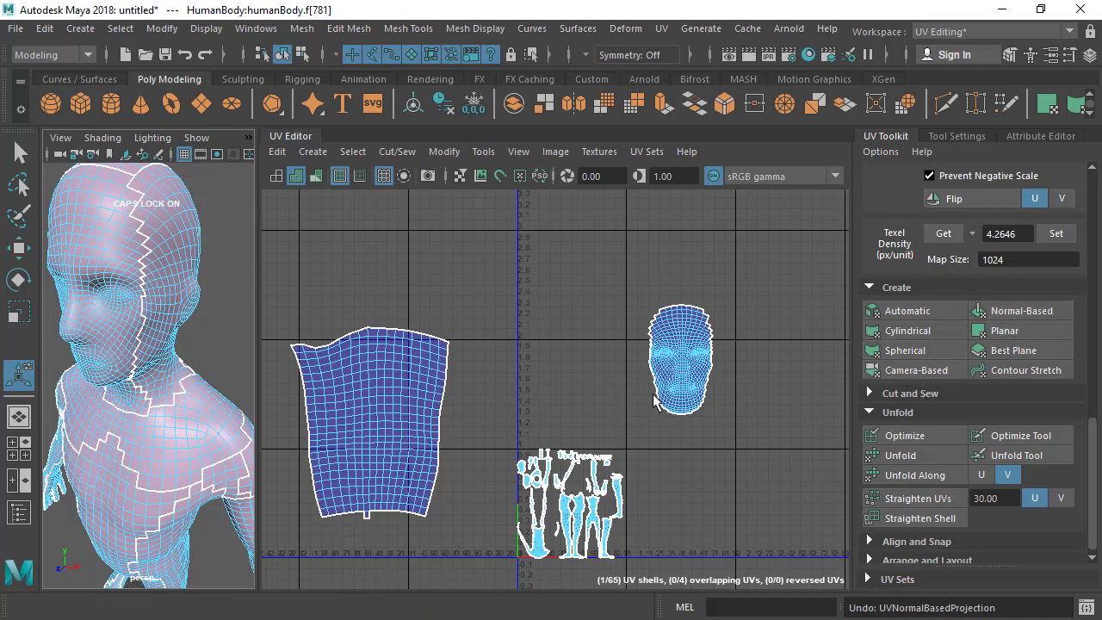
Step: Select all faces of the head from the front and apply a Spherical projection to them
scroll(183, 323, down, 5)
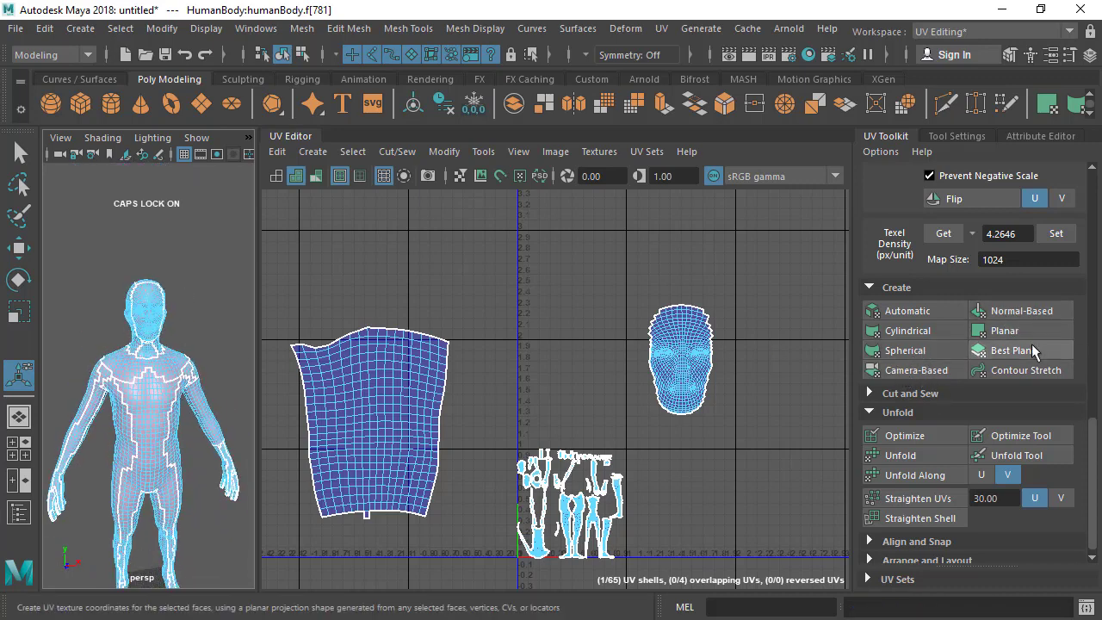
alt+right_drag(122, 271, 118, 311)
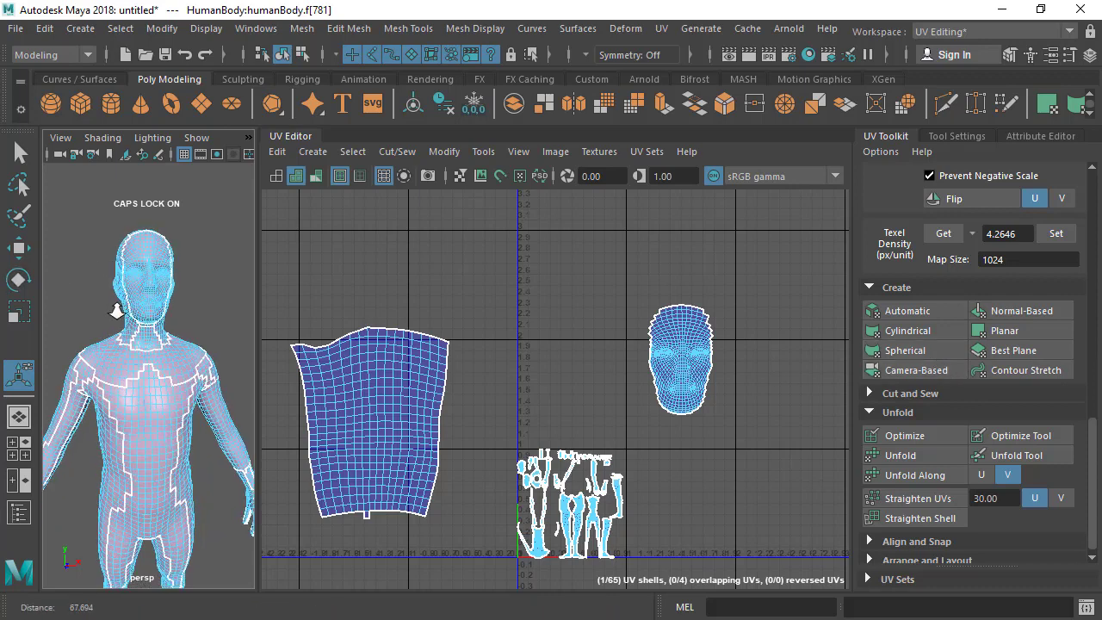
alt+drag(167, 279, 57, 297)
alt+right_drag(467, 409, 476, 409)
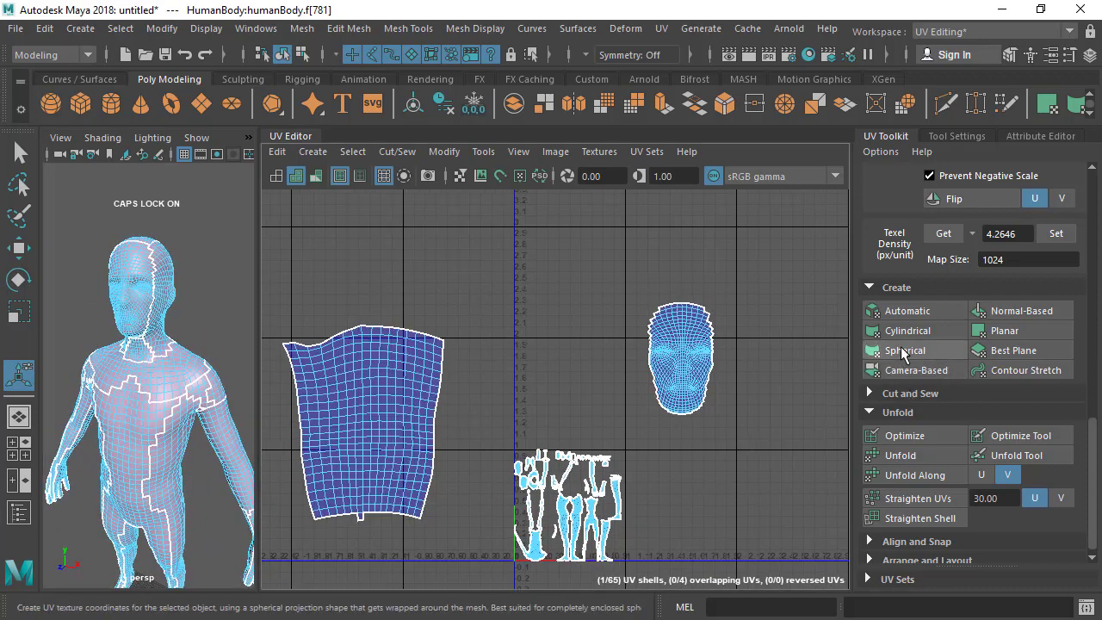
alt+drag(129, 239, 94, 235)
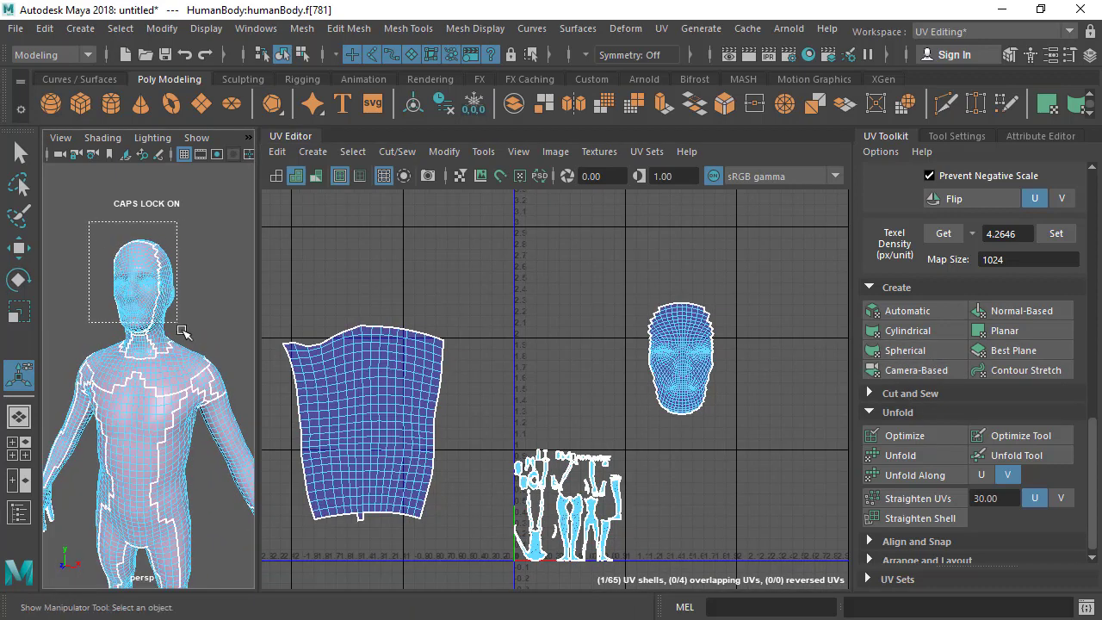
drag(180, 327, 181, 328)
click(903, 350)
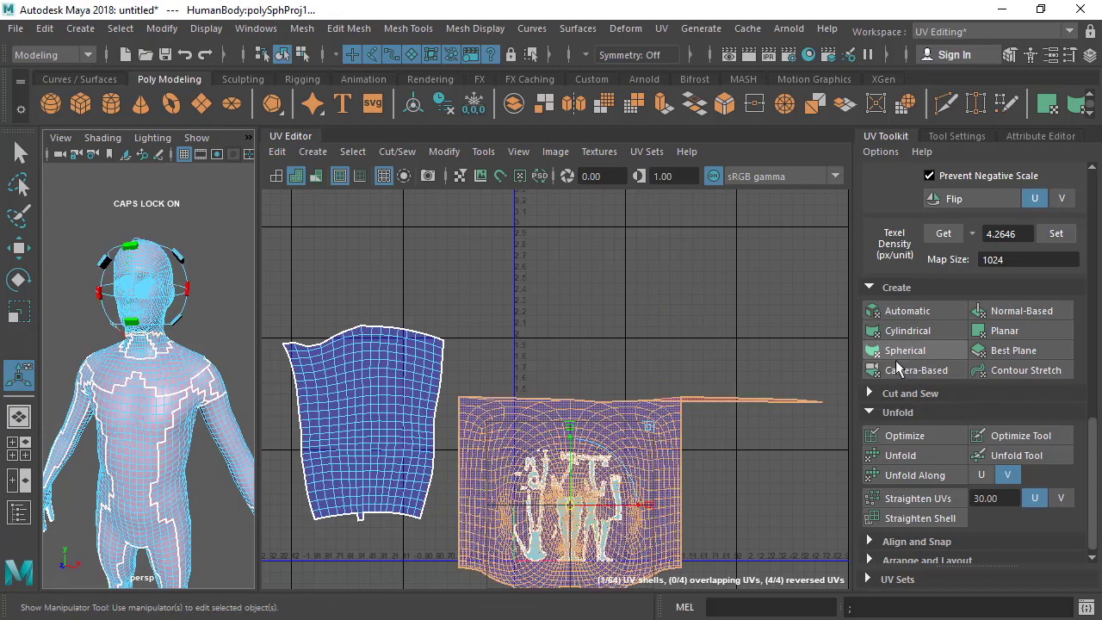
Step: Move the spherical head shell up into the empty area above the packed body shells
alt+middle_drag(559, 493, 552, 437)
drag(565, 451, 664, 280)
scroll(546, 335, up, 3)
alt+middle_drag(625, 250, 513, 360)
scroll(592, 334, down, 1)
Step: Select the UVs of the whole head shell and unfold it, enabling Always fix non-manifold geometry and fixing the mesh
alt+drag(210, 371, 287, 388)
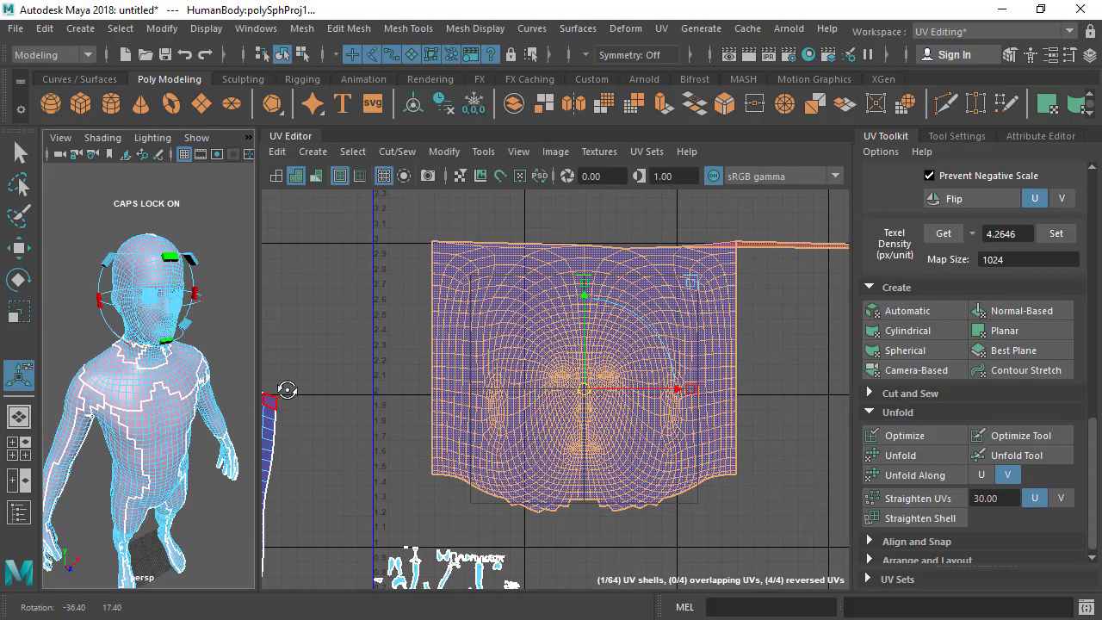
alt+middle_drag(215, 356, 211, 422)
scroll(112, 372, up, 4)
alt+drag(211, 240, 91, 370)
right_drag(535, 311, 621, 294)
click(493, 310)
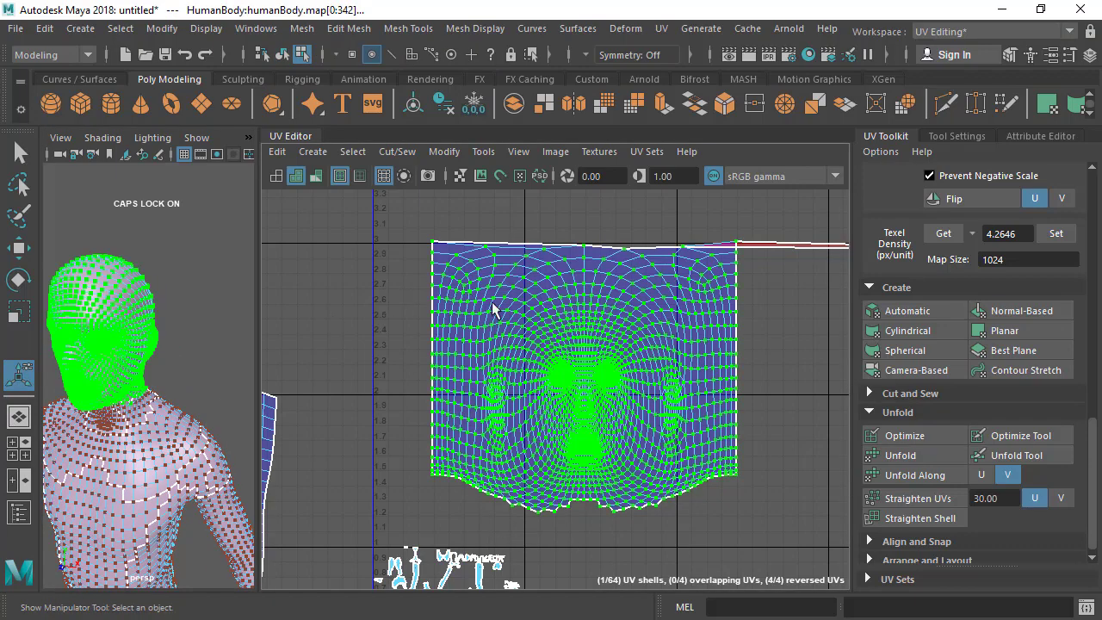
click(927, 457)
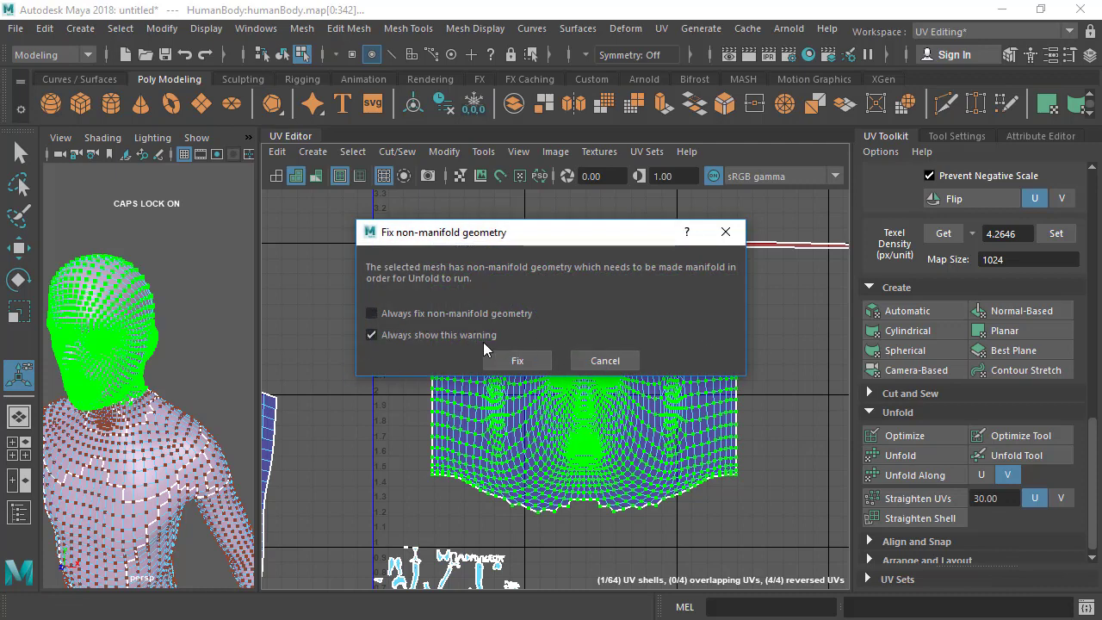
click(372, 314)
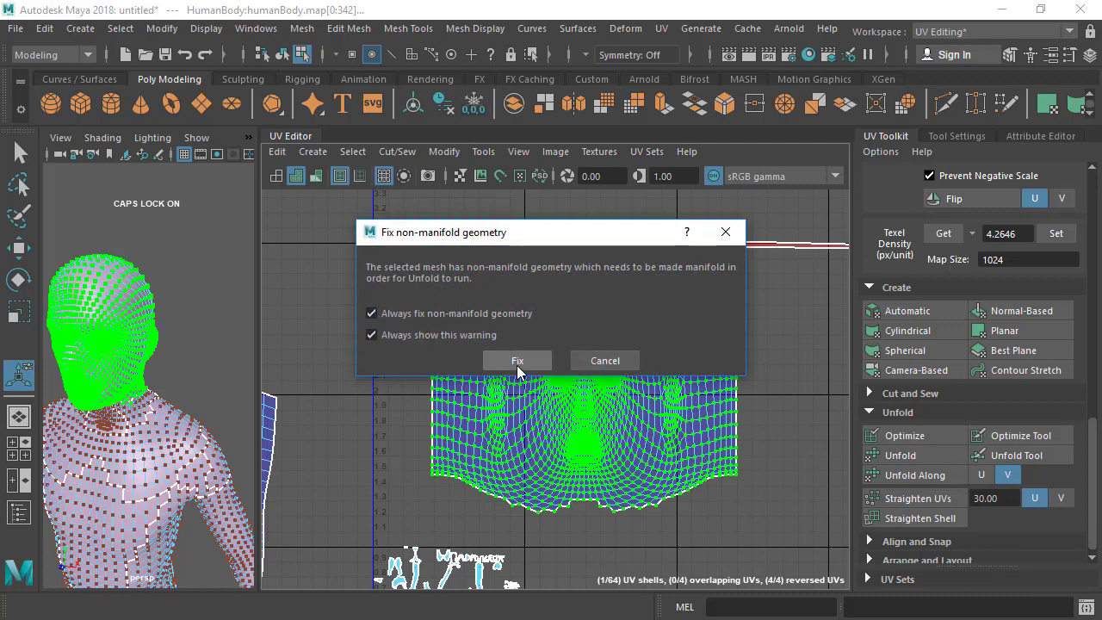
click(519, 361)
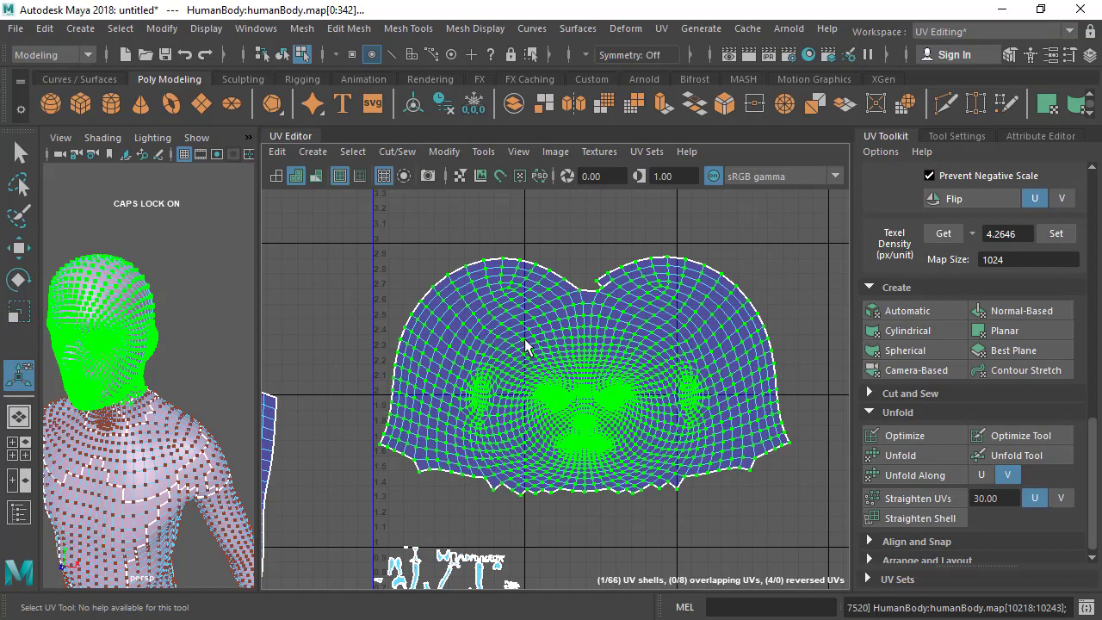
Step: Select the edge of the small split tab at the head shell's upper notch and stitch it together with its matching edge, A to B
right_drag(526, 346, 524, 387)
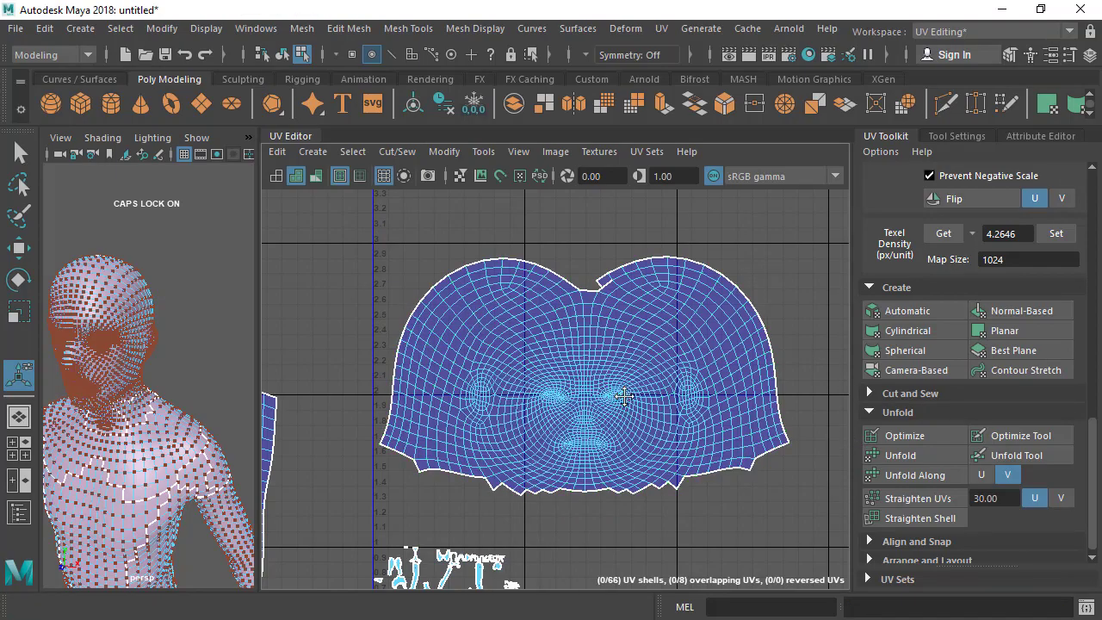
scroll(623, 396, up, 4)
scroll(491, 410, down, 2)
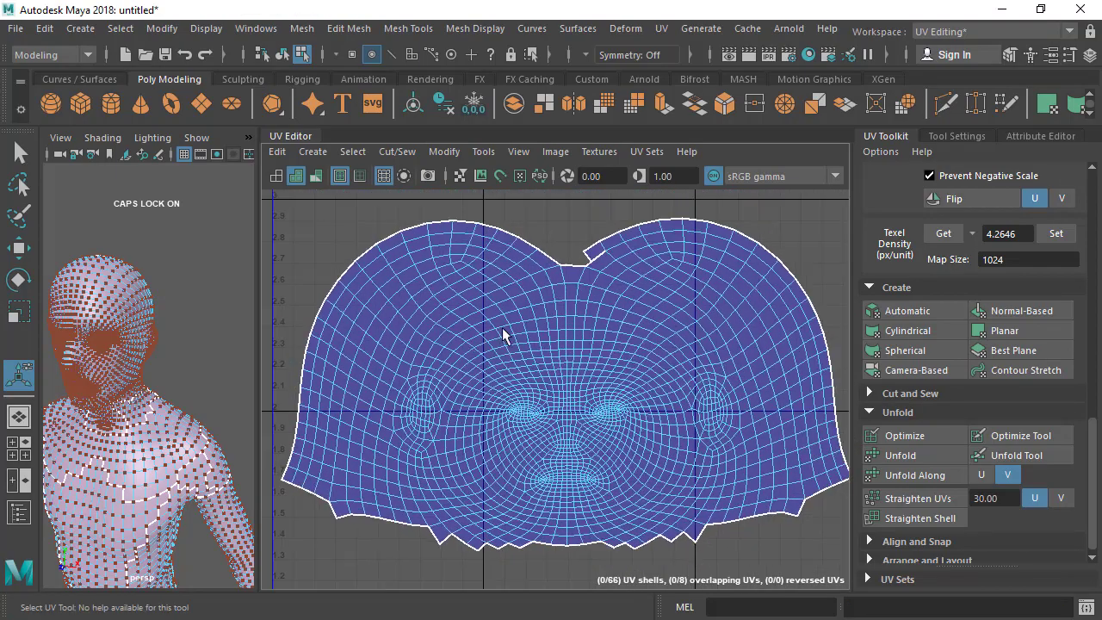
click(574, 250)
scroll(594, 405, up, 5)
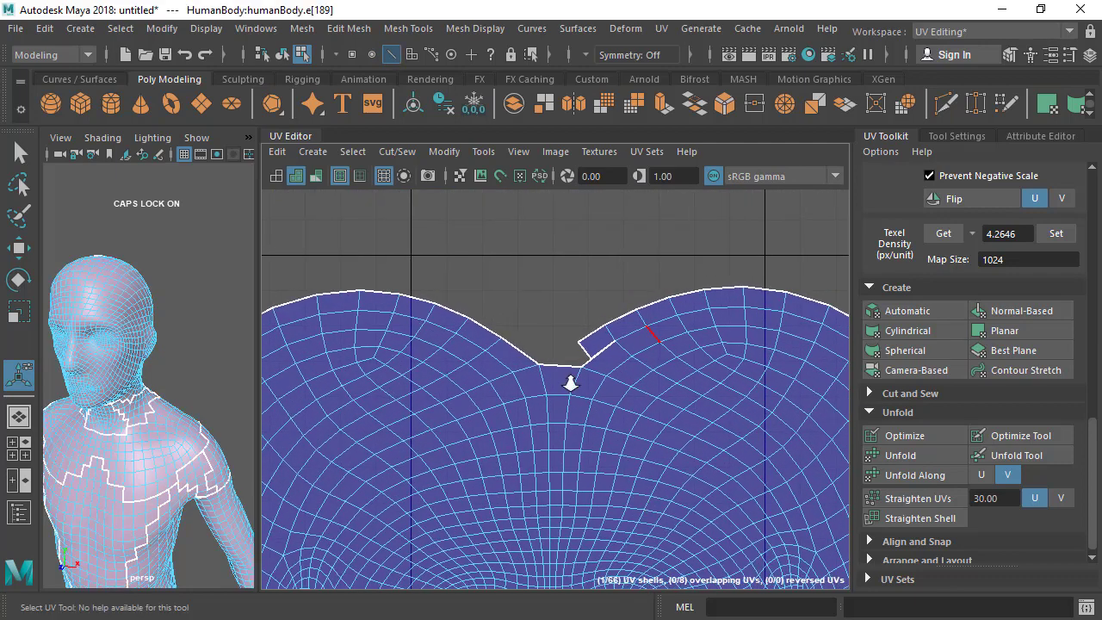
alt+middle_drag(652, 420, 622, 382)
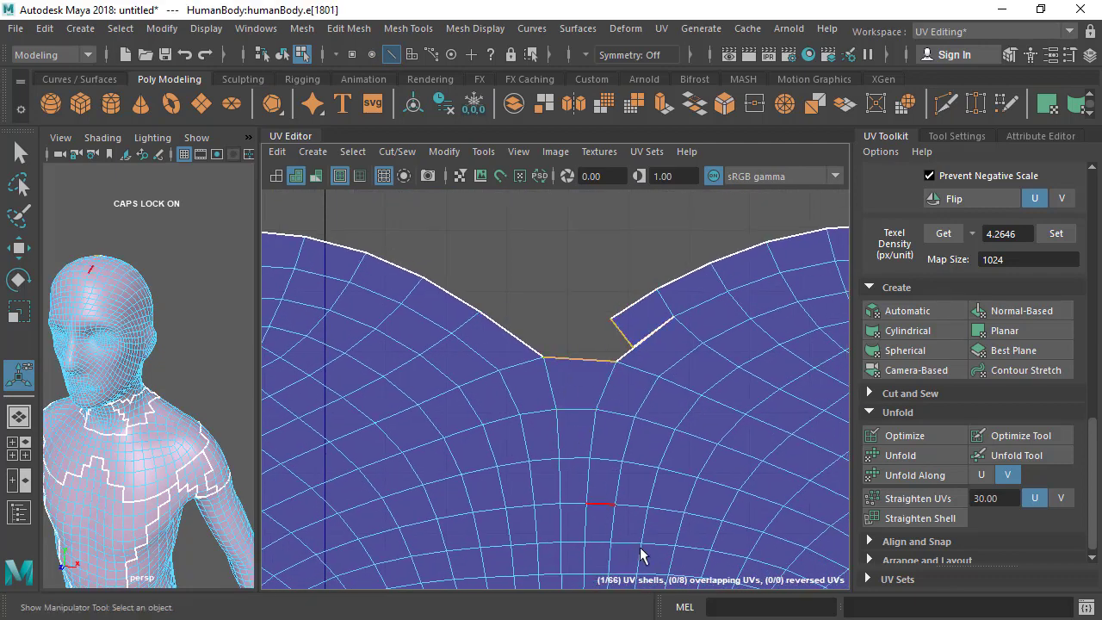
click(912, 393)
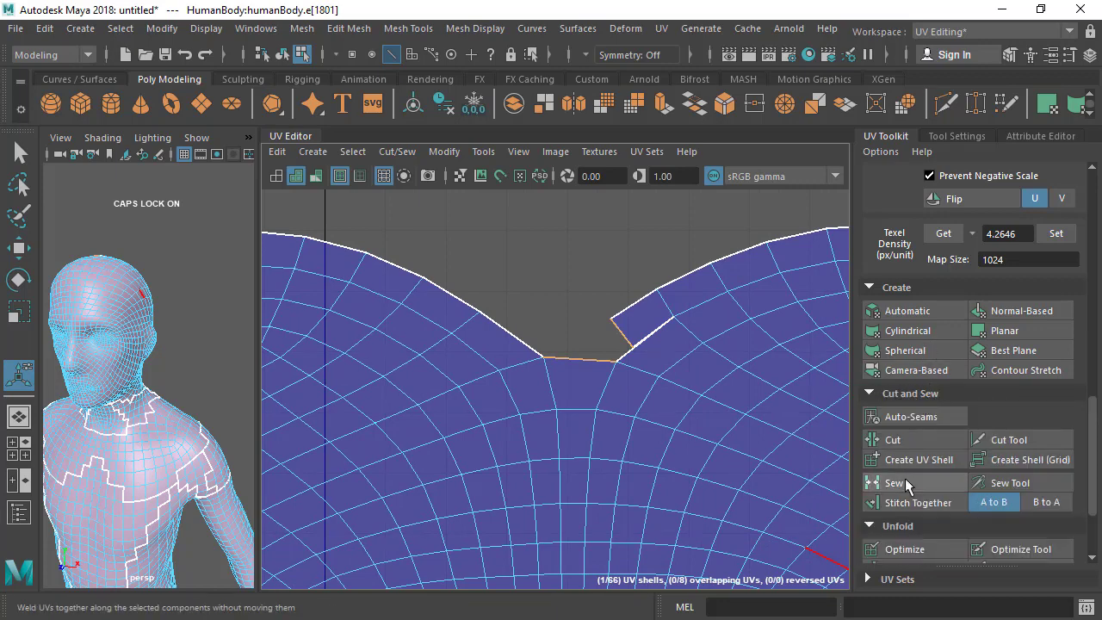
click(908, 503)
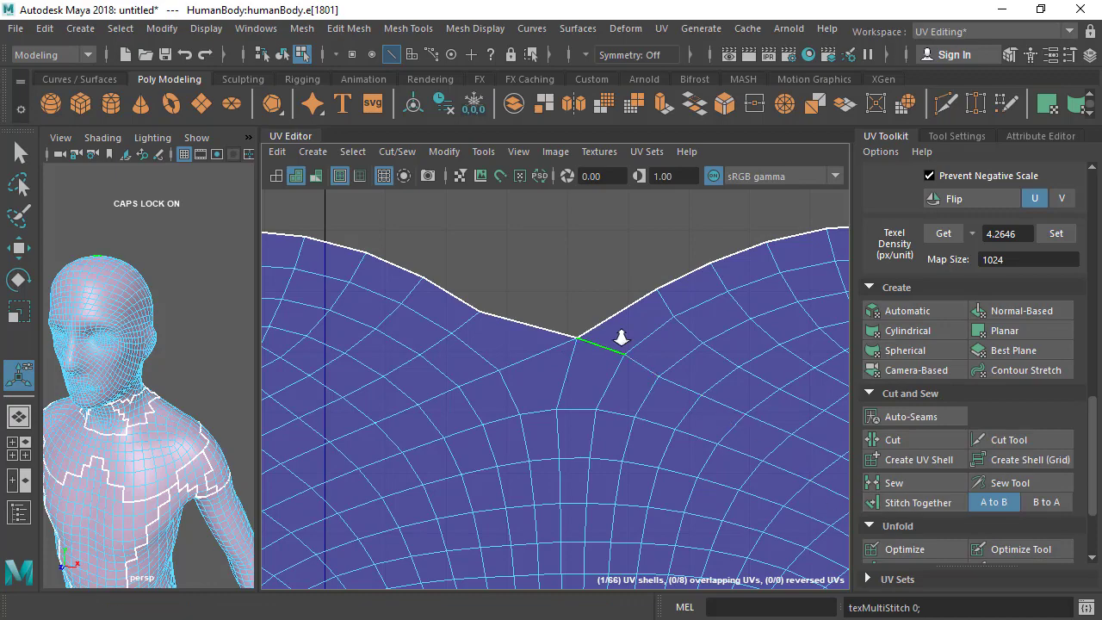
Step: Select the UVs across the forehead and crown below the stitched notch, unfold the head shell again, and clear the selection
alt+right_drag(621, 336, 579, 369)
alt+middle_drag(579, 368, 582, 276)
right_drag(582, 276, 559, 268)
drag(469, 227, 785, 454)
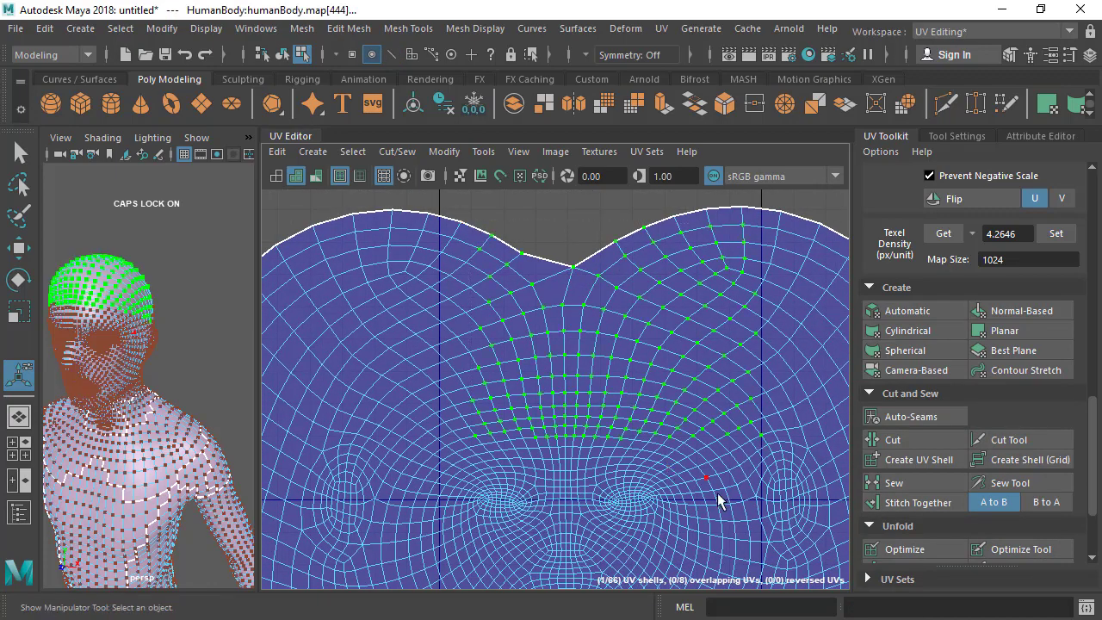
scroll(989, 519, down, 3)
click(899, 465)
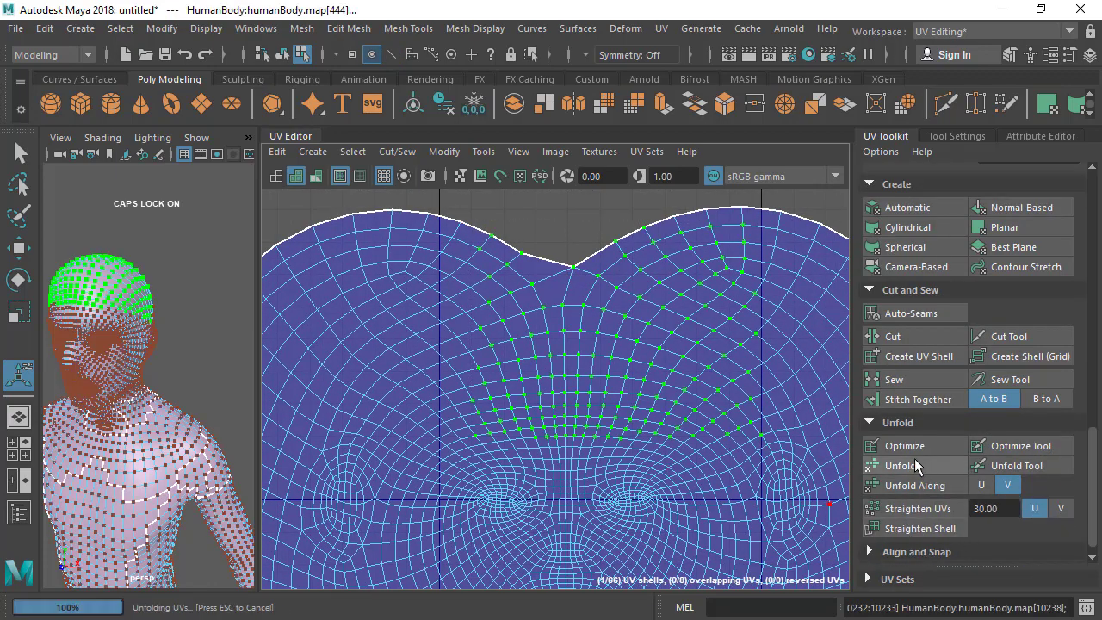
scroll(514, 316, down, 2)
scroll(514, 316, down, 2)
click(550, 242)
scroll(551, 247, down, 1)
alt+middle_drag(454, 396, 629, 271)
scroll(505, 233, down, 2)
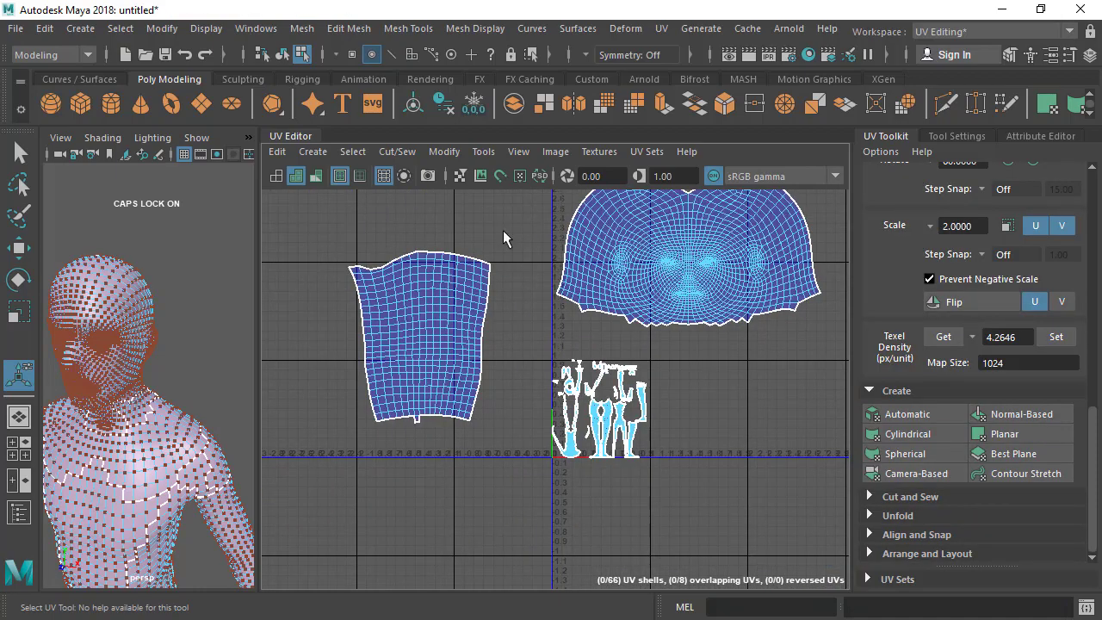
Step: Switch the body to face selection and select only the faces of the left hand
alt+drag(131, 395, 167, 379)
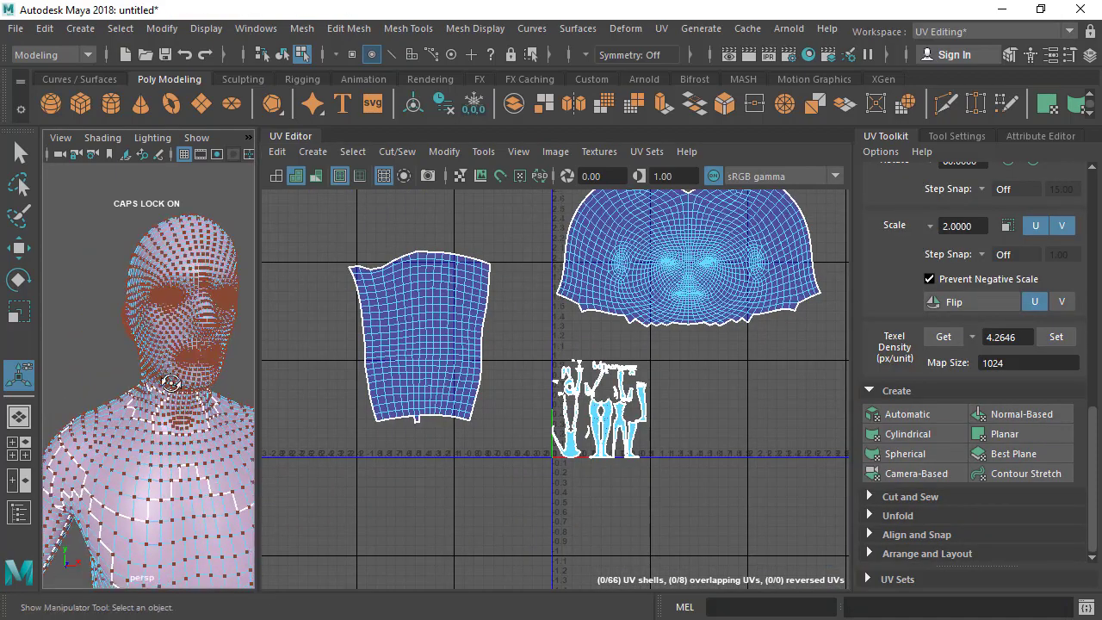
right_drag(176, 284, 183, 327)
double_click(182, 323)
scroll(182, 320, up, 5)
alt+drag(173, 314, 185, 407)
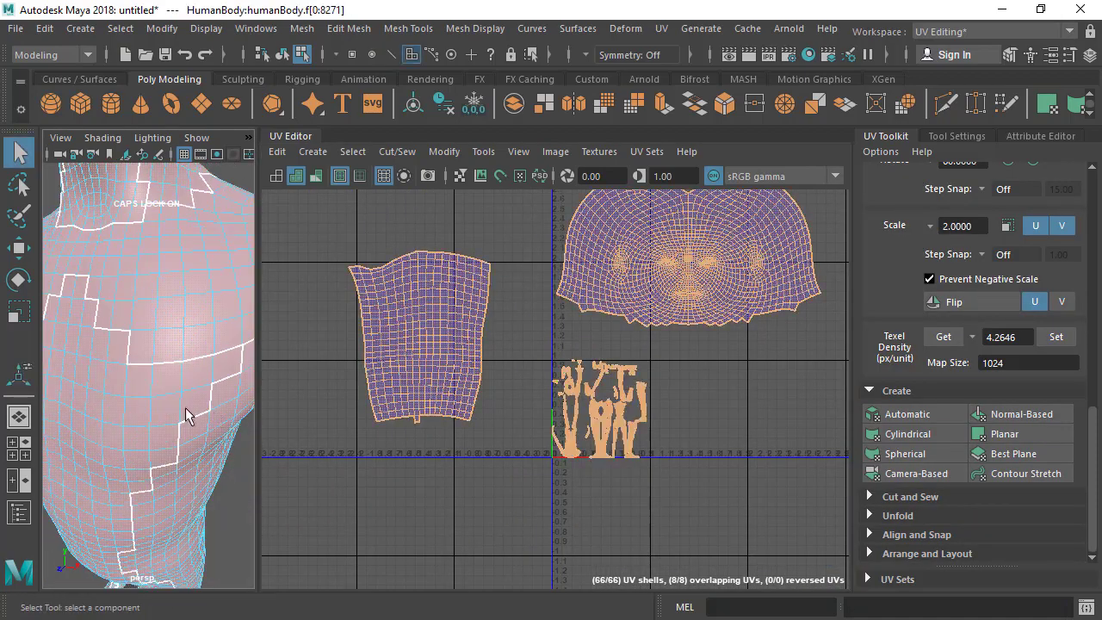
scroll(146, 400, down, 5)
scroll(126, 397, up, 3)
alt+middle_drag(127, 397, 154, 378)
alt+drag(153, 379, 249, 383)
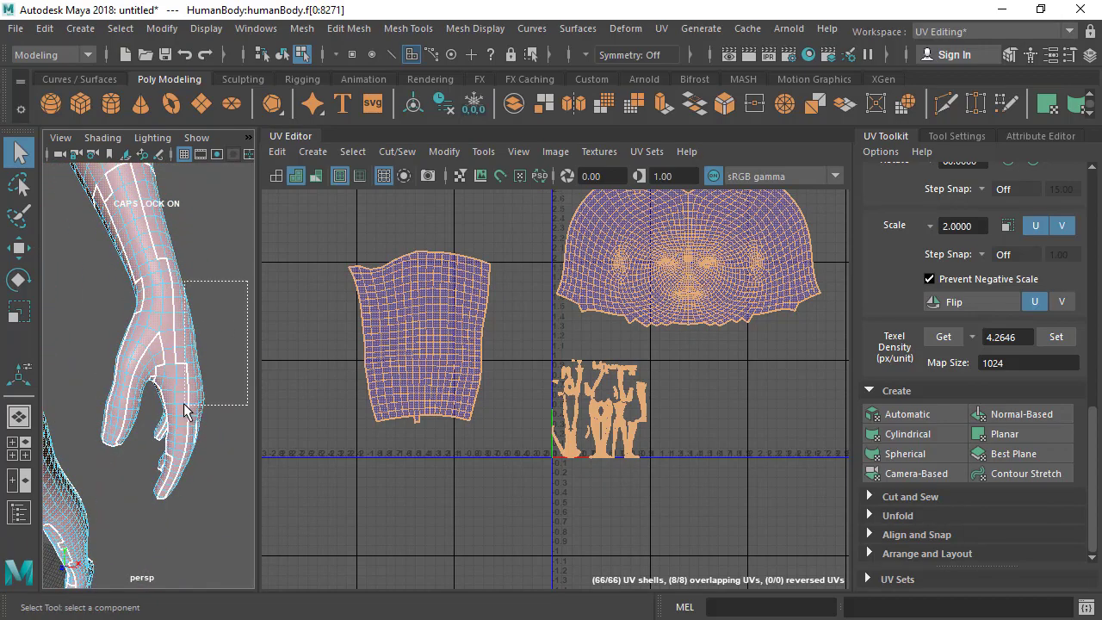
mouse_move(185, 411)
mouse_down()
mouse_move(12, 388)
mouse_move(133, 373)
mouse_move(138, 315)
mouse_move(7, 347)
mouse_move(206, 401)
mouse_move(186, 412)
mouse_up()
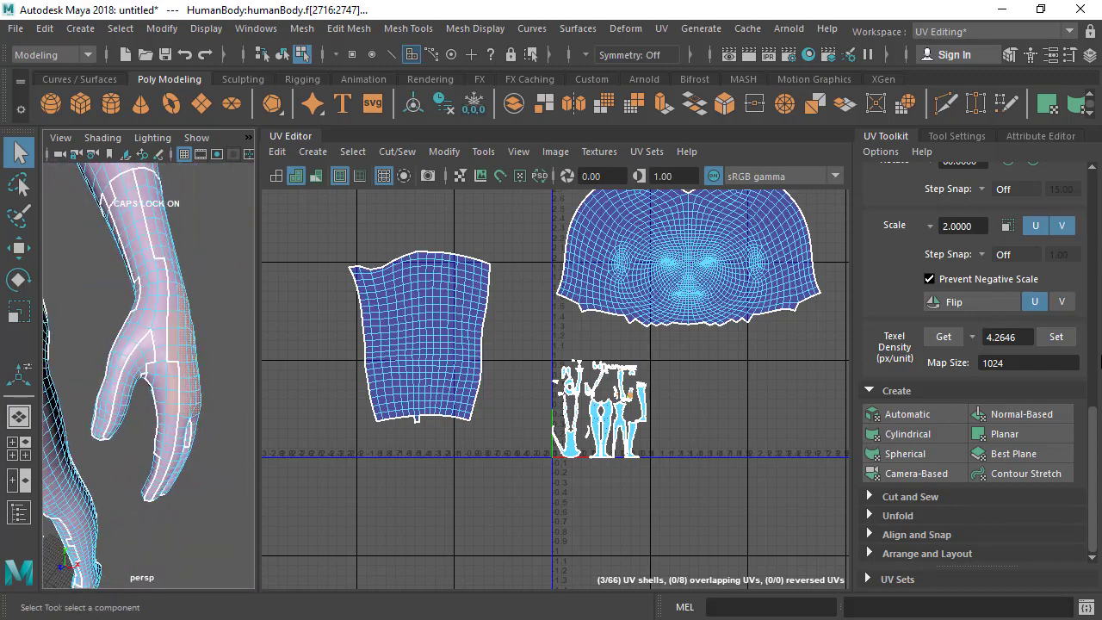
click(1005, 456)
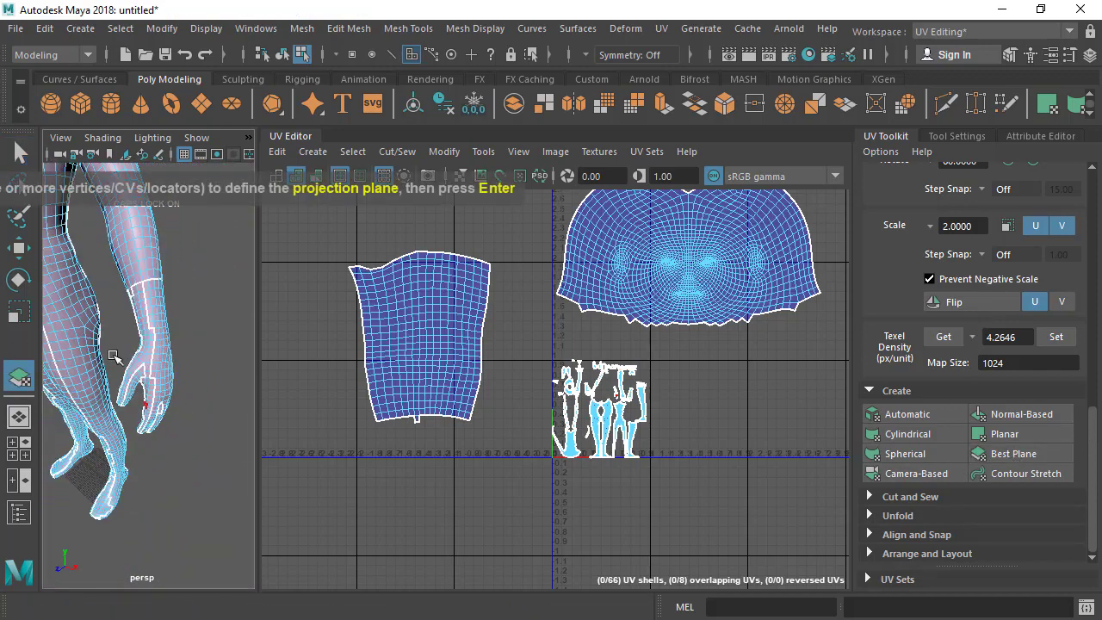
alt+middle_drag(685, 312, 680, 277)
alt+right_drag(682, 280, 678, 442)
key(w)
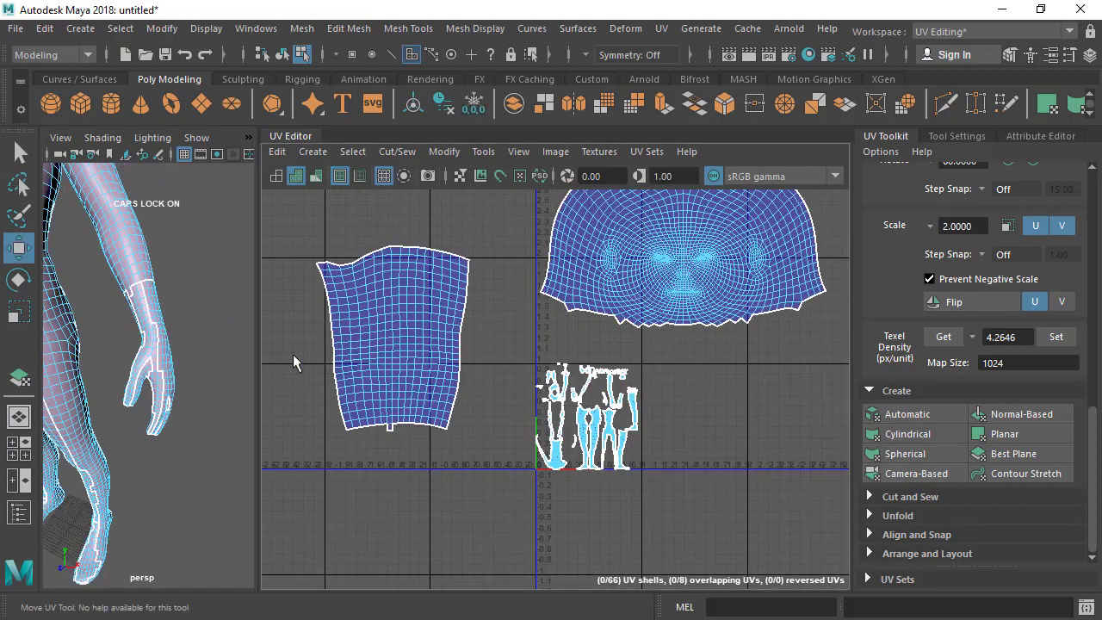
alt+right_drag(112, 344, 160, 368)
alt+middle_drag(159, 368, 180, 336)
scroll(180, 337, down, 6)
scroll(130, 369, up, 4)
alt+drag(180, 336, 129, 360)
scroll(138, 394, down, 4)
scroll(133, 387, up, 5)
mouse_move(137, 410)
alt+mouse_down()
mouse_move(170, 404)
mouse_move(96, 400)
mouse_move(84, 433)
mouse_move(160, 408)
mouse_move(150, 401)
alt+mouse_up()
key(ctrl+z)
Step: Apply a Camera-Based projection to the hand faces from the back-of-hand view and move the resulting shell into the empty area outside the packed shells
alt+middle_drag(150, 401, 178, 304)
alt+drag(179, 344, 143, 334)
scroll(147, 344, up, 5)
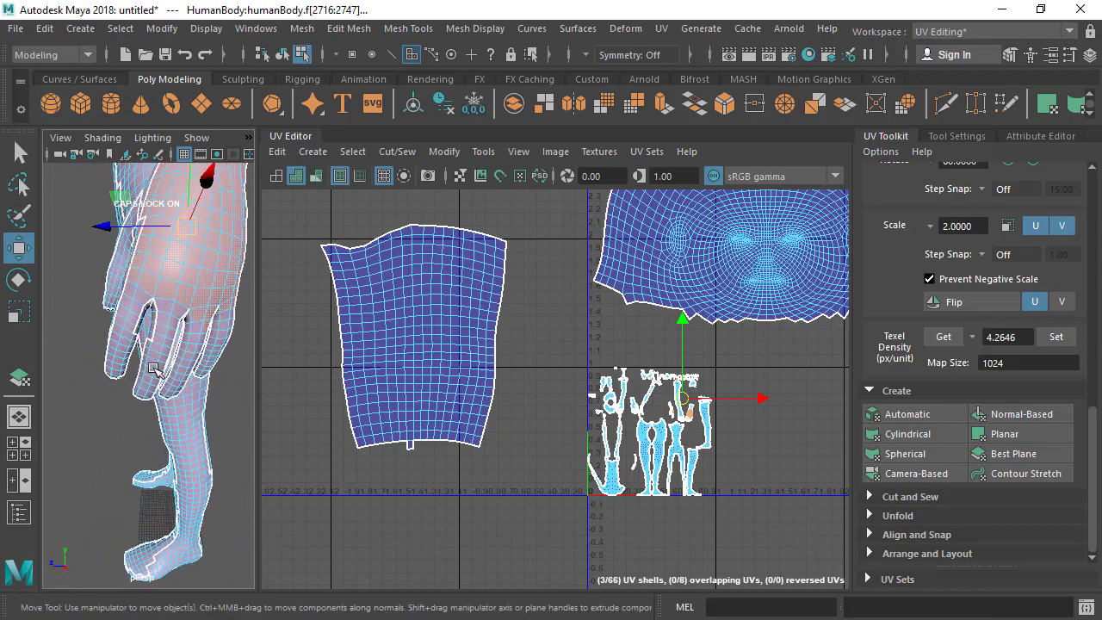
alt+middle_drag(166, 331, 142, 396)
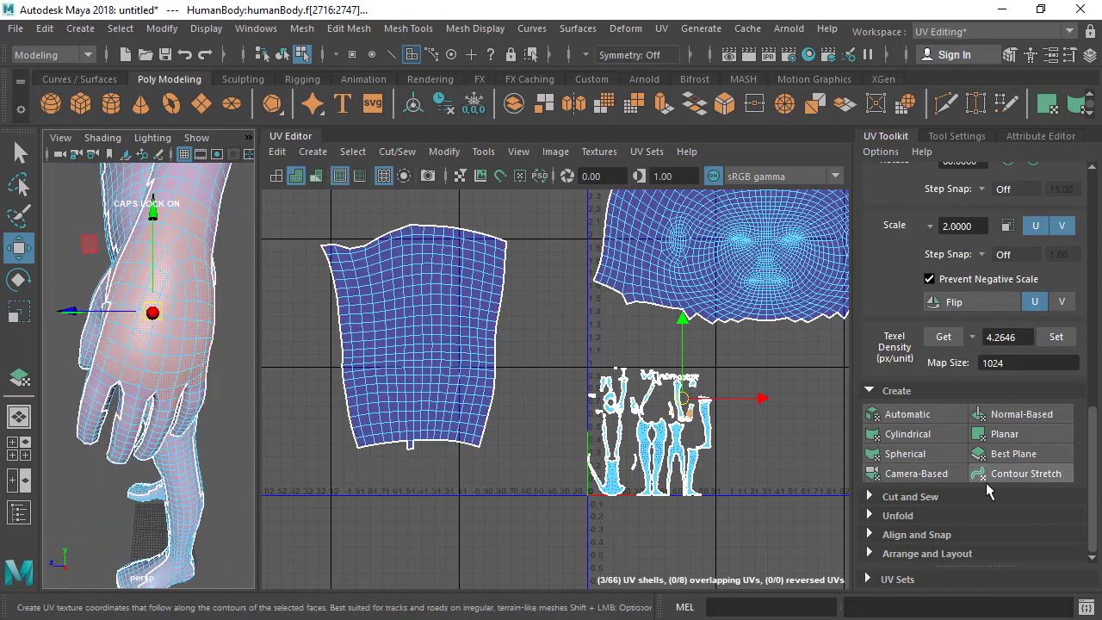
click(914, 473)
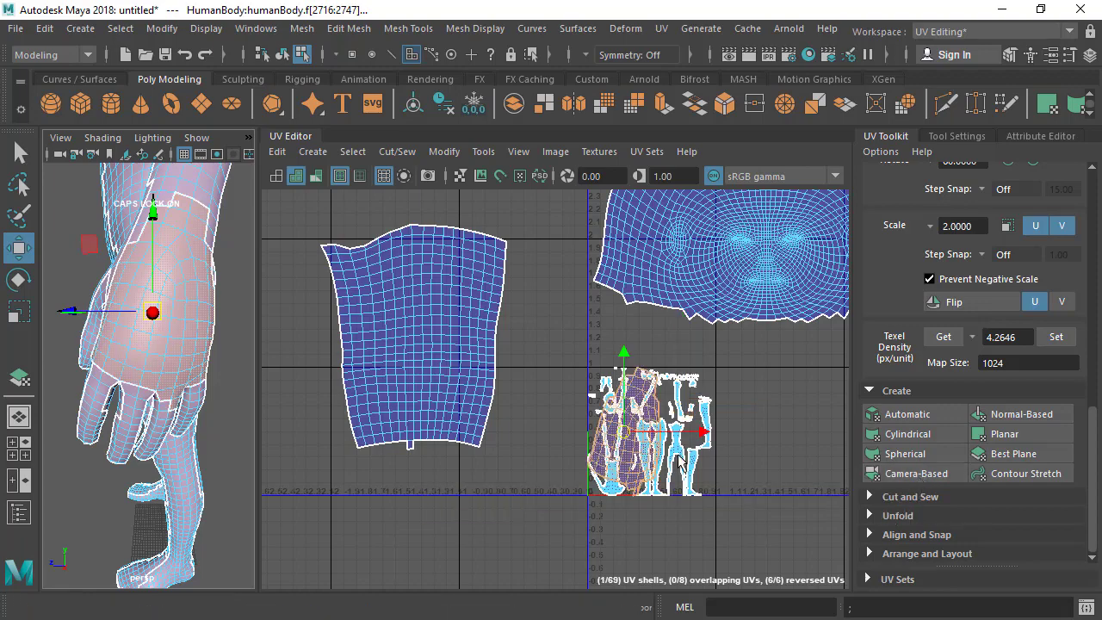
drag(632, 452, 515, 553)
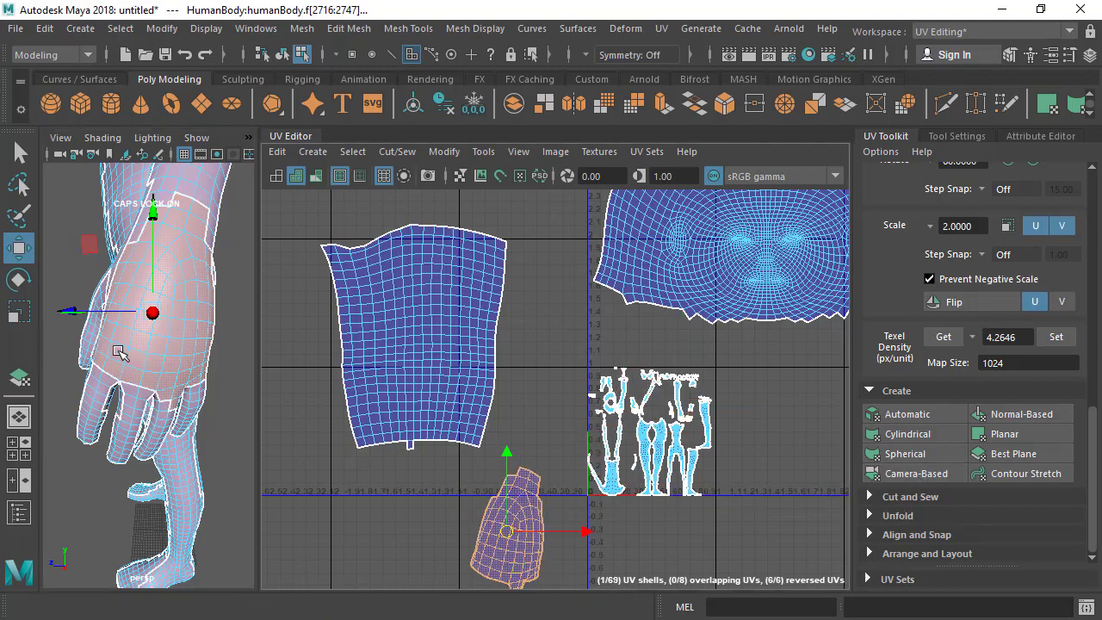
Step: Reproject the hand faces with Camera-Based mapping from a side view of the hand and move that shell away from the packed shells
alt+drag(119, 351, 174, 434)
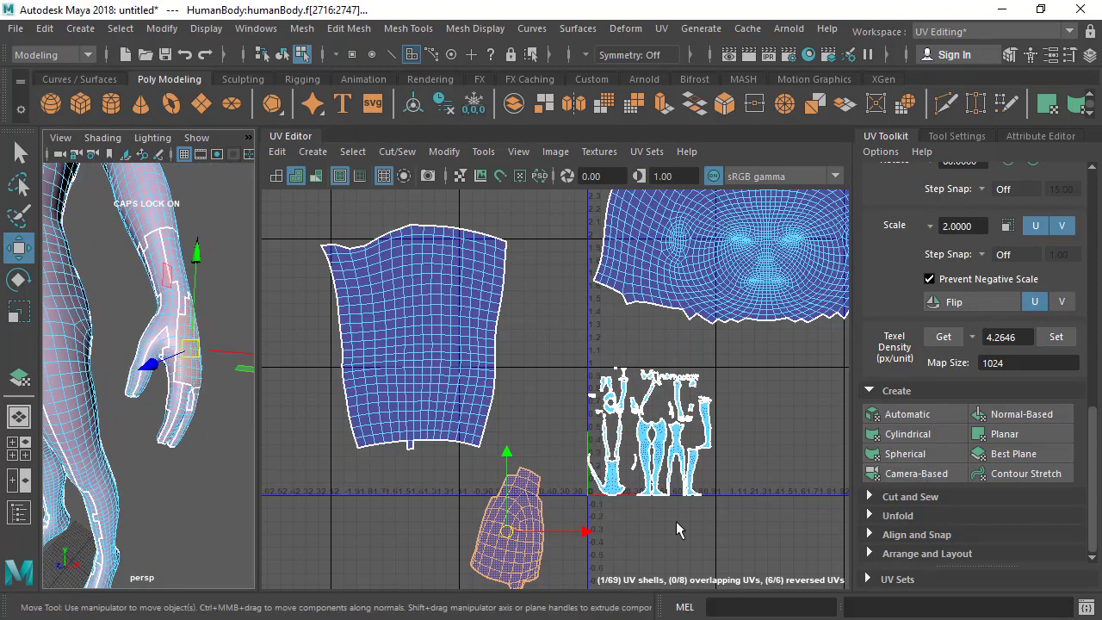
click(914, 474)
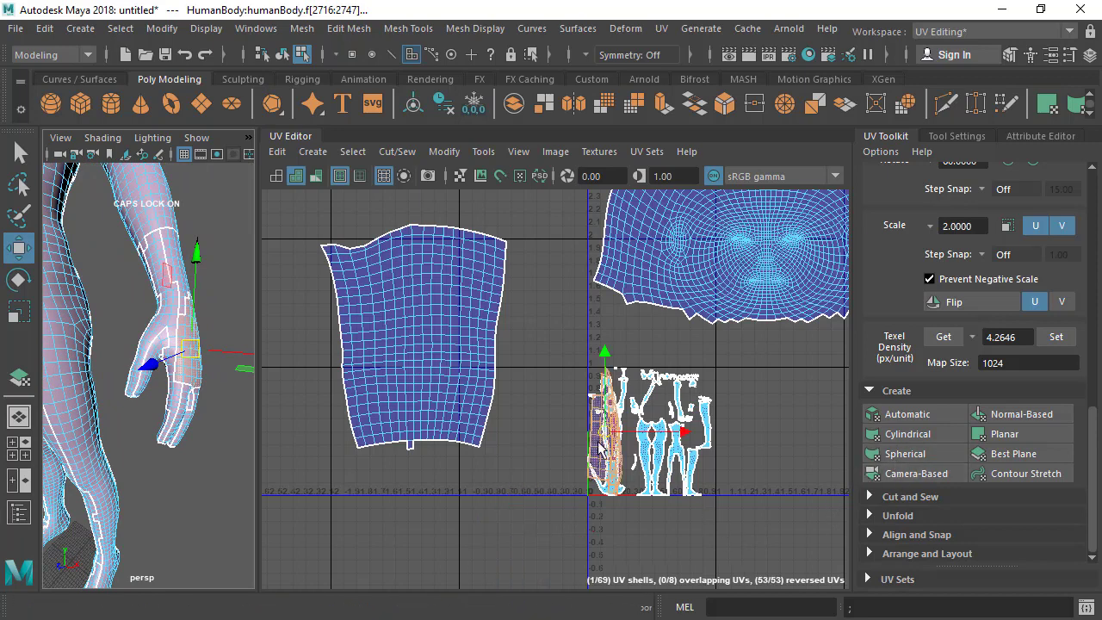
drag(602, 438, 493, 513)
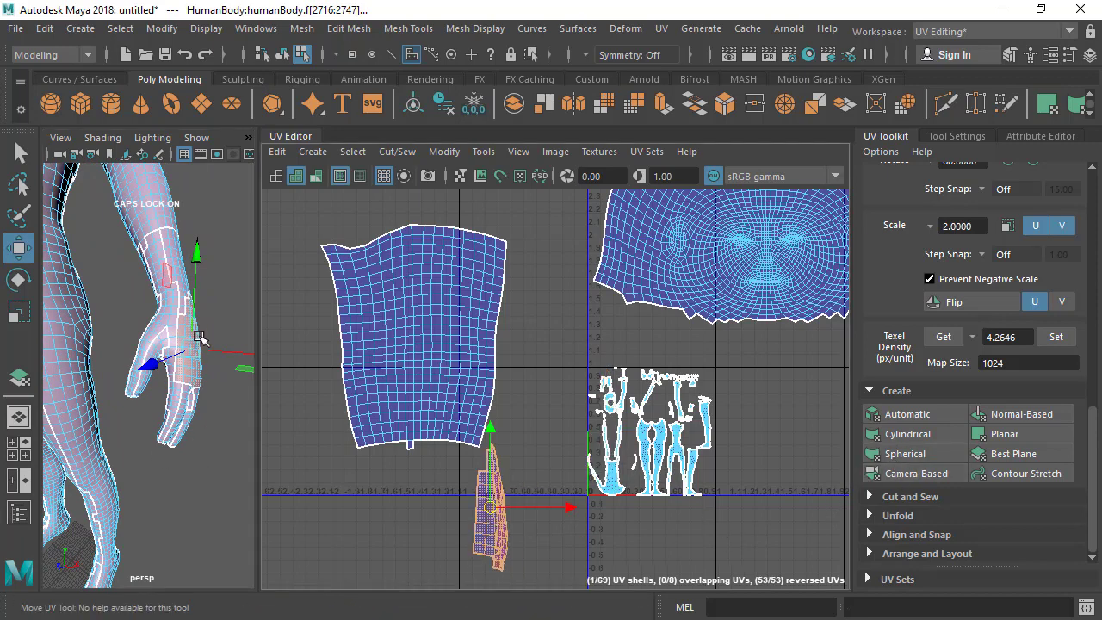
Step: Examine the side-projected hand from several angles, compare it with its UV shell, and view the whole body
alt+drag(199, 384, 140, 424)
alt+middle_drag(141, 423, 153, 422)
alt+drag(154, 421, 153, 457)
alt+right_drag(148, 399, 155, 417)
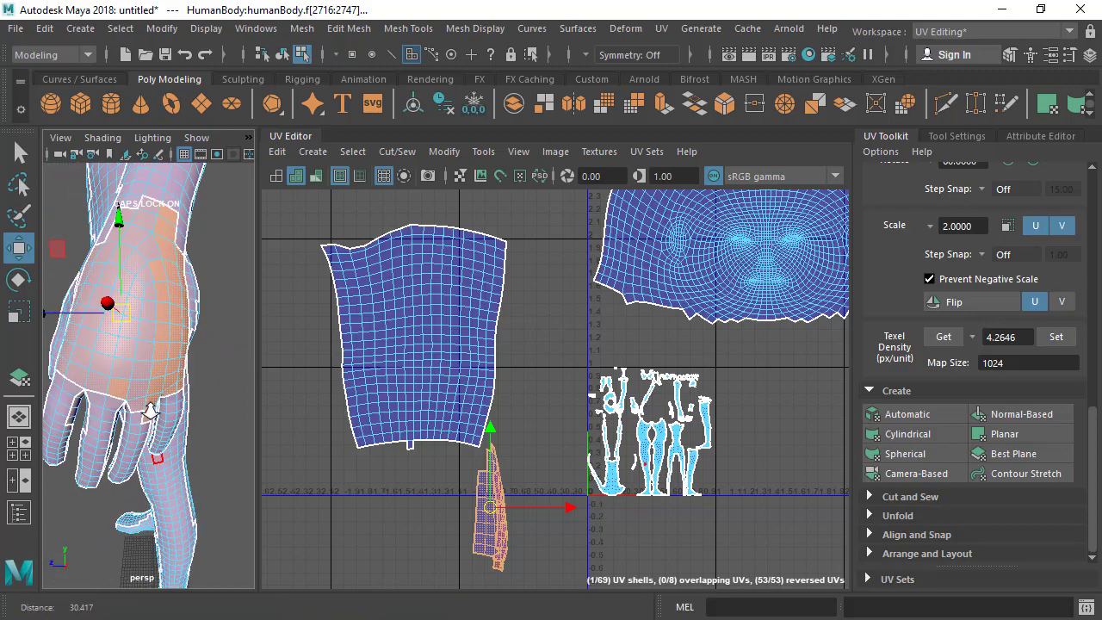
alt+drag(155, 417, 198, 430)
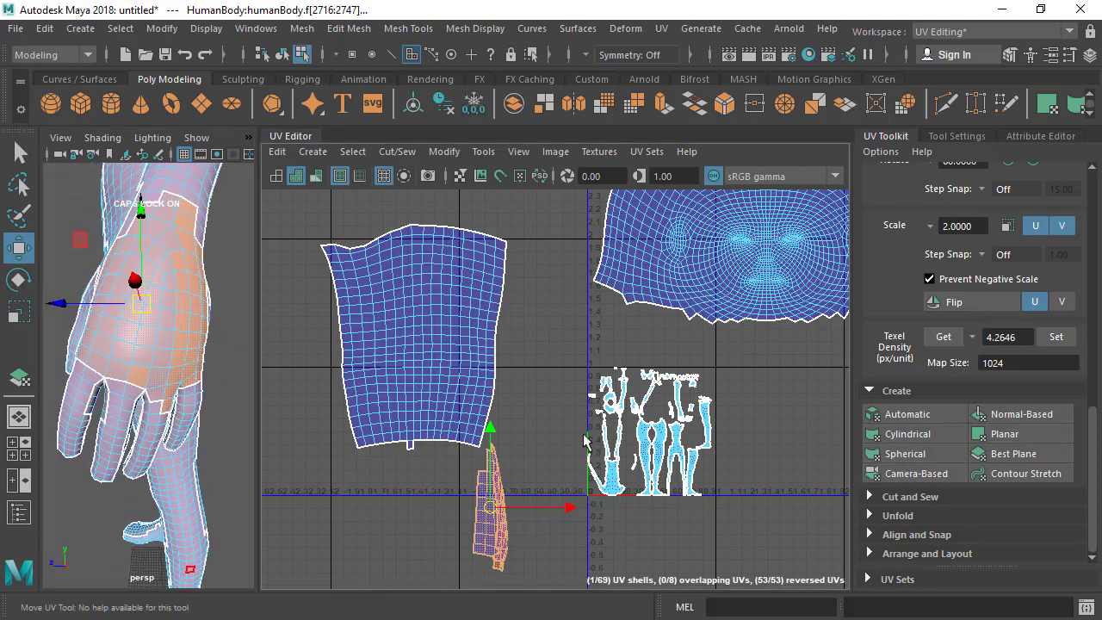
scroll(587, 443, down, 1)
alt+middle_drag(589, 437, 600, 390)
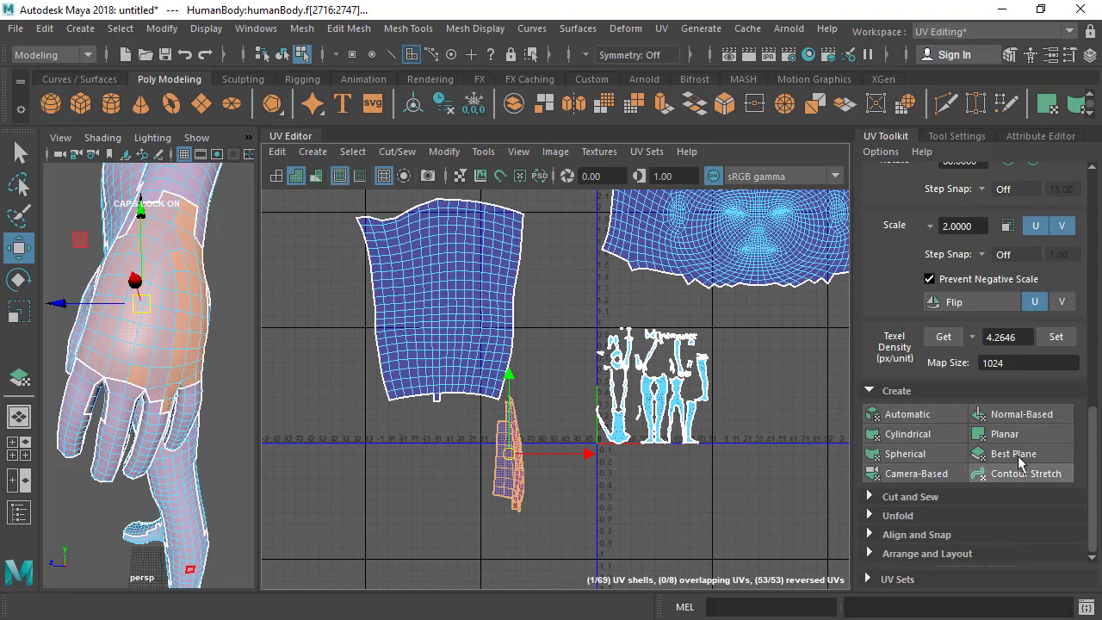
alt+right_drag(122, 395, 93, 364)
alt+drag(93, 364, 246, 366)
alt+middle_drag(202, 366, 260, 448)
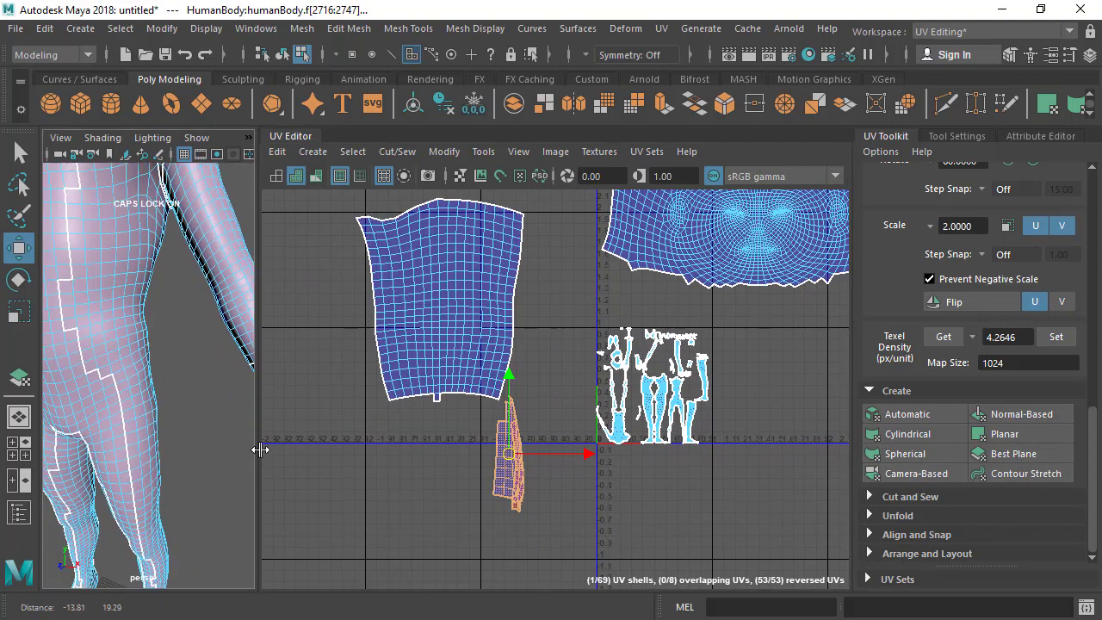
alt+middle_drag(150, 336, 169, 338)
key(a)
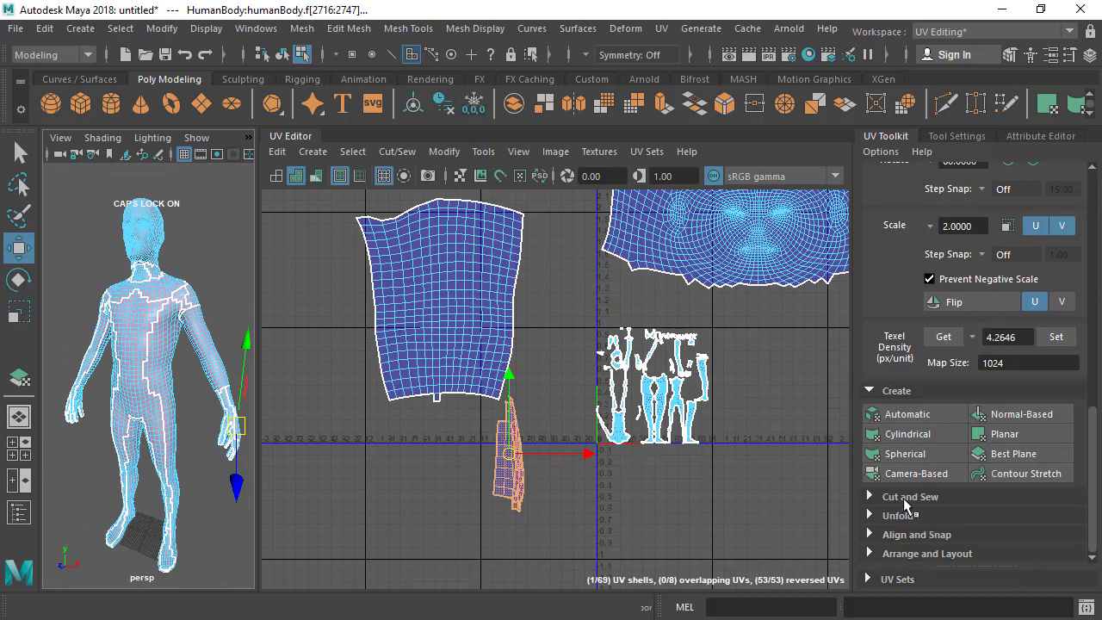
Step: Show the Cut and Sew commands and cut the outermost single-leg shell along a row of edges across its upper part
click(905, 497)
scroll(912, 465, down, 2)
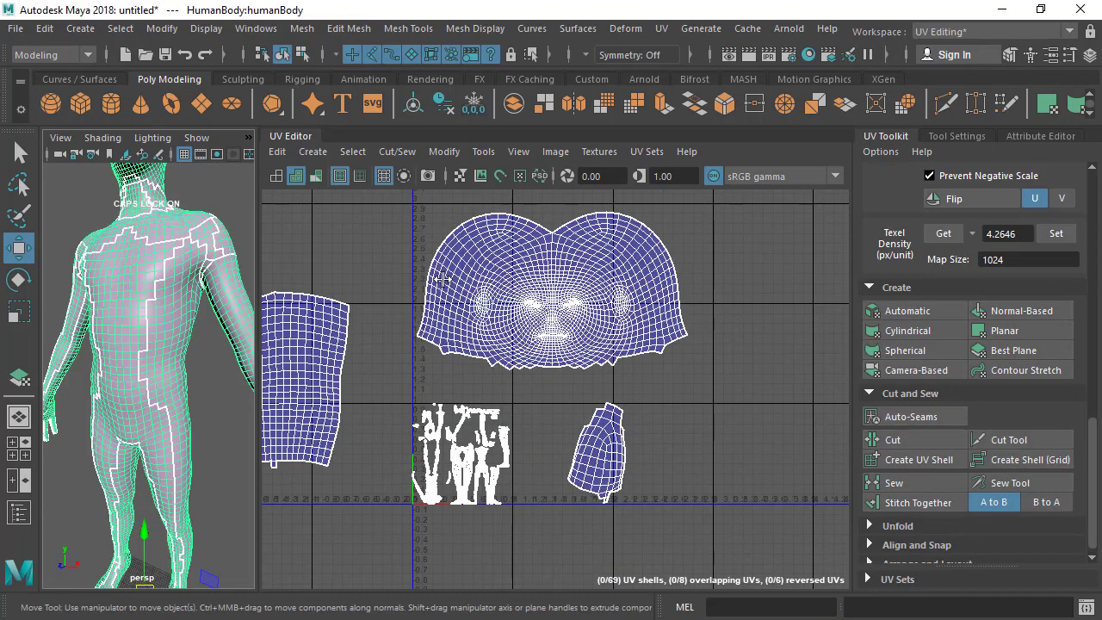
scroll(477, 463, up, 5)
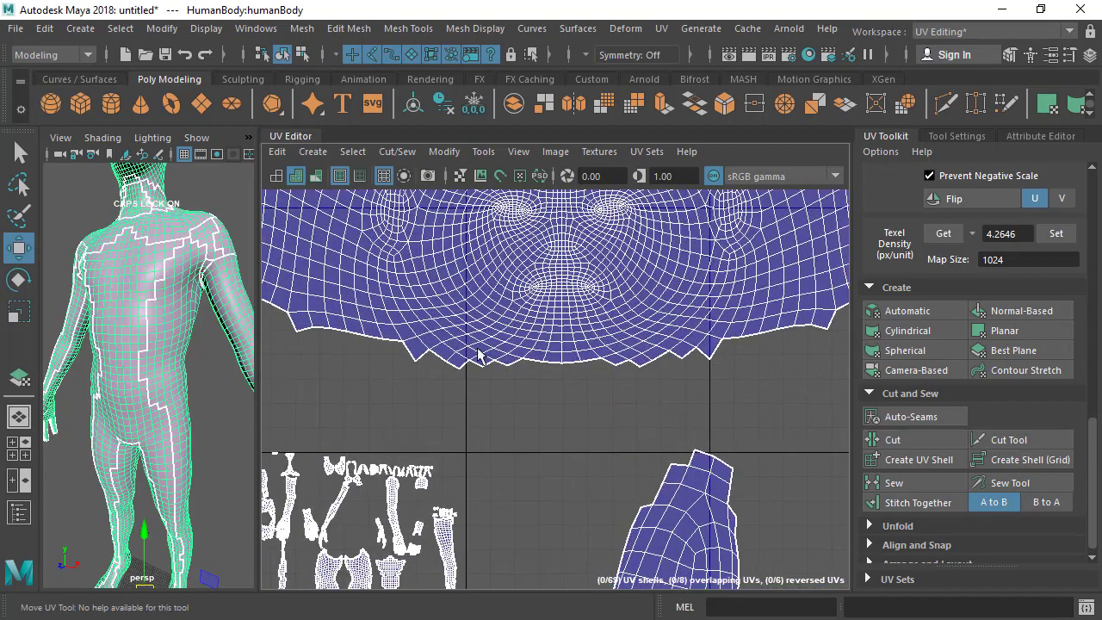
scroll(479, 352, up, 5)
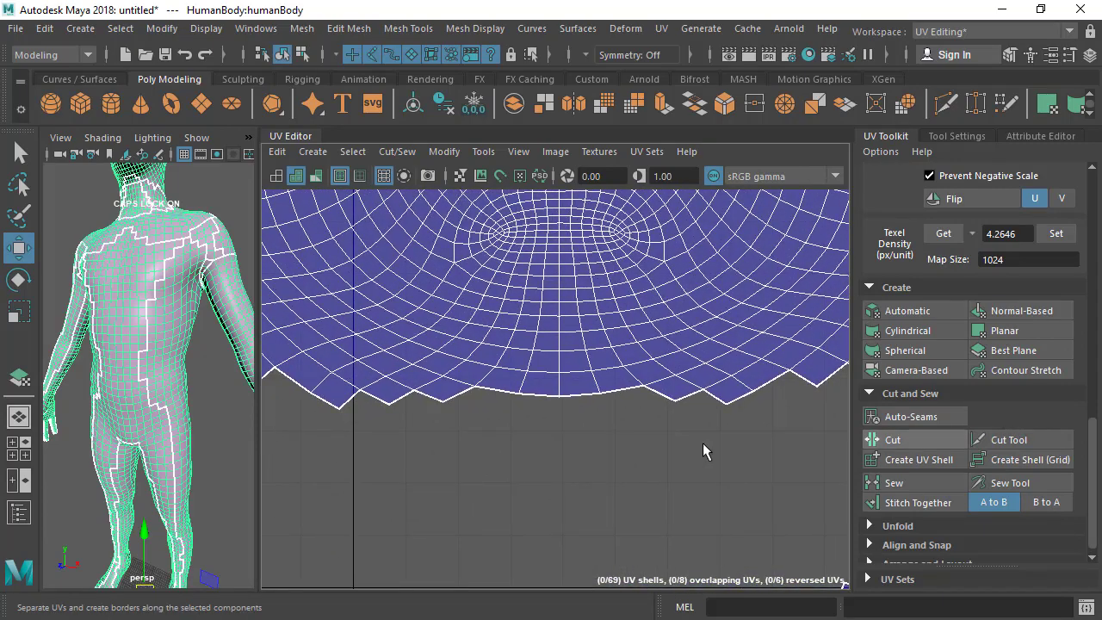
scroll(542, 338, up, 1)
alt+middle_drag(547, 401, 519, 427)
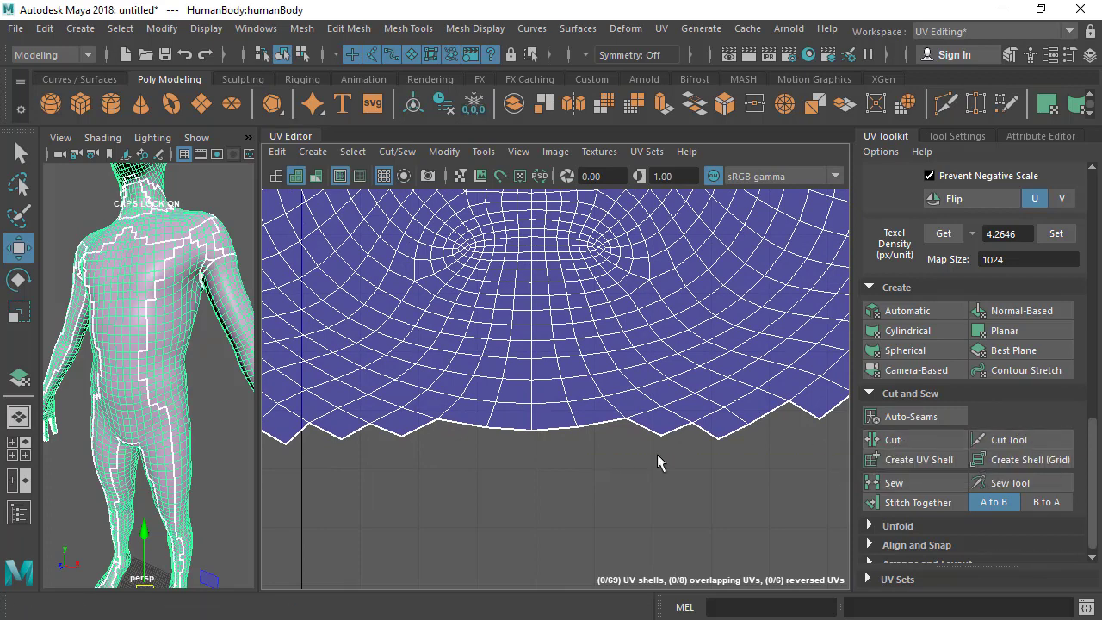
scroll(534, 426, up, 1)
right_drag(528, 364, 527, 316)
right_drag(527, 315, 528, 316)
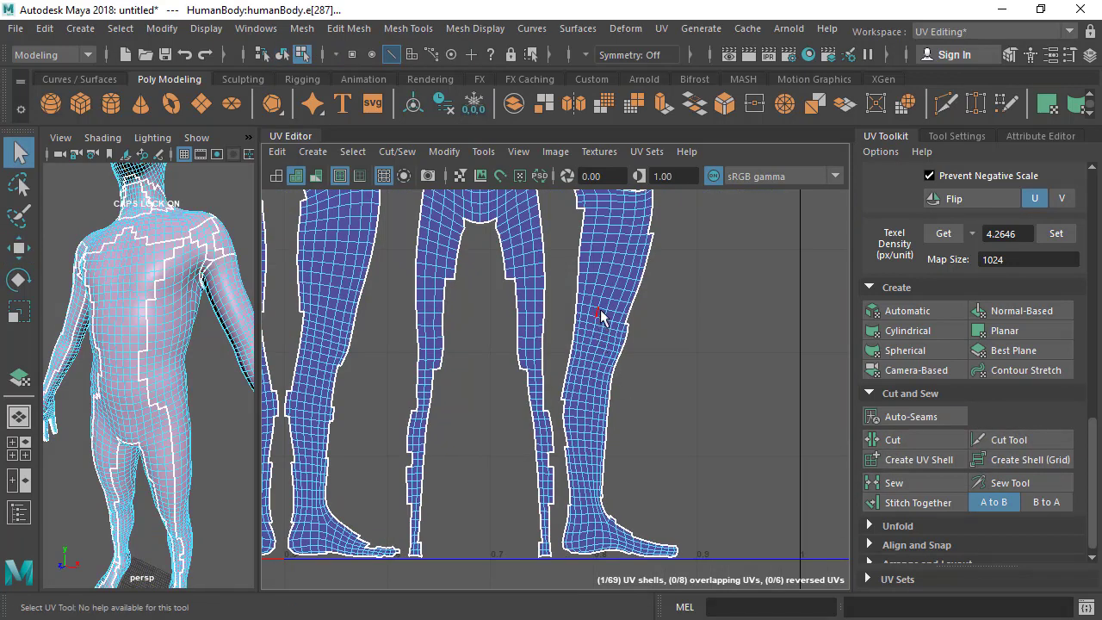
click(901, 440)
alt+middle_drag(593, 376, 551, 350)
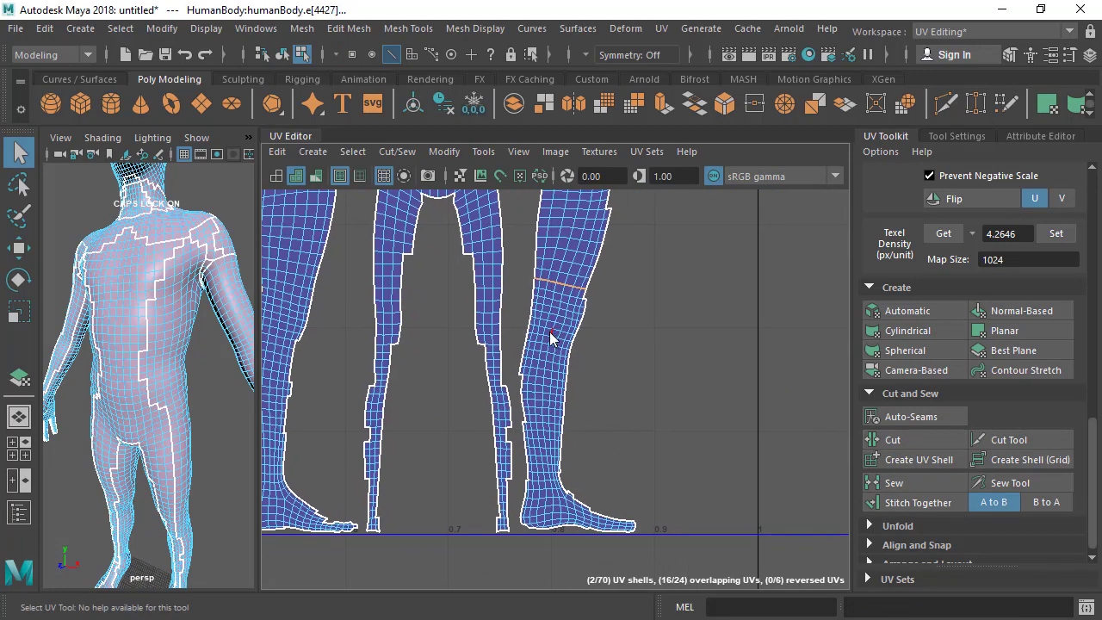
Step: Select the separated lower-leg shell, move it aside to test the cut, and undo the move
right_drag(550, 331, 498, 313)
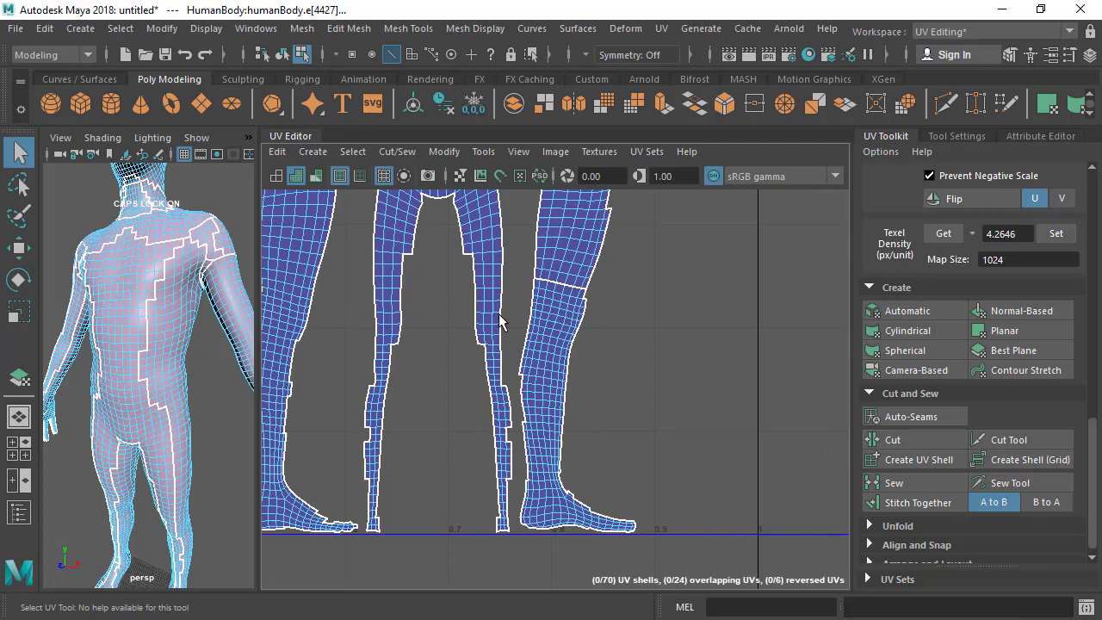
click(547, 354)
scroll(568, 517, down, 2)
key(w)
drag(571, 405, 619, 444)
key(ctrl+z)
scroll(421, 292, down, 2)
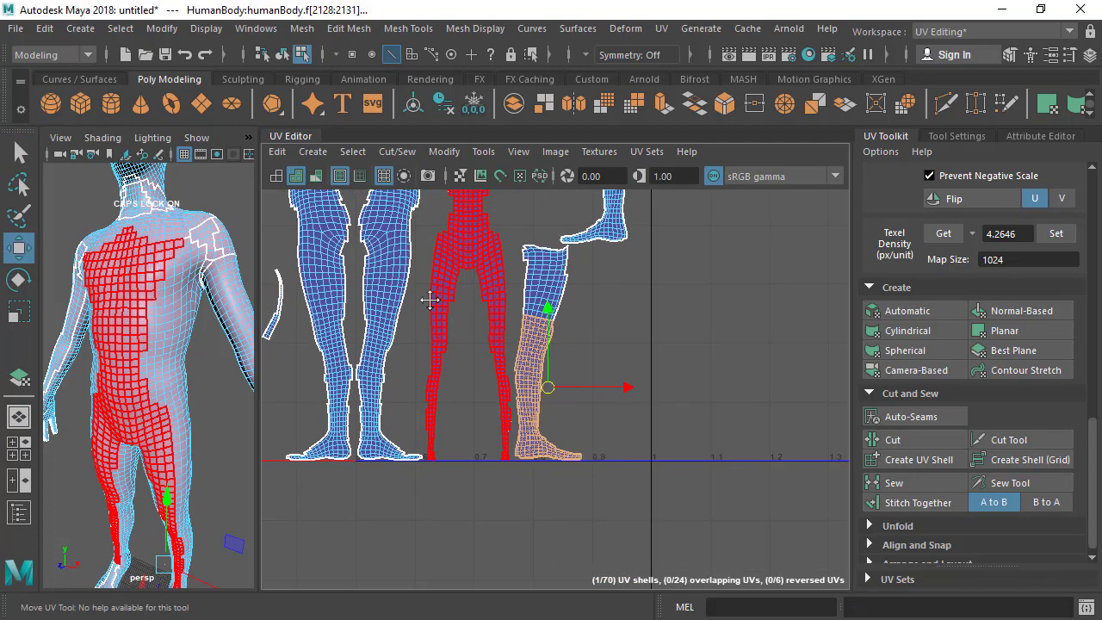
Step: Activate the Cut Tool for working on the leg shell above the new cut
alt+middle_drag(428, 298, 489, 320)
alt+drag(93, 335, 195, 308)
scroll(607, 327, up, 3)
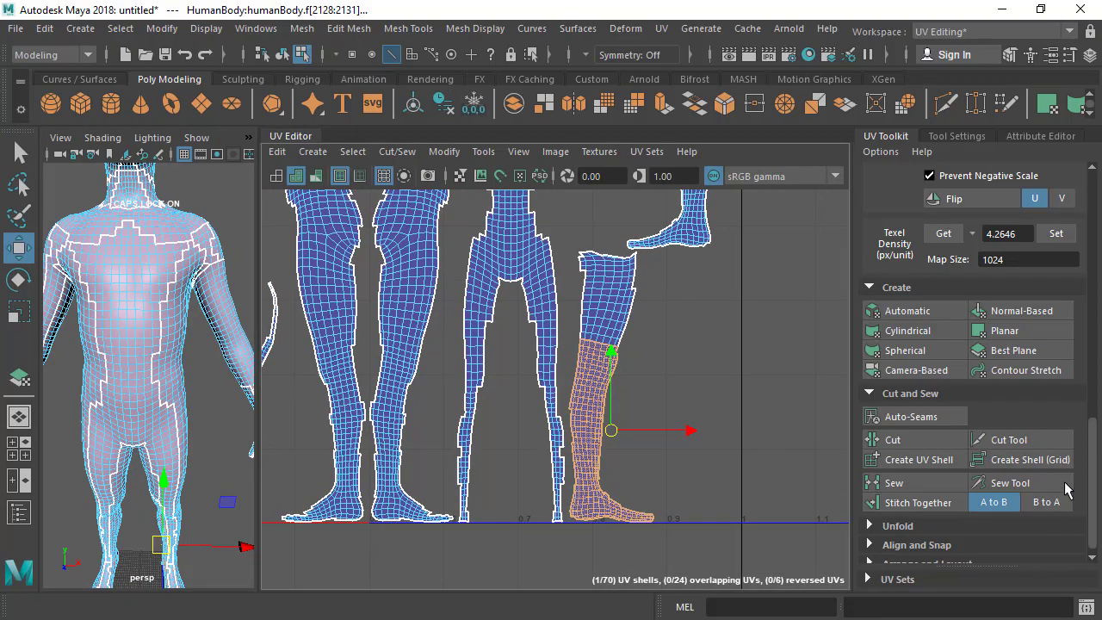
scroll(645, 384, up, 3)
scroll(533, 353, up, 1)
right_drag(582, 276, 664, 276)
scroll(609, 301, up, 3)
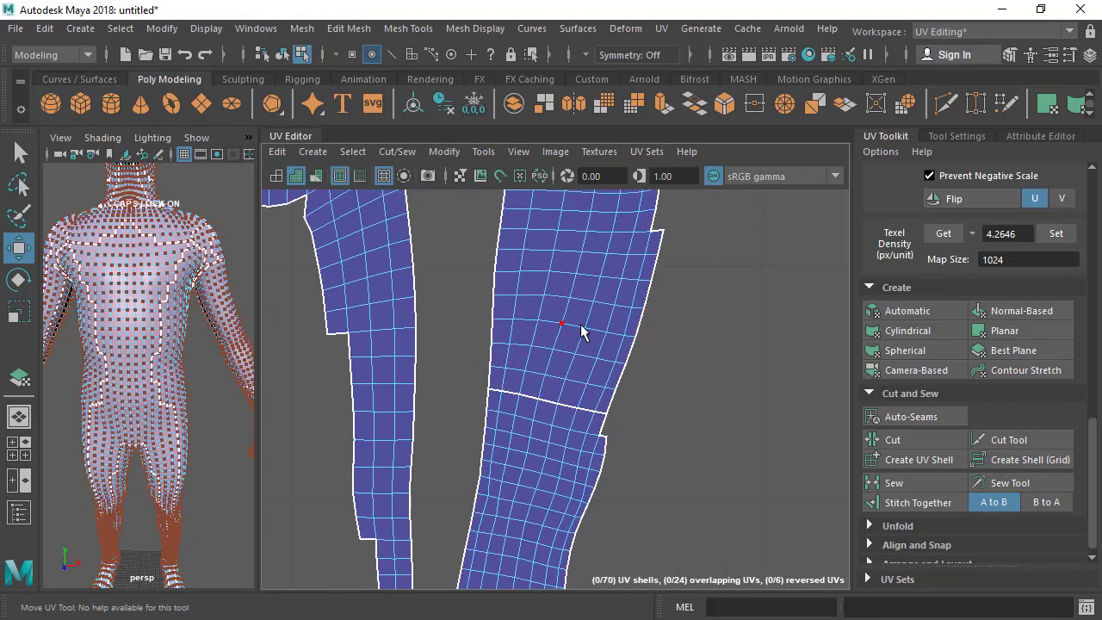
click(1009, 441)
scroll(571, 322, up, 1)
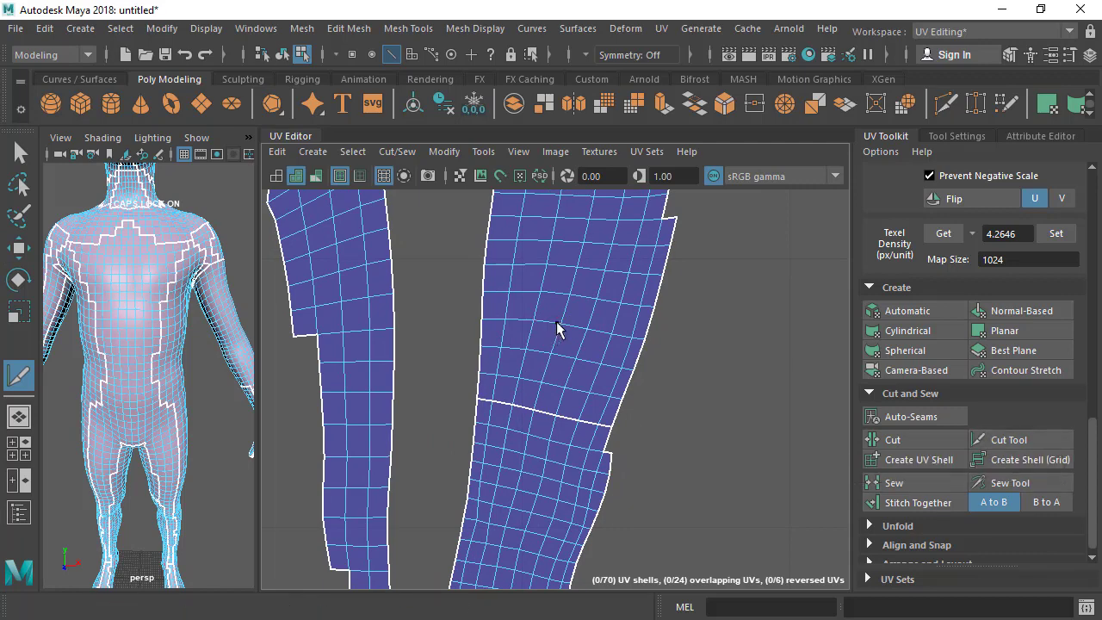
scroll(561, 327, up, 1)
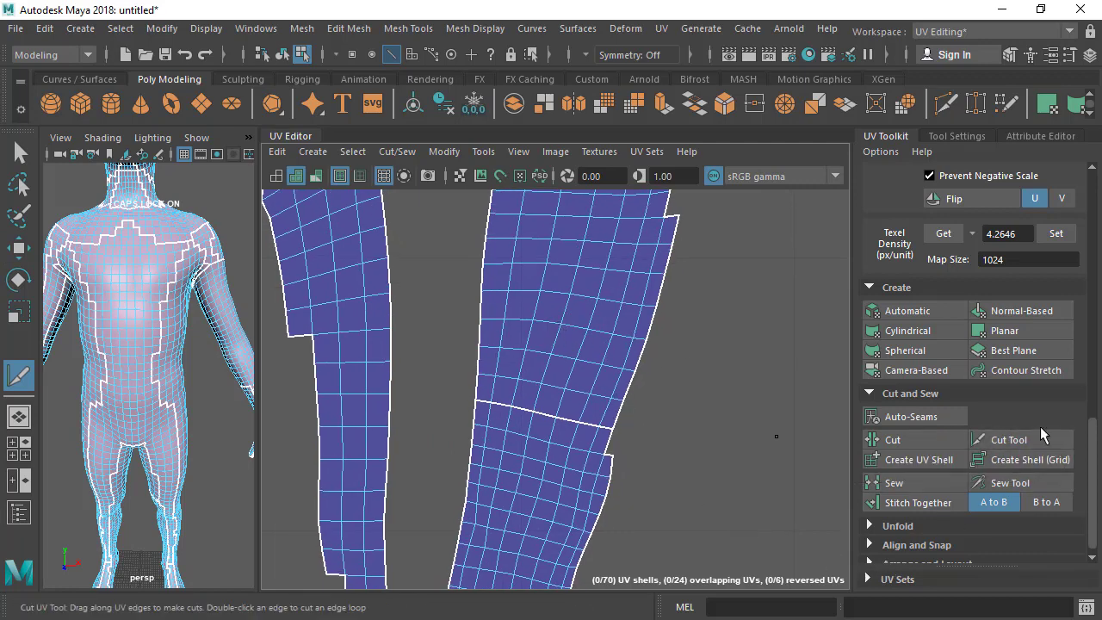
scroll(625, 338, down, 1)
alt+middle_drag(610, 363, 606, 415)
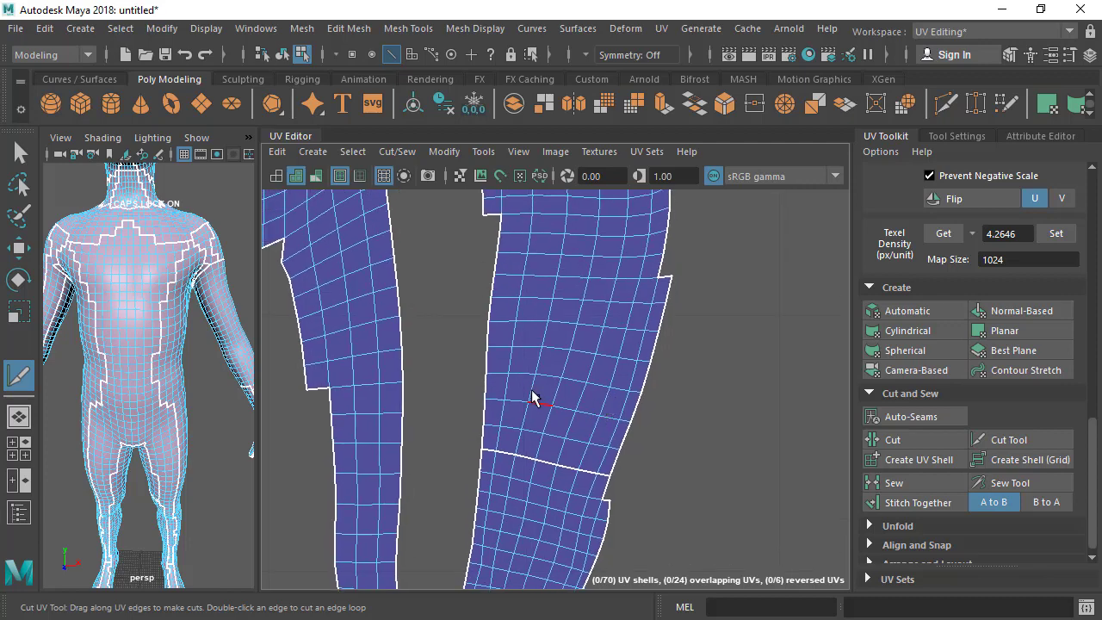
Step: Try cutting the upper-leg shell with the Cut Tool along a full crosswise loop, a partial crosswise line and a lengthwise line, undoing each cut
double_click(500, 350)
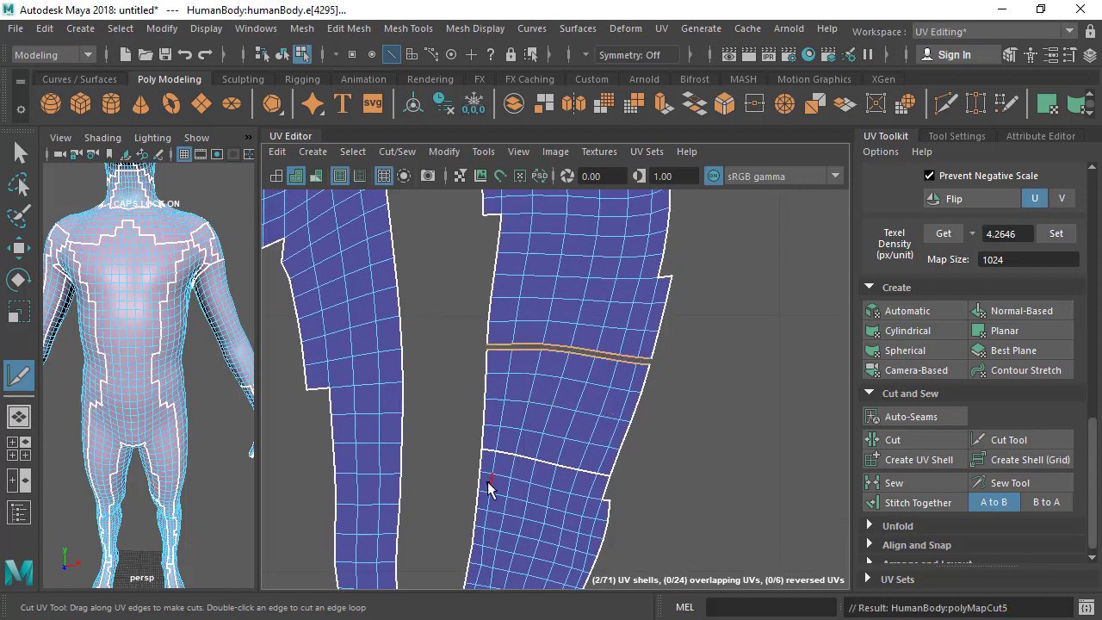
key(ctrl+z)
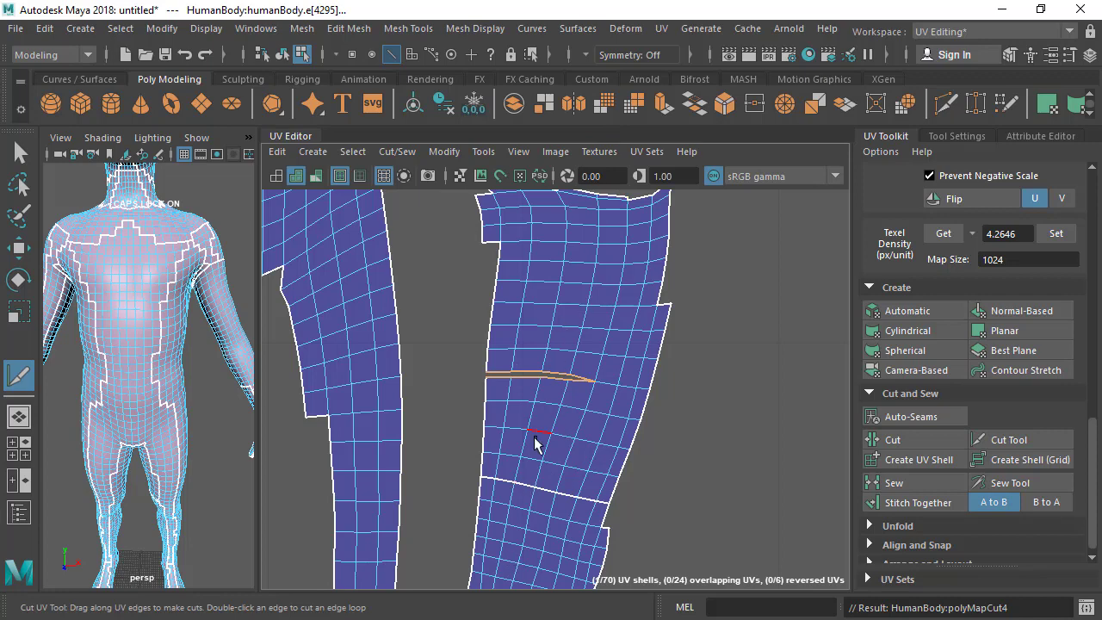
key(ctrl+z)
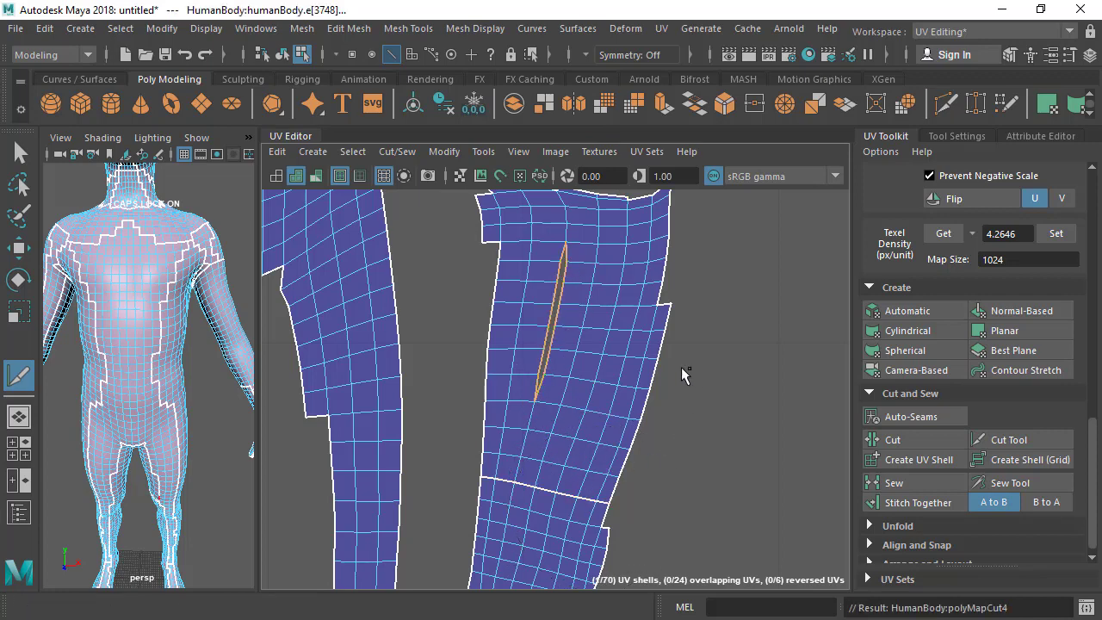
scroll(684, 376, down, 1)
key(ctrl+z)
alt+middle_drag(514, 402, 521, 408)
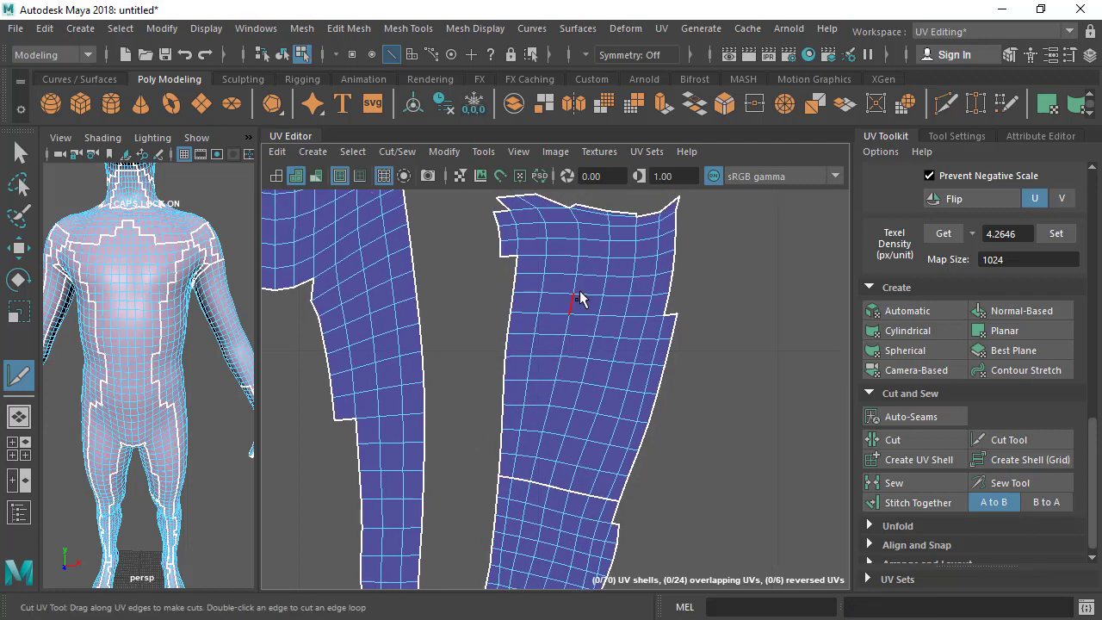
Step: Try one more lengthwise cut down the middle of the upper-leg shell with the Cut Tool, and undo it
drag(572, 301, 538, 438)
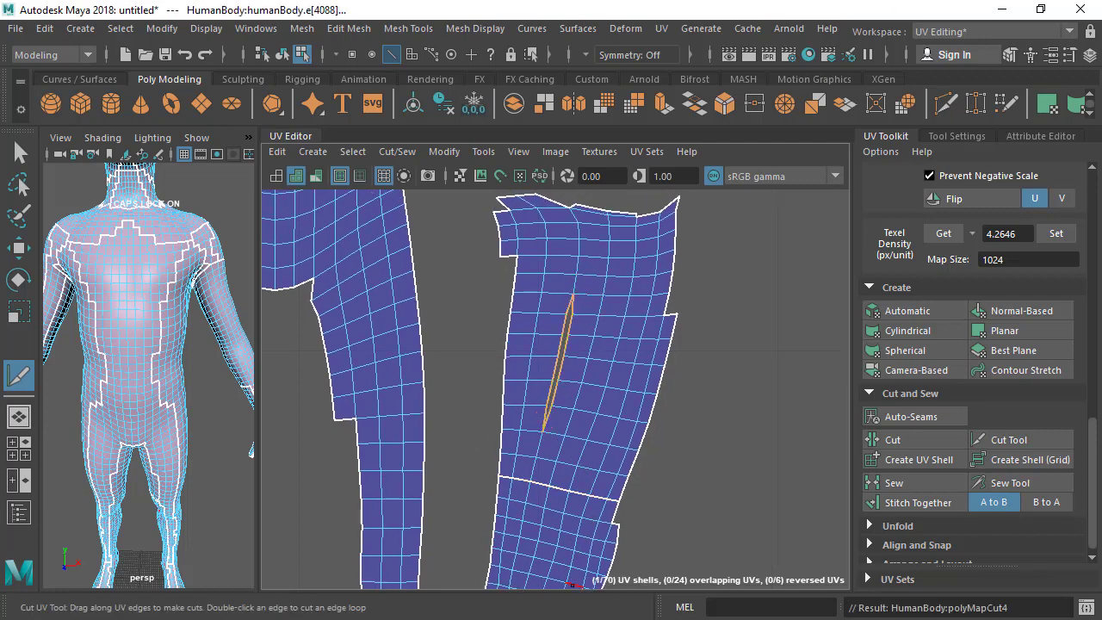
key(ctrl+z)
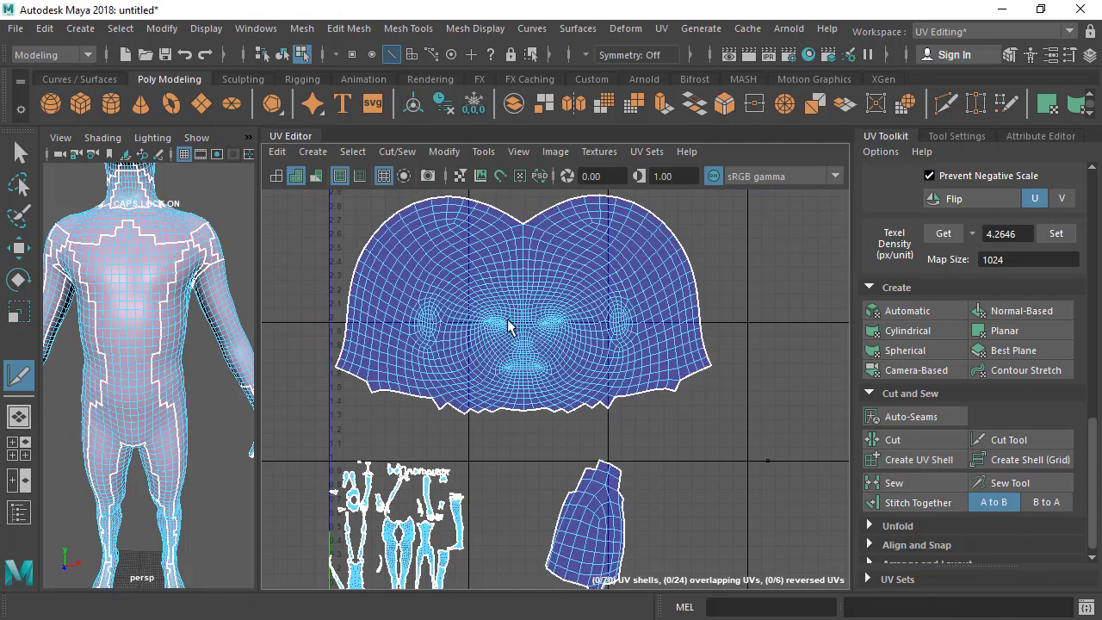
Step: Select a ring of ear faces on the head shell and grow the selection to cover the whole ear area
scroll(492, 376, up, 3)
alt+middle_drag(573, 392, 568, 318)
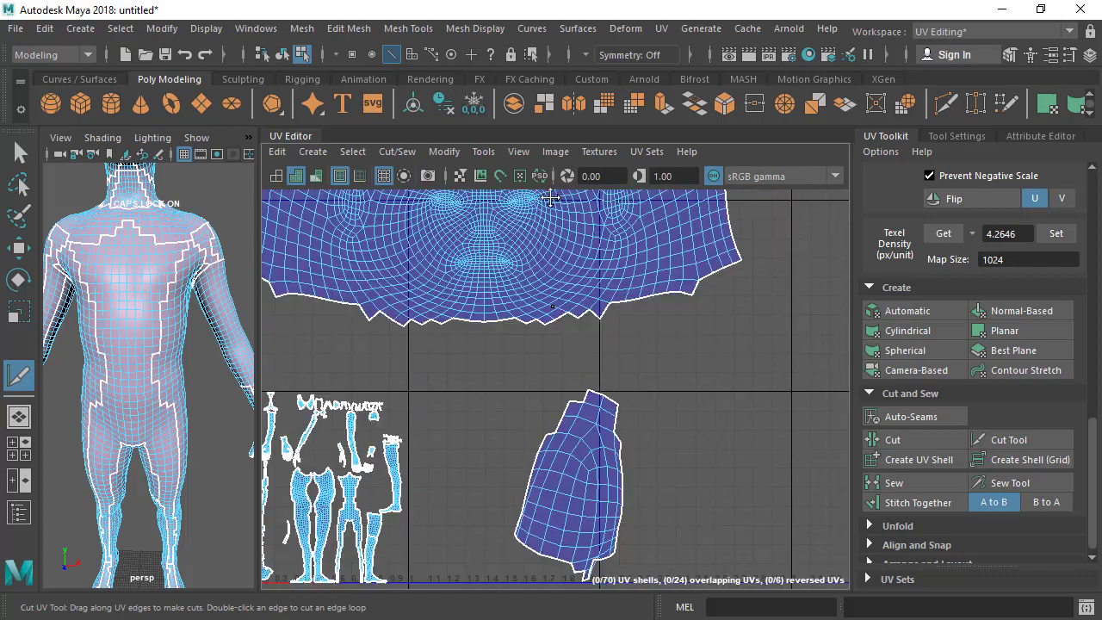
alt+right_drag(568, 318, 620, 344)
key(q)
right_drag(599, 284, 599, 331)
click(599, 284)
shift+double_click(600, 291)
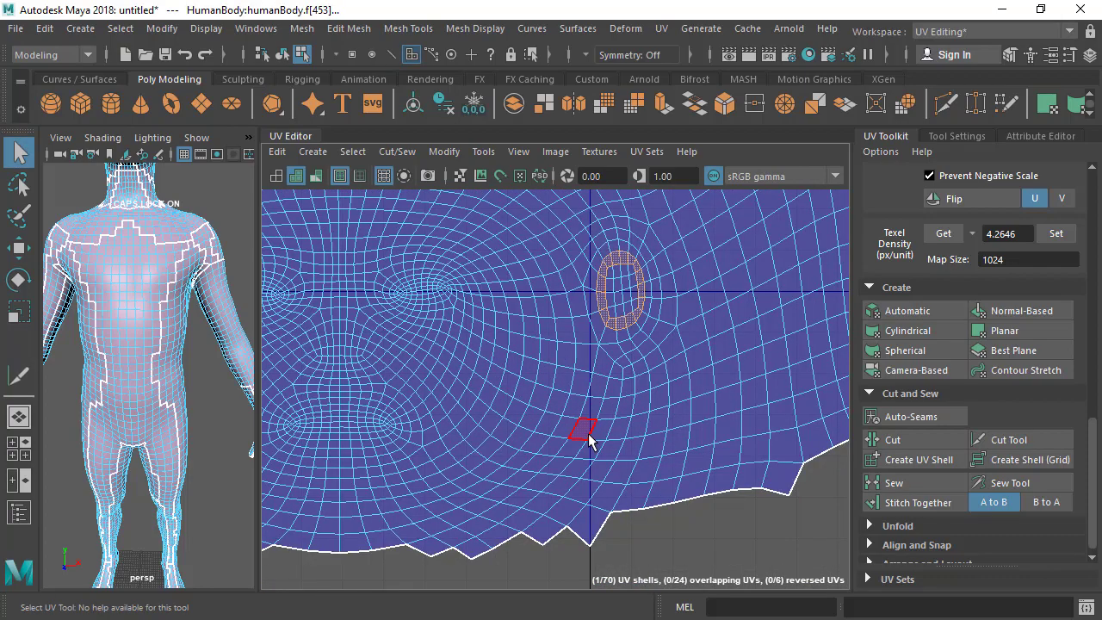
key(shift+period)
key(shift+period)
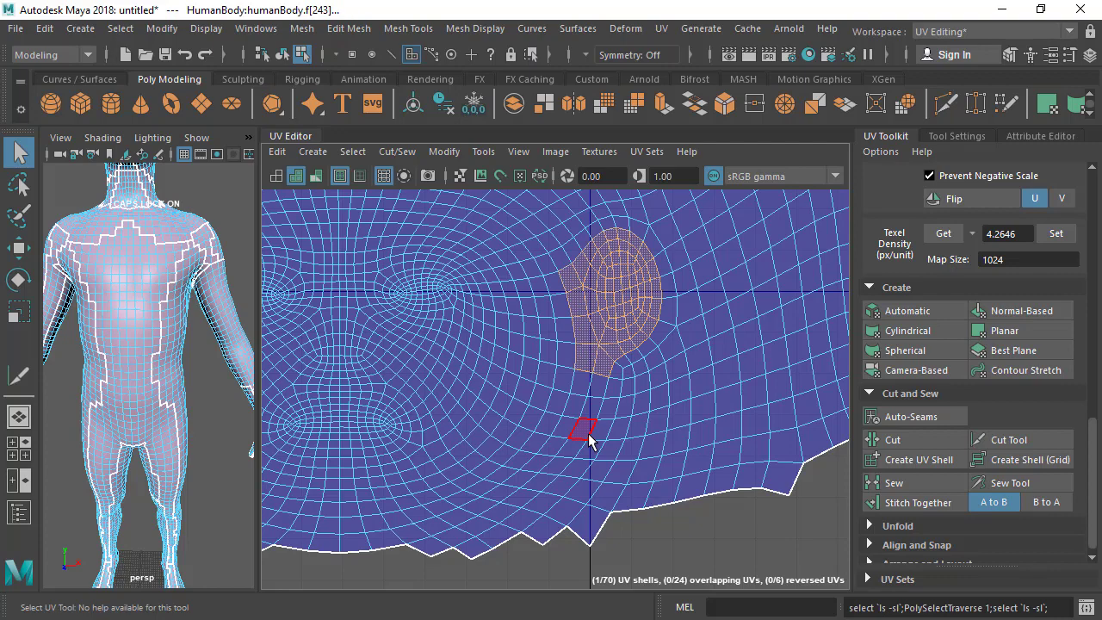
scroll(742, 336, down, 2)
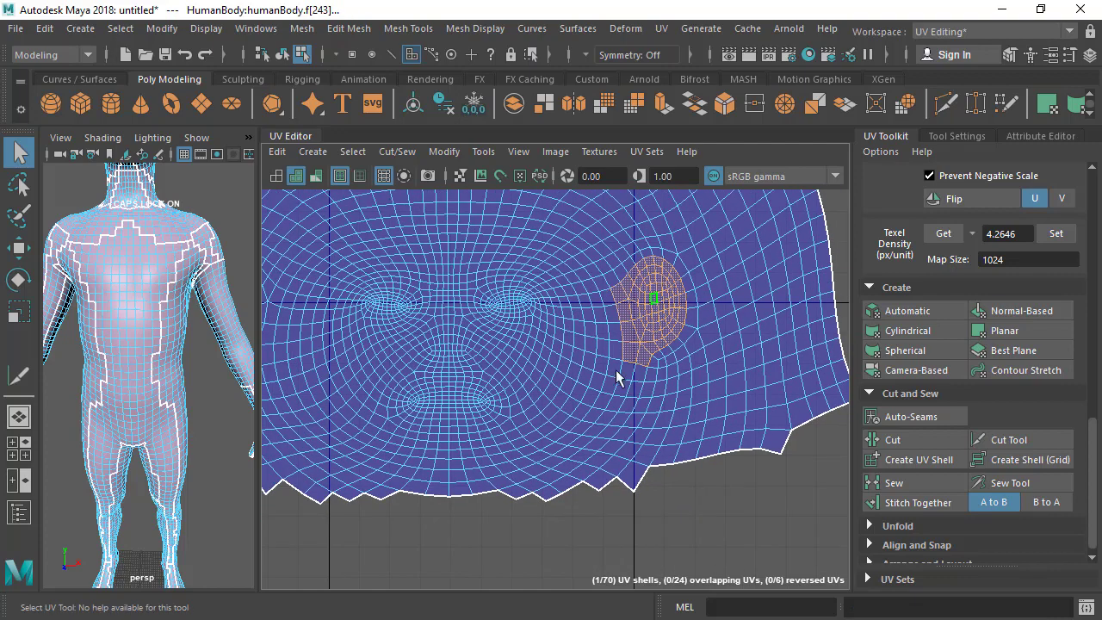
scroll(699, 484, down, 2)
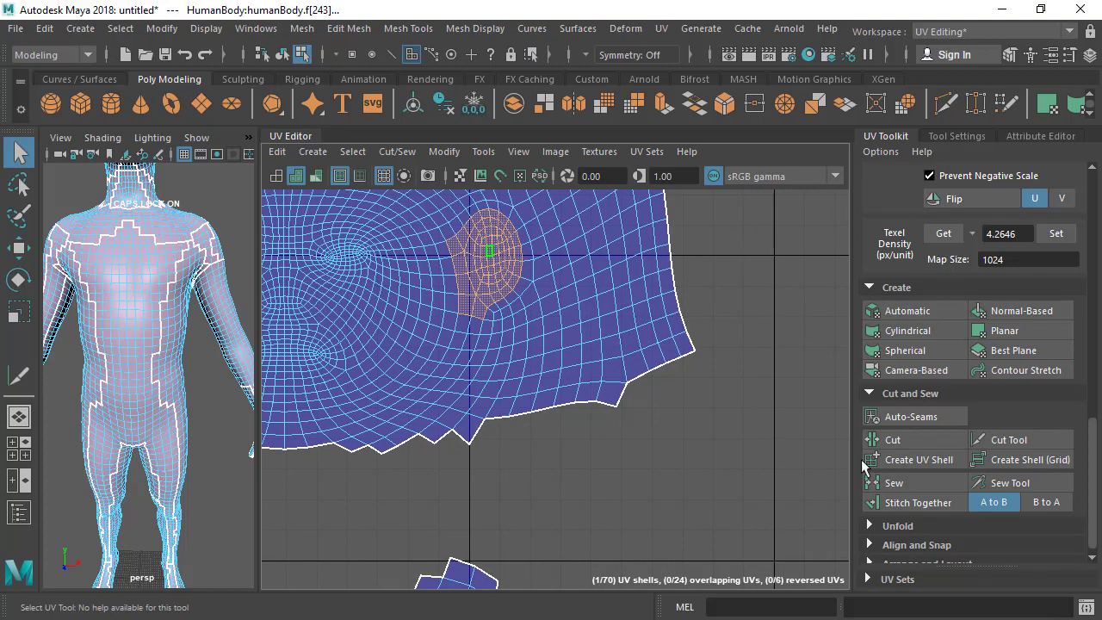
Step: Create a separate UV shell from the selected ear faces and move it sideways, clear of the head shell
click(915, 459)
key(w)
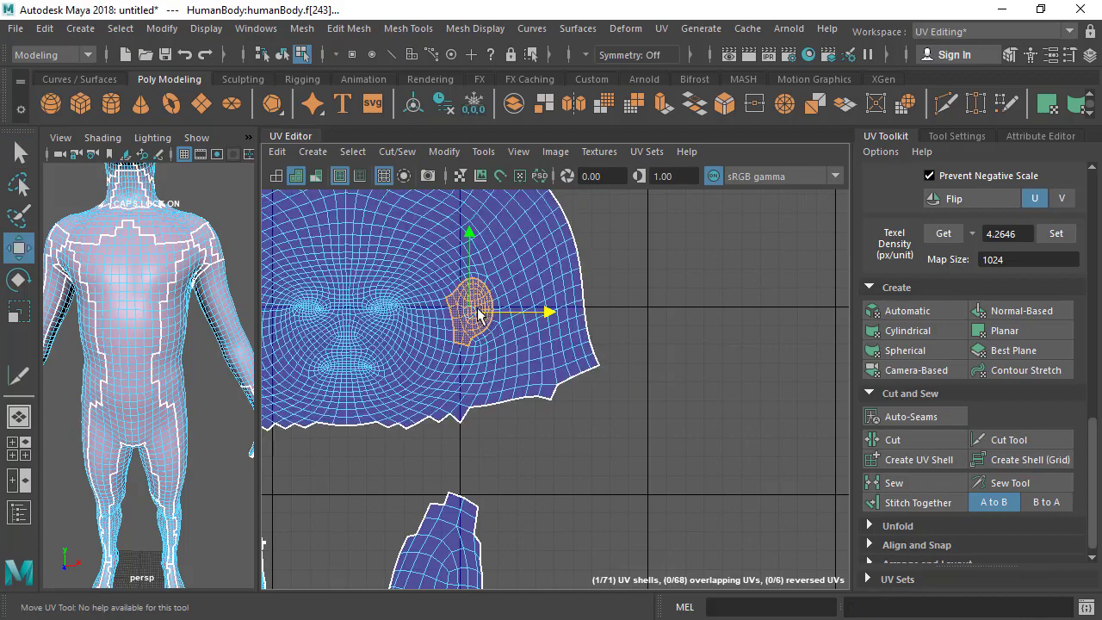
drag(478, 313, 692, 311)
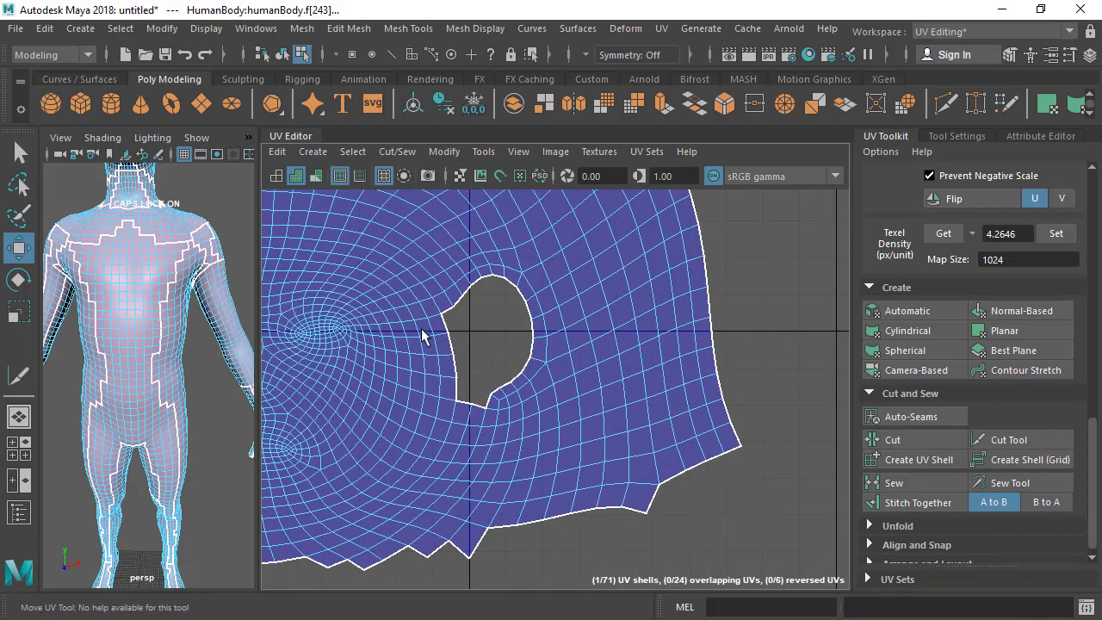
click(917, 502)
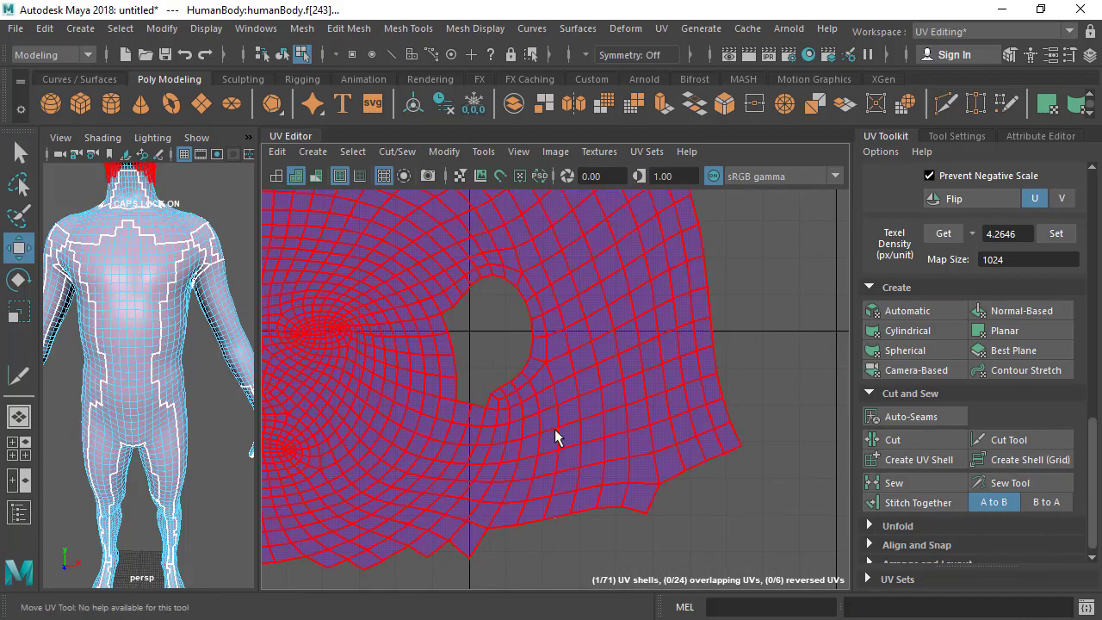
alt+right_drag(559, 400, 467, 376)
alt+middle_drag(467, 377, 483, 399)
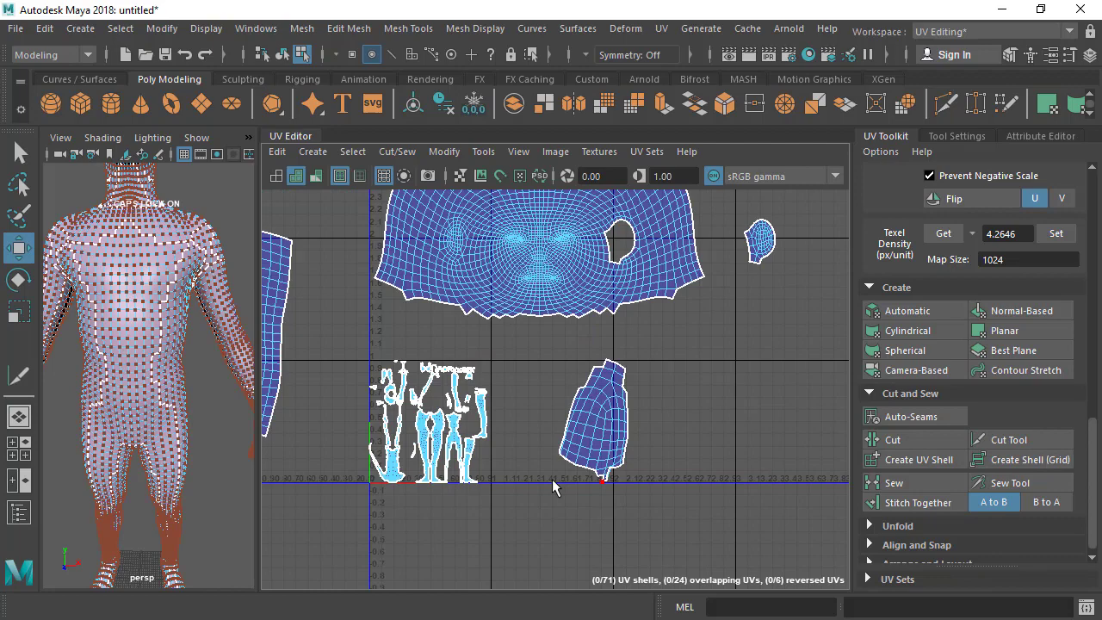
alt+middle_drag(554, 487, 586, 497)
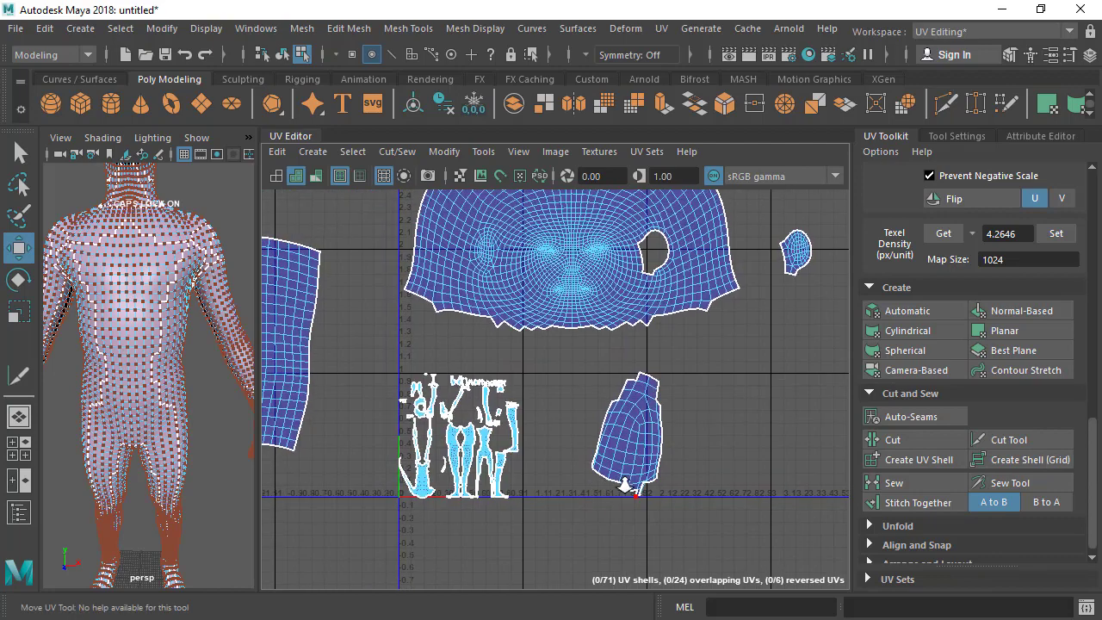
alt+right_drag(620, 486, 650, 483)
scroll(540, 416, up, 2)
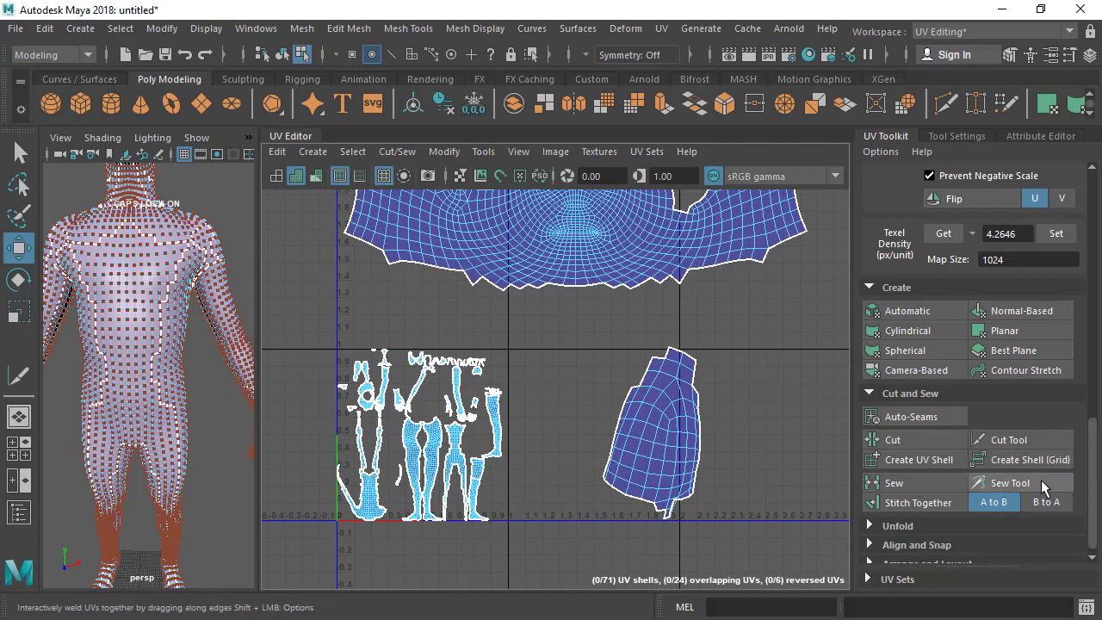
Step: Cut the large isolated shell below the head along a full crosswise edge loop in its lower half with the Cut Tool
alt+right_drag(594, 363, 672, 426)
alt+middle_drag(672, 426, 592, 478)
scroll(592, 480, up, 5)
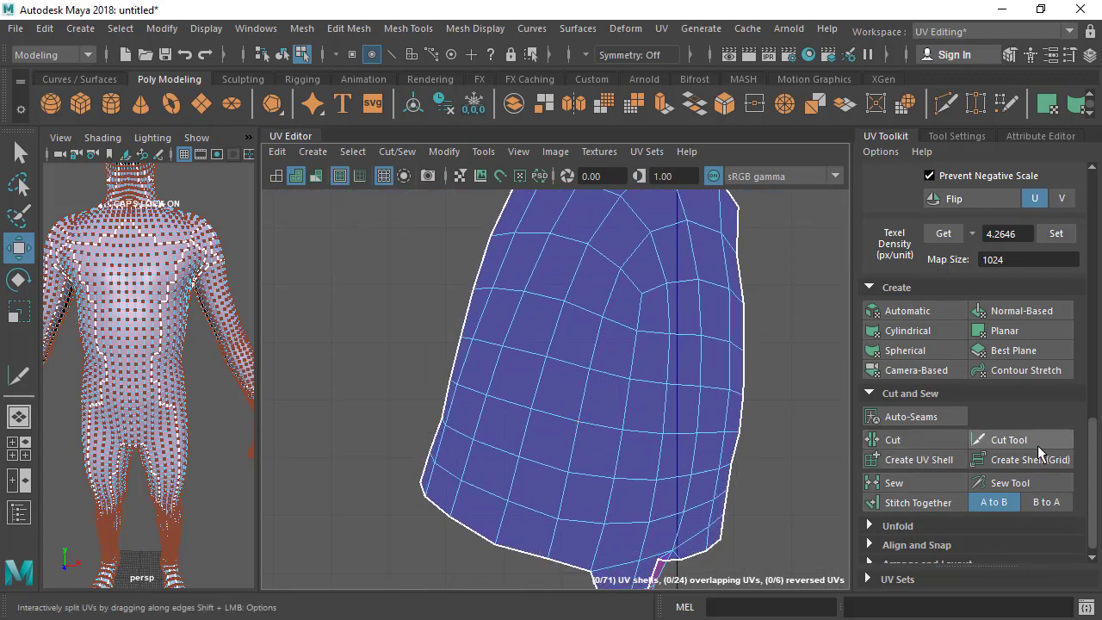
click(1007, 440)
double_click(516, 406)
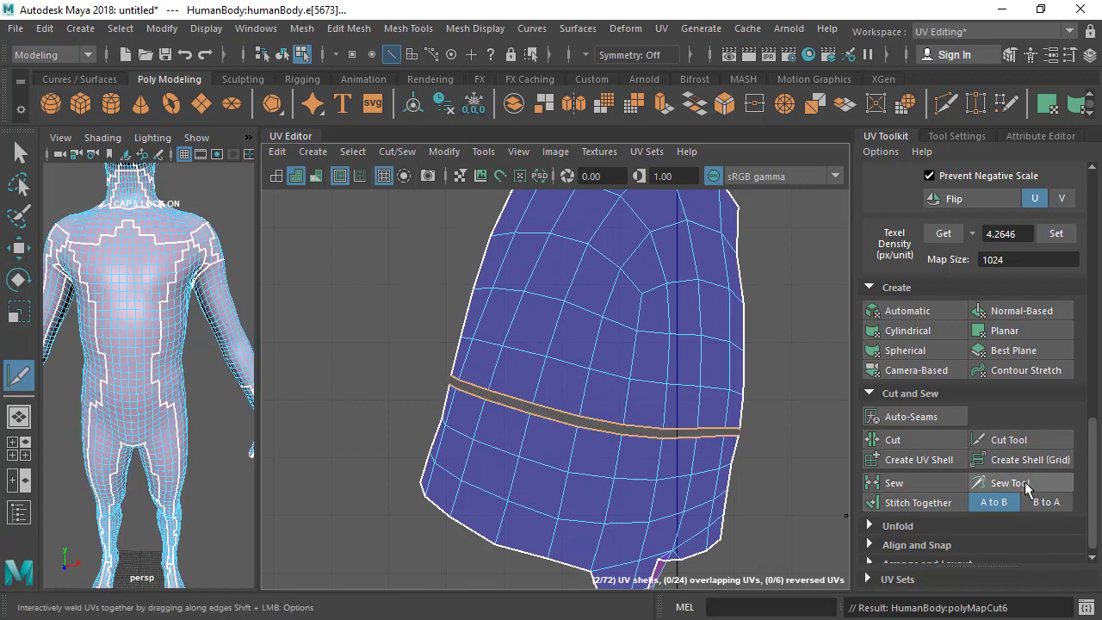
Step: Try sewing the crosswise cut closed along its whole length with the Sew Tool, and undo the sewing
click(1008, 482)
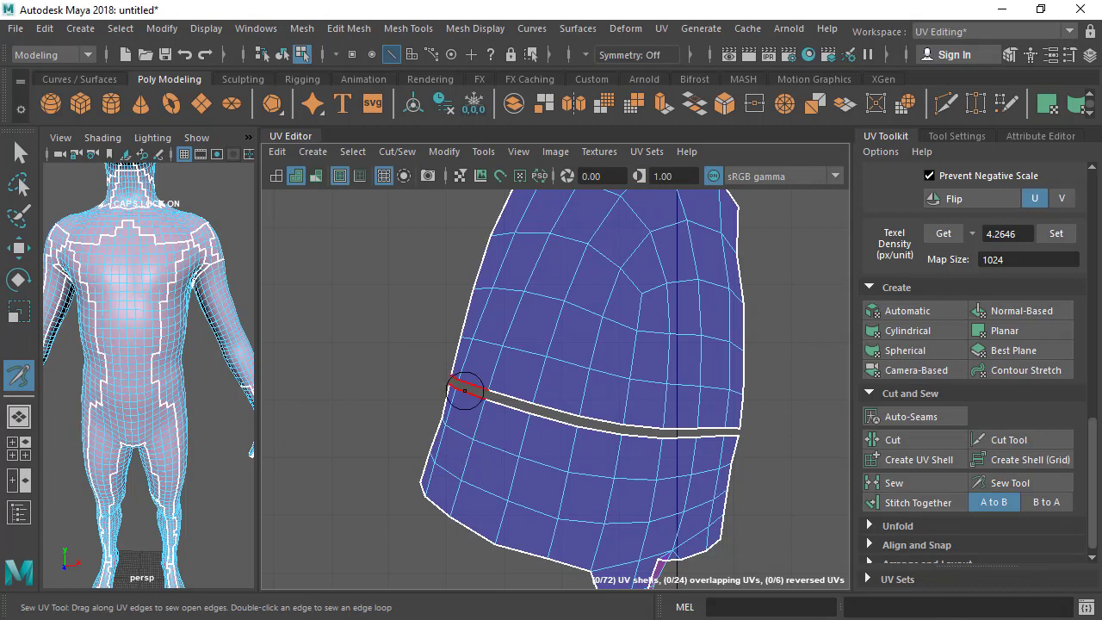
mouse_move(464, 391)
mouse_down()
mouse_move(619, 430)
mouse_move(767, 438)
mouse_up()
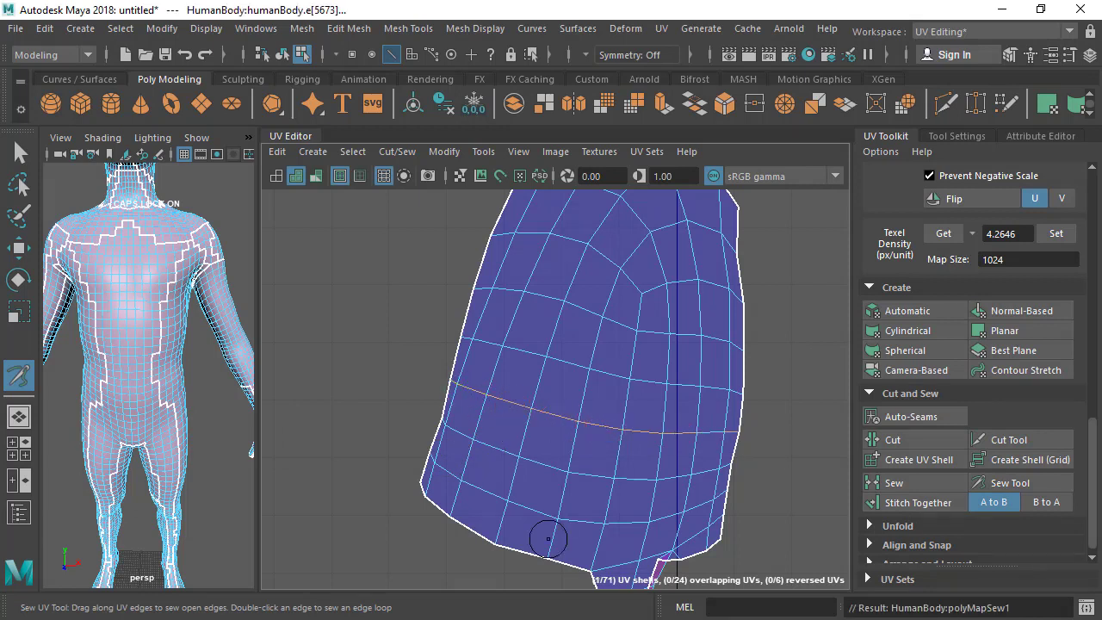
key(ctrl+z)
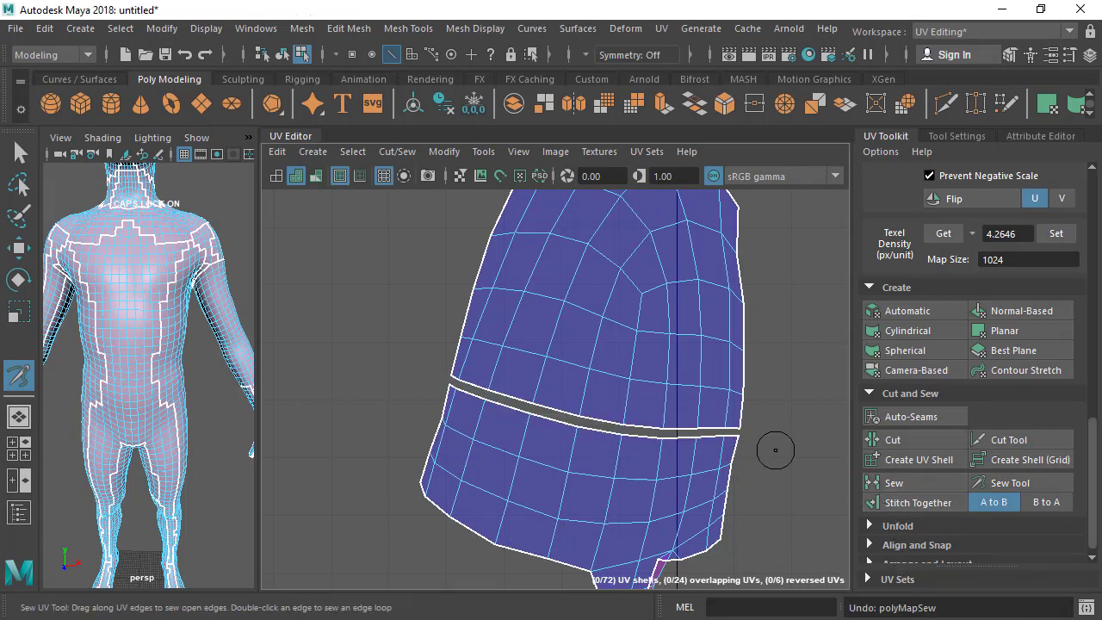
Step: Select all edges along the crosswise cut, try joining them with the Sew command, and undo it
key(q)
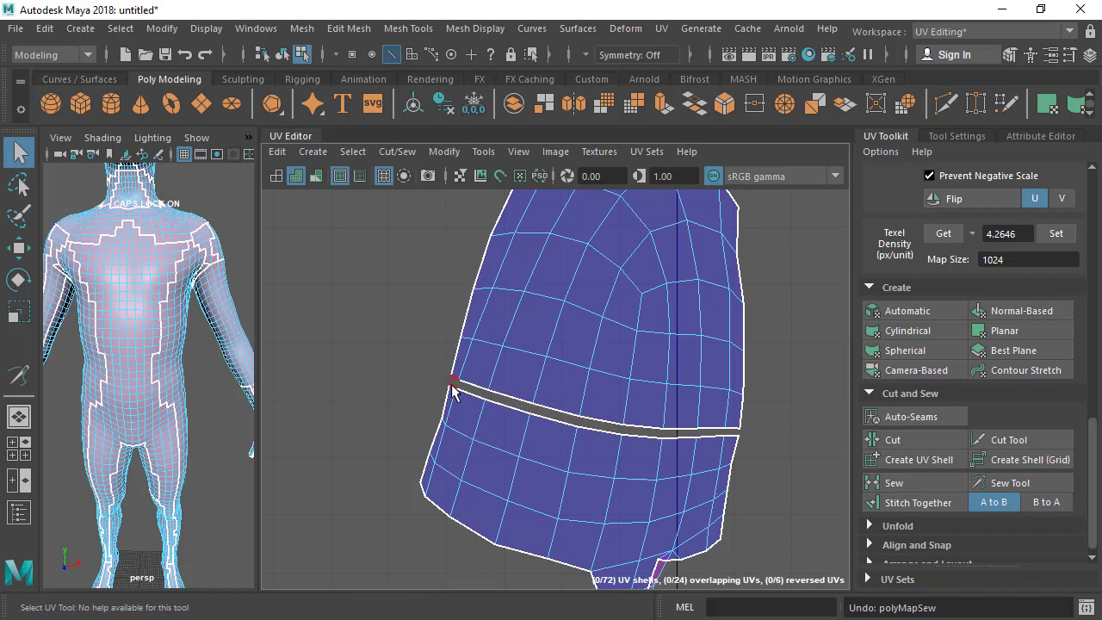
click(452, 384)
shift+double_click(733, 436)
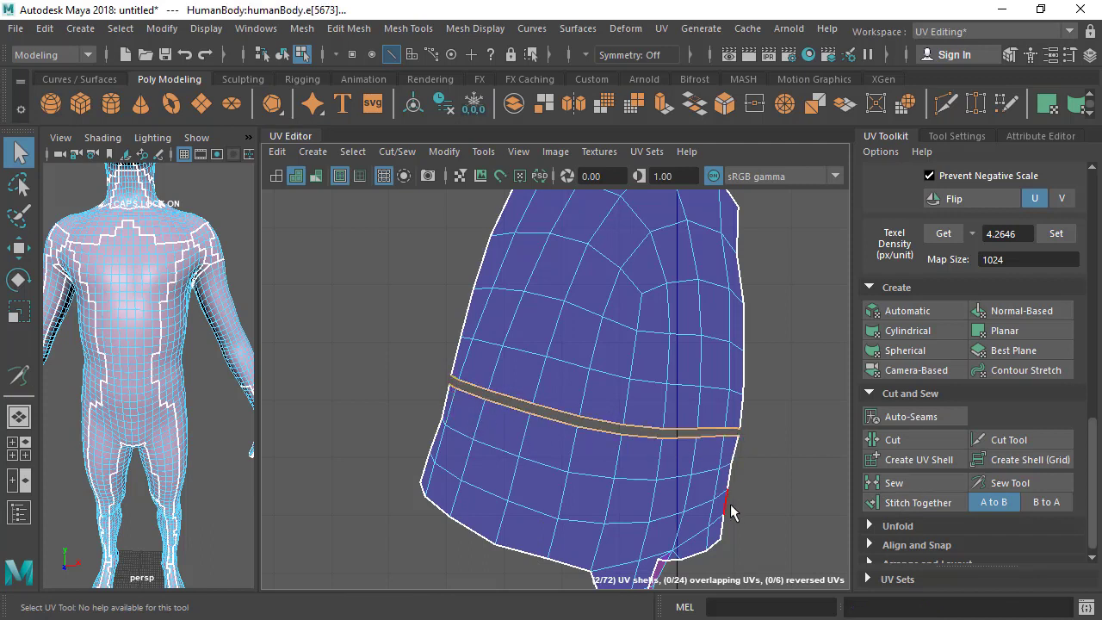
click(907, 486)
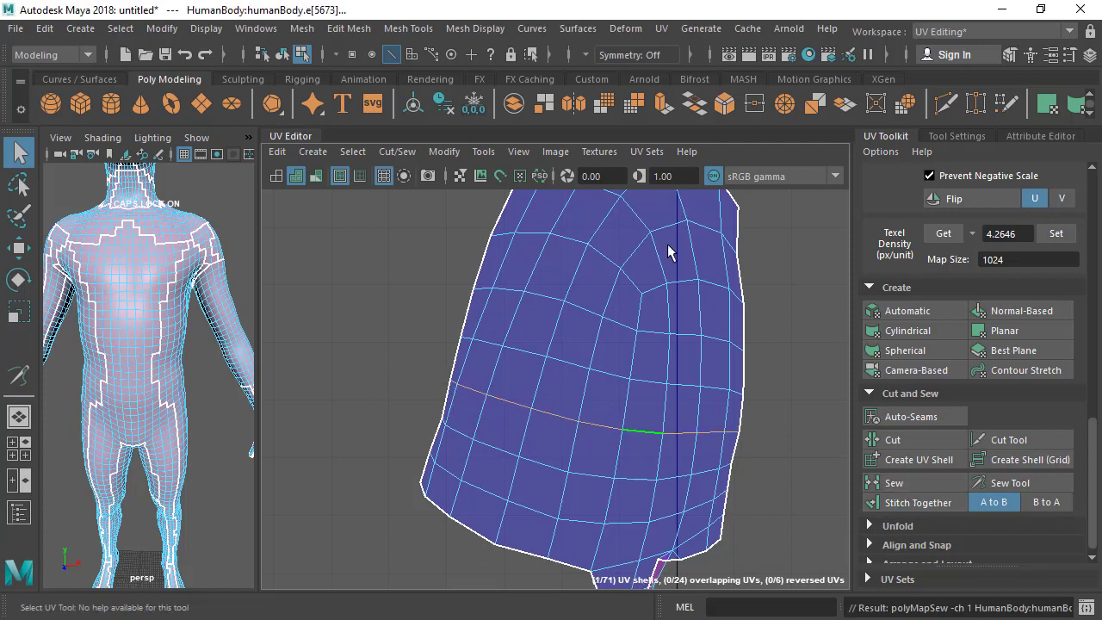
key(ctrl+z)
Step: Try Stitch Together on the selected cut edges with the A to B direction, and undo the stitch
alt+right_drag(627, 521, 517, 416)
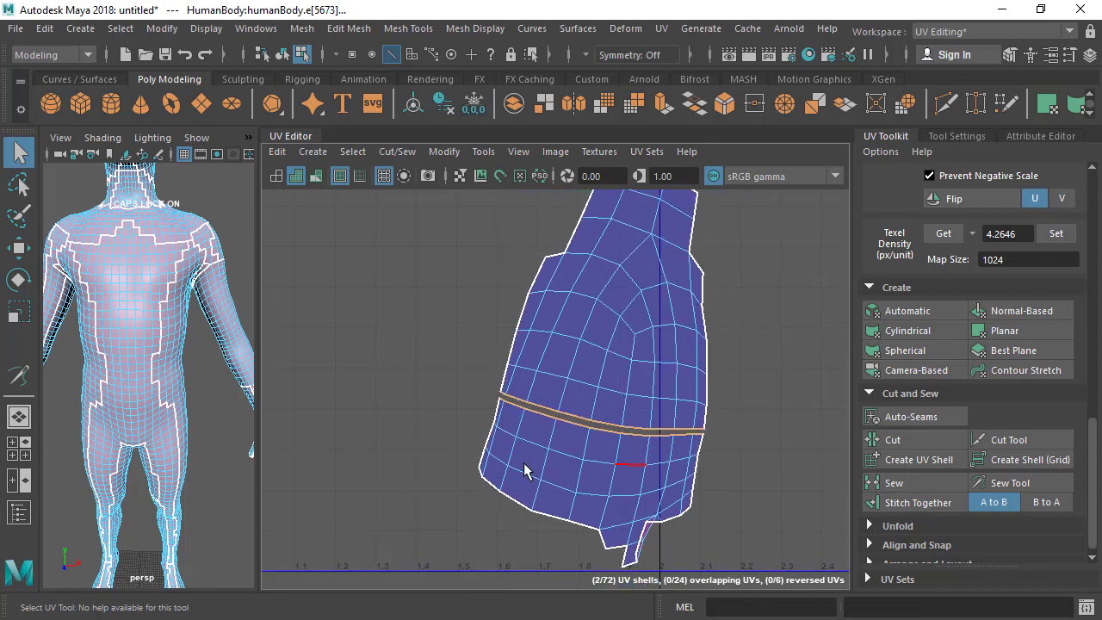
alt+middle_drag(527, 482, 518, 466)
alt+right_drag(525, 473, 546, 478)
click(917, 501)
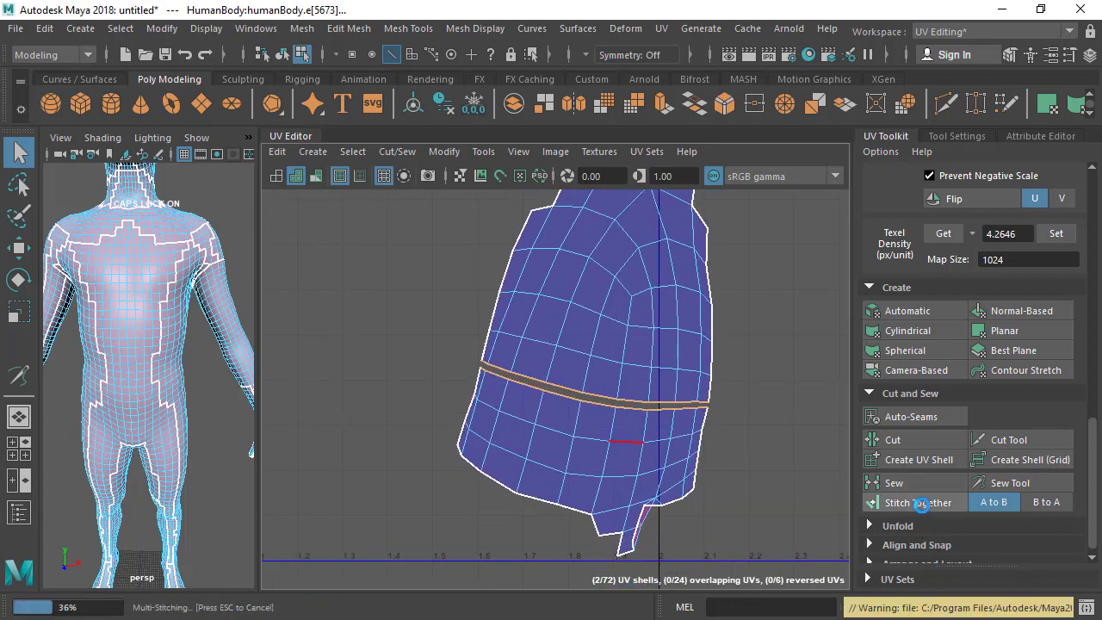
key(ctrl+z)
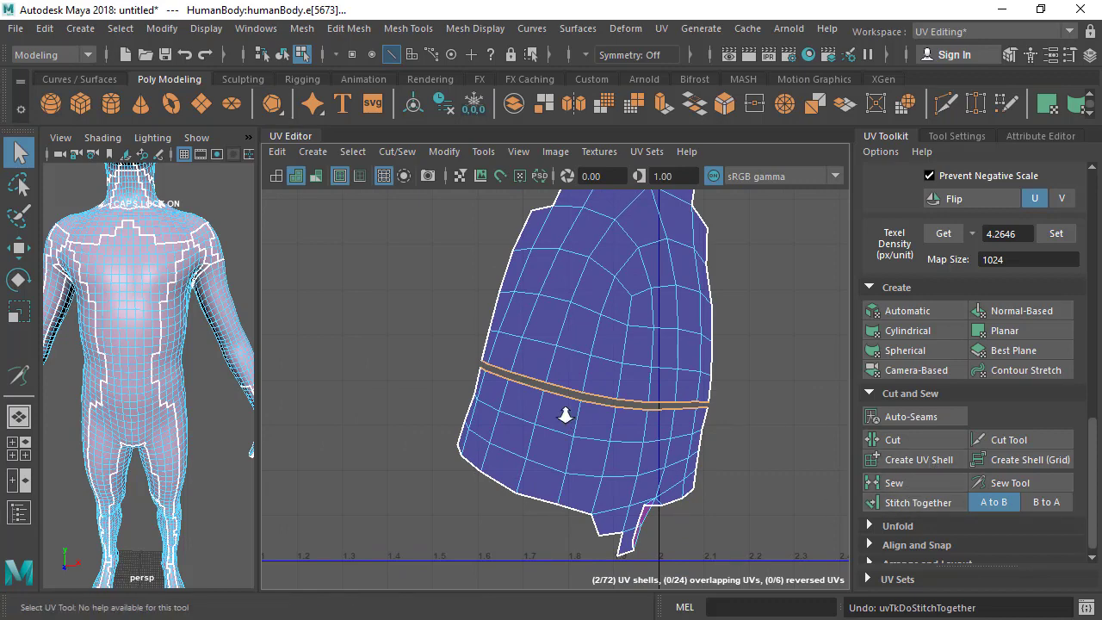
Step: Select the lower piece of the cut shell in UV mode and move it down to open a gap below the upper piece
scroll(560, 421, up, 1)
scroll(454, 433, up, 1)
alt+middle_drag(455, 434, 265, 306)
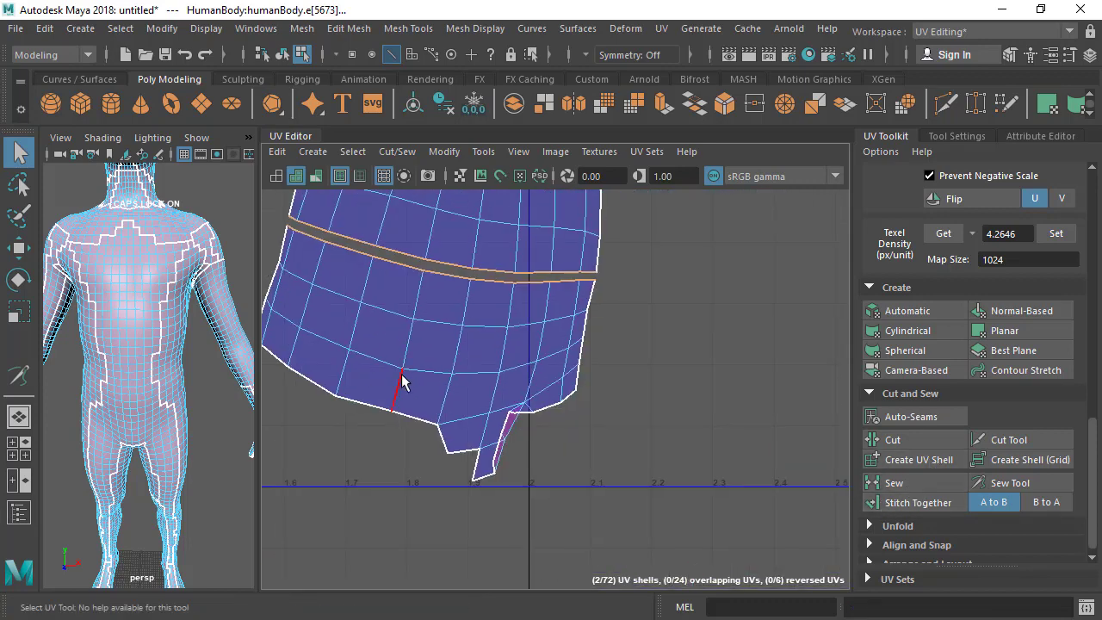
alt+middle_drag(406, 383, 500, 436)
right_drag(501, 379, 422, 381)
double_click(570, 370)
key(w)
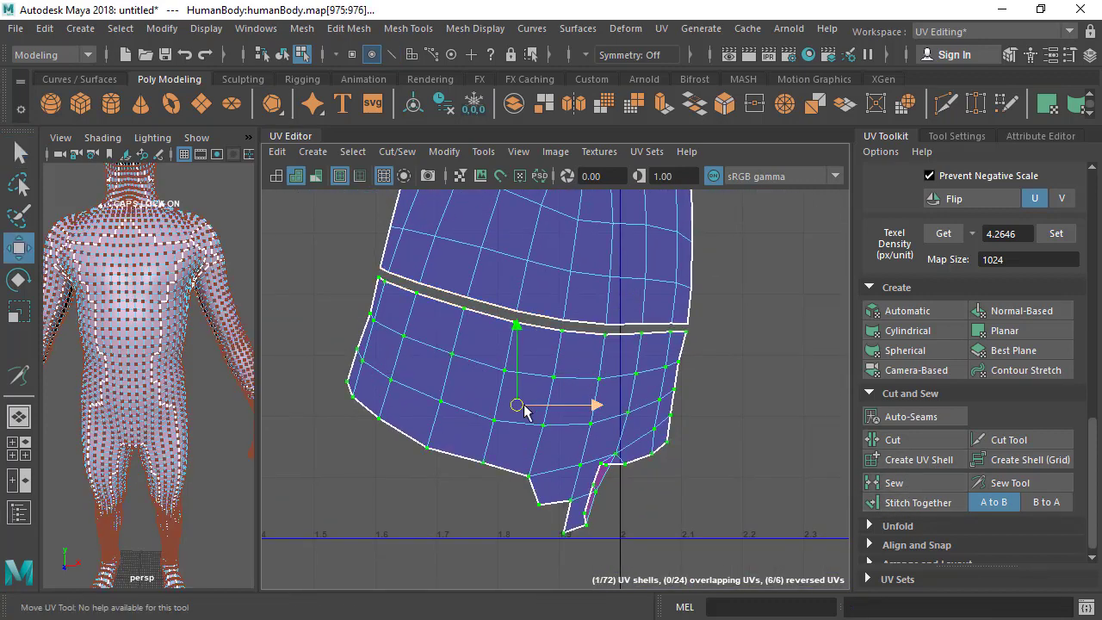
drag(518, 422, 506, 443)
scroll(577, 405, down, 3)
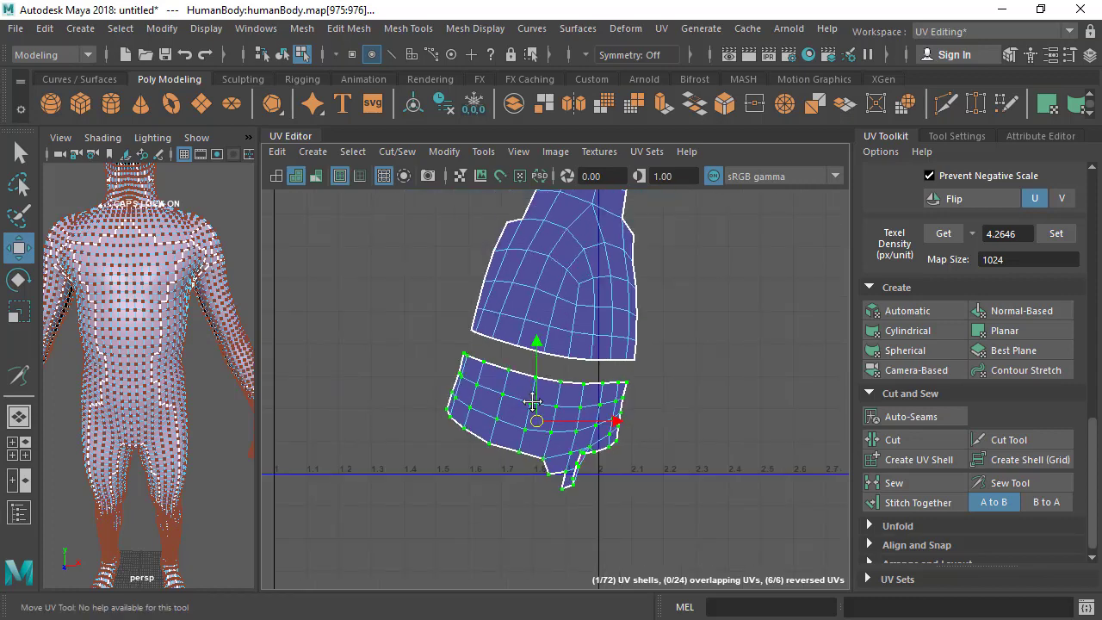
alt+middle_drag(535, 415, 536, 439)
drag(535, 437, 531, 438)
Step: Select the complete facing edge loops of the two separated pieces and try joining them with Sew
scroll(489, 392, up, 2)
right_drag(502, 364, 505, 258)
click(463, 377)
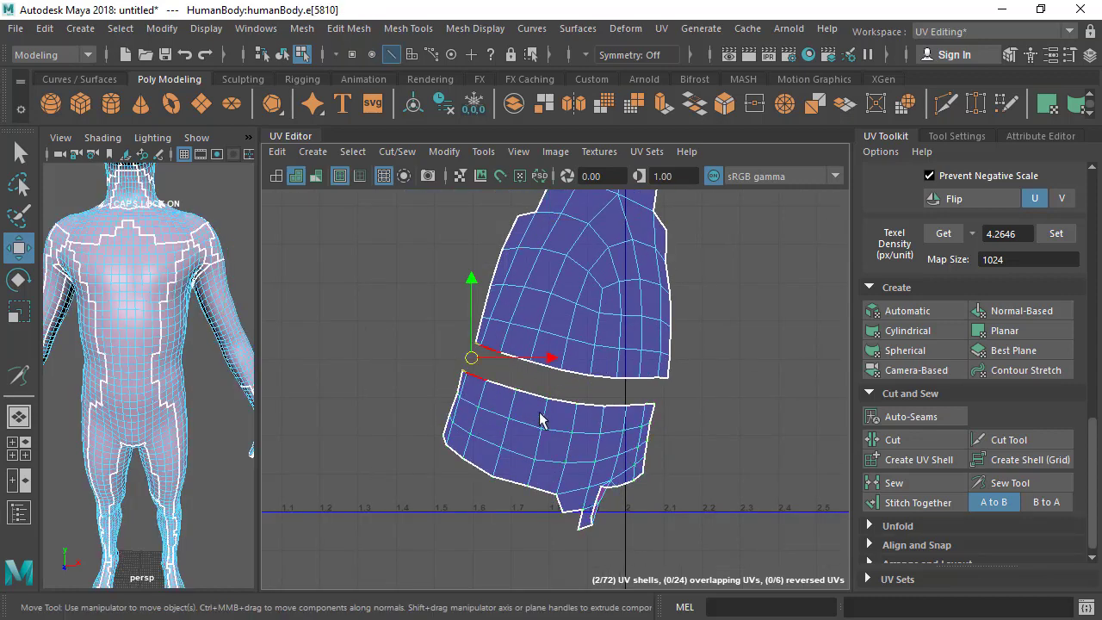
shift+double_click(649, 411)
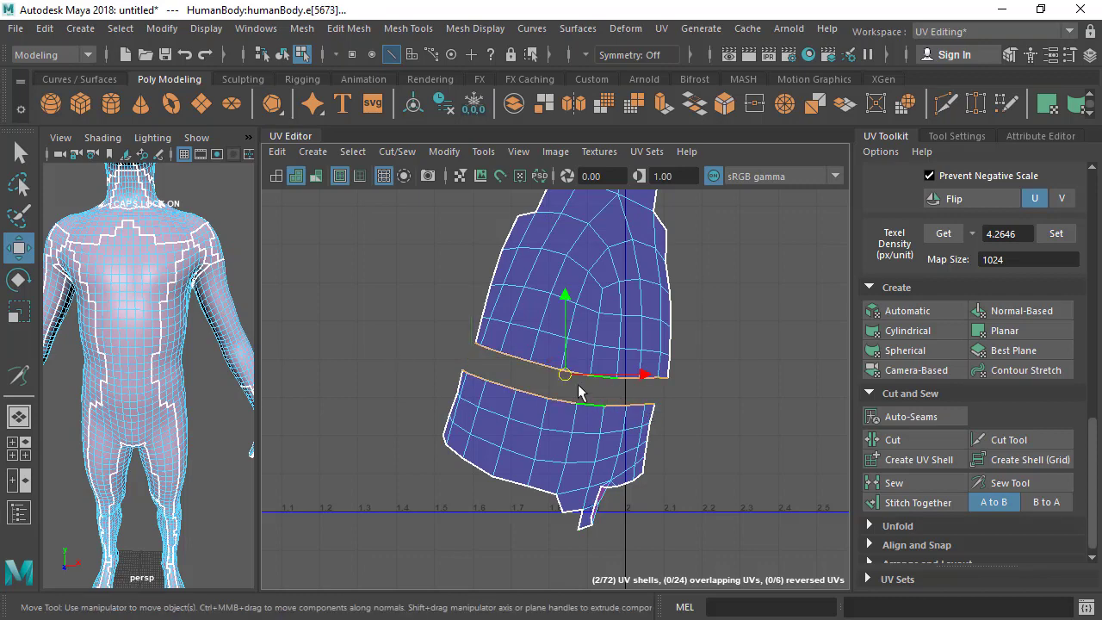
scroll(578, 391, up, 1)
alt+middle_drag(528, 408, 513, 413)
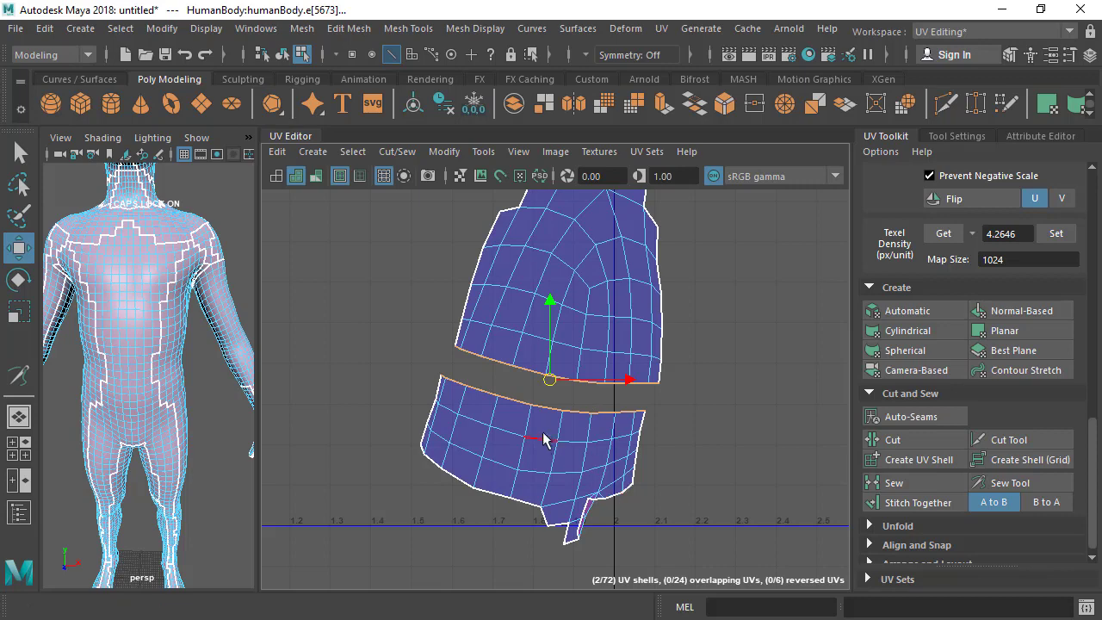
scroll(544, 438, up, 1)
click(898, 484)
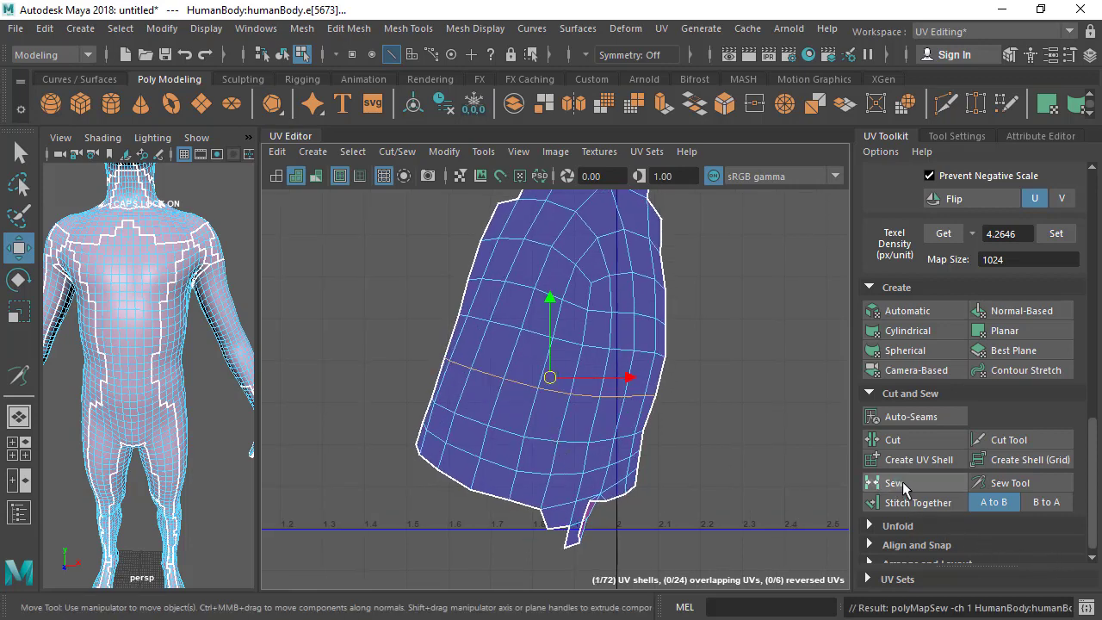
Step: Inspect how the sewn shell is deformed around the join, and undo the sewing
alt+middle_drag(516, 434, 503, 481)
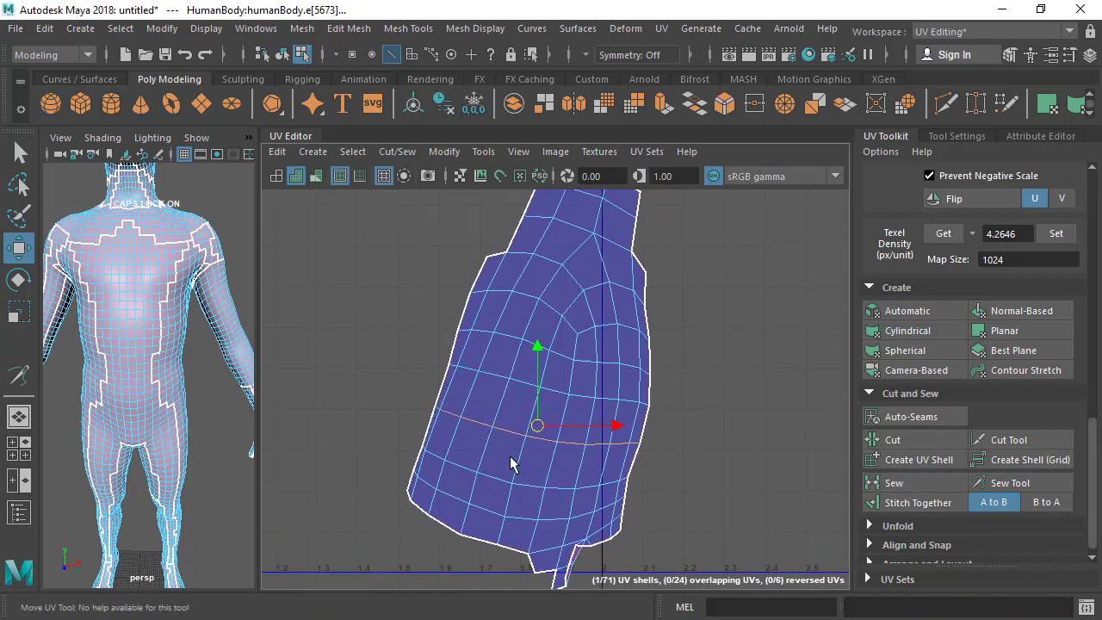
scroll(621, 310, down, 2)
scroll(521, 360, up, 1)
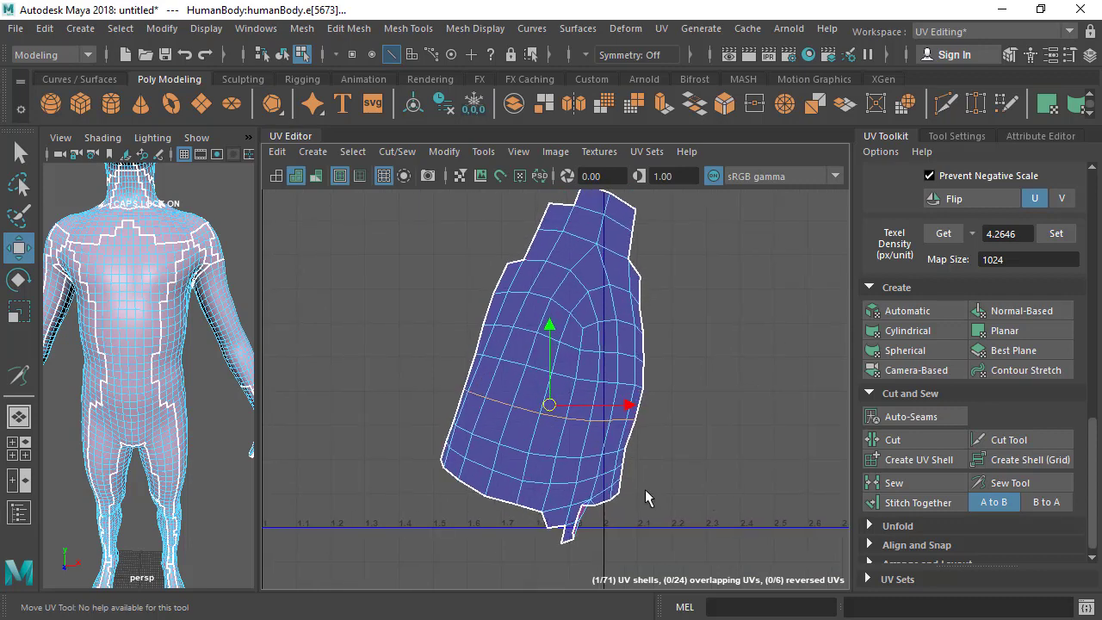
scroll(568, 473, up, 2)
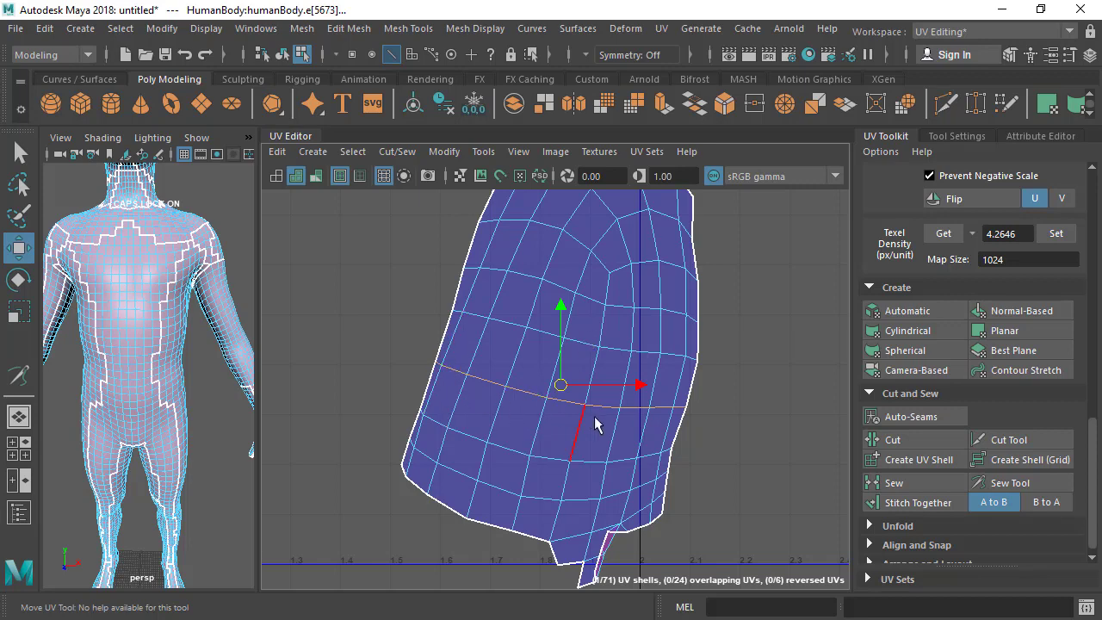
alt+right_drag(486, 411, 447, 385)
key(ctrl+z)
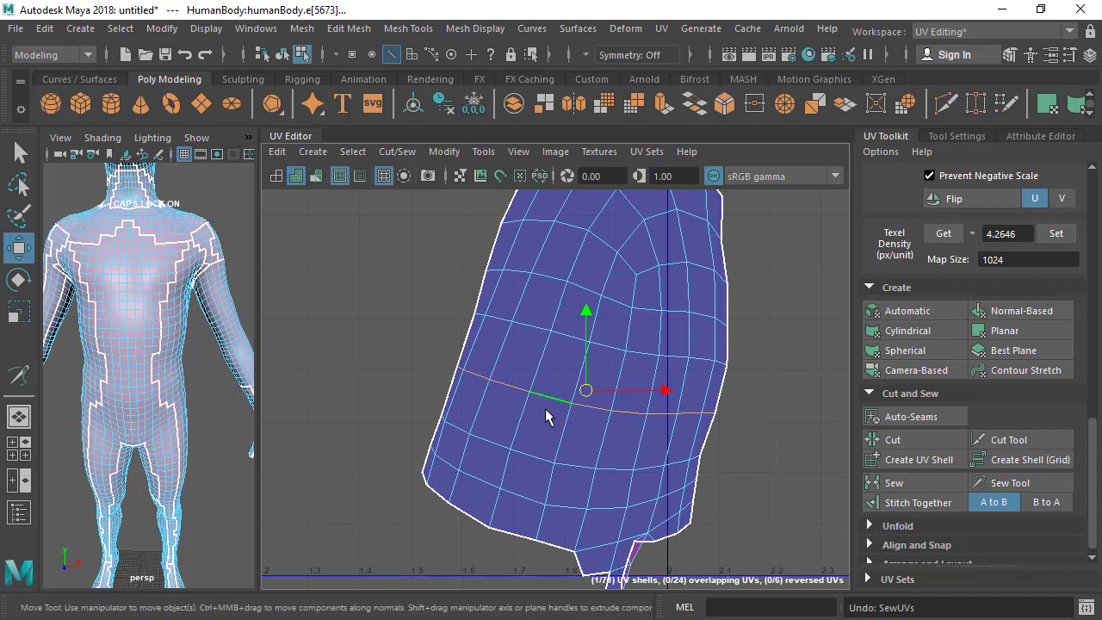
Step: Join the lower piece to the upper one along the selected edge loops with Stitch Together in the A to B direction, and sew the shared edges
alt+right_drag(516, 380, 507, 376)
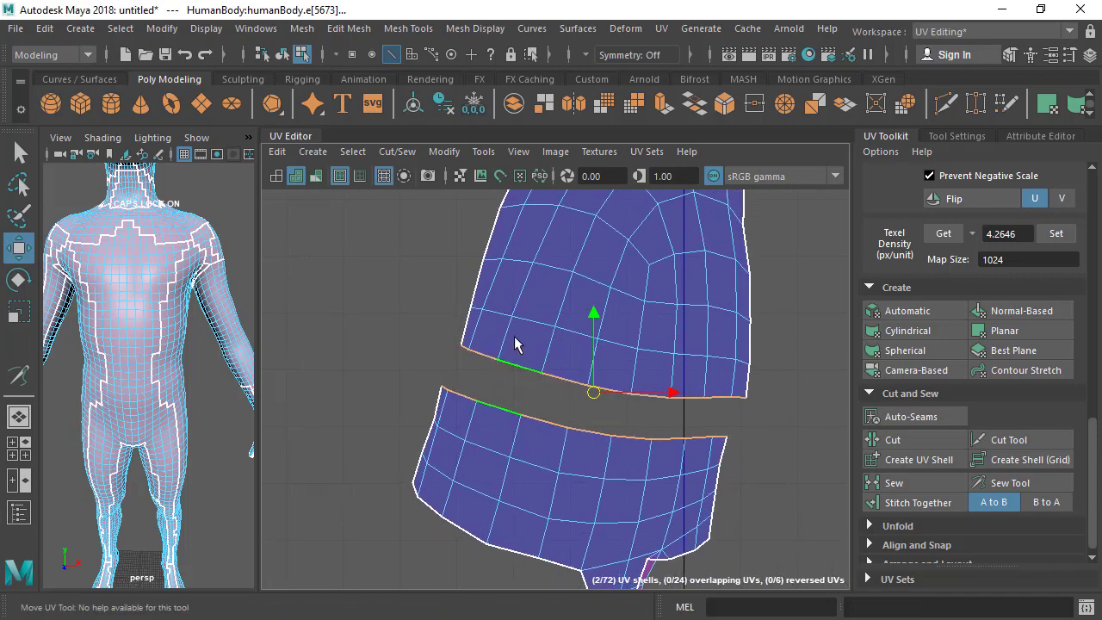
scroll(563, 395, down, 1)
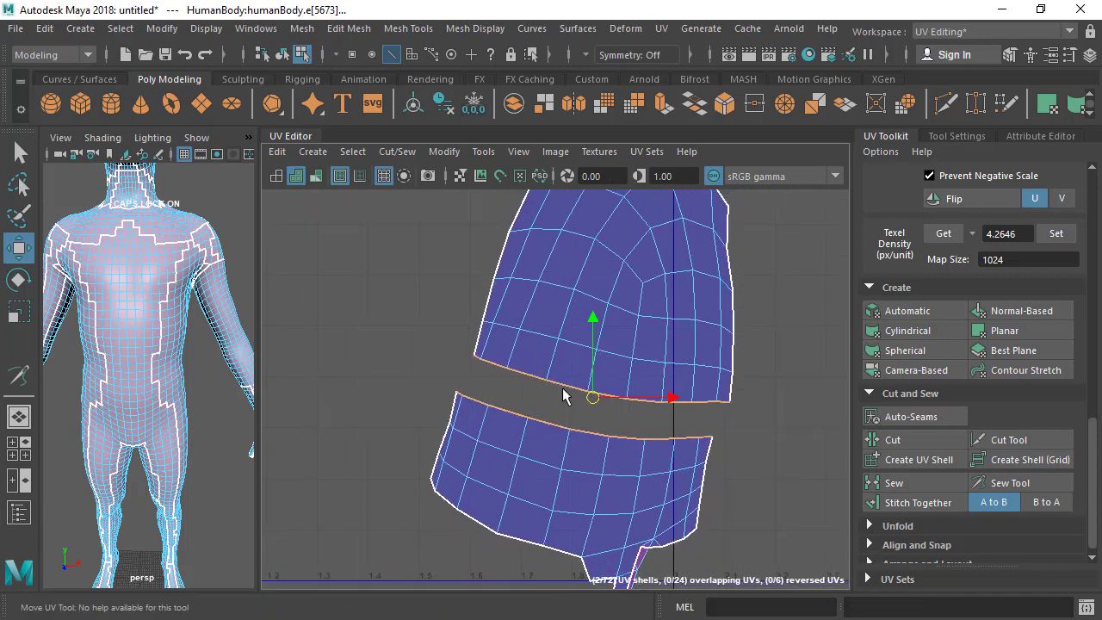
scroll(569, 435, down, 4)
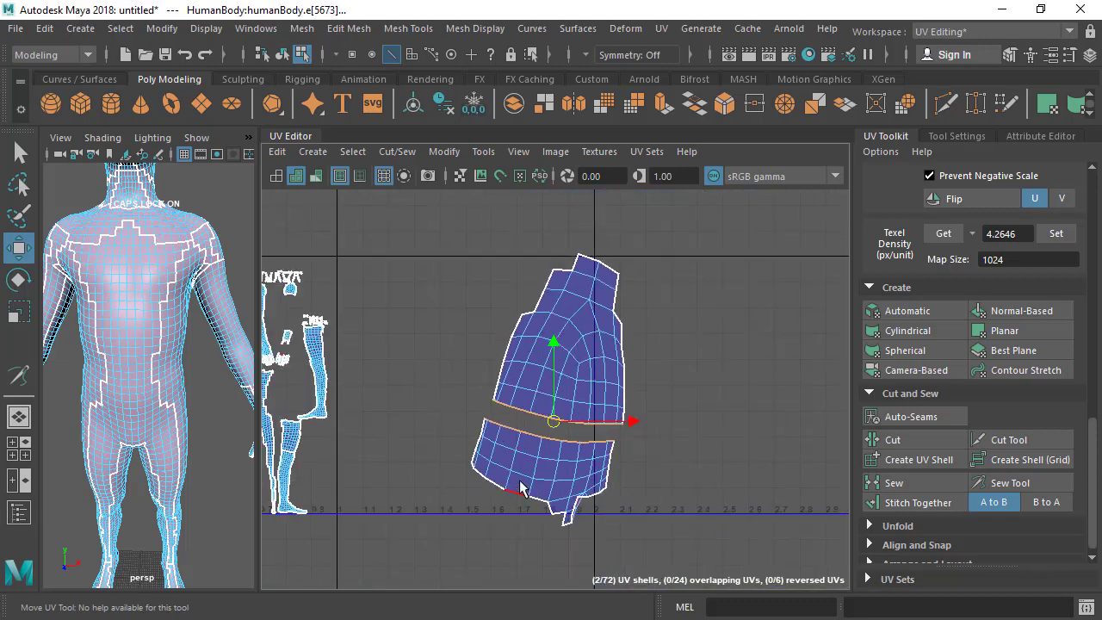
scroll(627, 446, up, 4)
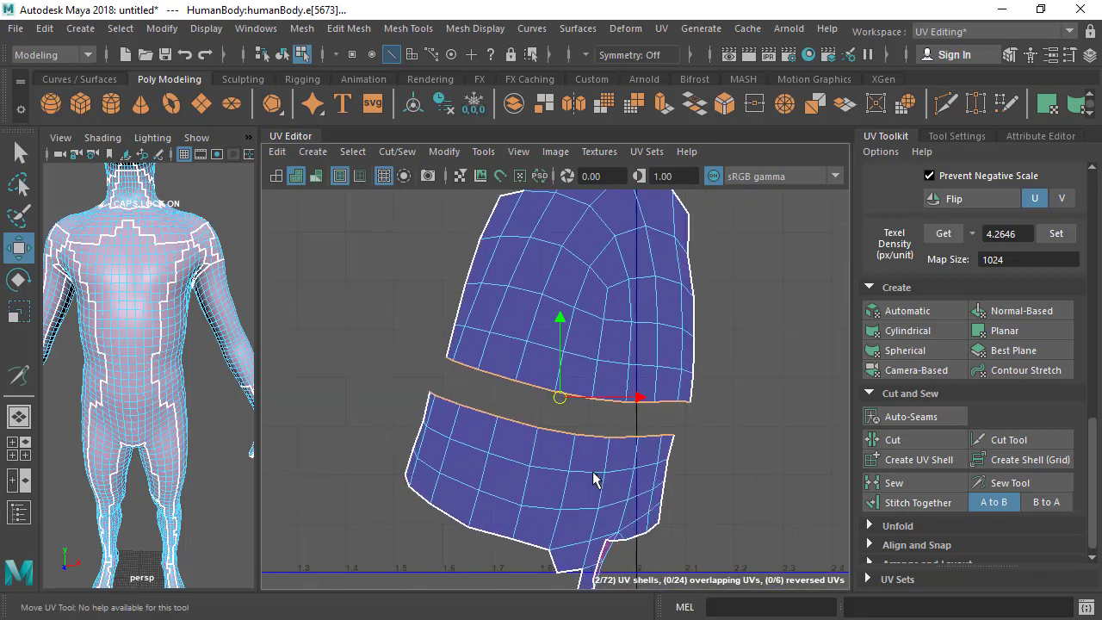
click(902, 506)
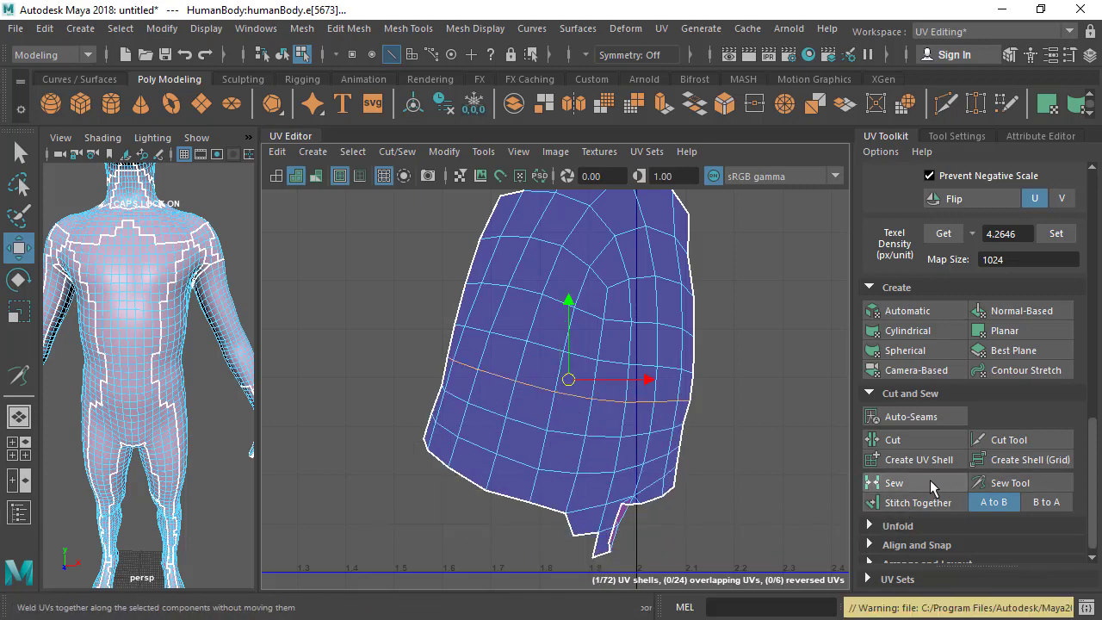
click(886, 482)
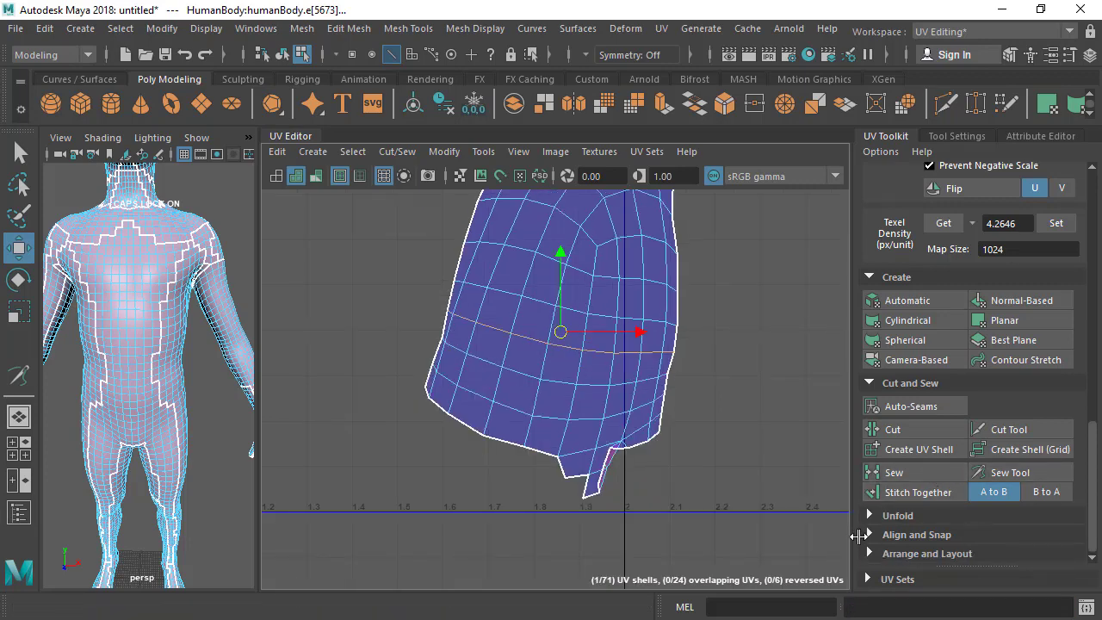
Step: Collapse the Create and Cut and Sew tool groups and expand the Unfold group
click(903, 513)
scroll(945, 511, down, 3)
click(906, 273)
click(904, 279)
scroll(450, 332, down, 4)
Step: Frame the hand shell in the UV layout, switch to UV selection and select all of its UVs
alt+middle_drag(396, 207, 450, 332)
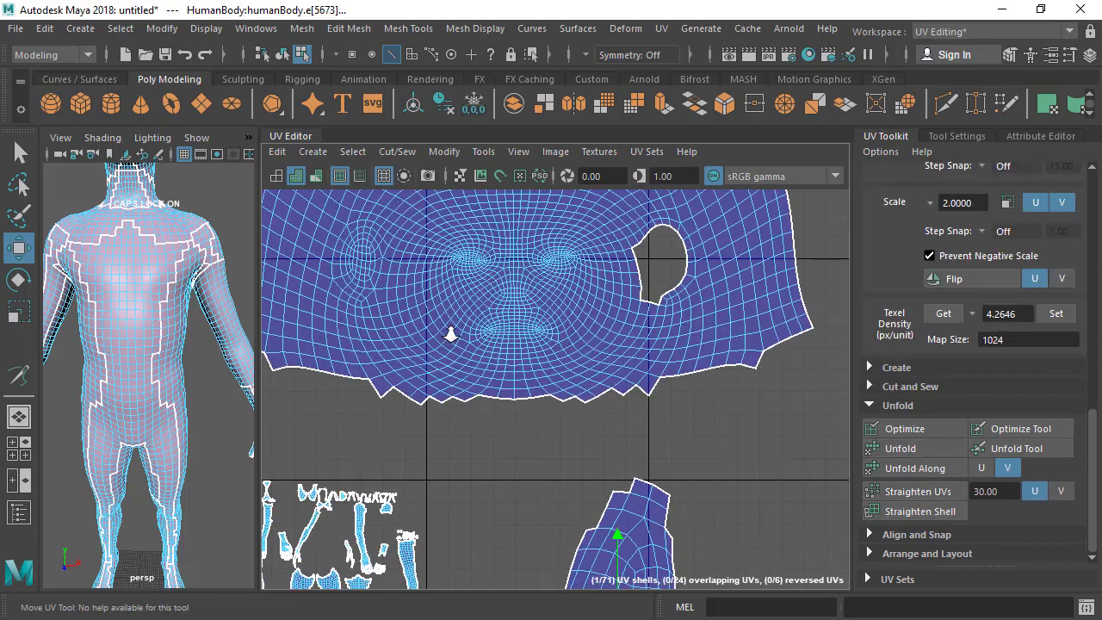
key(f)
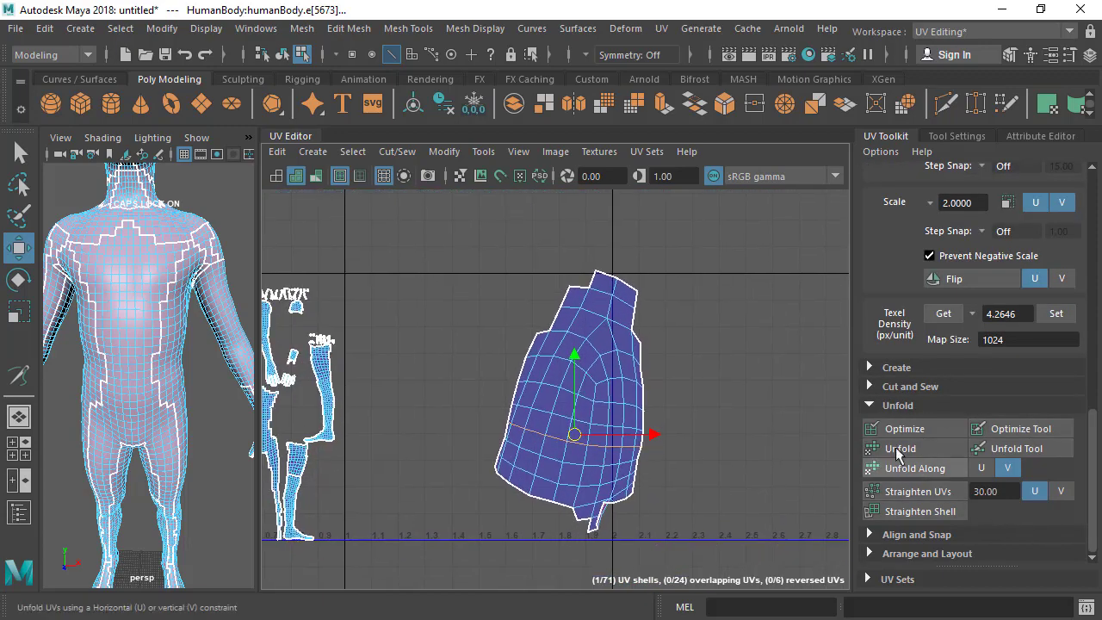
alt+middle_drag(399, 332, 534, 306)
alt+right_drag(535, 306, 413, 353)
alt+middle_drag(413, 353, 473, 316)
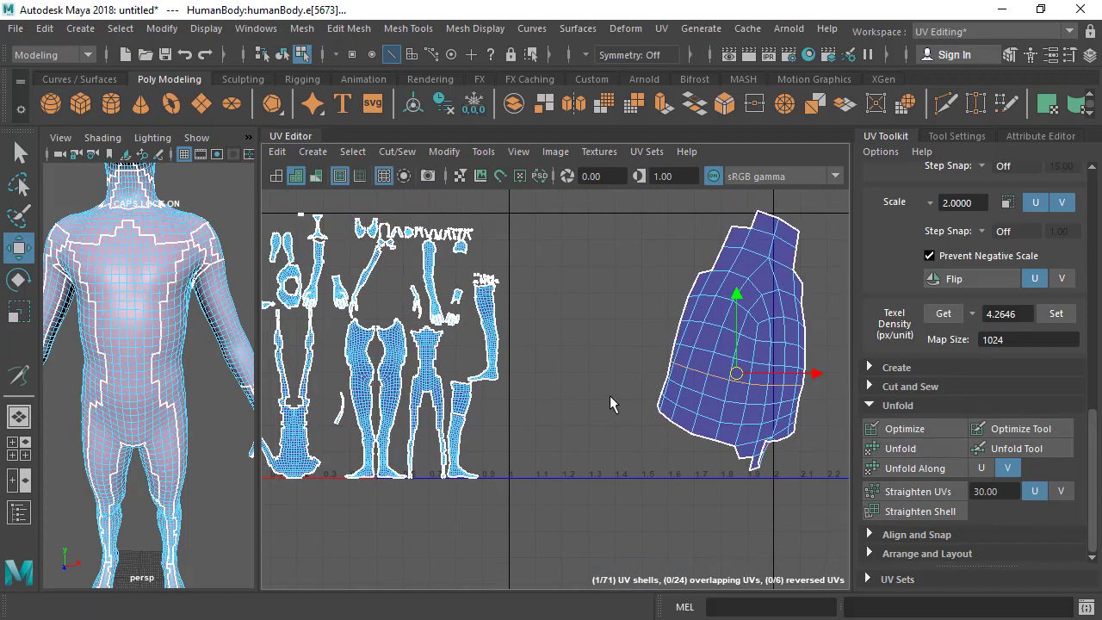
alt+middle_drag(609, 395, 568, 403)
alt+right_drag(568, 402, 626, 411)
alt+middle_drag(626, 411, 548, 420)
alt+middle_drag(612, 405, 518, 430)
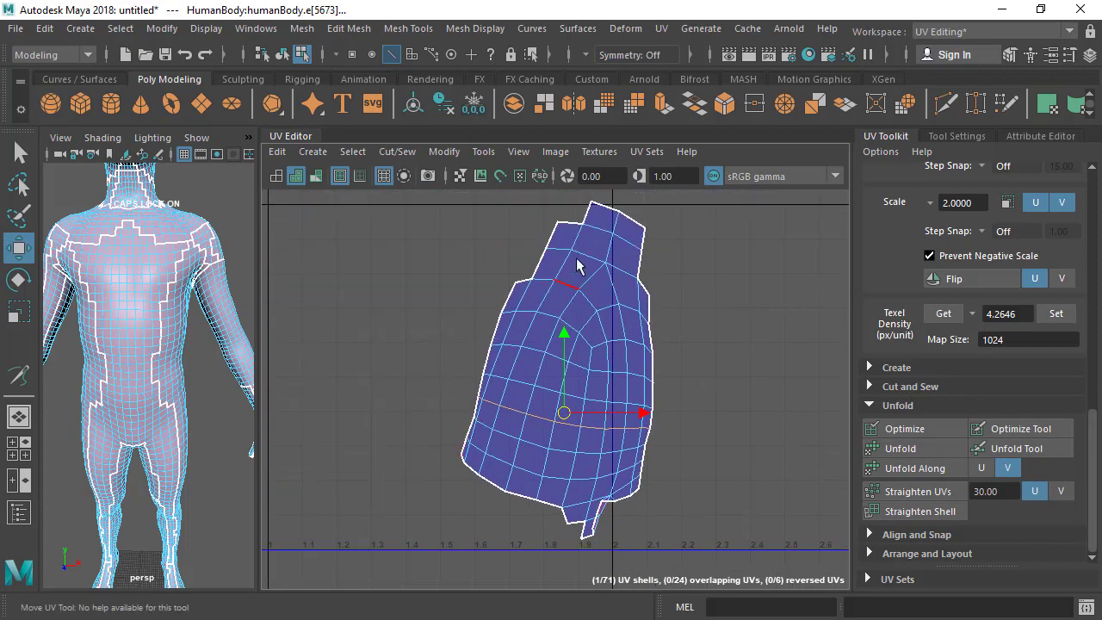
right_drag(578, 261, 636, 280)
double_click(636, 282)
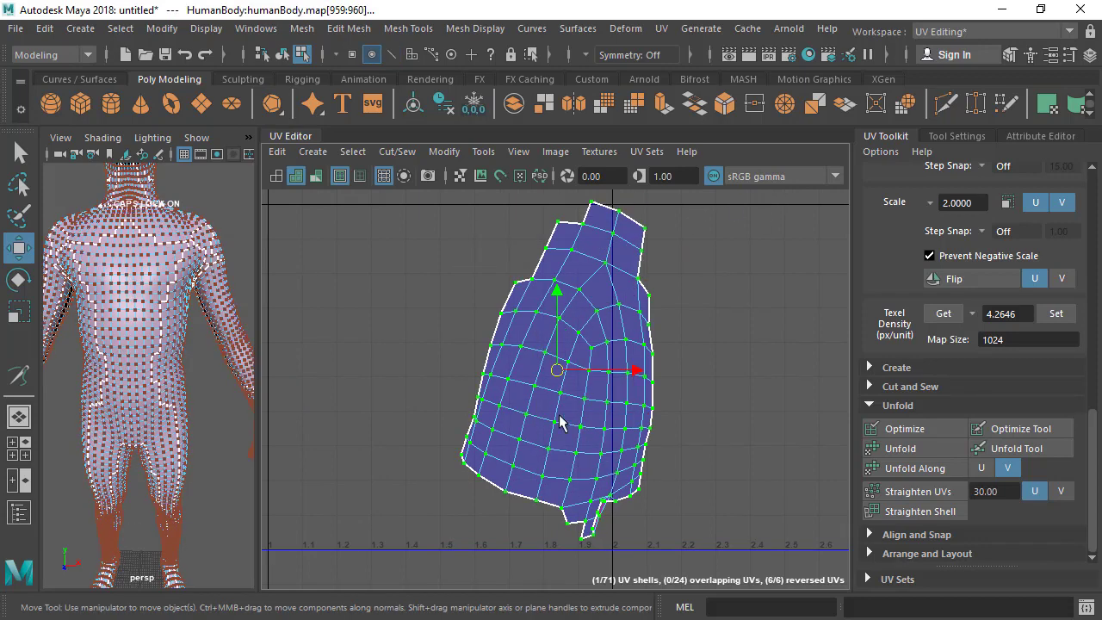
Step: Switch to face selection and select one face on the outer edge of the hand shell
alt+right_drag(555, 426, 581, 437)
alt+middle_drag(415, 400, 519, 419)
alt+right_drag(519, 419, 583, 425)
alt+middle_drag(573, 350, 471, 287)
right_drag(544, 278, 527, 317)
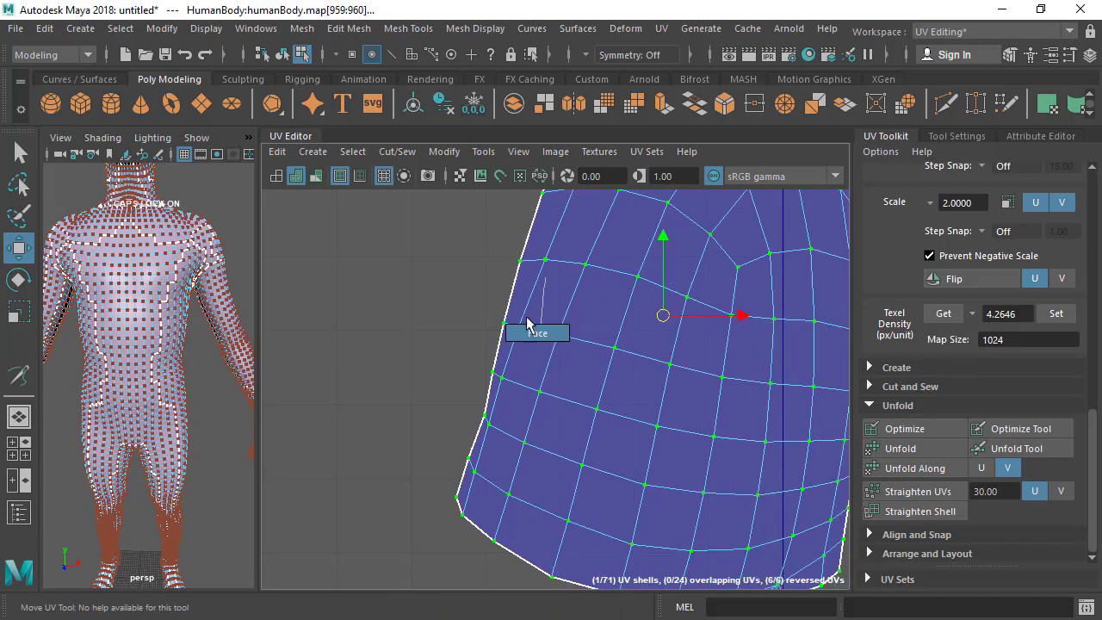
click(520, 318)
Step: Examine where the selected hand-shell face lies on the 3D body model
alt+drag(136, 373, 19, 375)
alt+middle_drag(108, 382, 39, 260)
alt+right_drag(116, 357, 179, 381)
alt+middle_drag(180, 381, 134, 409)
alt+drag(134, 409, 155, 361)
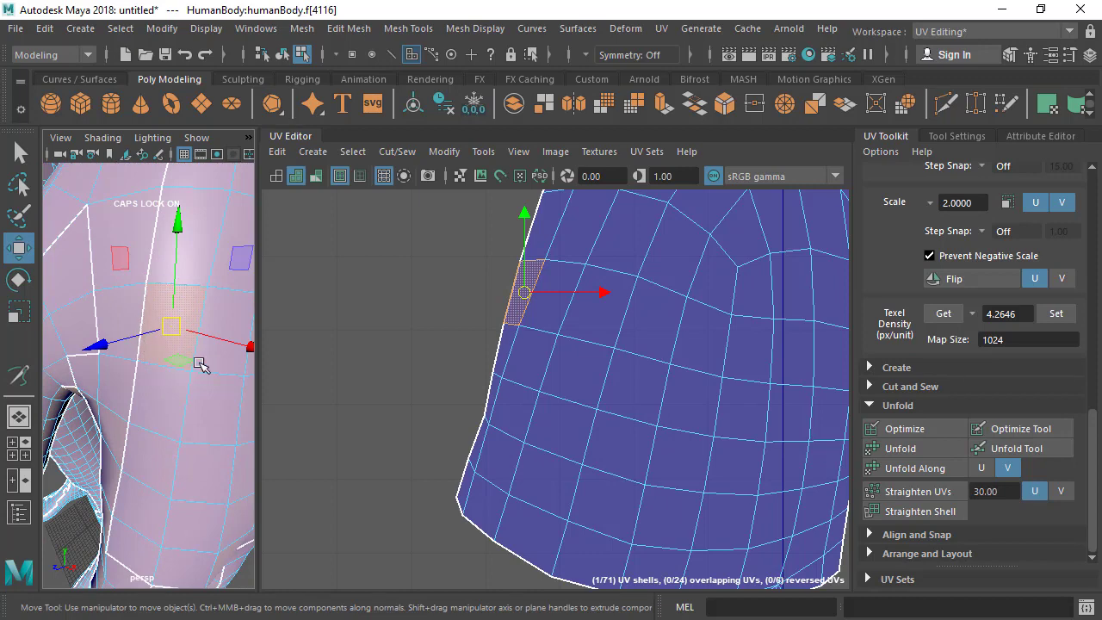
scroll(533, 361, up, 2)
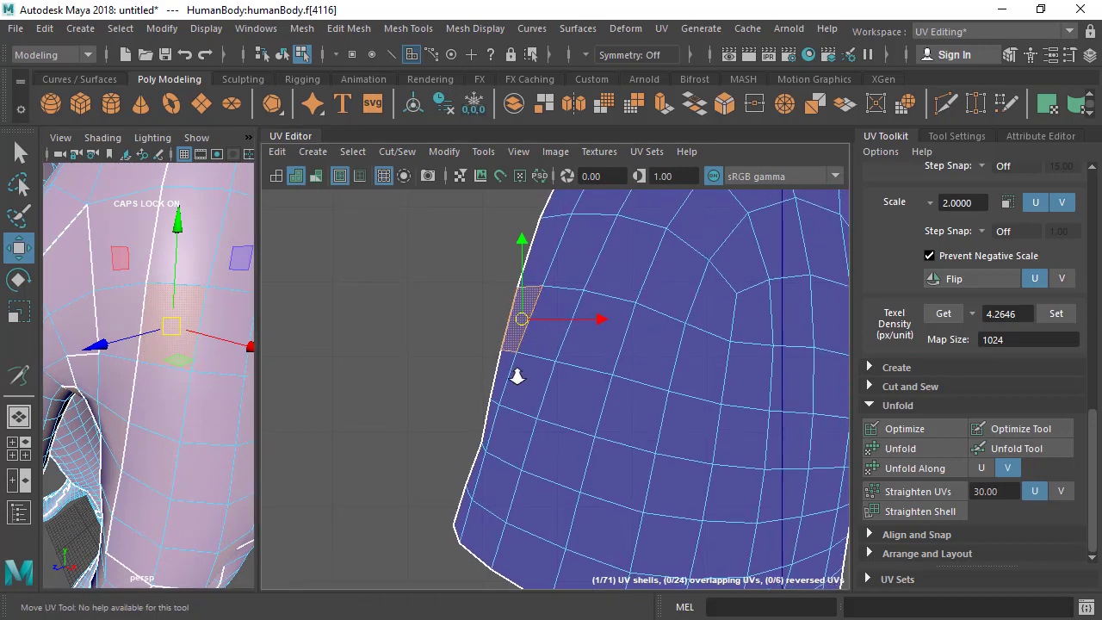
scroll(492, 389, down, 3)
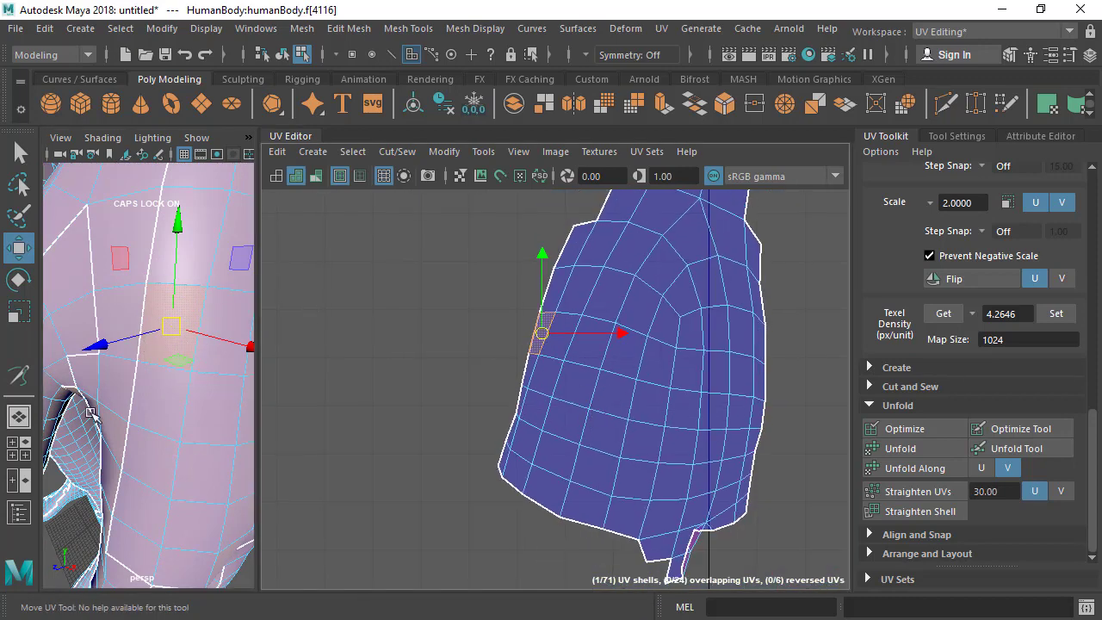
scroll(90, 413, down, 8)
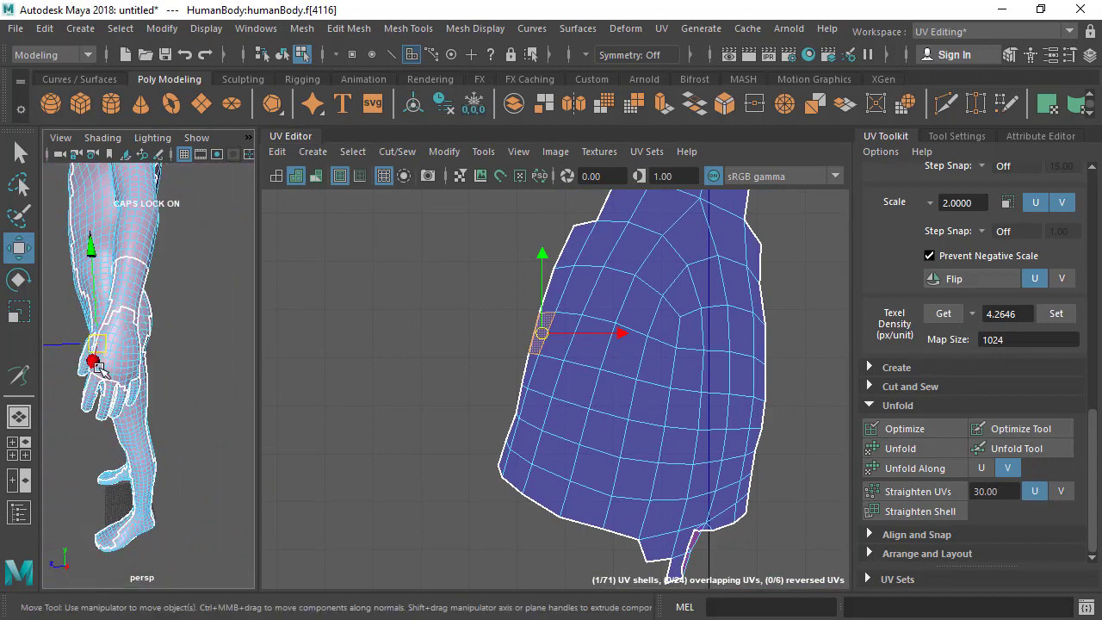
scroll(733, 418, up, 1)
Step: Select the whole hand shell in UV shell mode and unfold it
right_drag(545, 342, 650, 343)
scroll(769, 246, down, 2)
scroll(582, 482, up, 2)
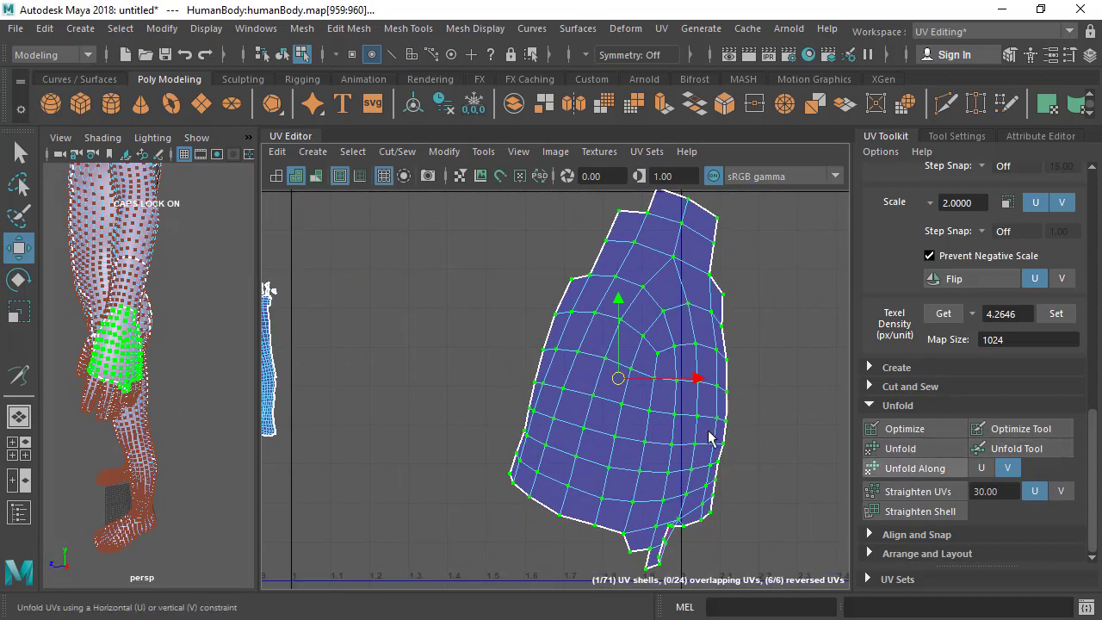
scroll(707, 437, down, 2)
scroll(607, 281, up, 2)
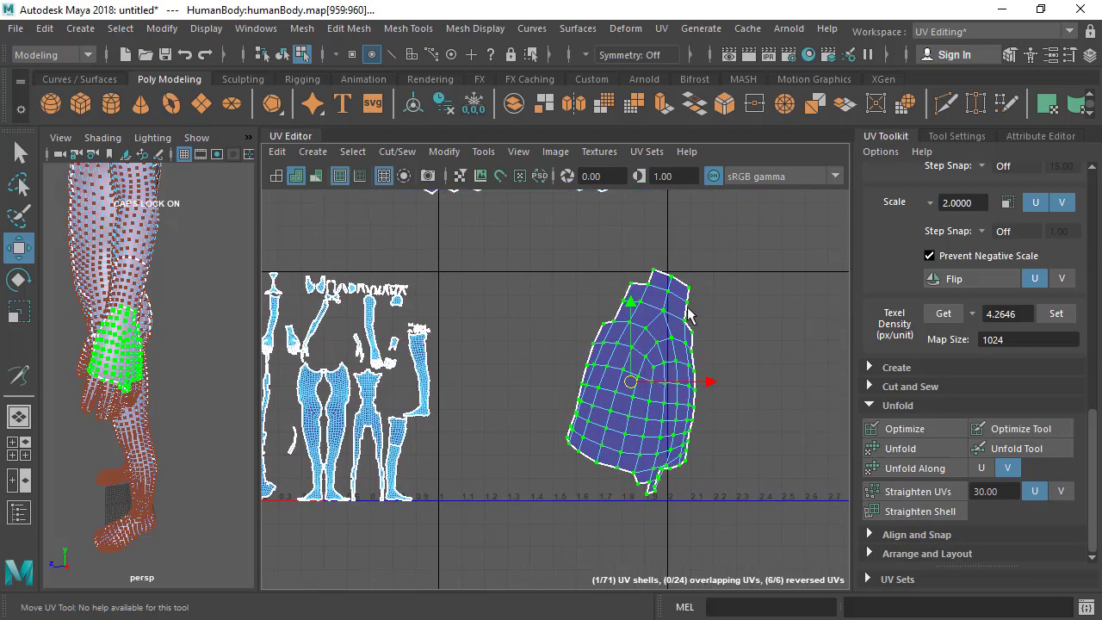
right_drag(583, 361, 543, 317)
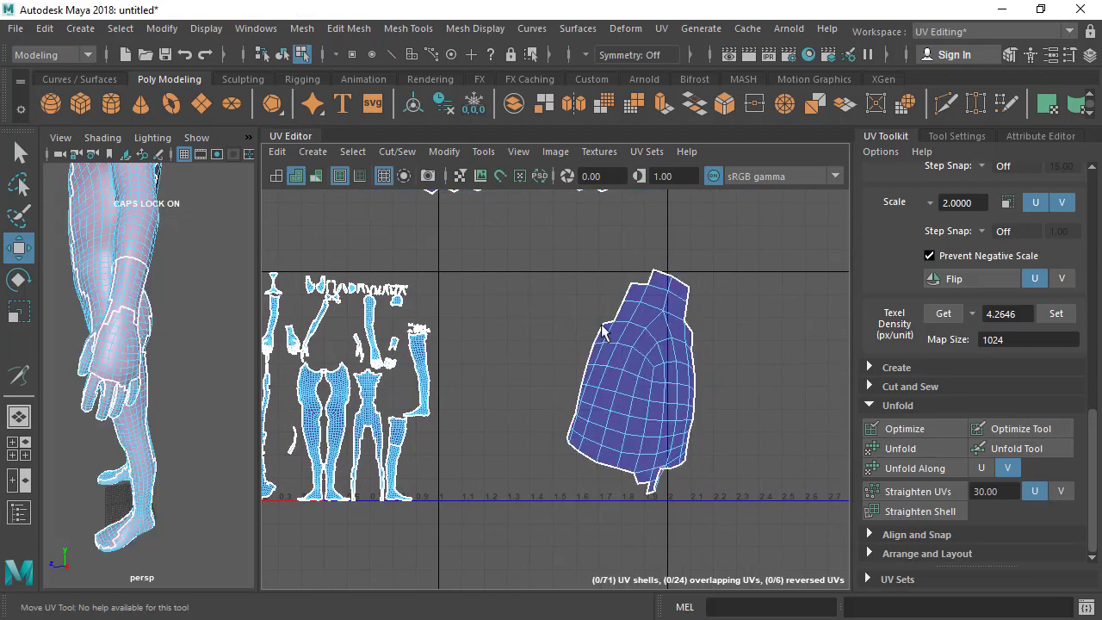
click(649, 362)
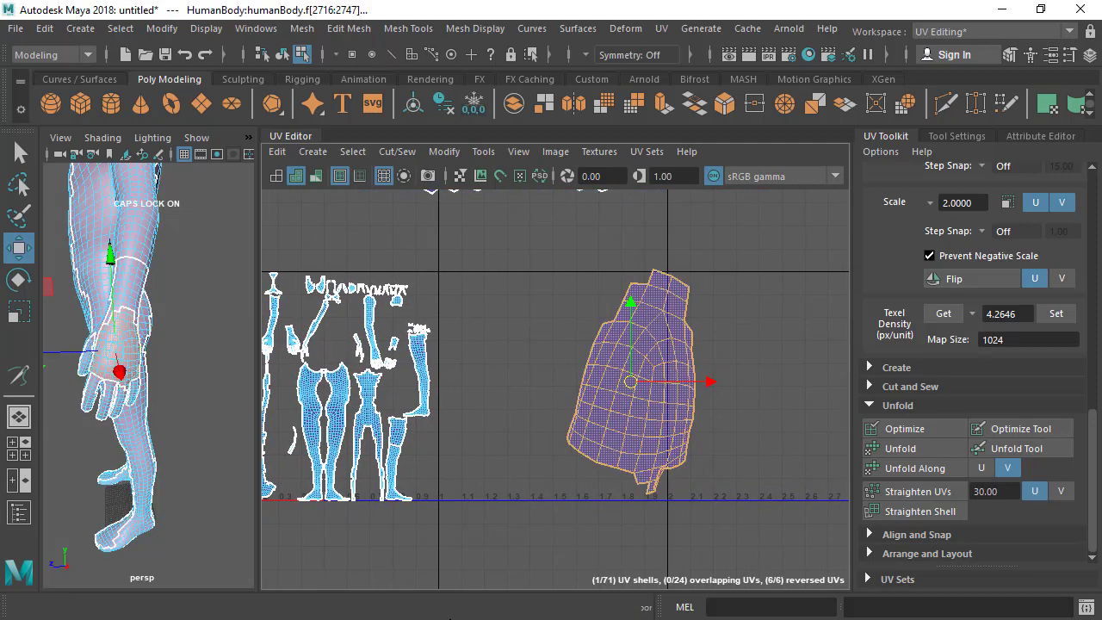
click(927, 449)
scroll(637, 464, up, 4)
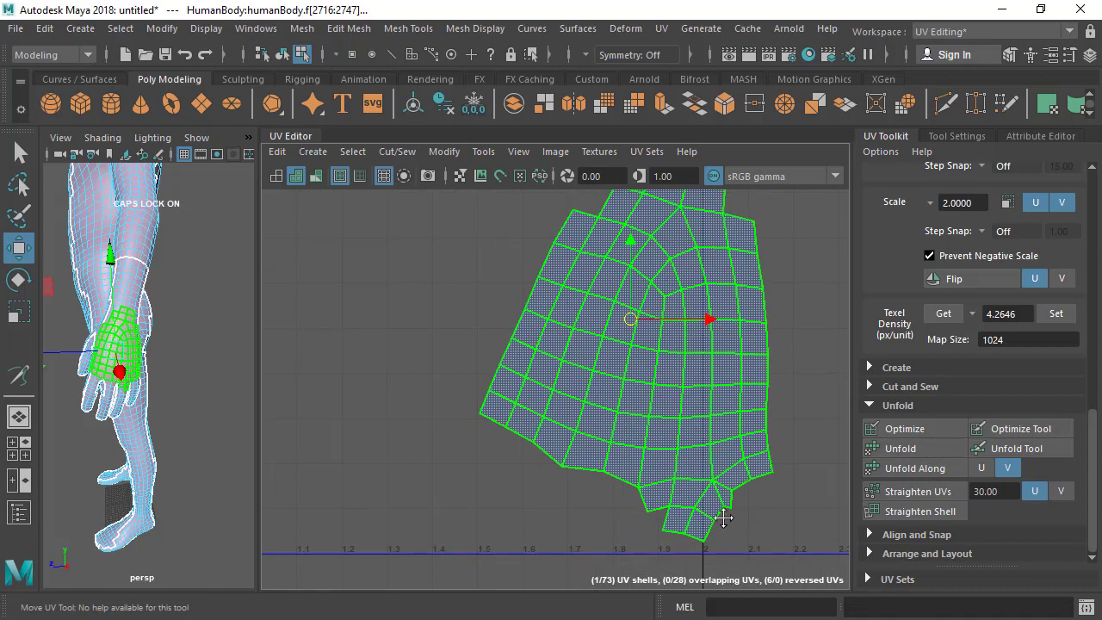
Step: Run Unfold twice more on the selected hand shell to relax its UVs further
scroll(599, 364, down, 1)
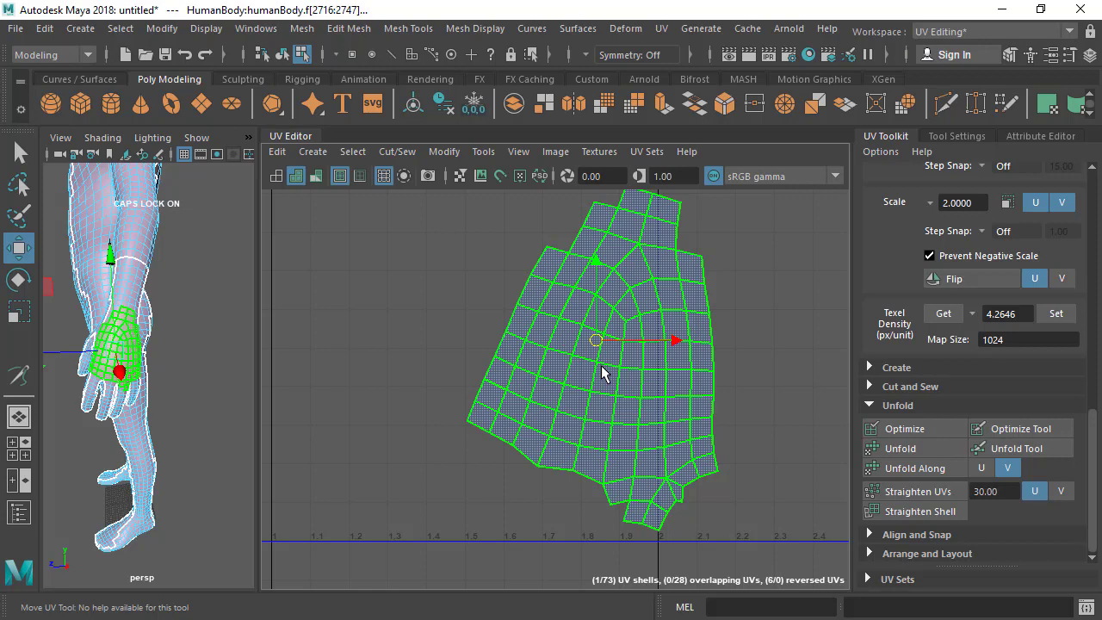
click(901, 455)
scroll(549, 420, down, 2)
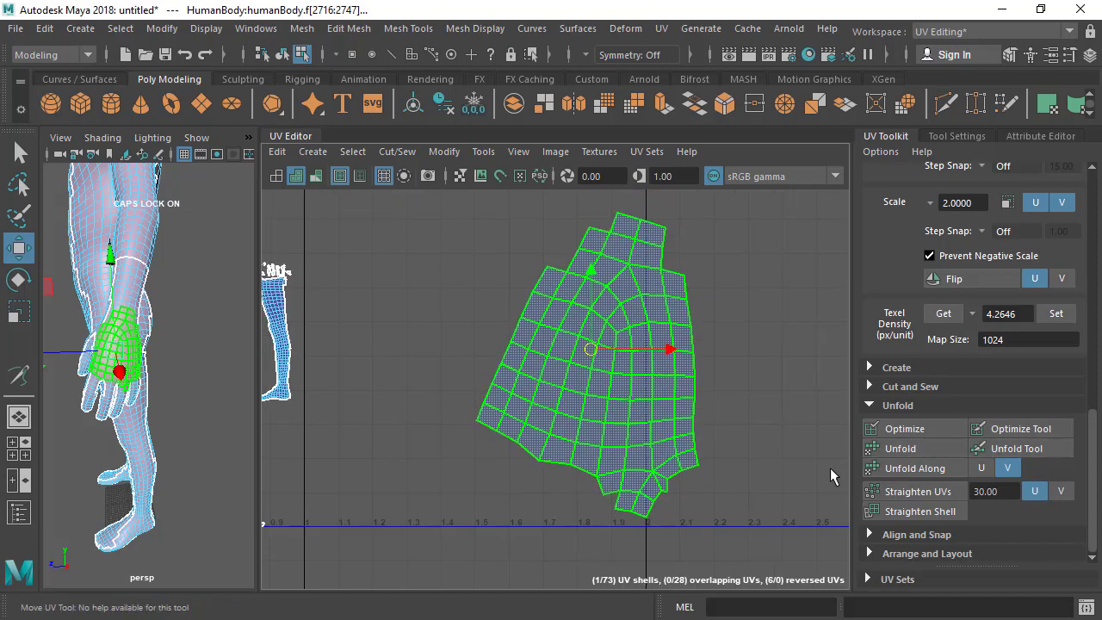
scroll(602, 441, up, 1)
click(903, 446)
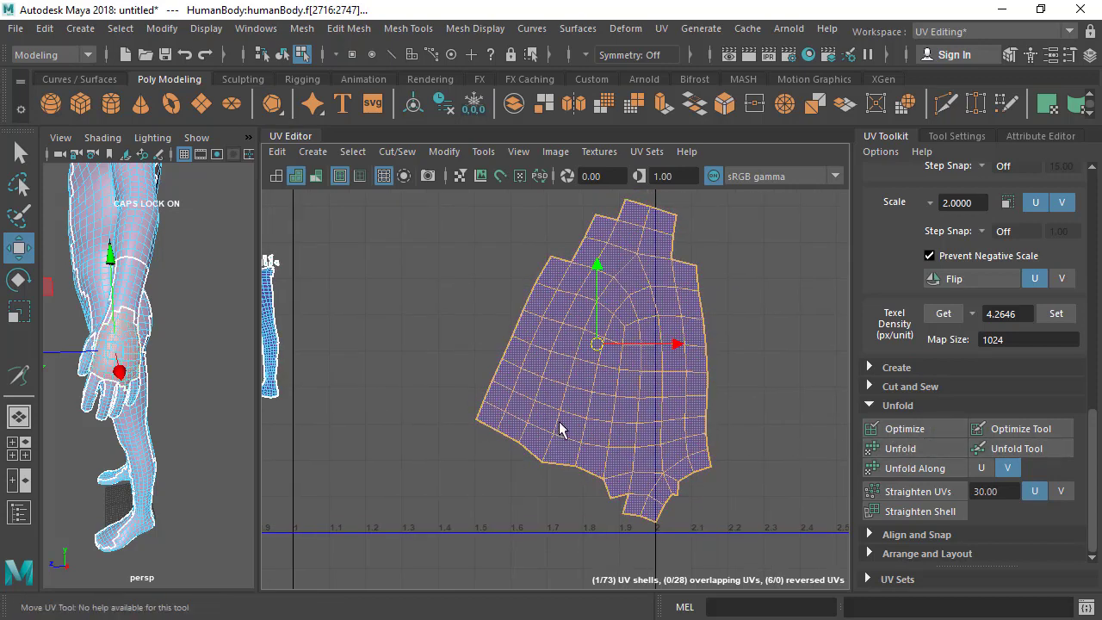
Step: Examine the unfolded hand shell against the neighbouring shells and its location on the body model
scroll(561, 426, down, 2)
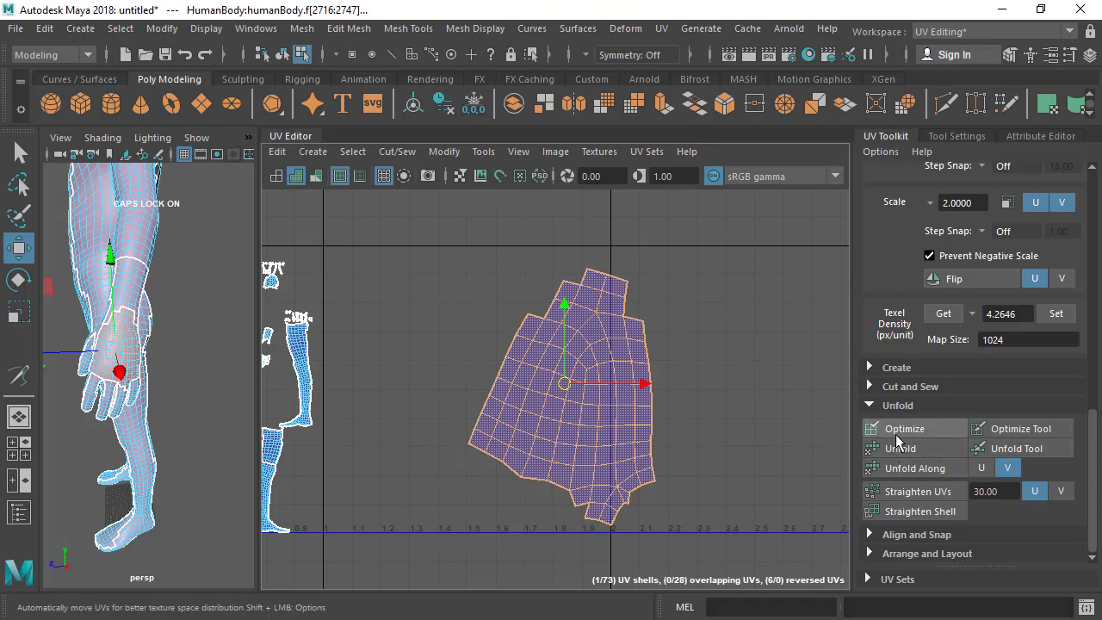
scroll(754, 415, up, 2)
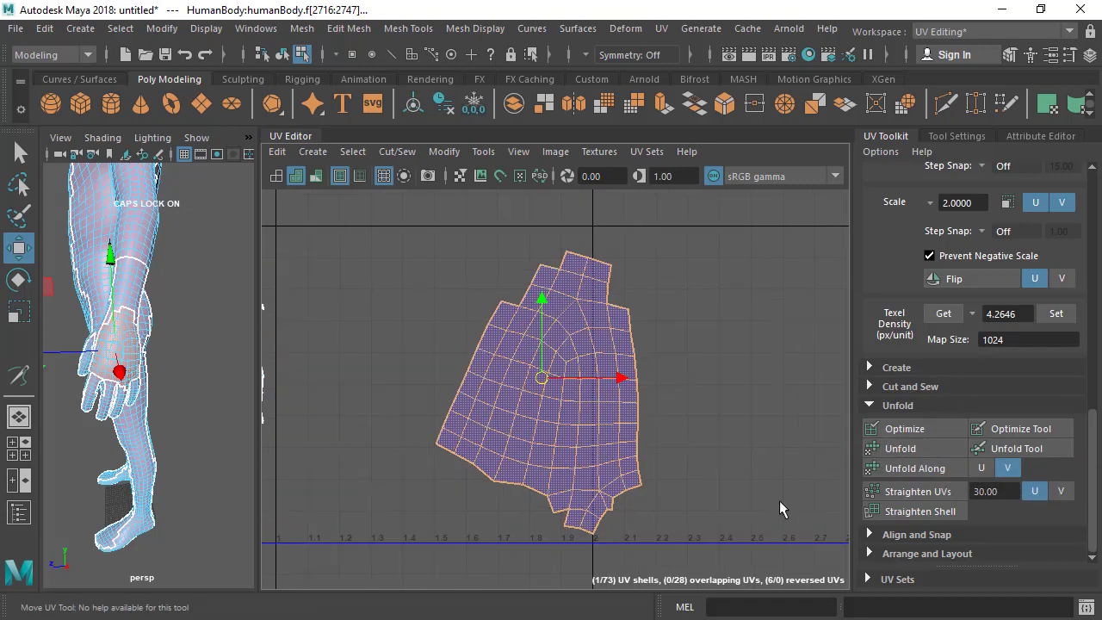
alt+middle_drag(754, 415, 777, 410)
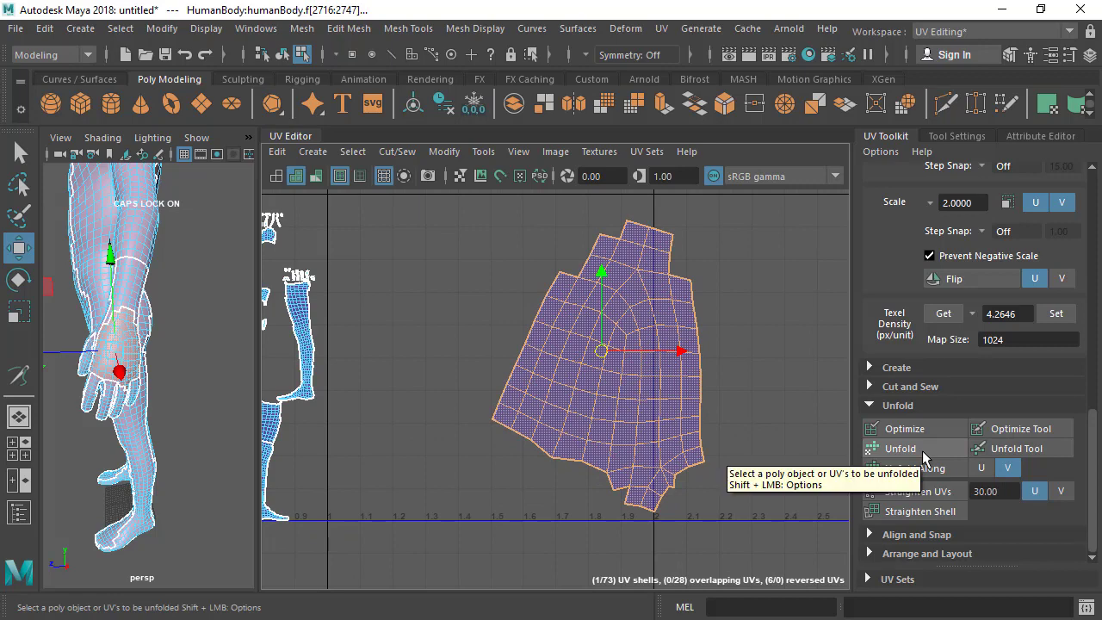
alt+right_drag(757, 384, 470, 345)
alt+middle_drag(470, 345, 472, 374)
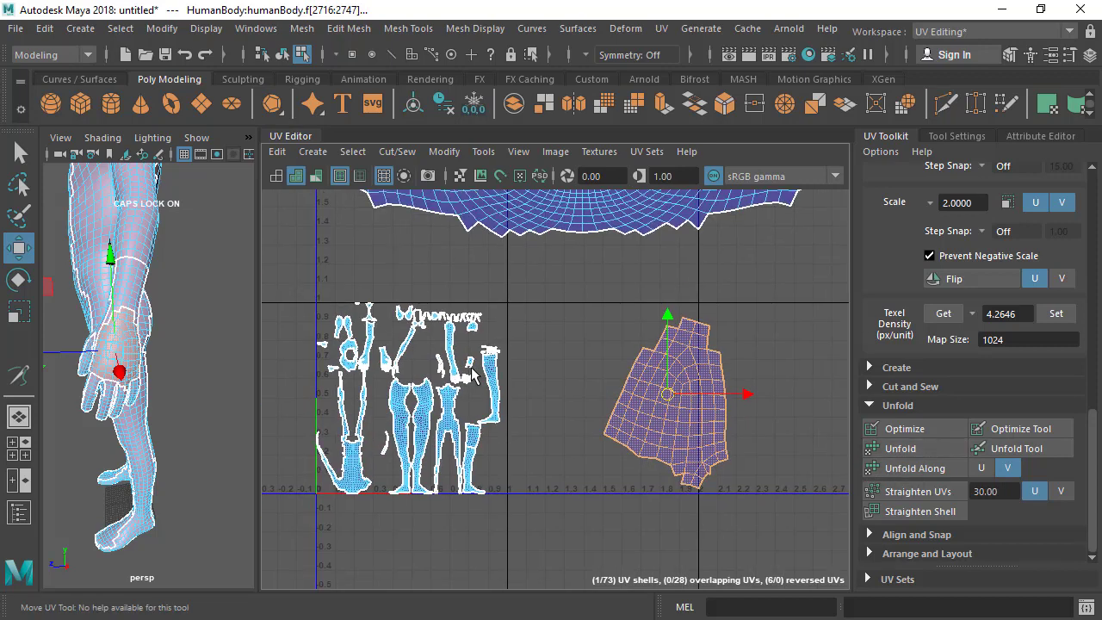
scroll(573, 387, up, 4)
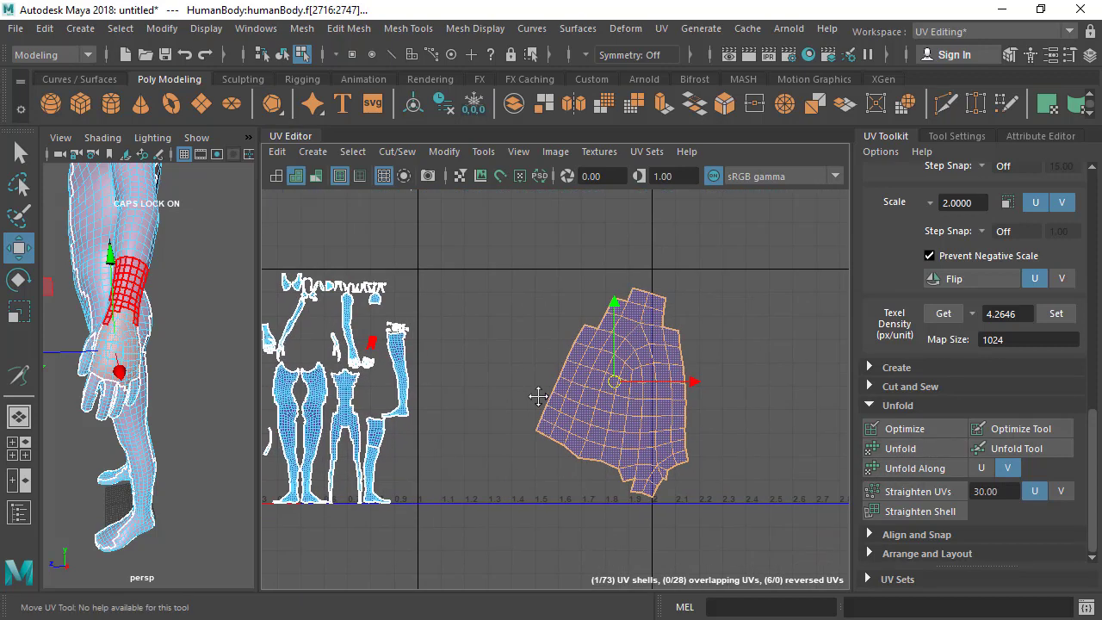
click(584, 405)
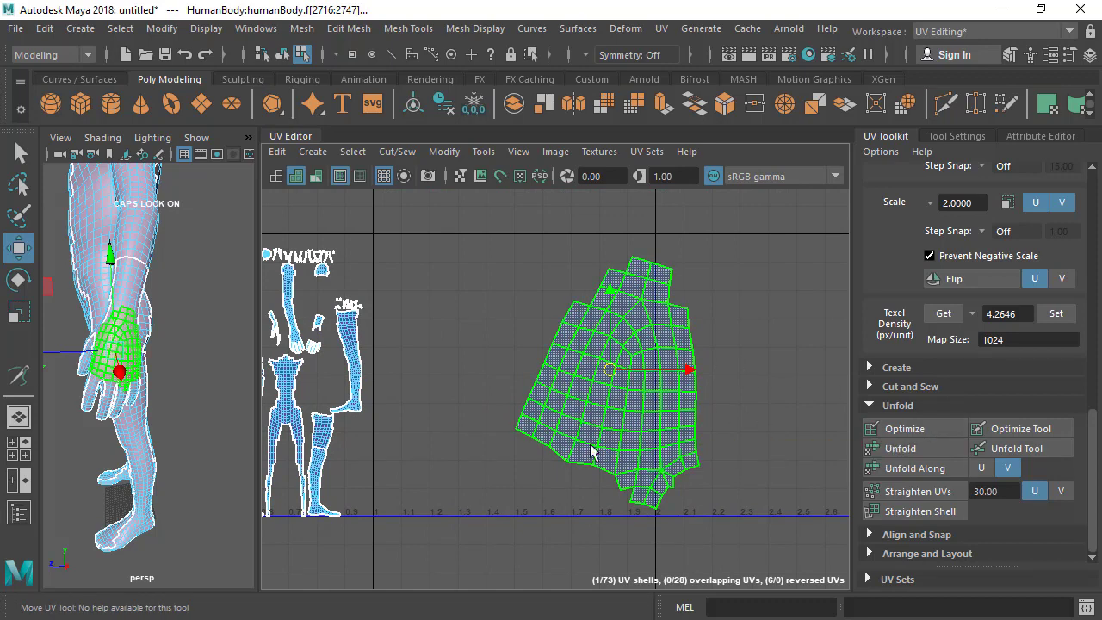
alt+drag(59, 286, 97, 281)
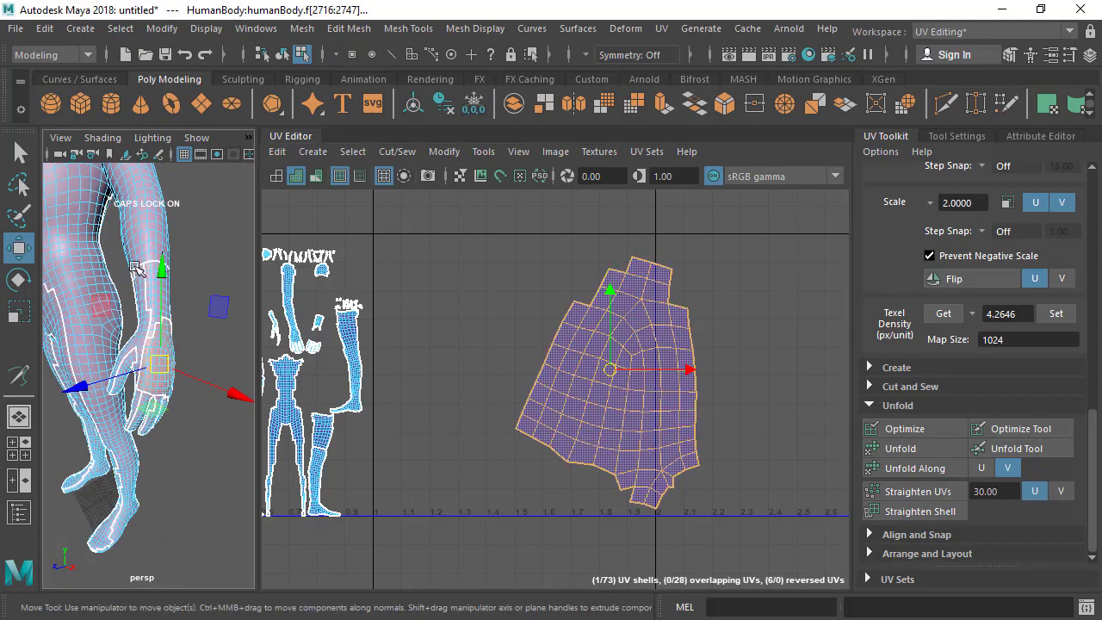
alt+right_drag(584, 376, 295, 192)
alt+middle_drag(646, 308, 638, 357)
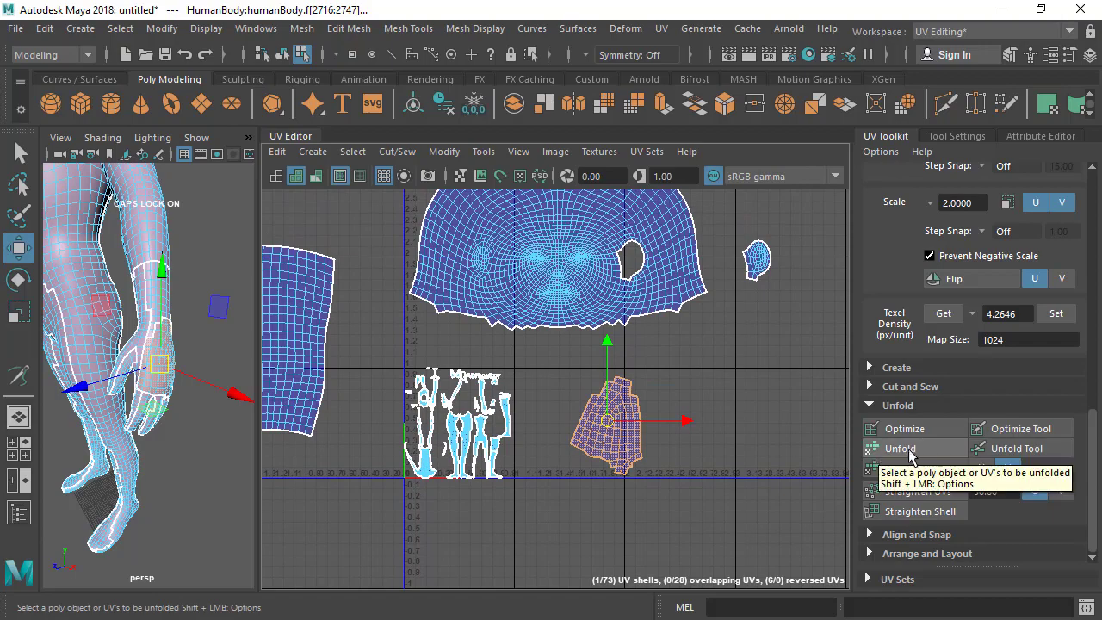
Step: Optimize the UVs of the selected hand shell and deselect it
key(f)
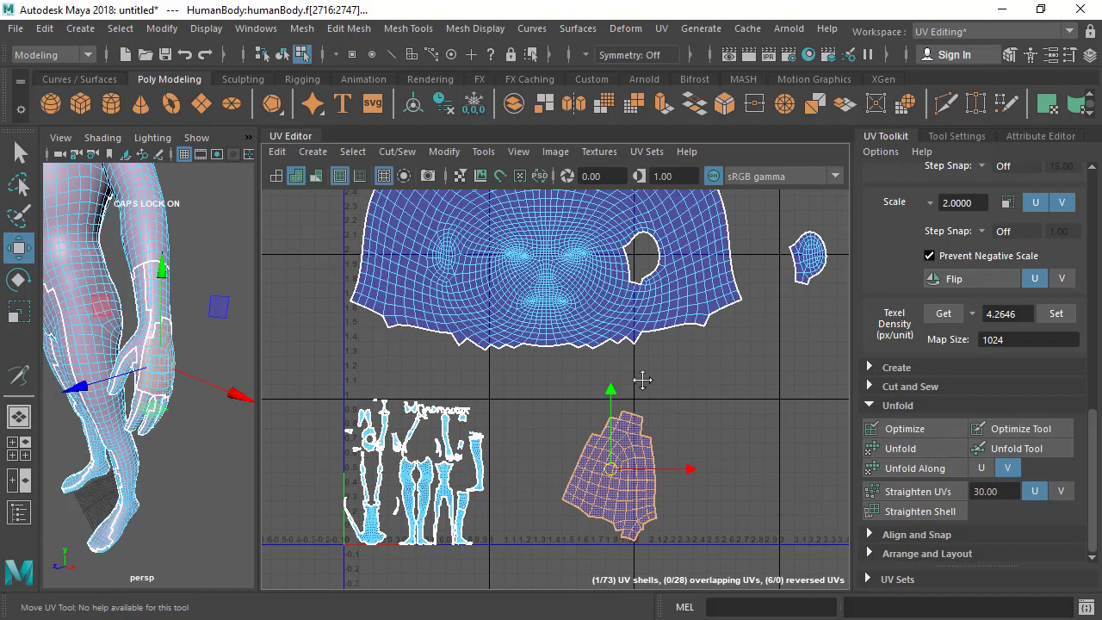
click(903, 427)
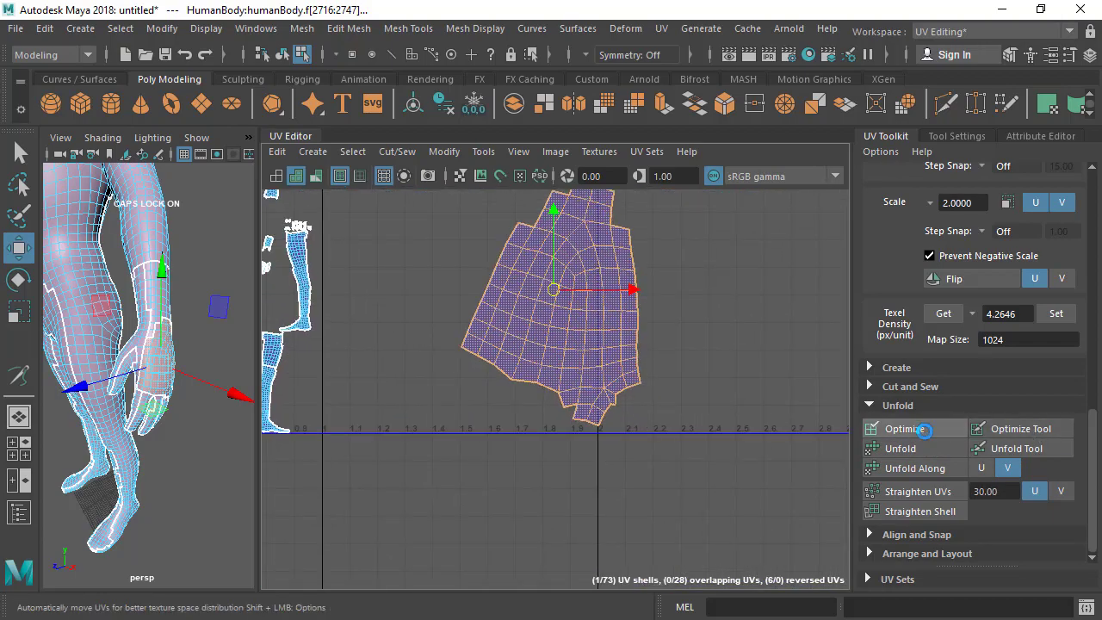
scroll(616, 368, up, 1)
alt+middle_drag(622, 376, 642, 423)
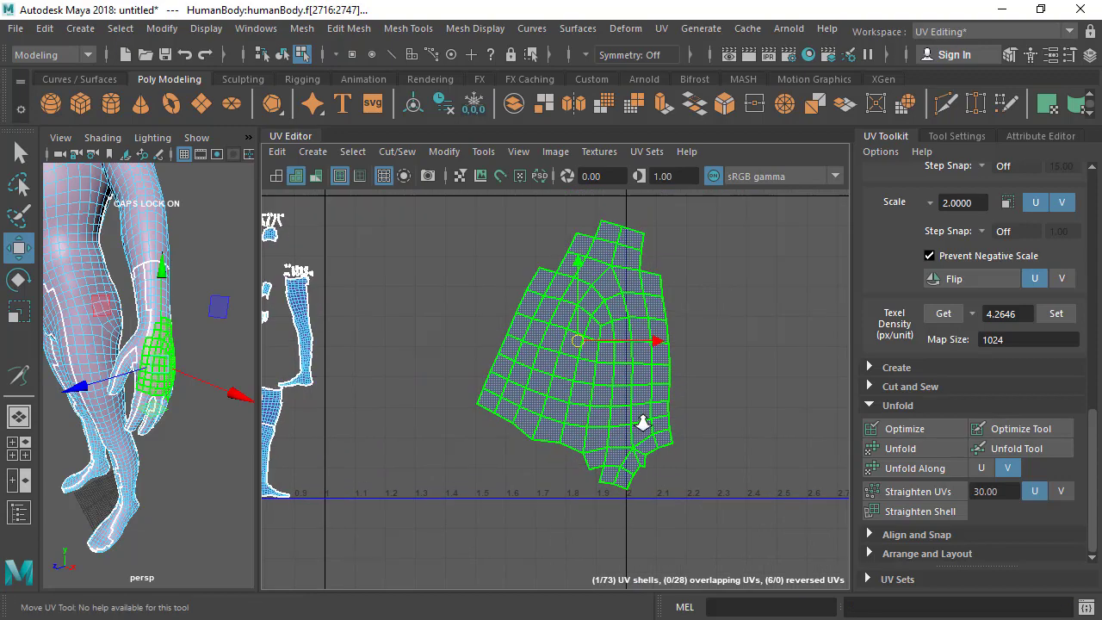
click(755, 361)
Step: Select the small ear shell beside the head shell and optimize its UVs
alt+middle_drag(642, 374, 685, 484)
scroll(685, 483, down, 1)
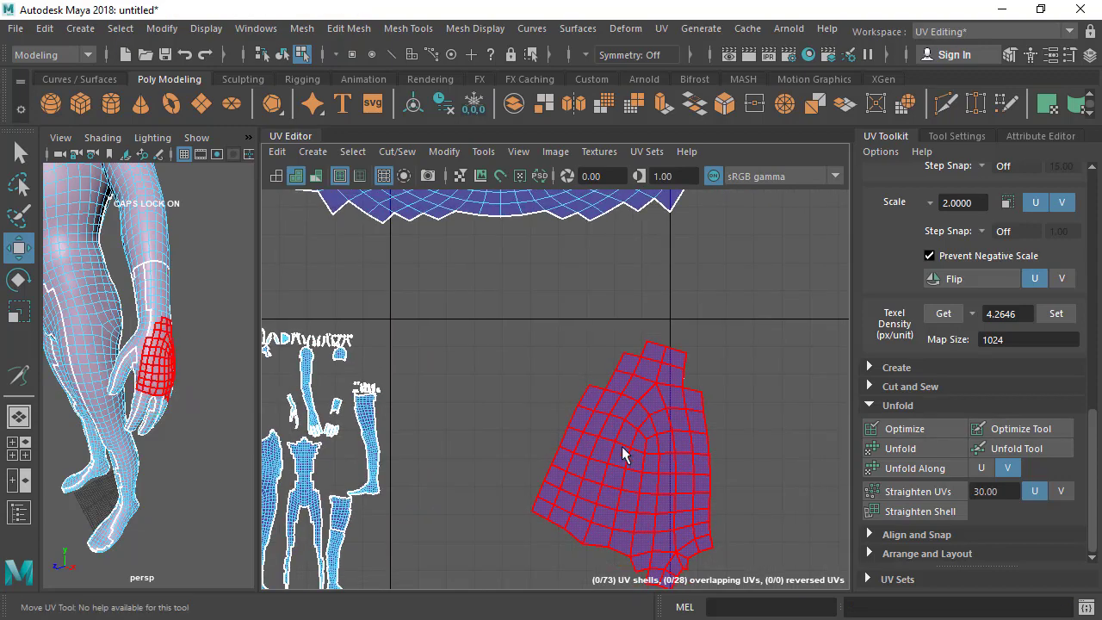
scroll(618, 478, down, 3)
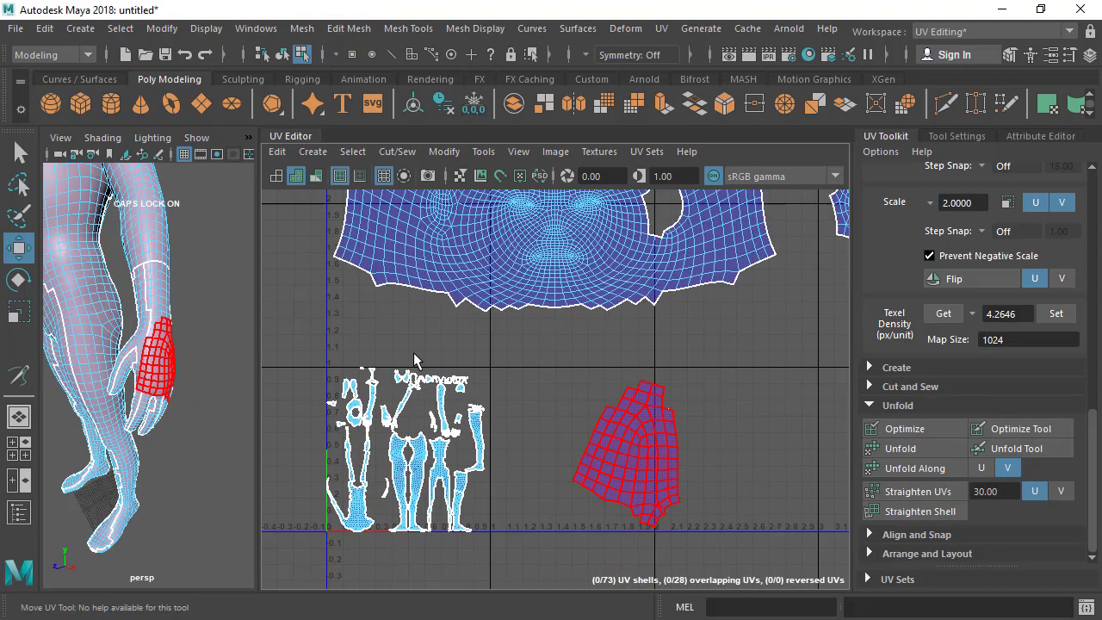
alt+middle_drag(610, 370, 623, 451)
scroll(627, 428, down, 1)
alt+middle_drag(757, 314, 531, 357)
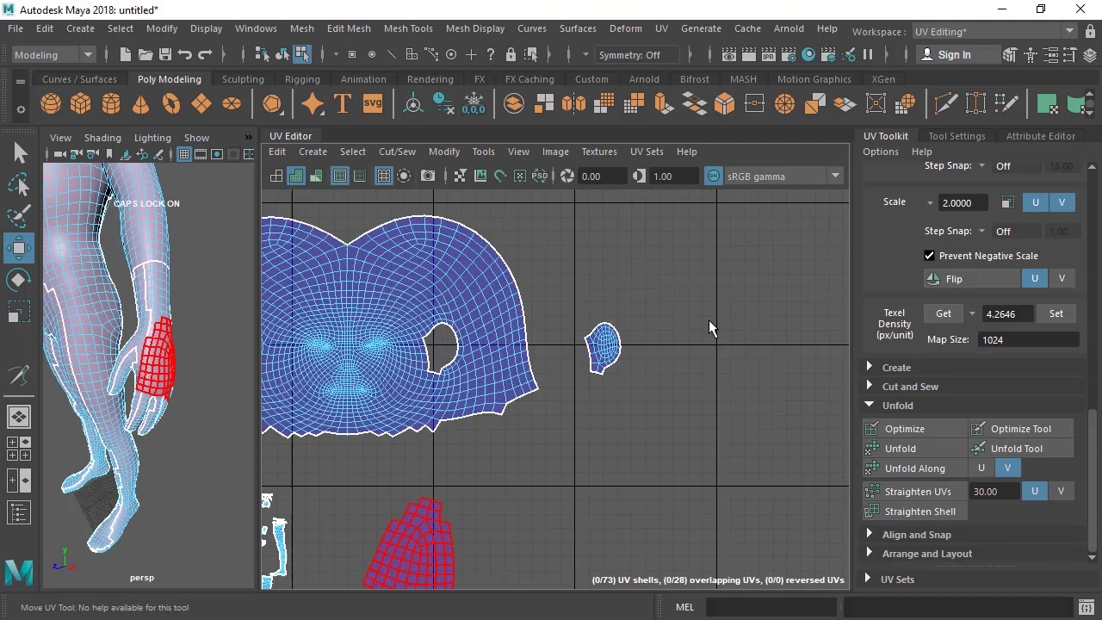
scroll(711, 327, up, 4)
alt+middle_drag(593, 295, 550, 340)
scroll(732, 332, up, 1)
alt+middle_drag(560, 273, 594, 283)
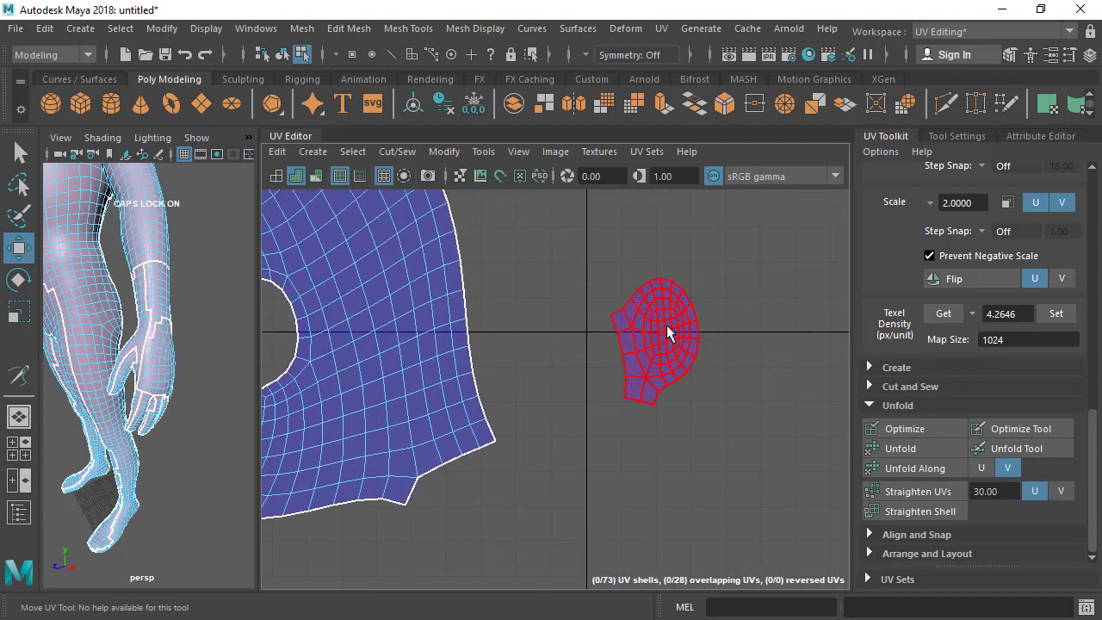
click(656, 344)
click(923, 437)
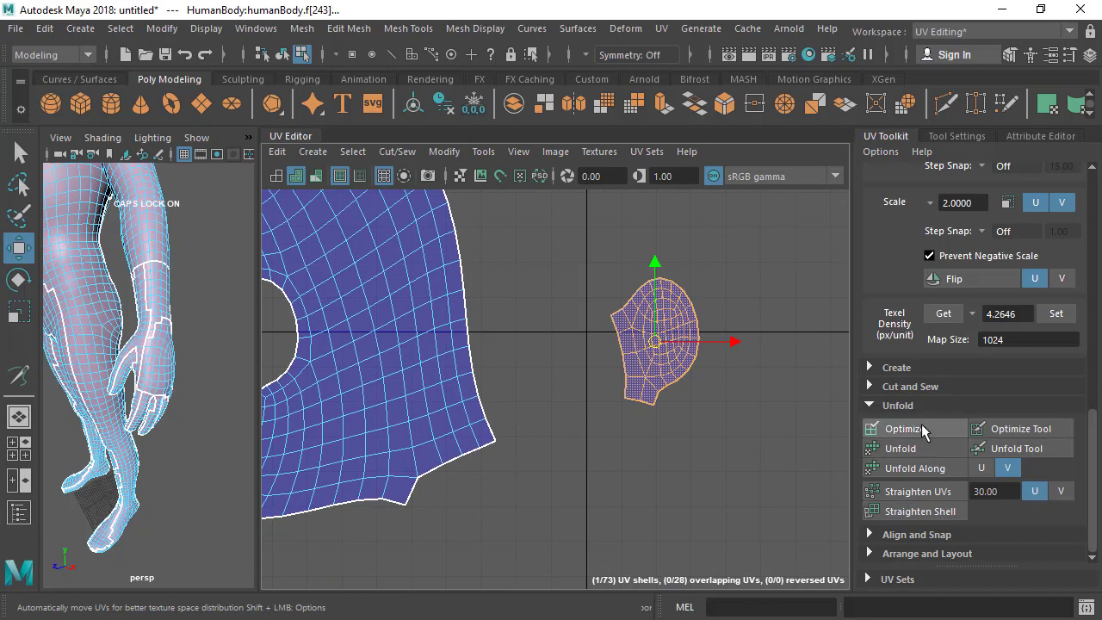
scroll(657, 381, up, 2)
alt+middle_drag(666, 484, 642, 502)
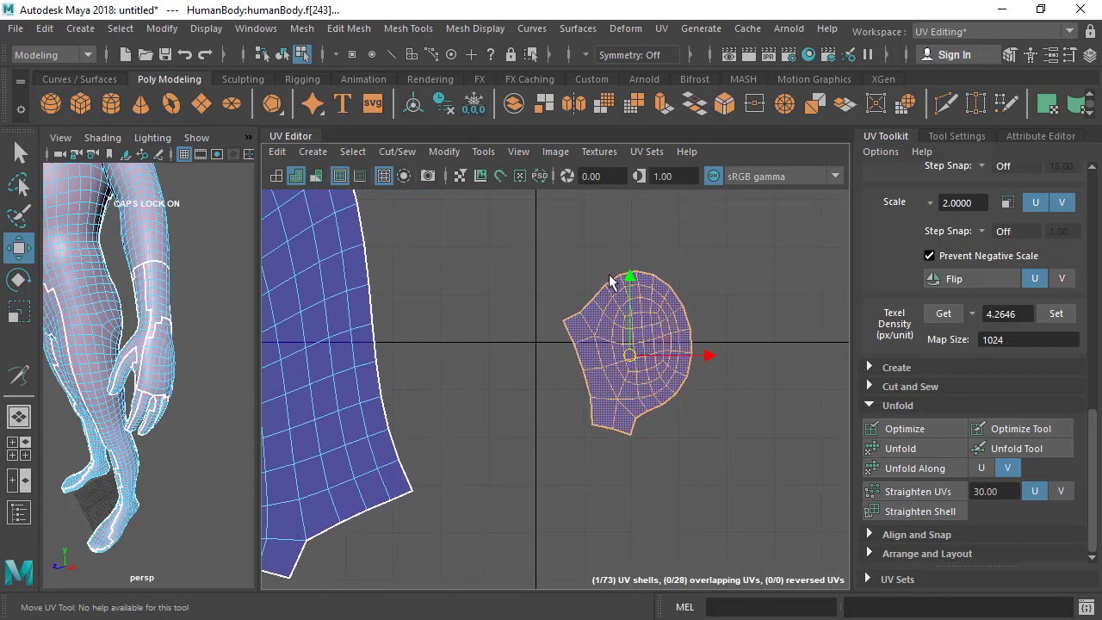
Step: Select the whole head shell, optimize its UVs and deselect it
scroll(585, 370, up, 1)
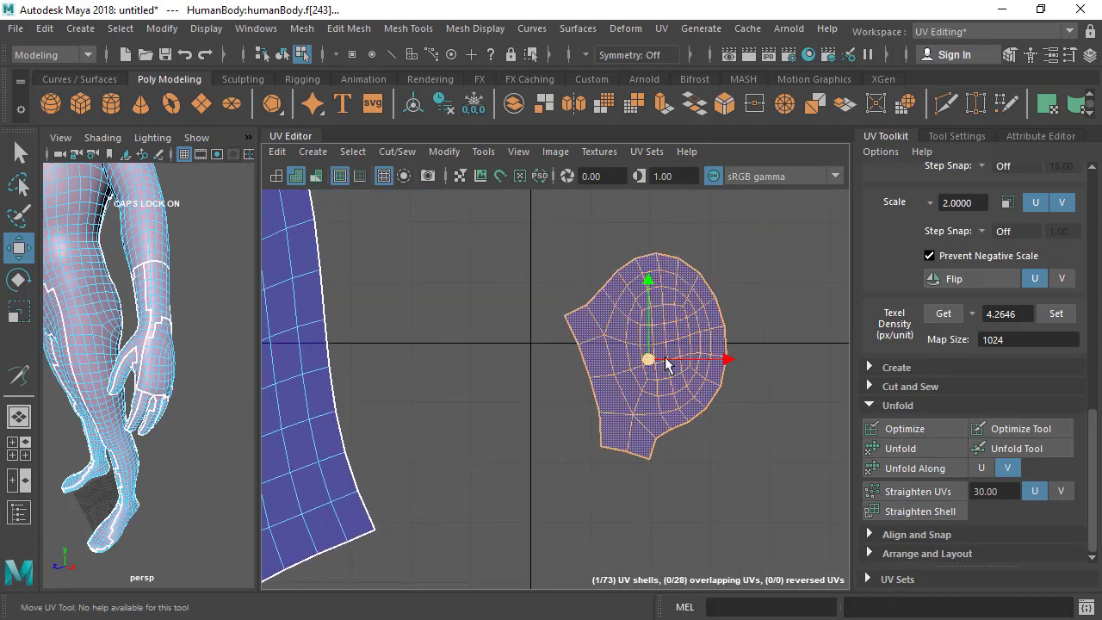
alt+middle_drag(388, 377, 680, 419)
scroll(654, 418, down, 4)
alt+middle_drag(533, 336, 711, 312)
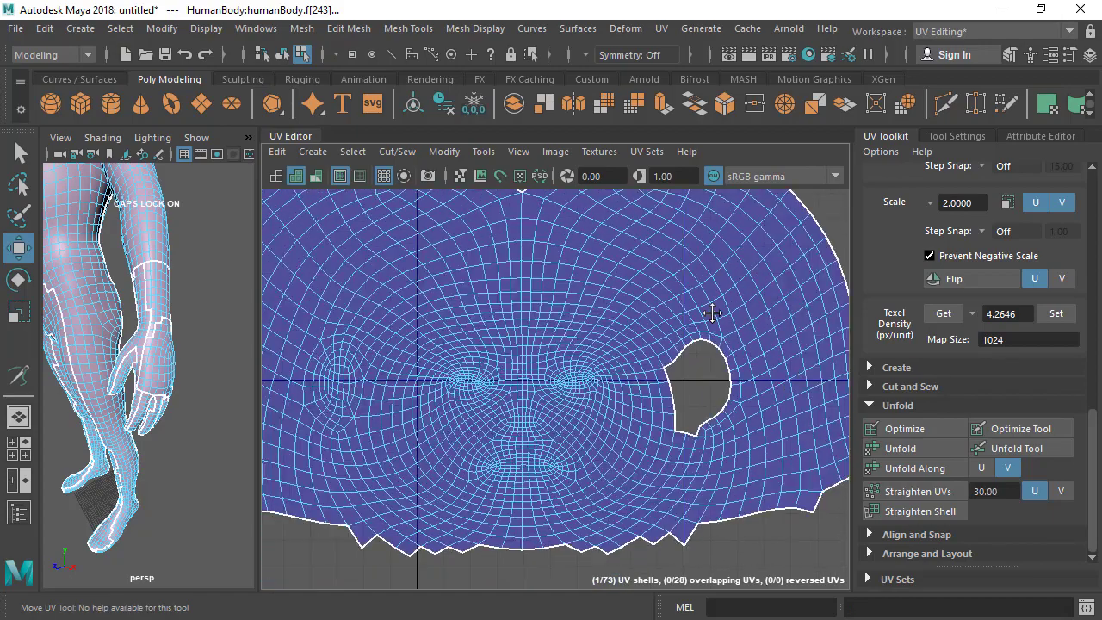
double_click(712, 313)
click(903, 428)
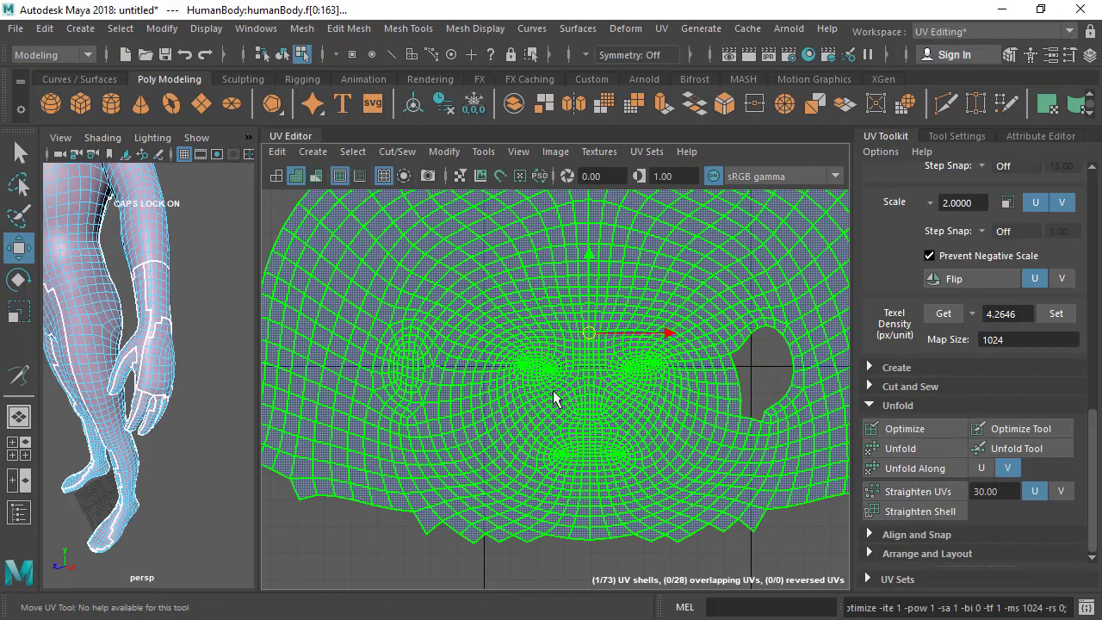
scroll(714, 418, down, 3)
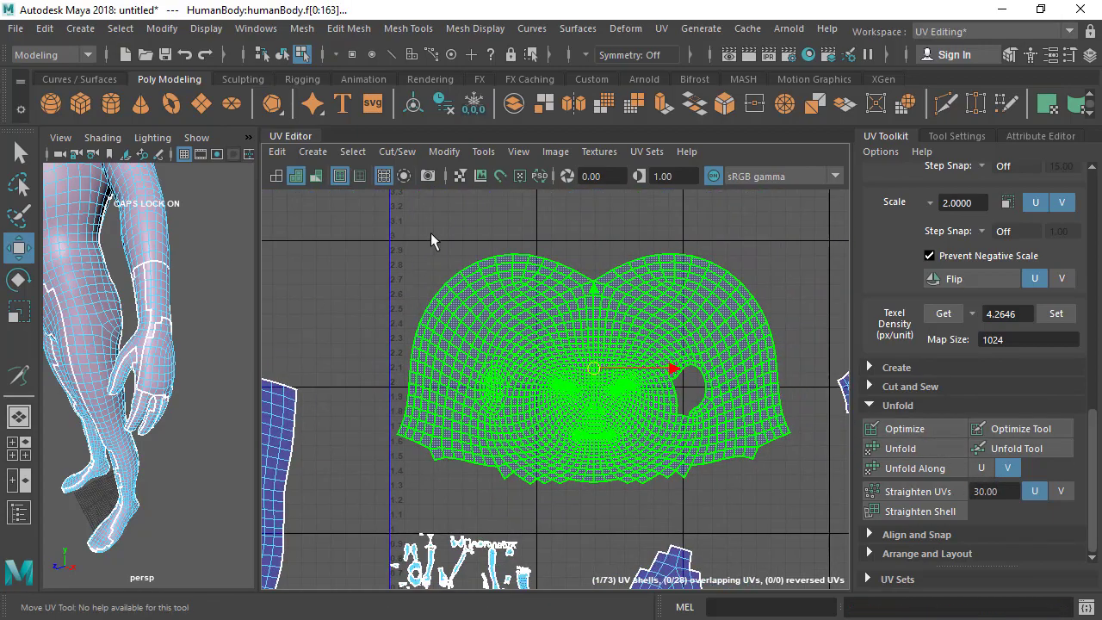
click(431, 234)
Step: Select the large arm shell beside the head shell and optimize its UVs
alt+right_drag(494, 421, 516, 440)
alt+middle_drag(517, 440, 731, 367)
alt+middle_drag(560, 366, 664, 322)
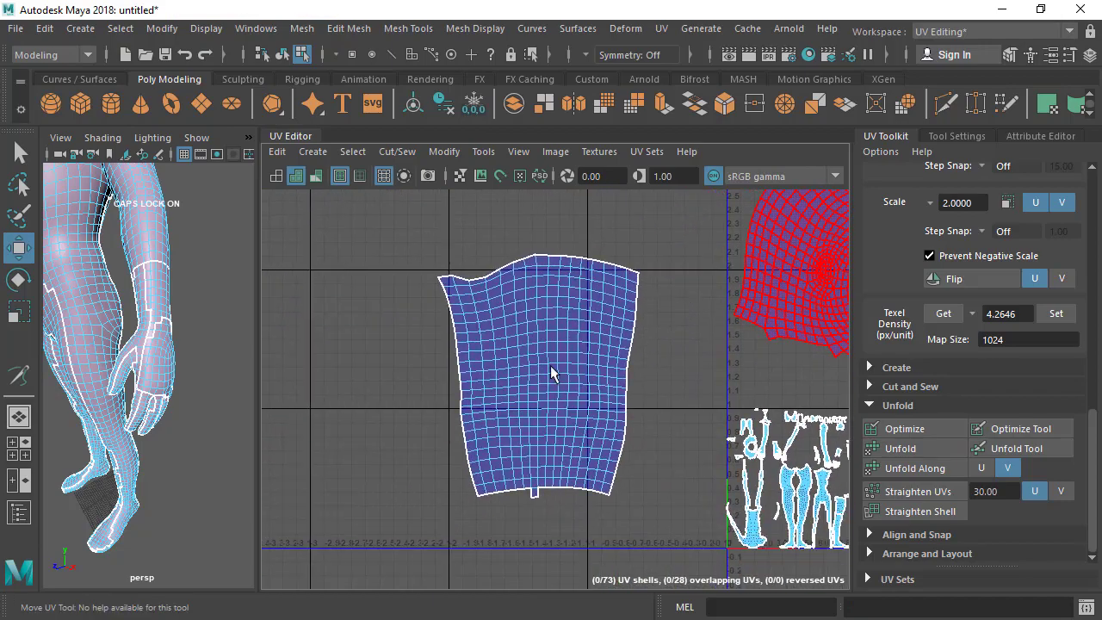
double_click(550, 365)
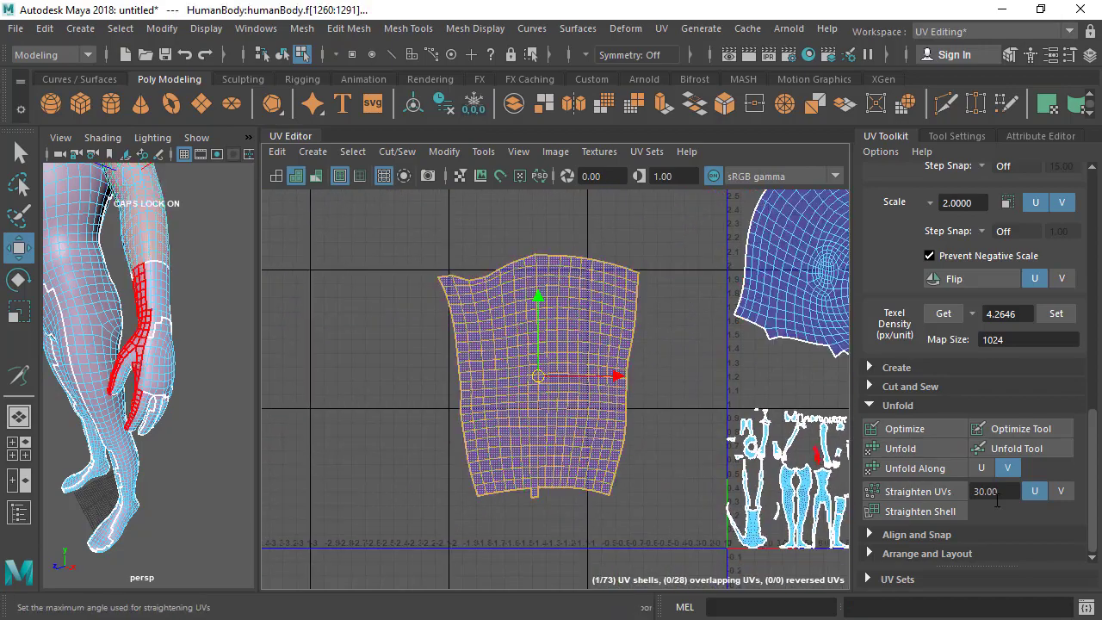
click(912, 427)
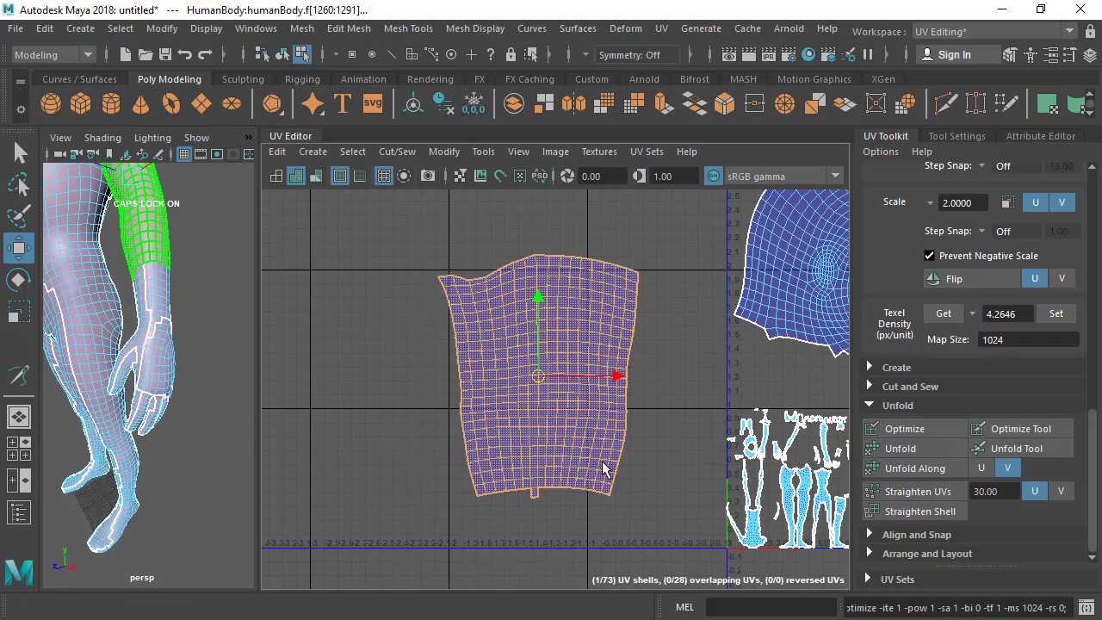
Step: Switch to UV selection and select the narrow torso-and-legs shell among the small packed body shells
alt+right_drag(599, 462, 479, 372)
alt+middle_drag(684, 521, 639, 530)
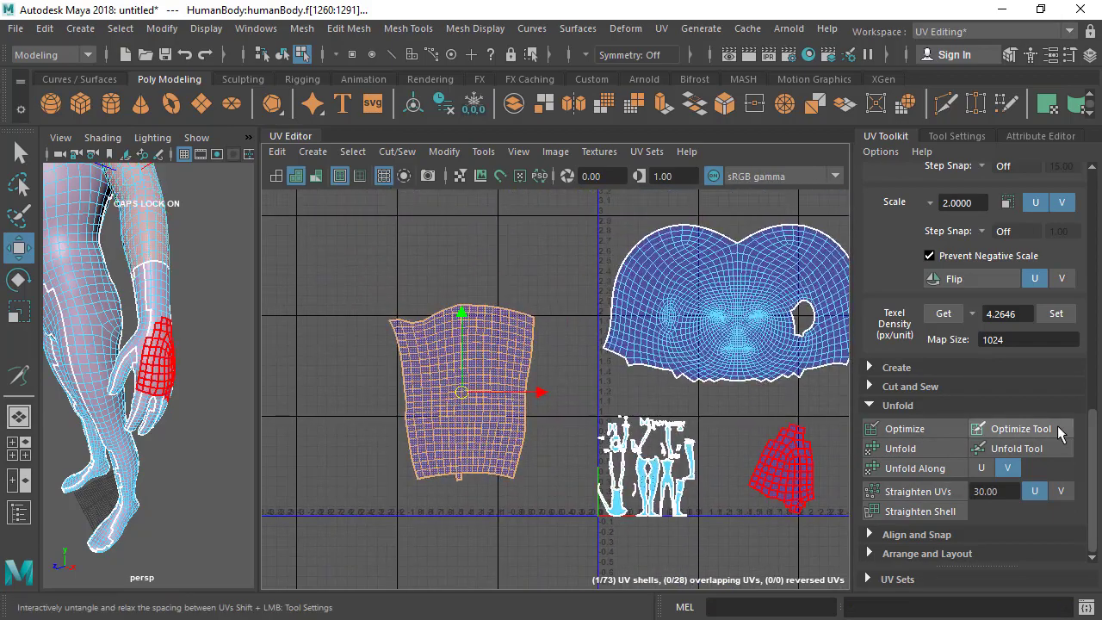
click(1048, 430)
alt+middle_drag(504, 362, 377, 322)
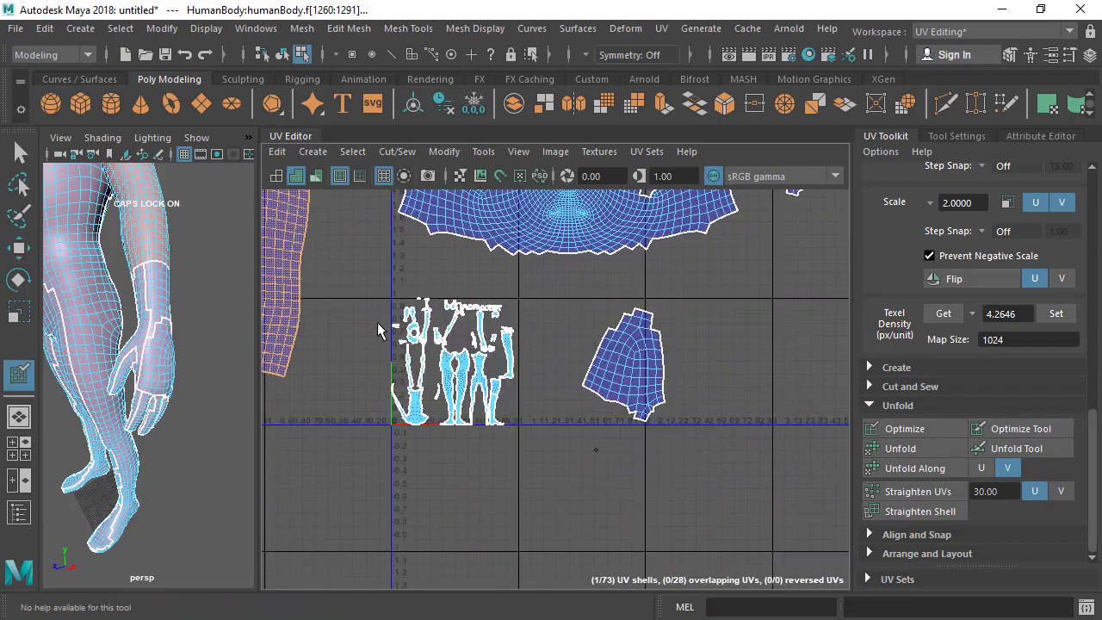
alt+right_drag(377, 322, 582, 404)
alt+middle_drag(582, 401, 485, 288)
mouse_move(484, 288)
alt+right_down()
mouse_move(536, 465)
mouse_move(561, 503)
alt+right_up()
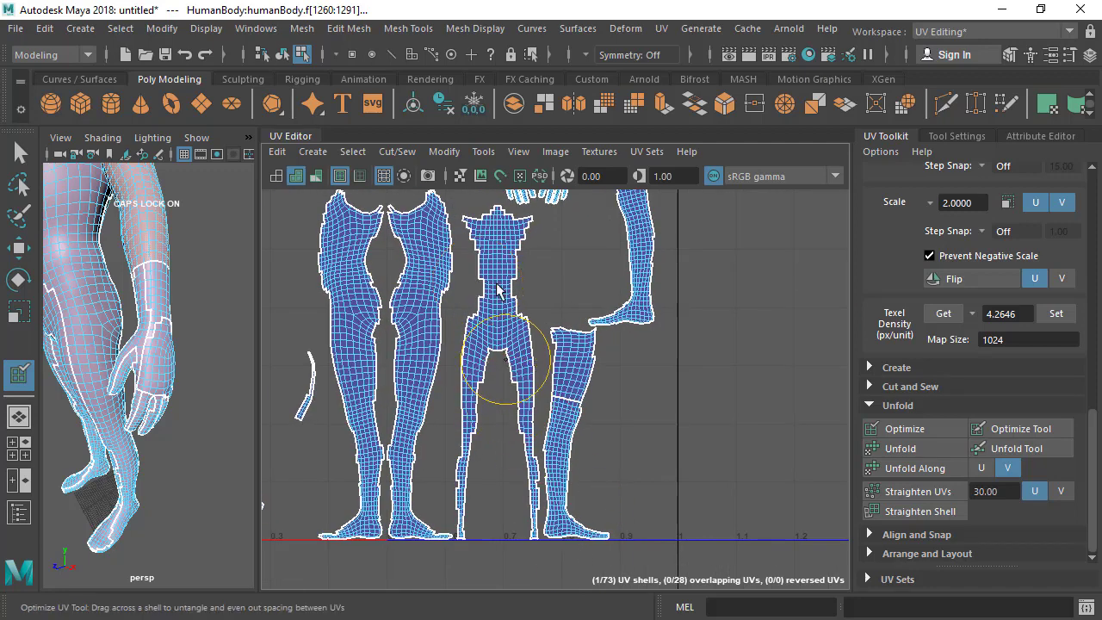
right_drag(484, 302, 556, 317)
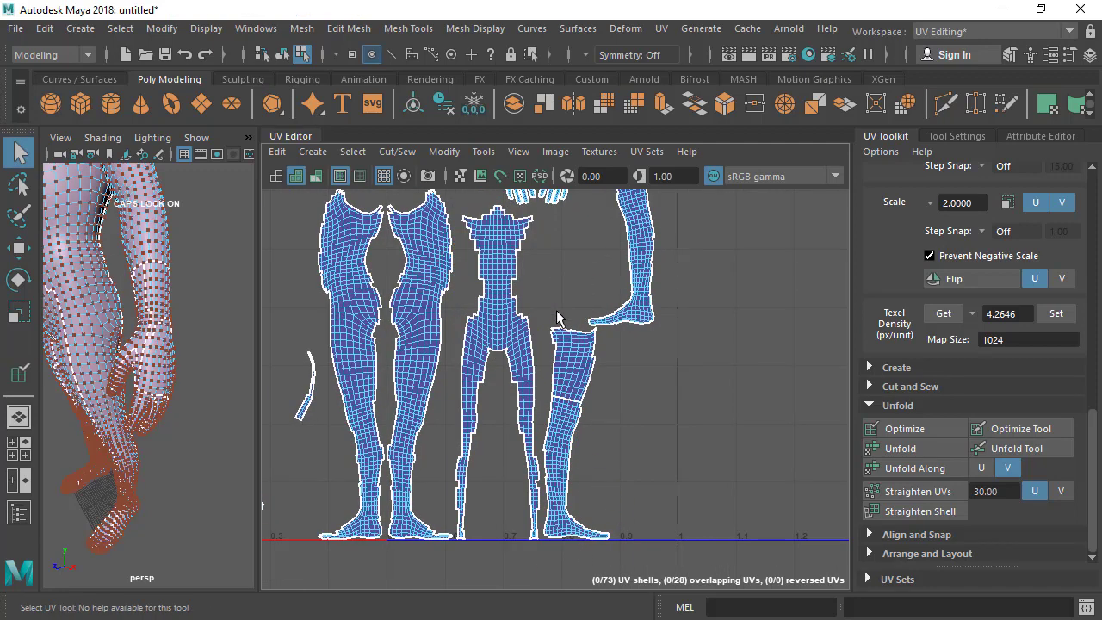
double_click(500, 315)
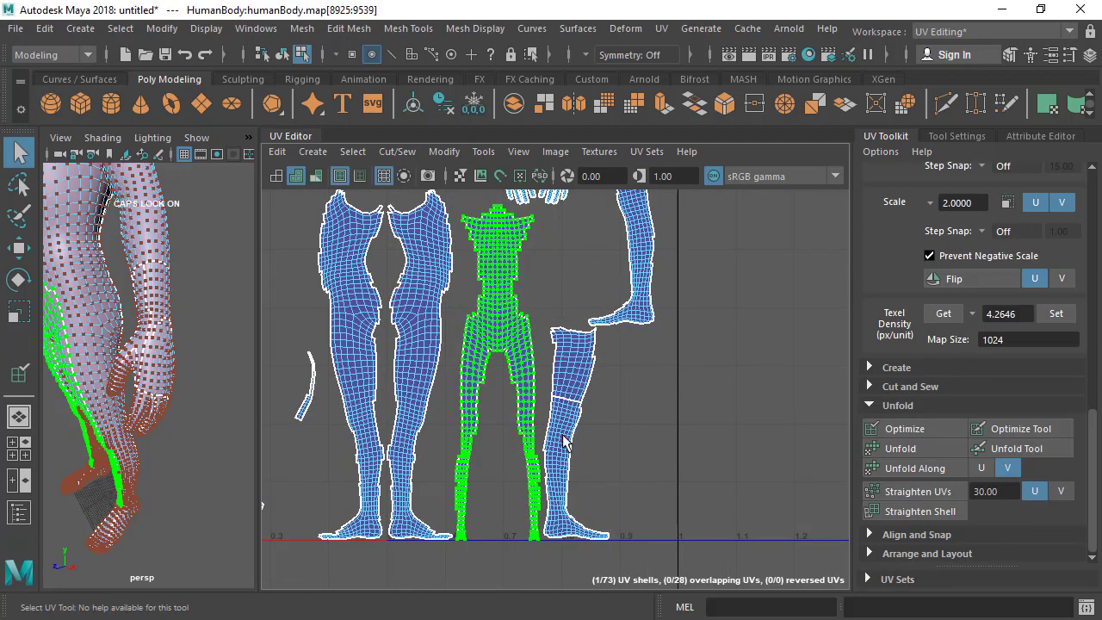
Step: Activate the Optimize Tool for the selected torso-and-legs shell and examine its location on the body model
click(1019, 428)
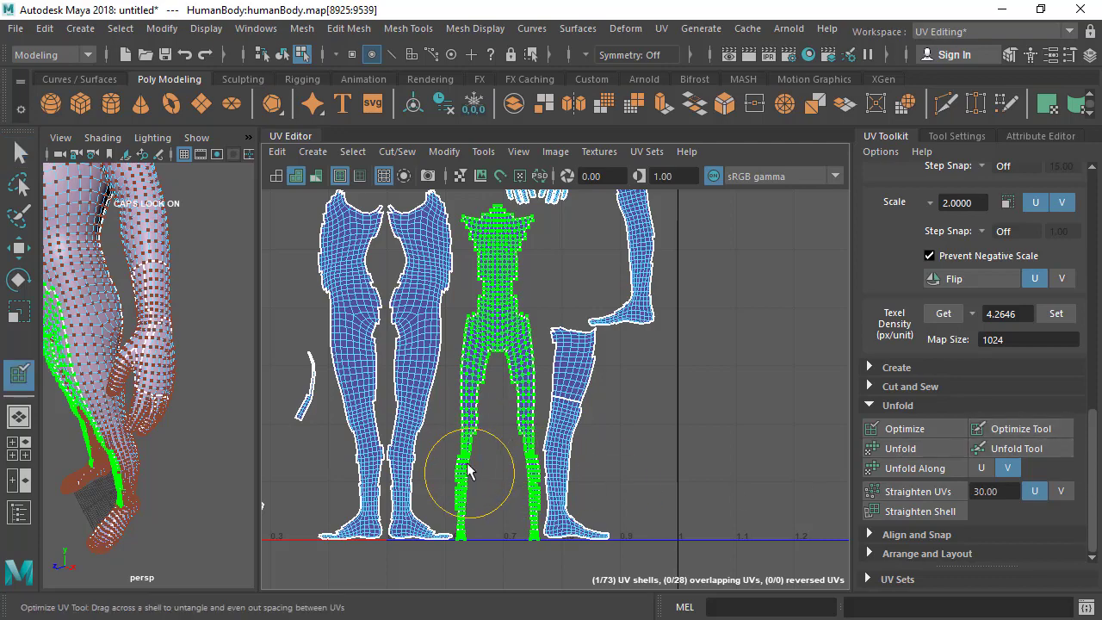
scroll(490, 322, up, 5)
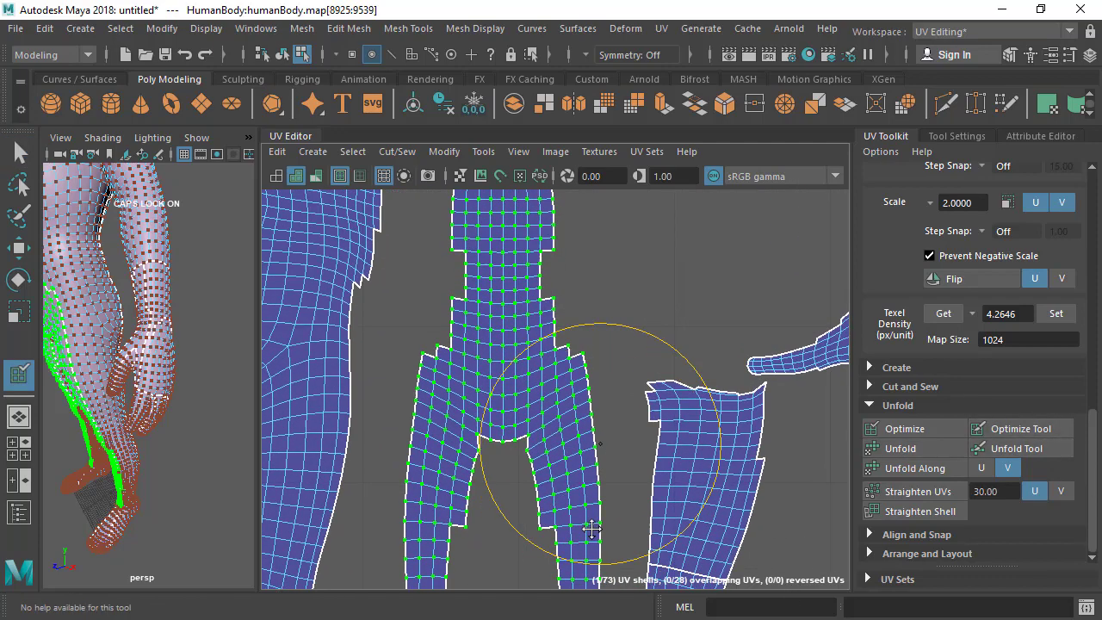
mouse_move(486, 419)
mouse_down()
mouse_move(509, 301)
mouse_move(513, 450)
mouse_up()
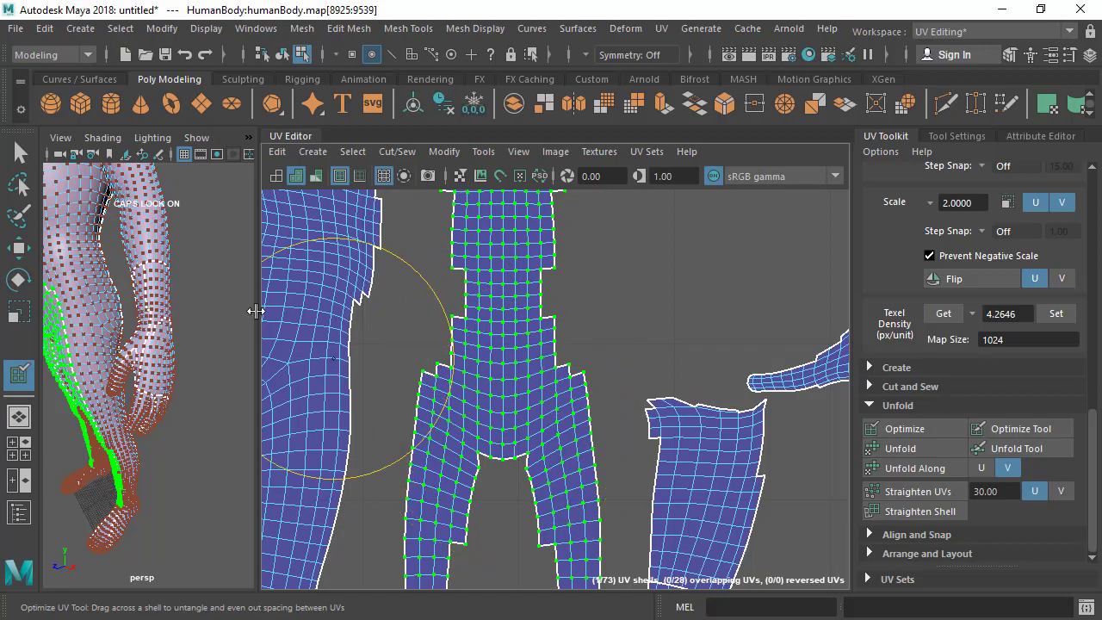
alt+middle_drag(126, 277, 134, 297)
alt+drag(134, 298, 103, 297)
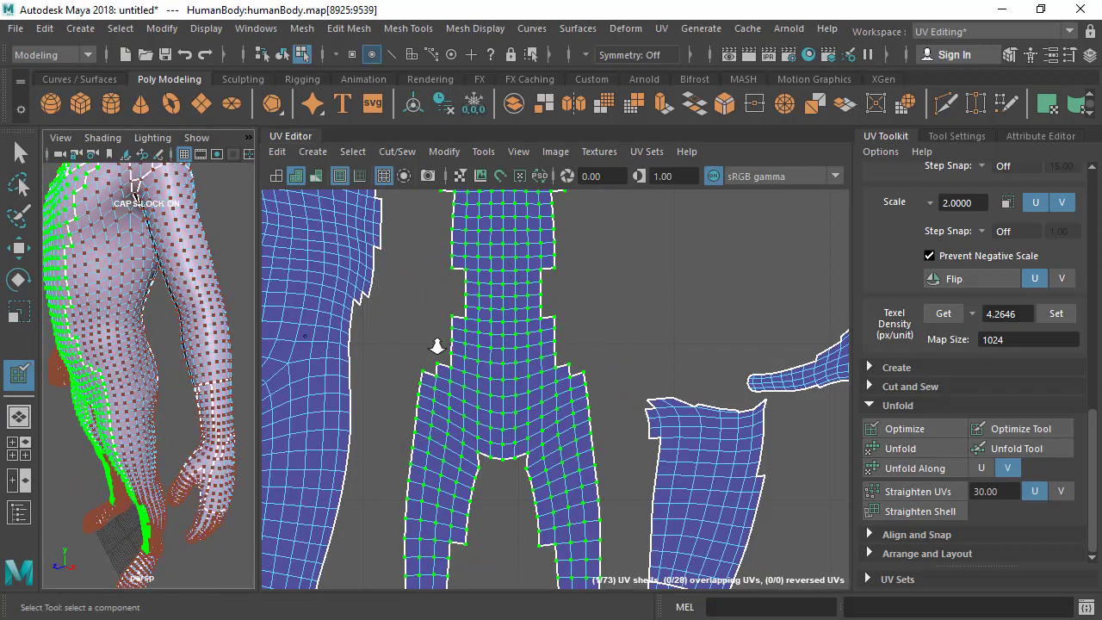
scroll(437, 346, down, 6)
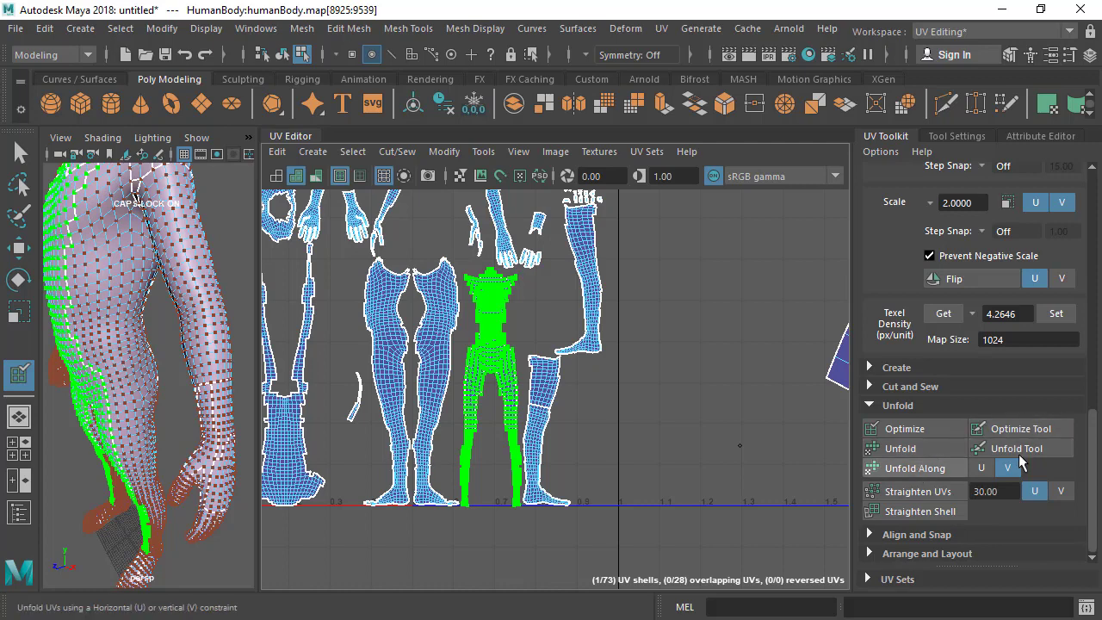
scroll(465, 377, down, 1)
alt+middle_drag(465, 377, 499, 354)
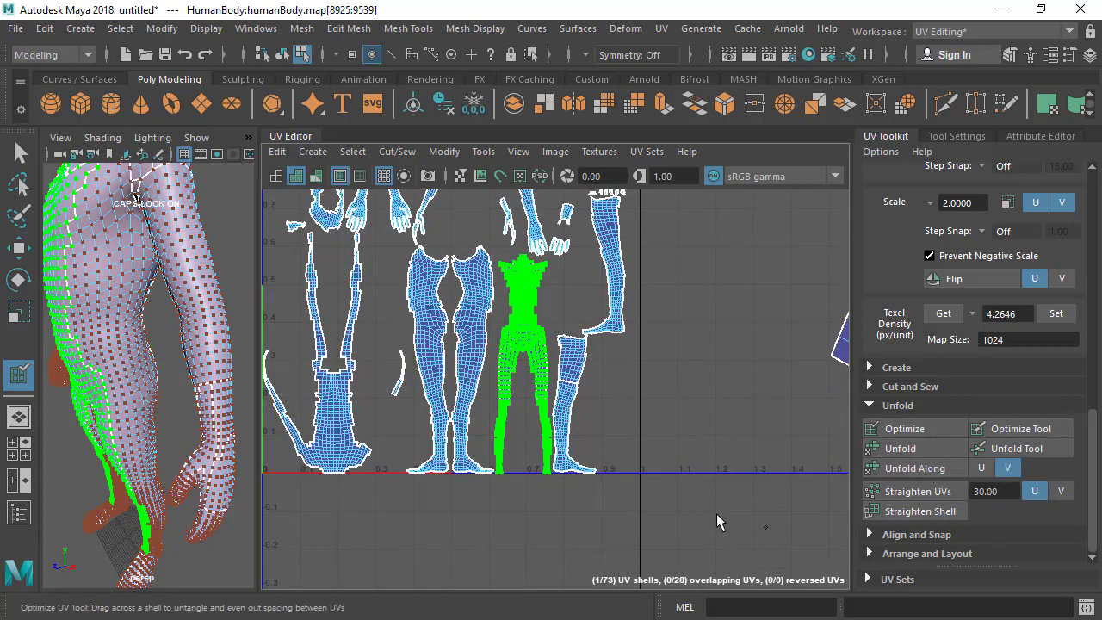
key(q)
Step: Select the head shell and scale it narrower along U only
alt+right_drag(594, 250, 297, 224)
alt+middle_drag(297, 224, 301, 324)
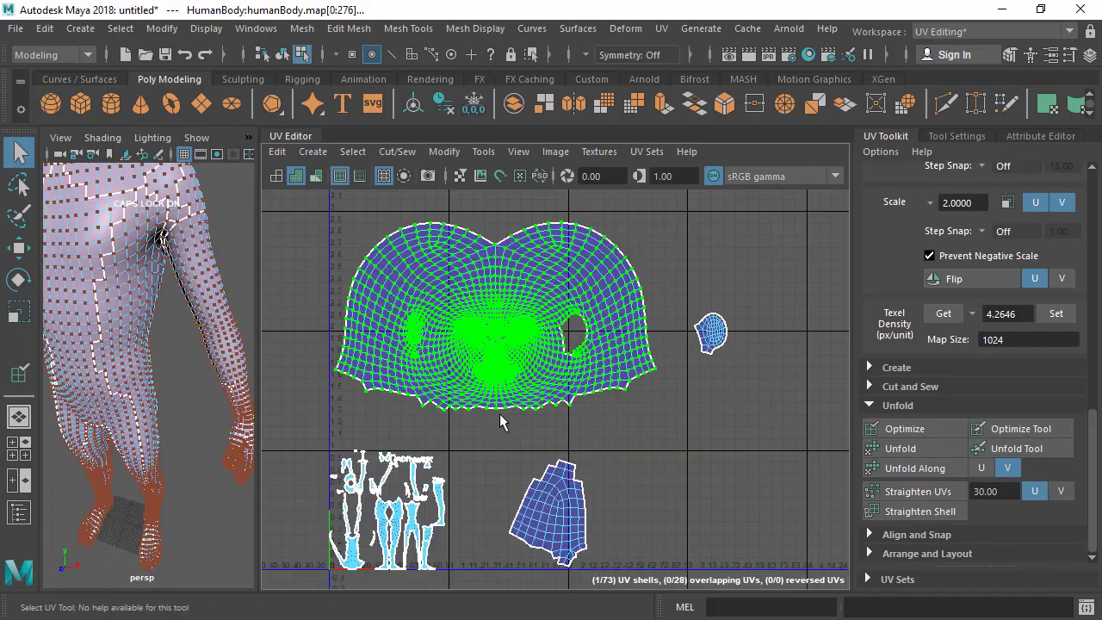
key(r)
drag(573, 316, 543, 315)
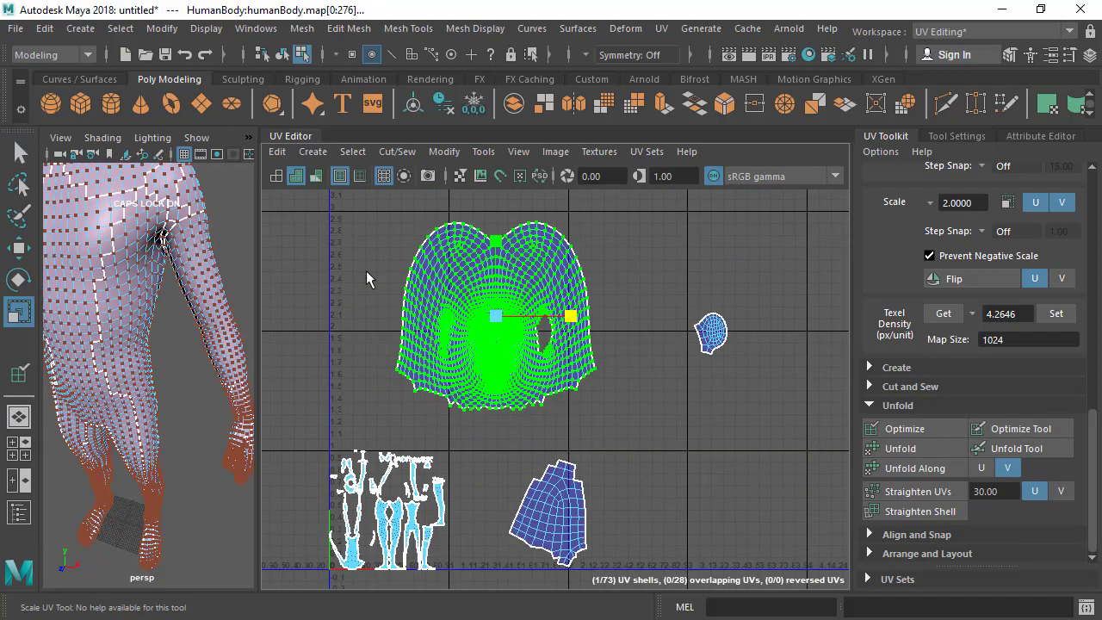
key(f)
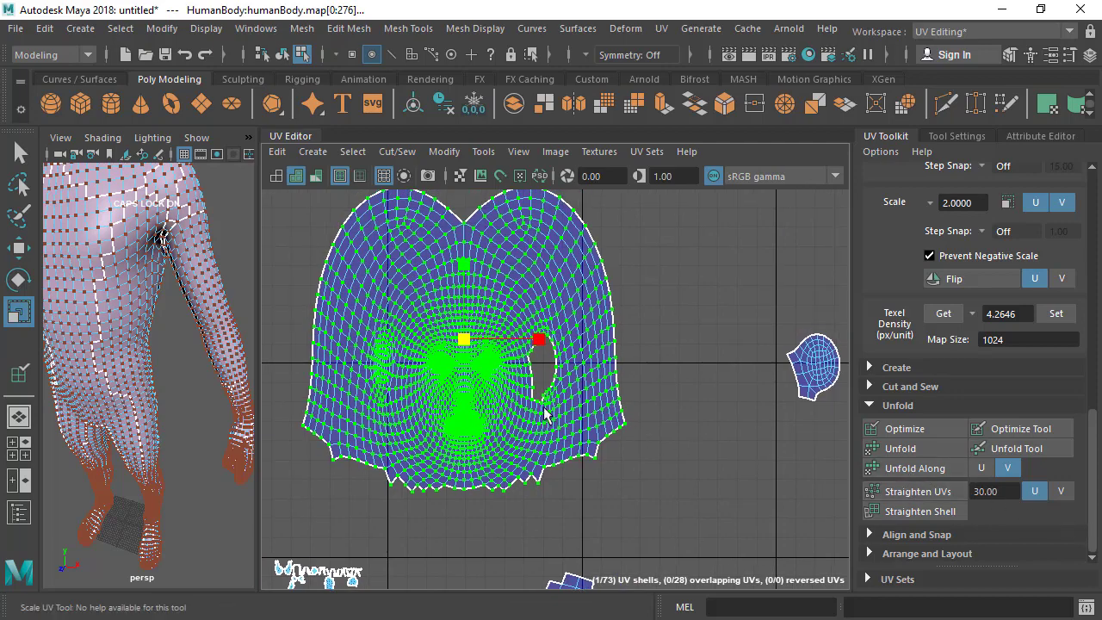
Step: Set Unfold Along to the U direction and apply it to the squashed head shell
scroll(472, 377, down, 2)
alt+middle_drag(340, 366, 387, 385)
scroll(386, 384, down, 1)
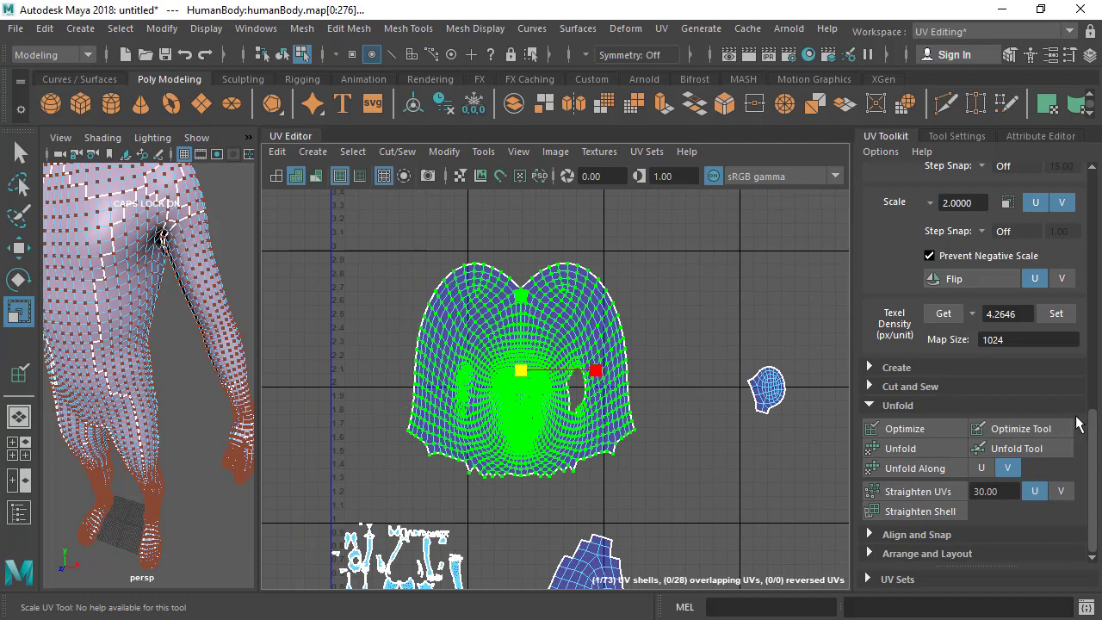
scroll(521, 453, up, 2)
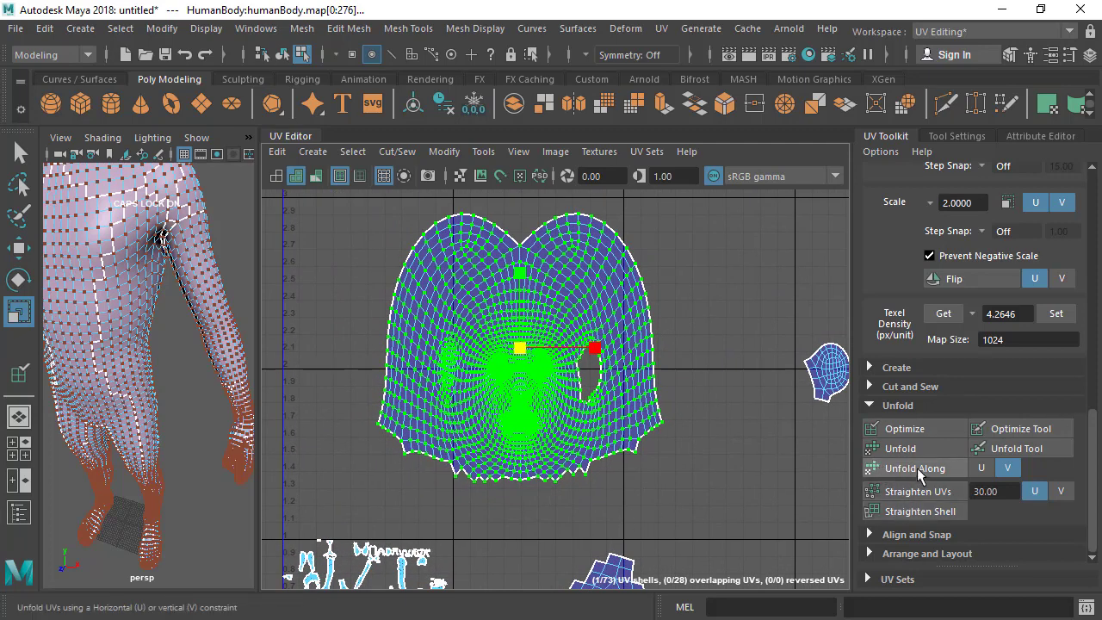
click(981, 467)
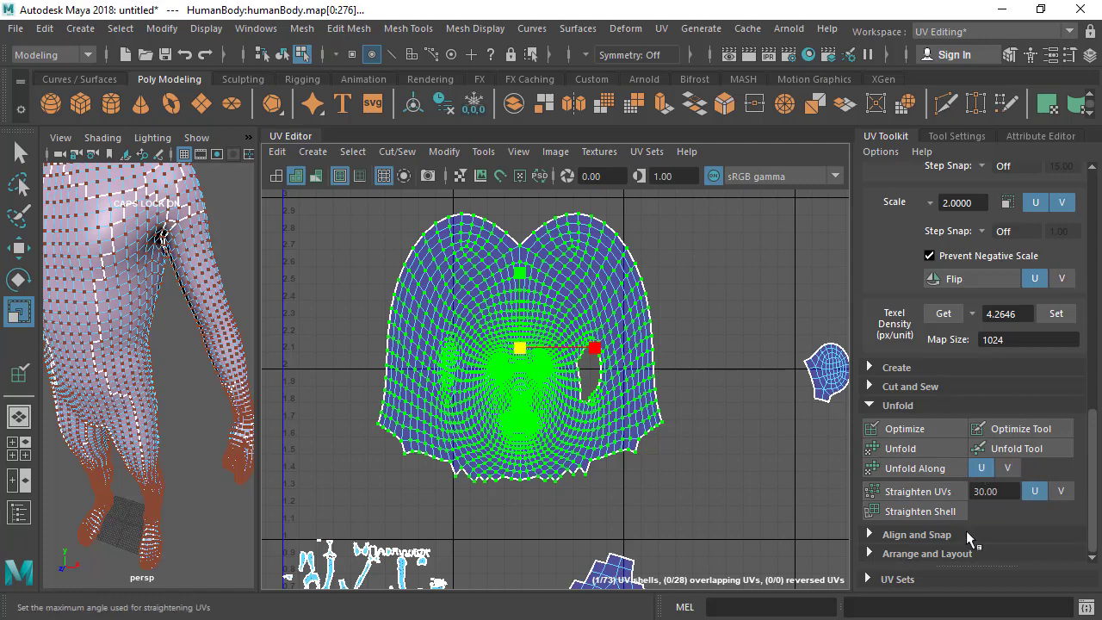
click(905, 468)
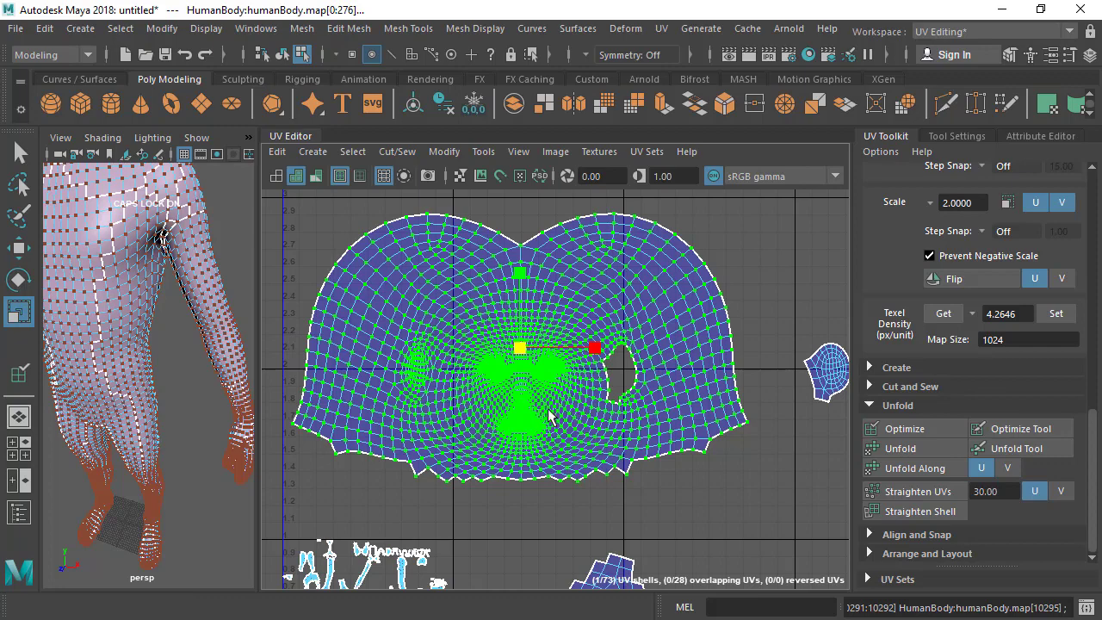
Step: Set Unfold Along to the V direction and apply it to the head shell
scroll(548, 415, down, 1)
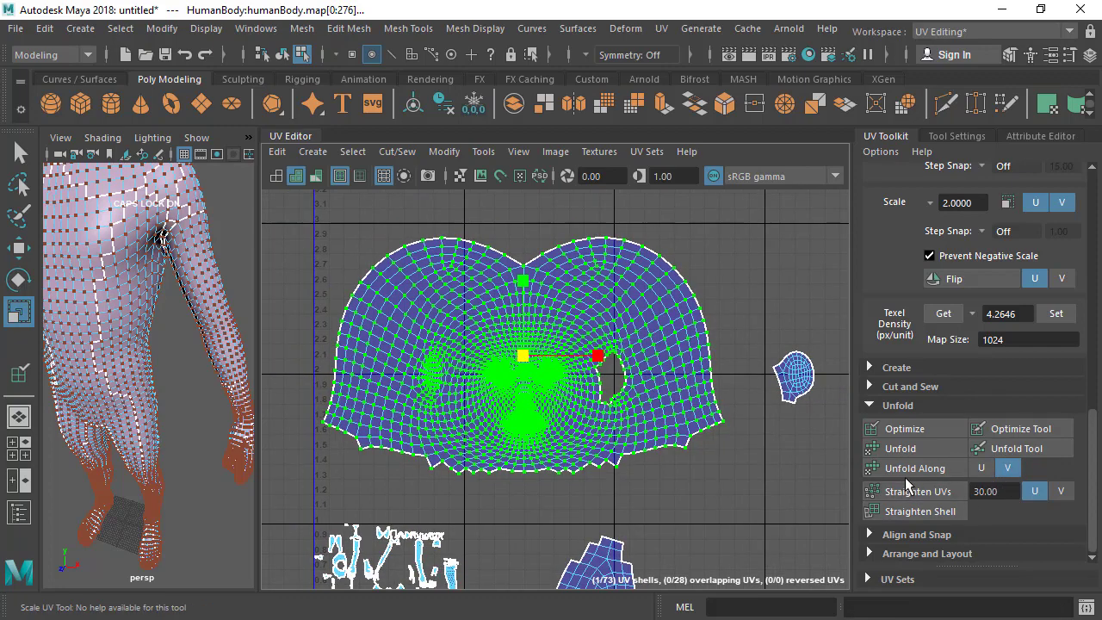
click(908, 468)
scroll(533, 450, up, 2)
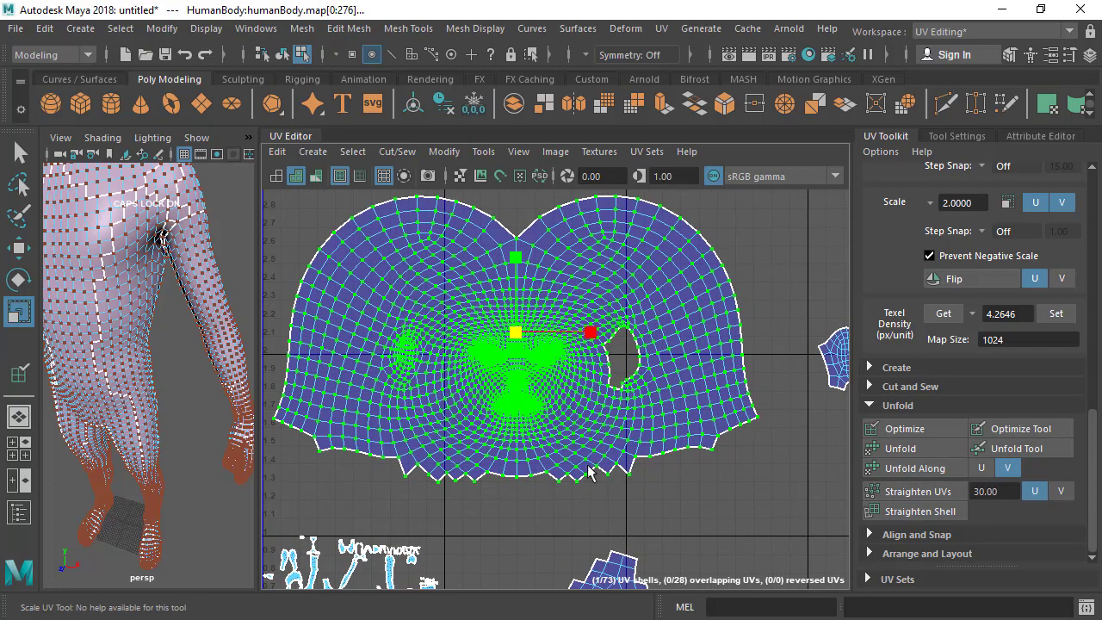
scroll(547, 453, down, 3)
alt+middle_drag(555, 438, 512, 434)
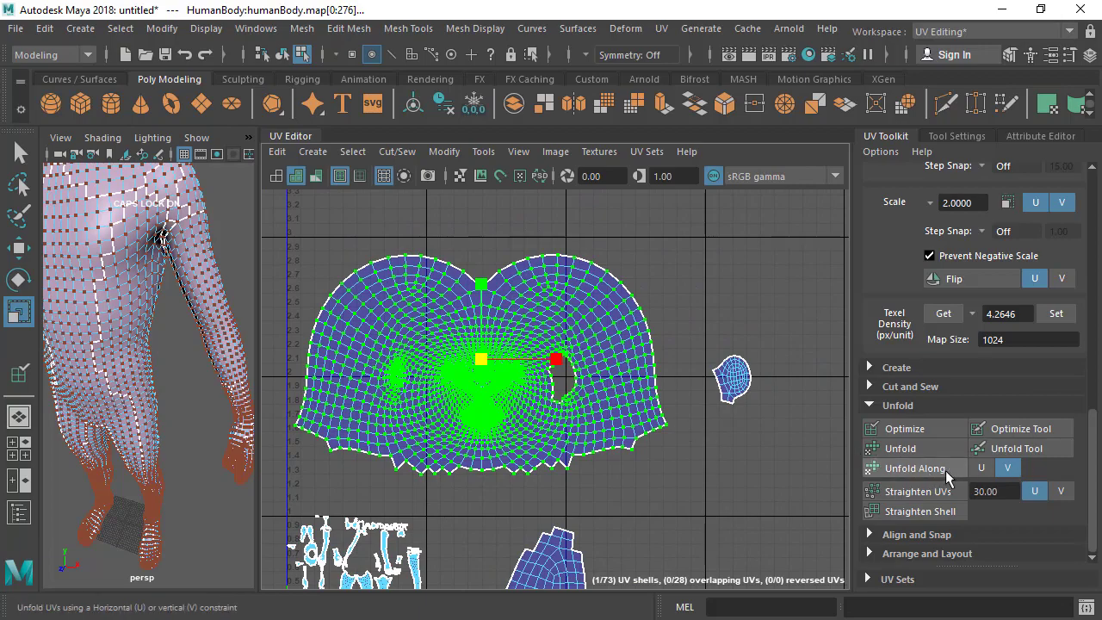
scroll(564, 424, up, 3)
scroll(670, 519, down, 2)
Step: Deselect the arm shell on HumanBody1 and examine the packed head, torso, arm and hand shells
alt+middle_drag(671, 519, 724, 453)
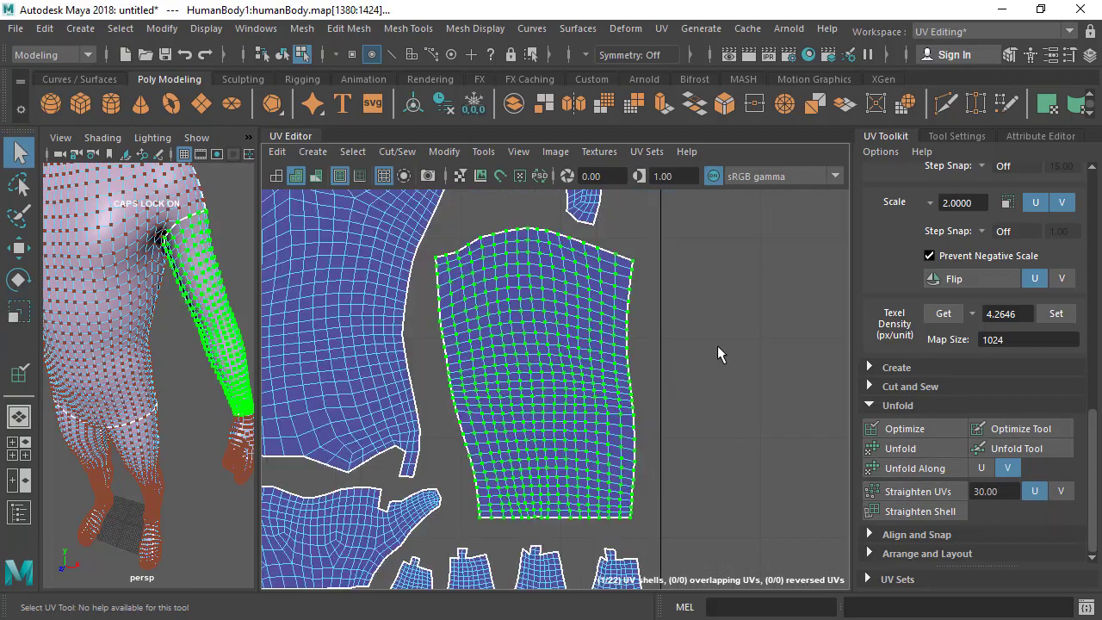
click(682, 351)
scroll(681, 353, down, 4)
alt+middle_drag(369, 315, 370, 464)
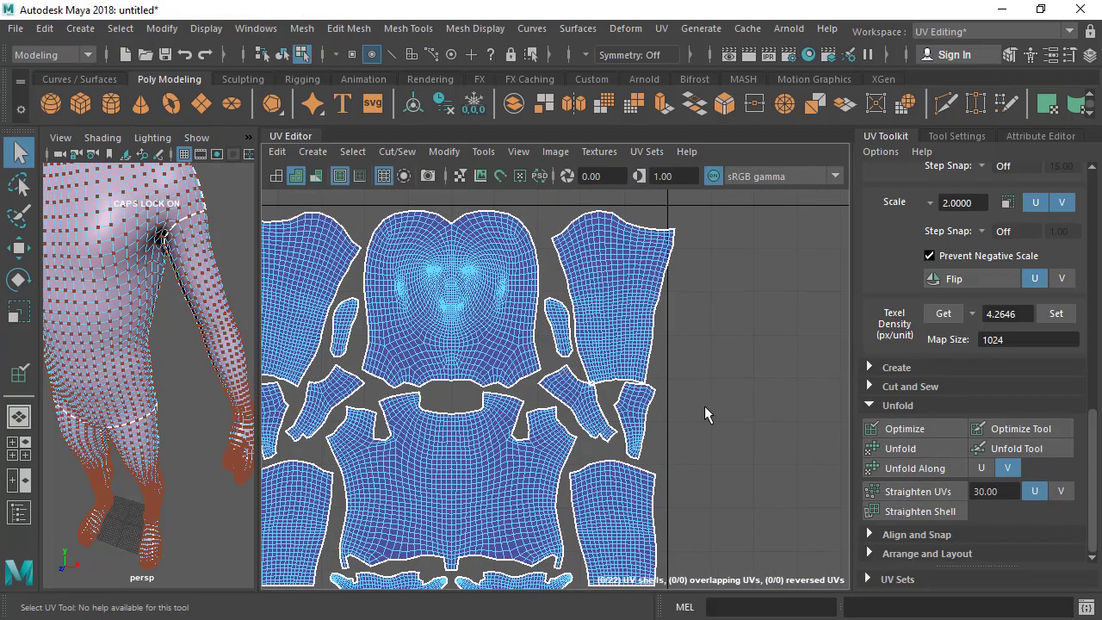
scroll(516, 391, up, 2)
alt+middle_drag(506, 384, 482, 246)
alt+middle_drag(638, 457, 650, 465)
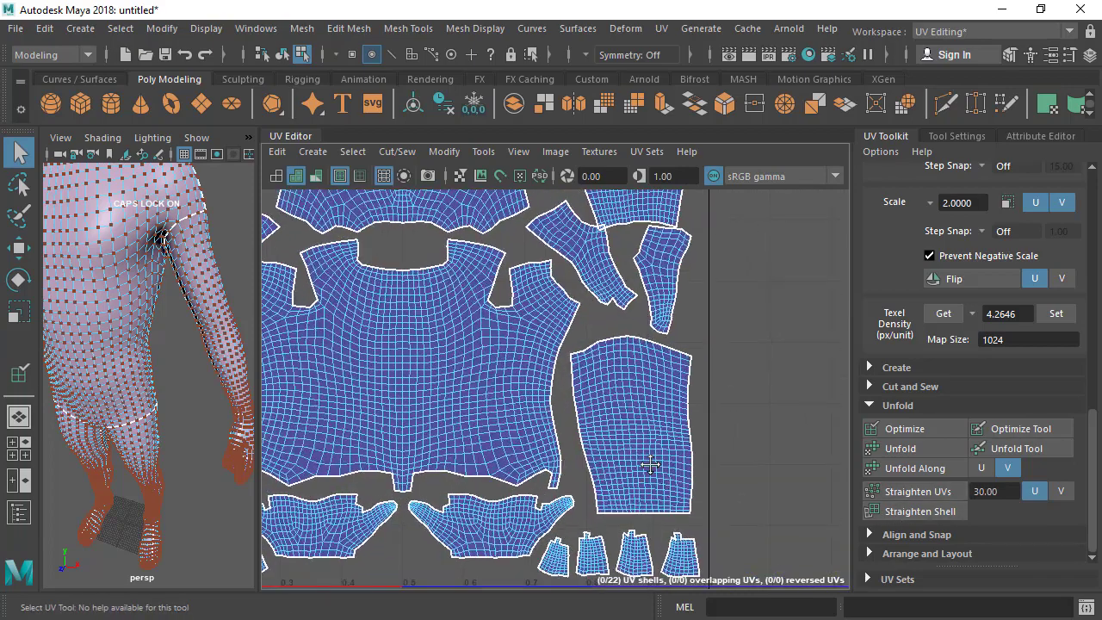
Step: Select the arm shell beside the torso and straighten its UVs along U, followed by both U and V
scroll(651, 465, up, 4)
click(556, 415)
alt+middle_drag(695, 398, 702, 369)
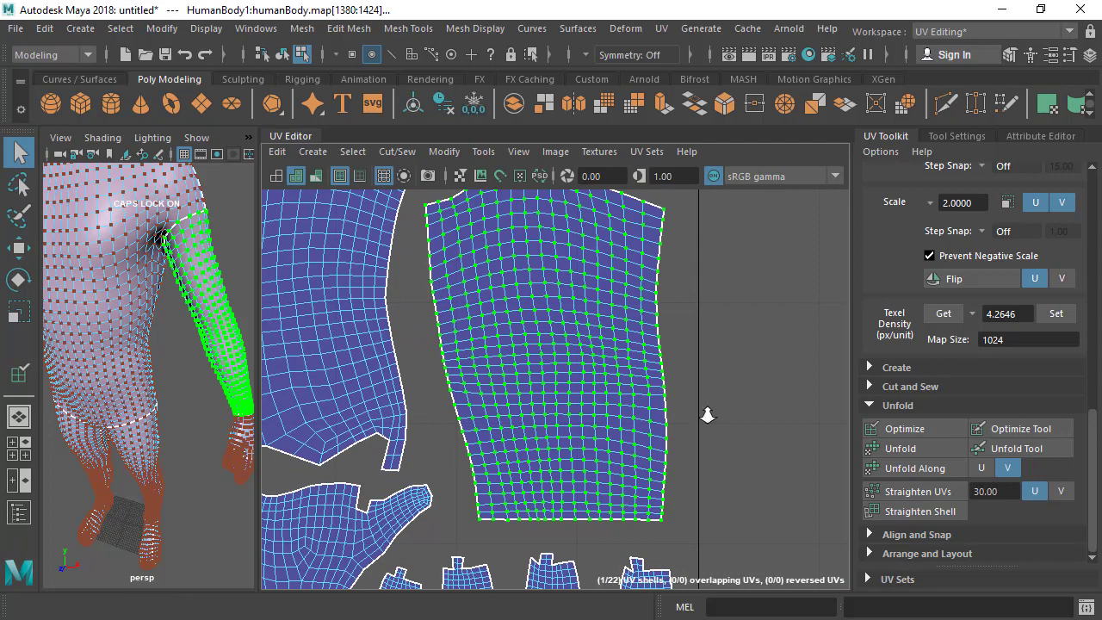
alt+middle_drag(707, 416, 746, 433)
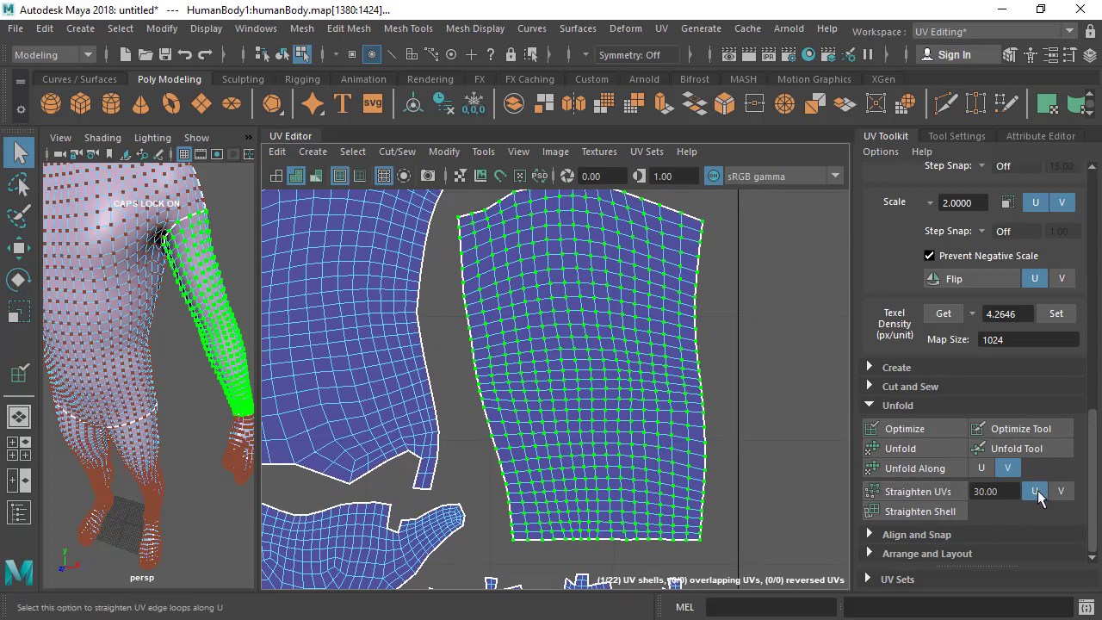
click(931, 494)
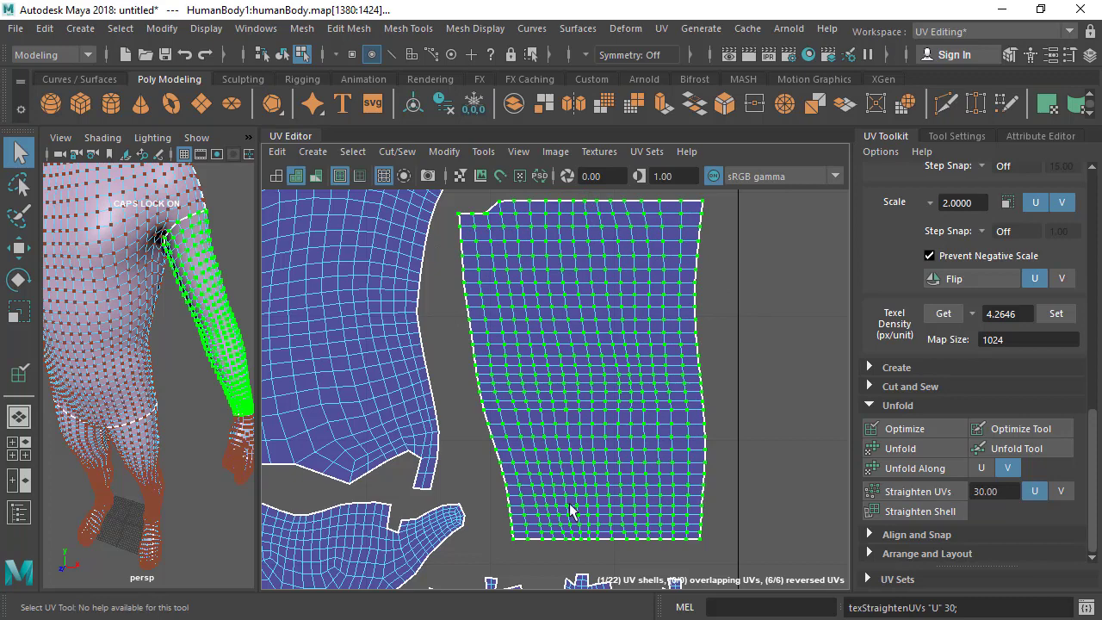
click(1060, 491)
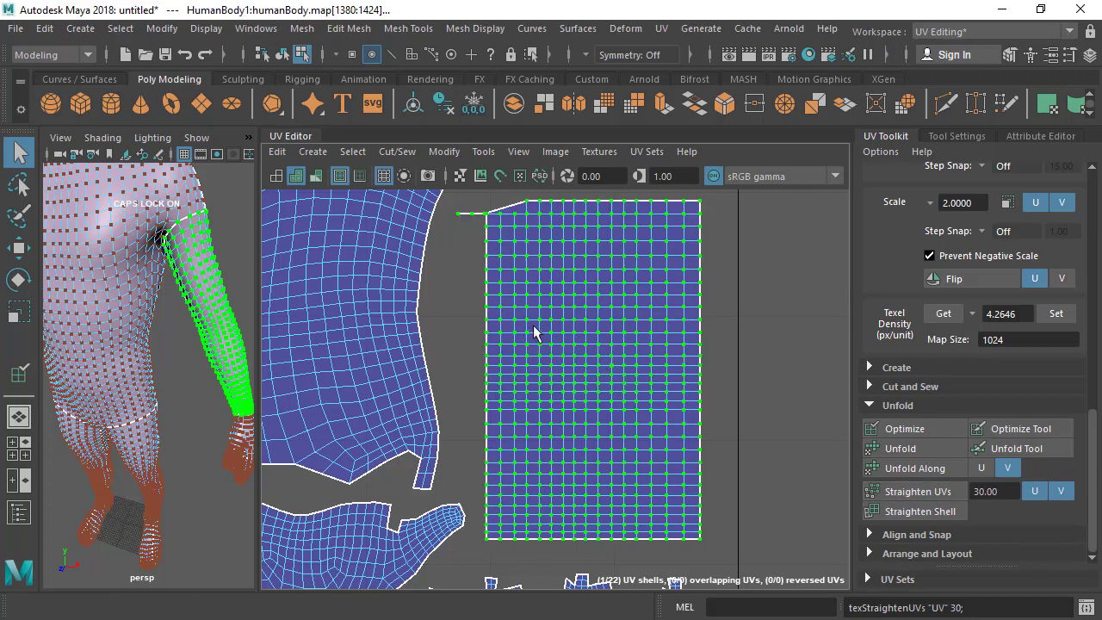
Step: Examine the straightened arm shell and its place among the surrounding torso, hand and leg shells
alt+middle_drag(534, 327, 558, 461)
alt+middle_drag(479, 352, 458, 215)
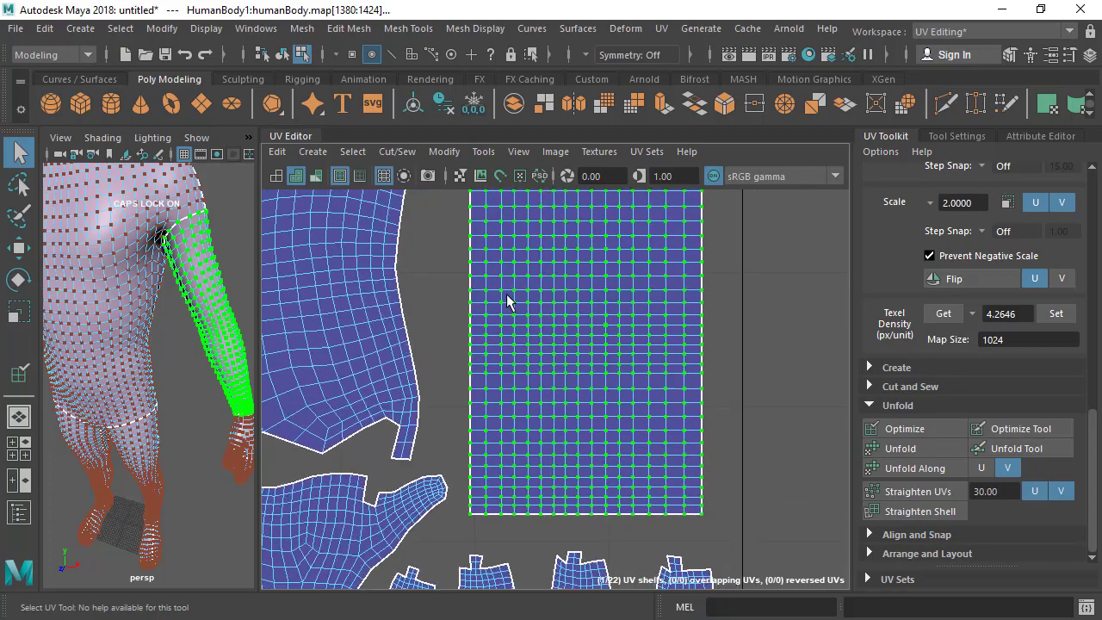
alt+right_drag(509, 302, 528, 318)
alt+middle_drag(529, 318, 516, 352)
alt+right_drag(516, 352, 411, 404)
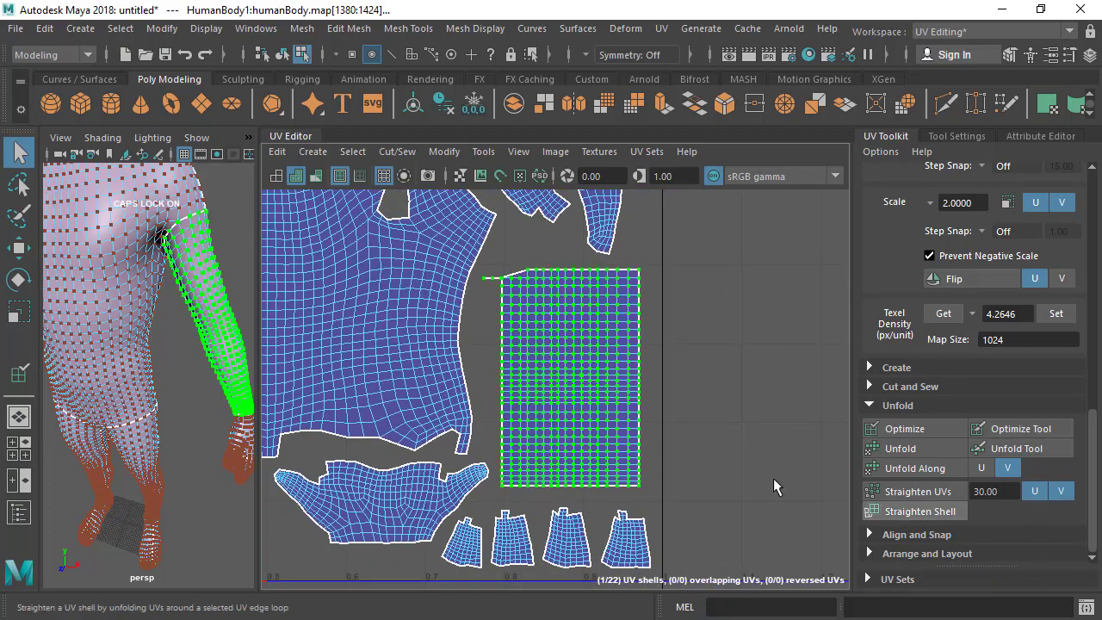
alt+right_drag(491, 389, 342, 339)
alt+middle_drag(407, 362, 510, 370)
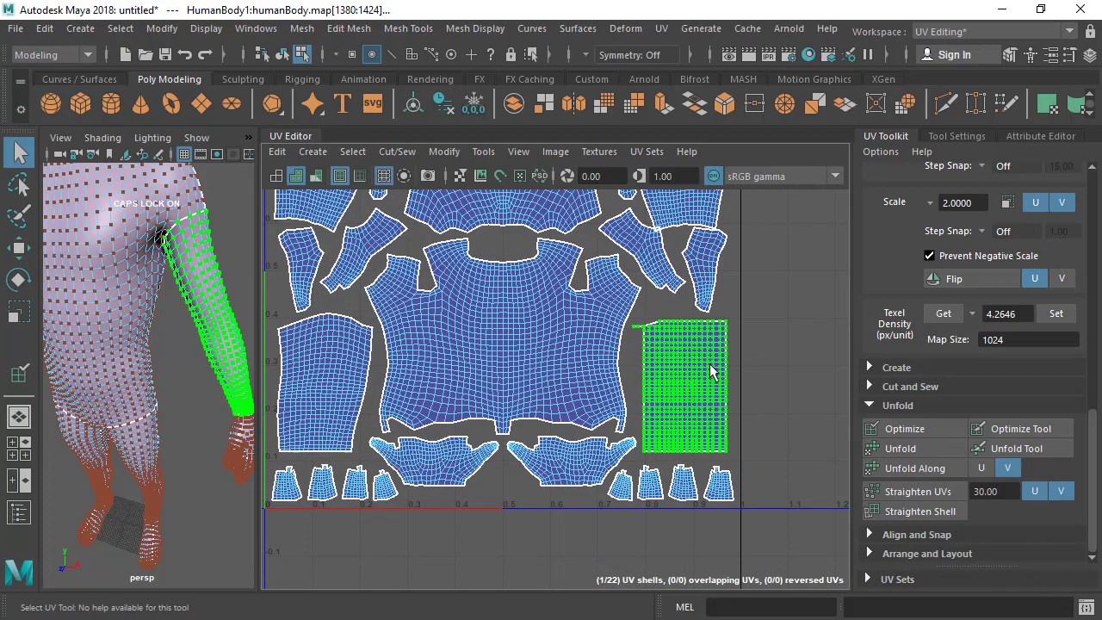
alt+right_drag(671, 379, 701, 376)
alt+middle_drag(701, 375, 579, 349)
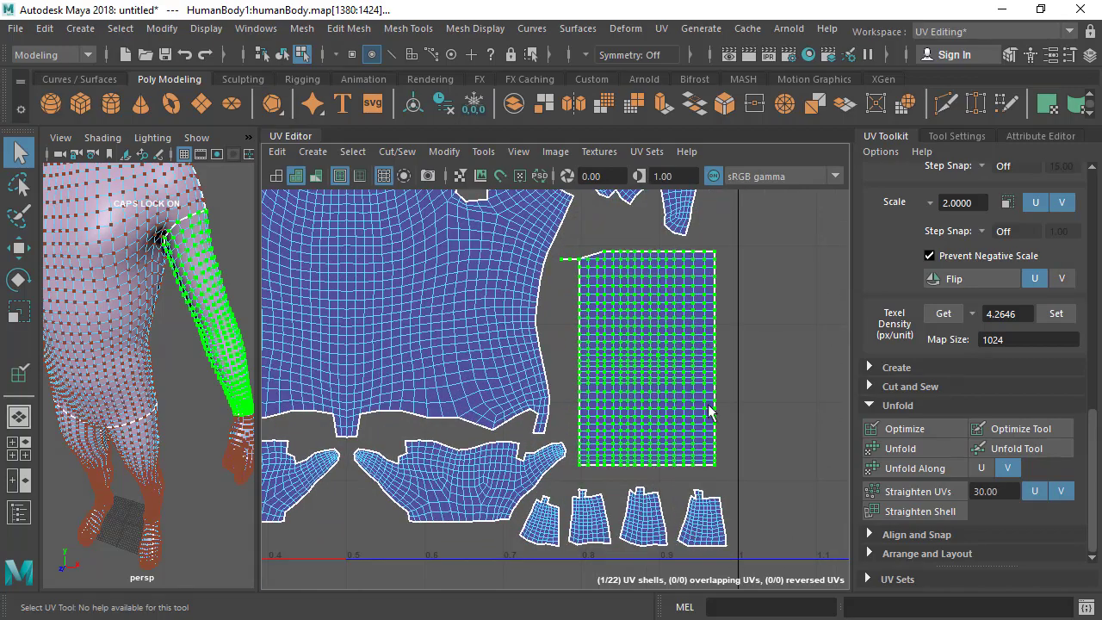
alt+right_drag(706, 483, 730, 493)
alt+right_drag(657, 458, 384, 344)
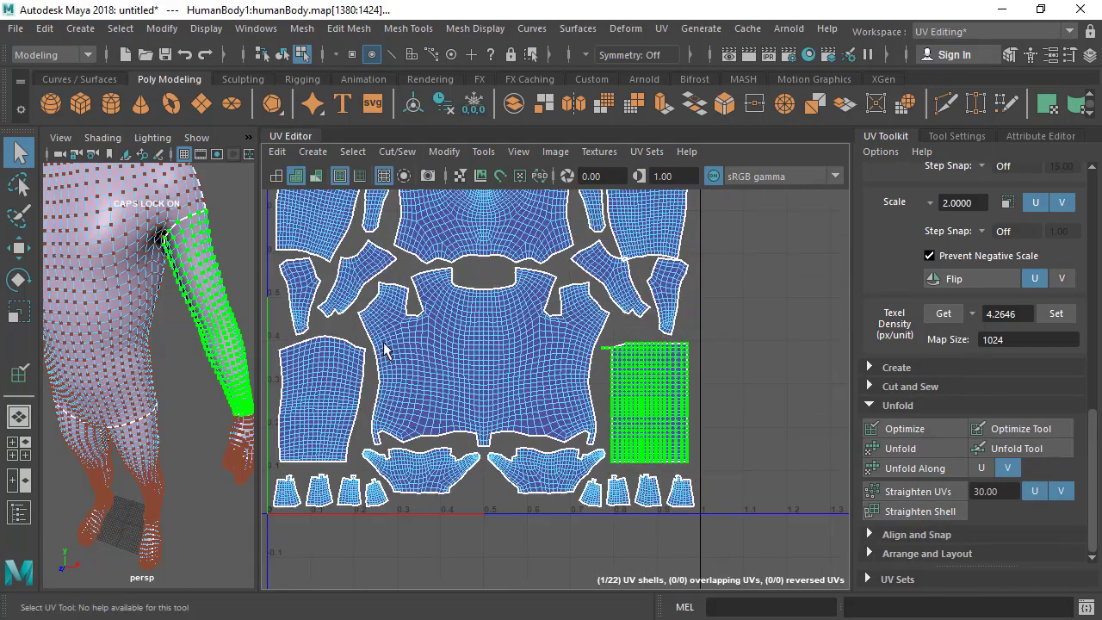
Step: Try Straighten Shell on the leg shell near U 1 using its central lengthwise edge loop, and undo the straightening
scroll(384, 350, up, 5)
alt+middle_drag(482, 325, 349, 416)
alt+right_drag(349, 417, 589, 370)
right_drag(591, 370, 592, 319)
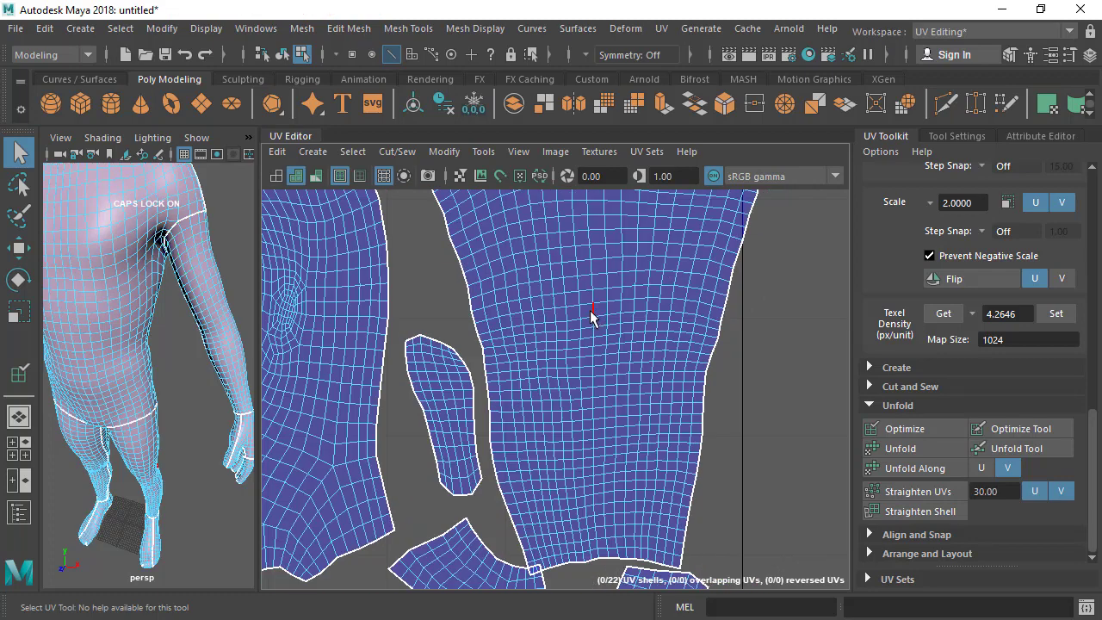
double_click(592, 306)
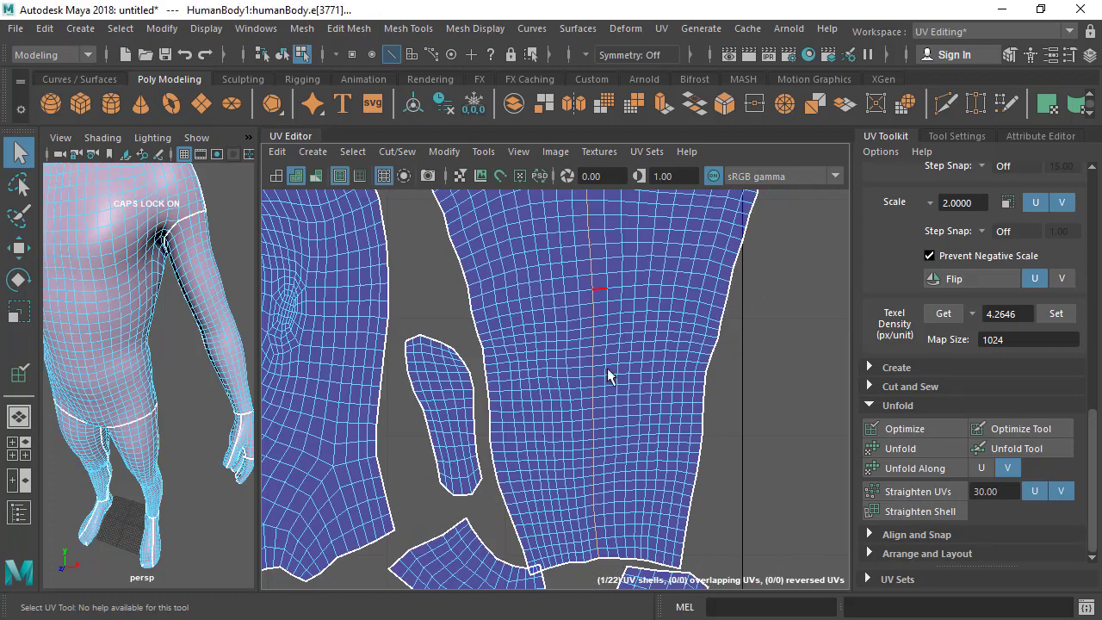
click(924, 512)
alt+middle_drag(654, 463, 631, 526)
alt+right_drag(632, 526, 552, 437)
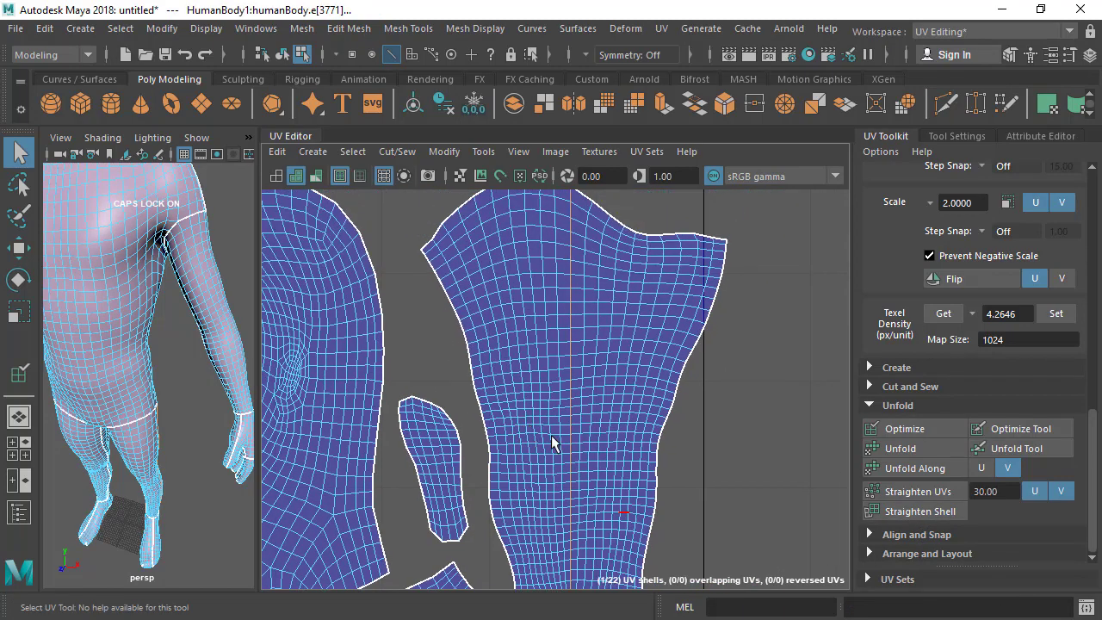
alt+middle_drag(552, 436, 551, 438)
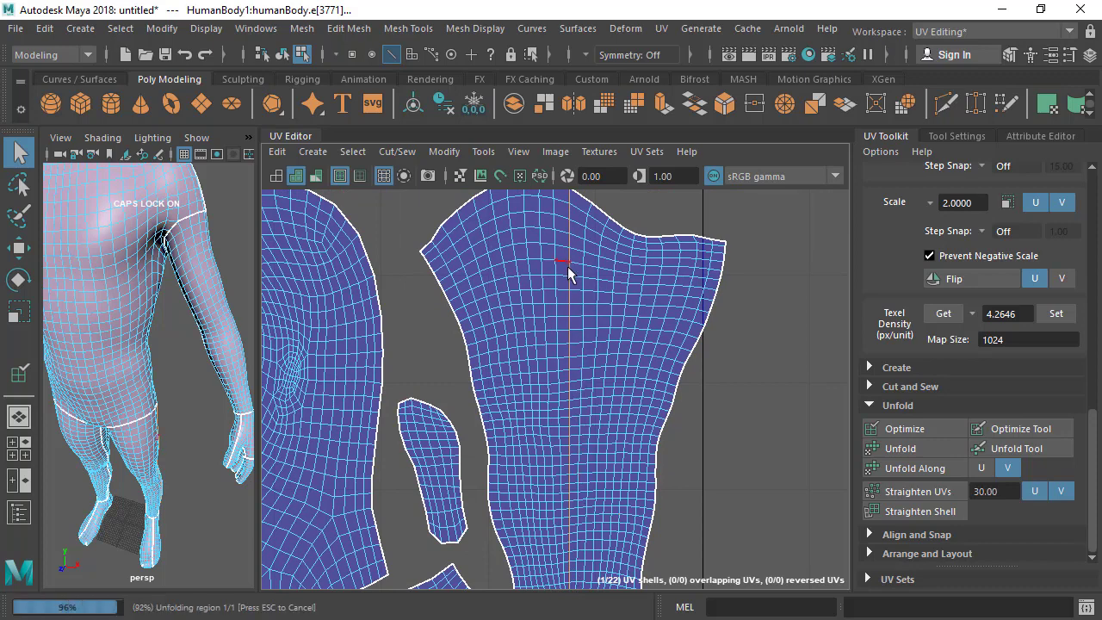
key(ctrl+z)
Step: Select the leg shell's central lengthwise edge loop and straighten the shell around it
double_click(566, 387)
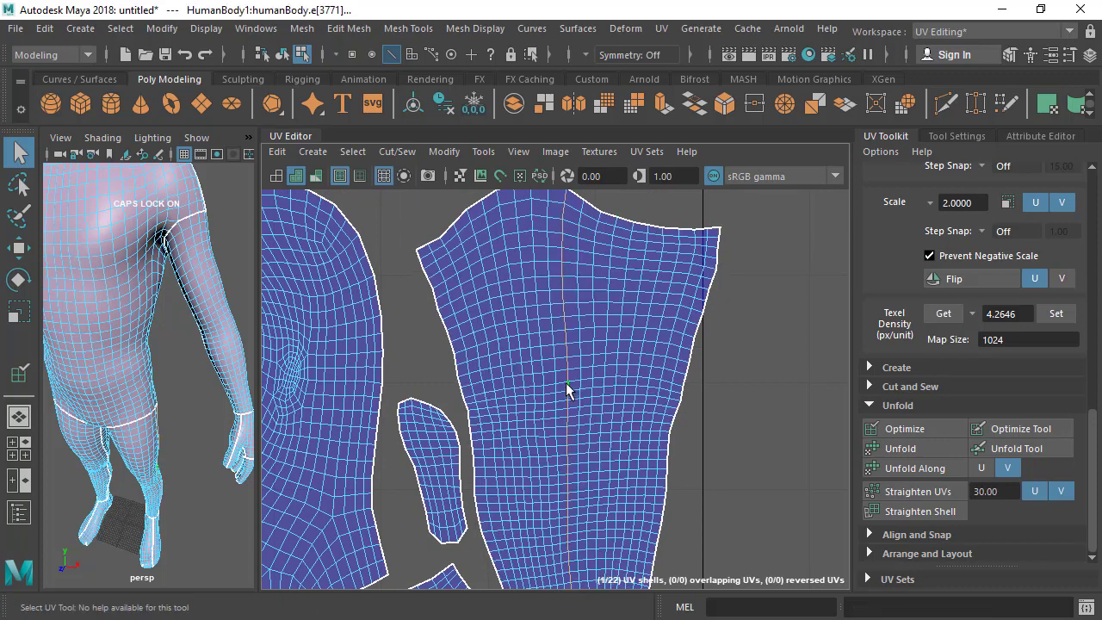
click(912, 511)
scroll(602, 477, down, 1)
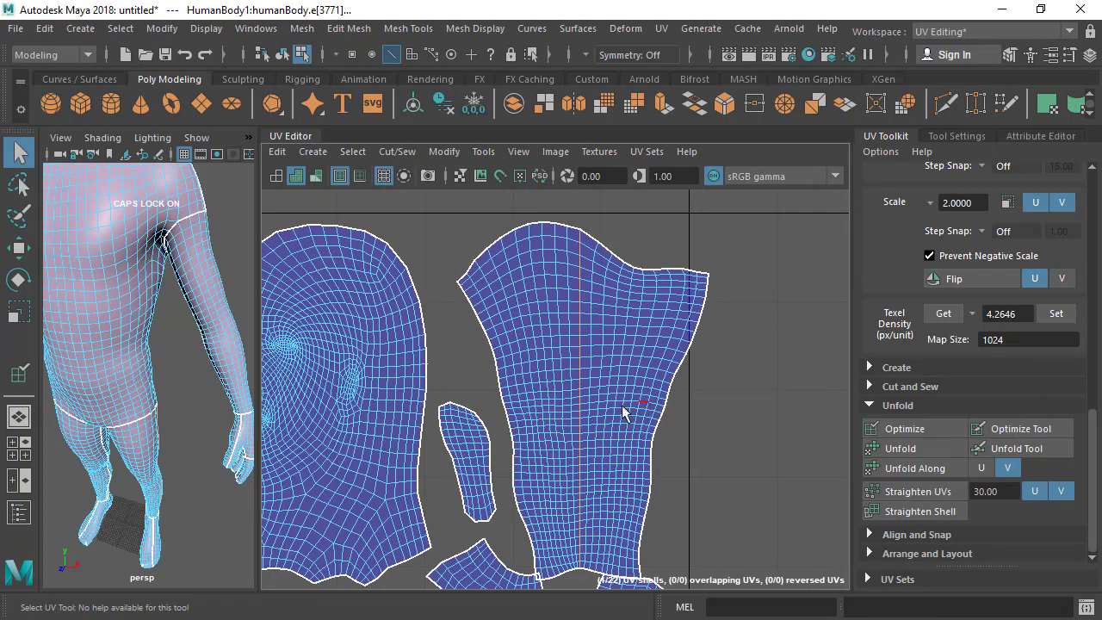
Step: Clear the edge selection and examine the straightened leg shell against the other packed shells
alt+right_drag(710, 364, 494, 315)
alt+middle_drag(494, 315, 523, 239)
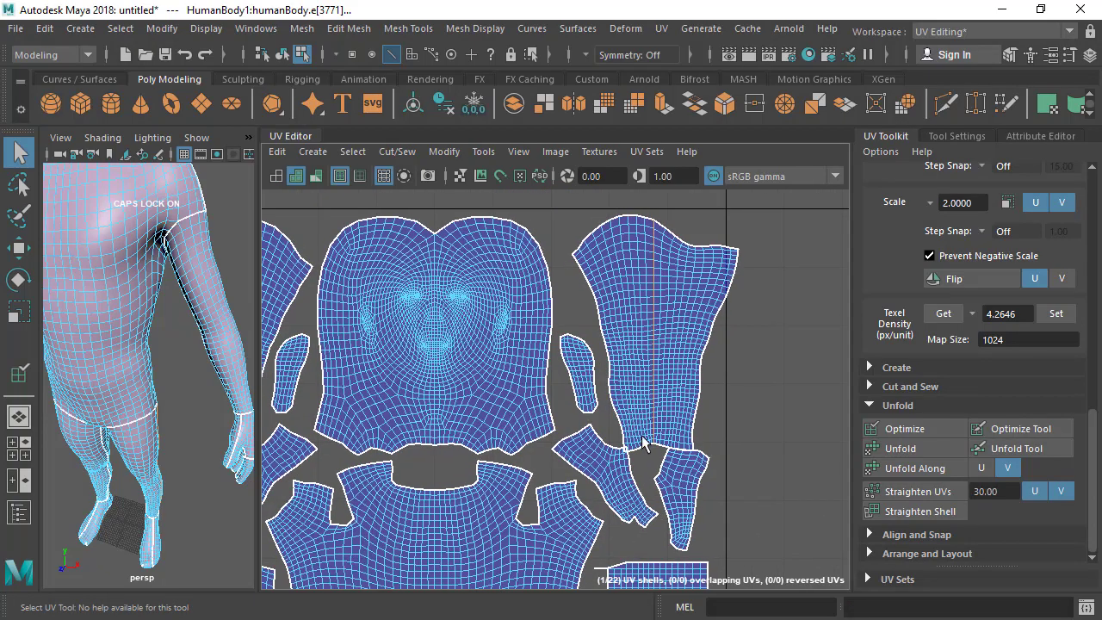
scroll(654, 397, up, 2)
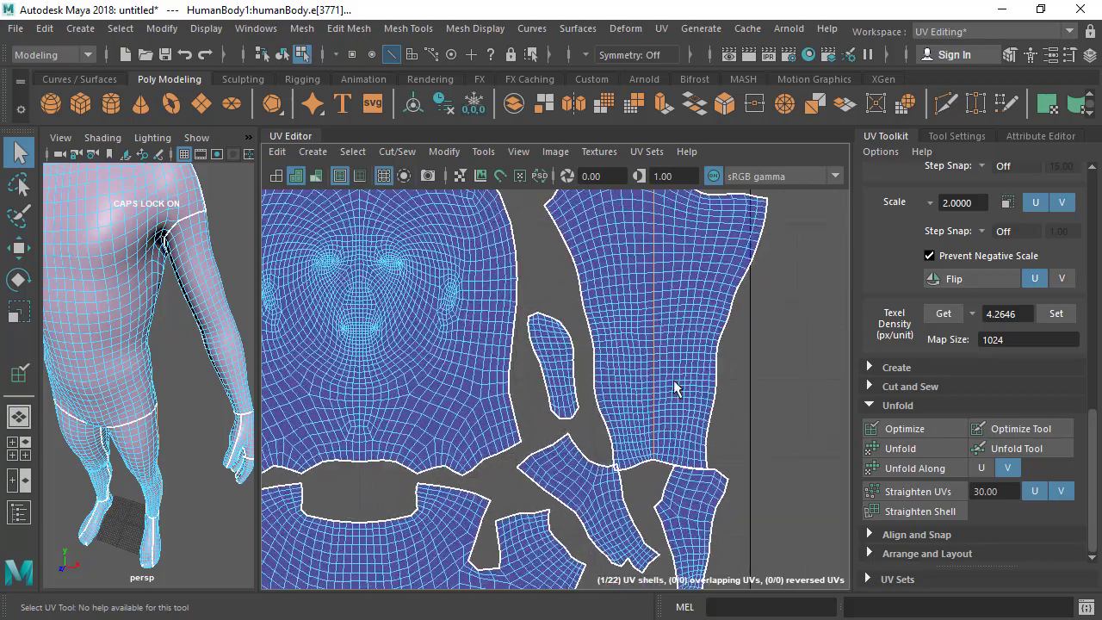
alt+right_drag(698, 422, 583, 426)
alt+middle_drag(415, 315, 596, 116)
click(557, 276)
alt+right_drag(476, 425, 388, 437)
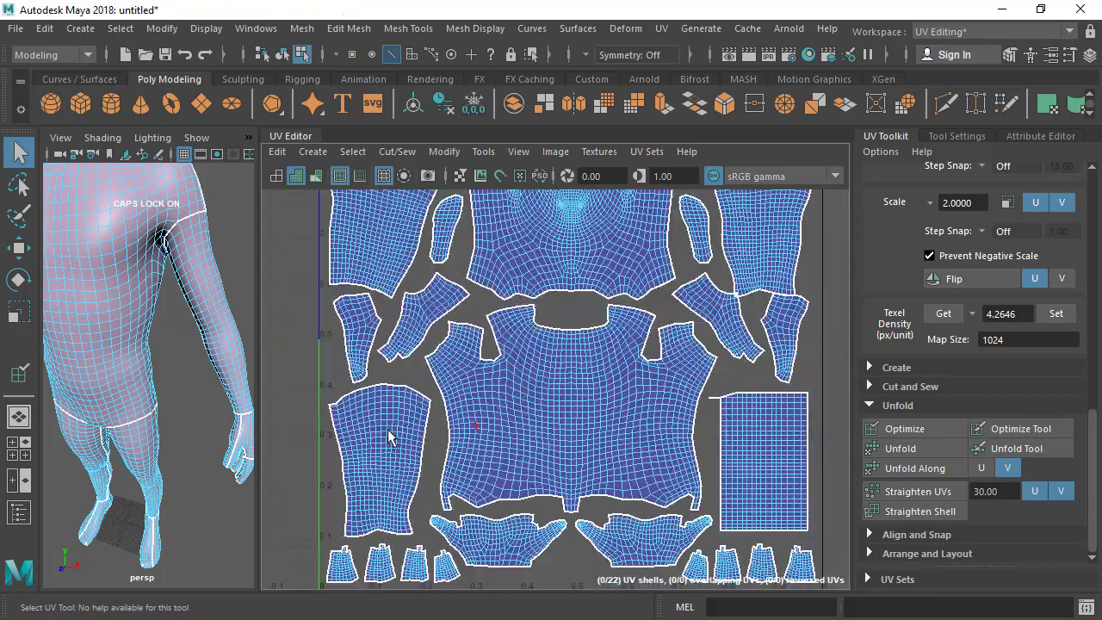
alt+middle_drag(559, 469, 538, 549)
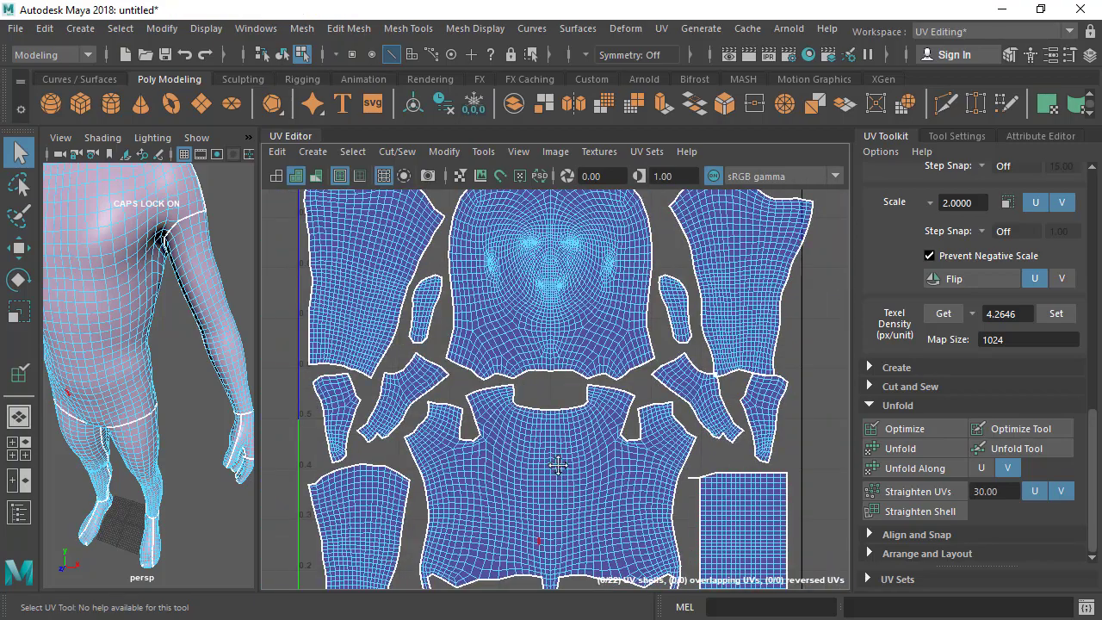
alt+middle_drag(558, 465, 555, 346)
scroll(551, 343, up, 3)
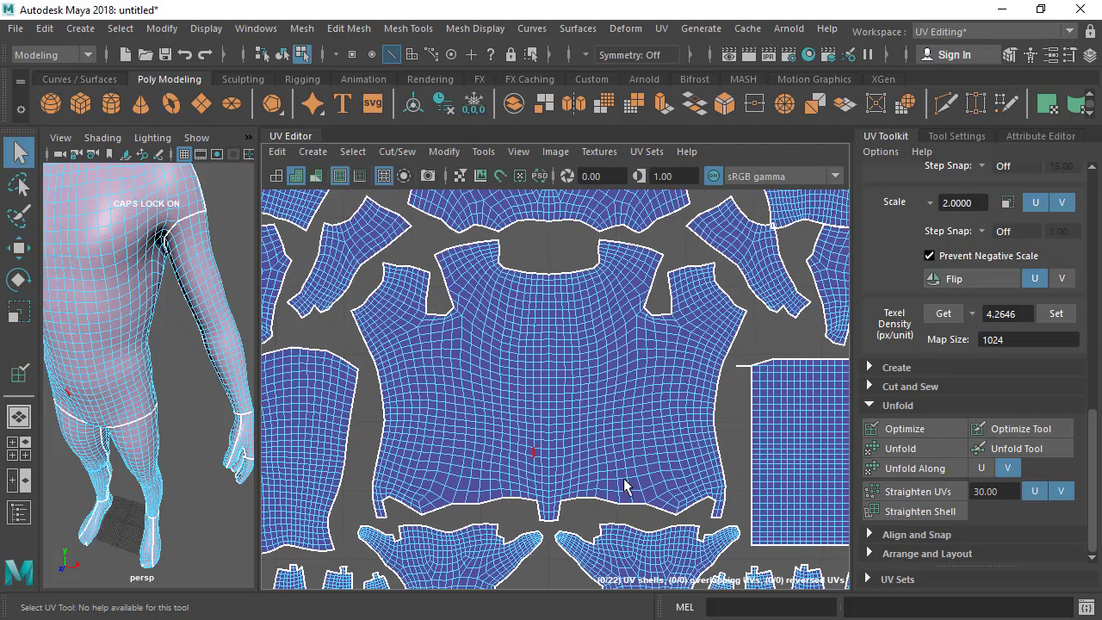
scroll(704, 437, down, 3)
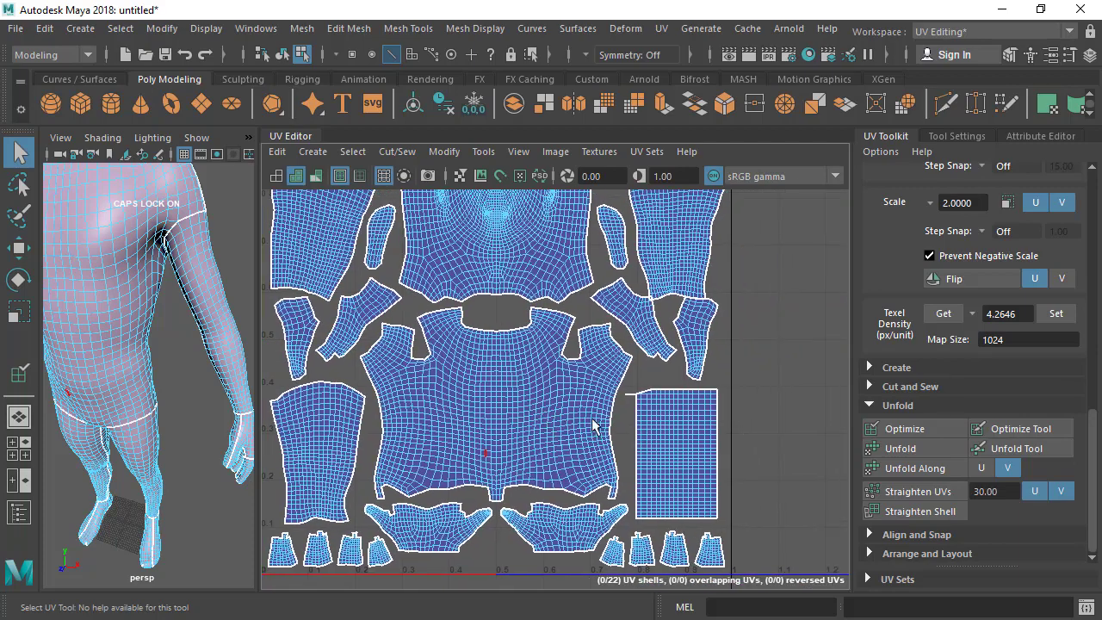
Step: Show the Align and Snap tools and look over the complete UV layout
click(915, 534)
key(f)
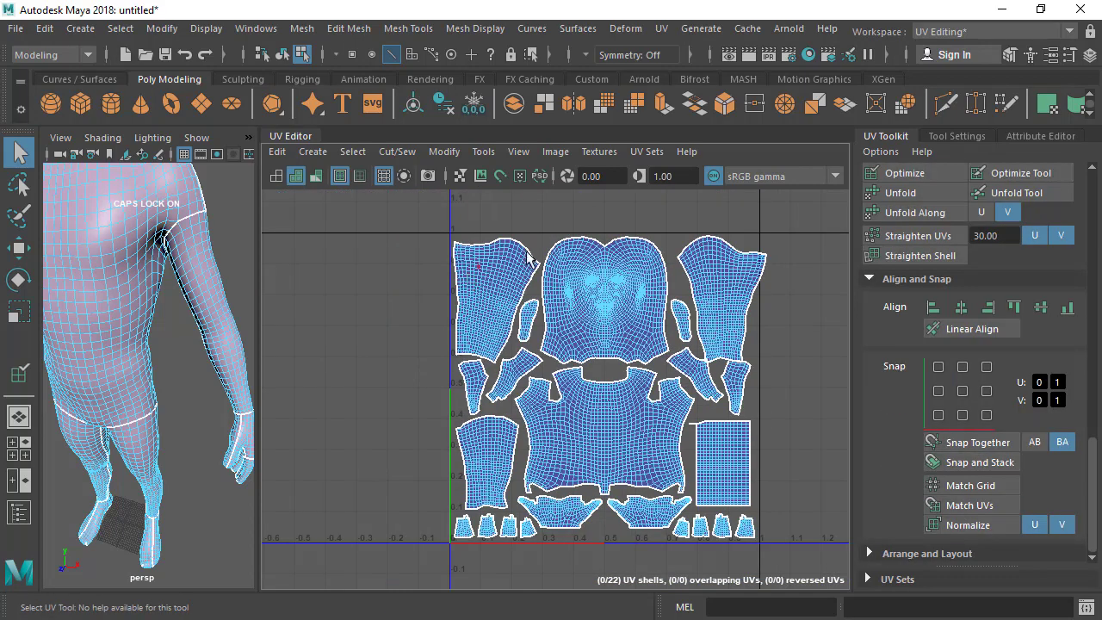
scroll(482, 382, up, 2)
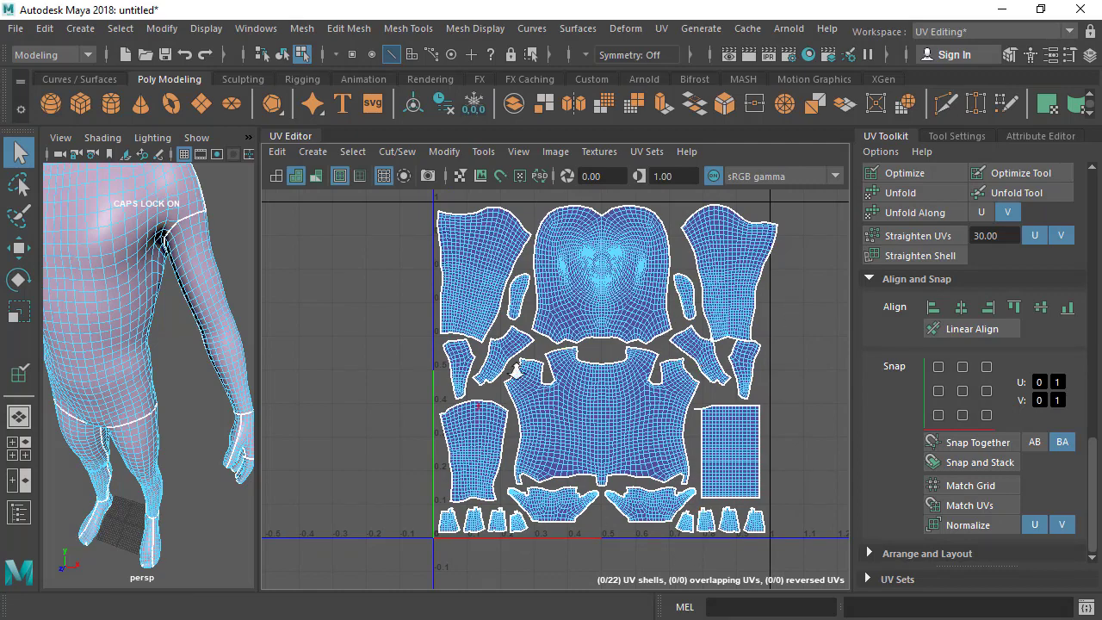
scroll(600, 516, down, 2)
scroll(619, 508, up, 3)
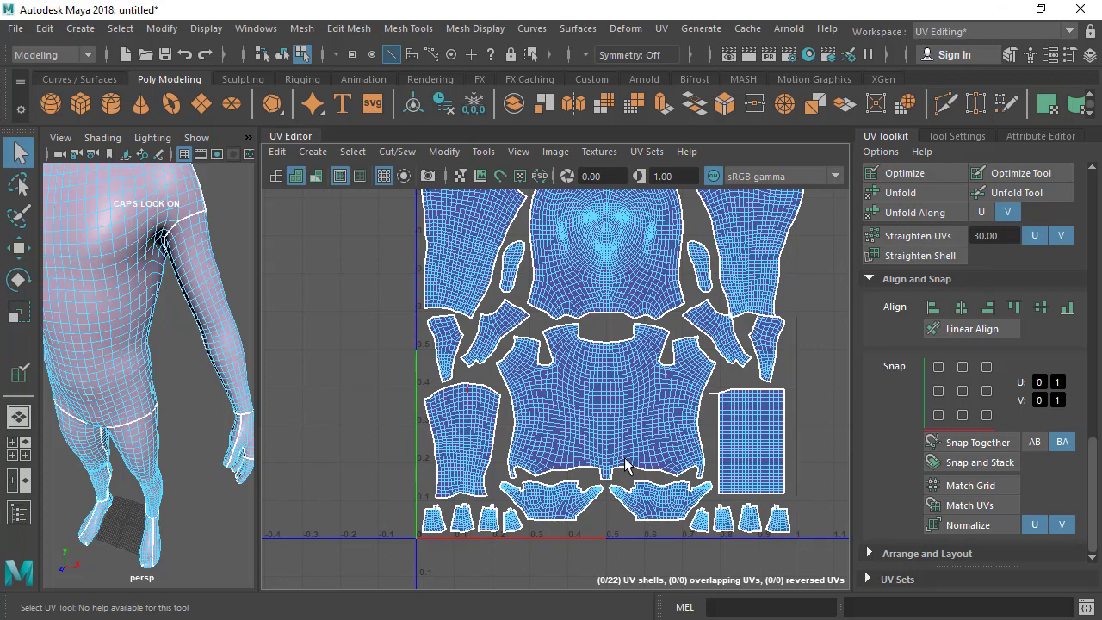
scroll(620, 457, down, 2)
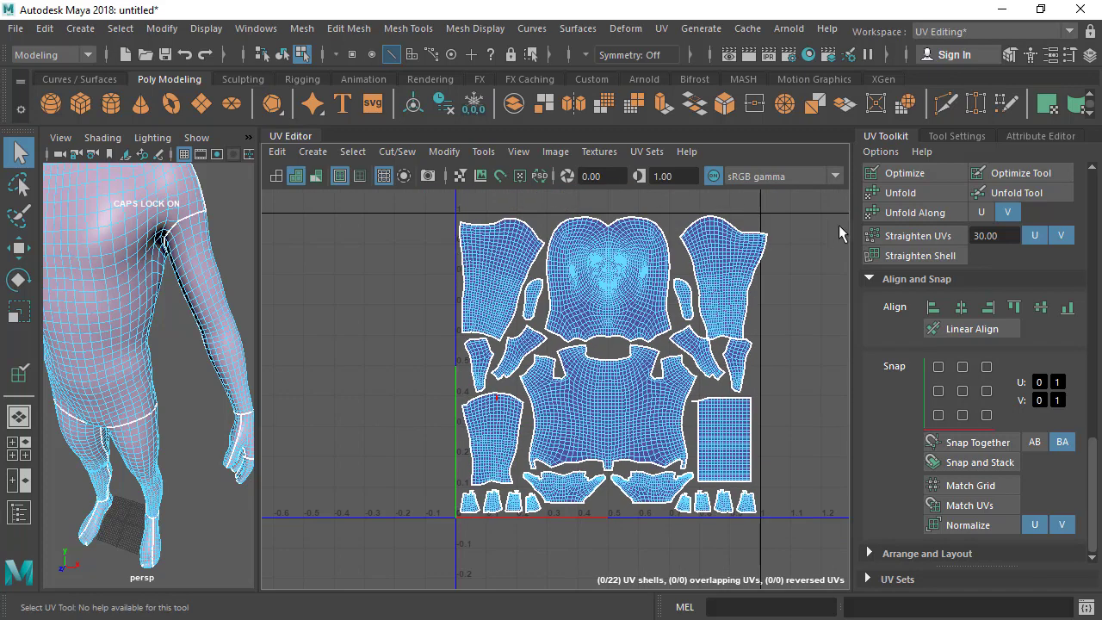
scroll(542, 542, up, 3)
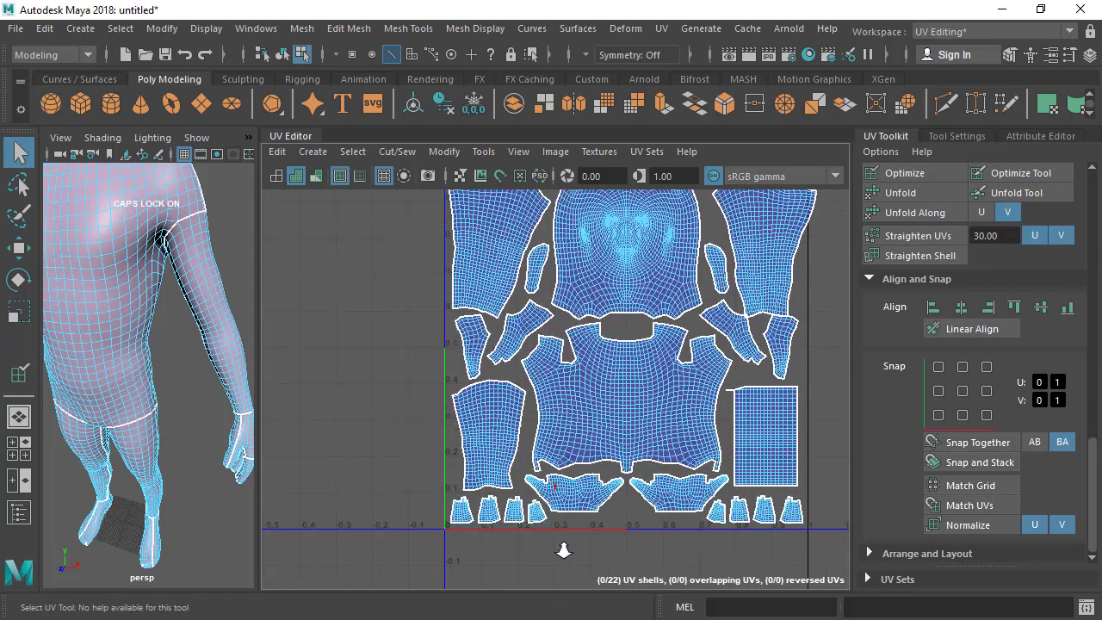
alt+right_drag(467, 491, 349, 471)
alt+middle_drag(439, 280, 428, 323)
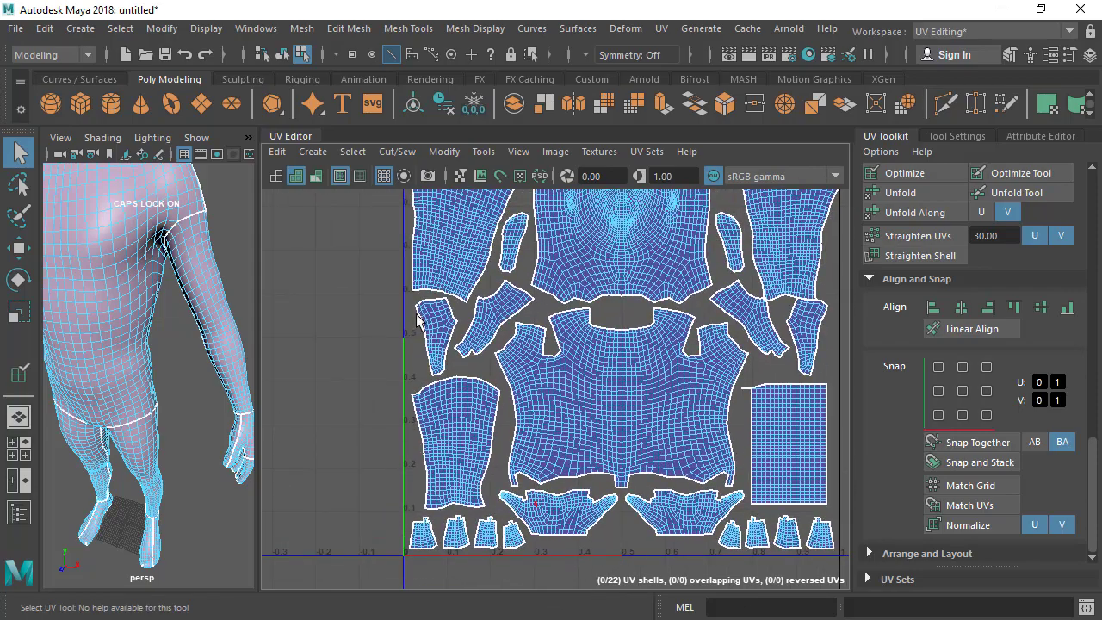
Step: Move the second of the four small shells below the unstraightened arm shell slightly up and the third slightly down, and deselect
alt+right_drag(427, 322, 426, 246)
alt+middle_drag(426, 245, 406, 365)
alt+right_drag(495, 348, 531, 392)
alt+middle_drag(531, 393, 513, 433)
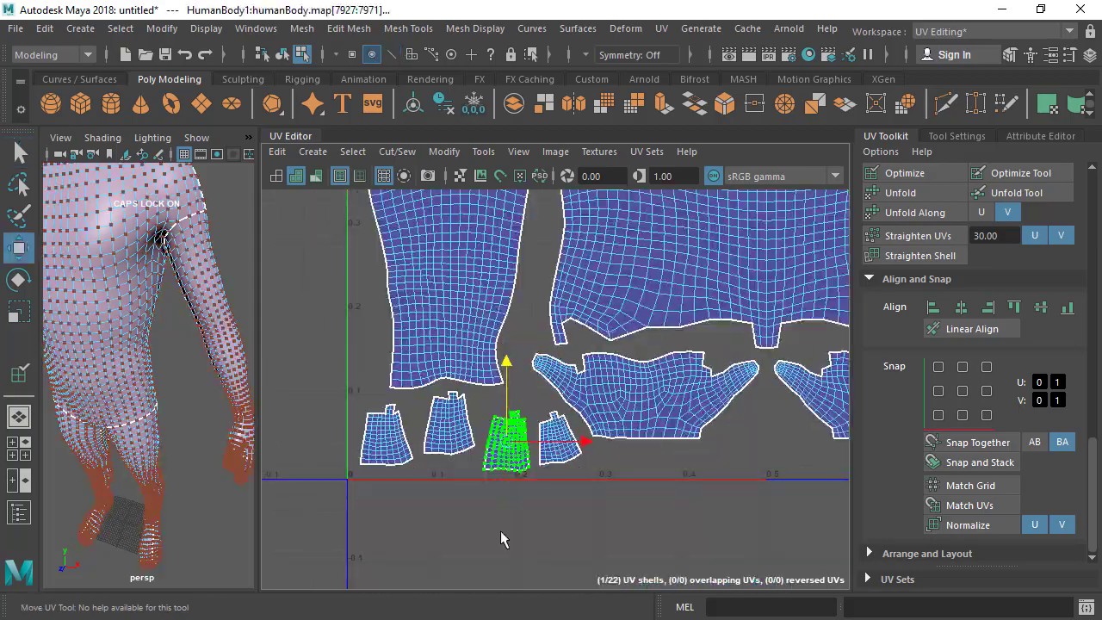
click(502, 536)
alt+right_drag(407, 517, 456, 391)
alt+middle_drag(455, 390, 481, 396)
alt+right_drag(481, 395, 579, 482)
alt+middle_drag(578, 482, 497, 484)
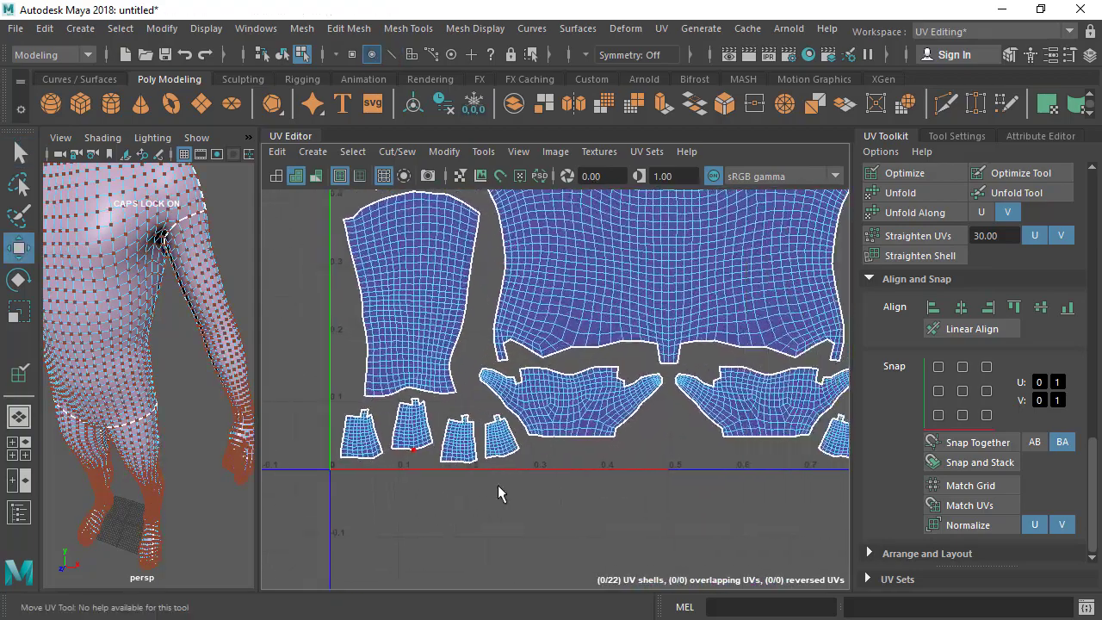
Step: Select the faces of the four small shells below the unstraightened arm shell and align the shells to their minimum V
alt+right_drag(497, 484, 112, 246)
alt+right_drag(540, 403, 663, 491)
alt+middle_drag(275, 413, 494, 516)
alt+right_drag(494, 516, 461, 447)
alt+middle_drag(461, 447, 234, 263)
right_drag(414, 347, 326, 325)
drag(497, 418, 538, 420)
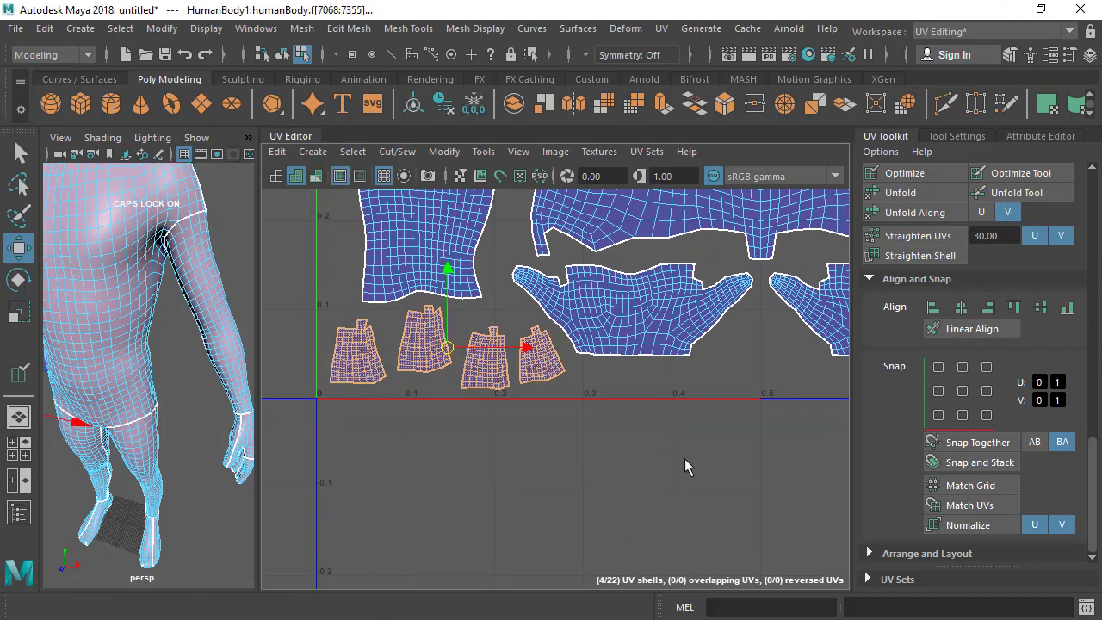
click(1067, 307)
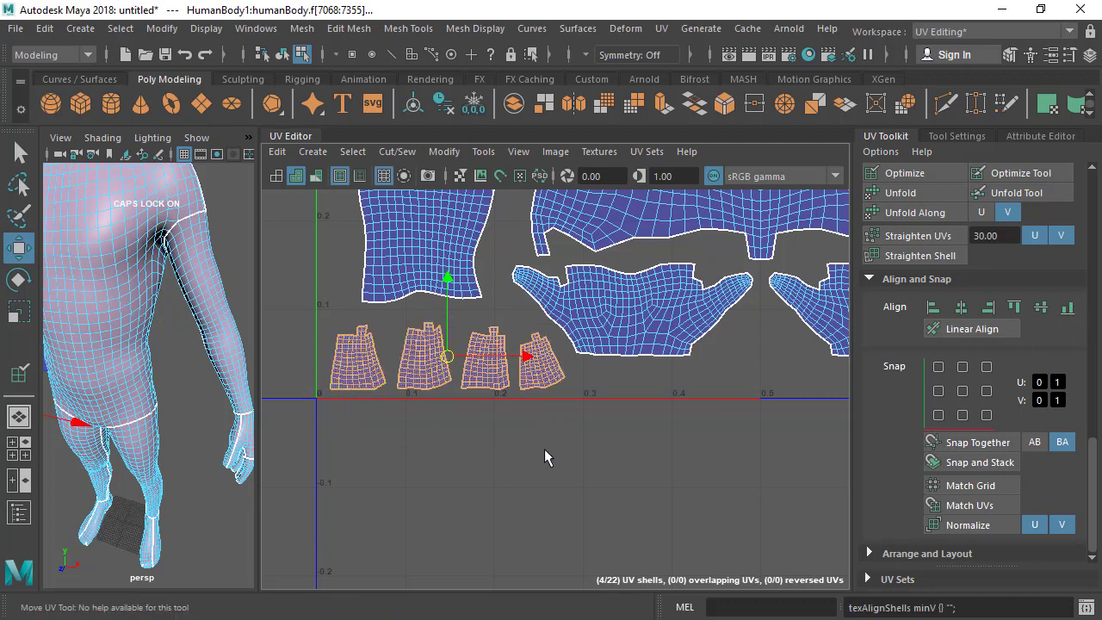
Step: Select the leg, foot, arm and outermost small shells along the U 0 edge and align them to their minimum U
scroll(543, 448, down, 5)
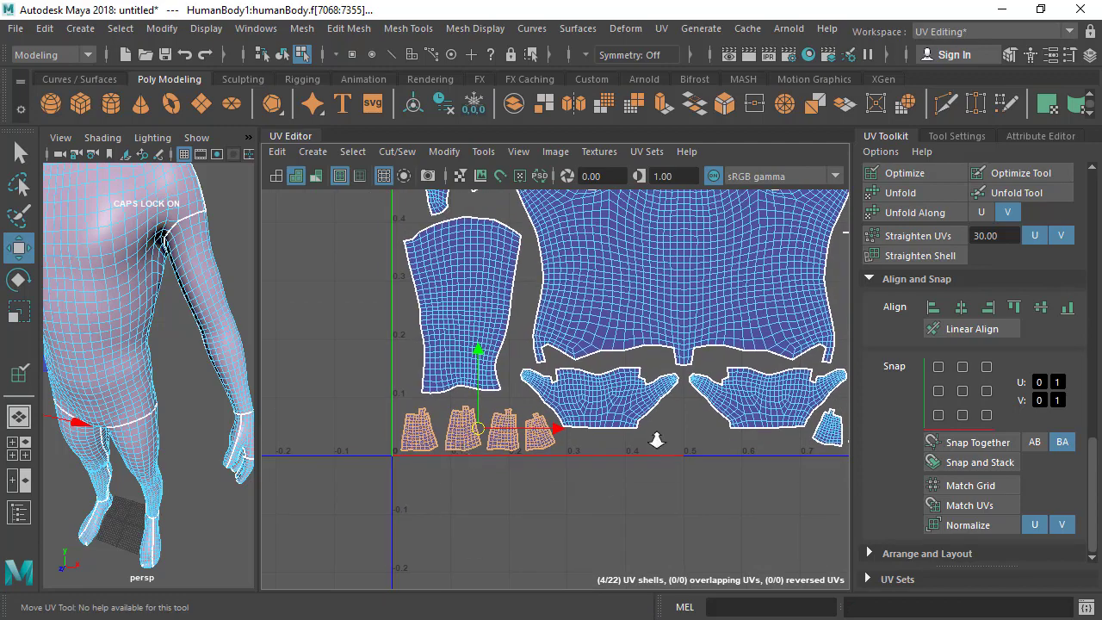
alt+middle_drag(456, 368, 451, 441)
click(492, 329)
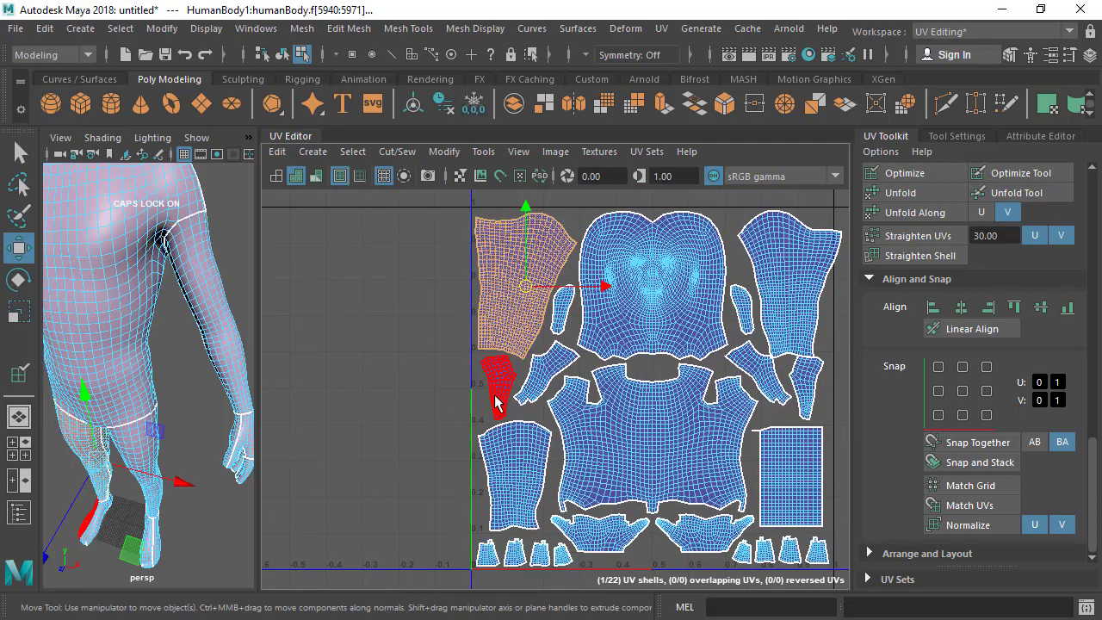
shift+click(496, 398)
shift+click(495, 472)
shift+click(487, 552)
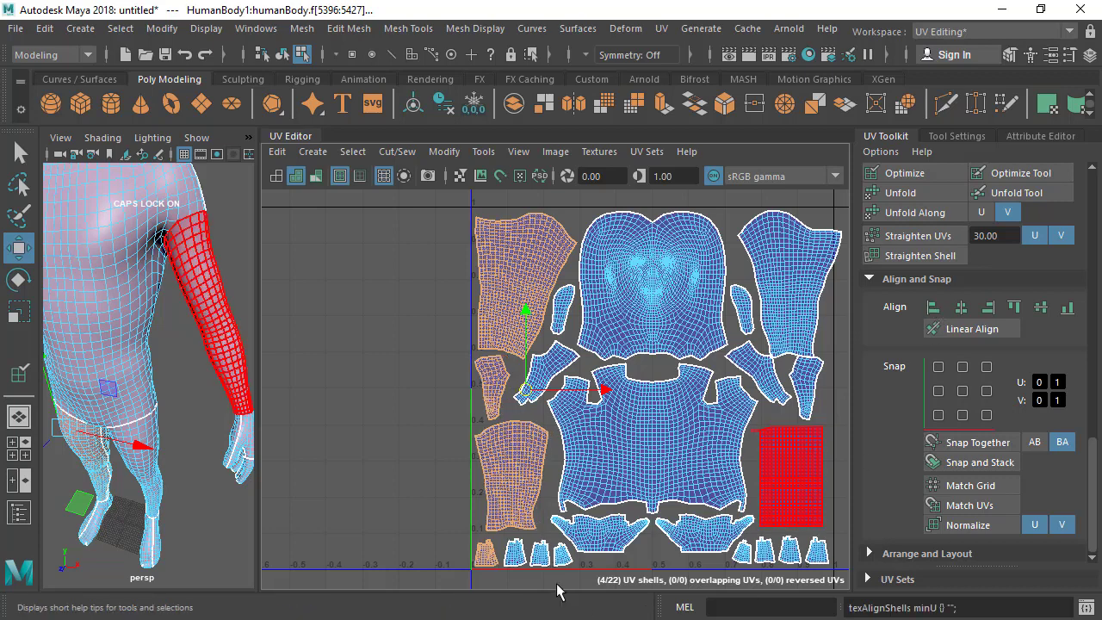
Step: Try aligning the leg, foot, arm and outermost small shells near U 1 to their maximum U, and undo the alignment
alt+middle_drag(522, 459, 402, 442)
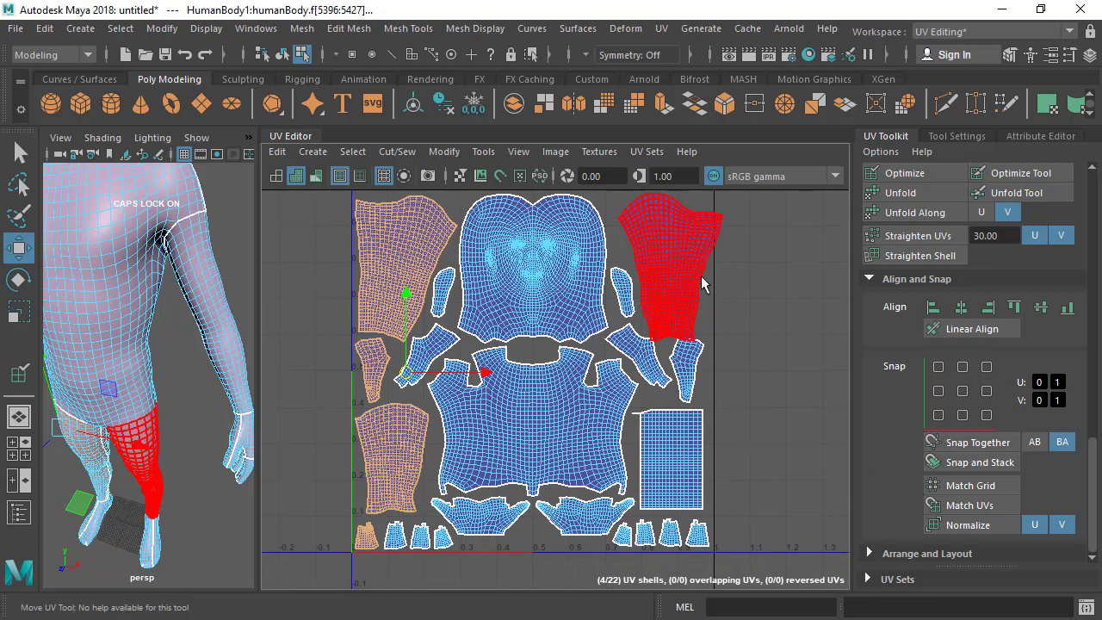
drag(735, 576, 746, 598)
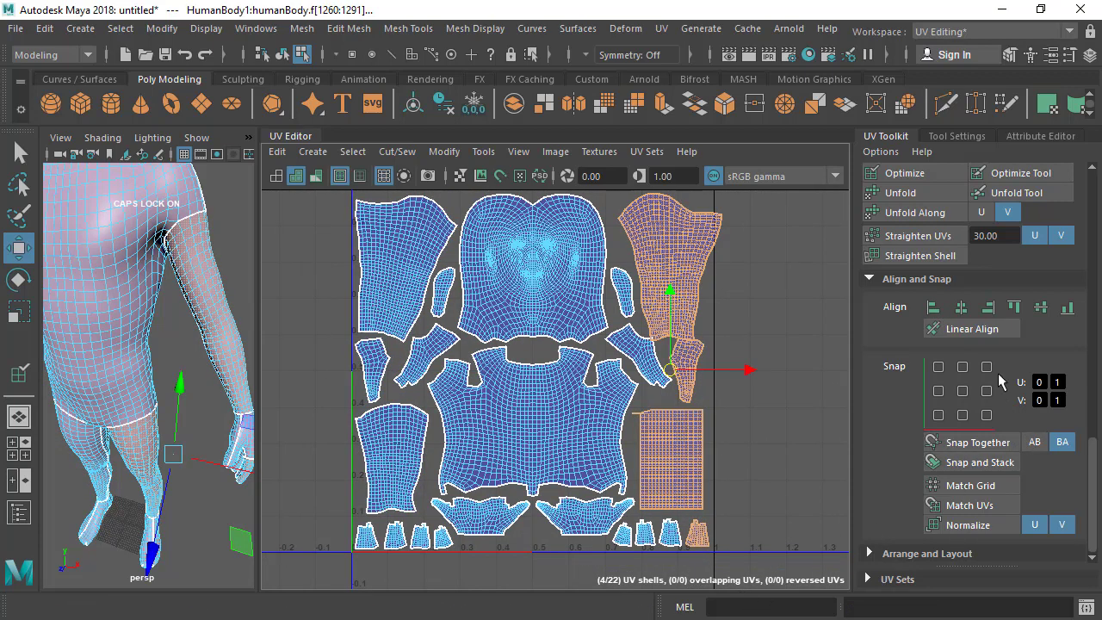
alt+middle_drag(737, 357, 681, 370)
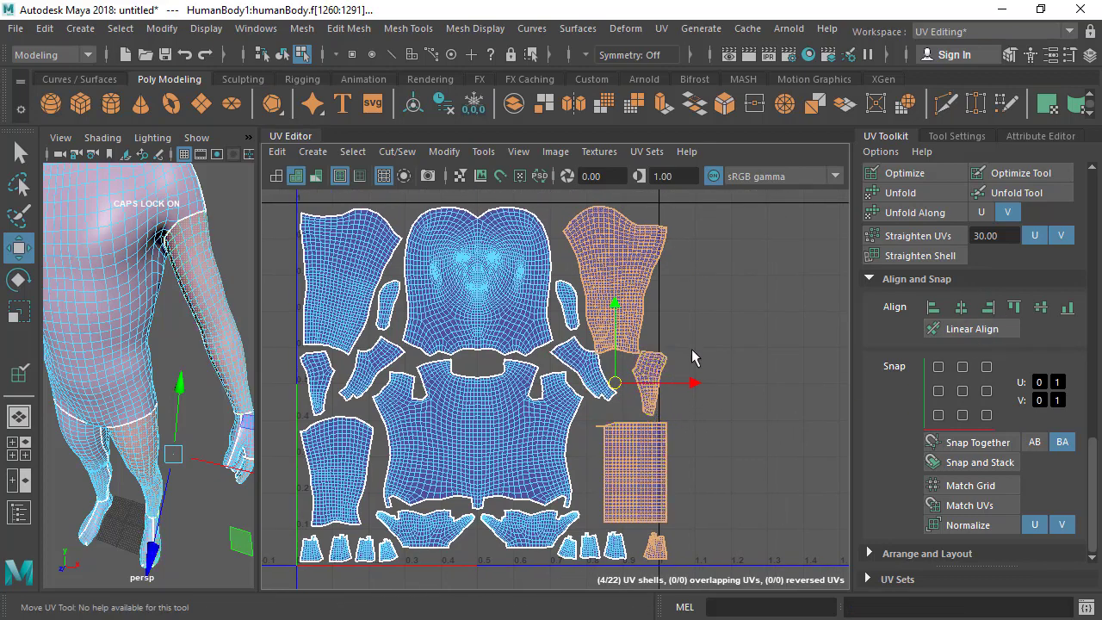
scroll(688, 326, down, 3)
scroll(713, 360, up, 4)
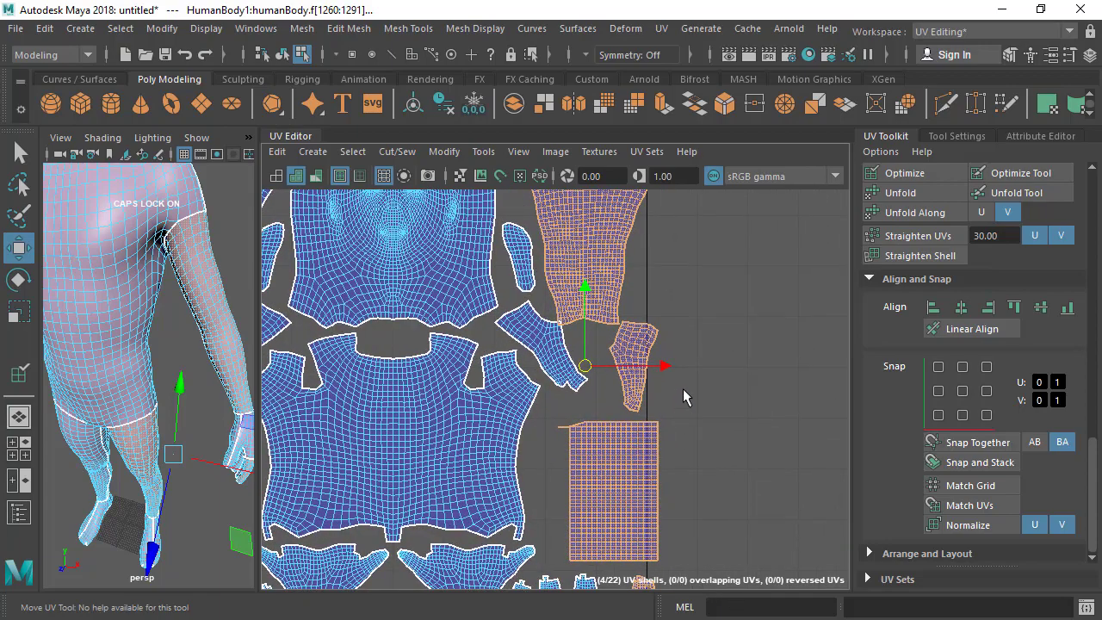
scroll(602, 369, down, 5)
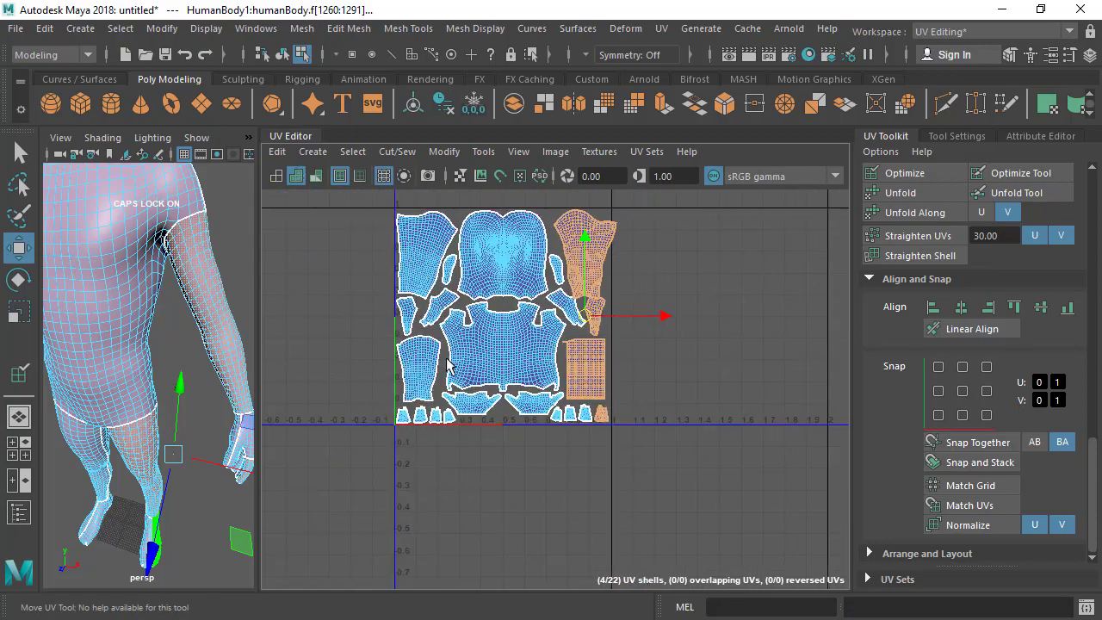
Step: Try moving the leg shell near U 1 inward along U, and undo the move
scroll(585, 404, up, 3)
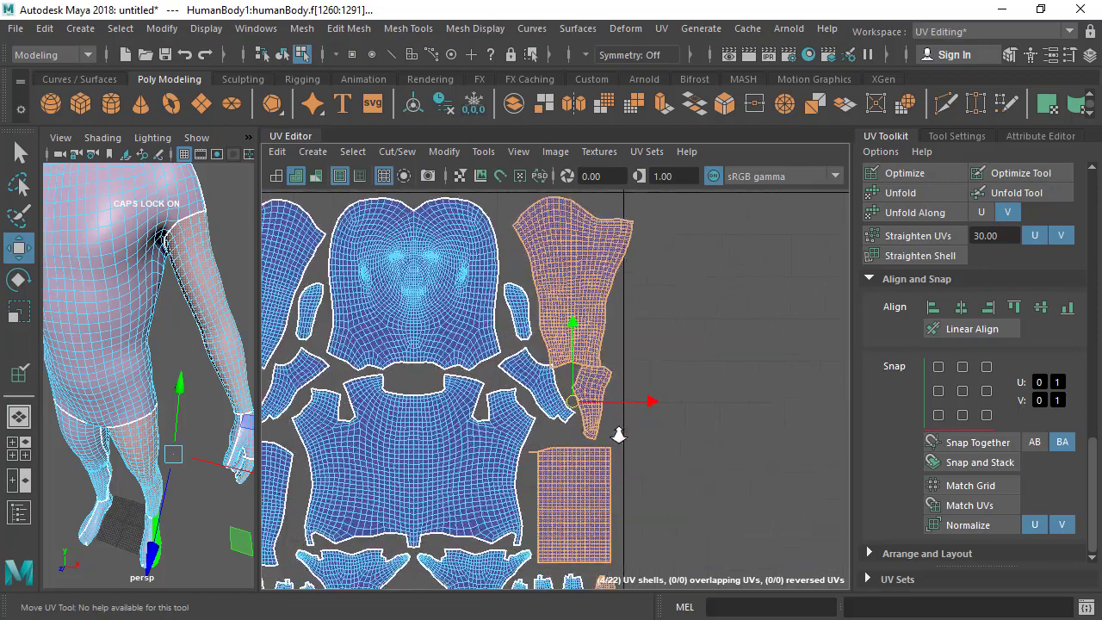
alt+right_drag(618, 435, 629, 441)
alt+middle_drag(629, 441, 628, 458)
click(595, 282)
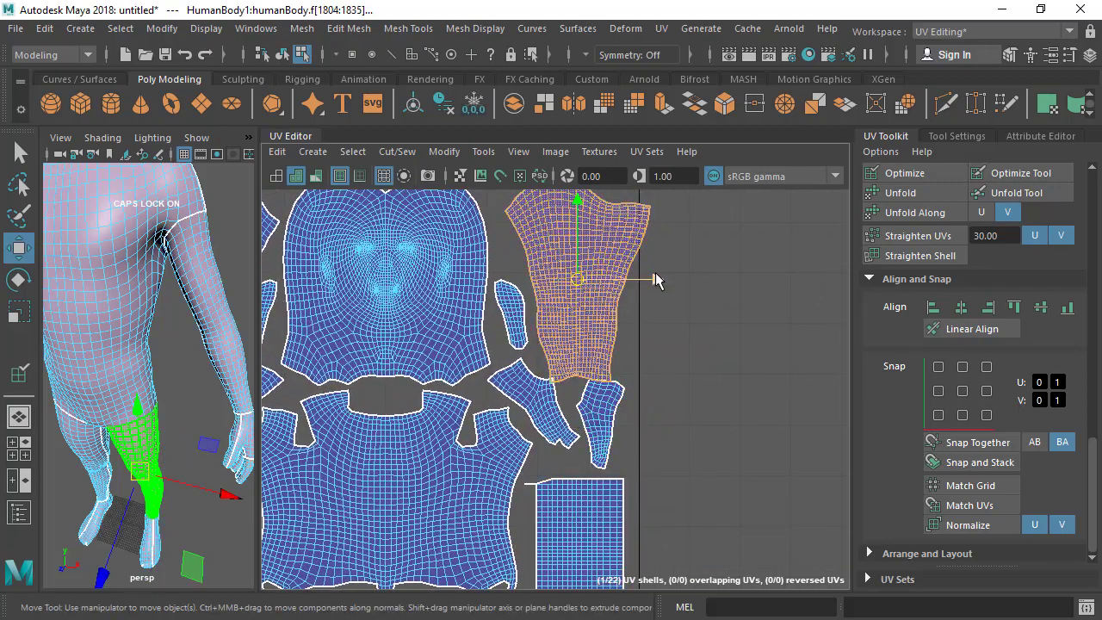
drag(654, 280, 623, 280)
scroll(633, 340, down, 3)
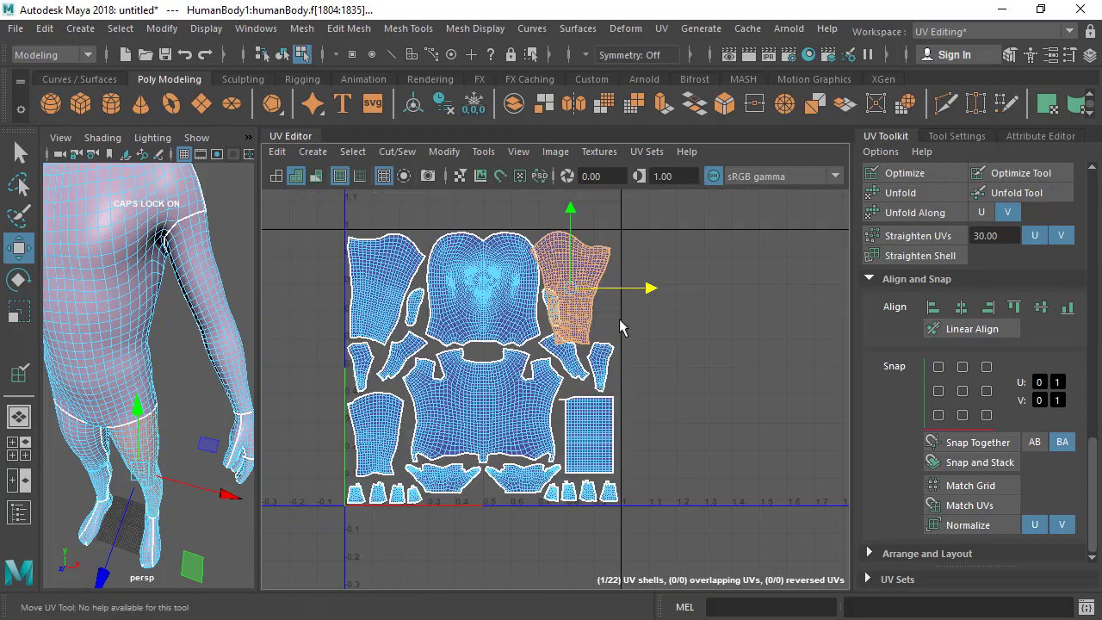
key(ctrl+z)
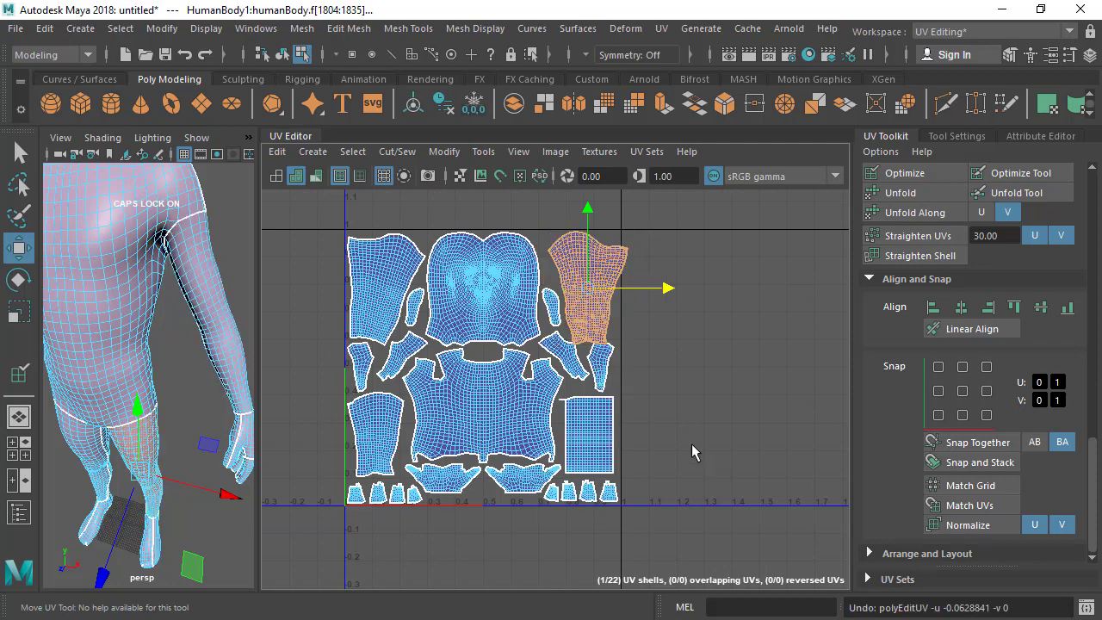
key(ctrl+z)
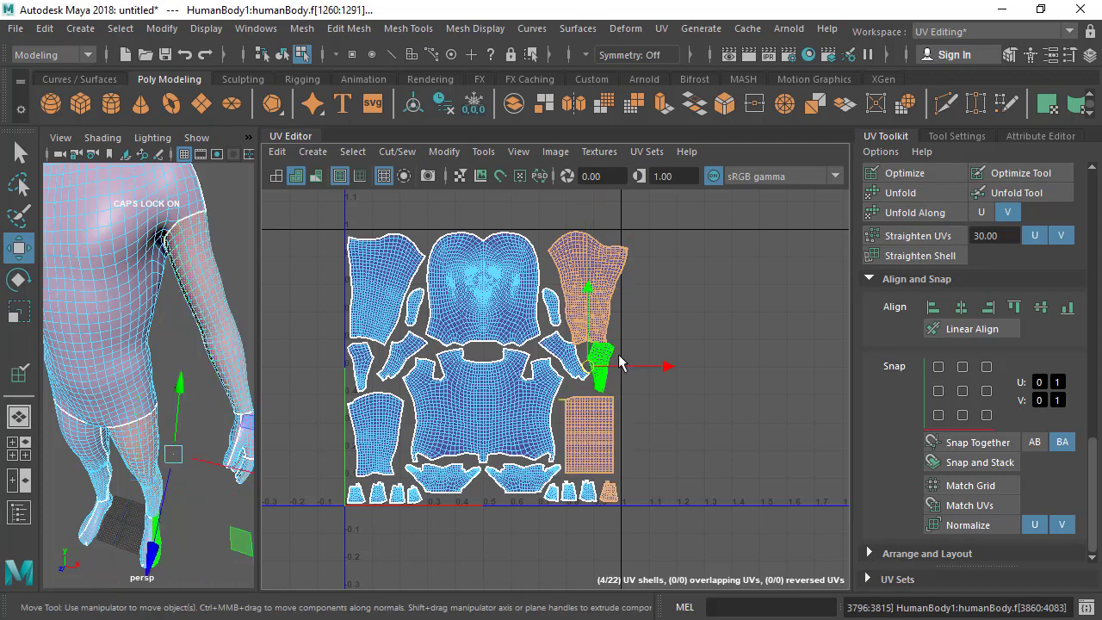
Step: Move the leg shell inward from U 1 and align it with the foot, straightened arm and outermost small shells to their maximum U
click(607, 261)
drag(649, 292, 630, 293)
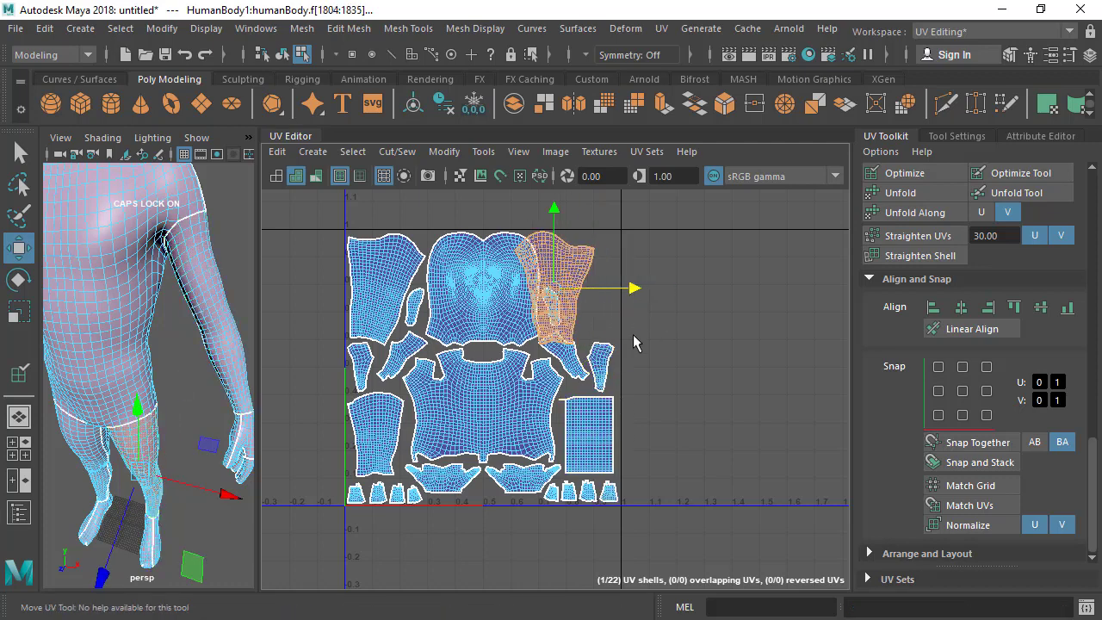
shift+click(601, 366)
shift+click(597, 430)
shift+click(606, 496)
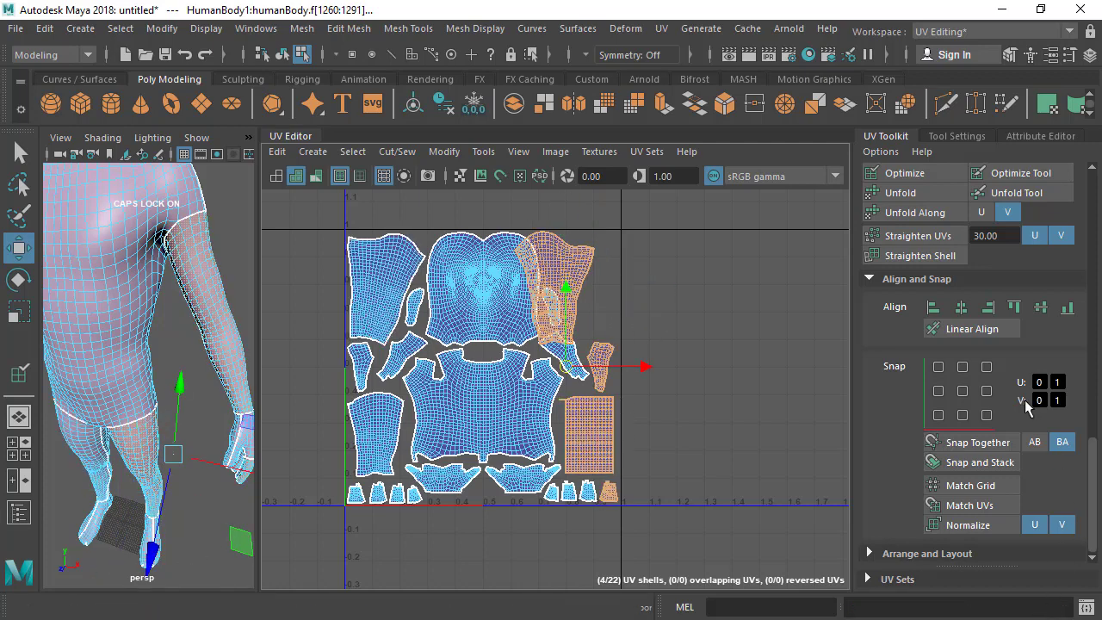
click(988, 307)
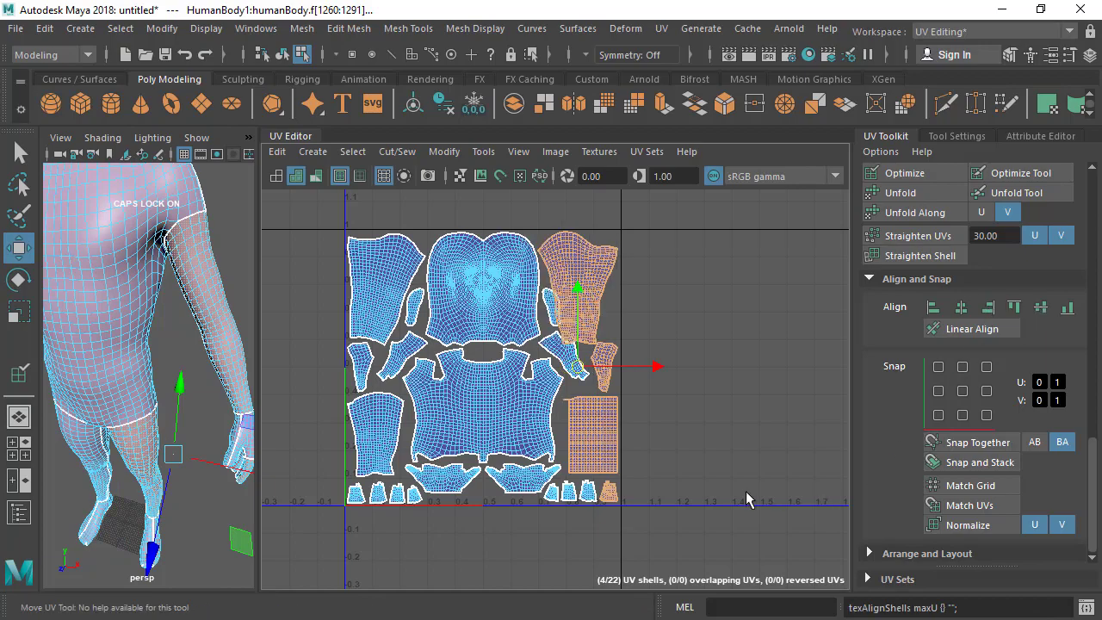
Step: Move the diagonal shell beside the foot shell near U 1 slightly down in V and deselect it
scroll(626, 421, up, 2)
scroll(613, 423, up, 5)
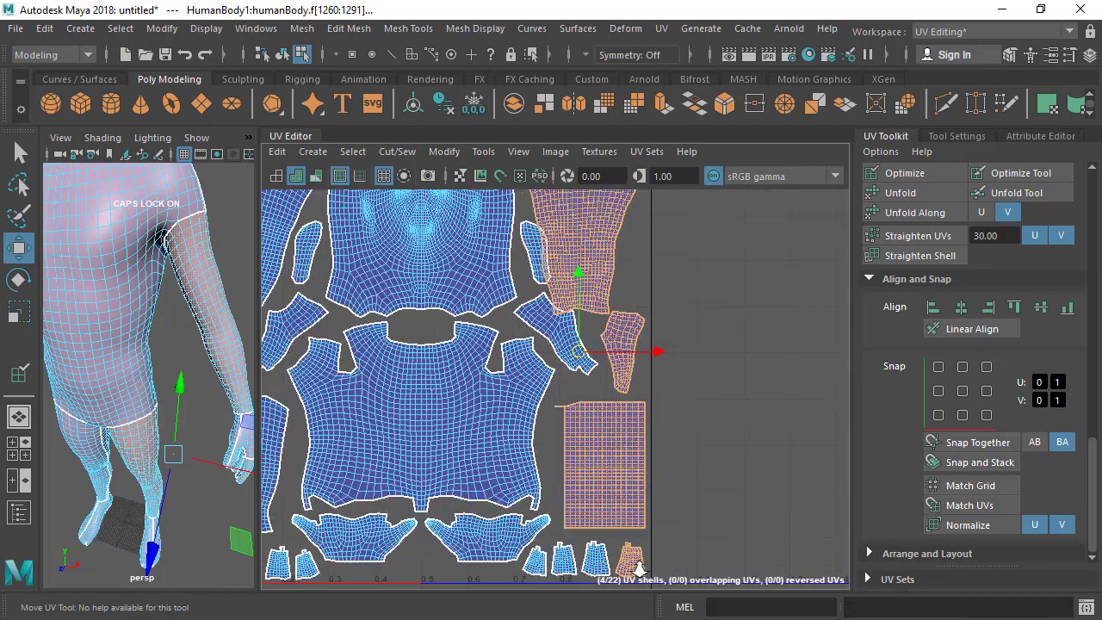
click(557, 354)
drag(557, 349, 563, 373)
scroll(644, 387, down, 5)
click(644, 429)
scroll(622, 445, up, 1)
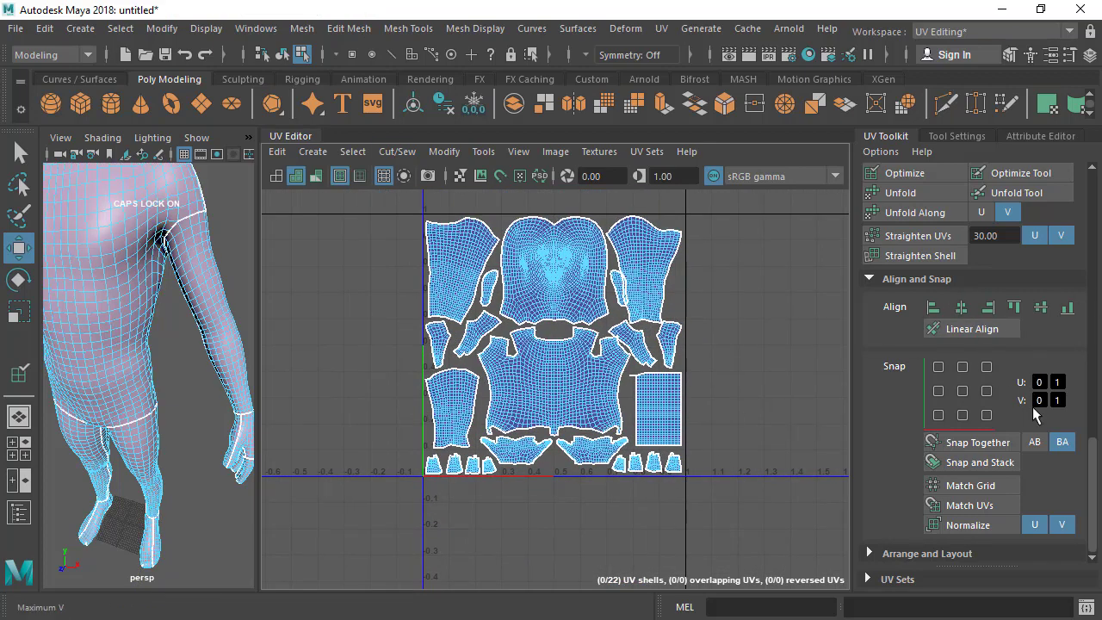
Step: Move the leg shell near U 0 out over the head shell and snap it to the top-left corner of the UV space
scroll(445, 391, up, 2)
alt+middle_drag(501, 373, 463, 415)
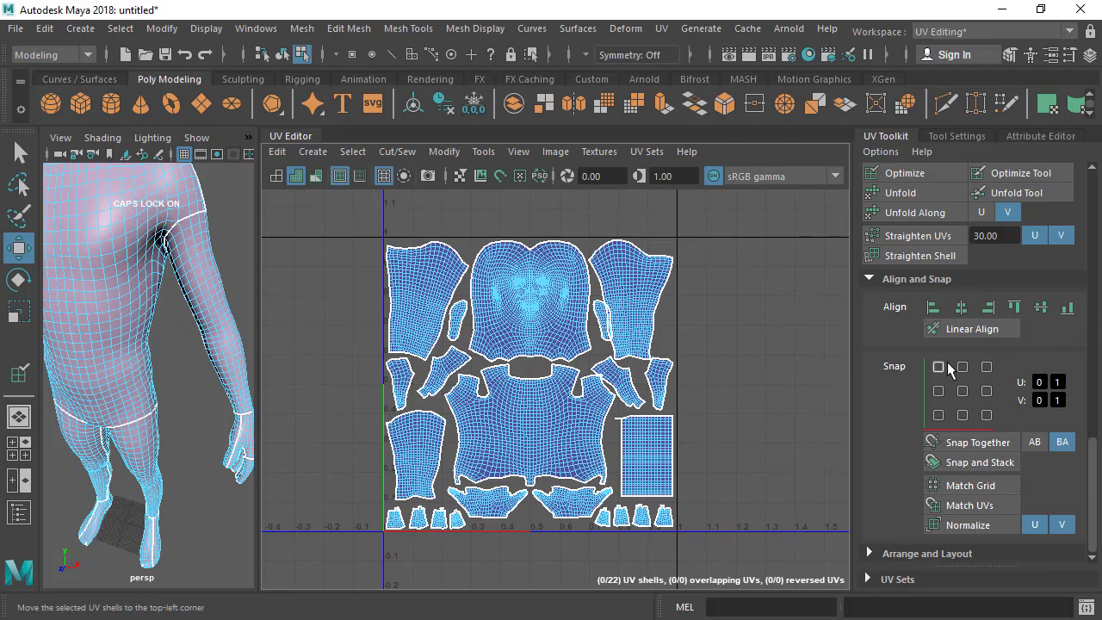
scroll(570, 437, up, 2)
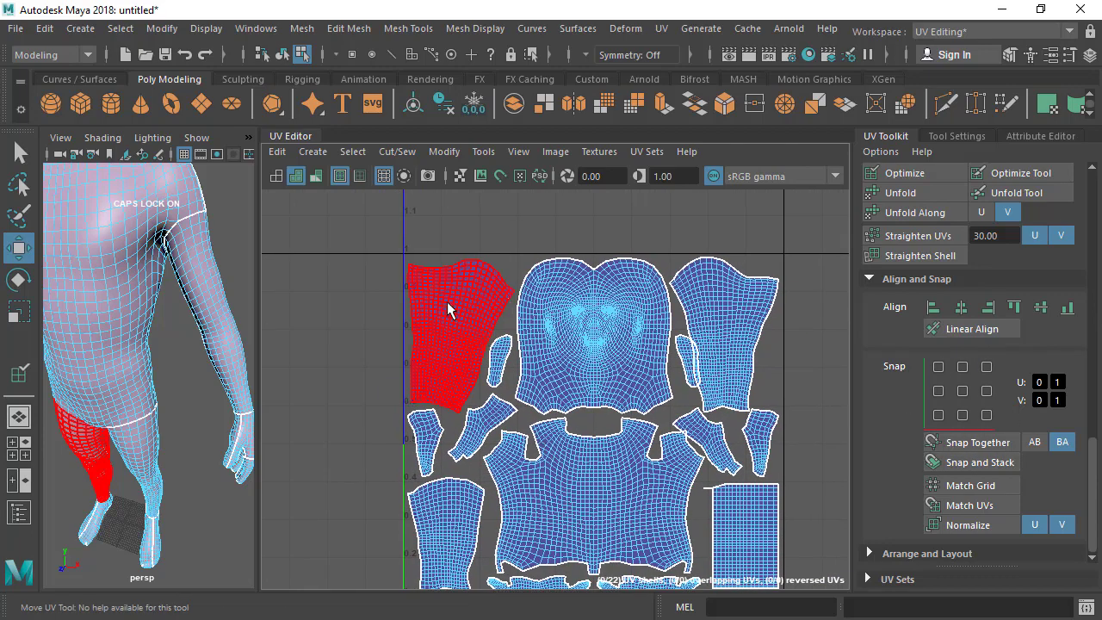
click(462, 349)
drag(463, 346, 557, 380)
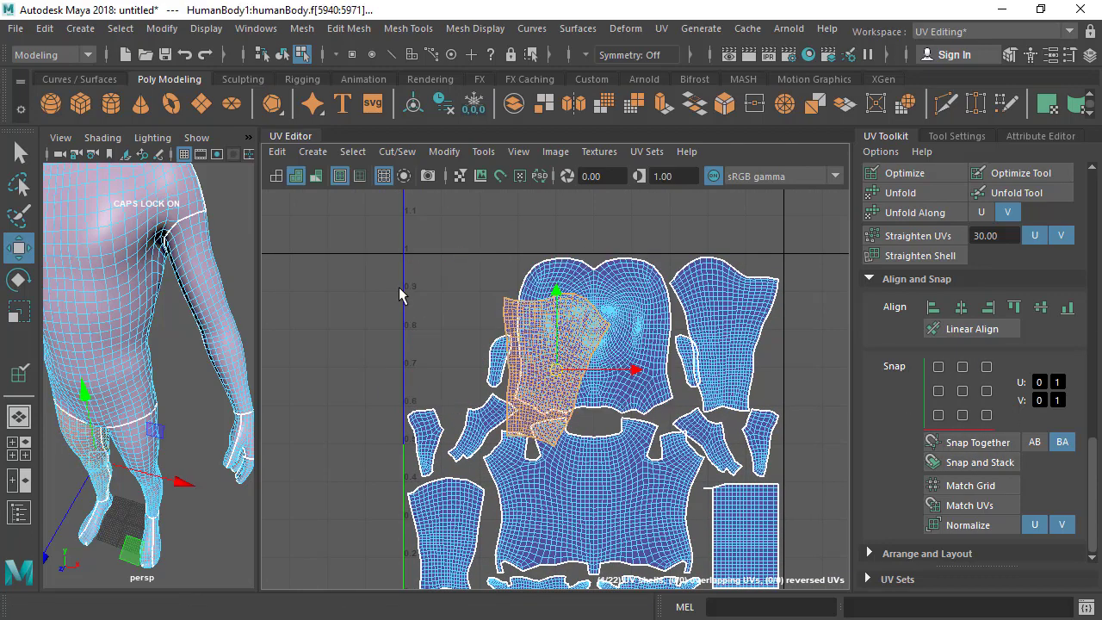
click(938, 367)
scroll(432, 415, up, 3)
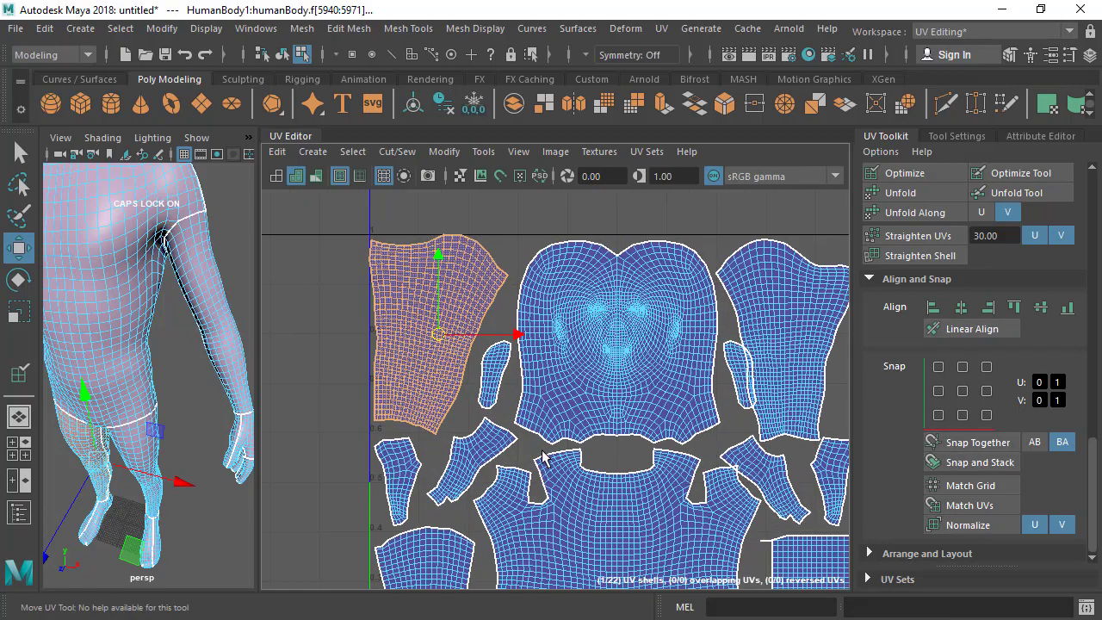
Step: Try snapping the leg shell to the centre of the UV space, and undo the snap
scroll(493, 398, down, 2)
alt+middle_drag(477, 372, 421, 314)
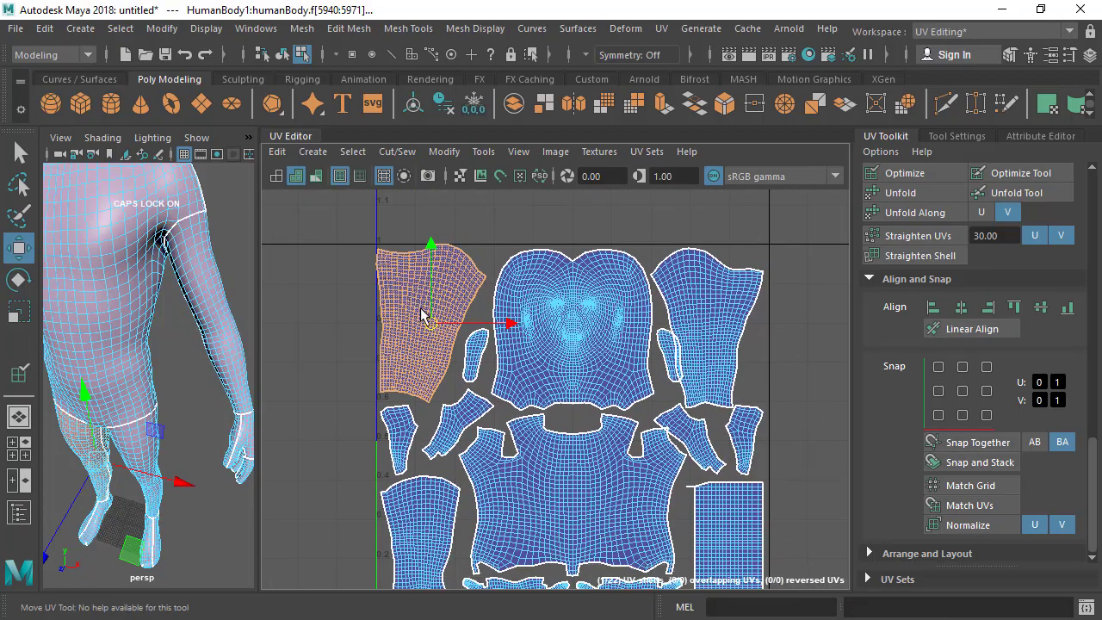
alt+middle_drag(816, 404, 769, 353)
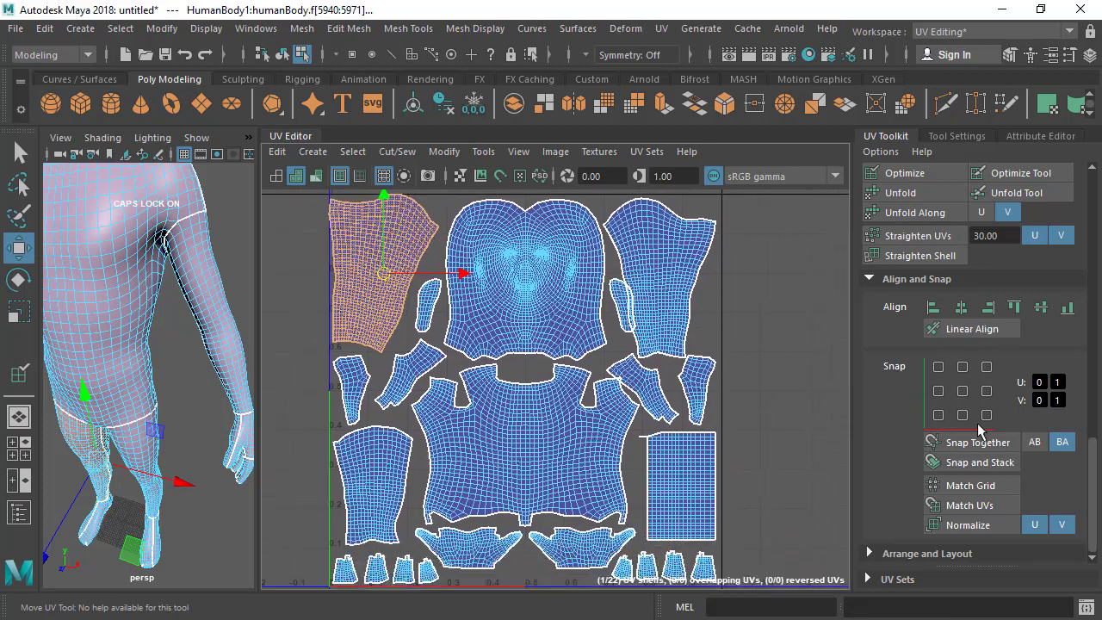
click(963, 391)
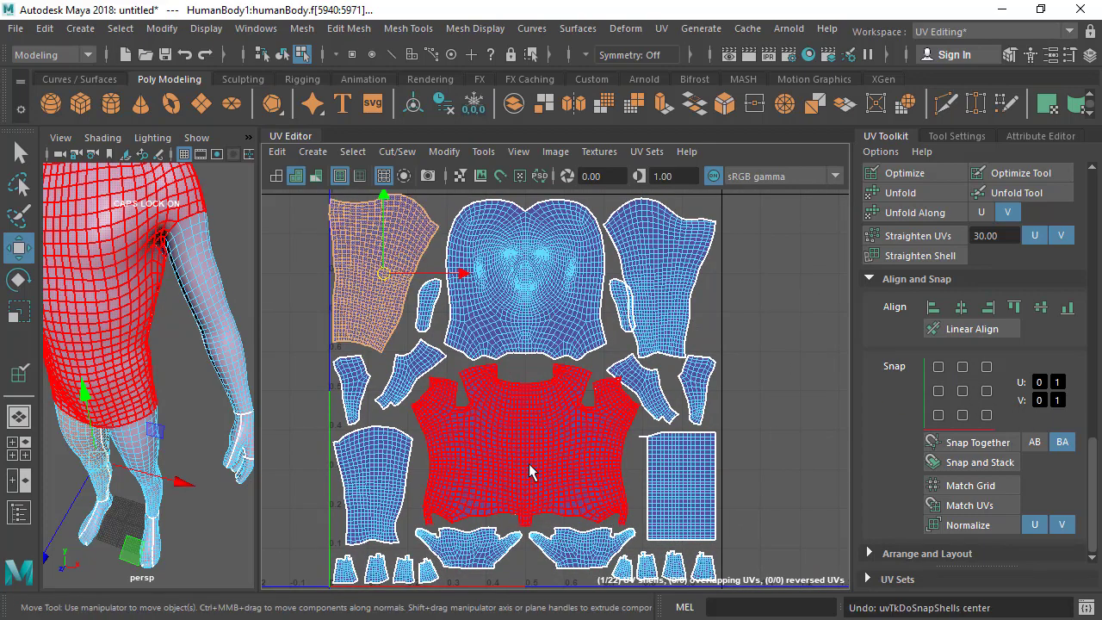
Step: Move the torso shell outside the 0 to 1 UV space and snap it to the centre
click(594, 443)
drag(605, 444, 917, 361)
scroll(774, 378, down, 1)
alt+middle_drag(774, 400, 686, 354)
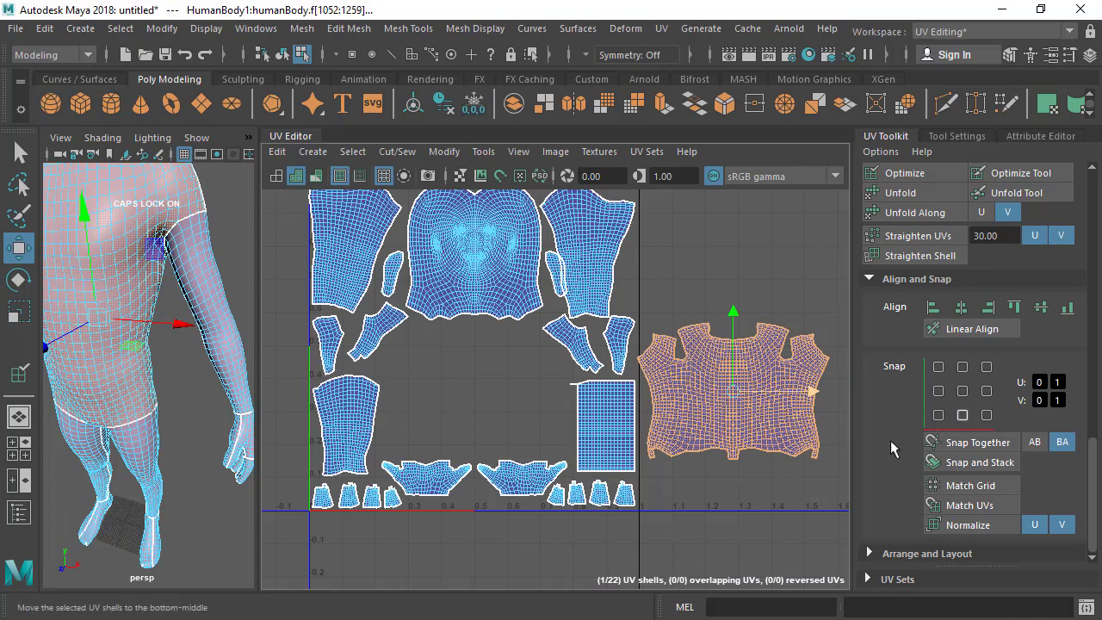
scroll(672, 441, down, 1)
alt+middle_drag(593, 434, 581, 473)
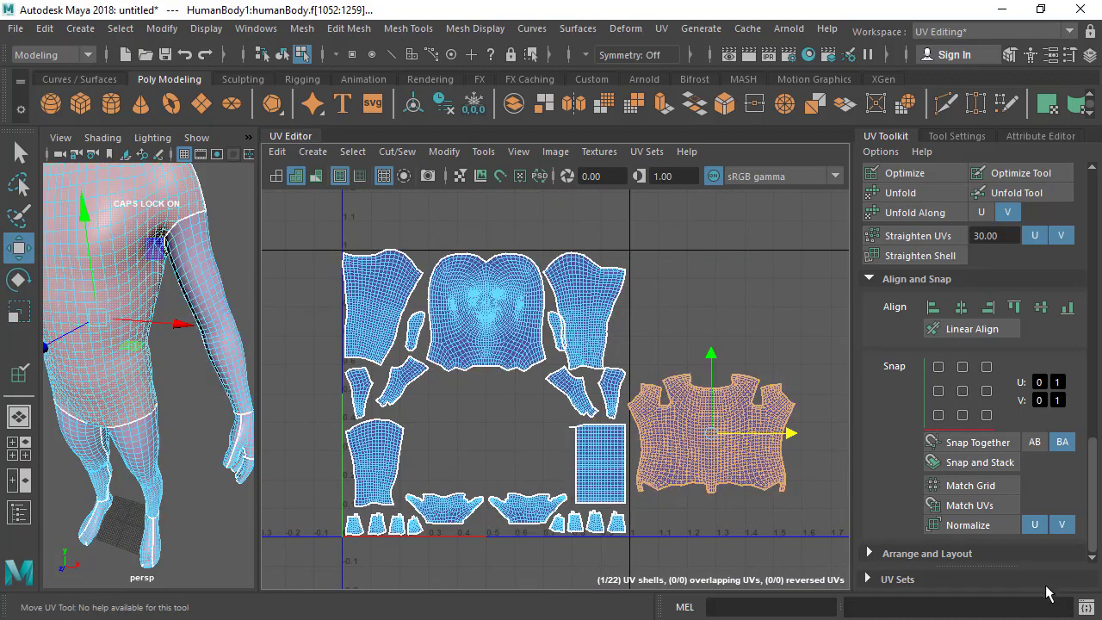
click(963, 390)
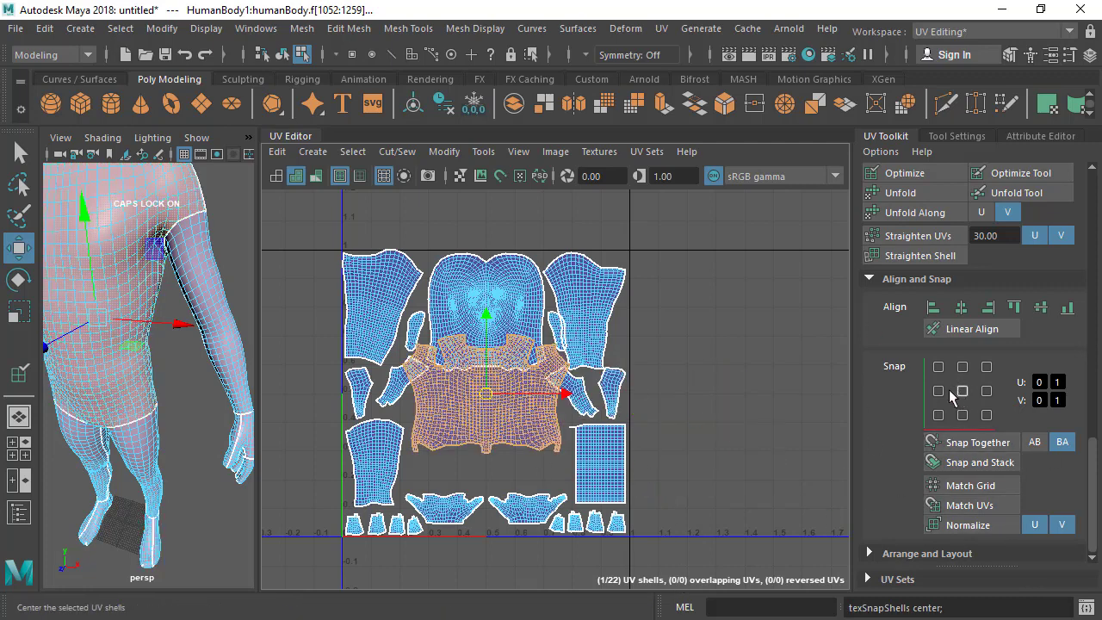
Step: Undo the centre snap and the preceding move of the torso shell
scroll(506, 369, up, 1)
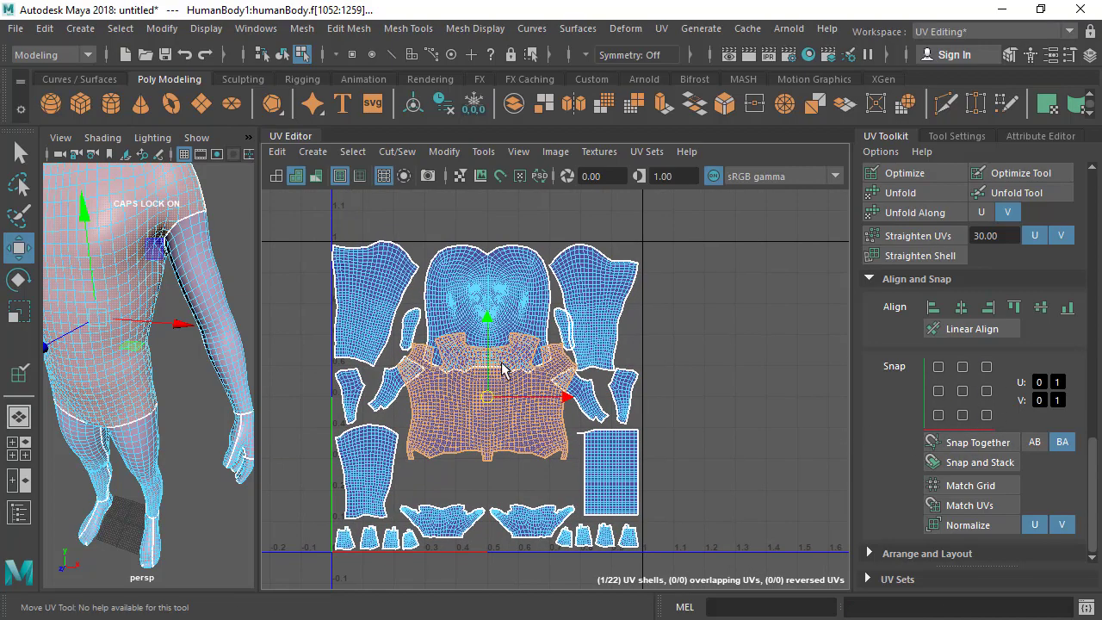
alt+middle_drag(509, 365, 517, 340)
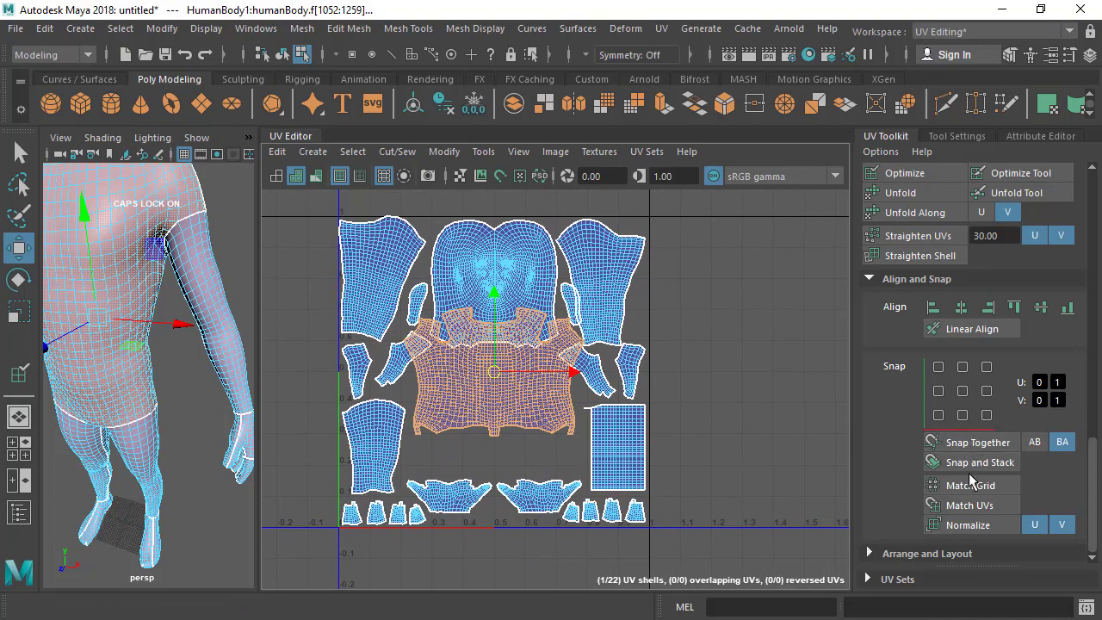
scroll(422, 401, up, 2)
click(488, 419)
key(ctrl+z)
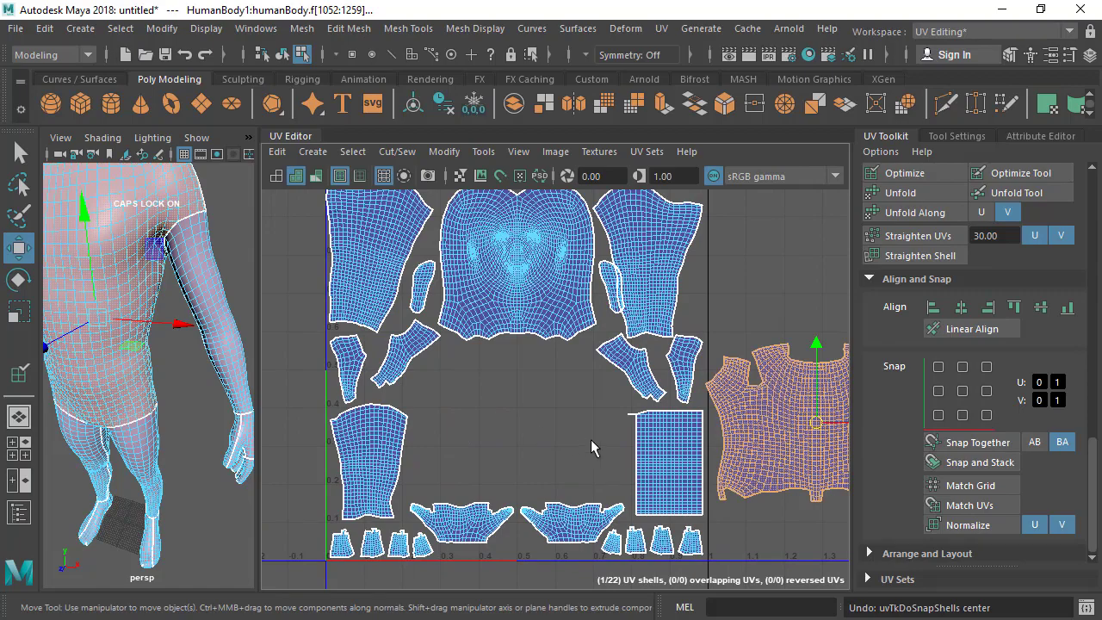
key(shift+z)
Step: Examine the two hand shells below the torso shell, selecting each to compare their shape and placement around U 0.5
scroll(603, 422, up, 4)
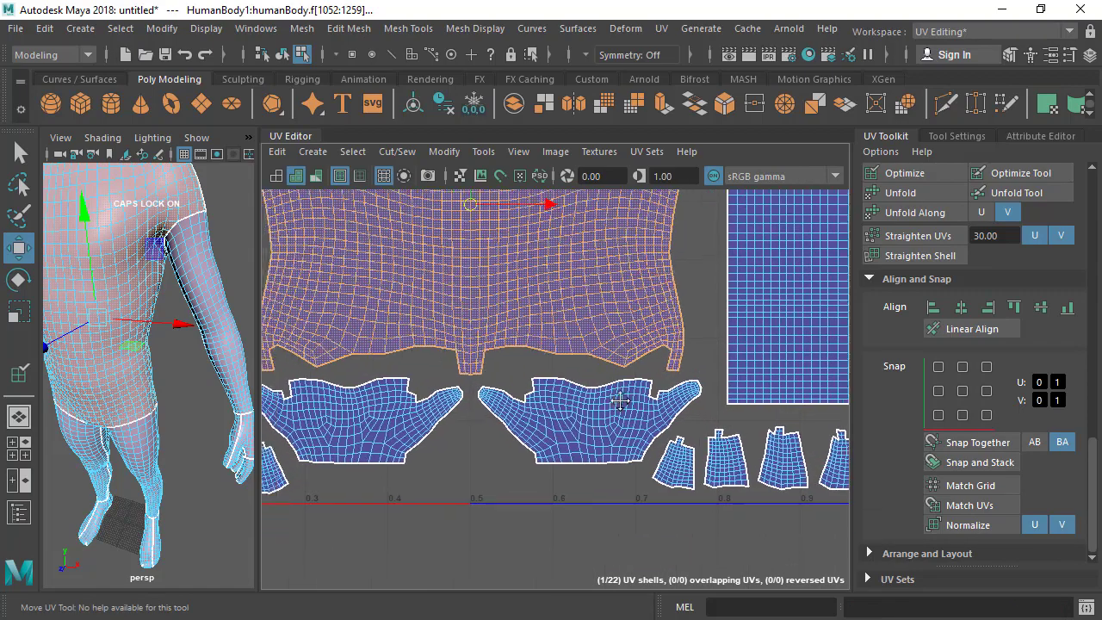
scroll(603, 413, up, 2)
scroll(585, 401, up, 1)
click(414, 358)
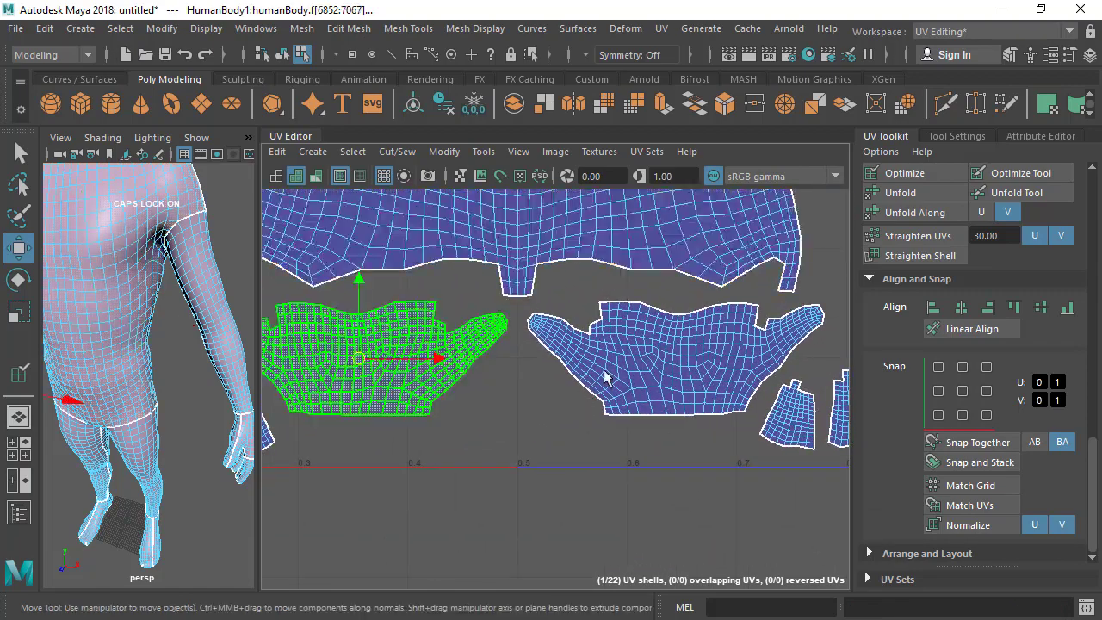
click(613, 377)
click(444, 374)
click(663, 382)
scroll(499, 443, down, 1)
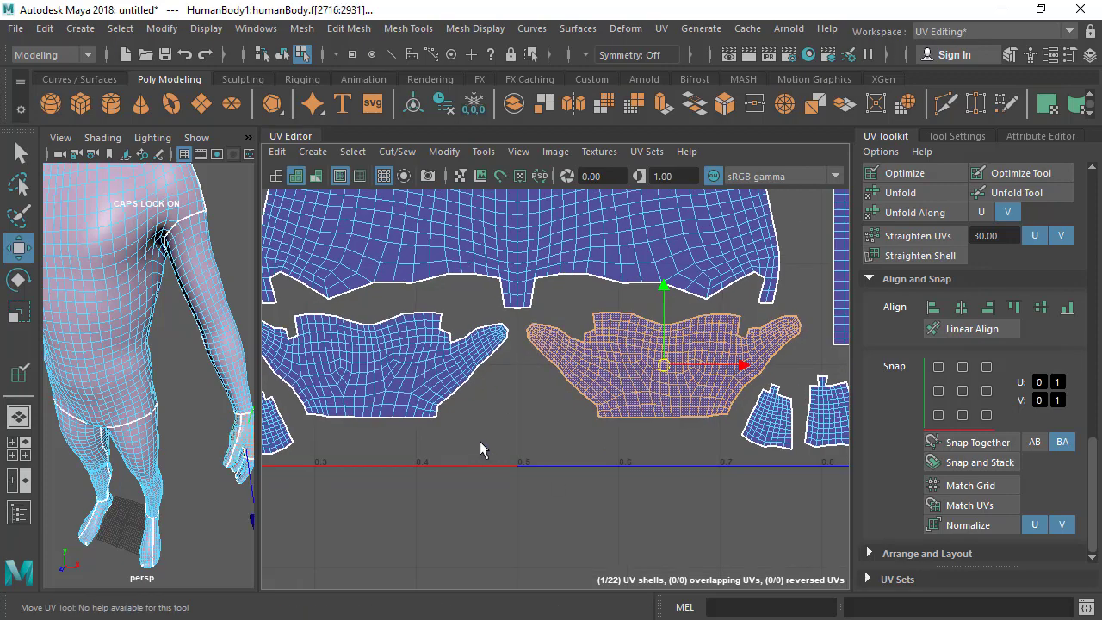
alt+middle_drag(479, 442, 482, 459)
click(509, 455)
click(427, 398)
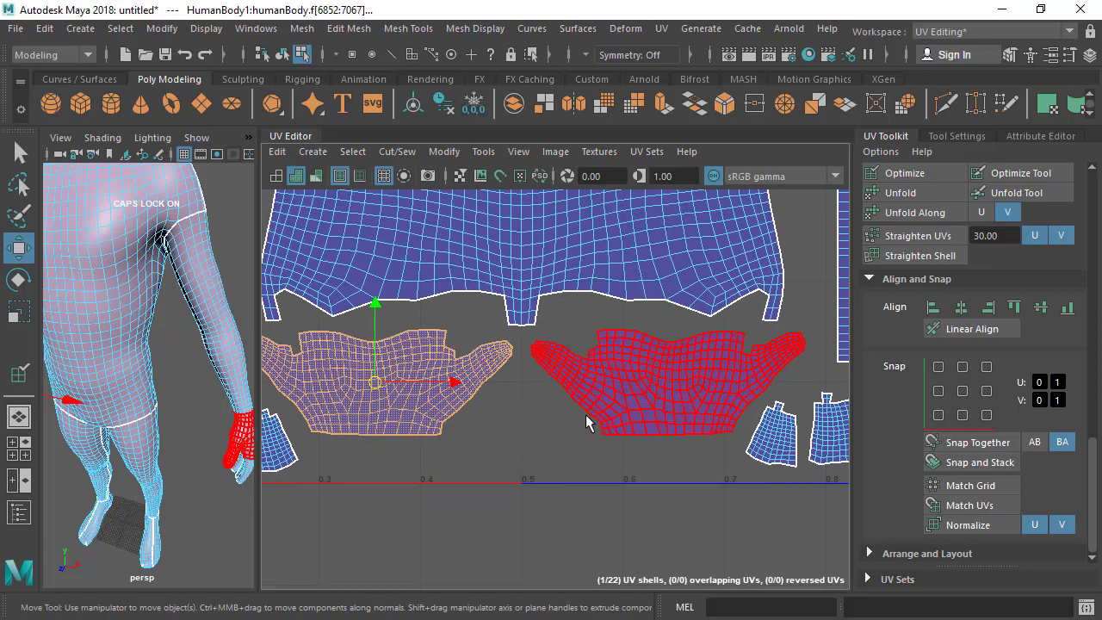
scroll(590, 425, down, 3)
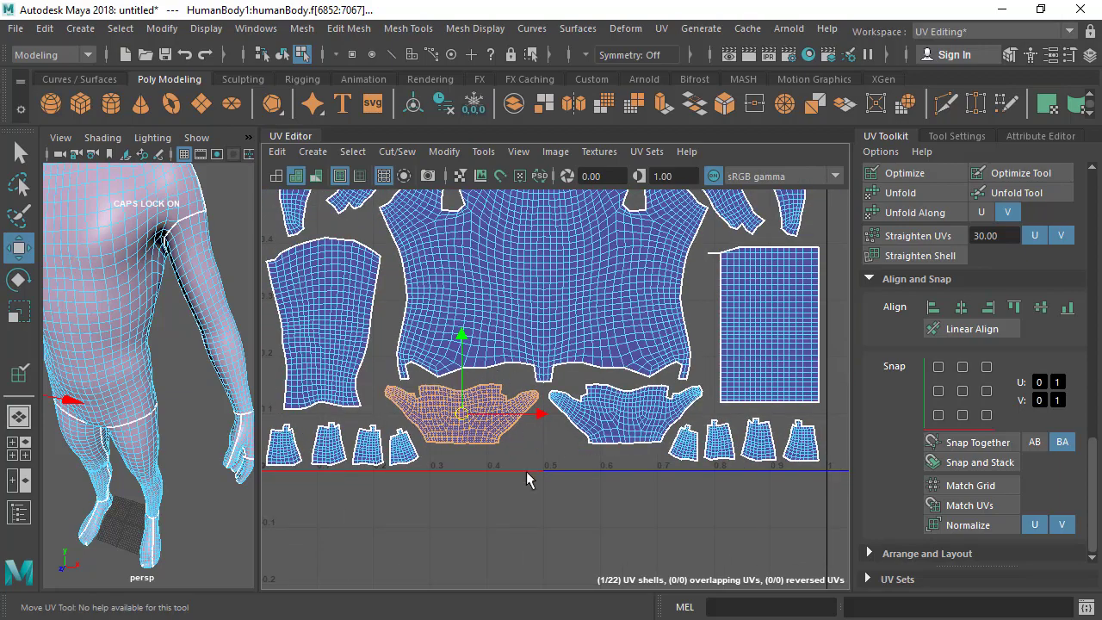
scroll(482, 457, up, 1)
alt+middle_drag(482, 457, 491, 495)
mouse_move(574, 543)
alt+middle_down()
mouse_move(483, 480)
mouse_move(585, 528)
alt+middle_up()
scroll(483, 479, up, 1)
scroll(522, 481, up, 2)
alt+middle_drag(507, 465, 502, 458)
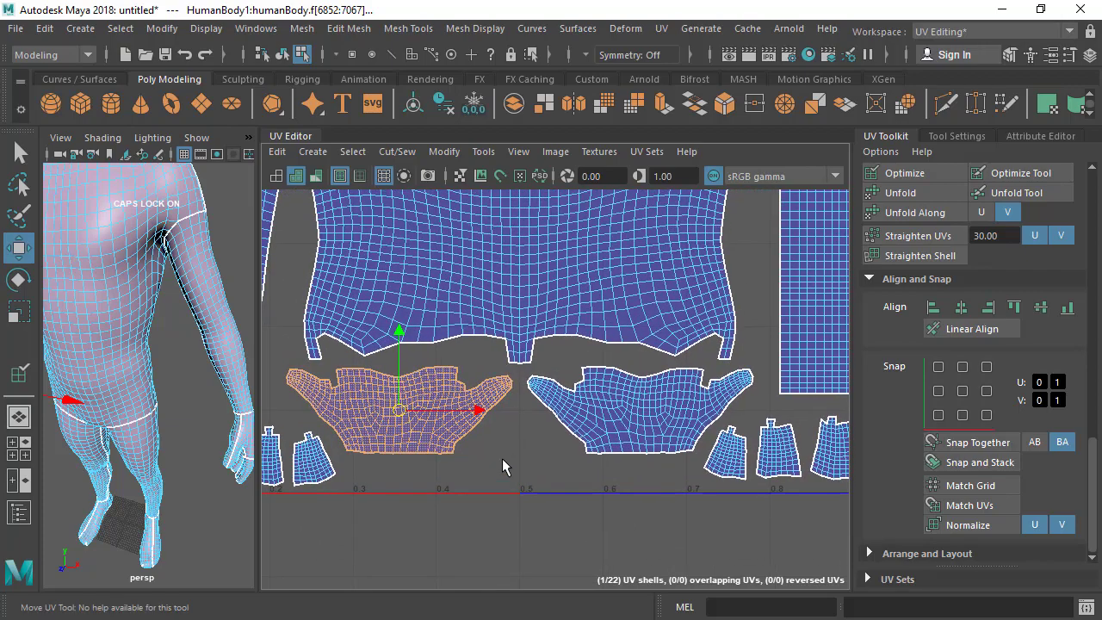
Step: Flip the hand shell between U 0 and U 0.5 along U
click(457, 428)
scroll(452, 445, up, 1)
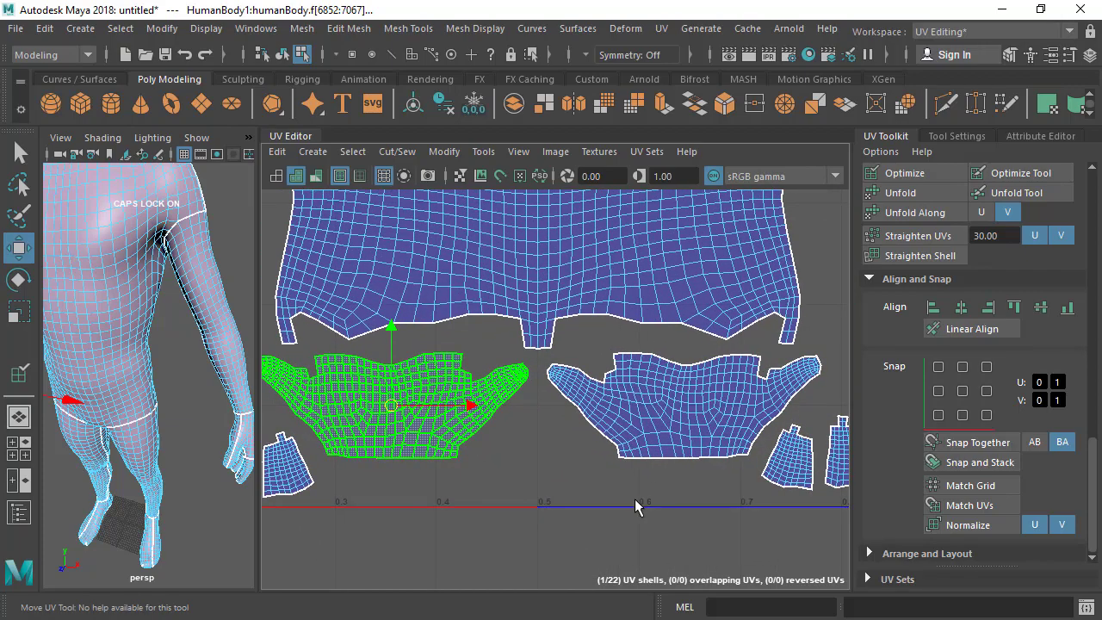
scroll(469, 474, up, 1)
click(471, 479)
click(395, 413)
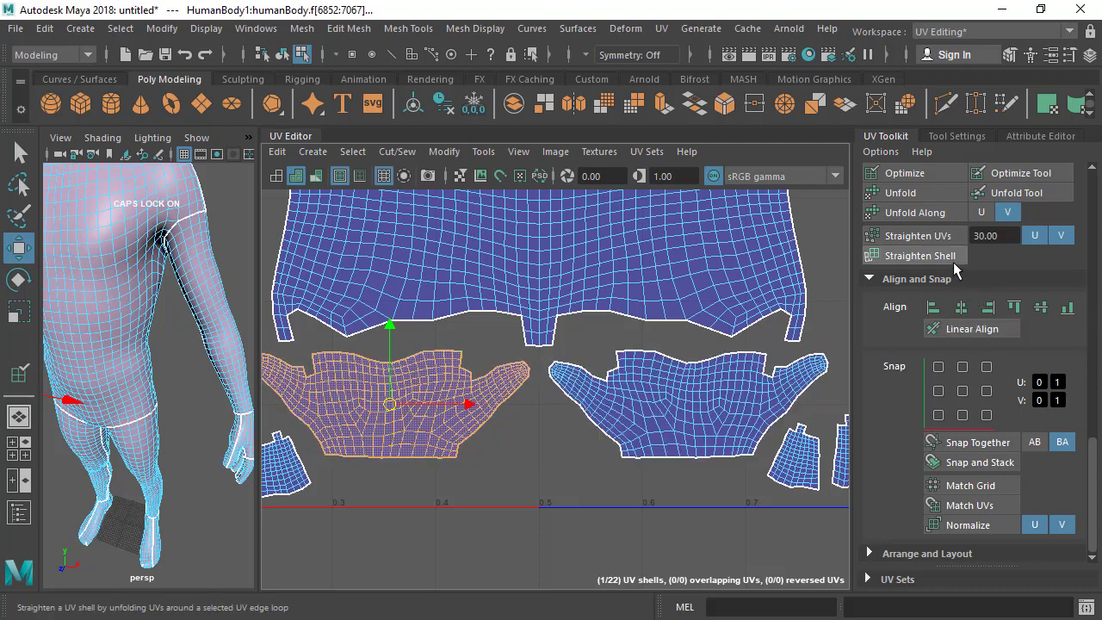
scroll(903, 327, up, 6)
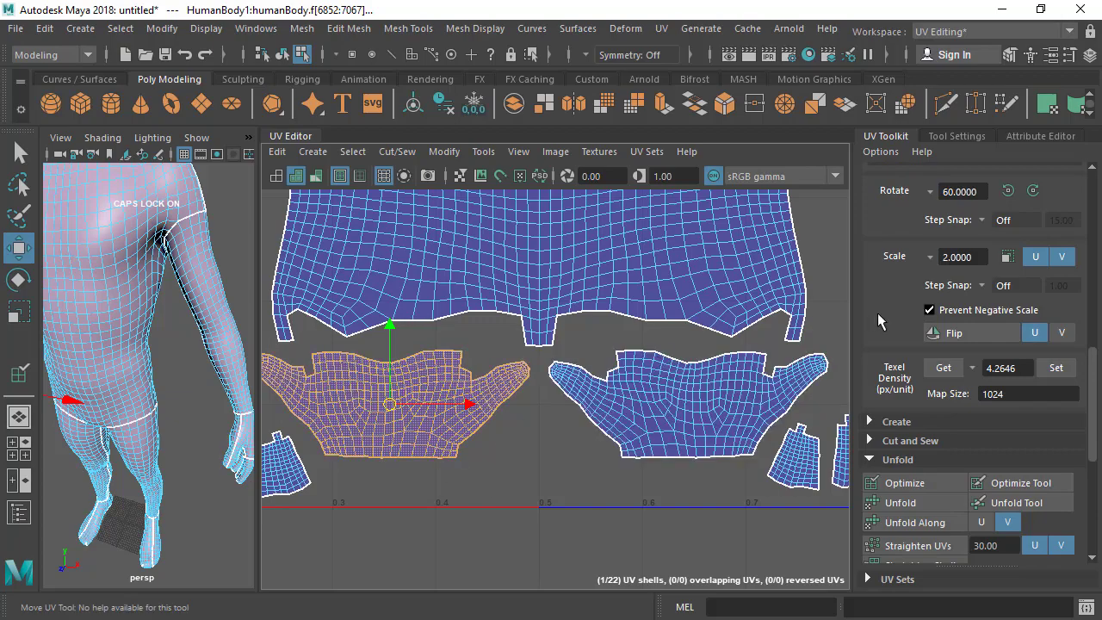
click(996, 336)
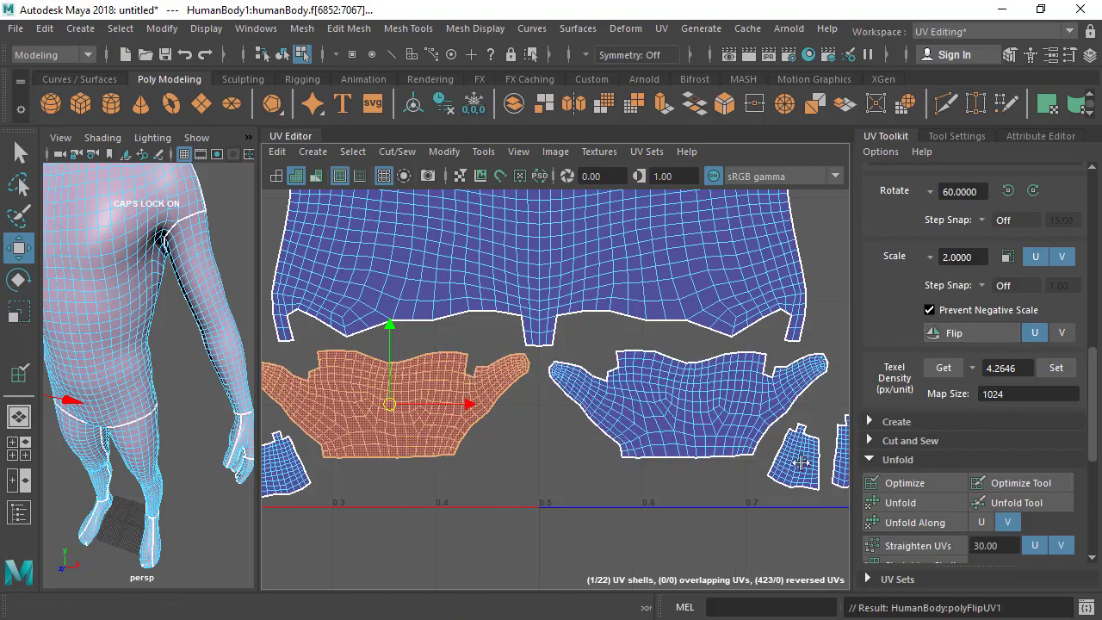
scroll(492, 427, down, 2)
scroll(491, 428, up, 3)
alt+middle_drag(379, 456, 450, 451)
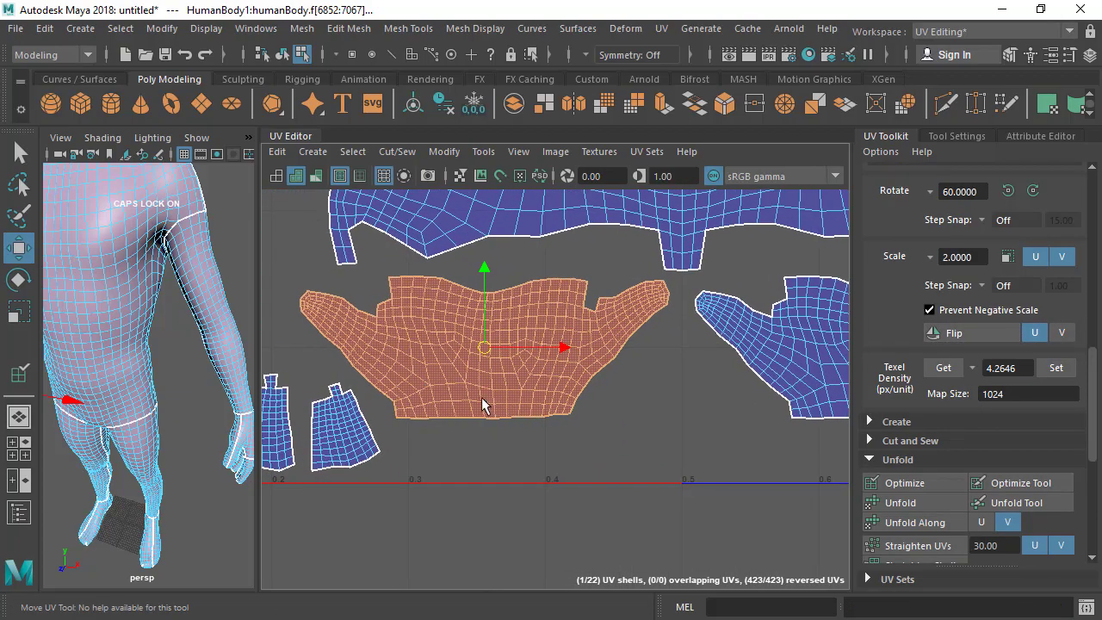
alt+middle_drag(540, 381, 469, 384)
alt+middle_drag(648, 389, 484, 401)
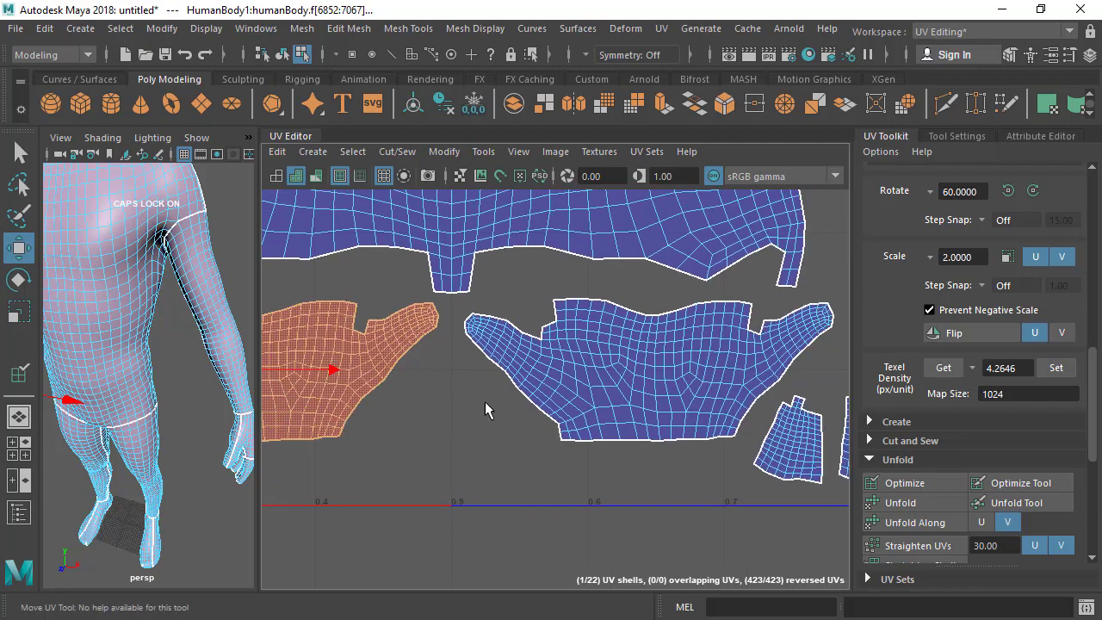
Step: Snap the two hand shells together at their matching lower-left corner UVs, trying the BA and then the AB order
alt+middle_drag(559, 327, 659, 301)
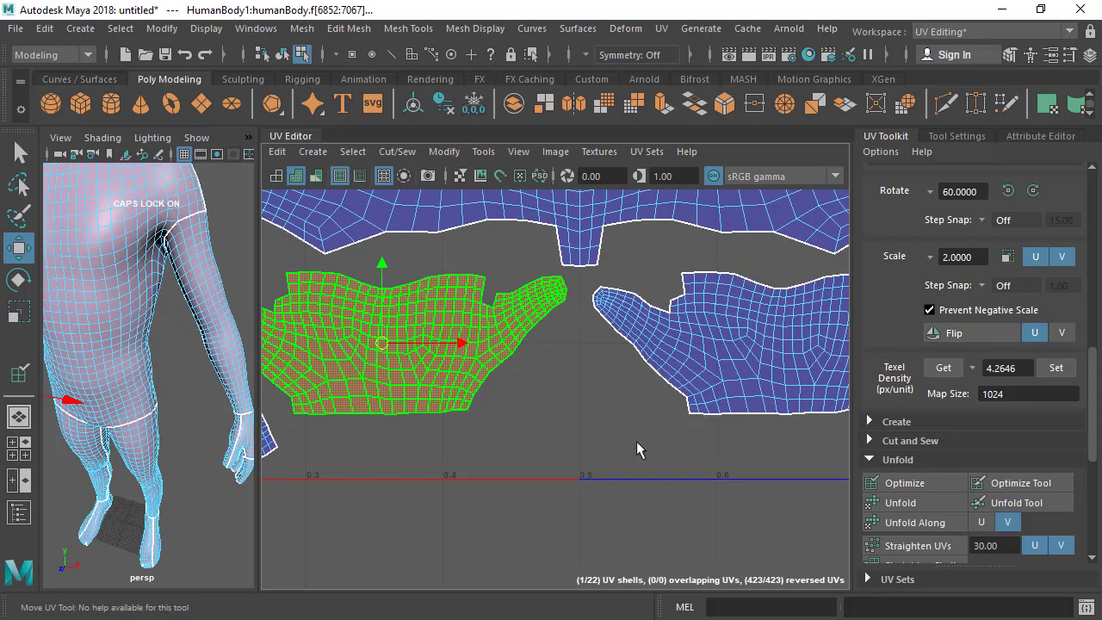
scroll(1033, 508, down, 6)
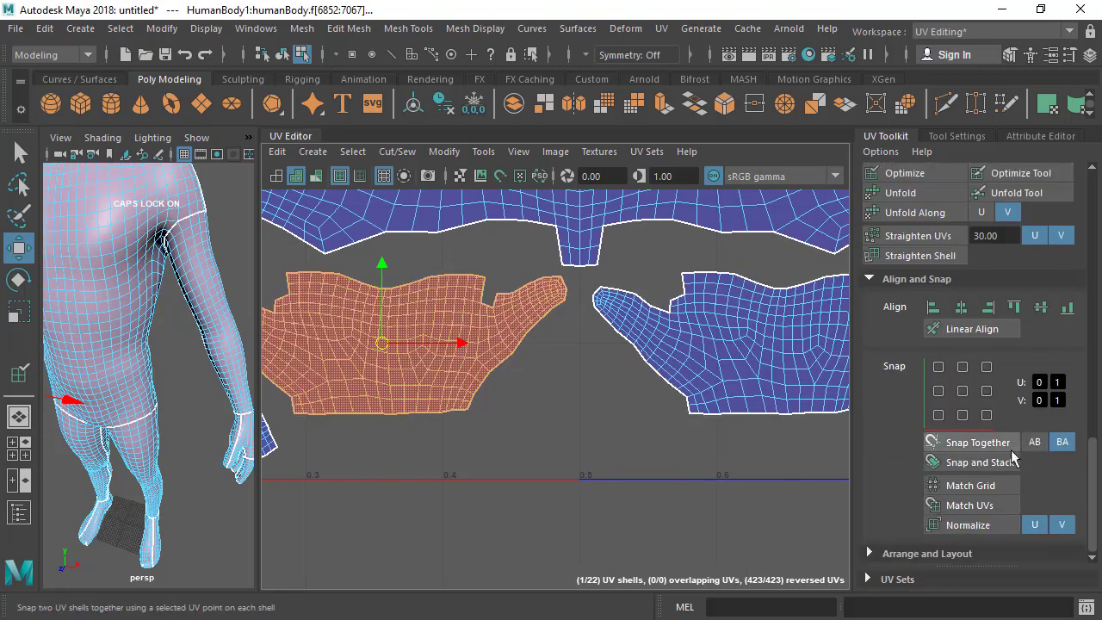
alt+middle_drag(566, 469, 627, 457)
right_drag(406, 359, 471, 359)
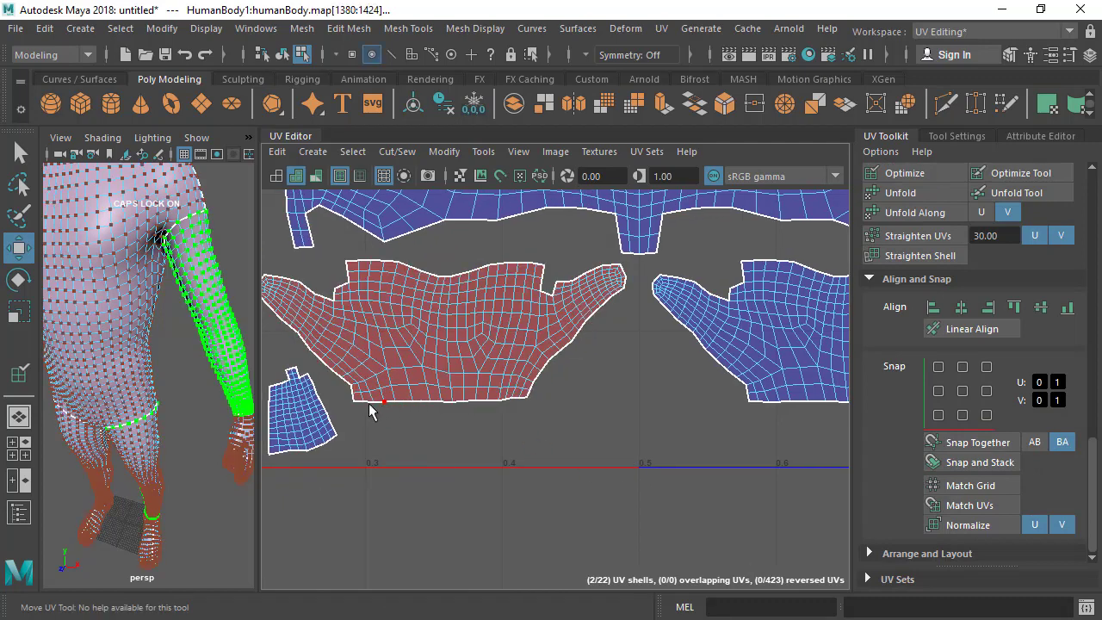
click(353, 401)
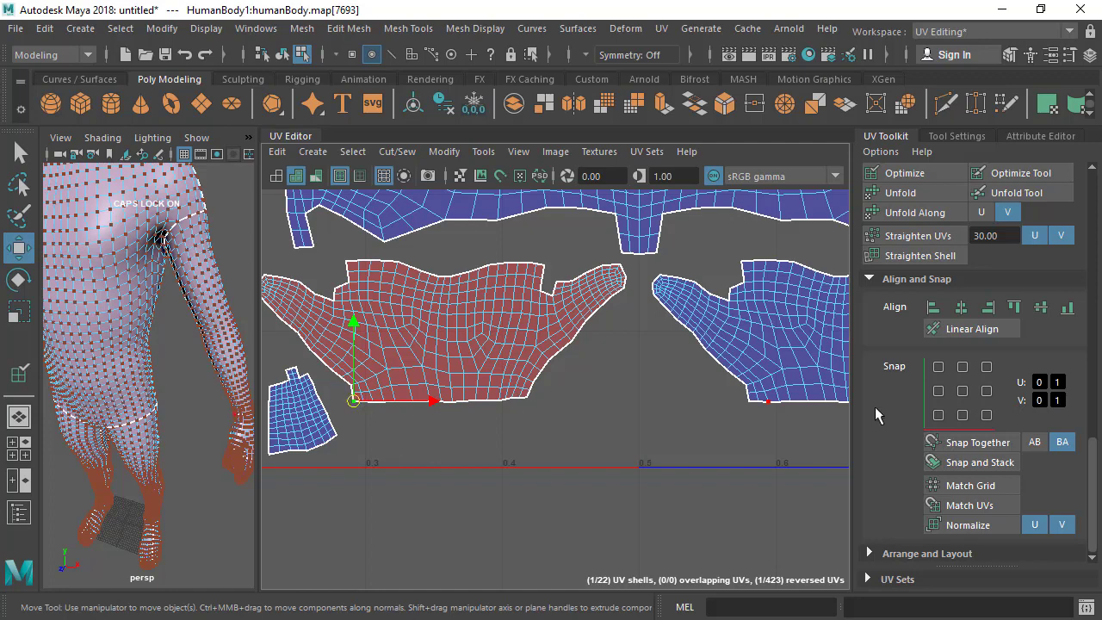
shift+click(742, 402)
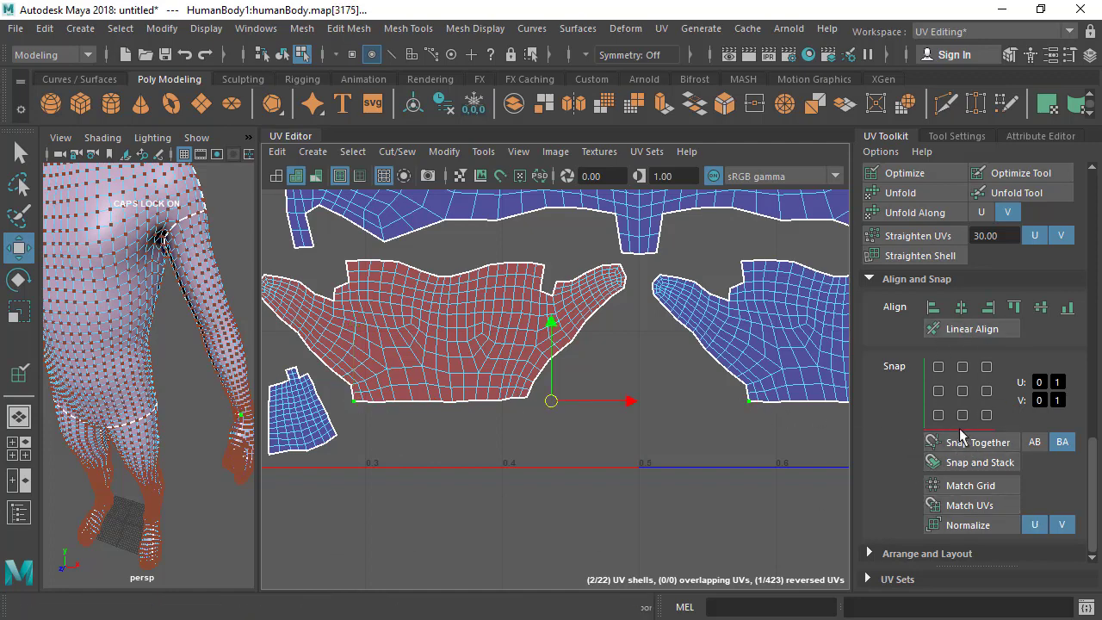
click(966, 441)
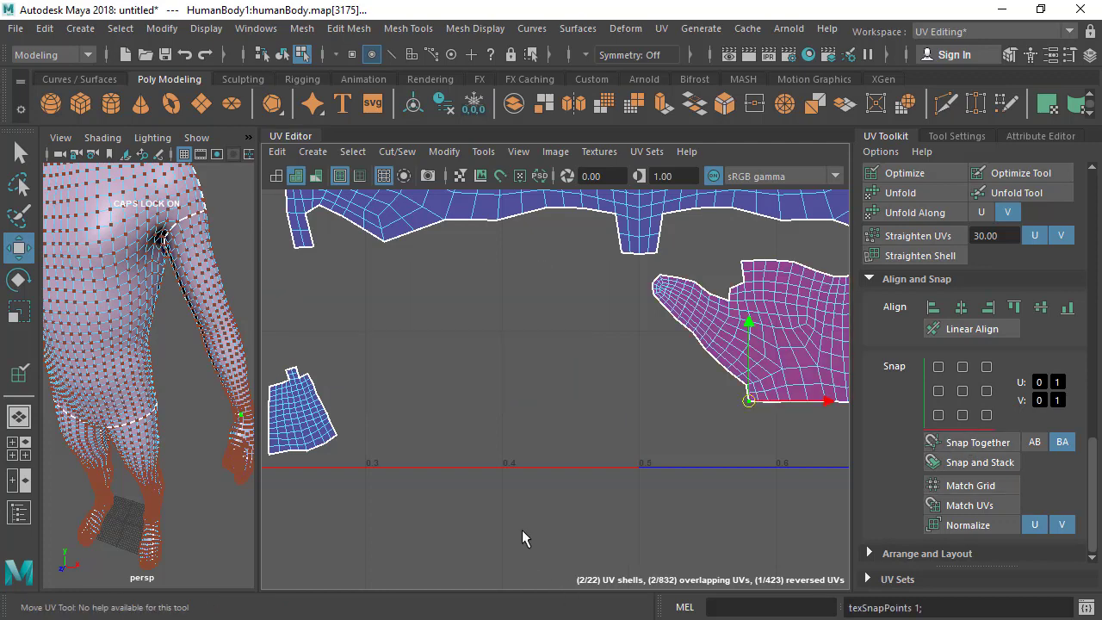
alt+middle_drag(443, 447, 326, 455)
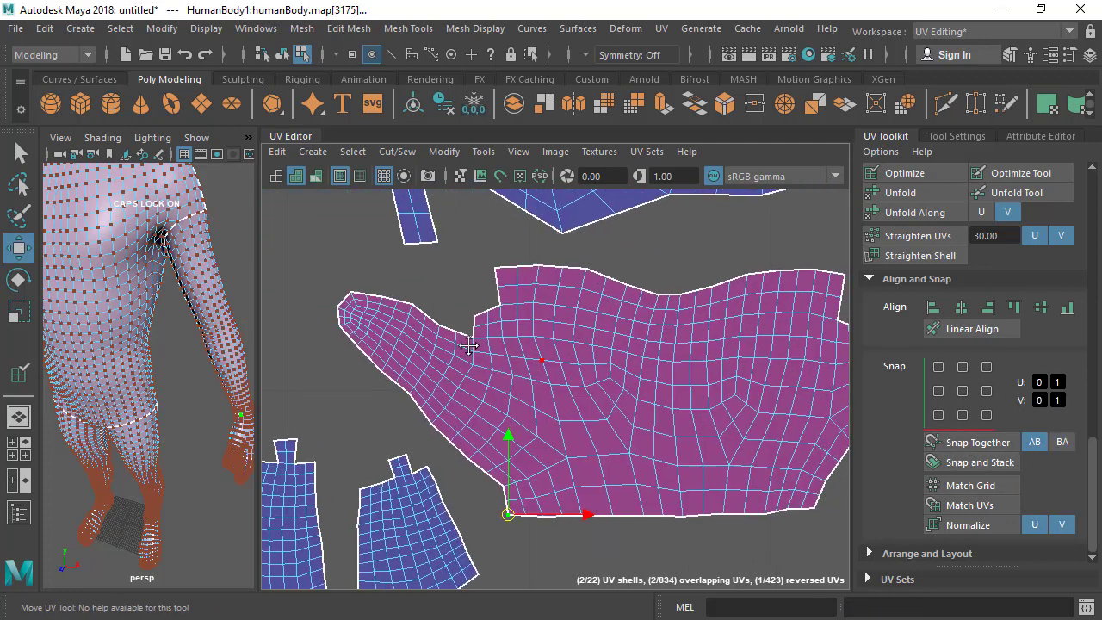
scroll(469, 347, down, 3)
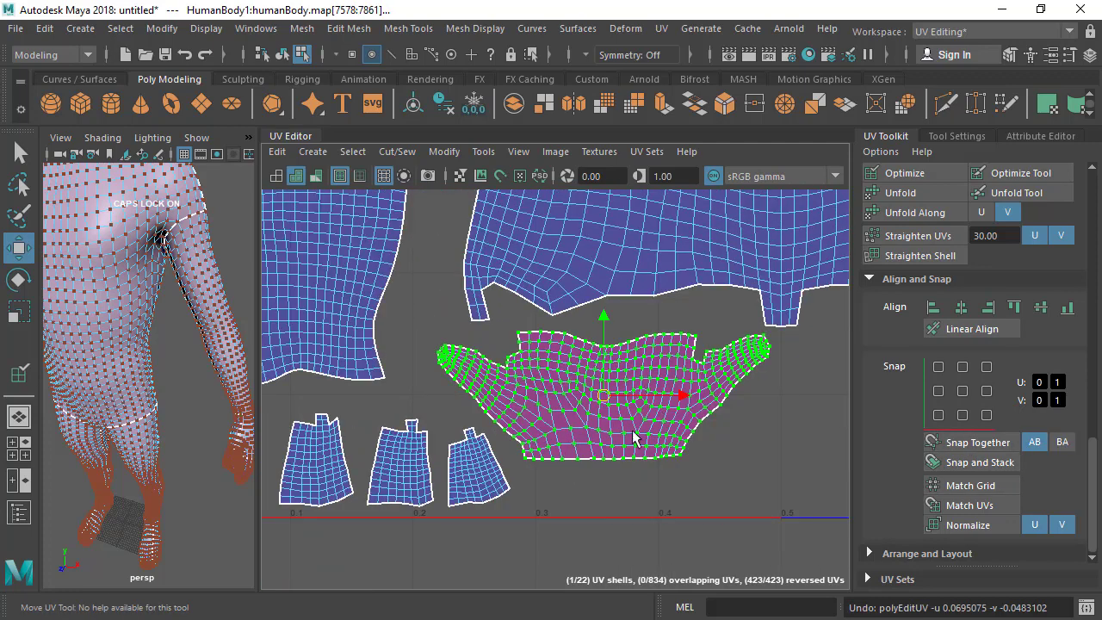
Step: Try to snap and stack the four finger shells between U 0 and 0.3, and undo it
alt+middle_drag(339, 512, 507, 463)
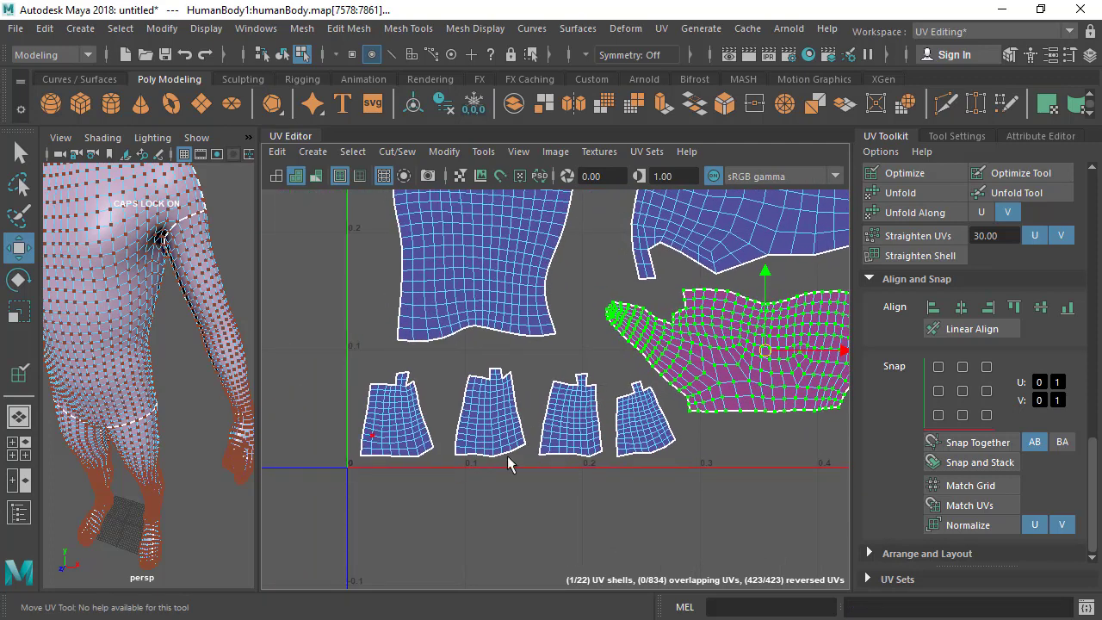
click(719, 484)
right_drag(497, 364, 347, 486)
drag(341, 435, 693, 527)
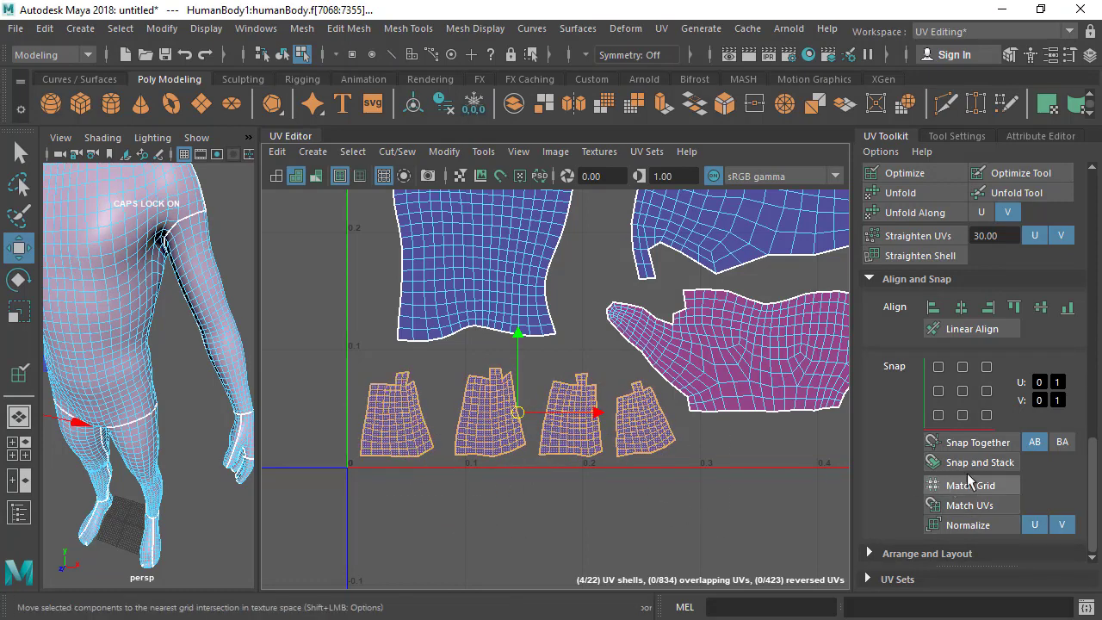
click(963, 463)
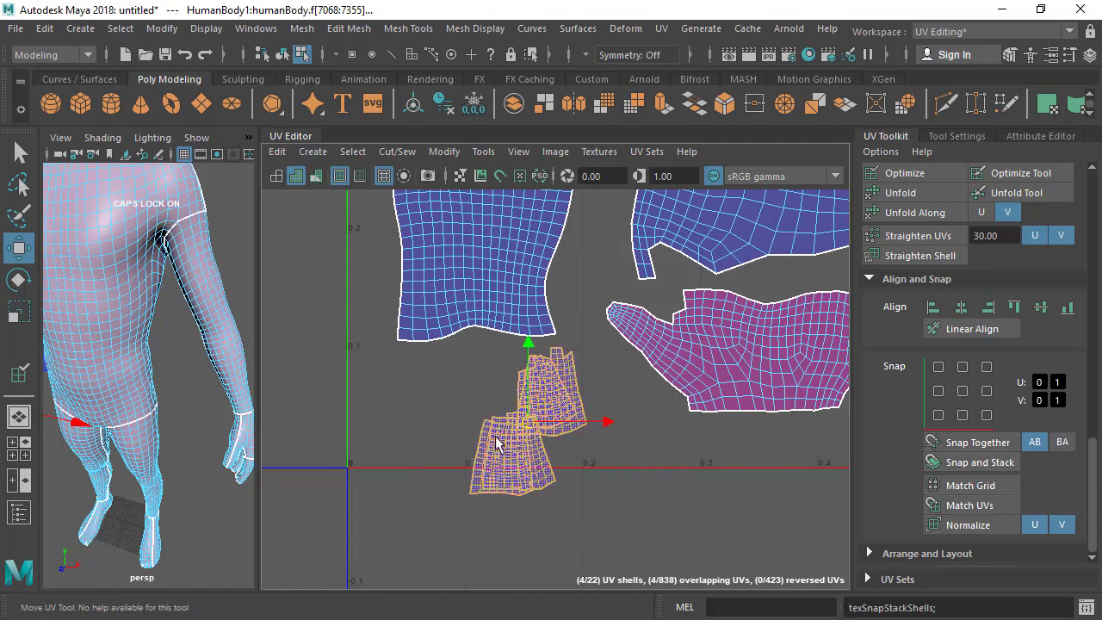
key(ctrl+z)
scroll(382, 509, up, 2)
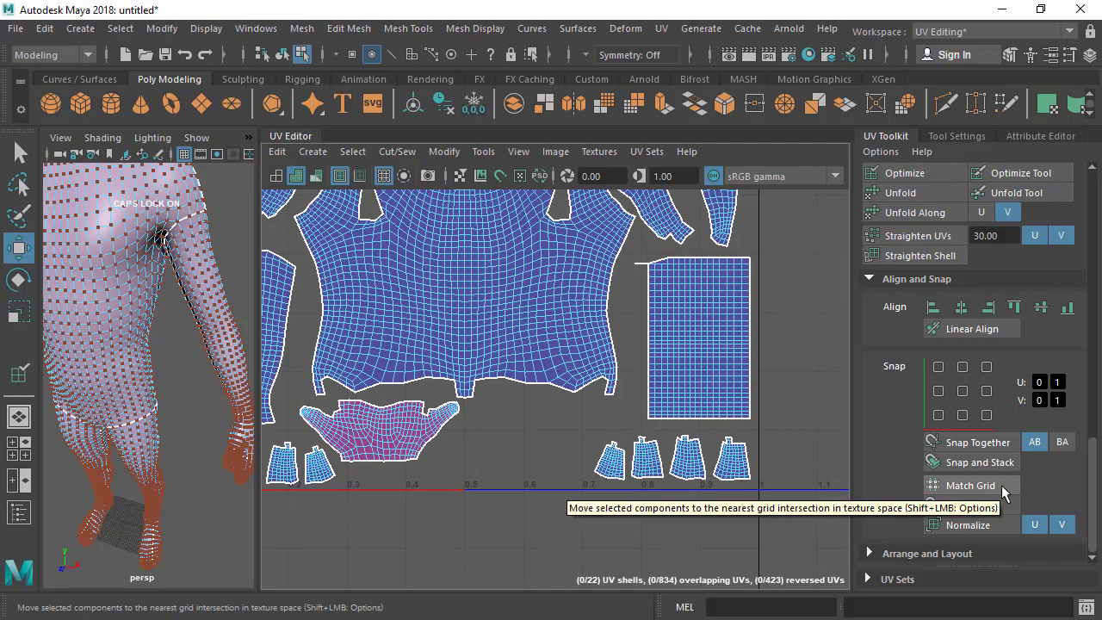
scroll(701, 523, up, 4)
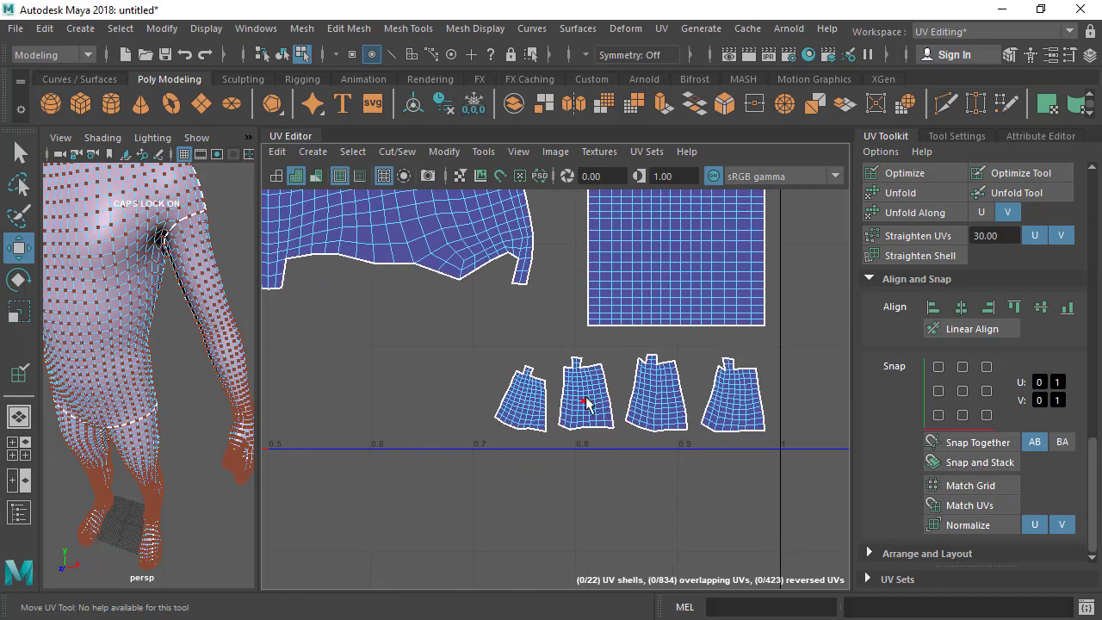
click(578, 383)
scroll(573, 361, up, 3)
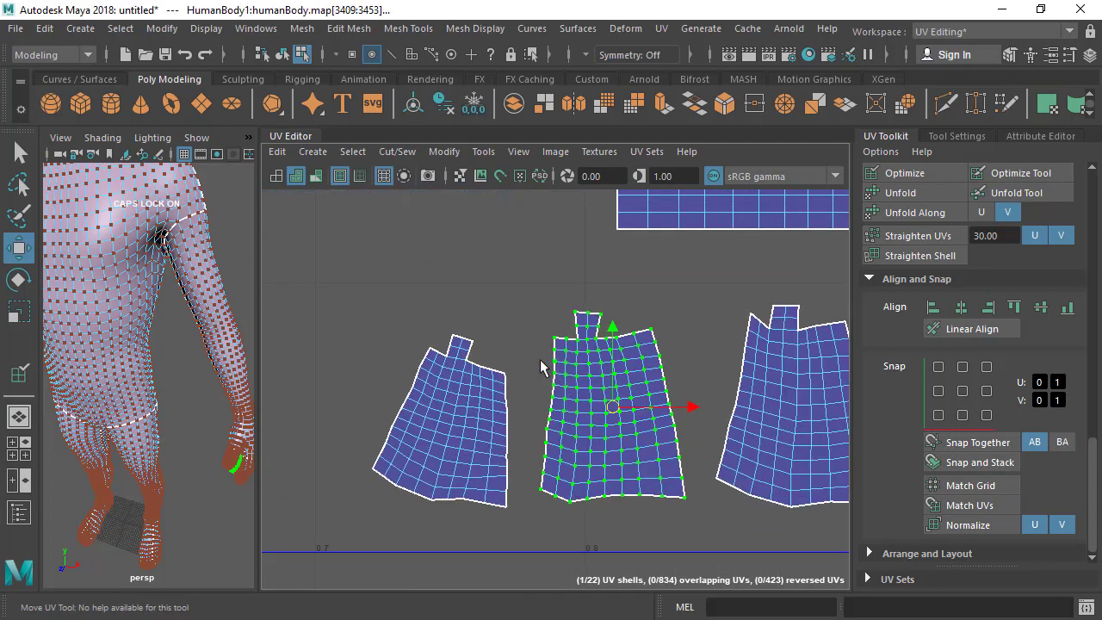
click(533, 506)
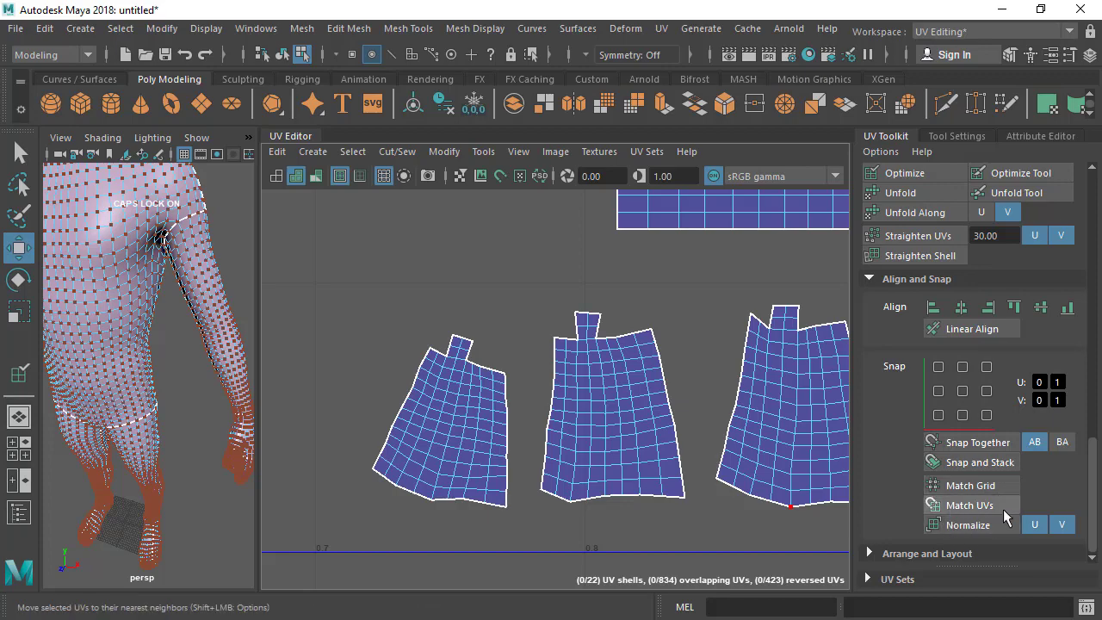
scroll(654, 442, down, 3)
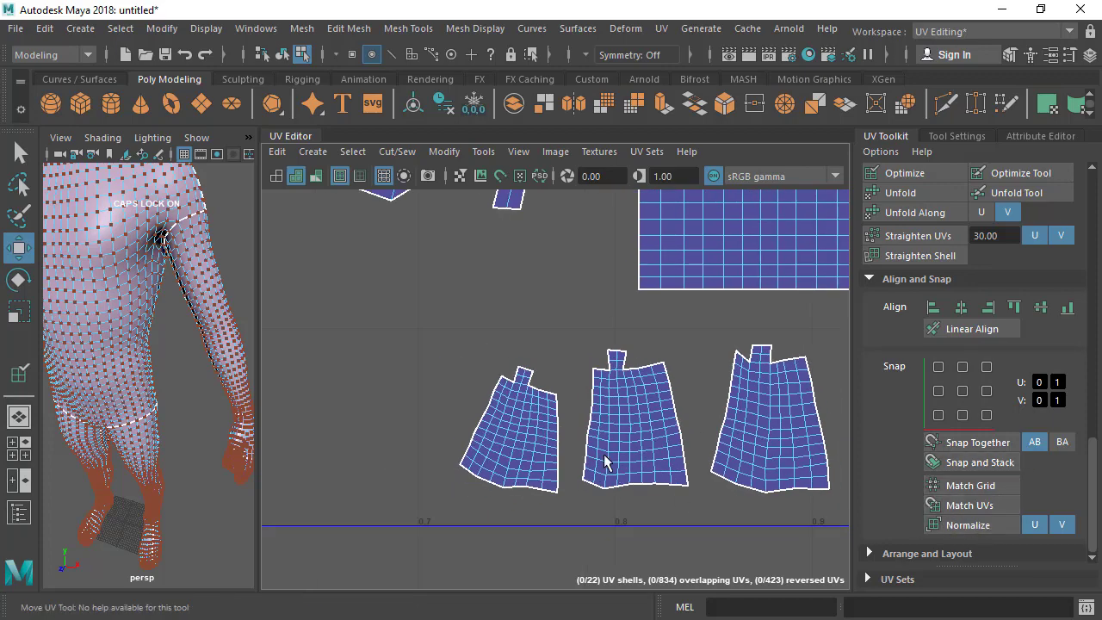
Step: Move the top hand shell off the stack along U so that it sits just past U 0.5
scroll(605, 462, down, 4)
alt+middle_drag(290, 238, 685, 355)
scroll(651, 549, up, 3)
alt+middle_drag(651, 548, 651, 438)
click(546, 401)
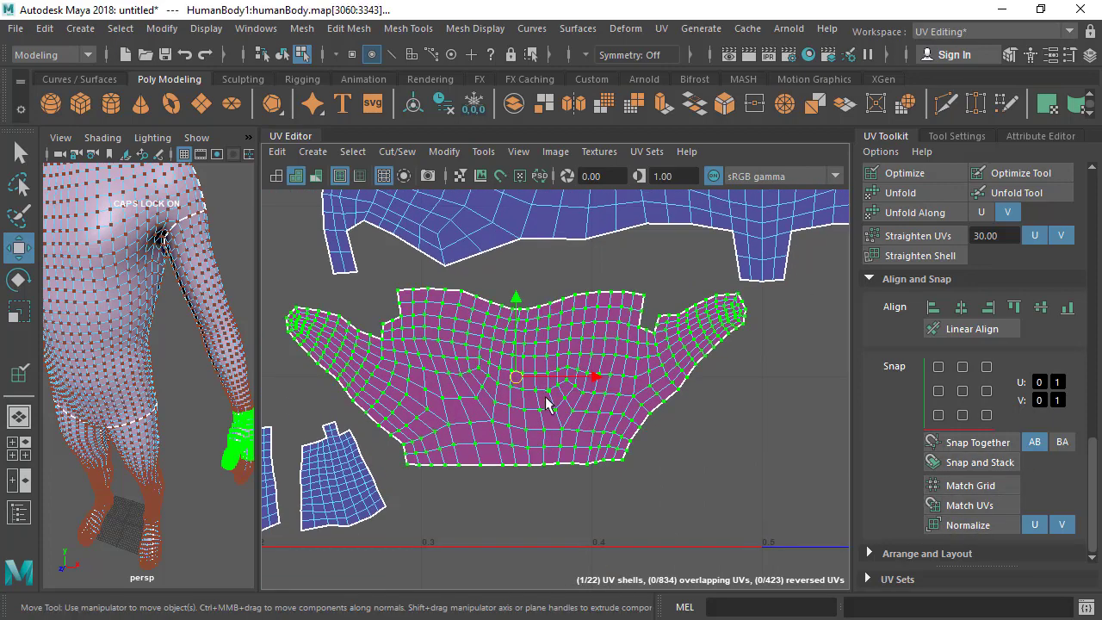
scroll(547, 401, down, 2)
drag(555, 404, 764, 401)
alt+middle_drag(764, 401, 650, 420)
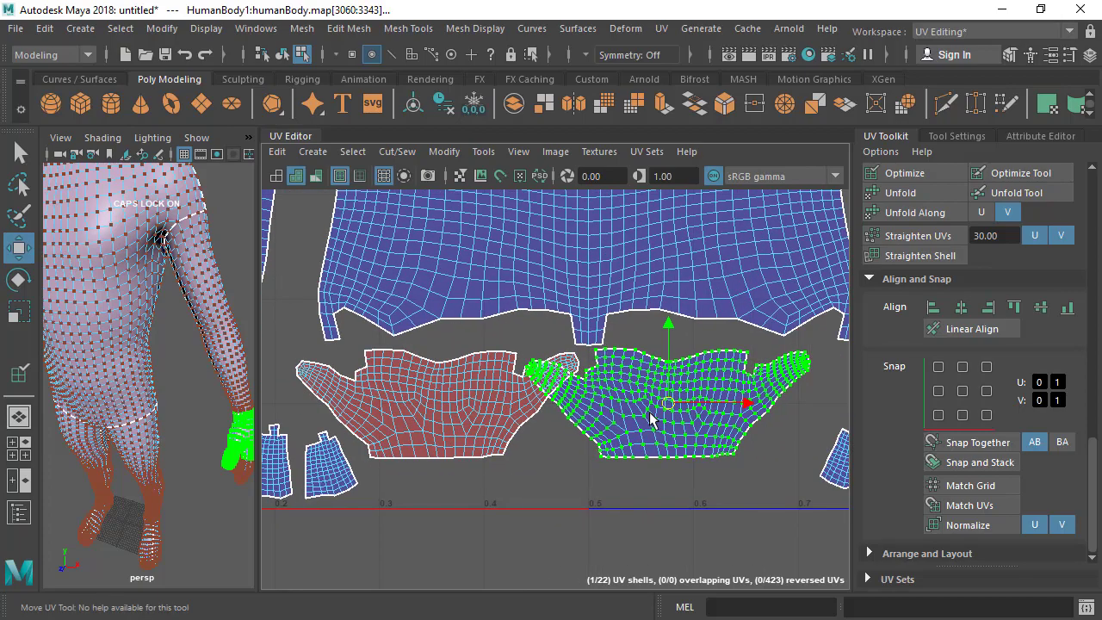
drag(676, 409, 747, 409)
Step: Shift two UVs near the thumb base of the hand shell before U 0.5 slightly out of position
scroll(715, 473, up, 3)
alt+middle_drag(525, 404, 856, 384)
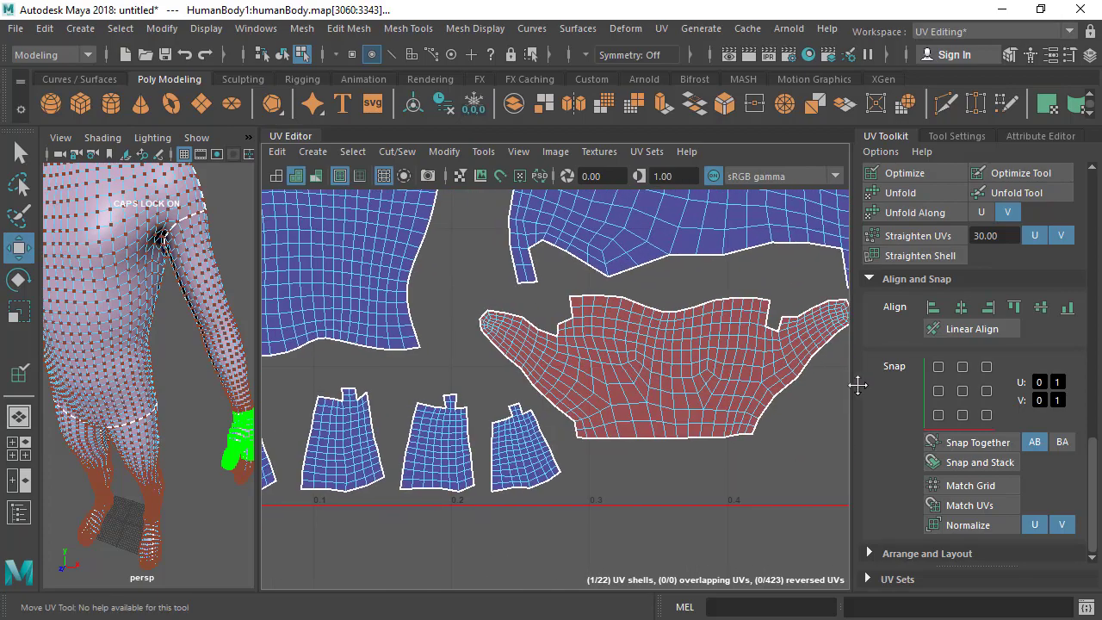
scroll(740, 391, up, 3)
scroll(666, 411, up, 3)
right_drag(603, 412, 695, 372)
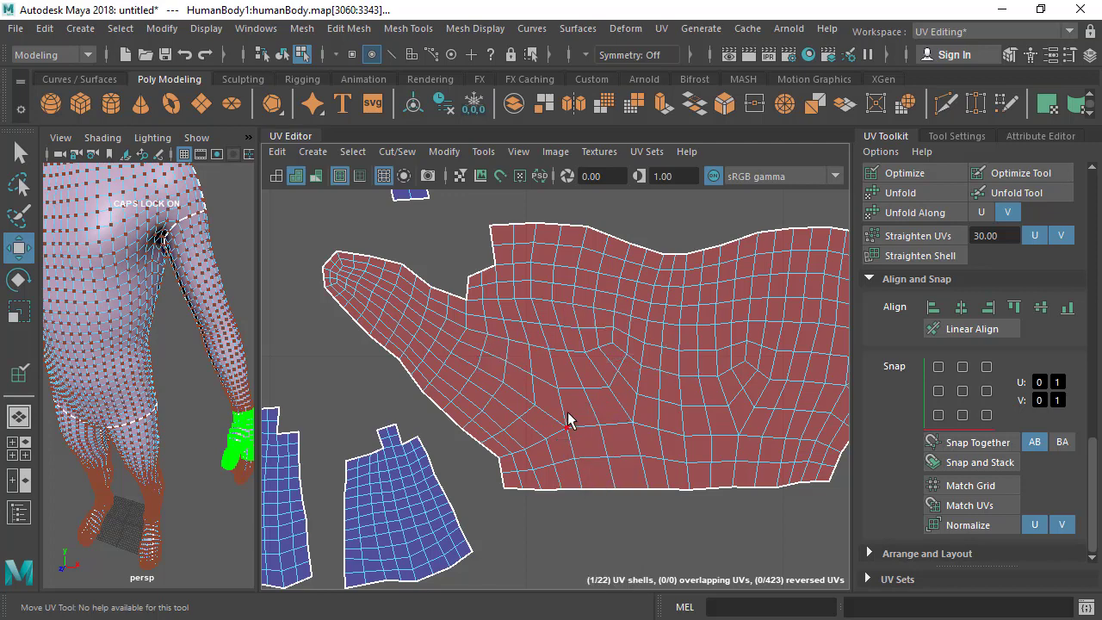
click(535, 408)
drag(537, 403, 487, 399)
click(496, 403)
click(344, 337)
Step: Snap the hand shell past U 0.5 onto the other hand shell using their lower-left corner UVs and the AB order
scroll(344, 337, down, 3)
alt+middle_drag(635, 381, 485, 382)
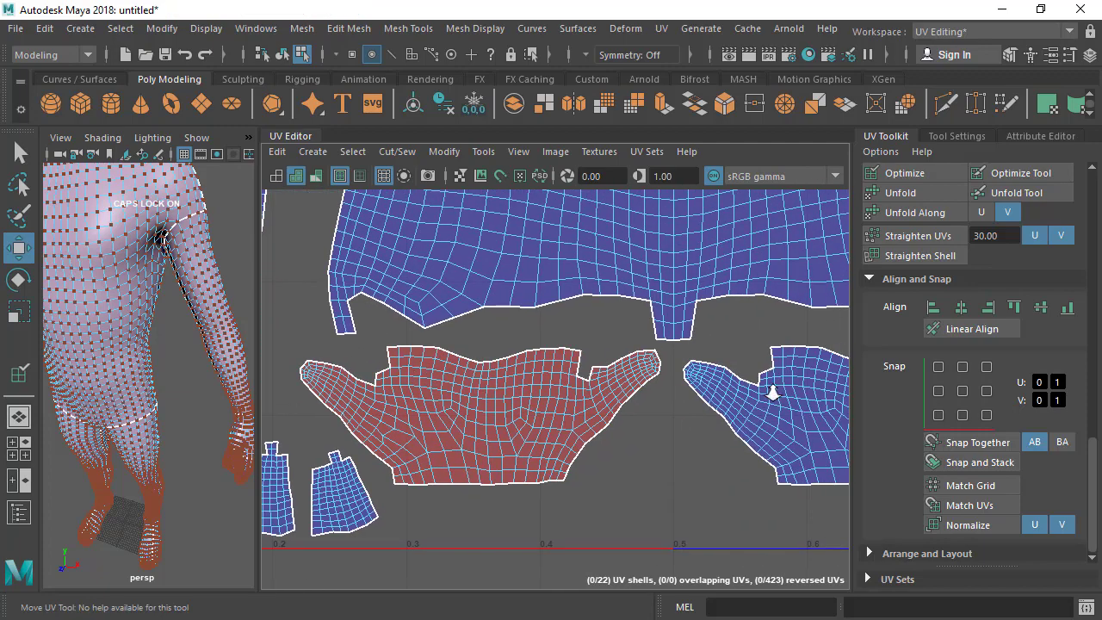
alt+middle_drag(773, 393, 719, 365)
click(721, 457)
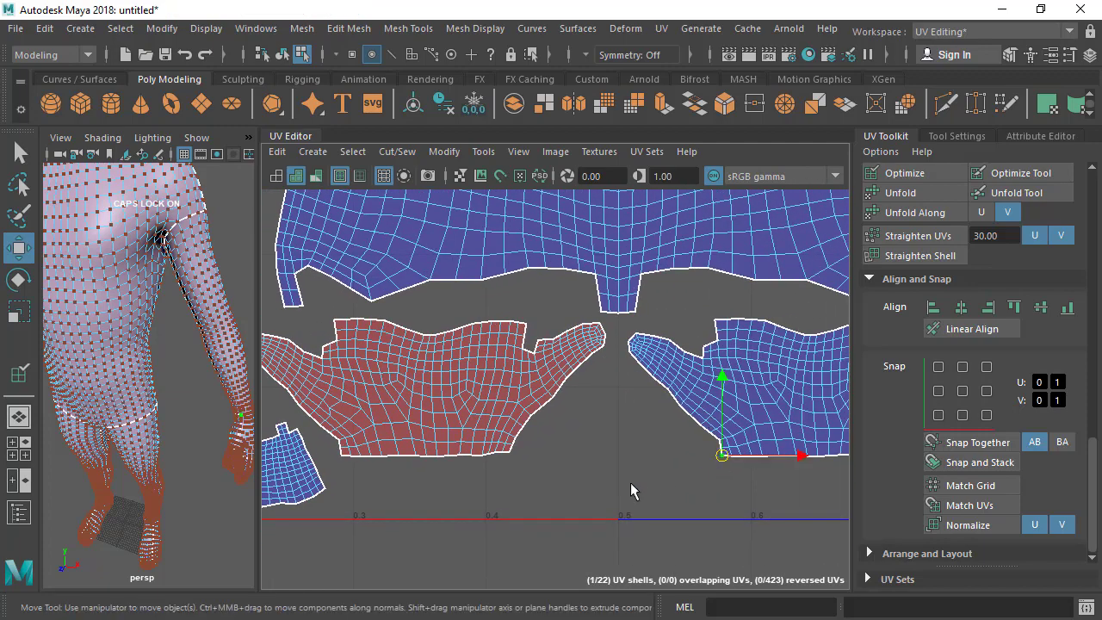
shift+click(341, 455)
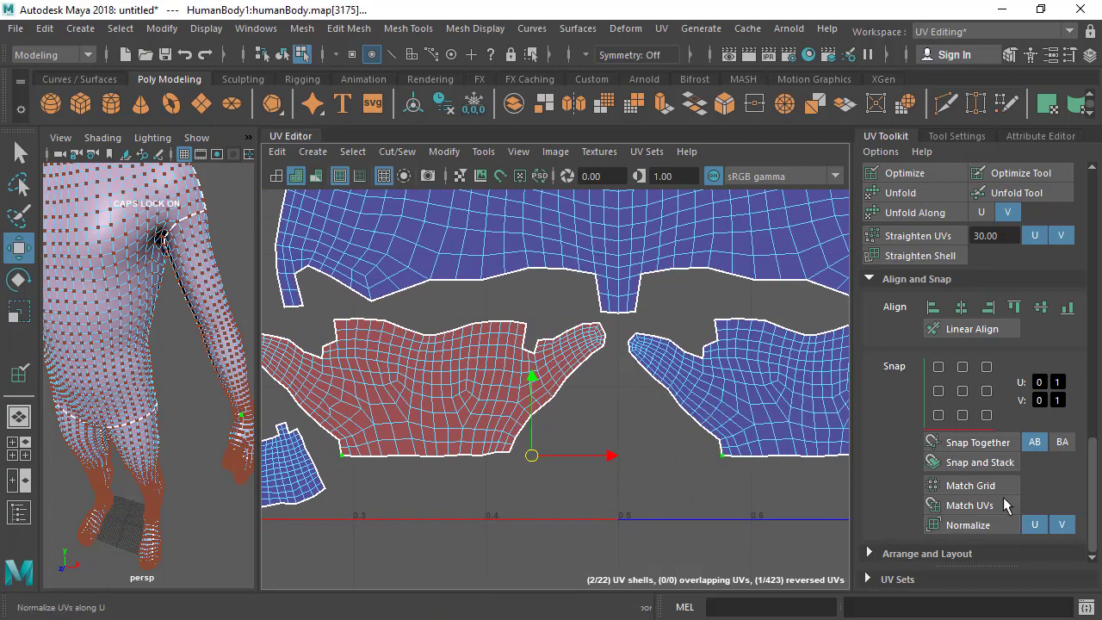
click(959, 443)
Step: Match the first pair of mismatched UVs near the thumb base of the stacked hand shells and shift the matched pair slightly
scroll(610, 470, up, 5)
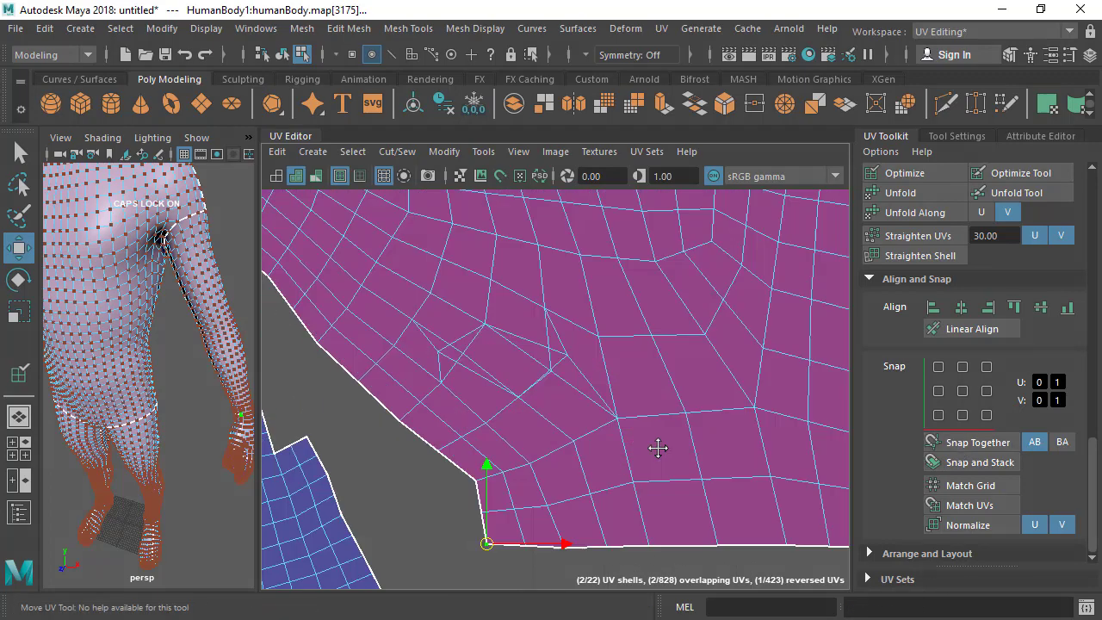
click(360, 465)
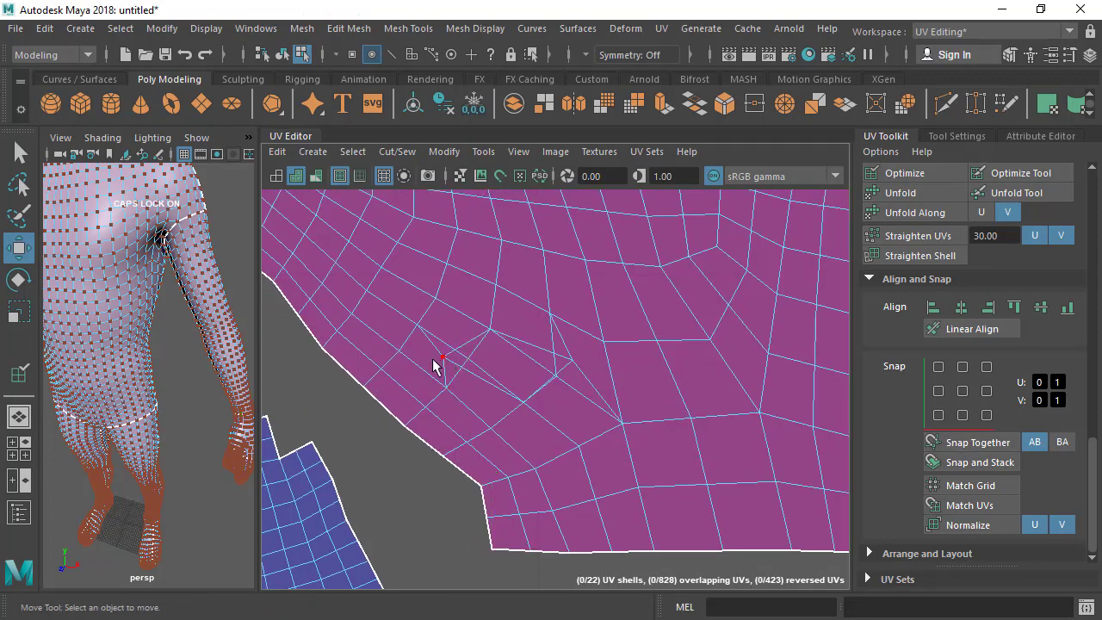
click(444, 357)
scroll(495, 366, up, 1)
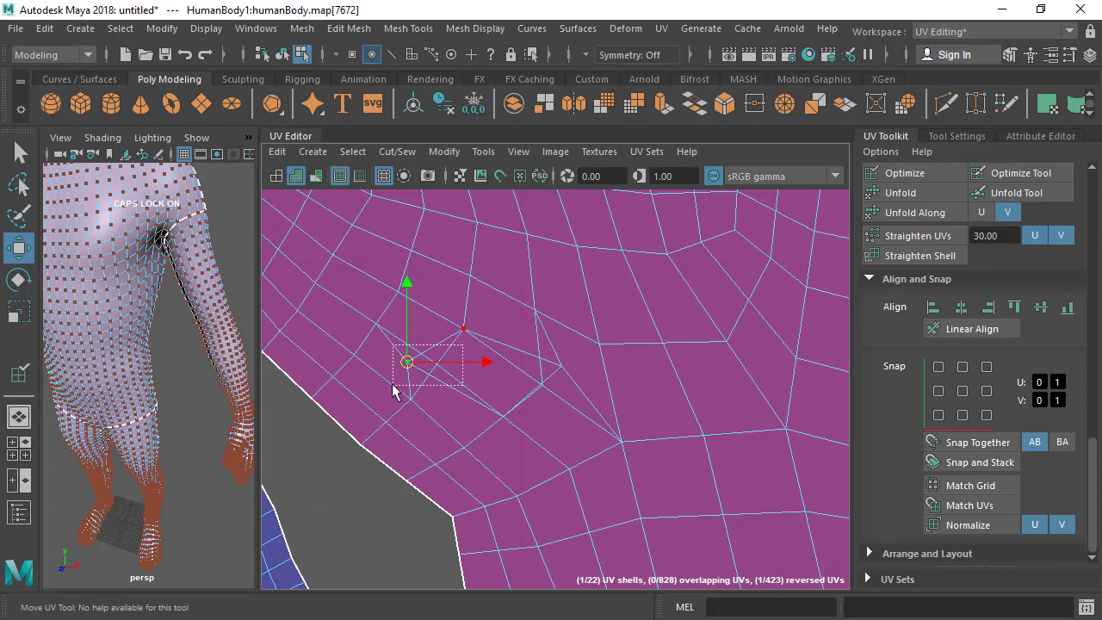
drag(392, 385, 391, 385)
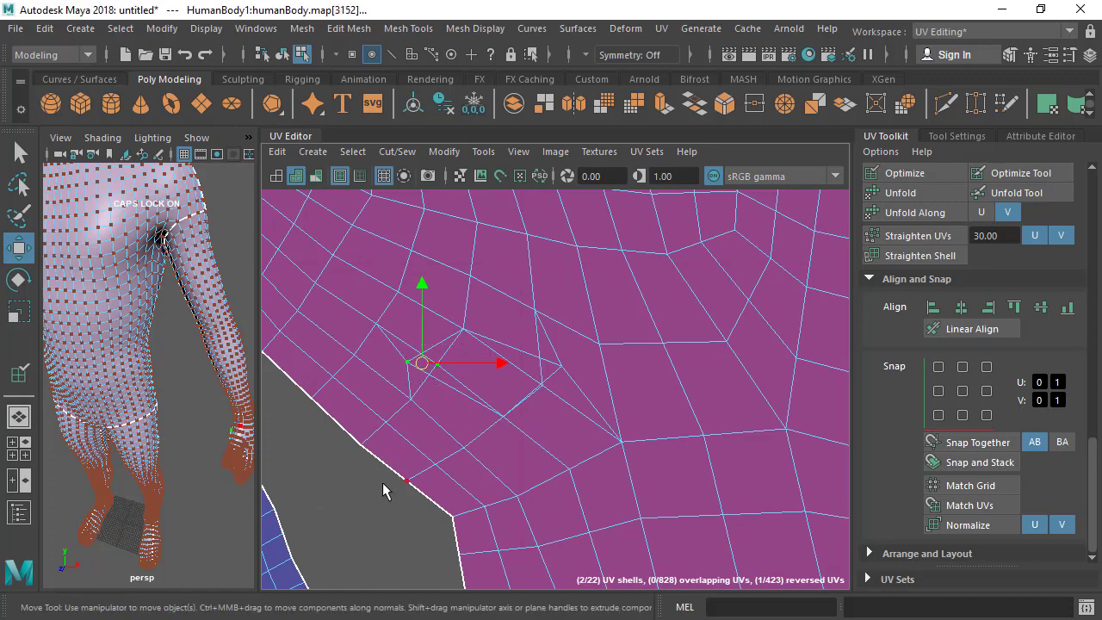
click(963, 506)
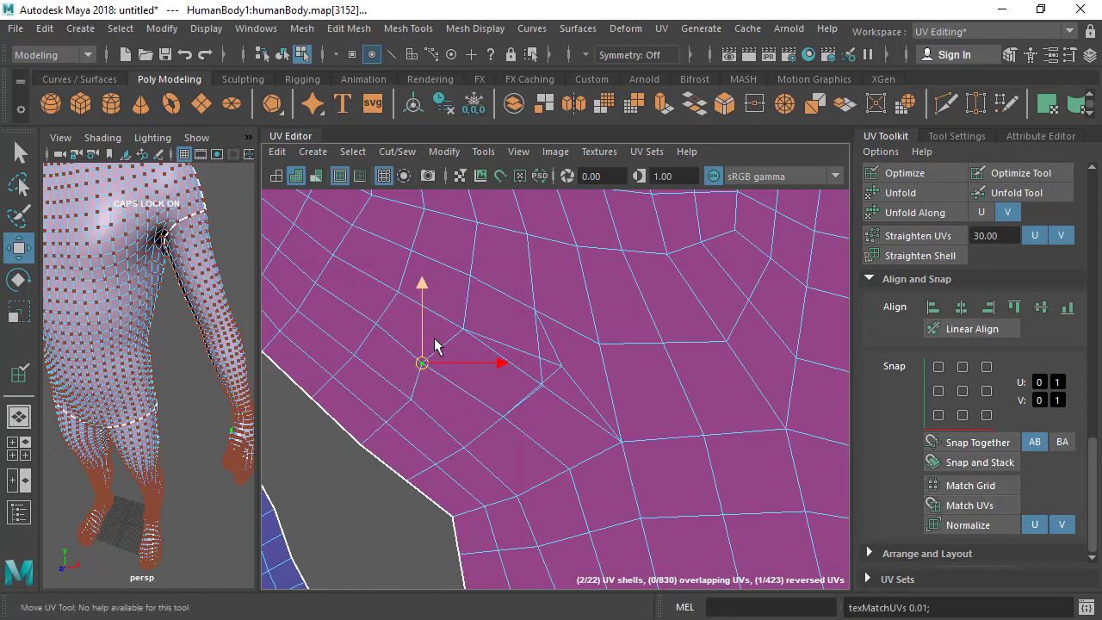
drag(421, 366, 435, 371)
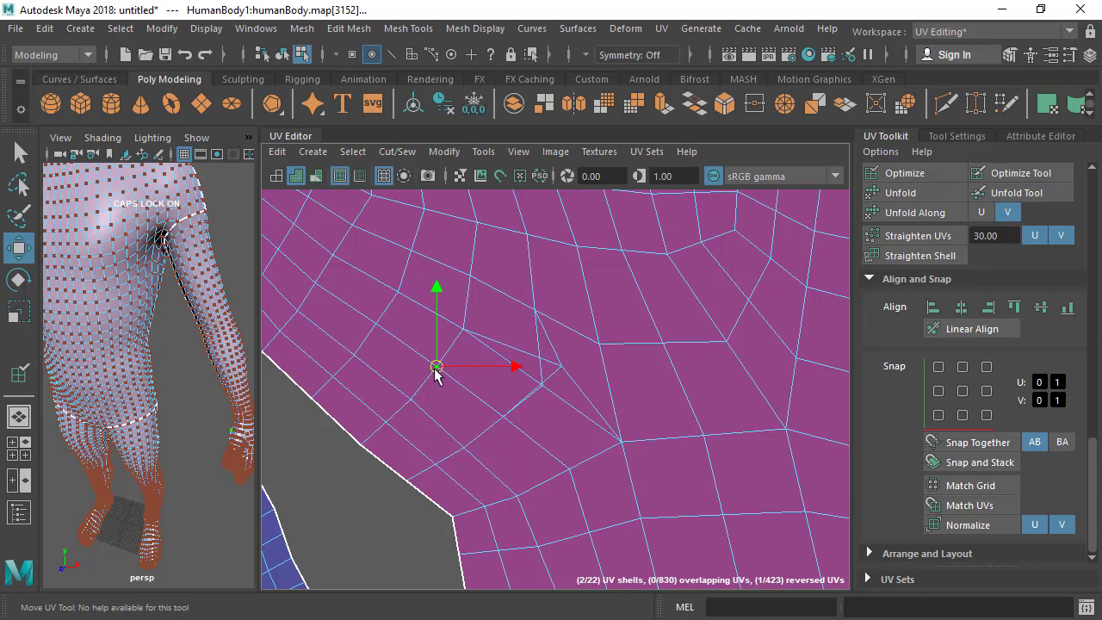
Step: Match the second pair of mismatched UVs, nearer the palm of the stacked hand shells, and nudge the matched pair
alt+middle_drag(564, 390, 535, 421)
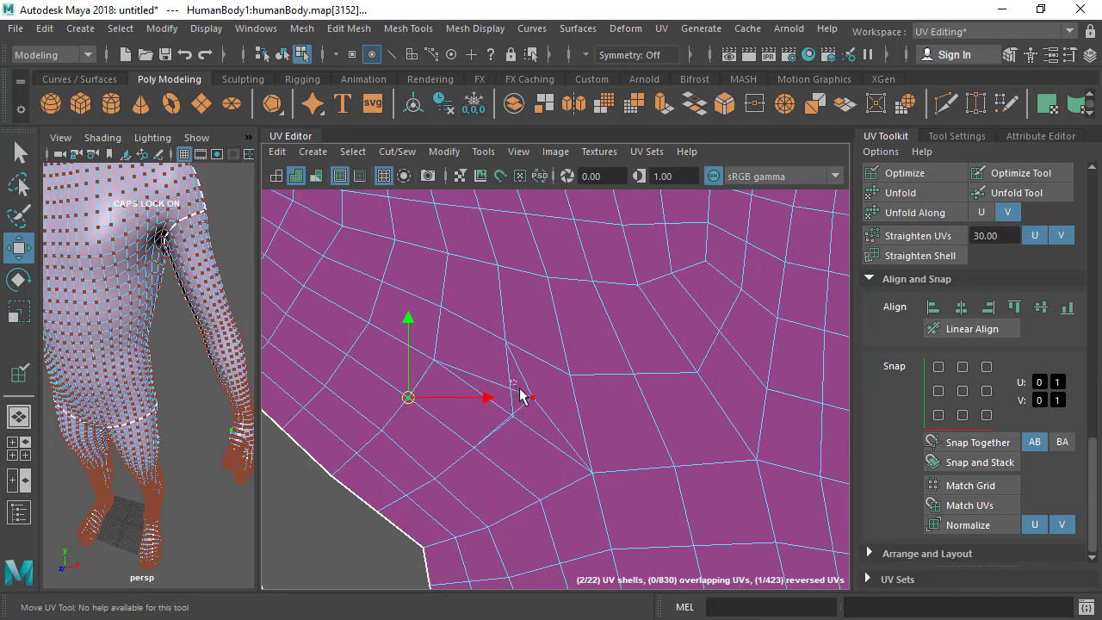
drag(545, 438, 512, 408)
click(963, 505)
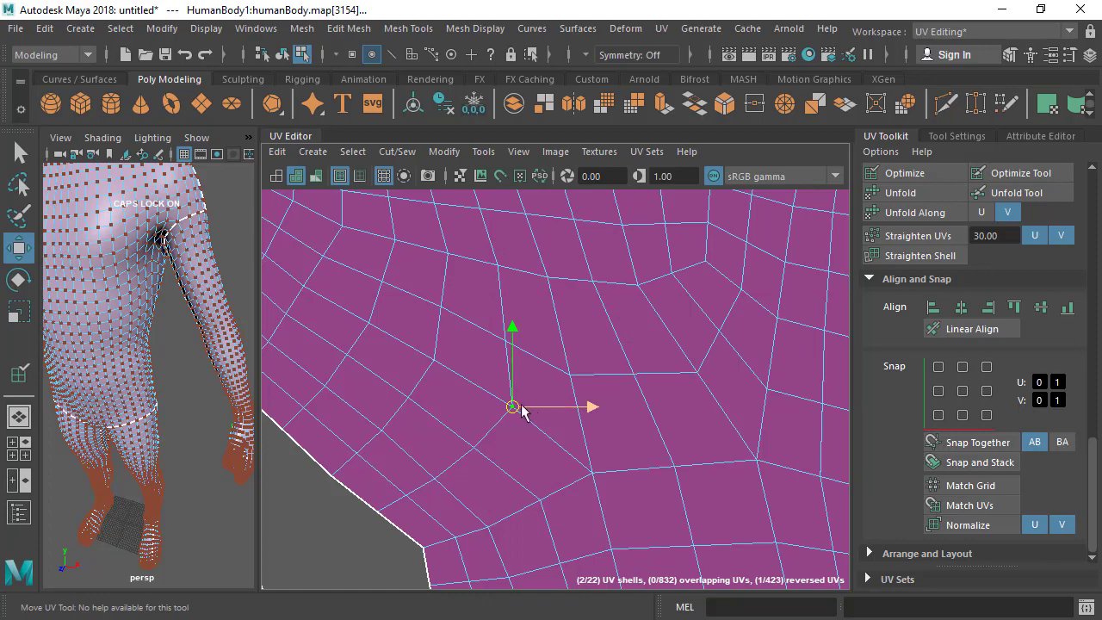
drag(512, 407, 510, 408)
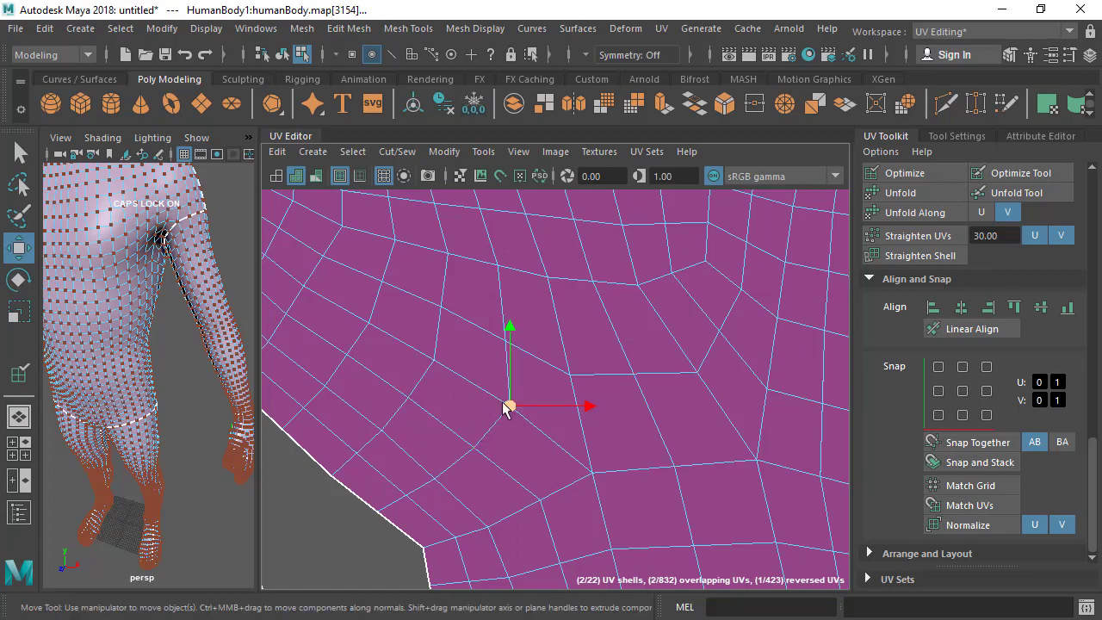
Step: Examine the complete UV layout in the 0 to 1 space, including the stacked hand shells
alt+right_drag(469, 415, 216, 361)
alt+right_drag(439, 344, 50, 220)
scroll(554, 374, down, 6)
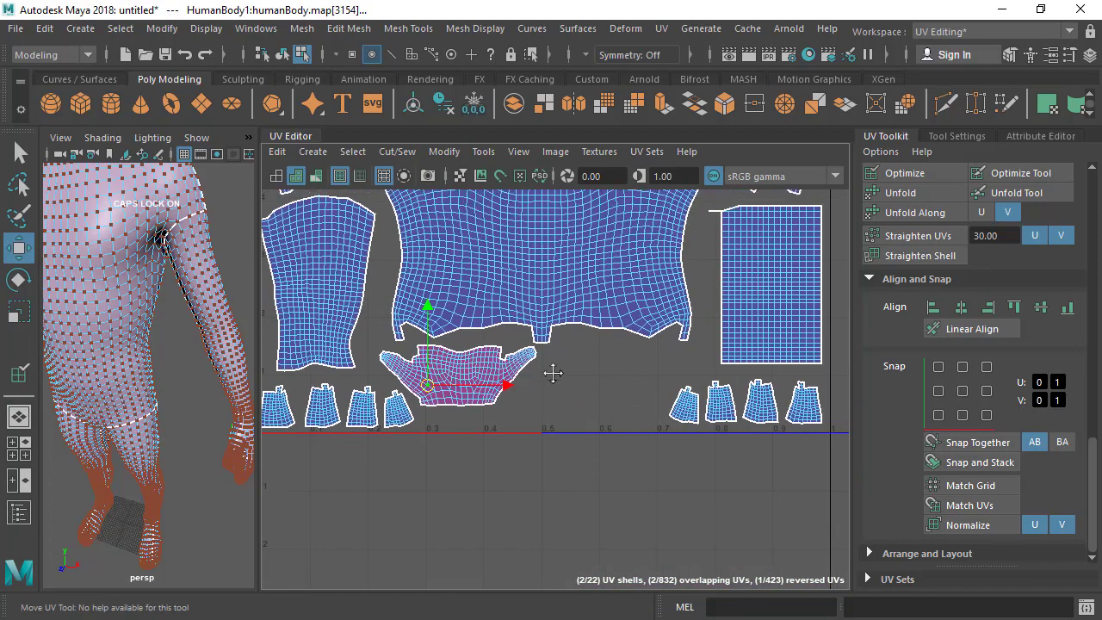
alt+middle_drag(512, 358, 629, 416)
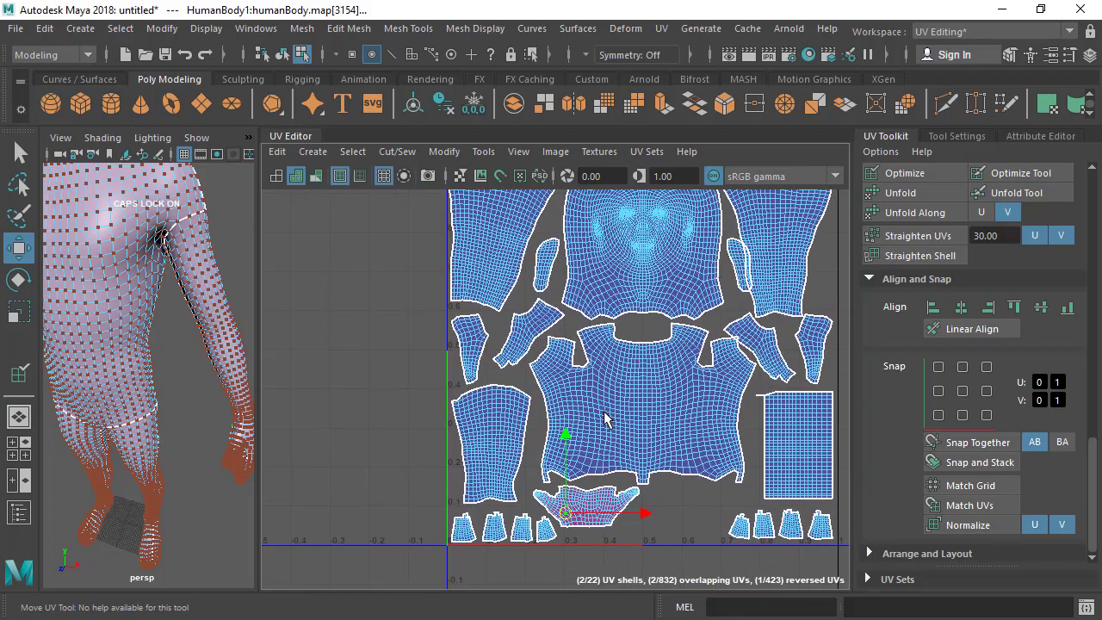
alt+right_drag(608, 418, 480, 265)
alt+right_drag(630, 358, 482, 327)
scroll(684, 379, up, 2)
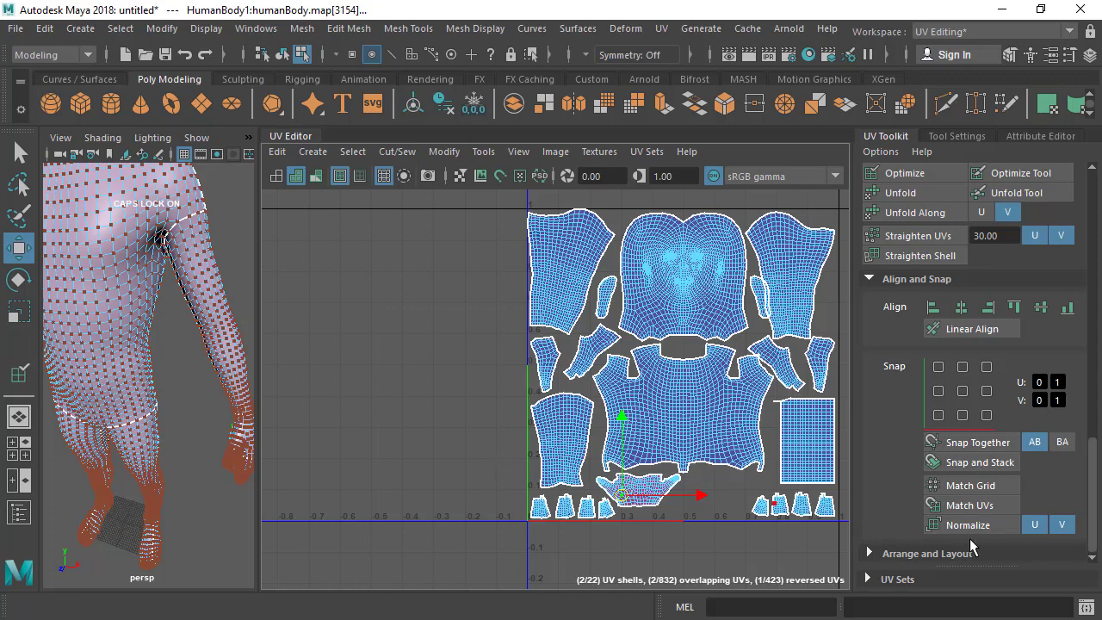
Step: Select all UVs of the tall shell beside the torso shell and normalize it to the 0 to 1 space
scroll(575, 463, up, 1)
alt+middle_drag(560, 449, 545, 361)
double_click(545, 361)
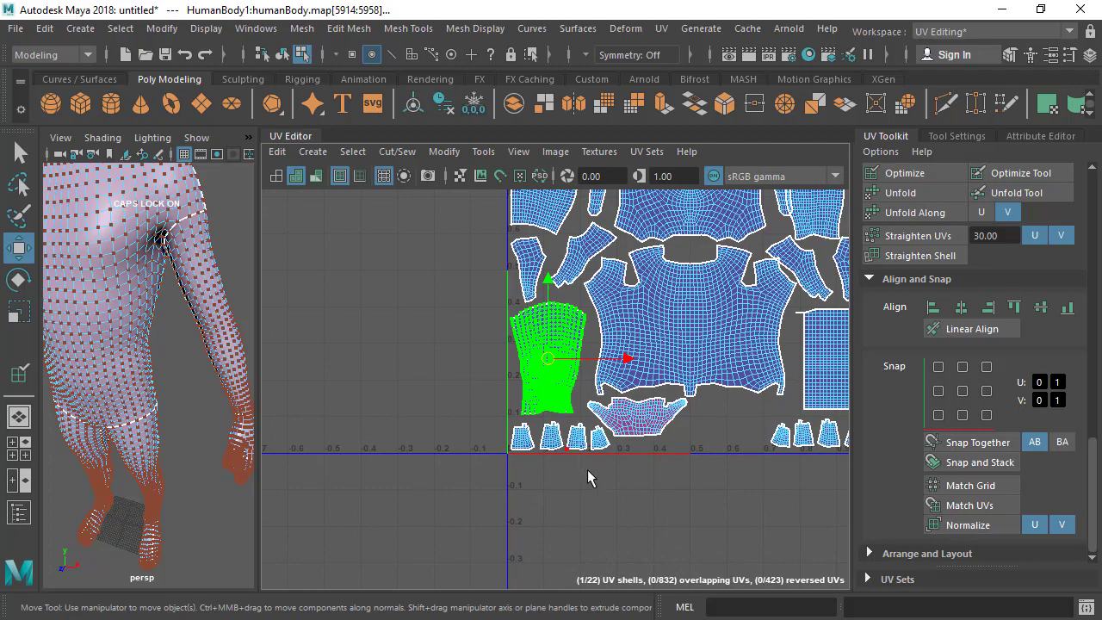
click(974, 524)
scroll(746, 386, down, 3)
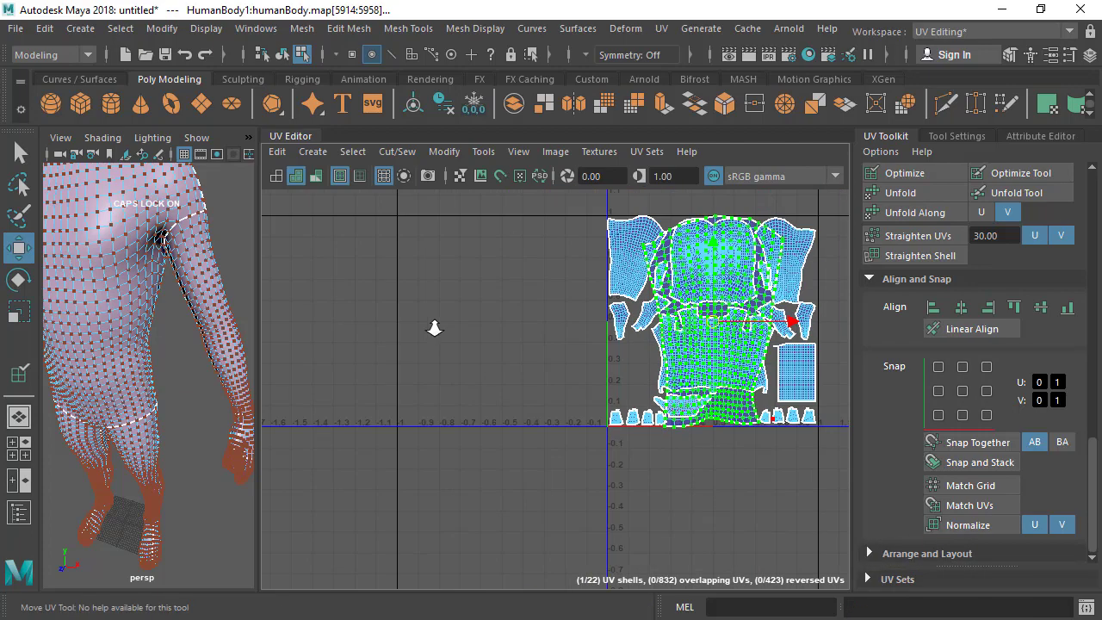
Step: Try moving the normalized shell out of the 0 to 1 tile, then undo the move and the normalization
alt+right_drag(434, 328, 425, 330)
alt+middle_drag(424, 330, 409, 369)
alt+right_drag(691, 497, 696, 462)
alt+middle_drag(696, 462, 647, 479)
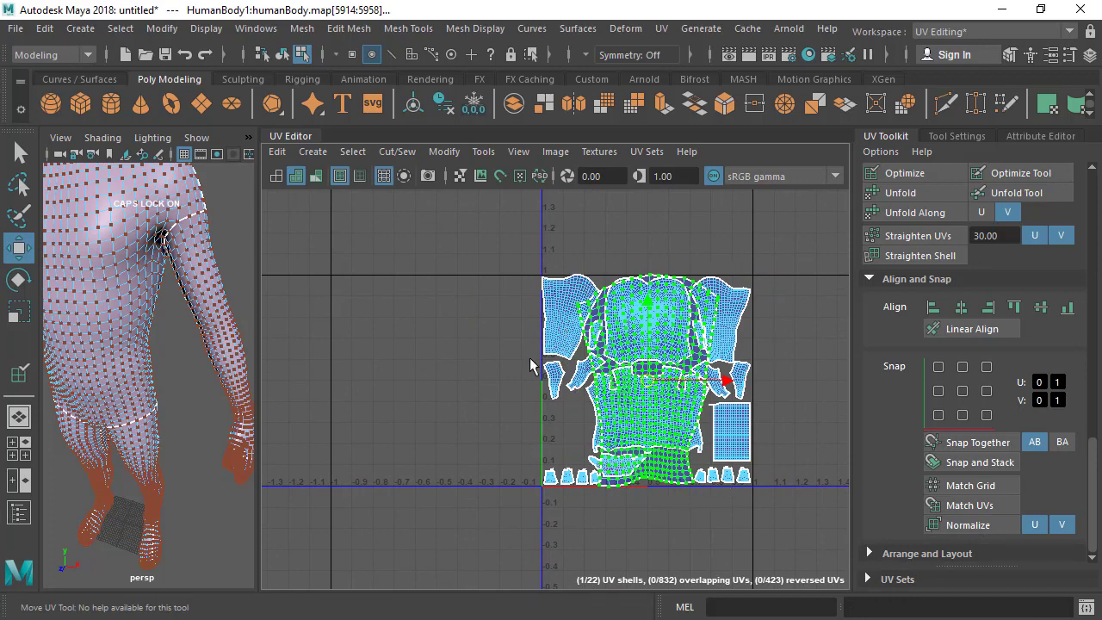
drag(647, 382, 450, 373)
key(ctrl+z)
alt+right_drag(585, 453, 703, 463)
alt+middle_drag(703, 462, 687, 451)
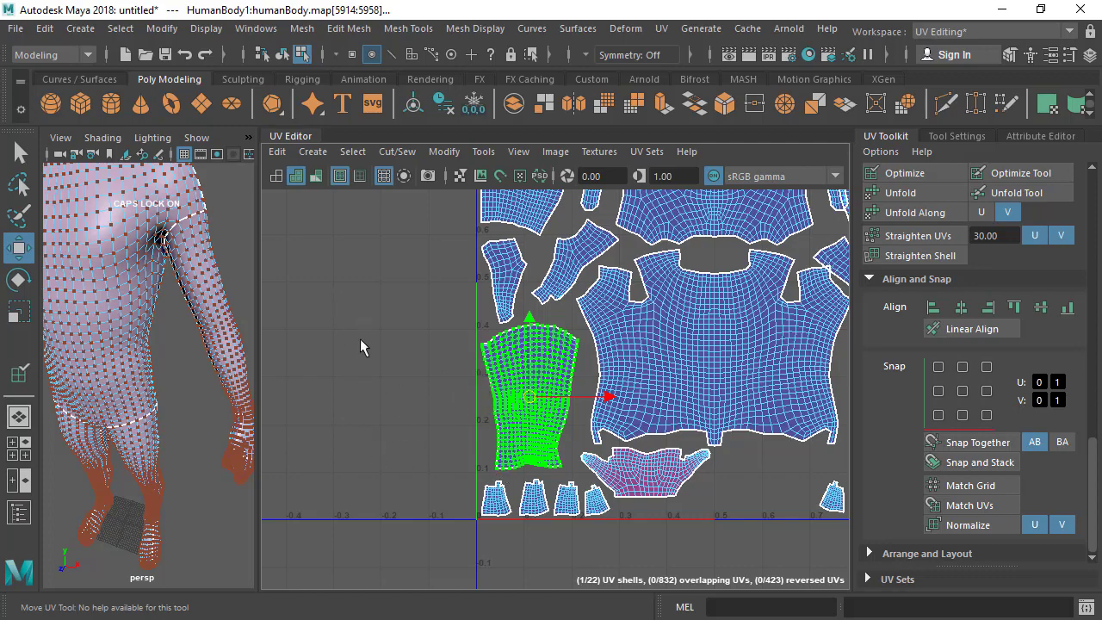
Step: Normalize the tall shell beside the torso again, fitting each of its faces separately to the 0 to 1 space
scroll(422, 332, down, 6)
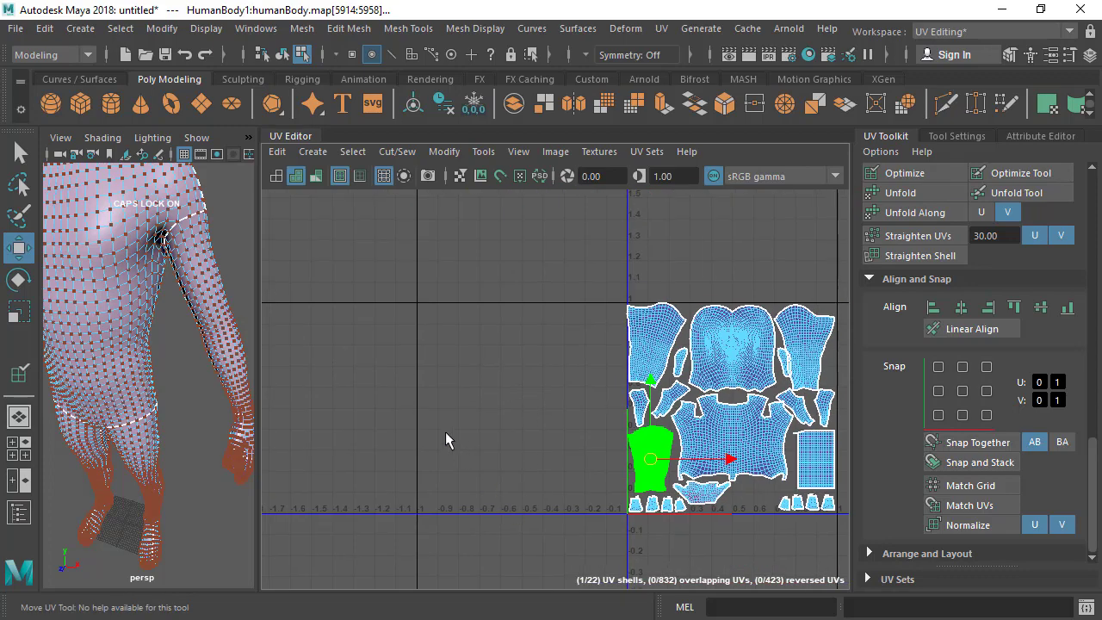
alt+middle_drag(748, 456, 674, 425)
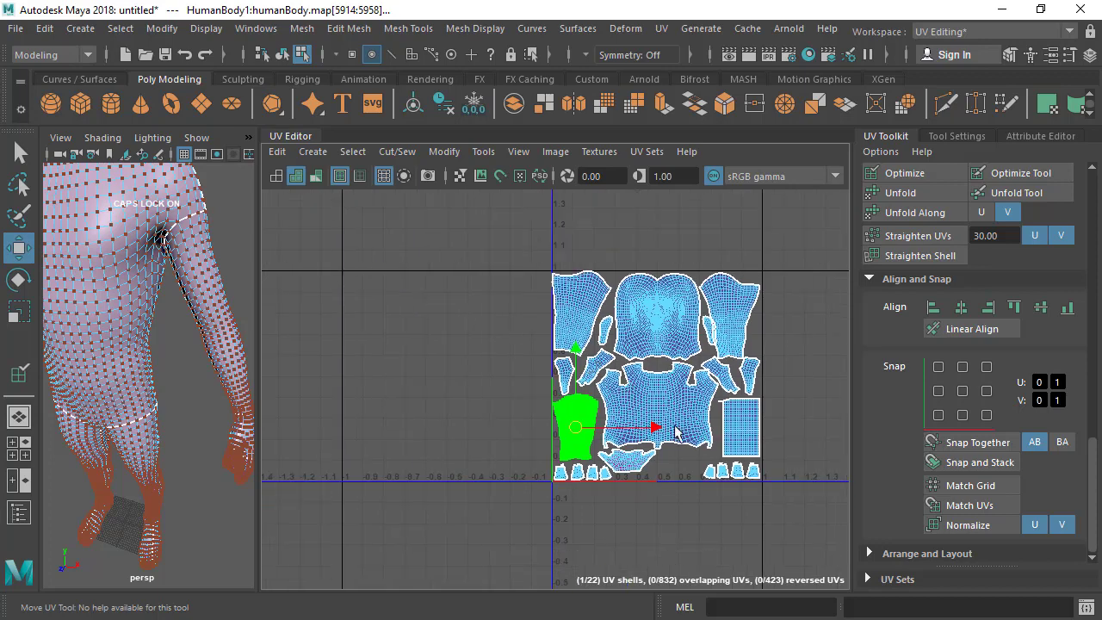
click(979, 526)
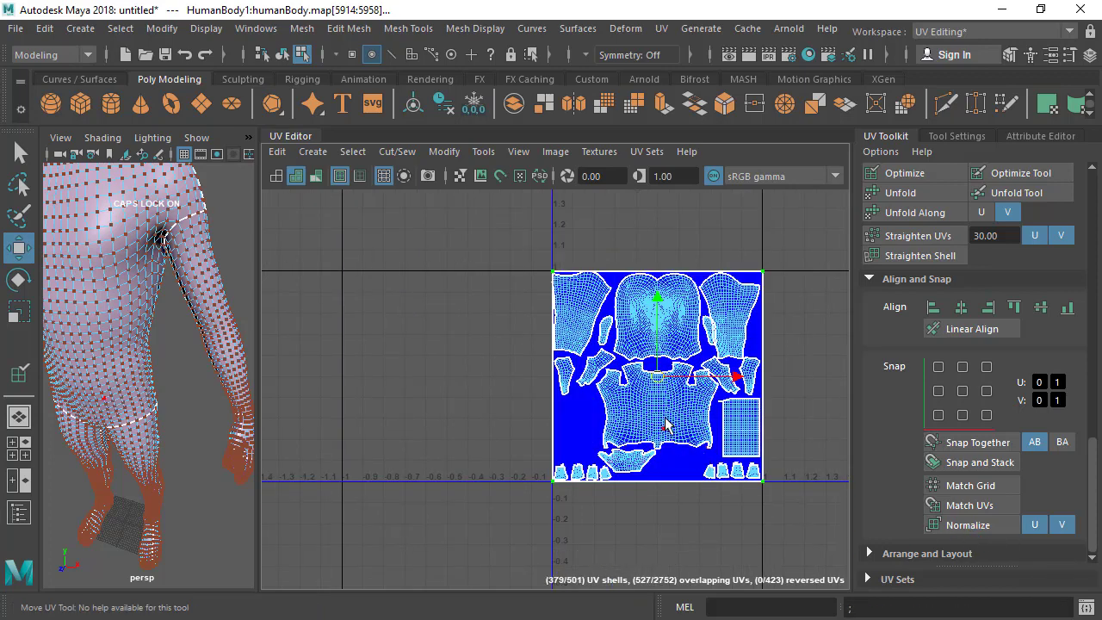
Step: Try moving the selected normalized UVs away from the 0 to 1 tile, then undo the move
alt+middle_drag(625, 419, 593, 365)
scroll(594, 364, up, 2)
scroll(594, 365, down, 3)
drag(620, 332, 389, 360)
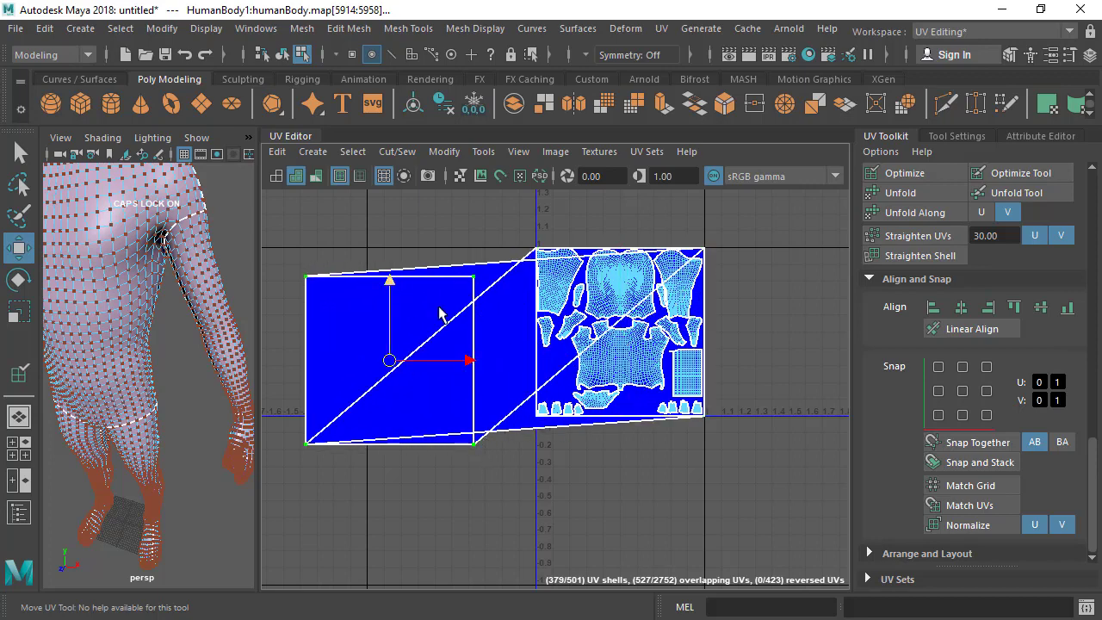
key(ctrl+z)
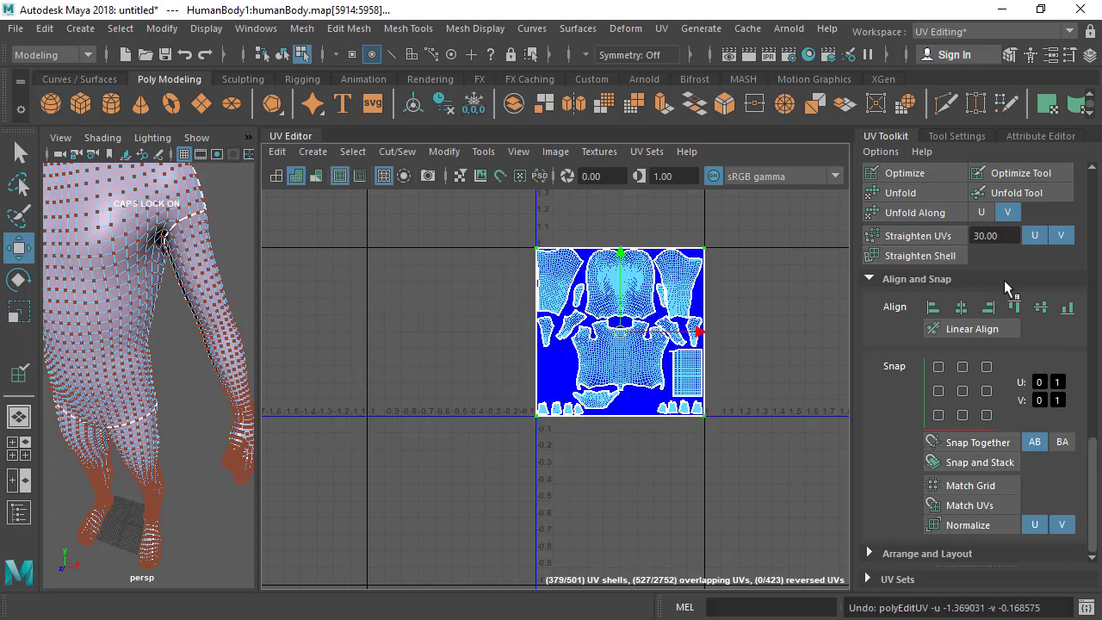
Step: Switch to UV shell selection, select the stacked normalized faces and move them about 1.7 units in negative U
scroll(1003, 283, up, 5)
scroll(1003, 299, up, 3)
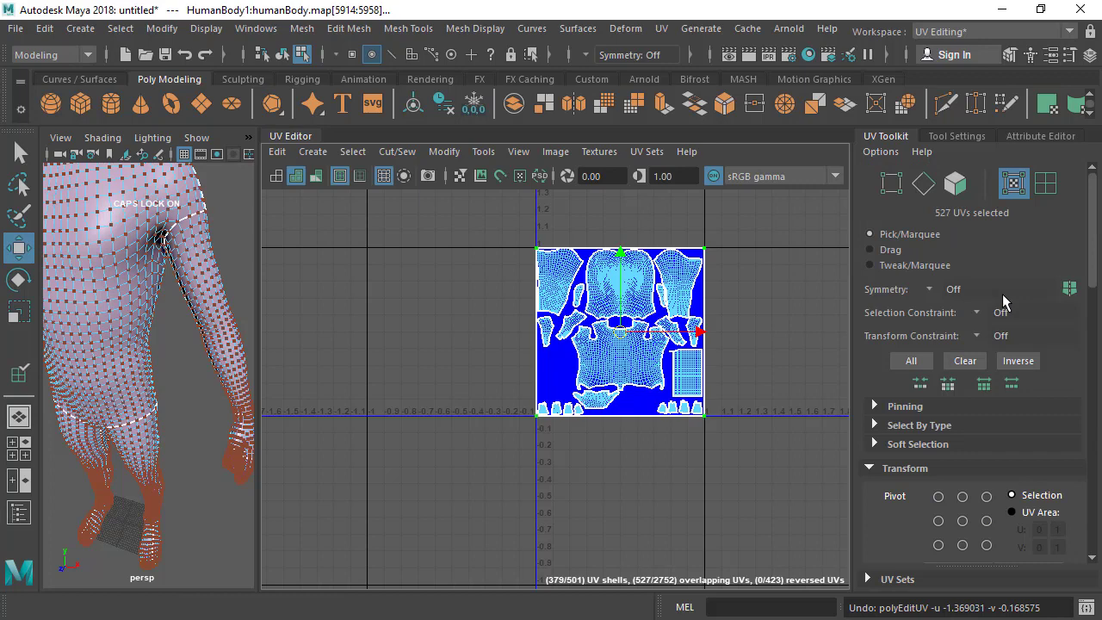
click(1047, 186)
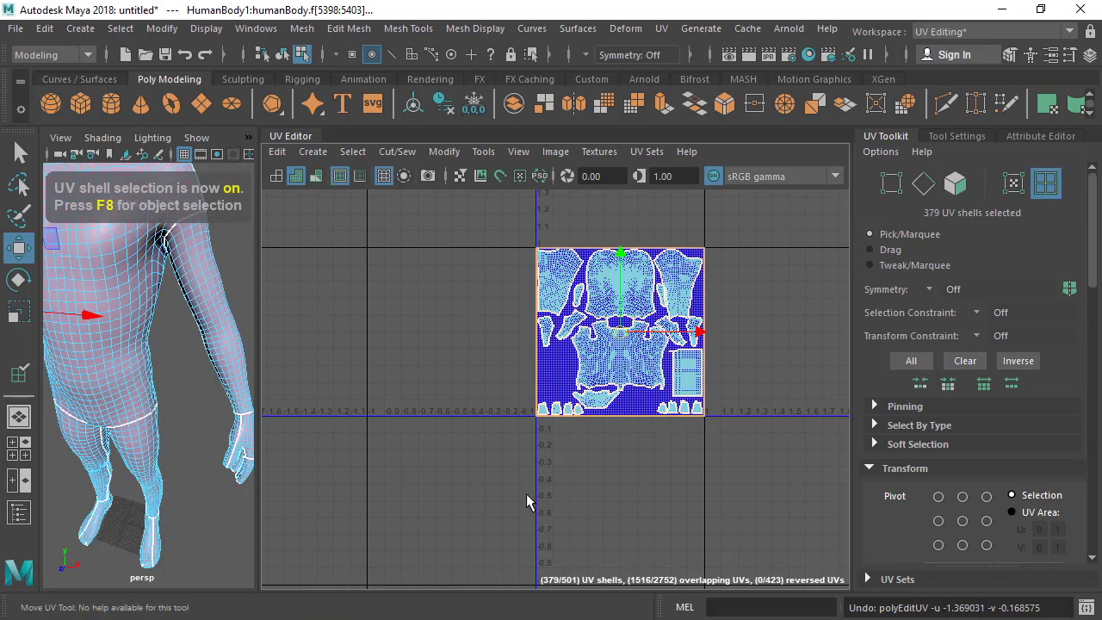
scroll(528, 504, down, 3)
drag(587, 396, 360, 383)
key(ctrl+z)
scroll(592, 408, up, 4)
drag(452, 407, 484, 450)
scroll(527, 457, down, 3)
drag(633, 411, 397, 402)
alt+middle_drag(428, 418, 557, 338)
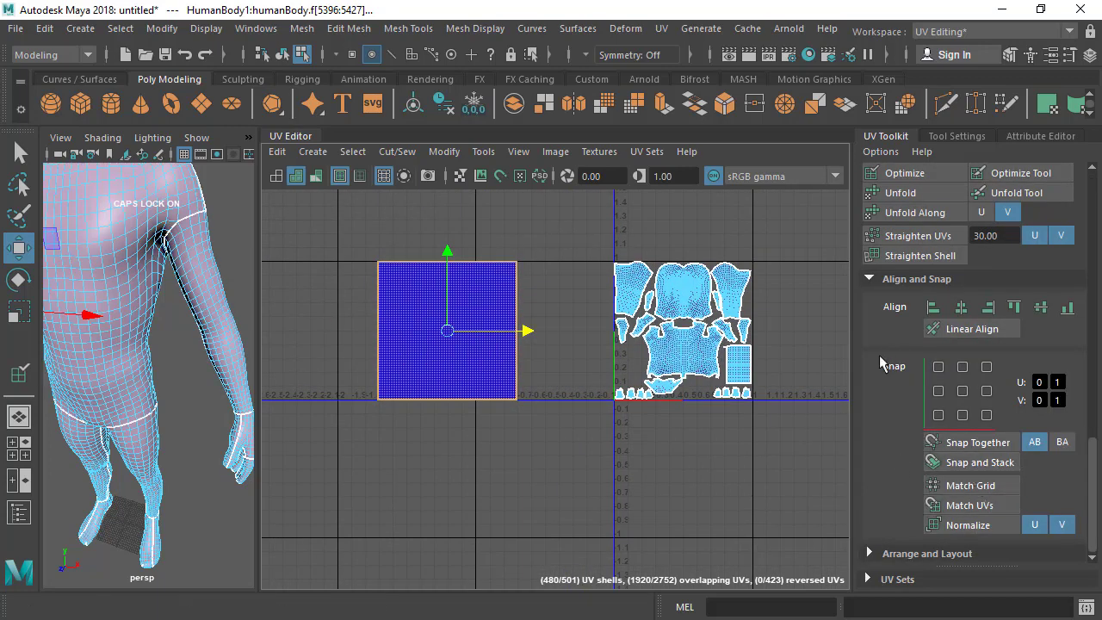
Step: Unstack the overlapping face shells and move the resulting grid in negative U, clear of the body layout
click(928, 555)
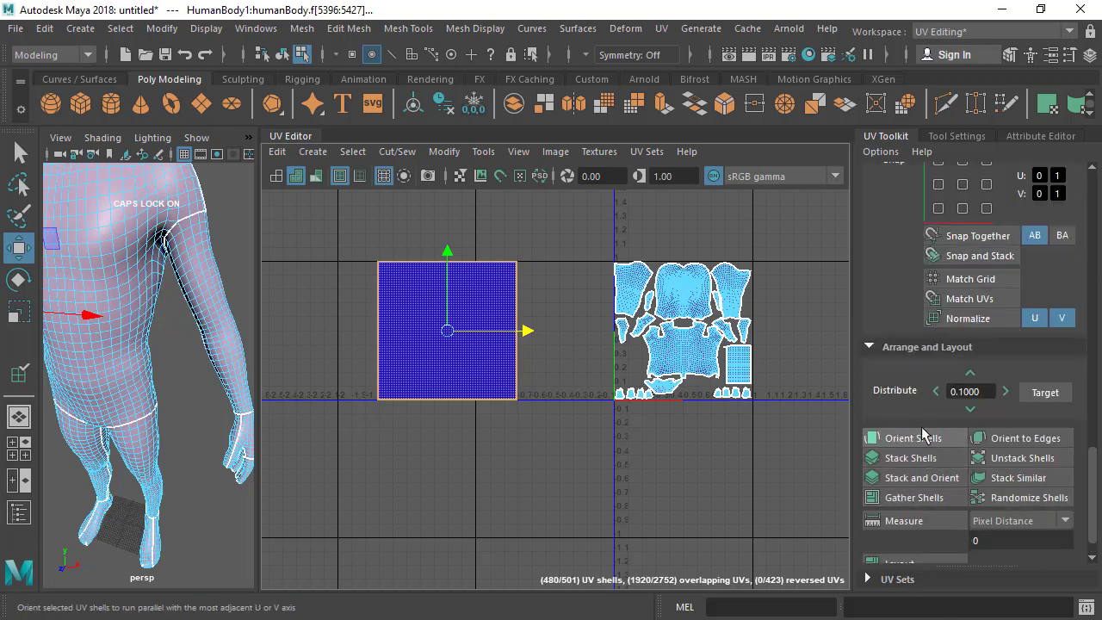
click(1008, 458)
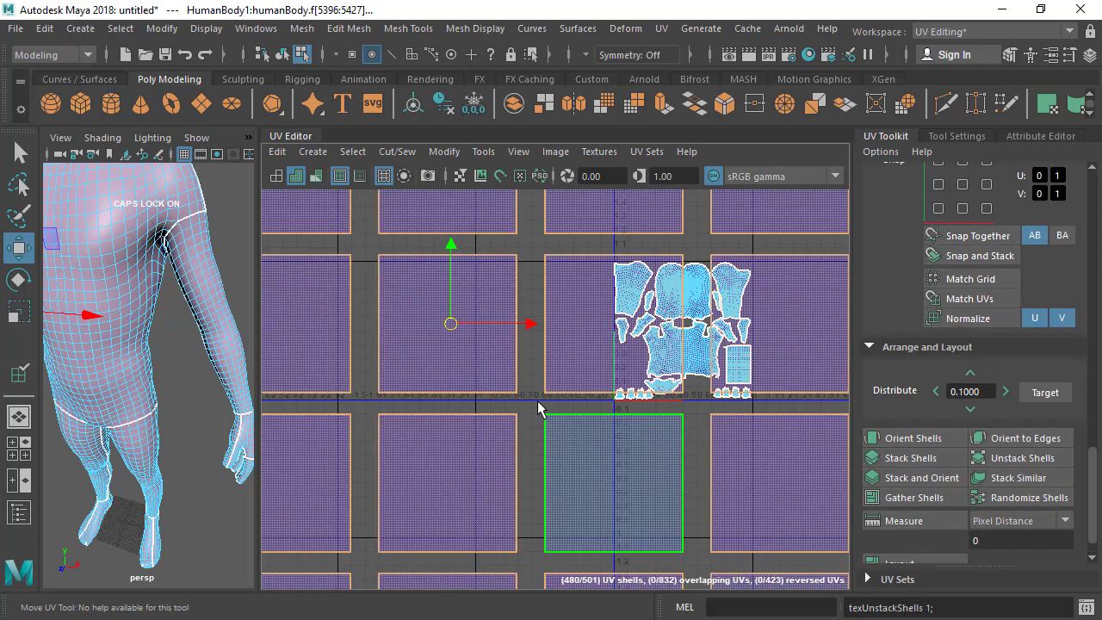
scroll(539, 408, down, 10)
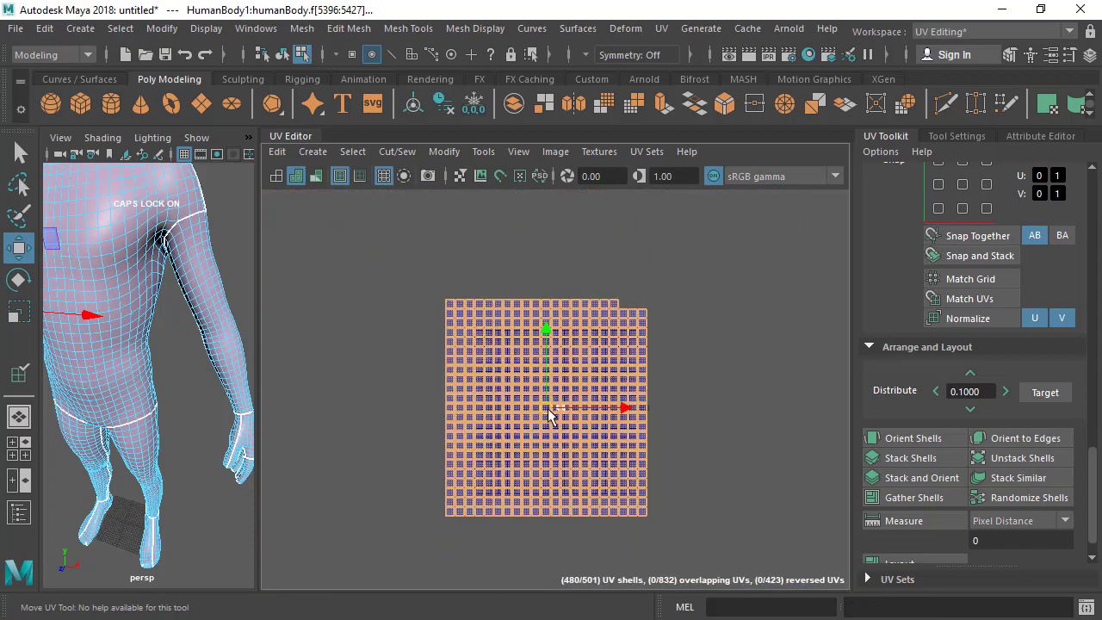
drag(548, 409, 360, 391)
Step: Examine the grid of unstacked square face shells and their even spacing, with the selection cleared
scroll(647, 412, up, 10)
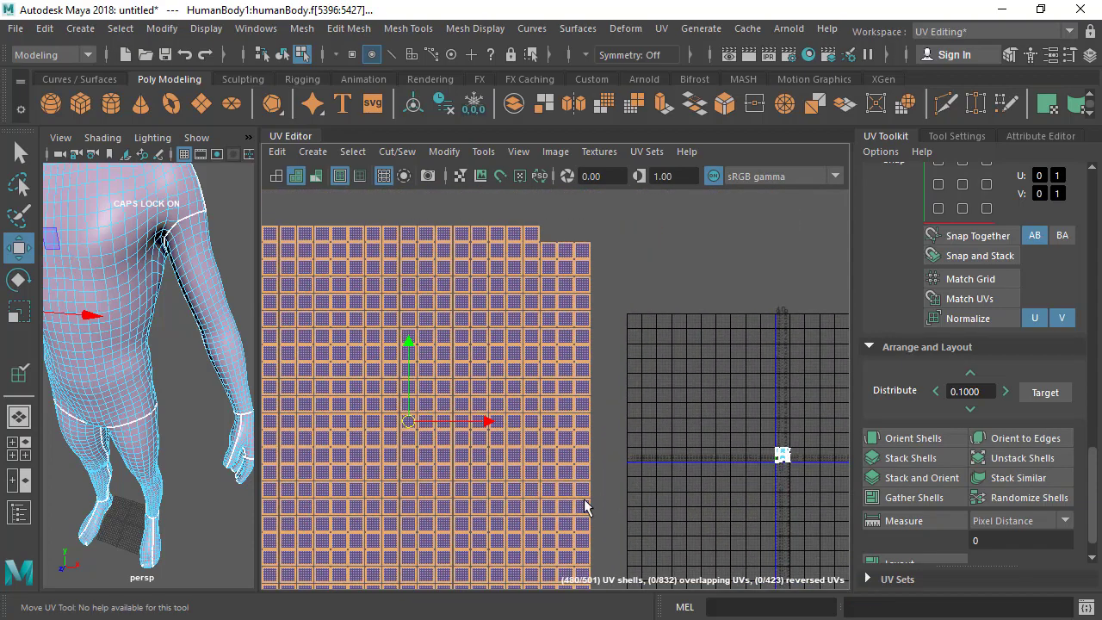
scroll(457, 354, up, 3)
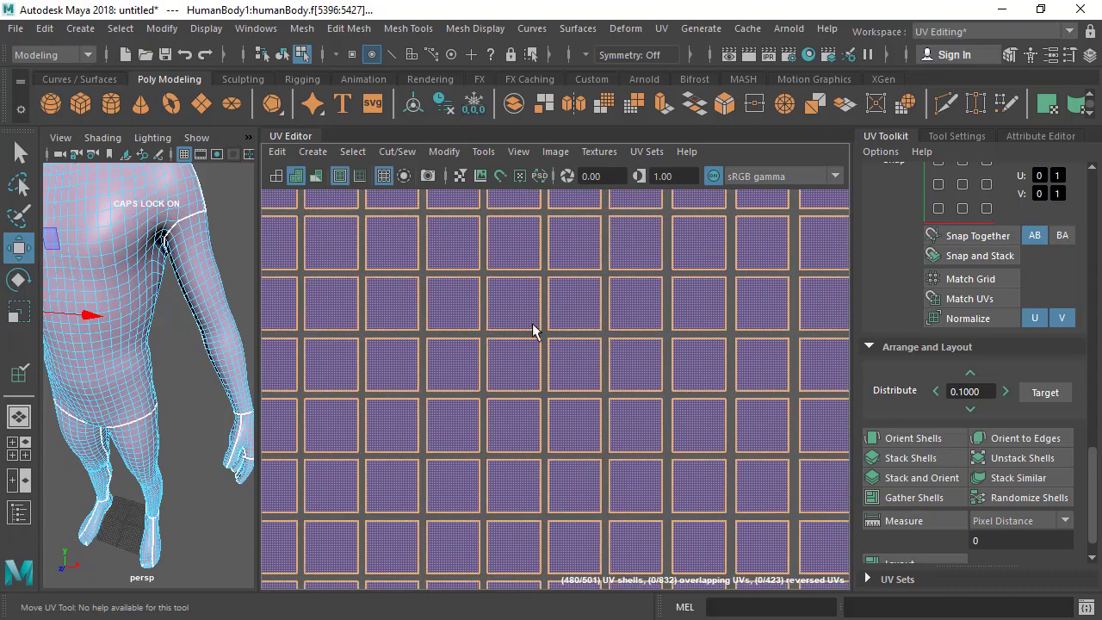
scroll(533, 361, up, 5)
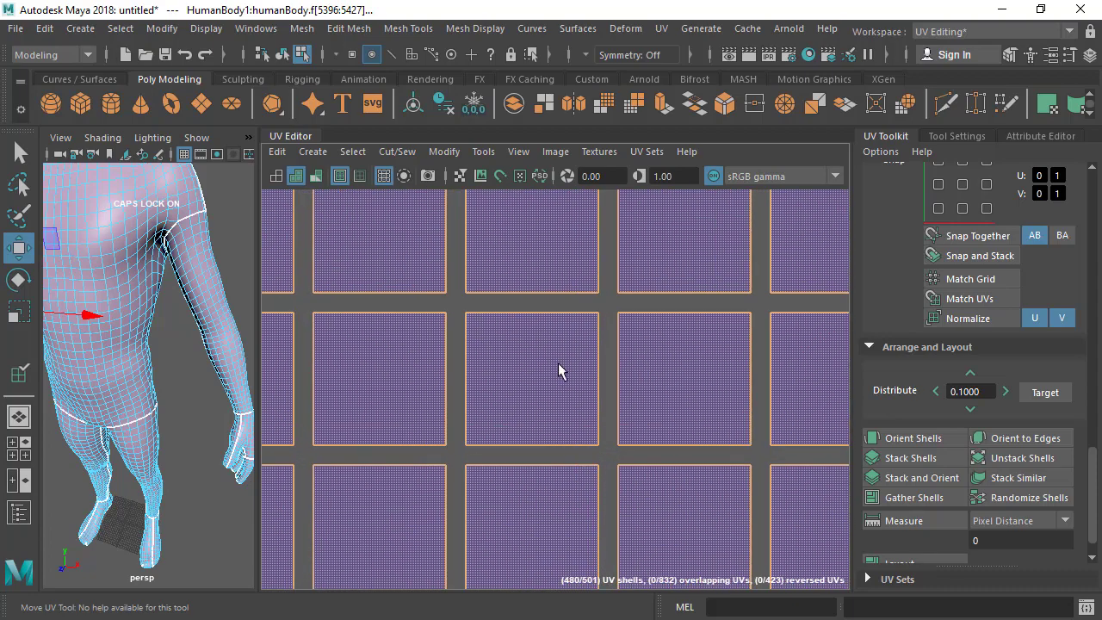
scroll(558, 370, down, 6)
click(322, 323)
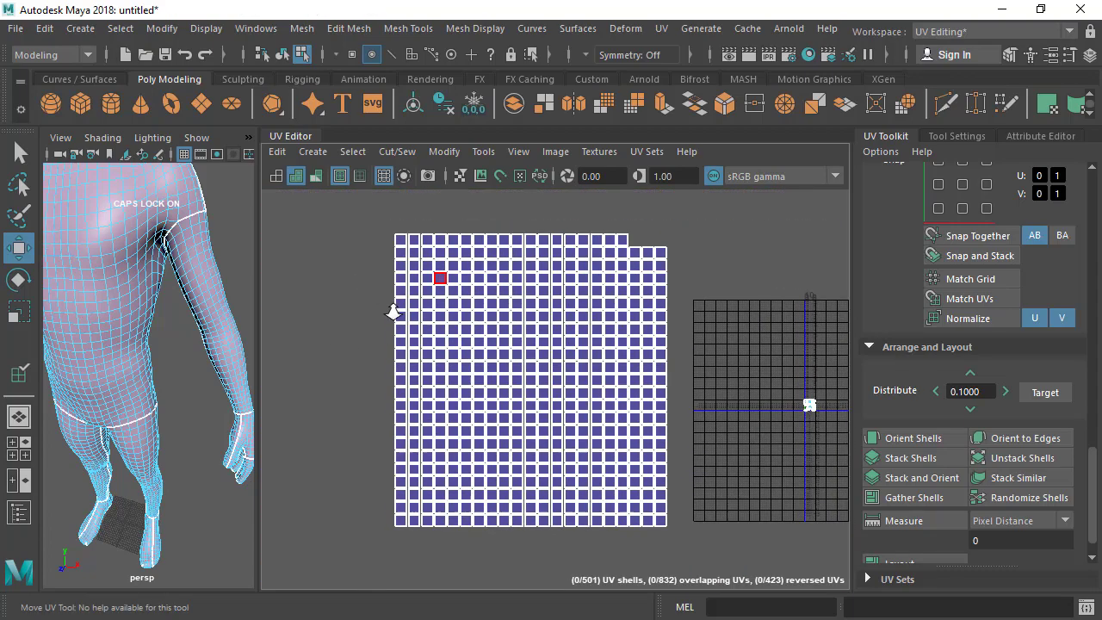
scroll(392, 311, up, 2)
scroll(390, 351, down, 3)
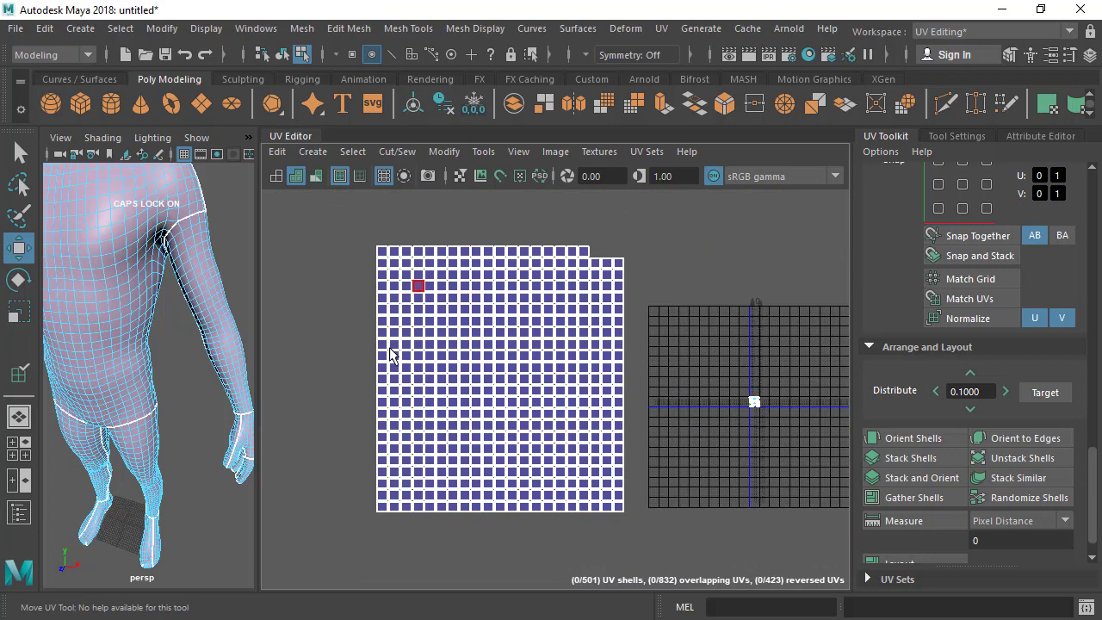
scroll(434, 354, up, 1)
scroll(585, 516, up, 1)
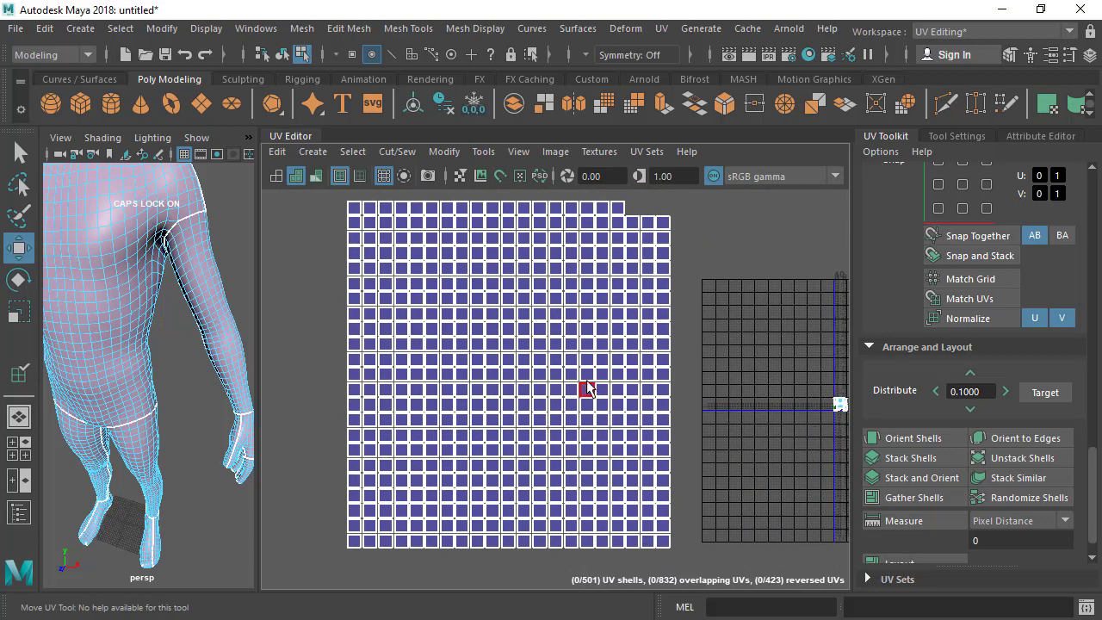
scroll(704, 345, down, 2)
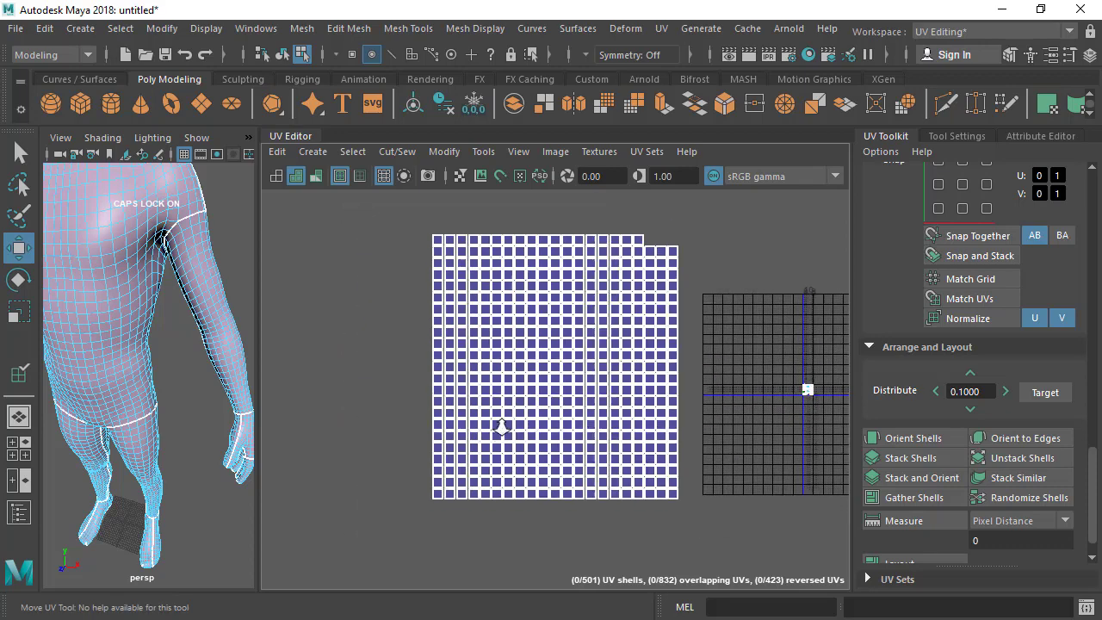
scroll(453, 404, up, 1)
scroll(688, 508, up, 3)
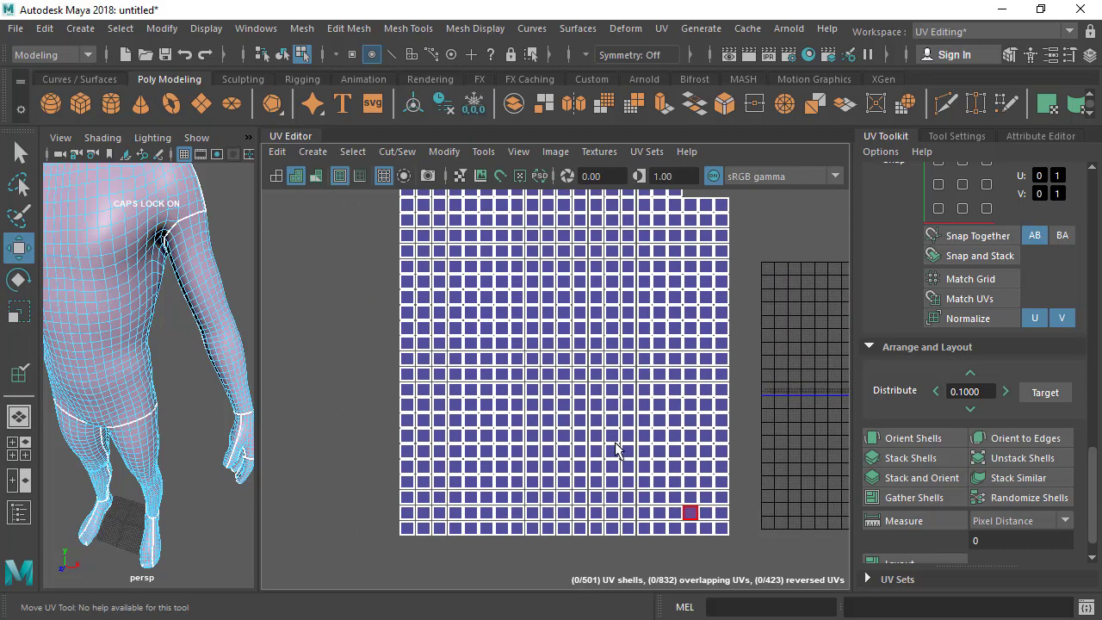
scroll(448, 310, down, 2)
scroll(498, 364, up, 1)
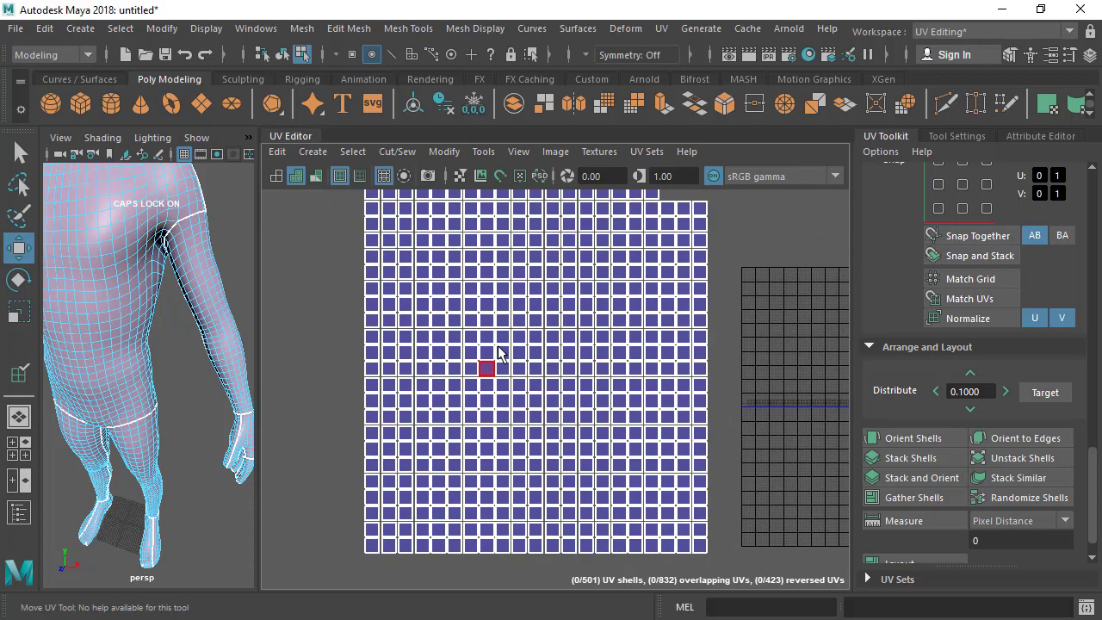
Step: Switch to edge selection and select the edges of all square shells in the unstacked grid
right_drag(497, 364, 473, 271)
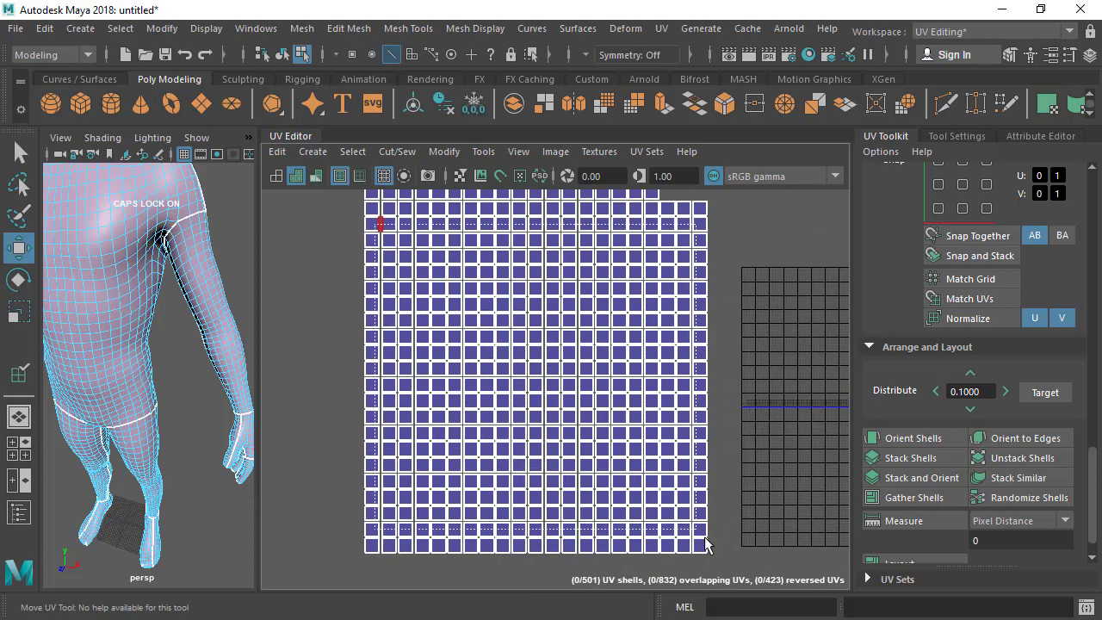
drag(706, 543, 706, 543)
scroll(465, 298, down, 2)
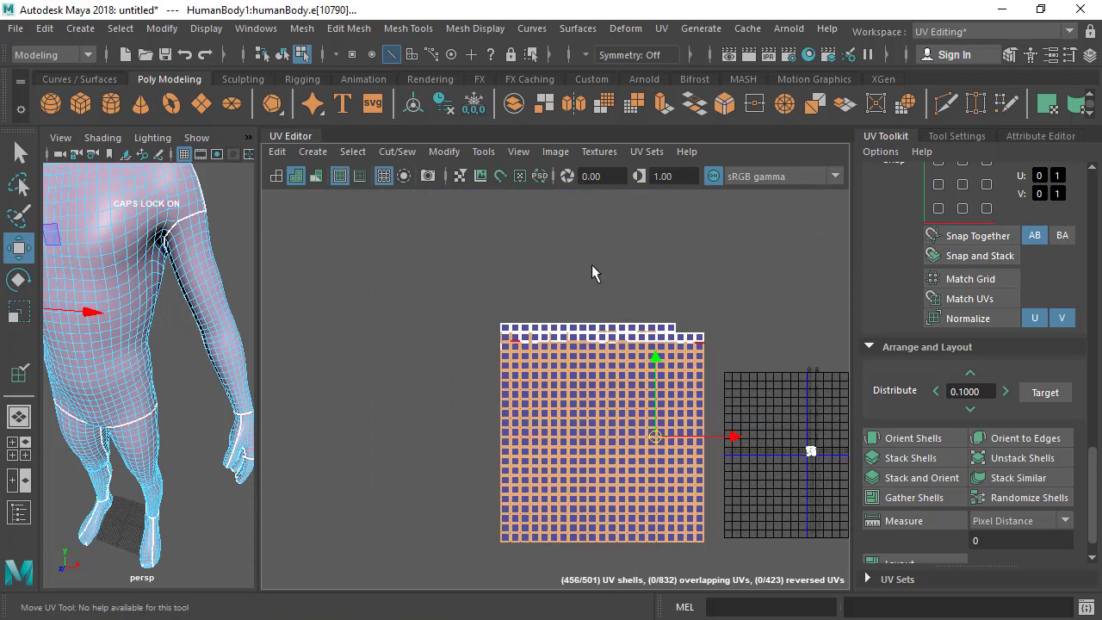
scroll(506, 518, up, 2)
alt+middle_drag(508, 521, 326, 508)
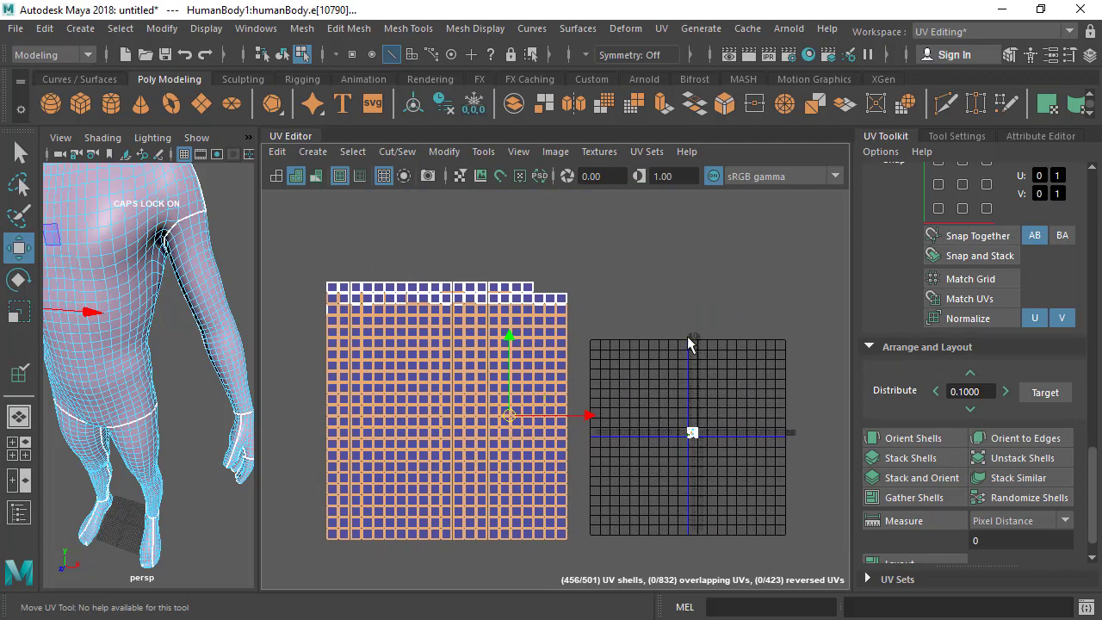
drag(313, 234, 582, 539)
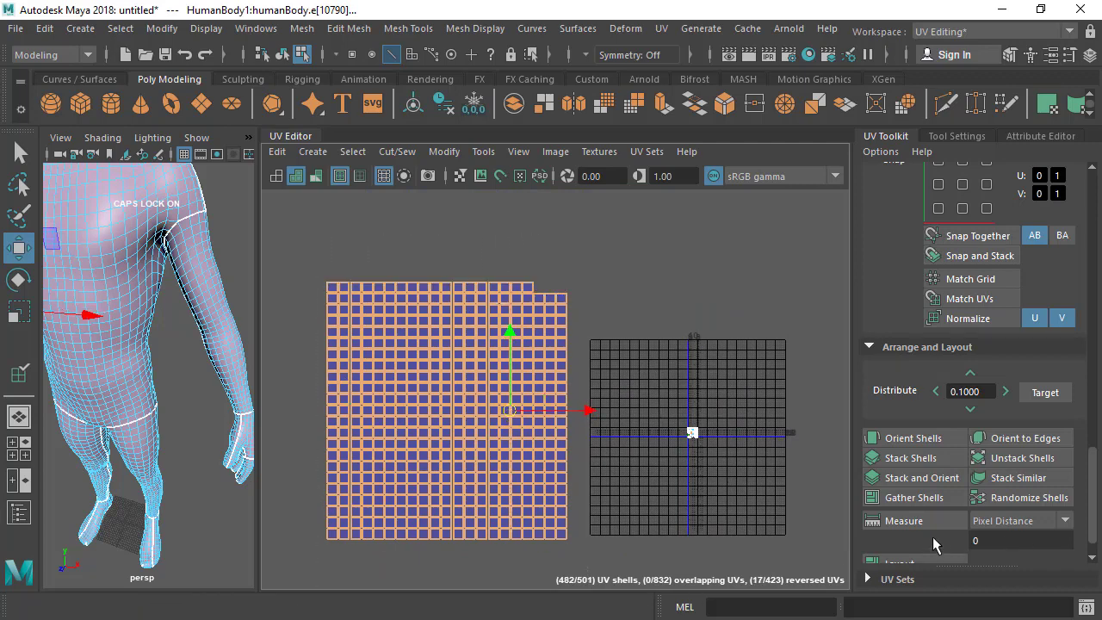
Step: Collapse the Align and Snap and Unfold tool groups, keeping Arrange and Layout expanded
scroll(938, 508, down, 1)
scroll(917, 383, up, 6)
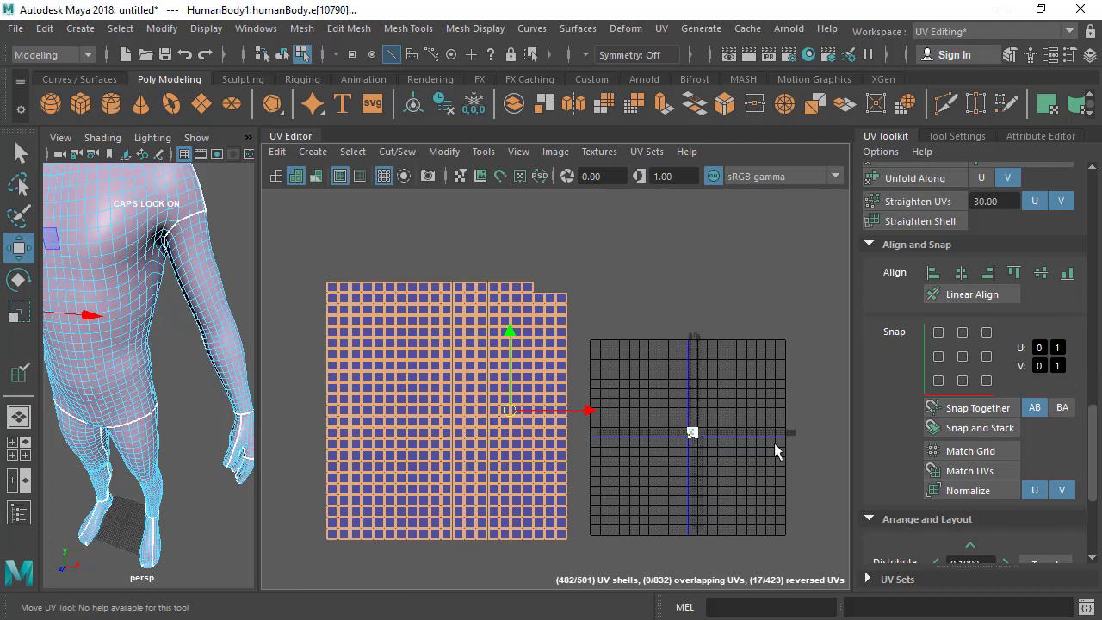
alt+middle_drag(739, 438, 694, 431)
alt+right_drag(694, 430, 695, 460)
mouse_move(695, 459)
alt+middle_down()
mouse_move(671, 455)
mouse_move(699, 461)
alt+middle_up()
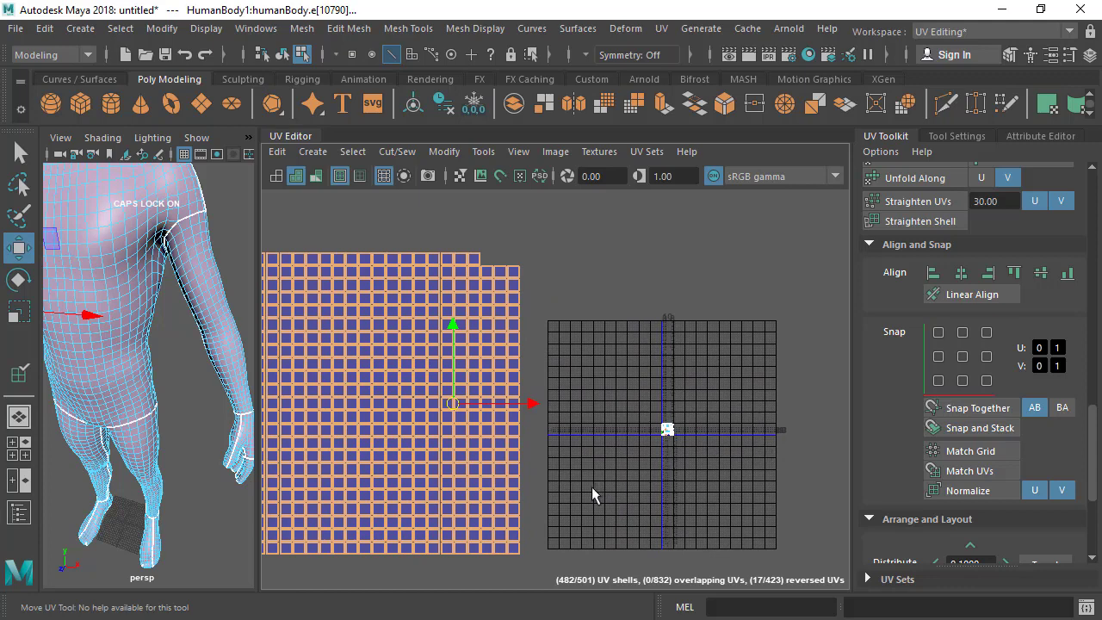
scroll(591, 486, up, 1)
scroll(1032, 477, down, 6)
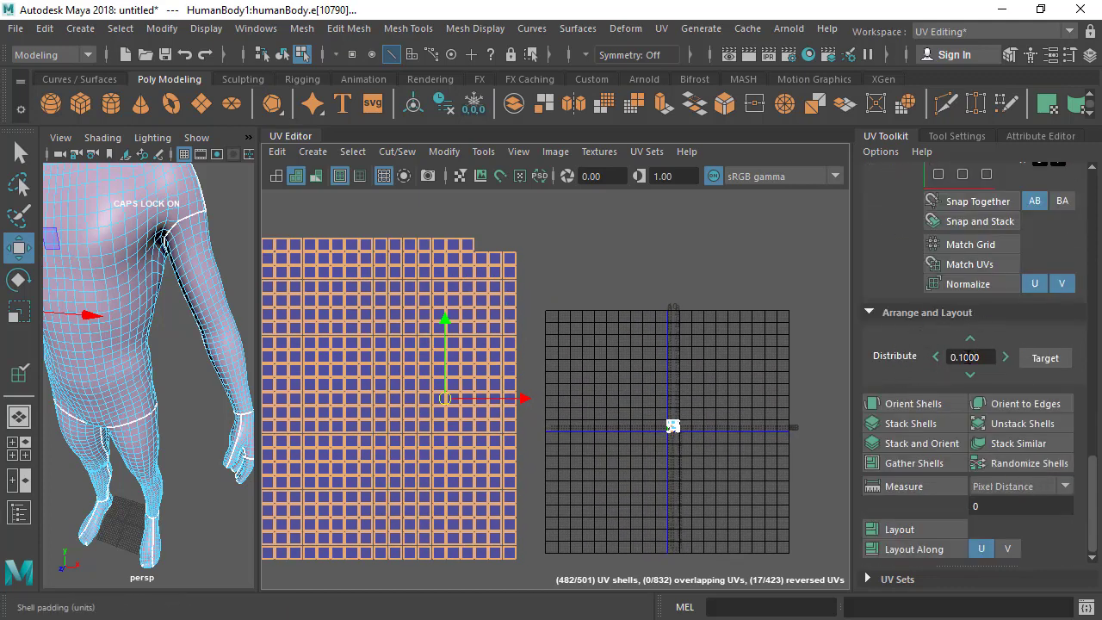
scroll(912, 344, up, 7)
click(908, 297)
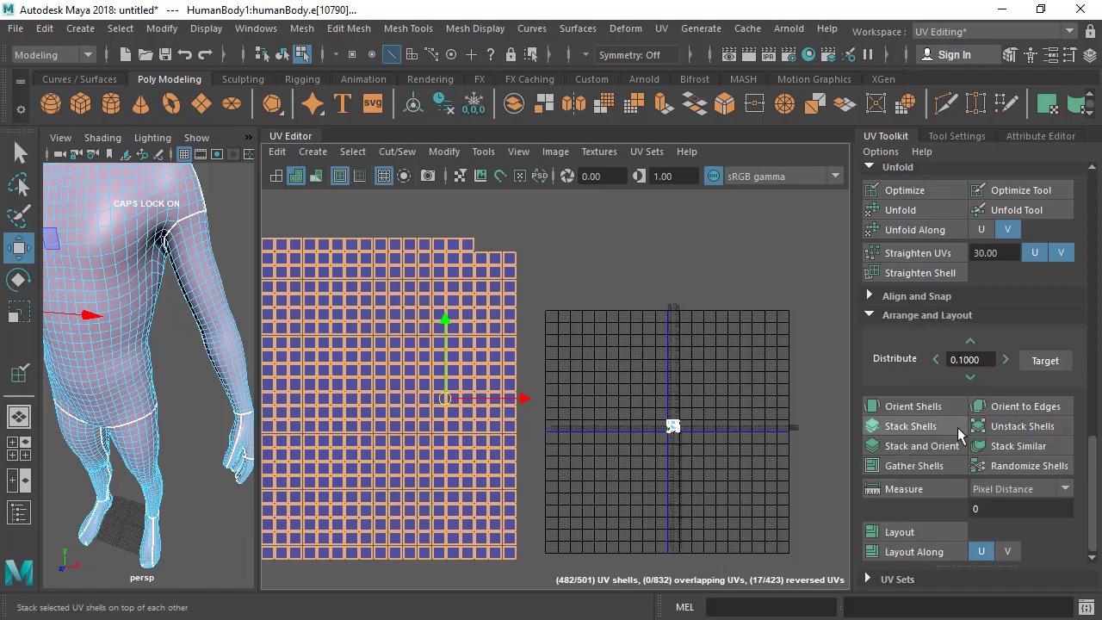
scroll(920, 322, up, 4)
click(920, 322)
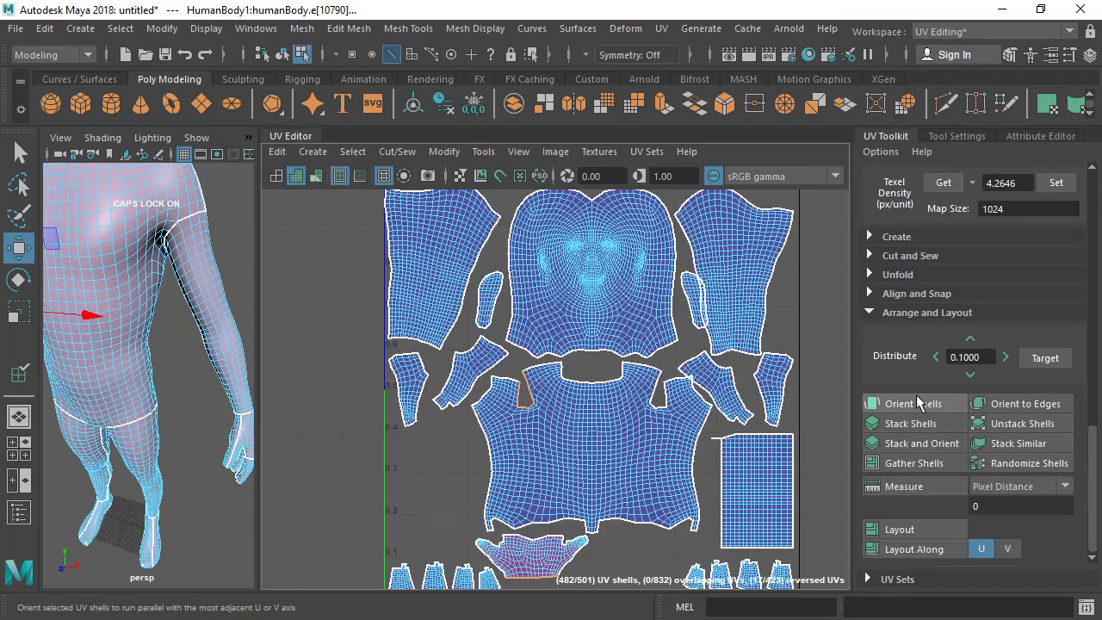
Step: Switch to UV selection, select the small foot shell nearest the tile's outer U edge, and orient it parallel to the nearest axis
scroll(660, 433, up, 2)
alt+middle_drag(716, 389, 632, 456)
scroll(632, 456, up, 1)
alt+middle_drag(753, 550, 683, 445)
scroll(683, 445, up, 2)
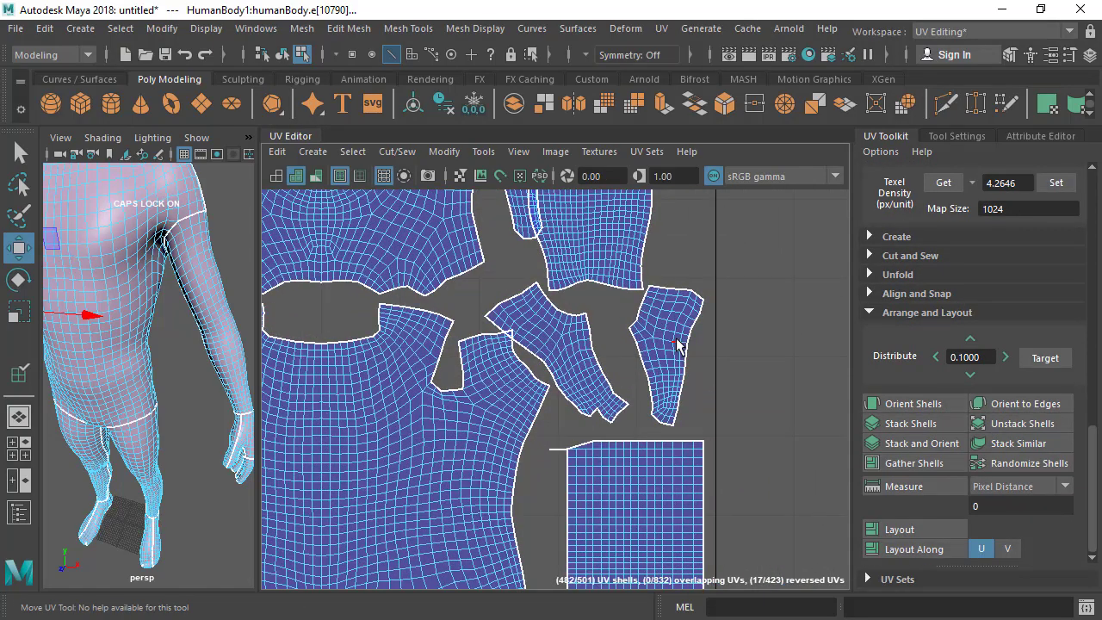
right_drag(674, 338, 747, 317)
double_click(664, 351)
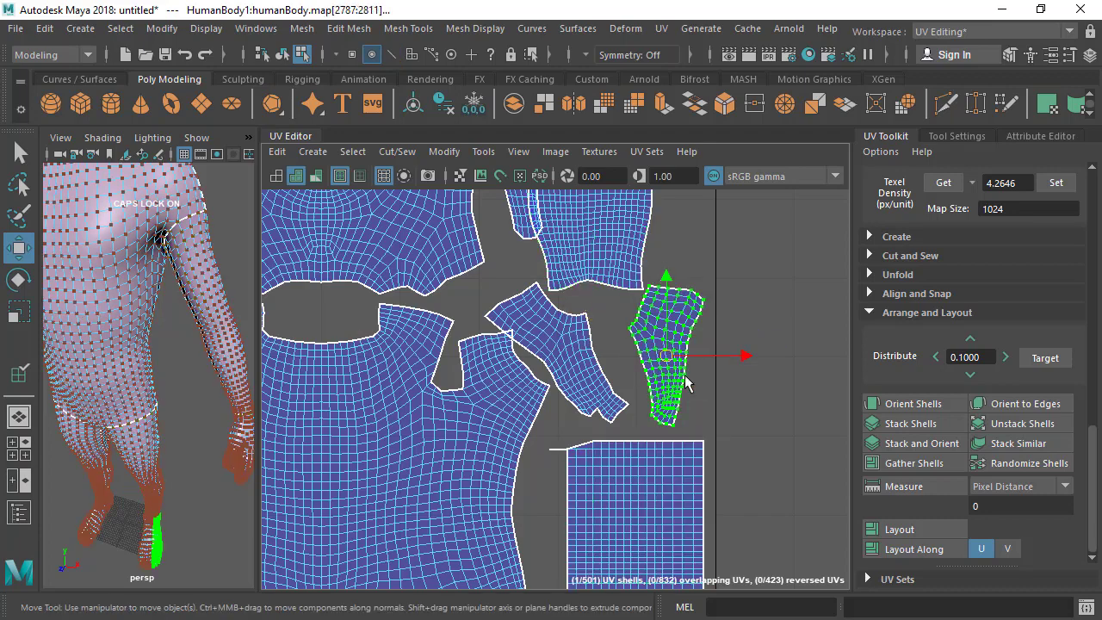
scroll(682, 383, up, 2)
scroll(677, 404, up, 1)
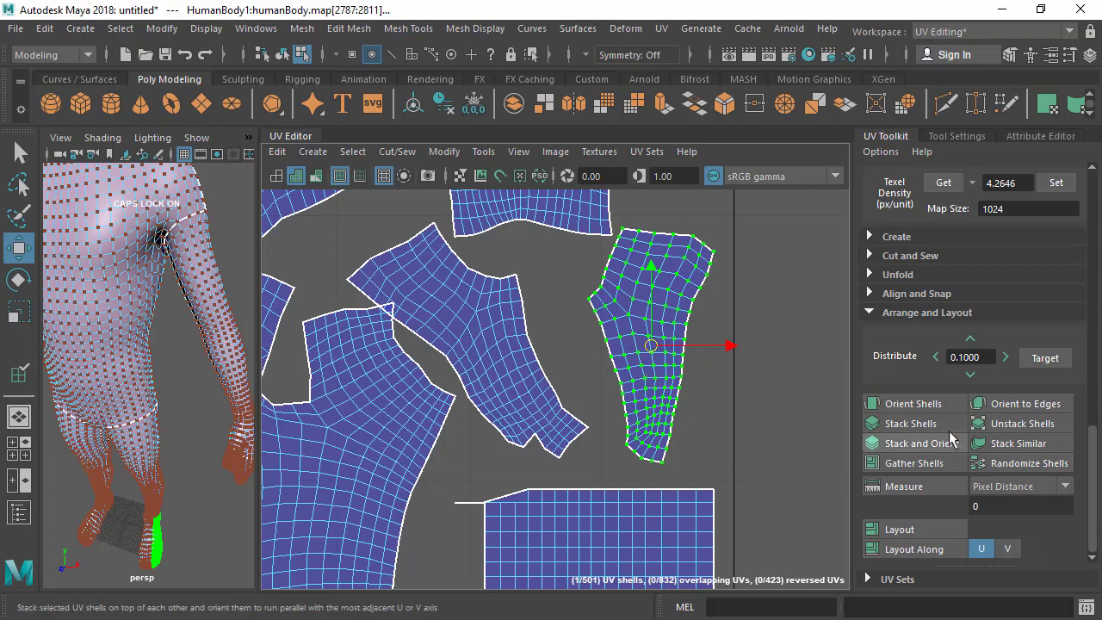
click(908, 403)
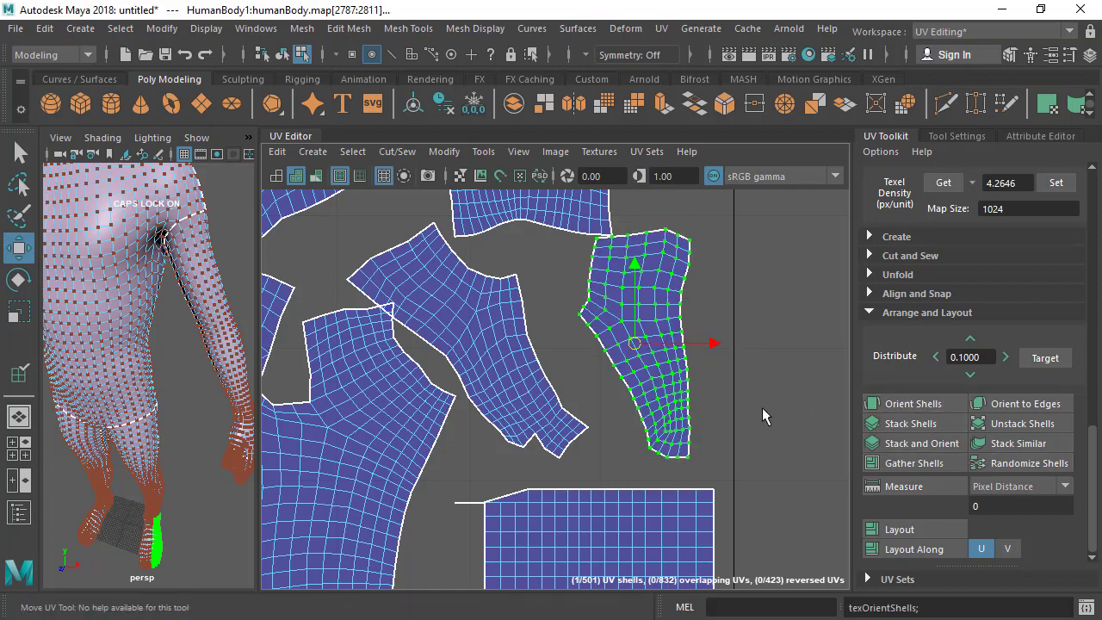
Step: Try Orient Shells on the neighbouring diagonal foot shell, and undo it
alt+right_drag(741, 434, 658, 366)
alt+middle_drag(680, 350, 762, 406)
alt+right_drag(625, 448, 661, 428)
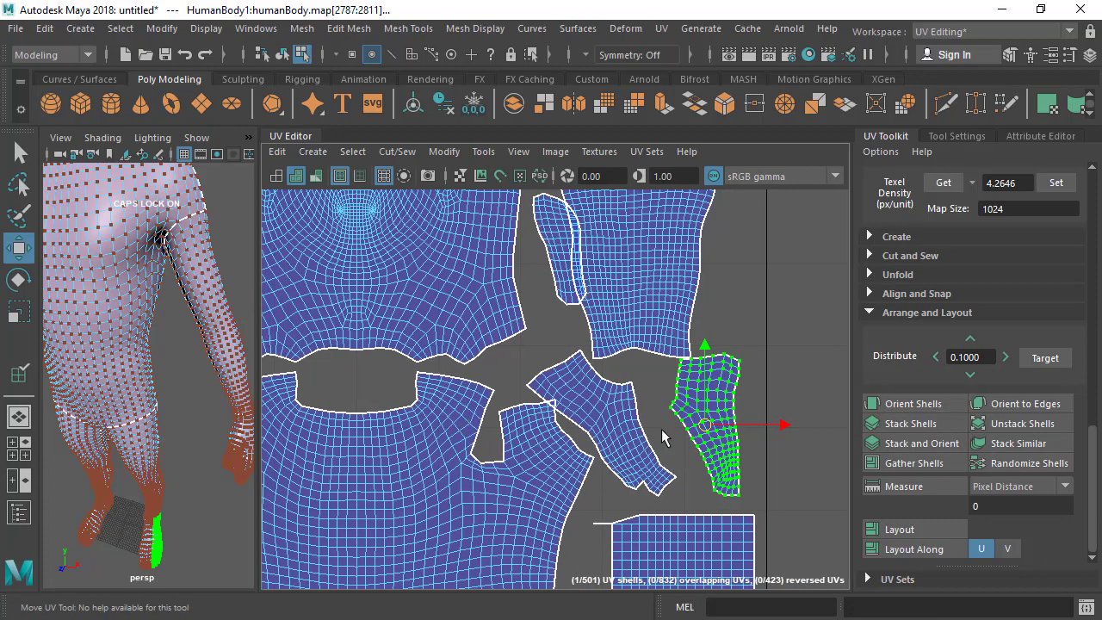
click(623, 420)
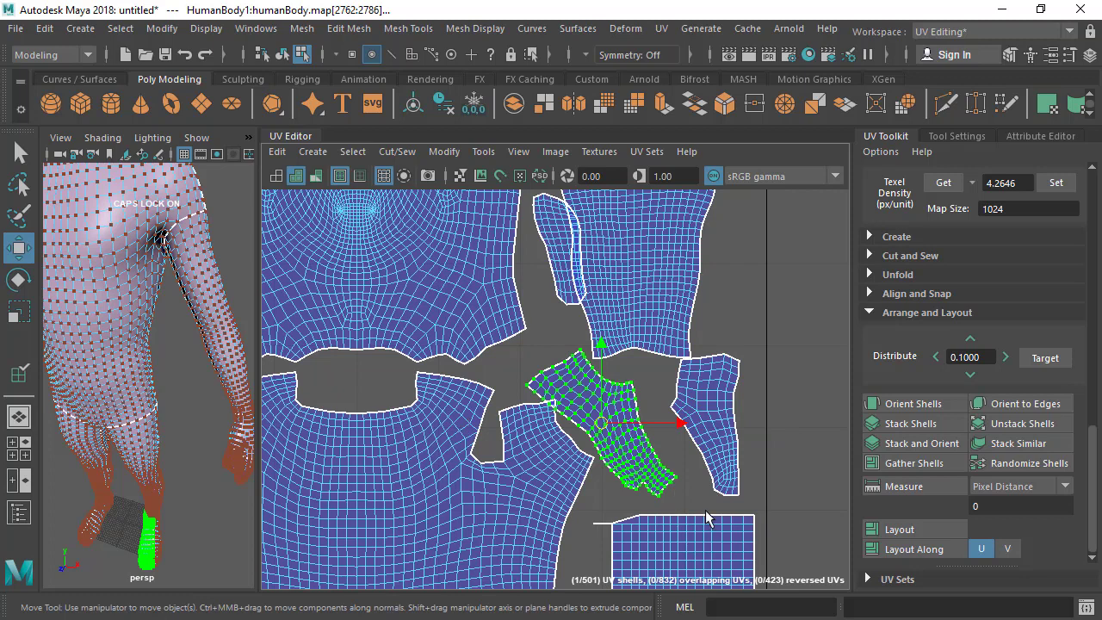
click(909, 405)
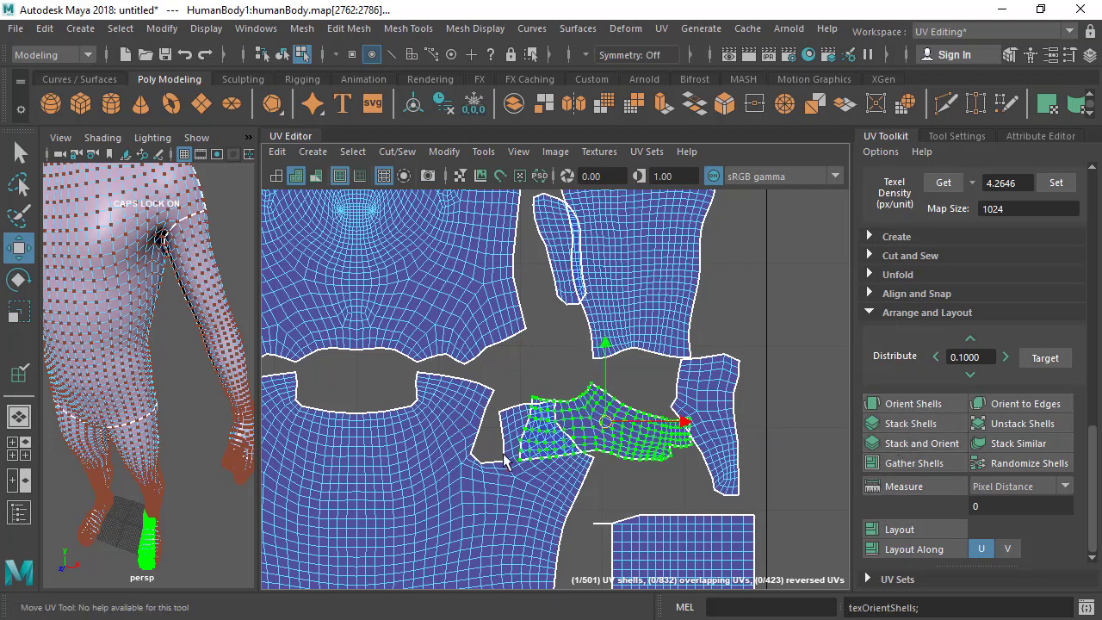
key(ctrl+z)
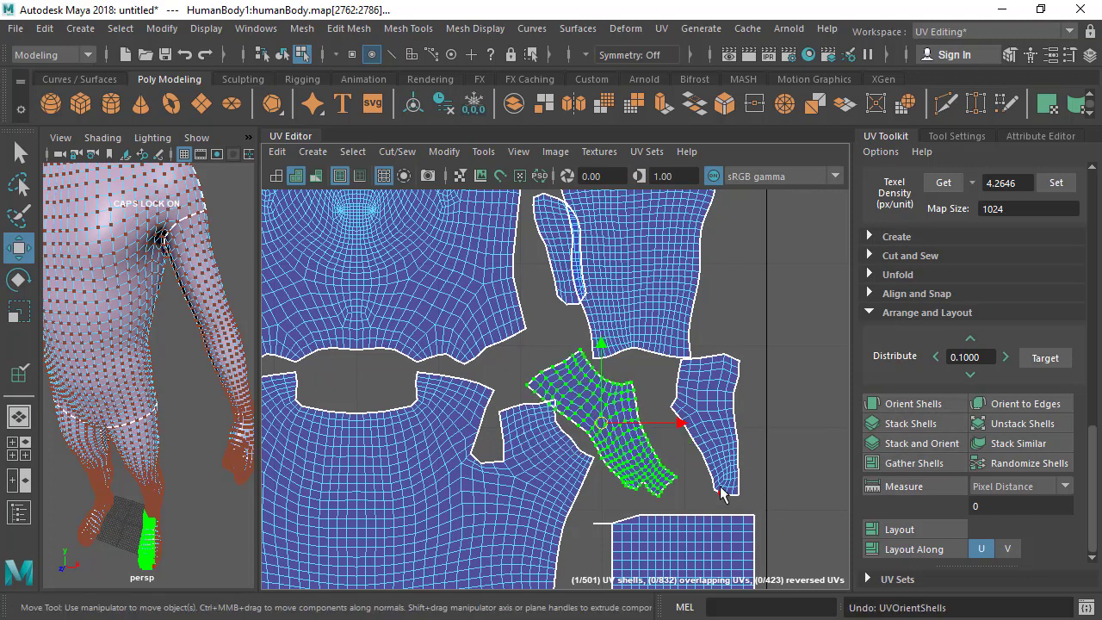
Step: Select the two narrow shells on either side of the head shell and orient them parallel to the nearest axis
scroll(585, 443, down, 2)
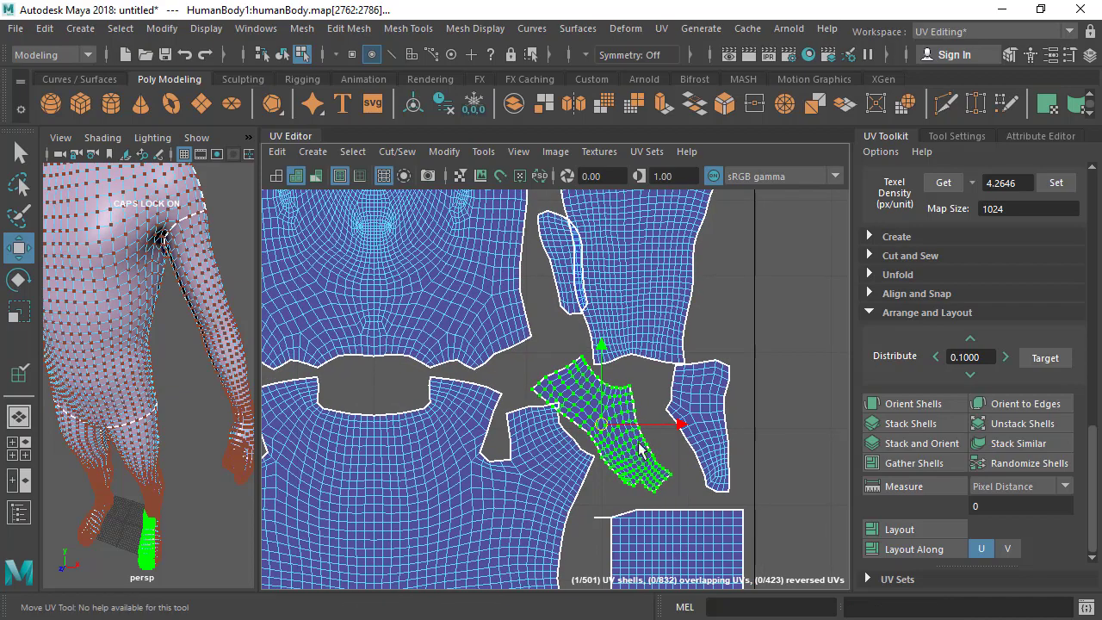
alt+right_drag(661, 463, 507, 460)
alt+middle_drag(522, 411, 630, 482)
click(671, 370)
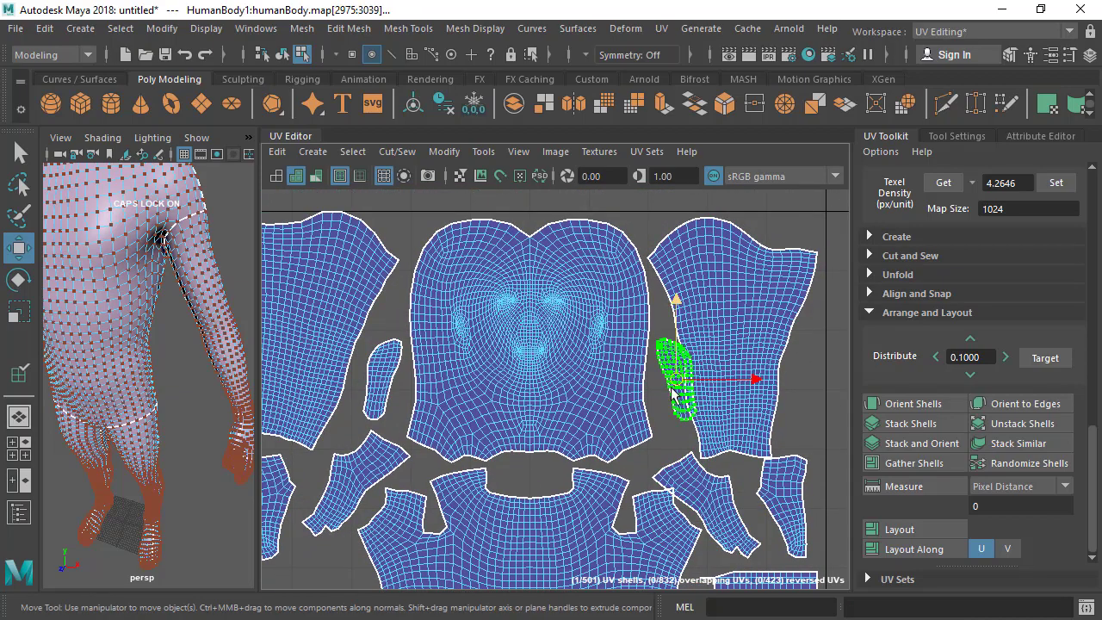
scroll(405, 361, up, 2)
shift+click(363, 360)
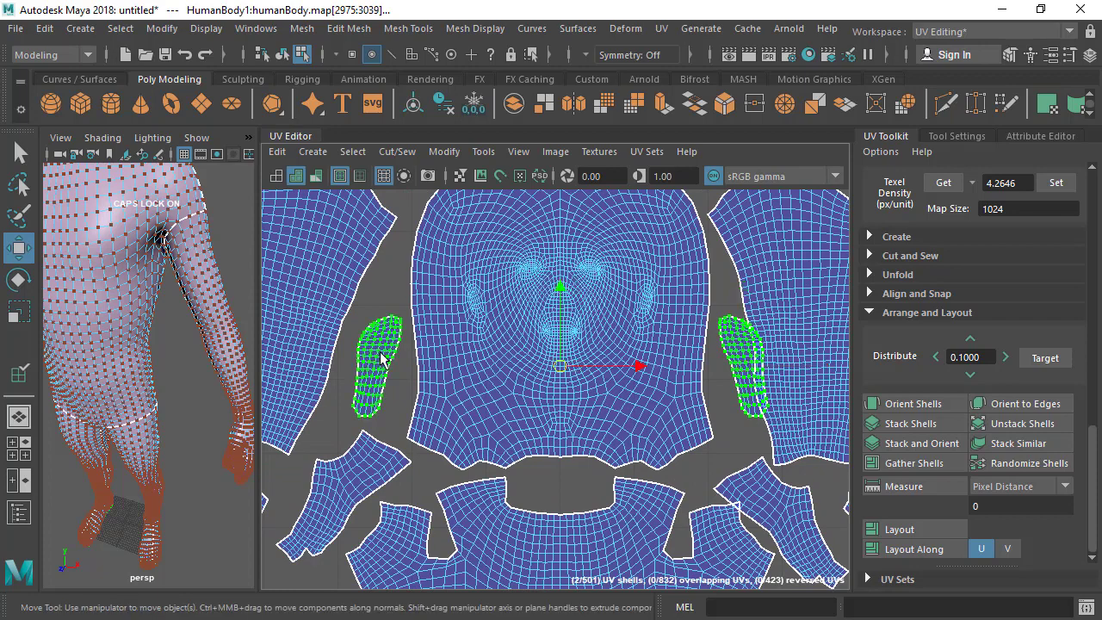
click(914, 404)
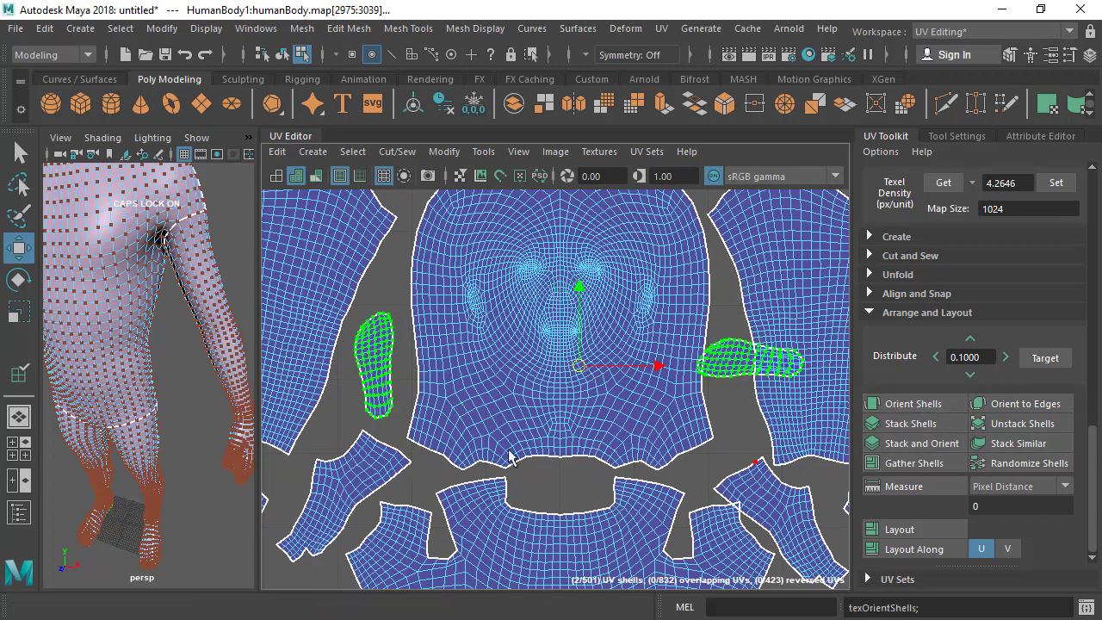
scroll(422, 413, up, 2)
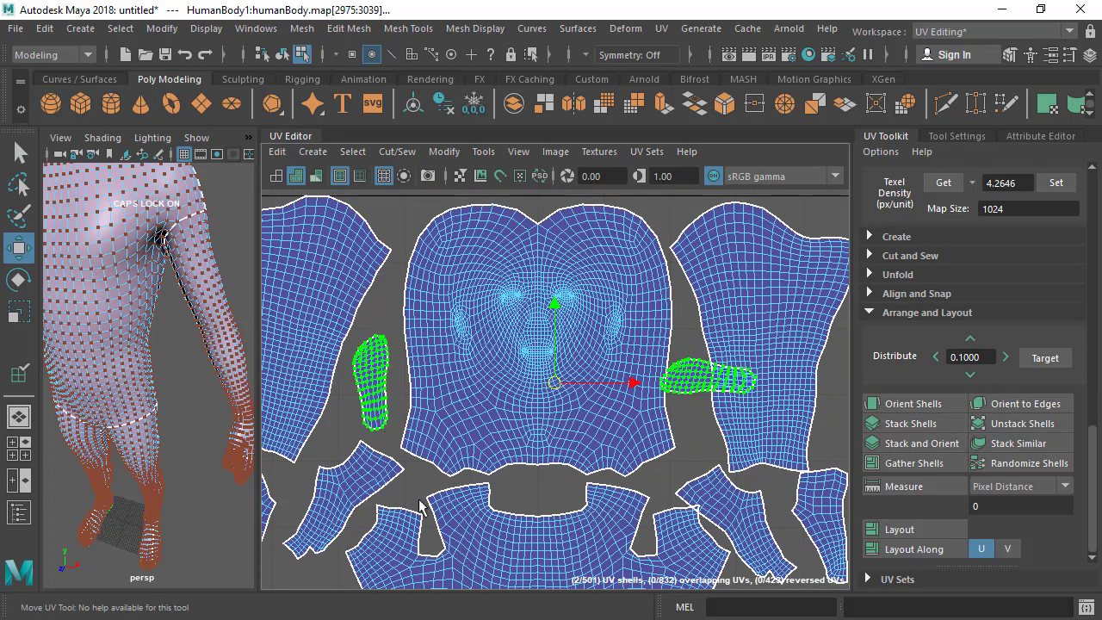
Step: Select only the horizontal narrow shell overlapping the leg shell and rotate it back upright
click(706, 379)
scroll(732, 426, up, 2)
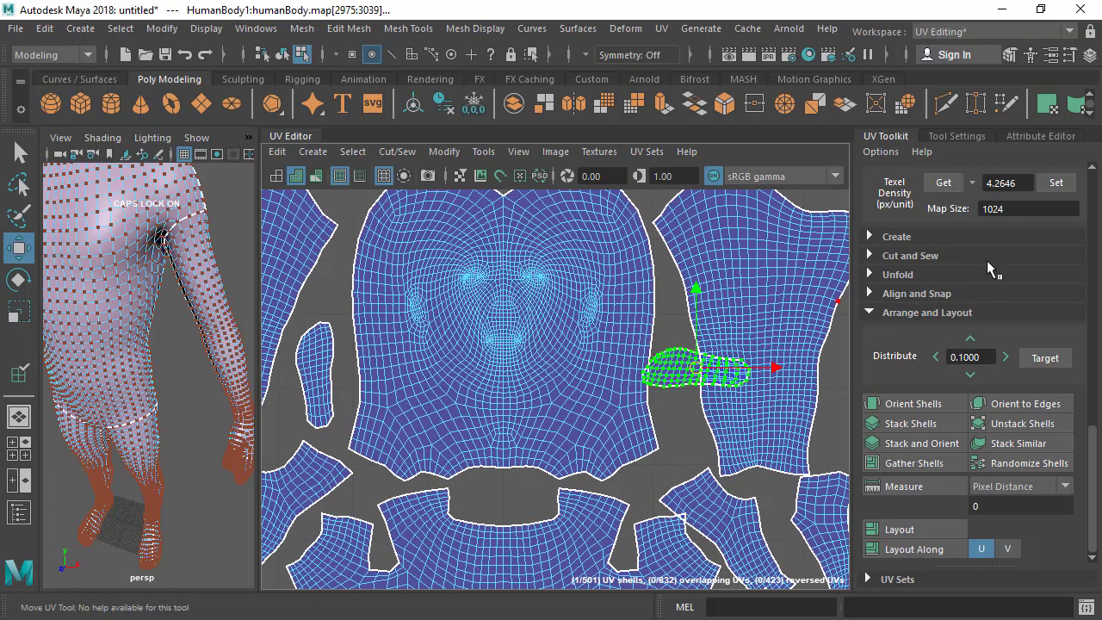
scroll(988, 268, up, 5)
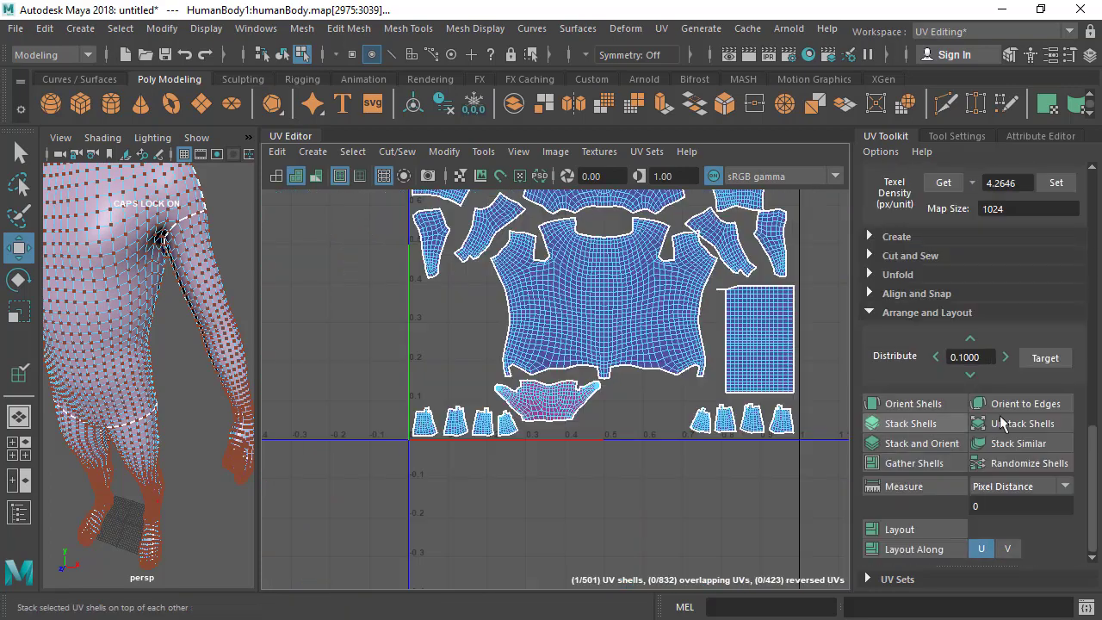
alt+right_drag(639, 472, 708, 458)
alt+middle_drag(708, 458, 532, 493)
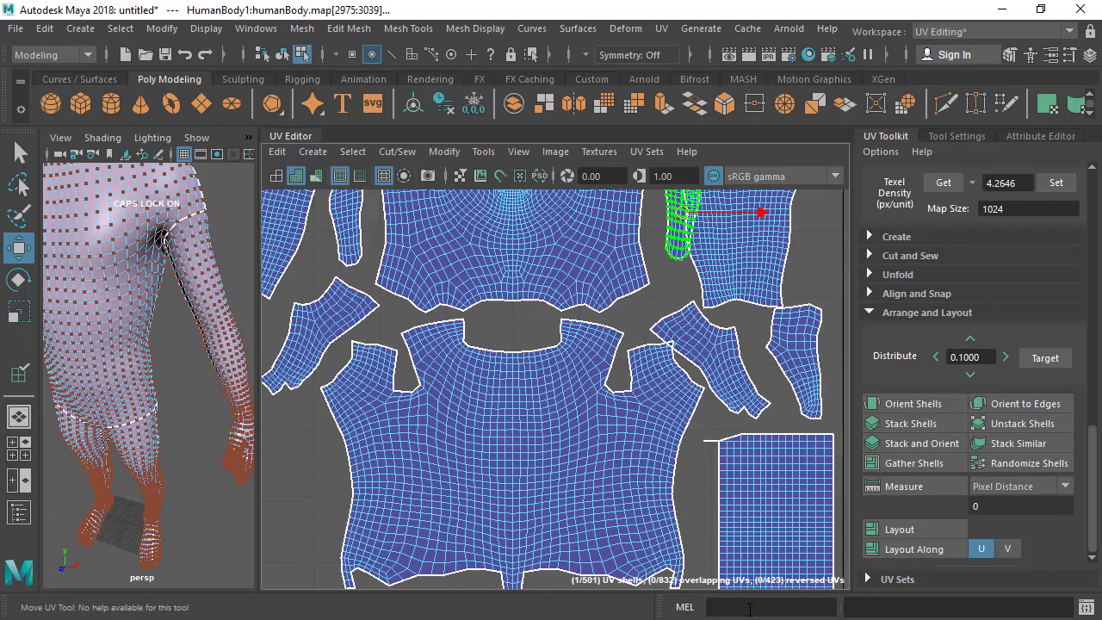
scroll(509, 286, down, 1)
alt+middle_drag(624, 308, 818, 477)
scroll(557, 359, up, 1)
alt+middle_drag(572, 385, 649, 430)
drag(429, 276, 549, 420)
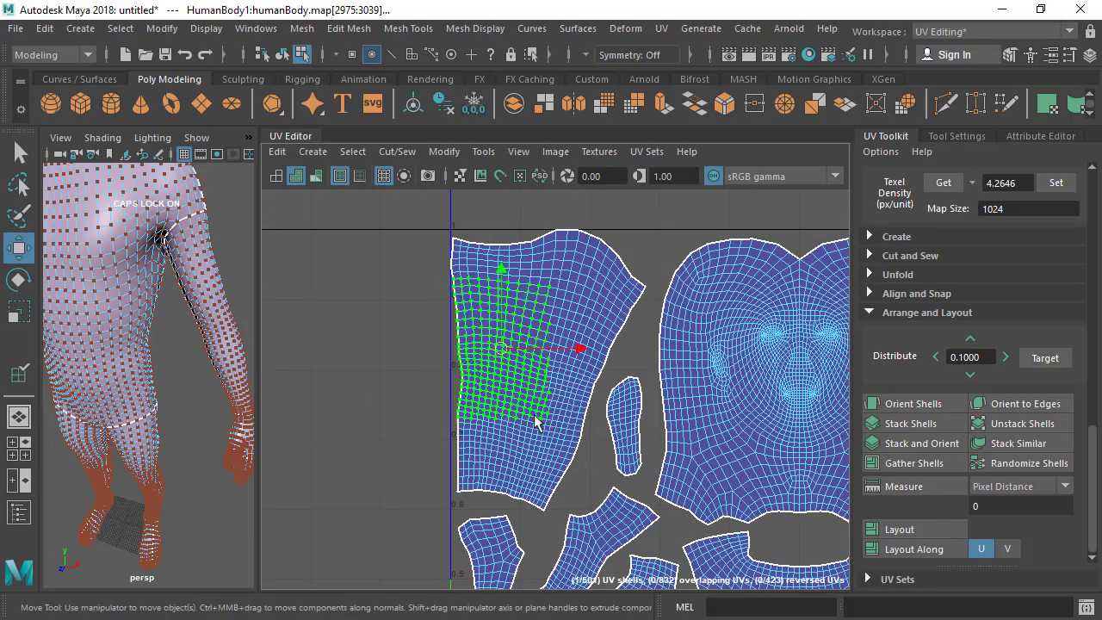
scroll(429, 318, up, 1)
scroll(448, 485, up, 2)
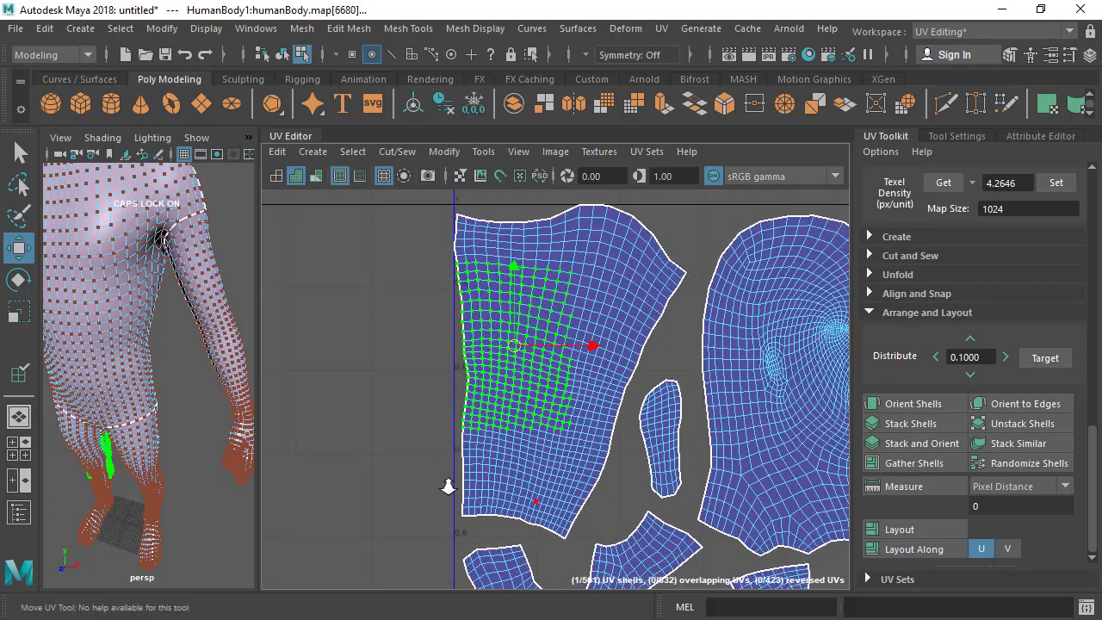
click(379, 429)
Step: Switch to edge selection, select one edge inside the leg shell at the U-origin side, and orient the shell to that edge
alt+middle_drag(619, 311, 616, 320)
scroll(607, 318, up, 3)
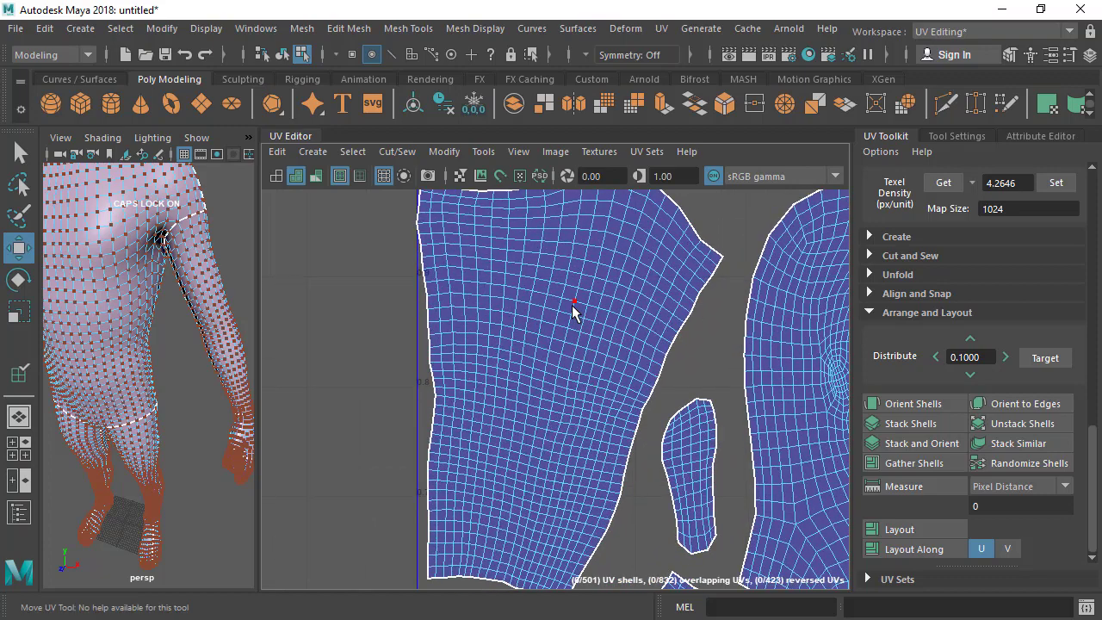
right_drag(576, 343, 583, 288)
click(573, 307)
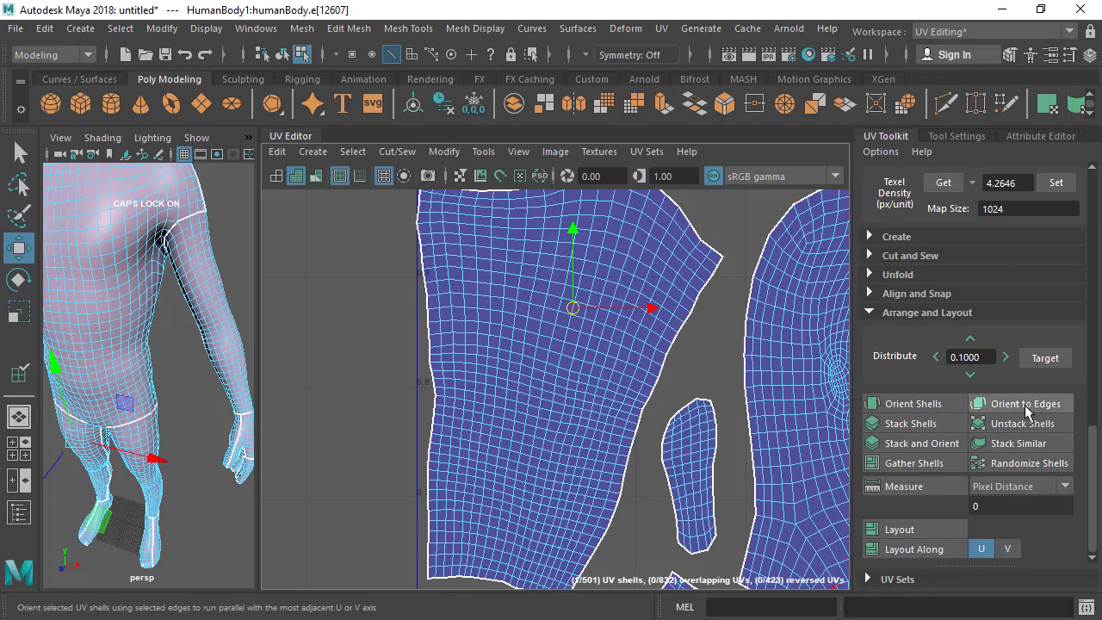
click(1024, 404)
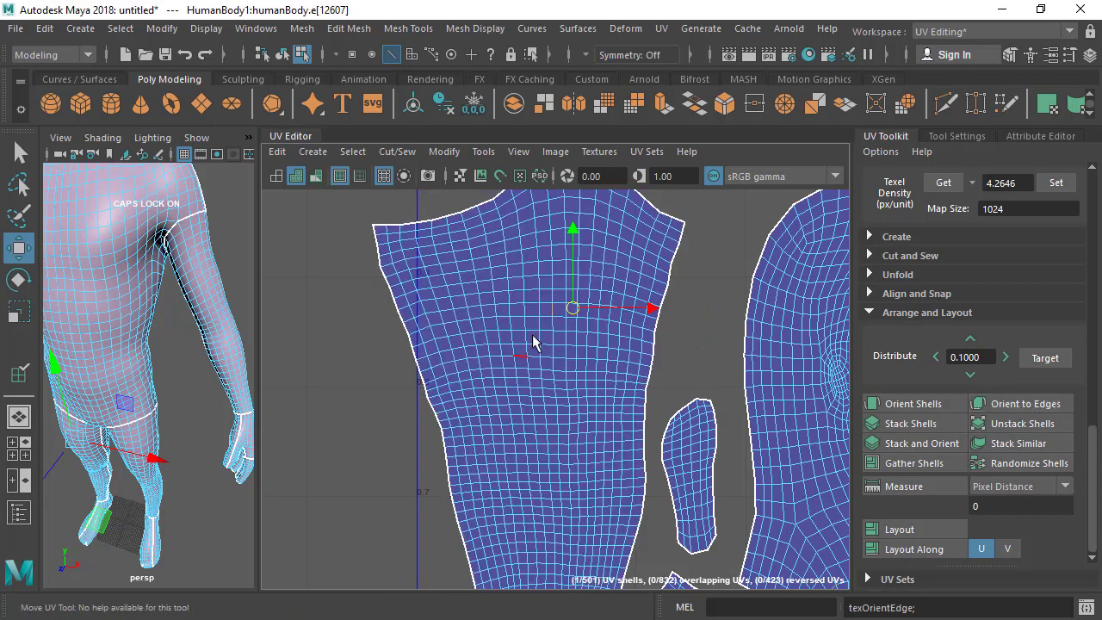
scroll(472, 351, down, 1)
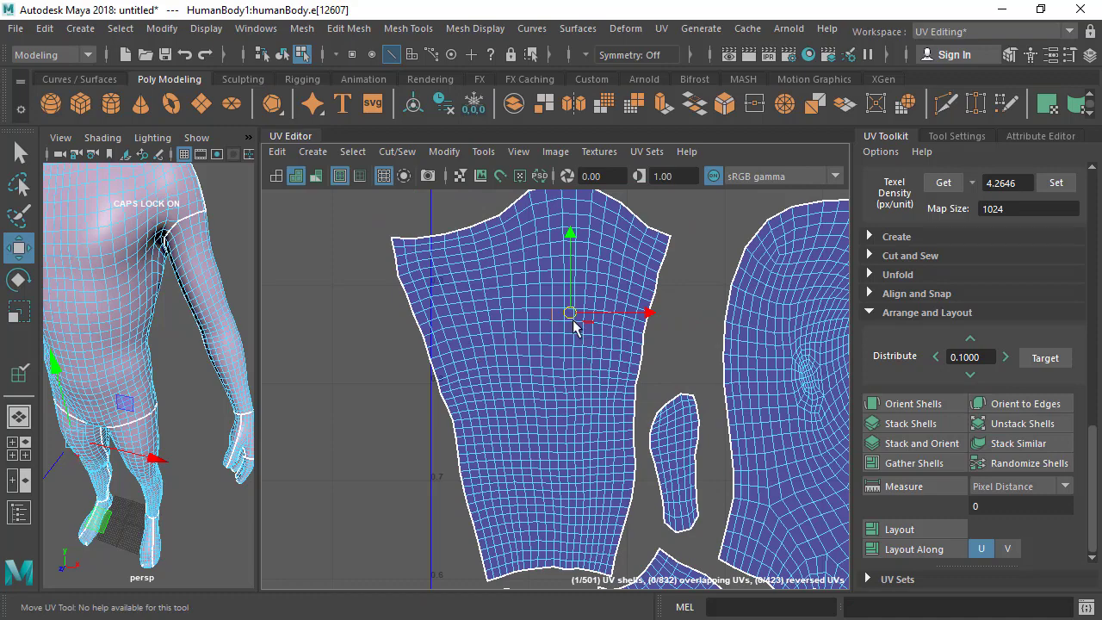
scroll(553, 344, down, 2)
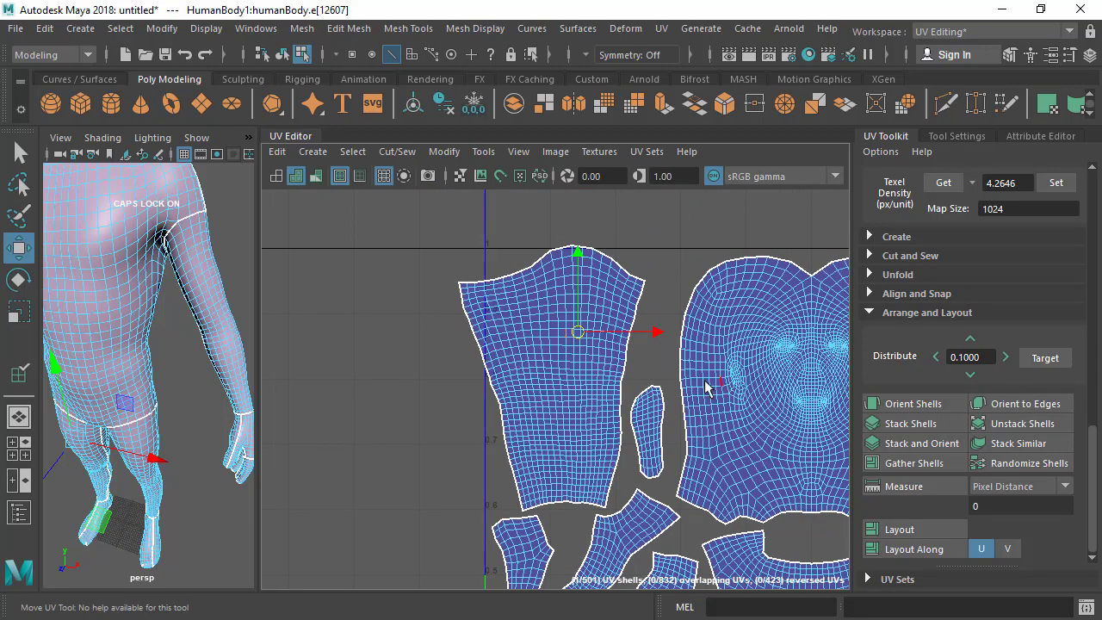
key(ctrl+z)
key(shift+z)
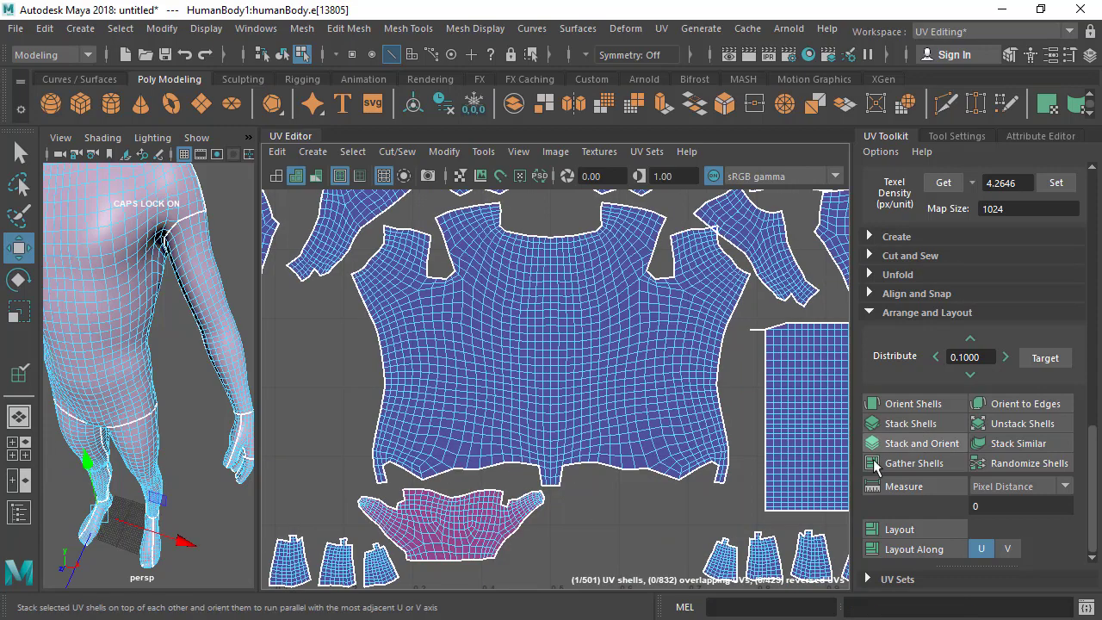
Step: Switch to UV selection, select the group of small finger shells near the UV origin, and clear the selection
scroll(555, 379, down, 4)
alt+middle_drag(307, 321, 374, 263)
scroll(420, 404, up, 4)
right_drag(423, 363, 501, 370)
drag(364, 367, 579, 487)
click(912, 404)
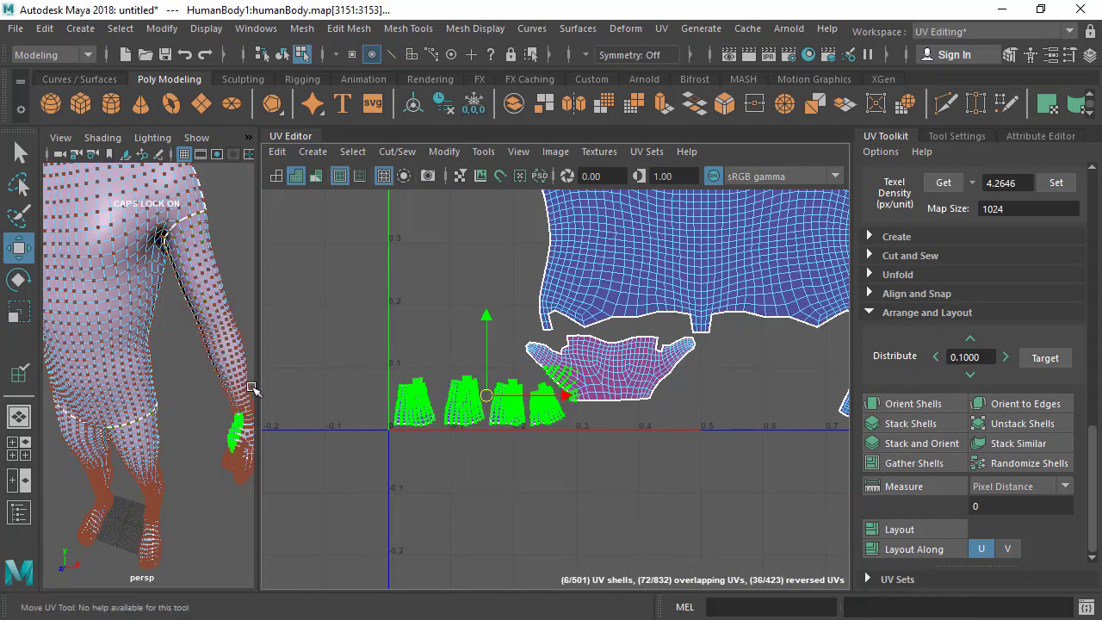
click(506, 456)
alt+middle_drag(598, 442, 573, 442)
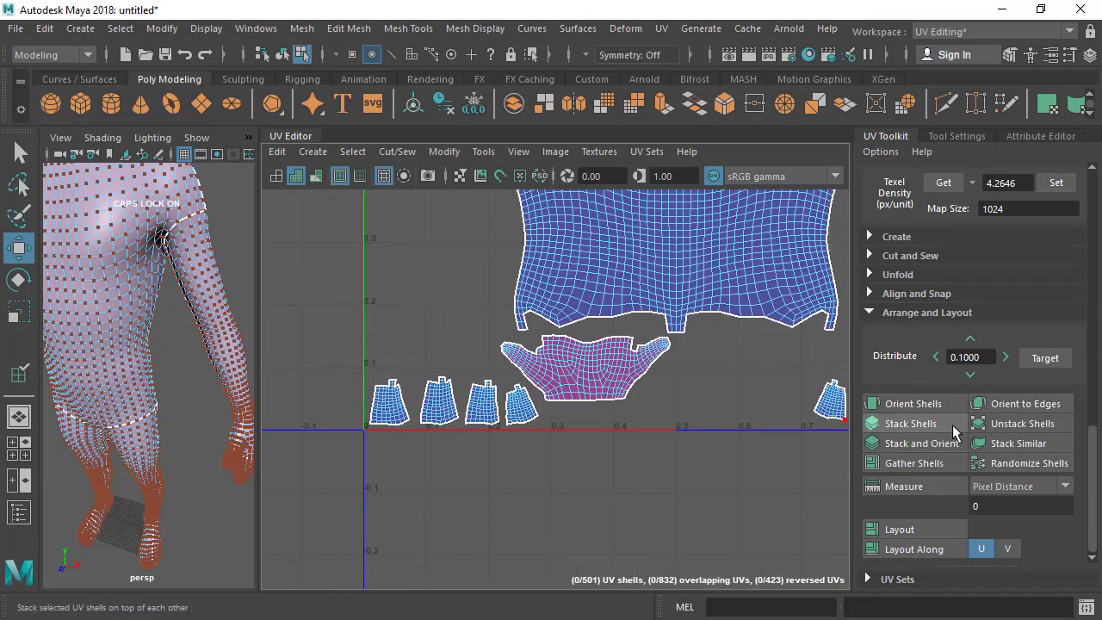
Step: Select the four finger shells below the rectangular grid shell, and apply Stack and Orient to them
click(1015, 431)
scroll(312, 364, down, 3)
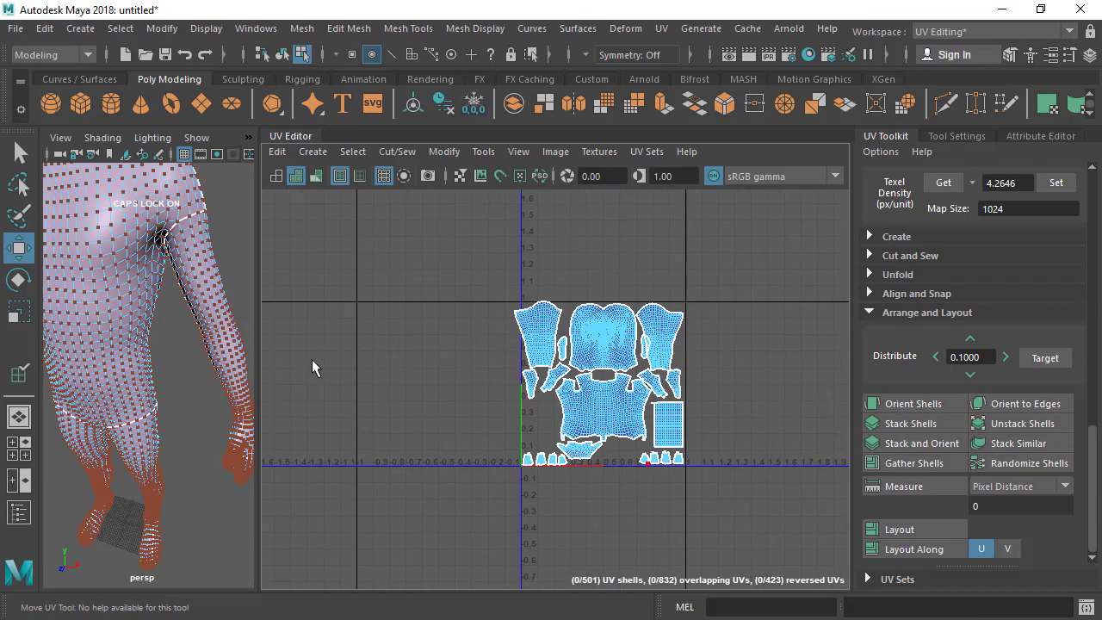
scroll(415, 440, up, 3)
alt+middle_drag(722, 495, 457, 450)
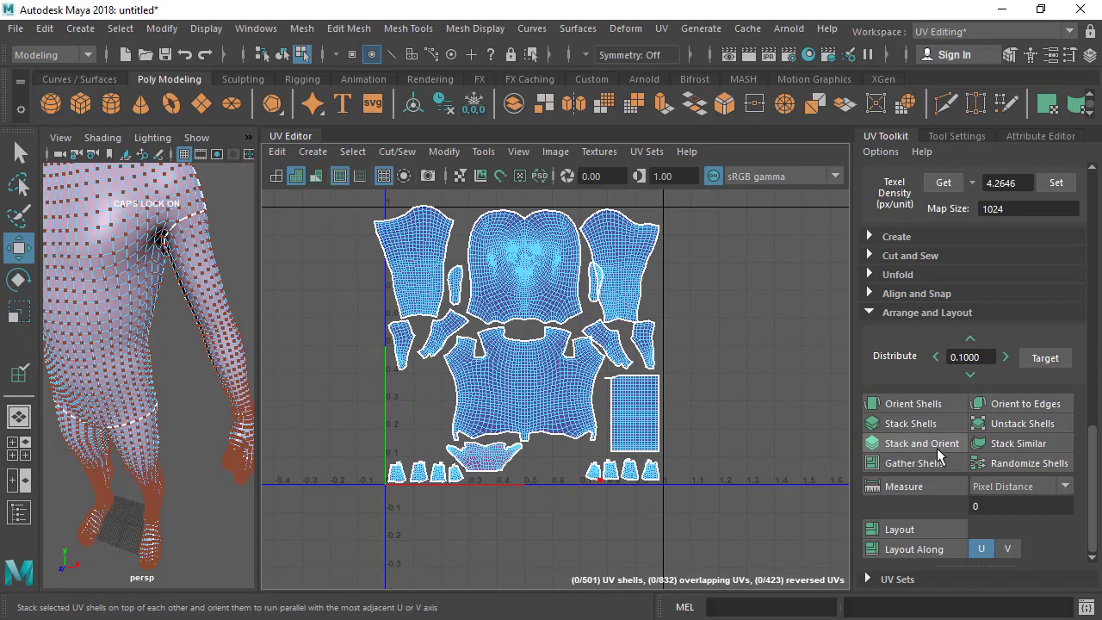
scroll(607, 498, up, 4)
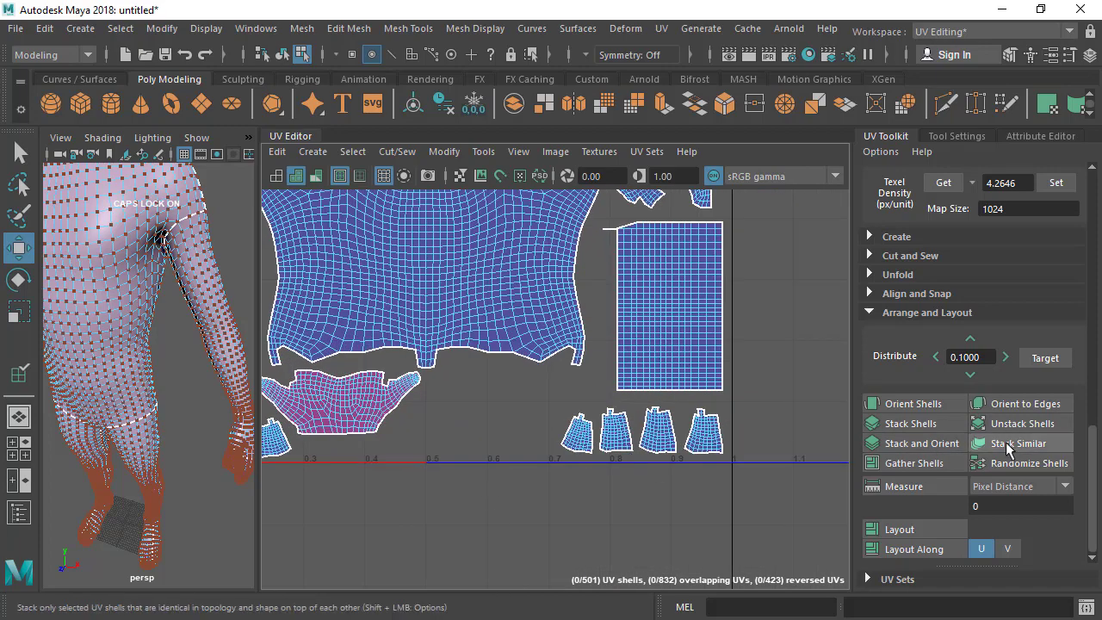
scroll(641, 465, up, 1)
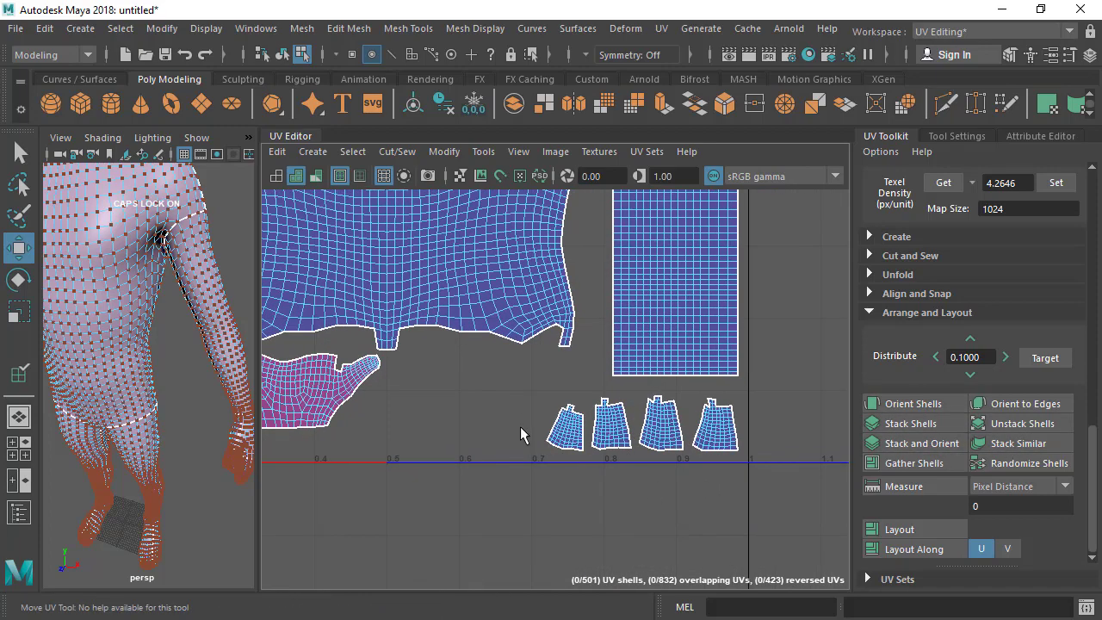
drag(879, 535, 882, 525)
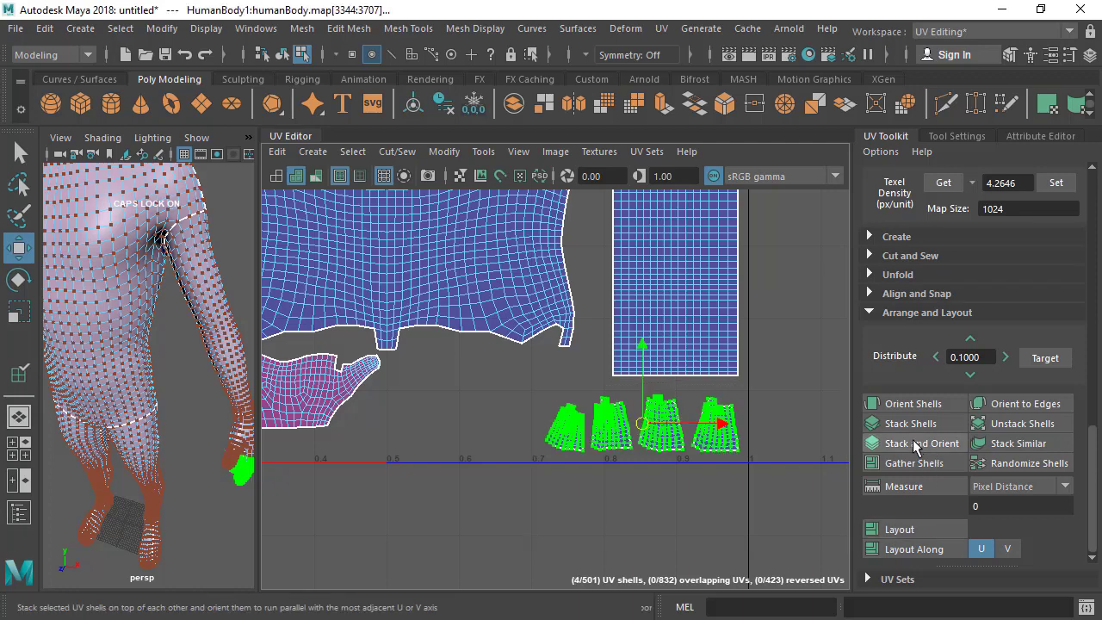
click(914, 445)
scroll(662, 443, up, 5)
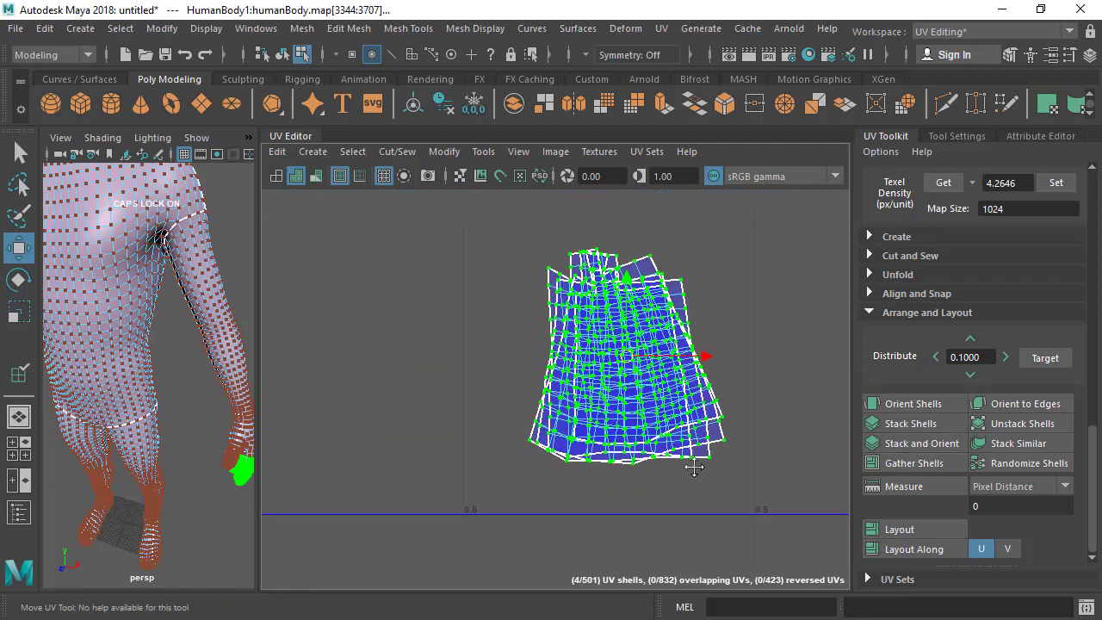
alt+right_drag(693, 466, 696, 469)
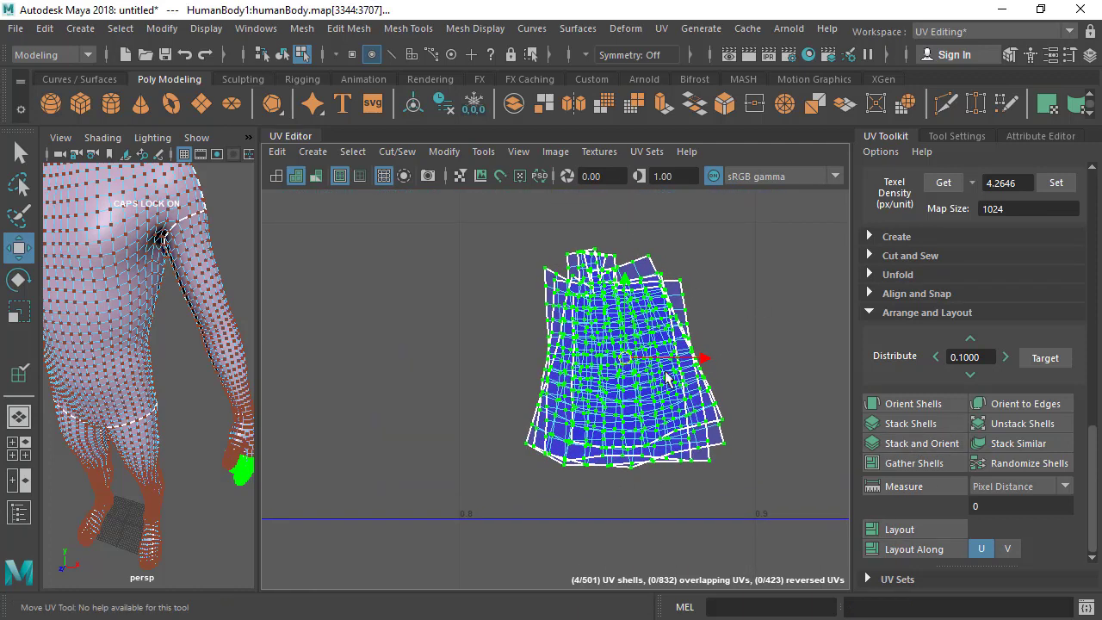
Step: Undo the stacking of the four finger shells and clear the selection
scroll(663, 372, down, 3)
key(ctrl+z)
scroll(399, 445, up, 2)
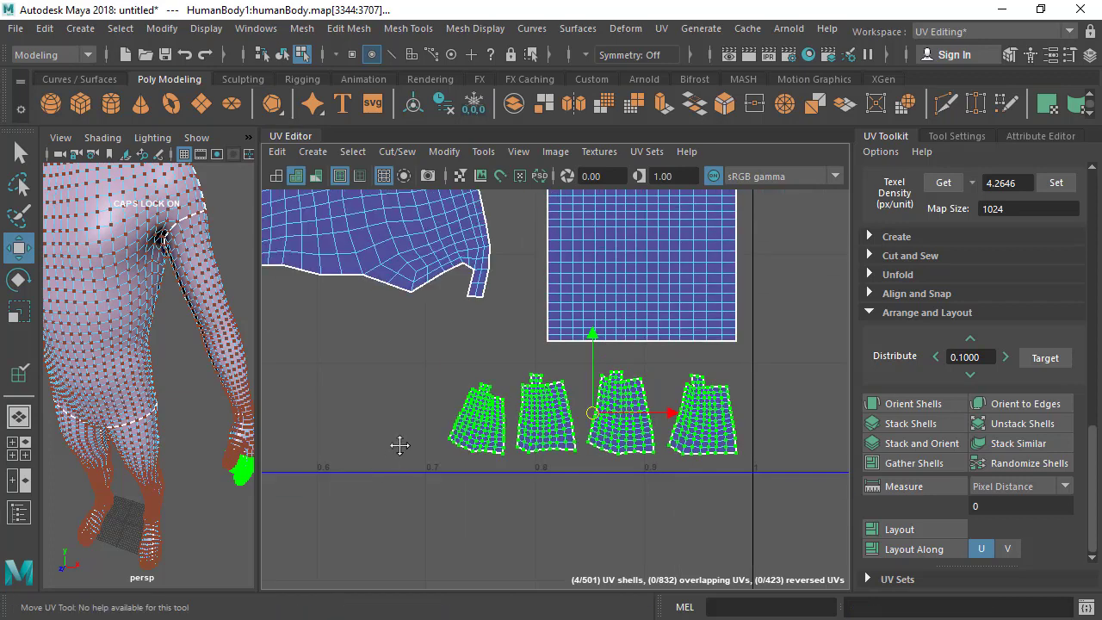
click(399, 445)
middle_drag(491, 516, 529, 509)
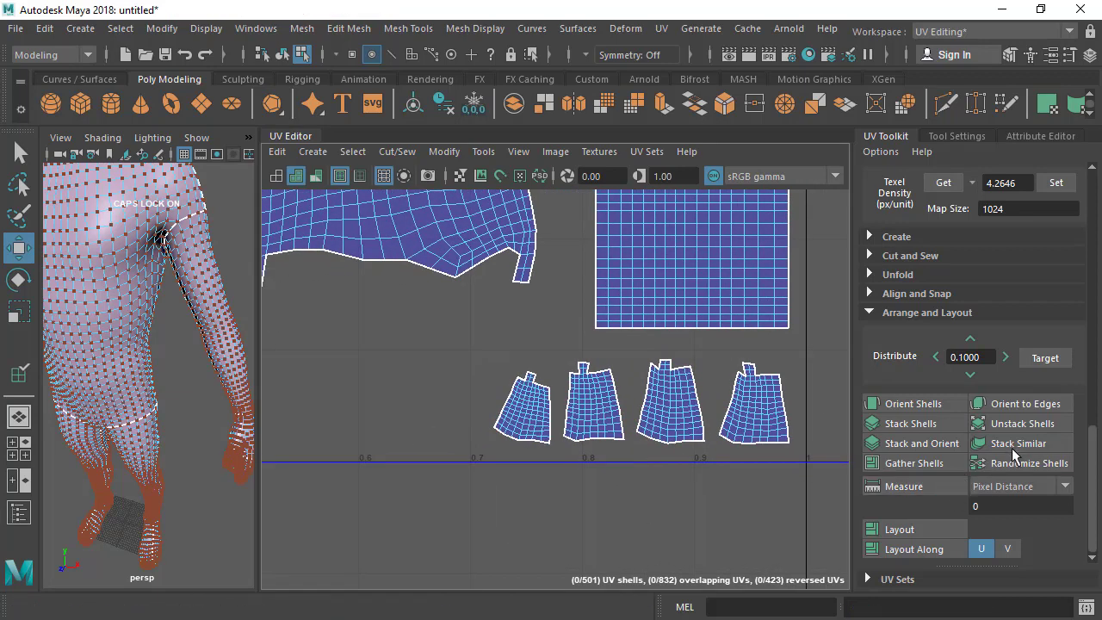
Step: Select one of the two overlapping hand shells below the torso shell and move it off the other
alt+right_drag(731, 417, 588, 405)
alt+middle_drag(405, 336, 449, 438)
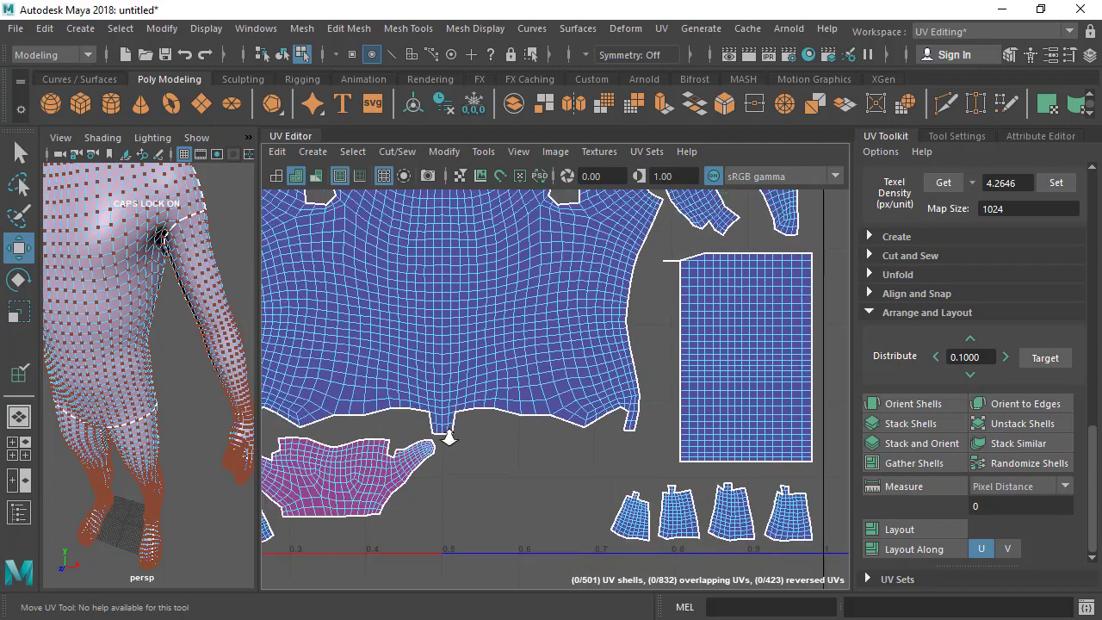
scroll(448, 437, down, 3)
scroll(511, 418, up, 1)
click(506, 415)
drag(484, 409, 621, 484)
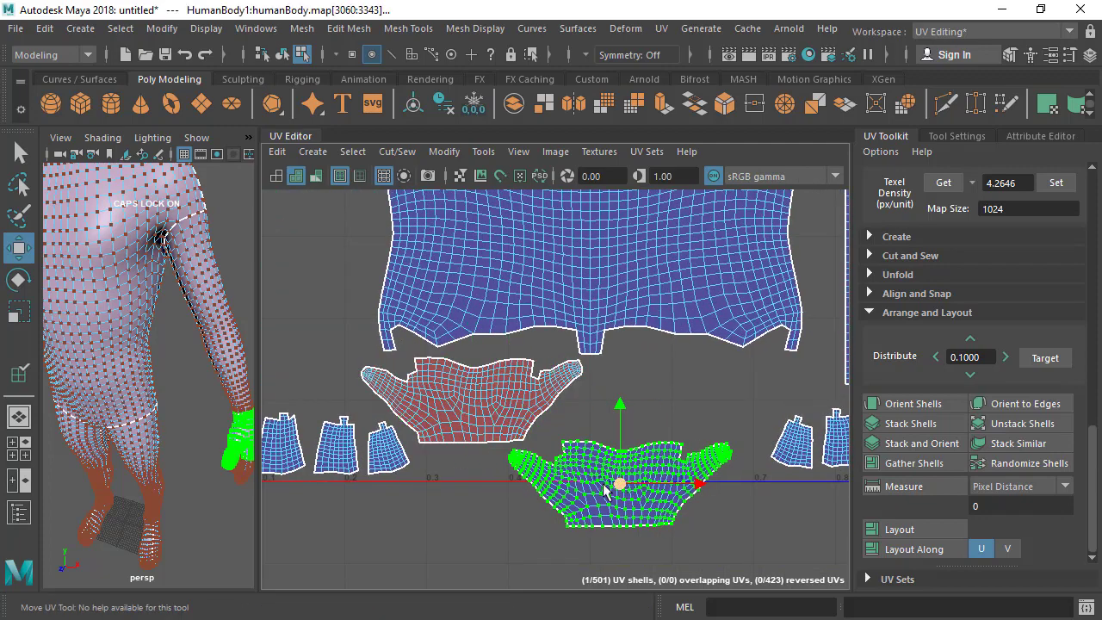
Step: Add the other hand shell to the selection and apply Stack Similar to the pair
shift+click(503, 417)
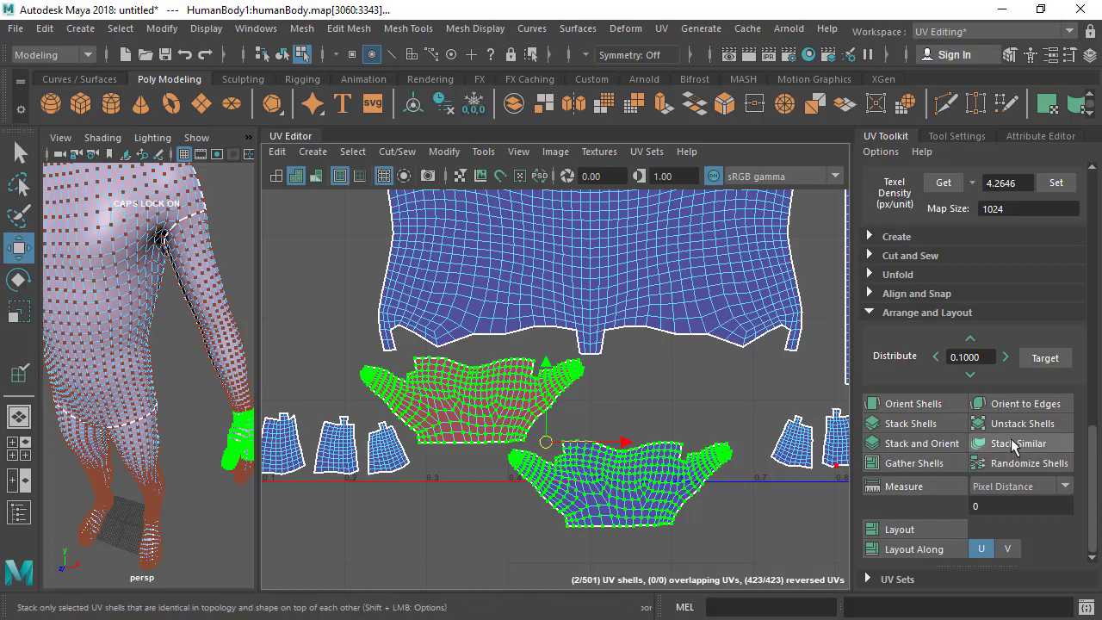
click(1014, 444)
scroll(459, 439, up, 5)
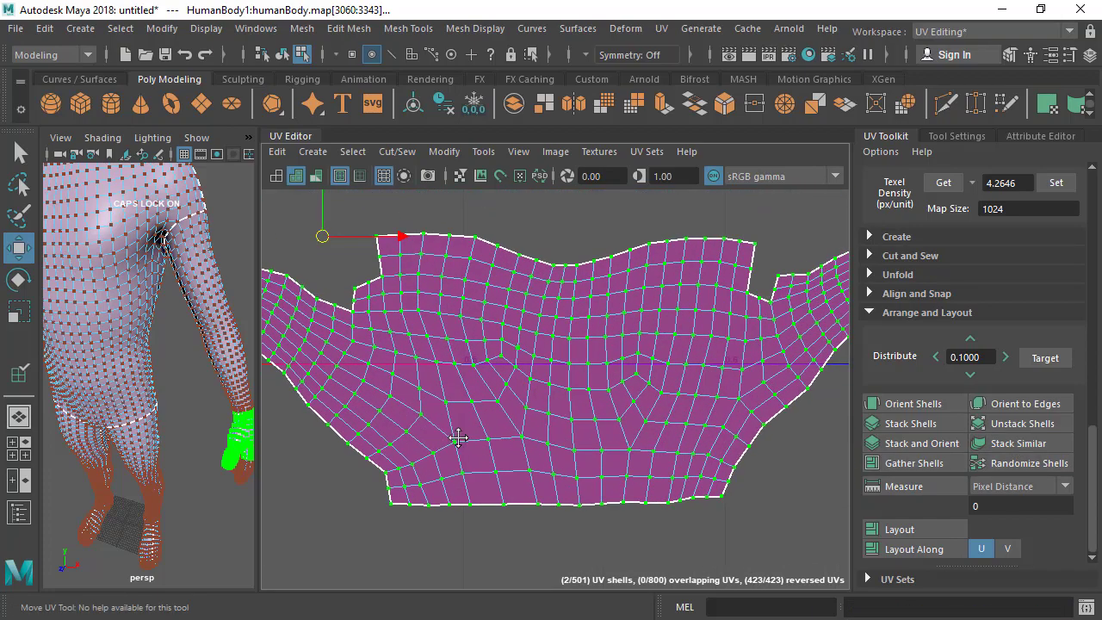
alt+middle_drag(459, 438, 676, 441)
scroll(572, 473, up, 3)
scroll(636, 267, down, 5)
alt+middle_drag(698, 359, 526, 439)
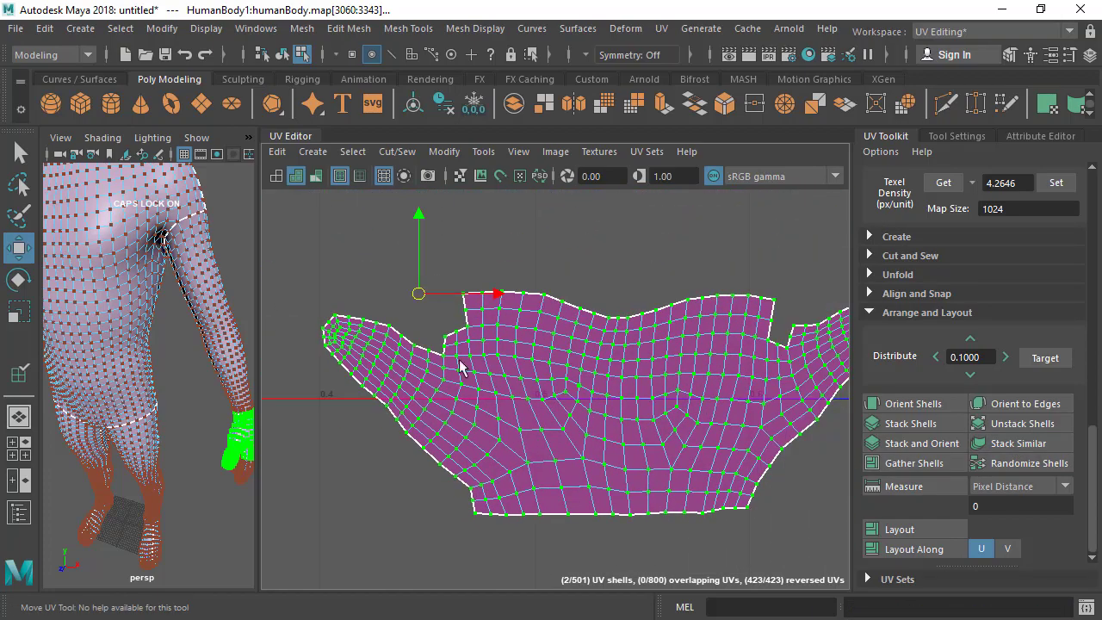
scroll(547, 369, down, 3)
Step: Move one stacked hand shell upward off the other, select both, and apply Stack Similar again
click(327, 327)
click(571, 423)
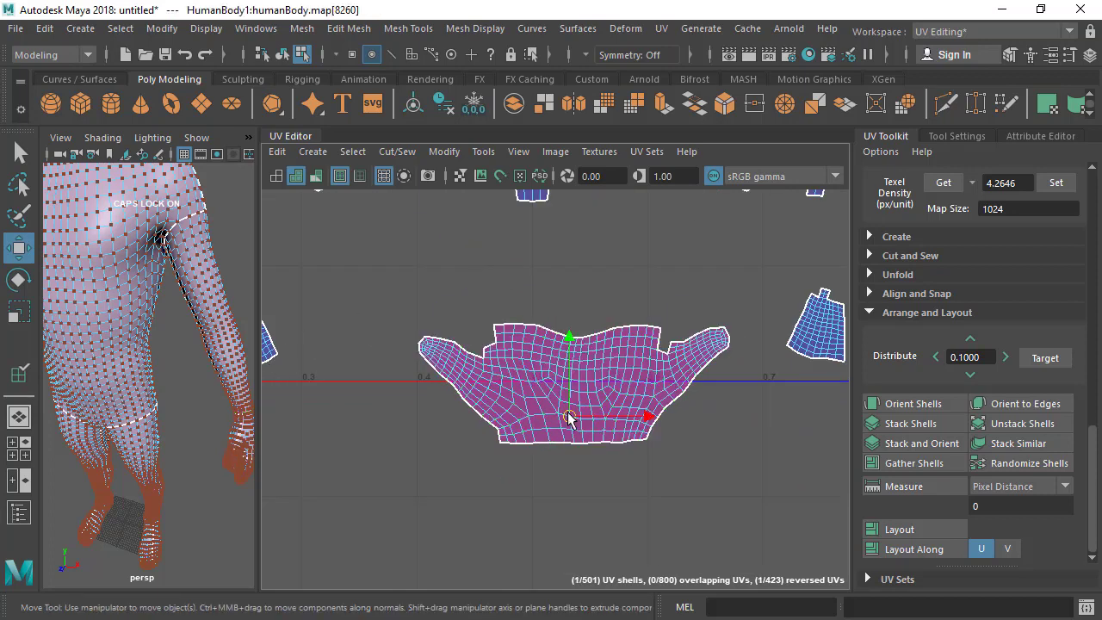
drag(574, 384, 605, 287)
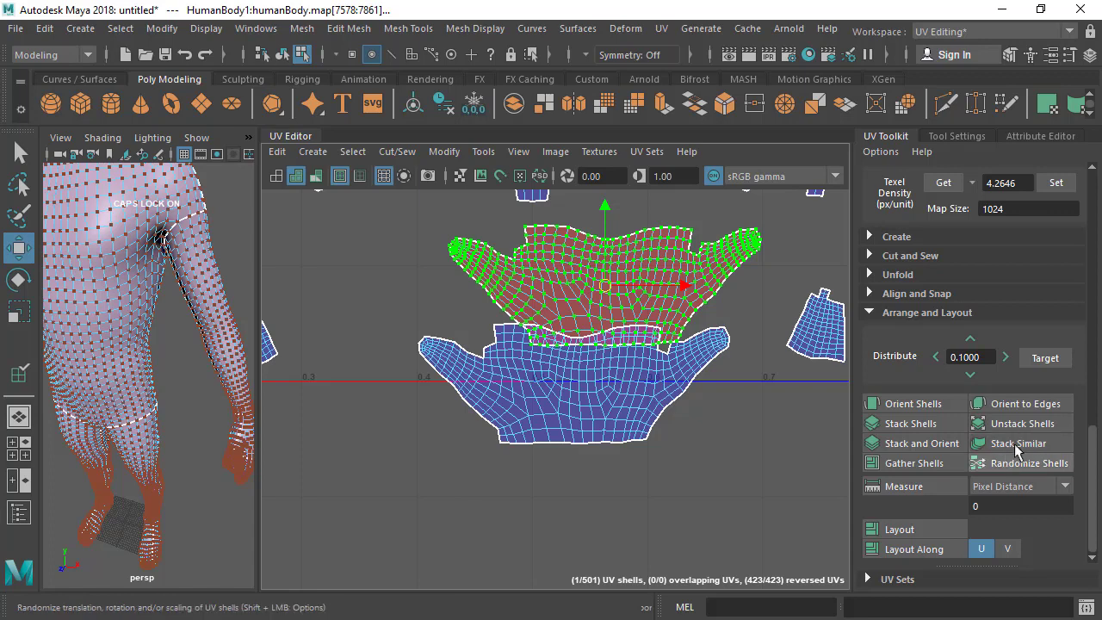
click(1017, 443)
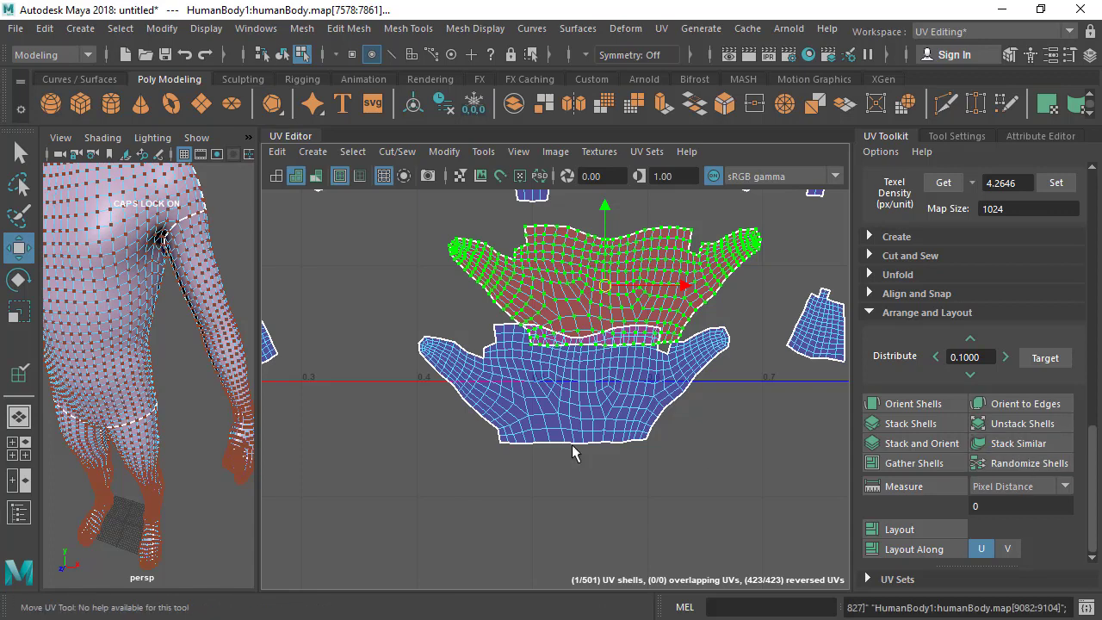
shift+click(501, 387)
click(1017, 443)
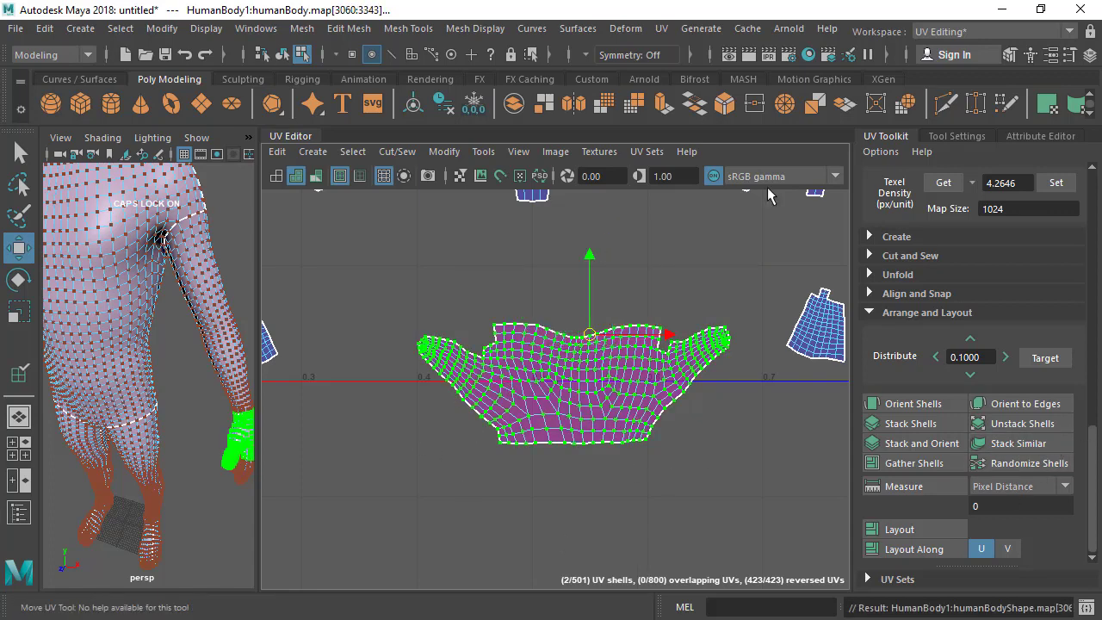
scroll(667, 473, down, 2)
Step: Move the stacked hand shells closer to the torso shell, select them in shell mode, and unstack them
drag(611, 380, 540, 325)
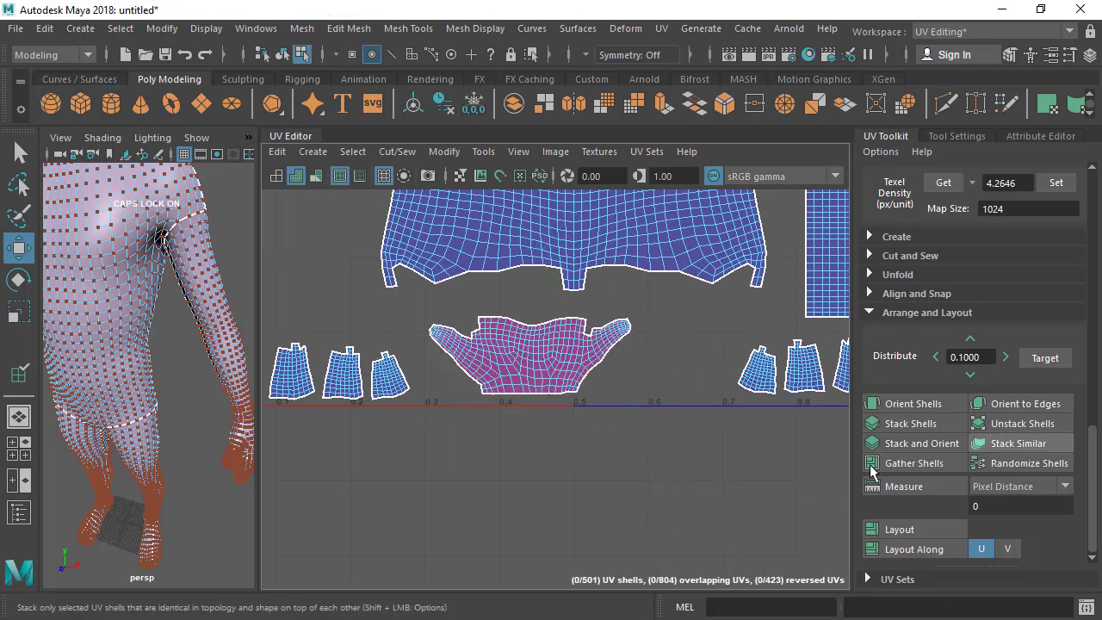
drag(465, 316, 542, 375)
right_drag(506, 356, 436, 332)
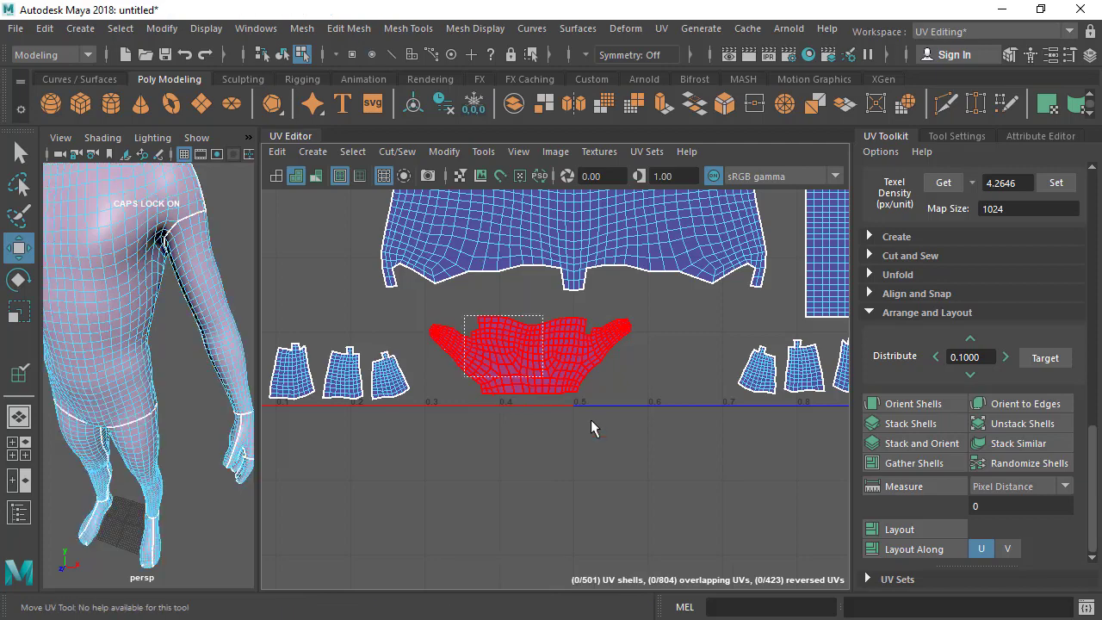
click(1006, 423)
click(542, 422)
scroll(611, 445, up, 1)
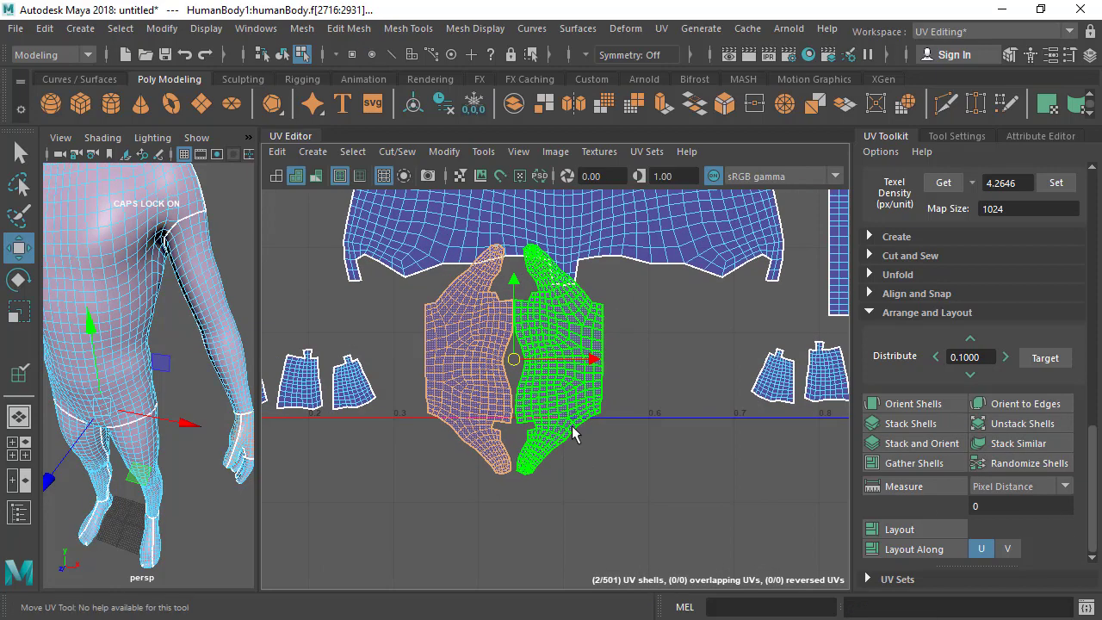
click(635, 448)
Step: Move both hand shells, one small tapered shell and one finger shell outside the 0-1 UV tile
scroll(635, 447, down, 3)
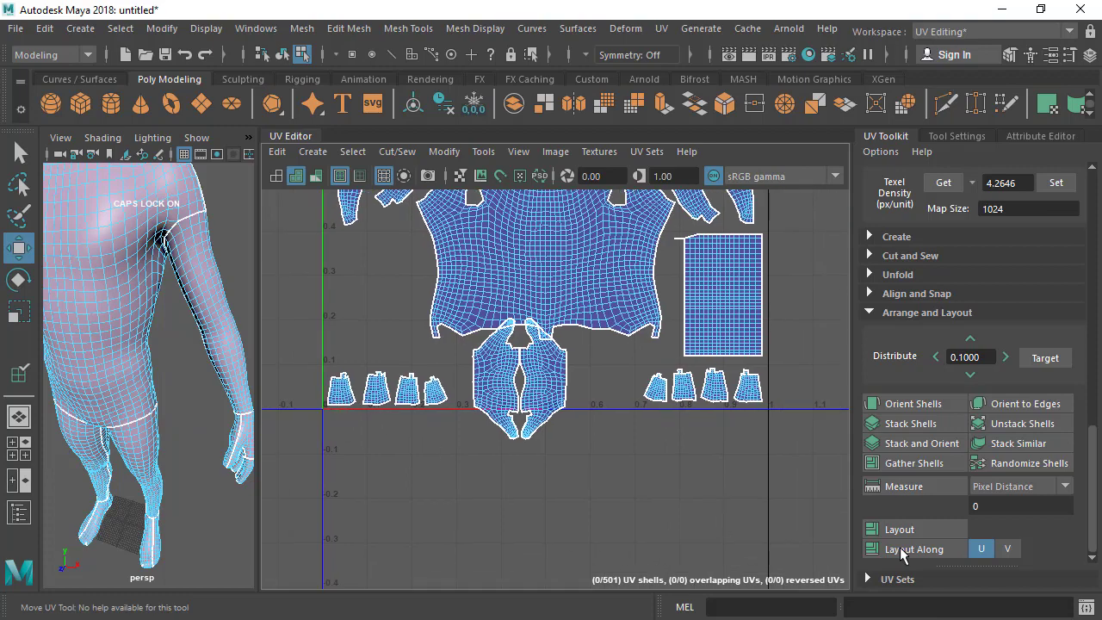
click(913, 463)
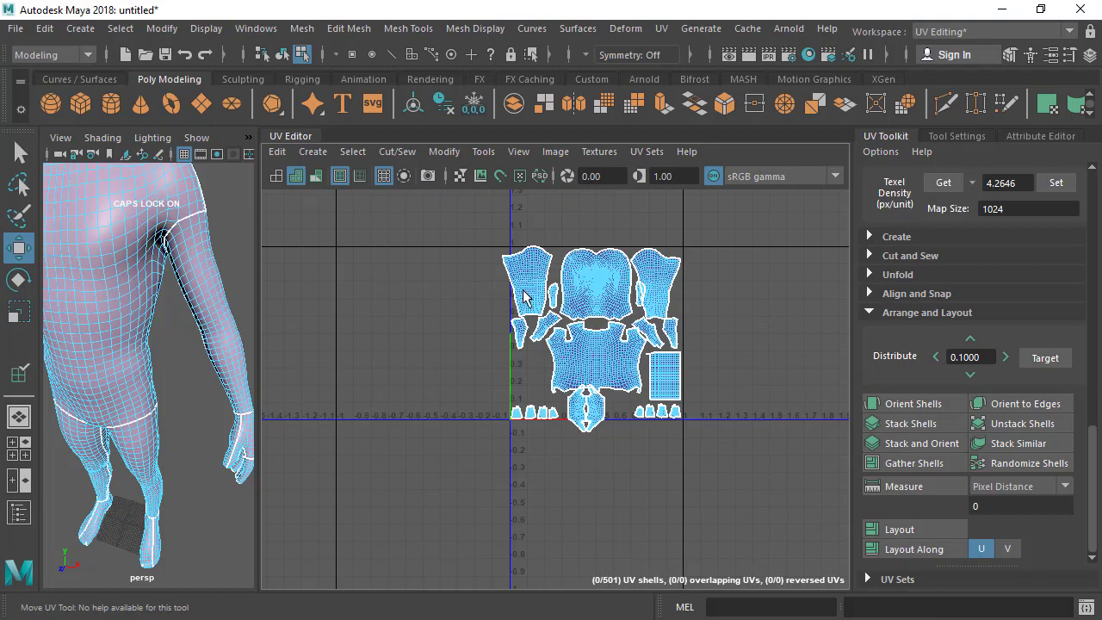
scroll(536, 435, up, 3)
click(575, 422)
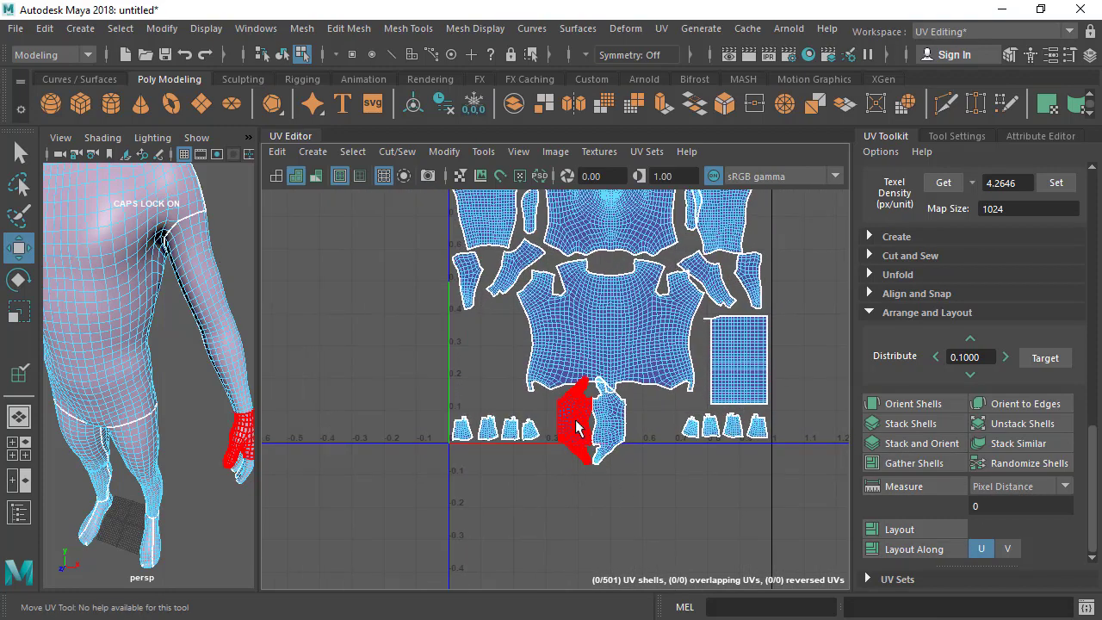
shift+click(608, 446)
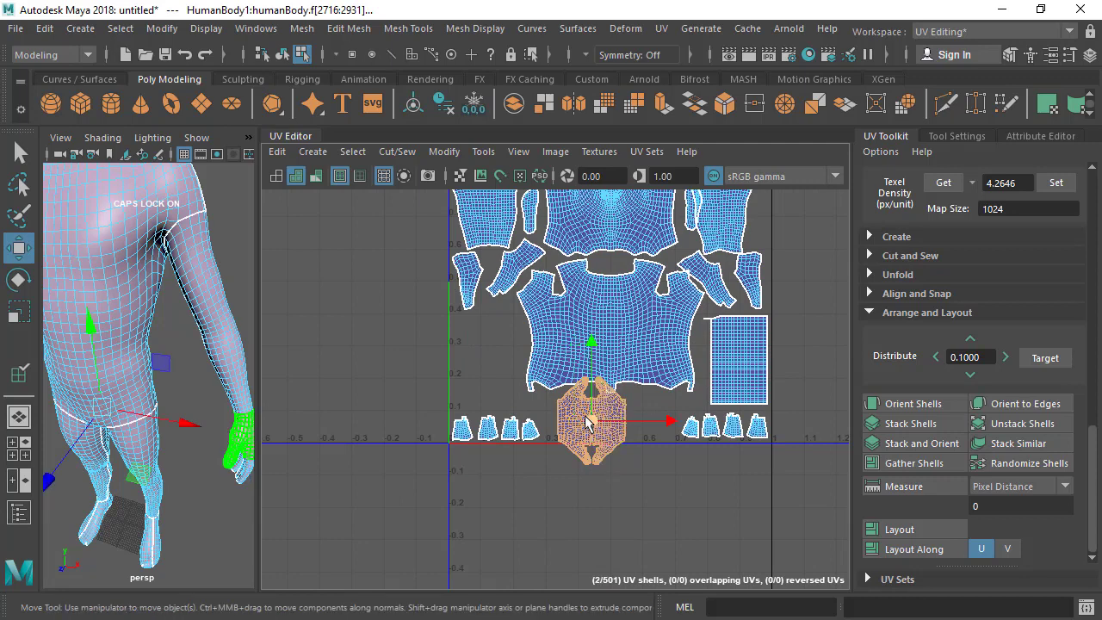
key(ctrl+u)
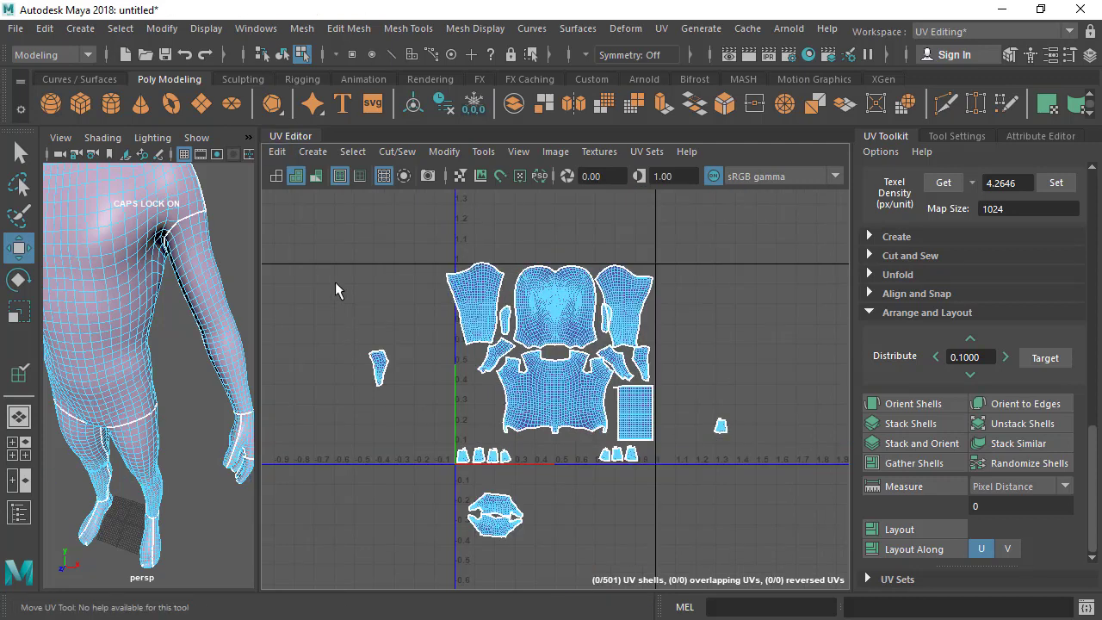
Step: Select all the UV shells and gather the stray ones back into the 0-1 tile
drag(320, 241, 787, 599)
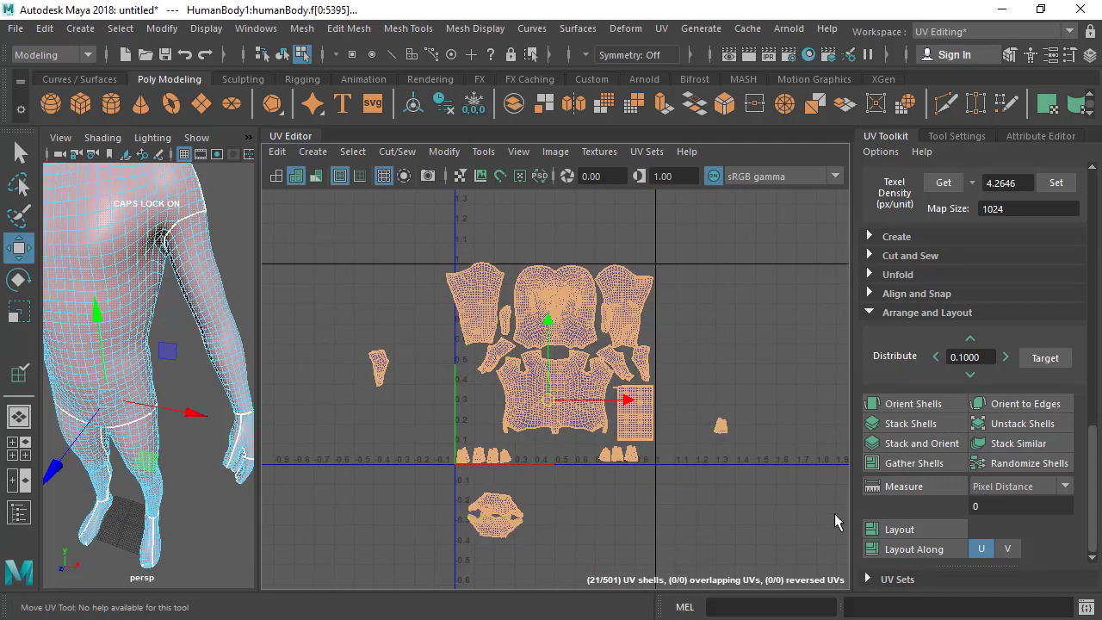
click(906, 463)
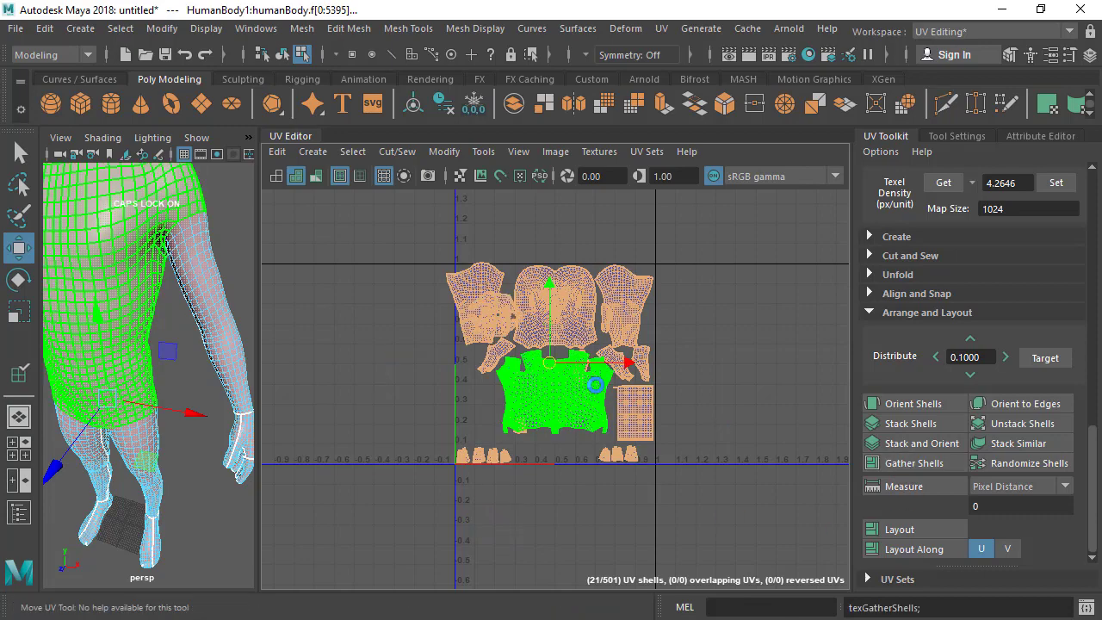
scroll(574, 353, up, 3)
scroll(483, 420, down, 1)
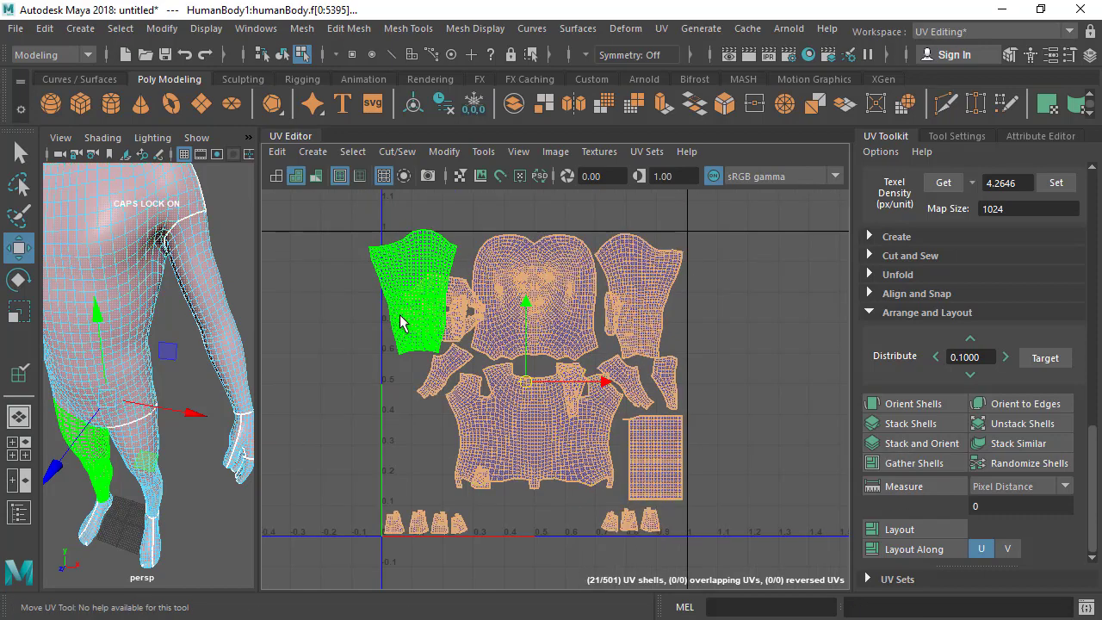
Step: Select the gathered hand shells overlapping the leg shell, move them down beside the torso shell, and clear the selection
click(325, 309)
click(456, 303)
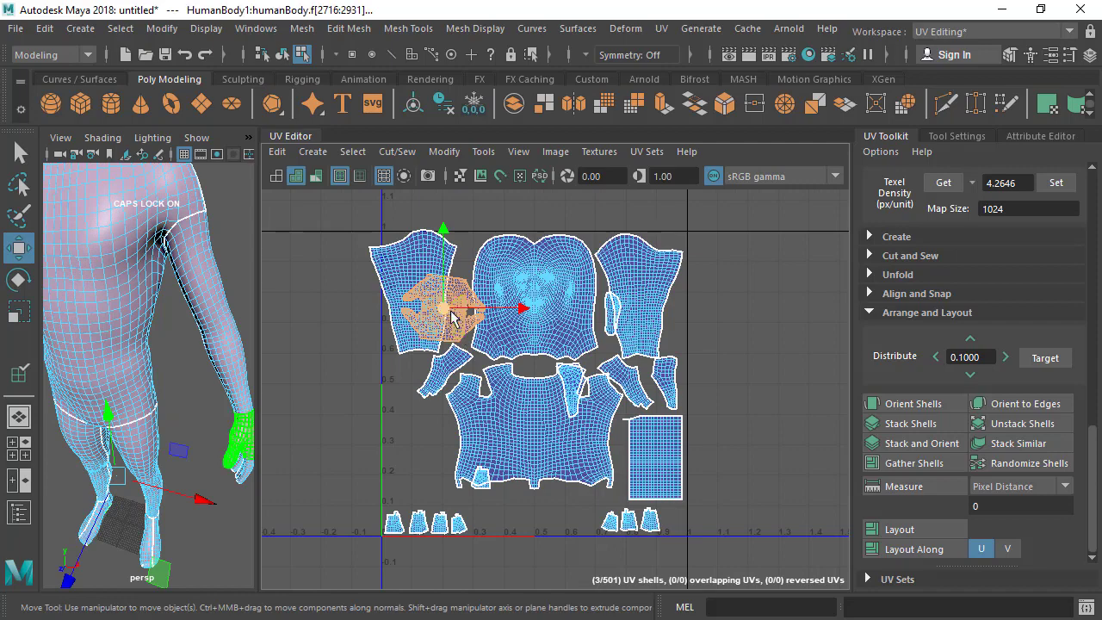
drag(441, 315, 438, 443)
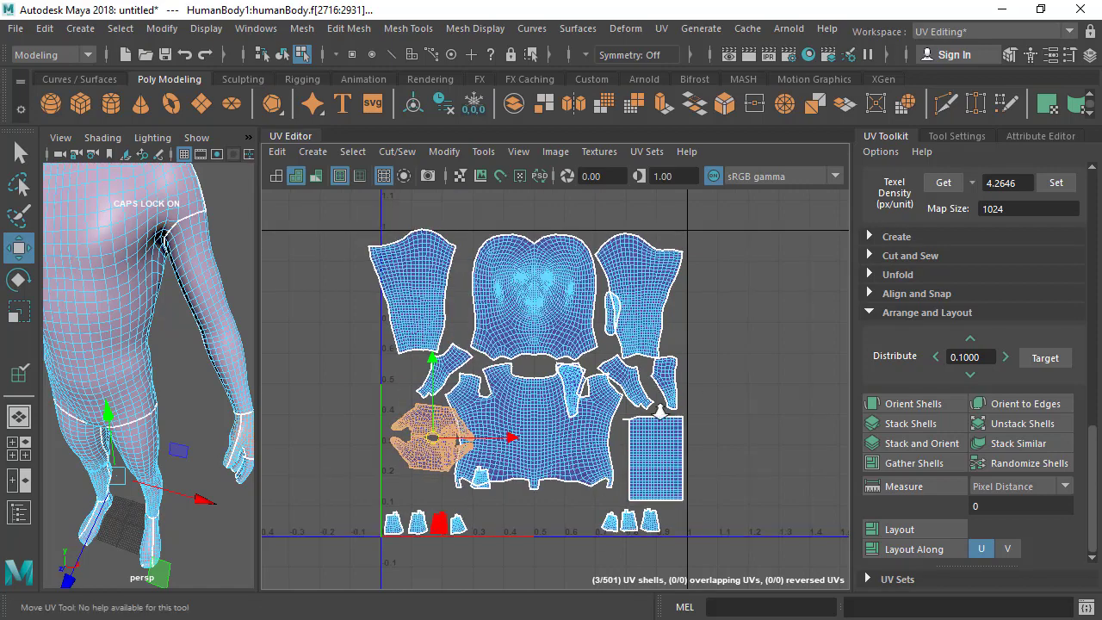
scroll(659, 413, up, 1)
alt+middle_drag(659, 413, 676, 341)
click(812, 344)
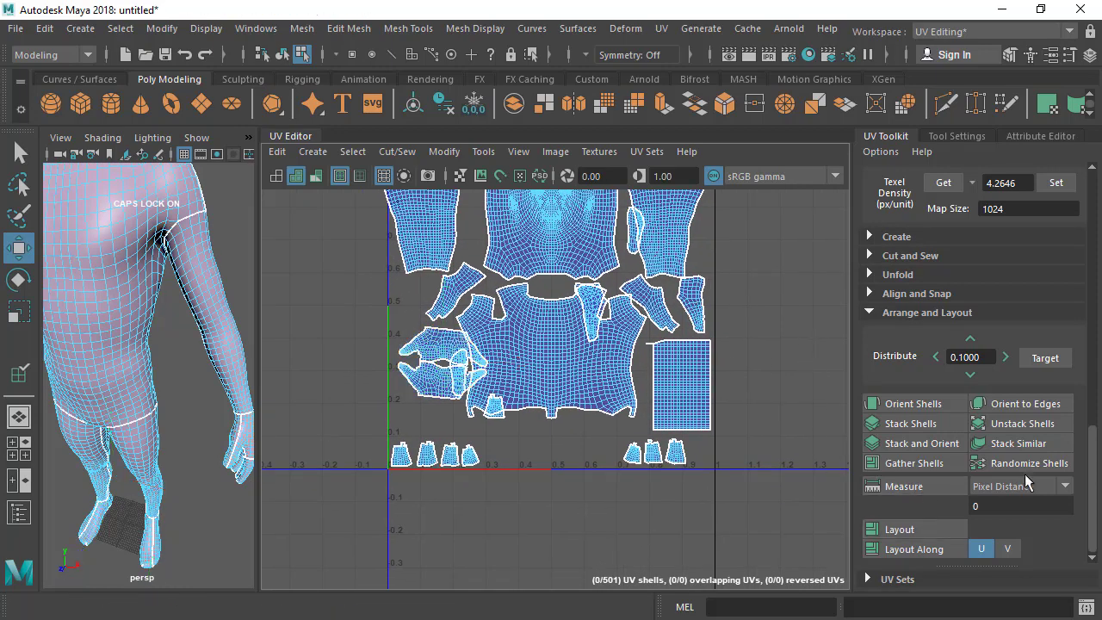
Step: Select all the UV shells and apply Randomize Shells to them several times
scroll(611, 395, down, 3)
drag(372, 225, 713, 487)
scroll(486, 351, up, 2)
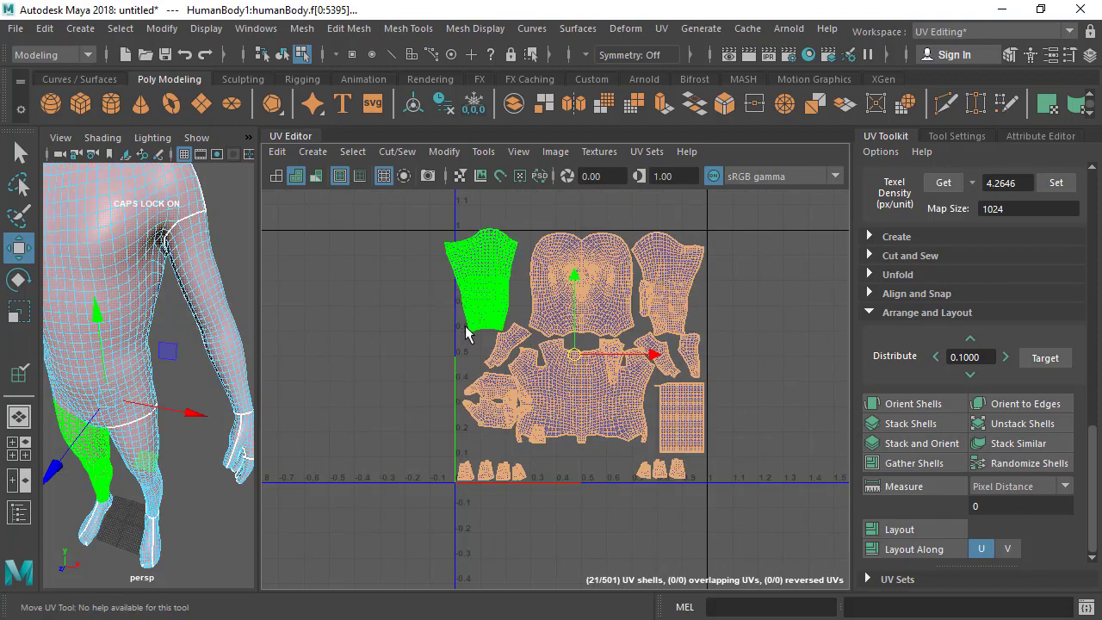
click(1033, 464)
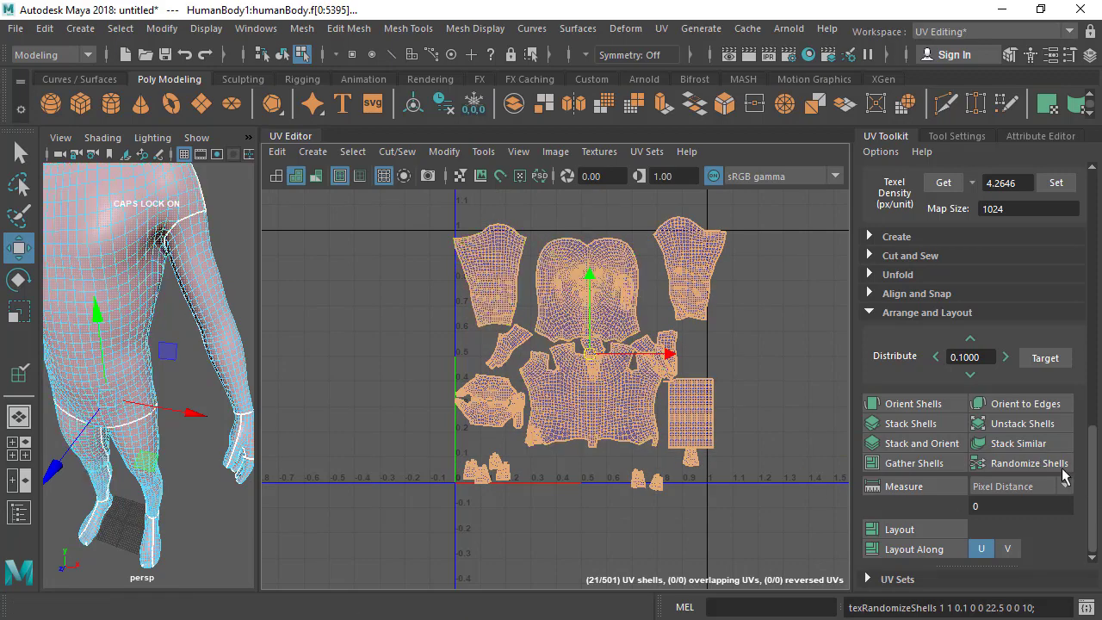
click(1045, 465)
click(1042, 467)
click(1041, 467)
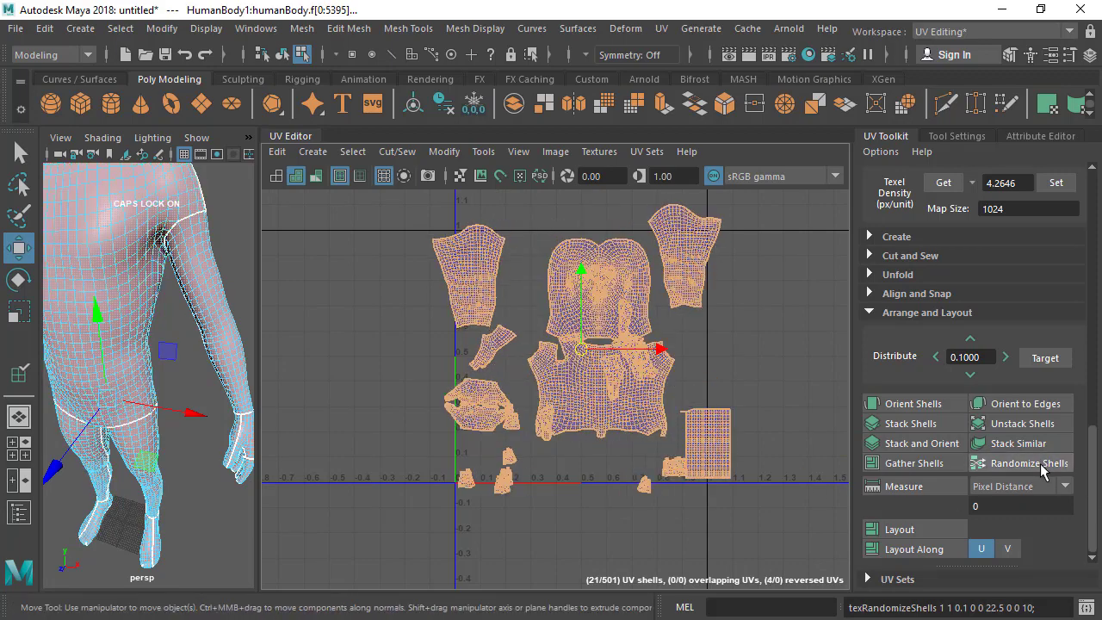
click(1041, 467)
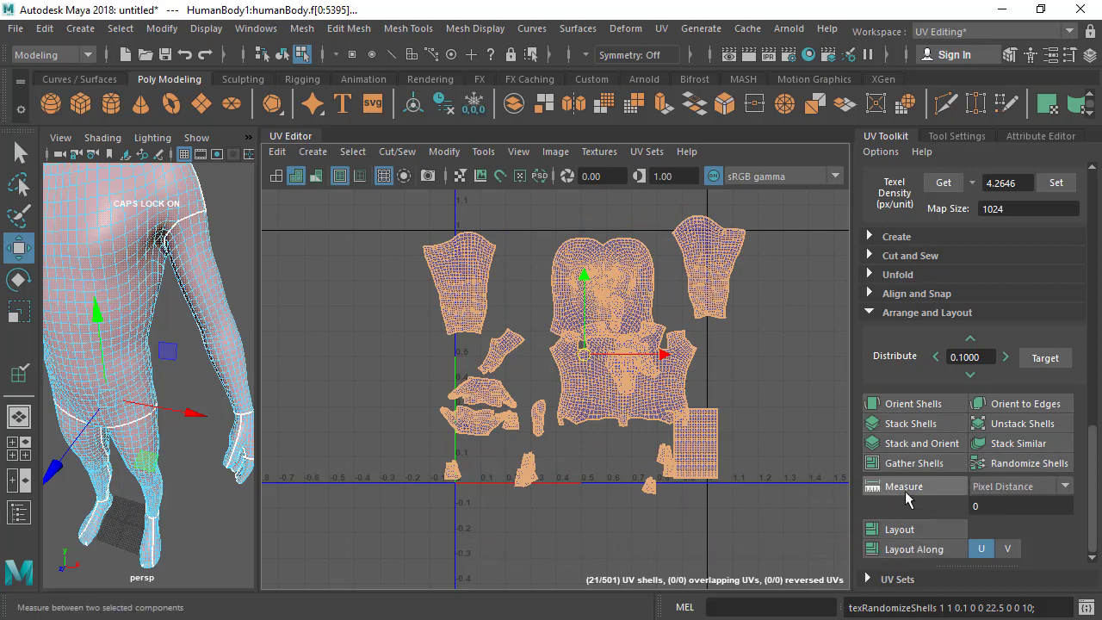
Step: In UV selection, measure the pixel distance between the two outer corner UVs of the rectangular grid shell, and close the results
scroll(666, 515, up, 2)
alt+middle_drag(666, 518, 536, 496)
scroll(589, 505, up, 2)
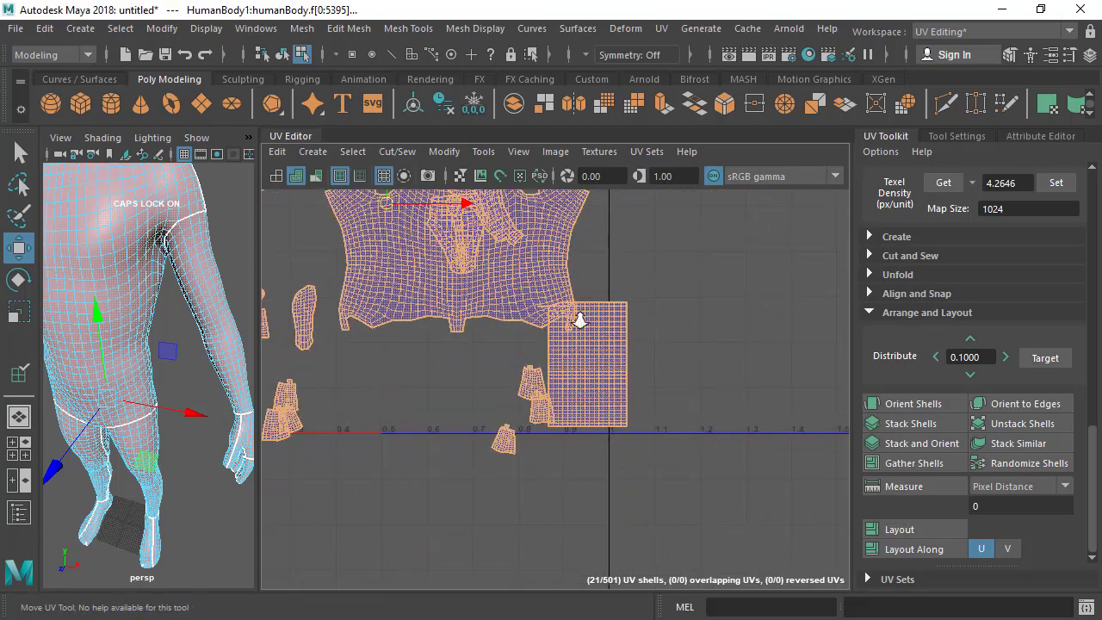
scroll(576, 309, up, 2)
click(659, 351)
key(F12)
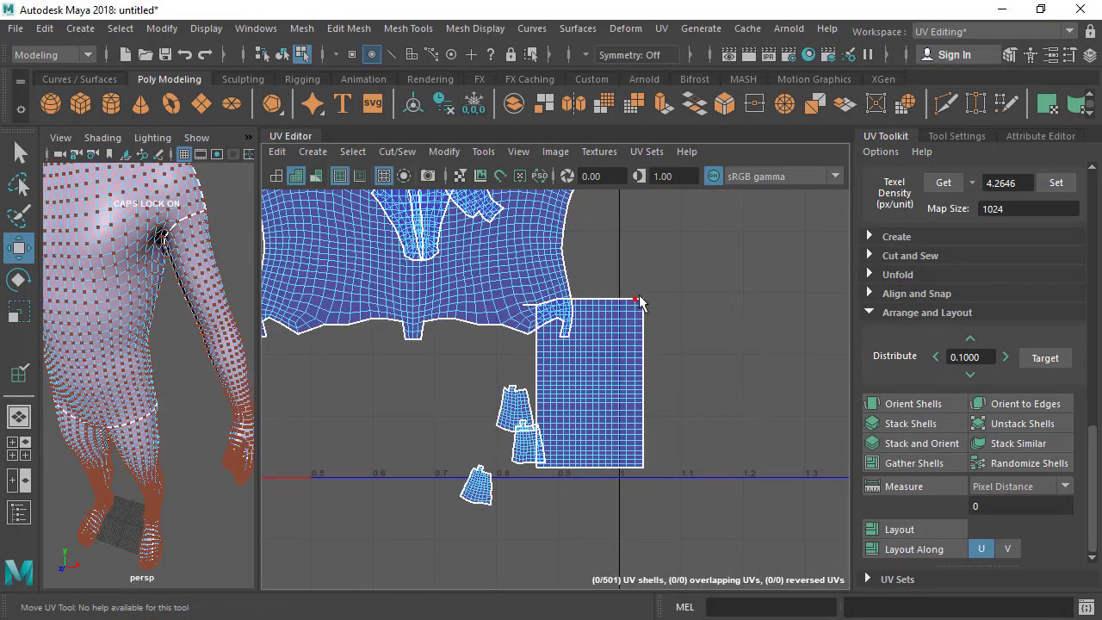
click(643, 298)
shift+click(642, 466)
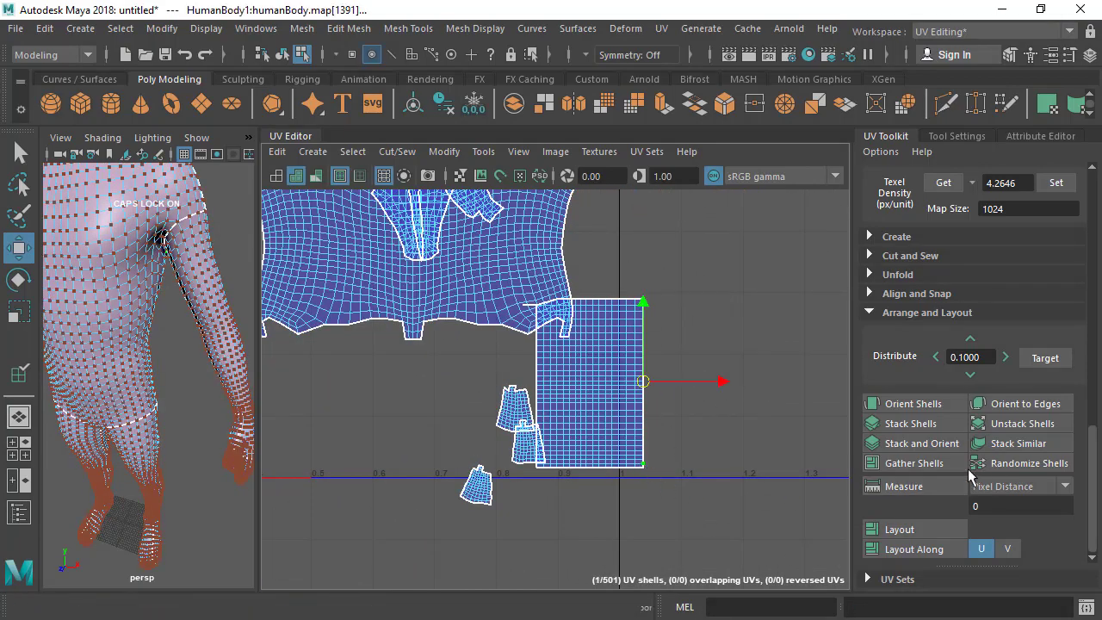
click(899, 486)
drag(641, 317, 868, 246)
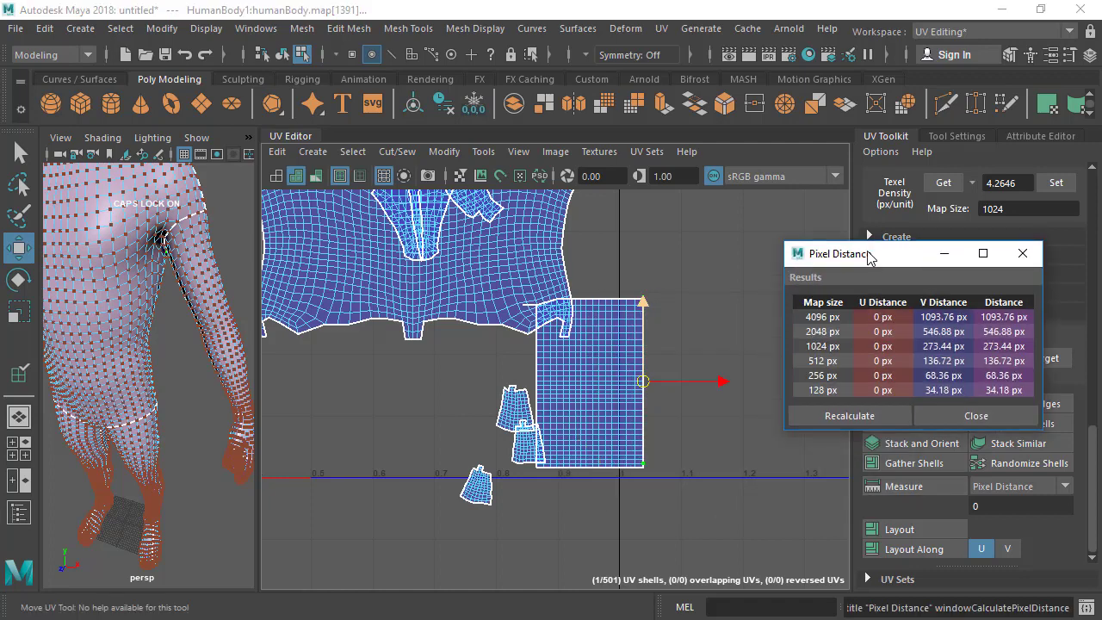
click(950, 414)
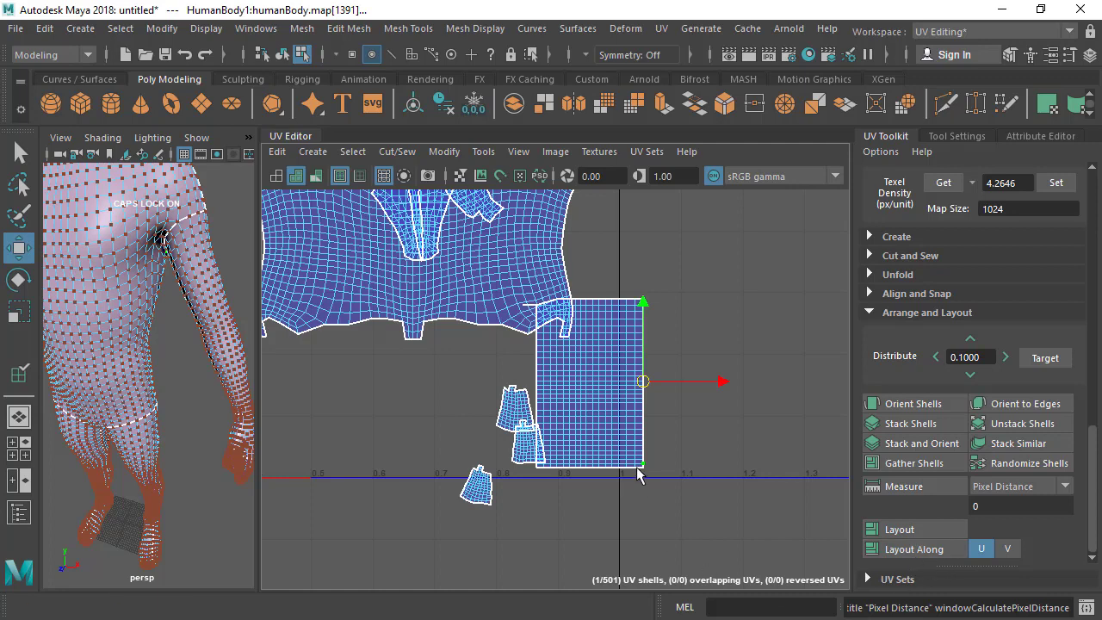
Step: Select the UVs of all the shells and apply Layout to pack them into the 0-1 tile
alt+right_drag(639, 474, 519, 332)
alt+middle_drag(518, 332, 535, 363)
right_drag(555, 341, 464, 310)
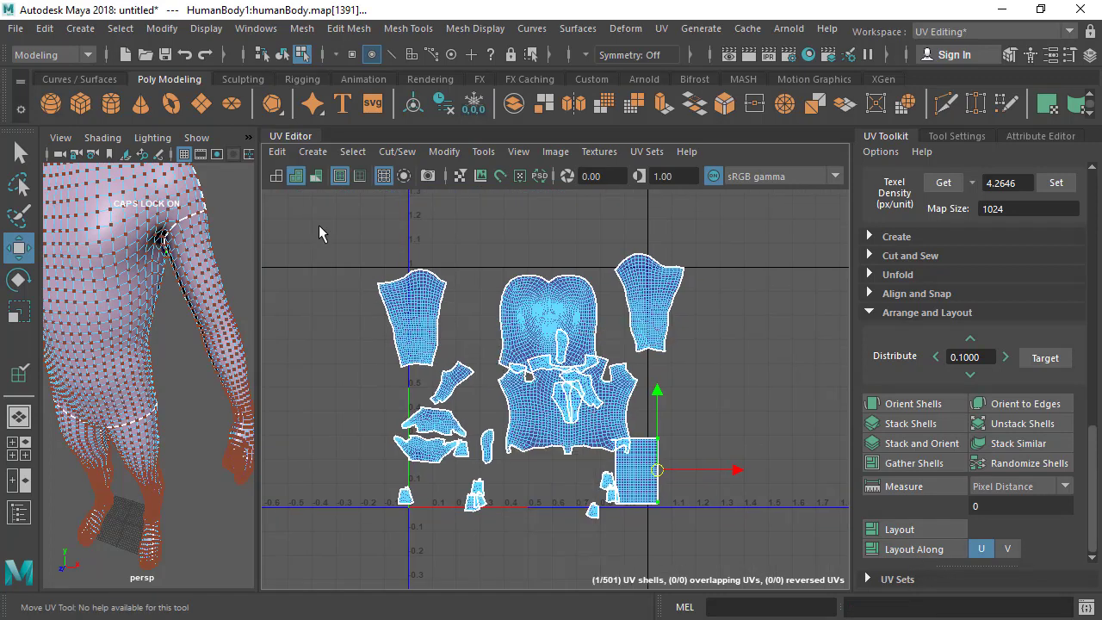
drag(322, 220, 815, 588)
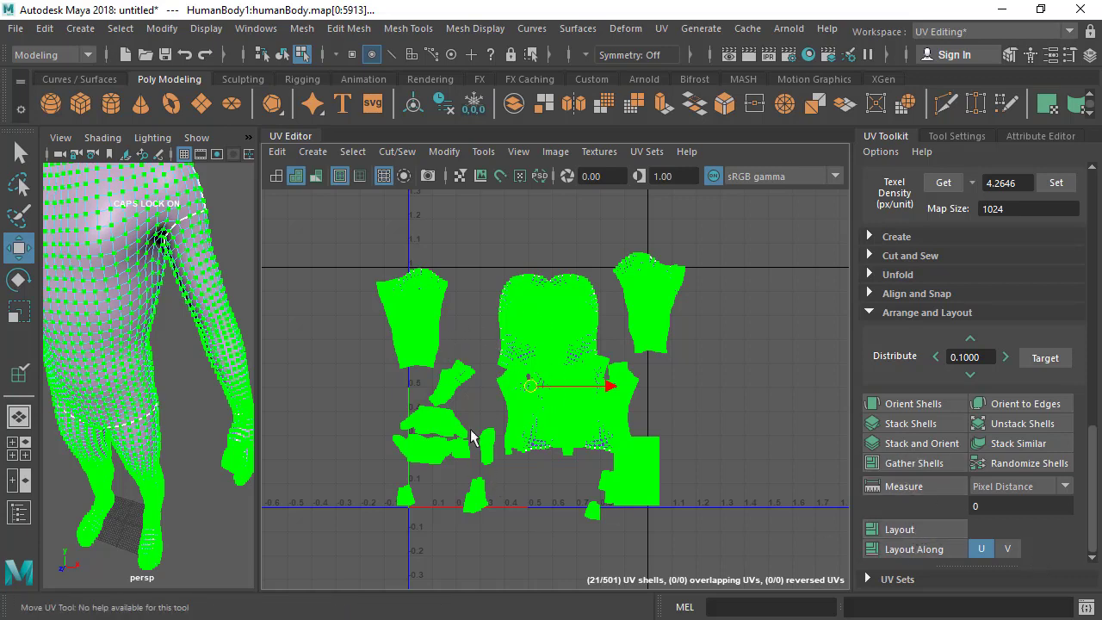
click(895, 529)
alt+right_drag(536, 447, 753, 346)
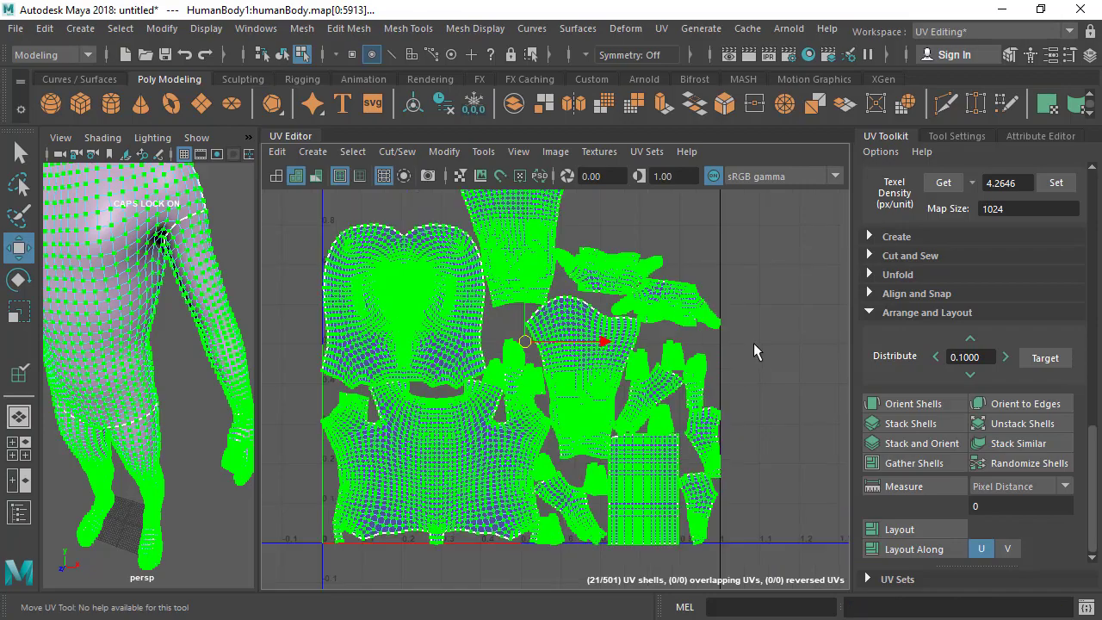
Step: Clear the UV selection and inspect how the packed shells are arranged inside the 0-1 tile
click(787, 298)
alt+right_drag(439, 448, 466, 432)
alt+middle_drag(460, 197, 418, 279)
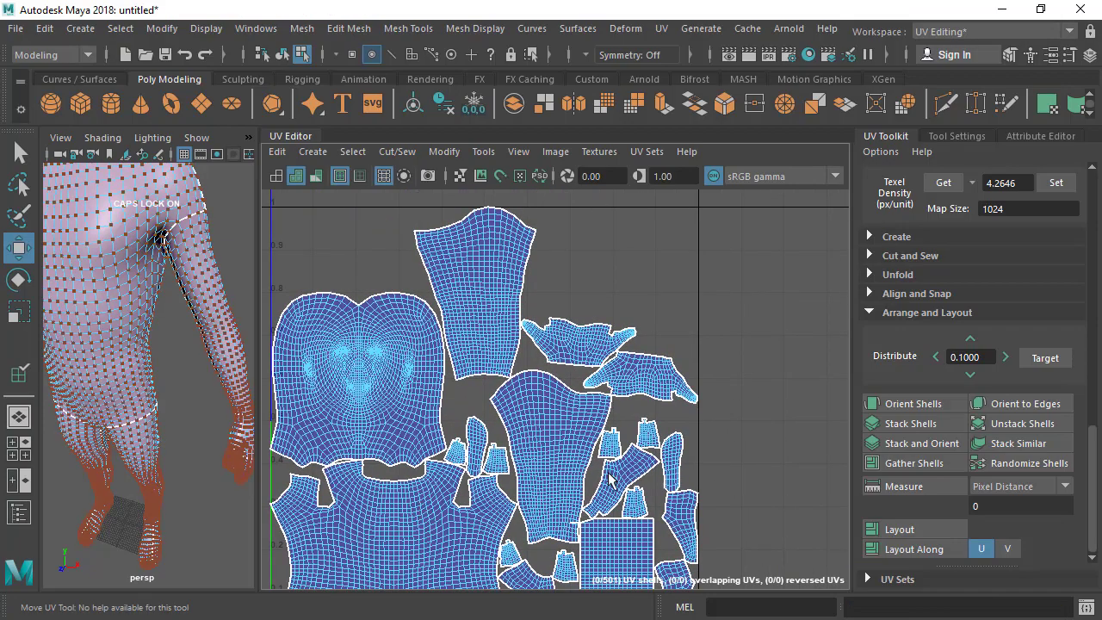
scroll(608, 478, down, 4)
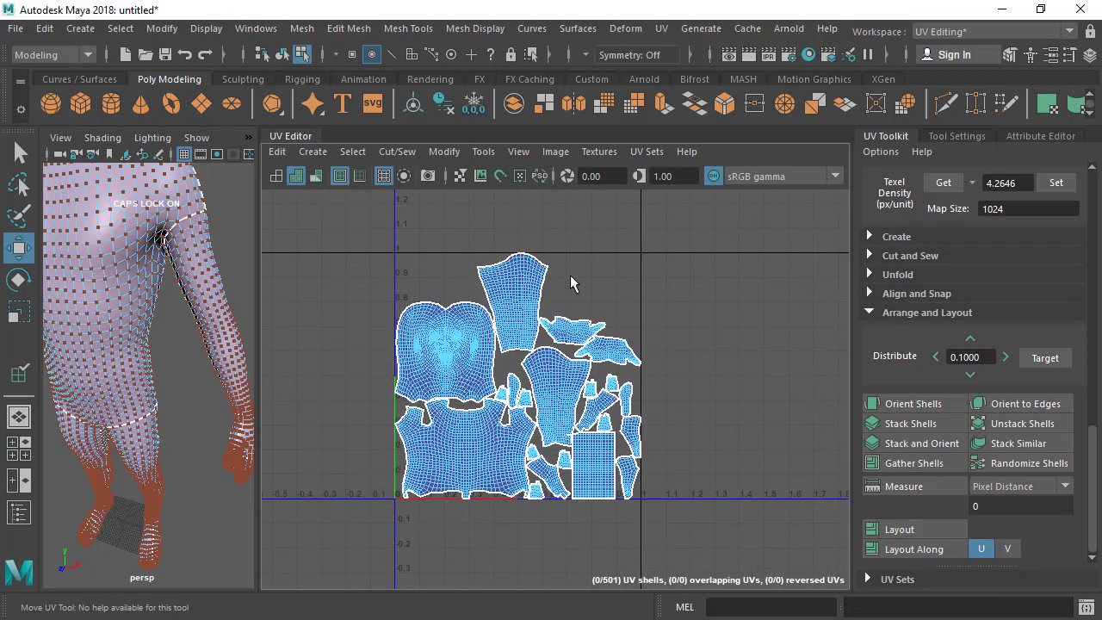
scroll(633, 339, up, 2)
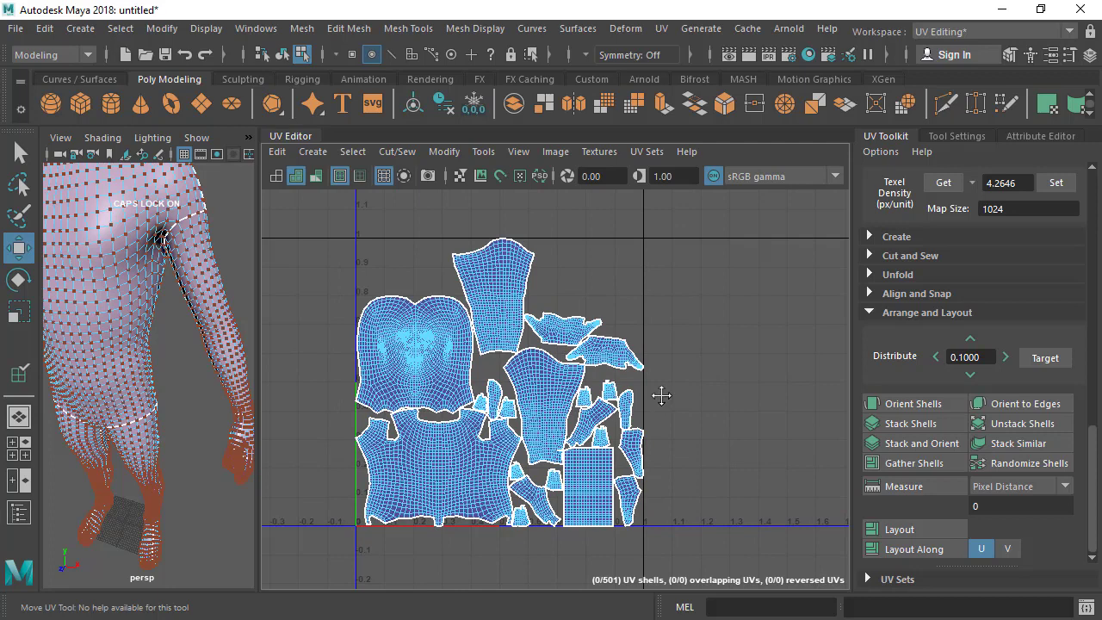
click(919, 533)
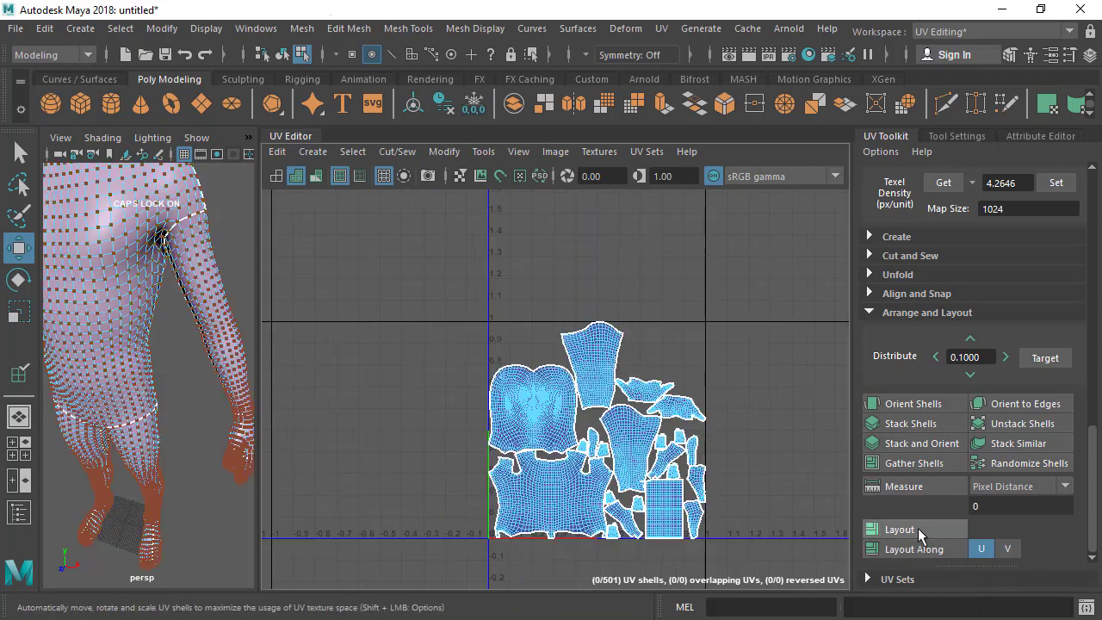
scroll(603, 499, up, 2)
alt+middle_drag(603, 494, 571, 500)
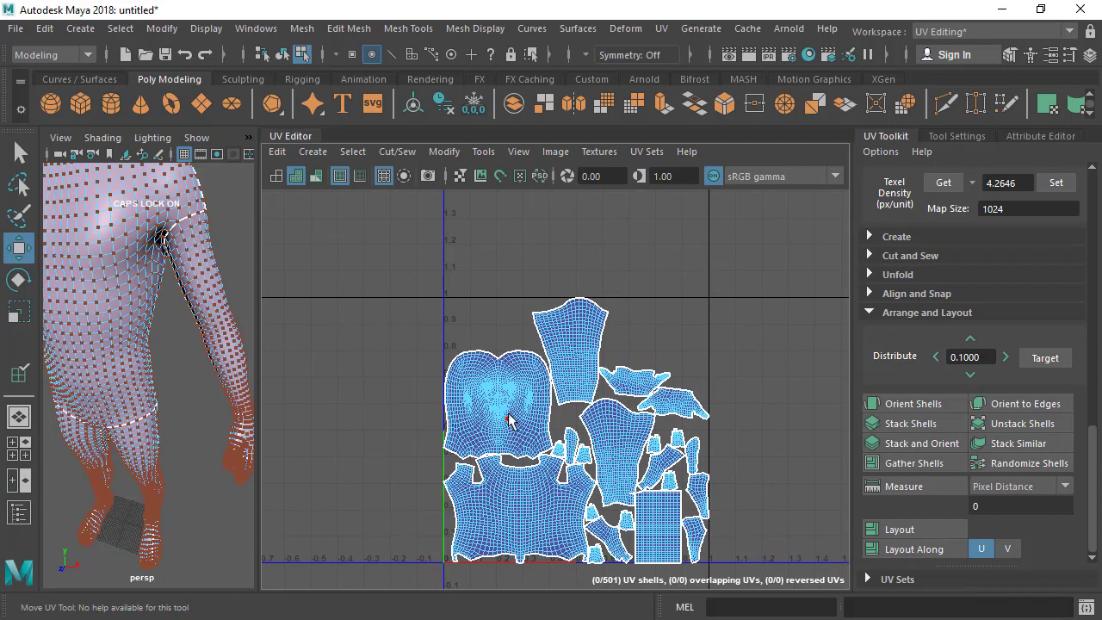
Step: Select a single UV in the middle of the uppermost leg shell in the packed layout
click(508, 420)
scroll(513, 418, up, 1)
click(498, 290)
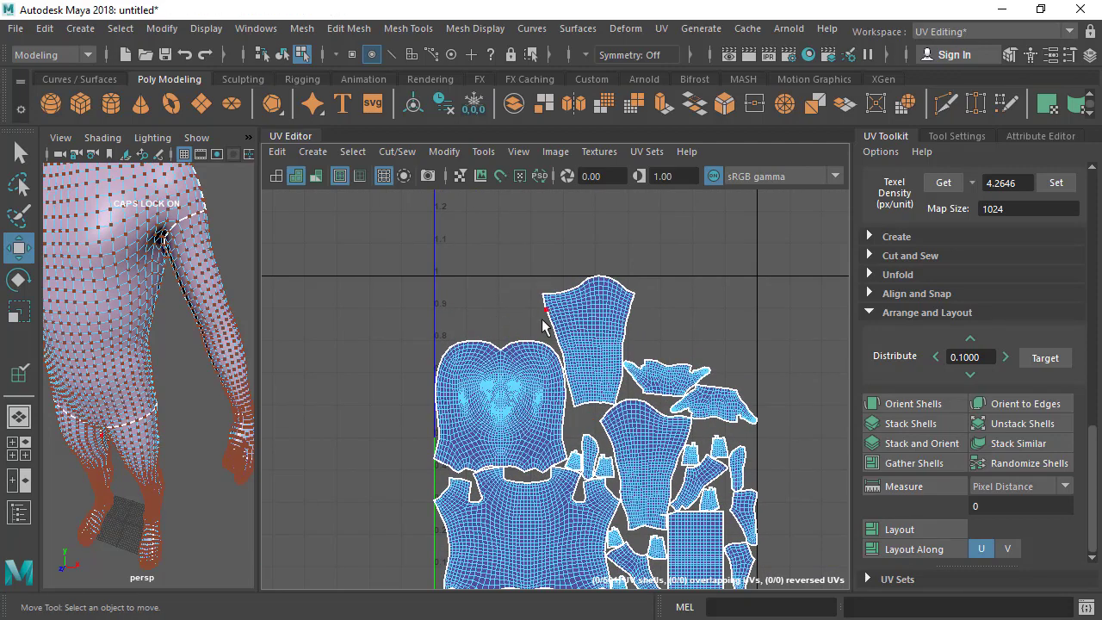
scroll(753, 381, up, 1)
alt+middle_drag(752, 381, 702, 307)
scroll(702, 310, down, 2)
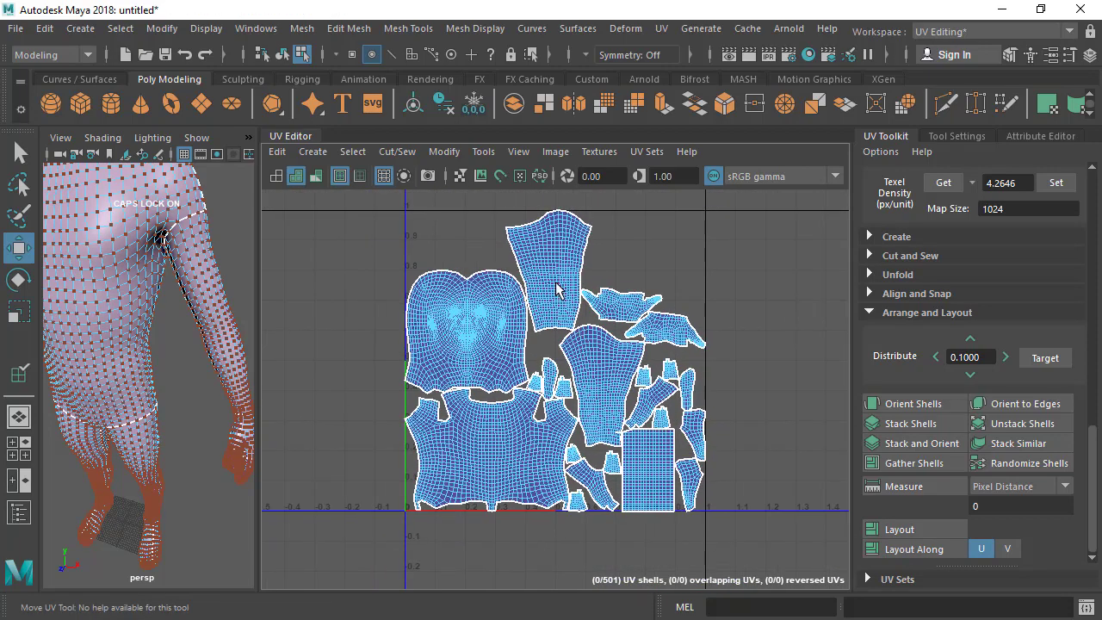
click(554, 282)
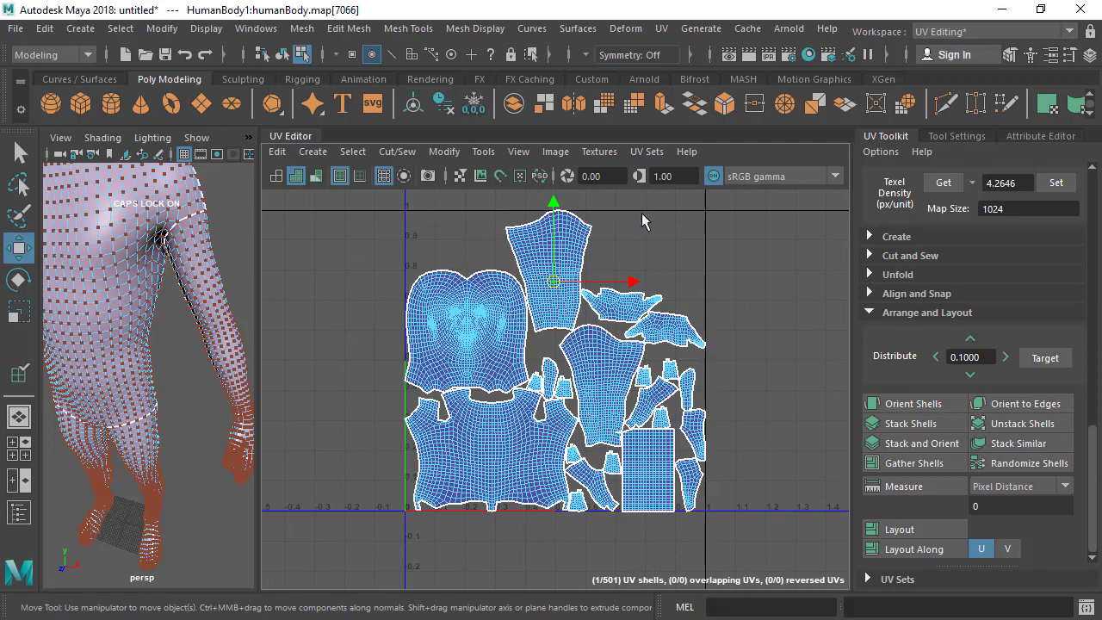
scroll(576, 390, down, 1)
alt+middle_drag(535, 450, 527, 483)
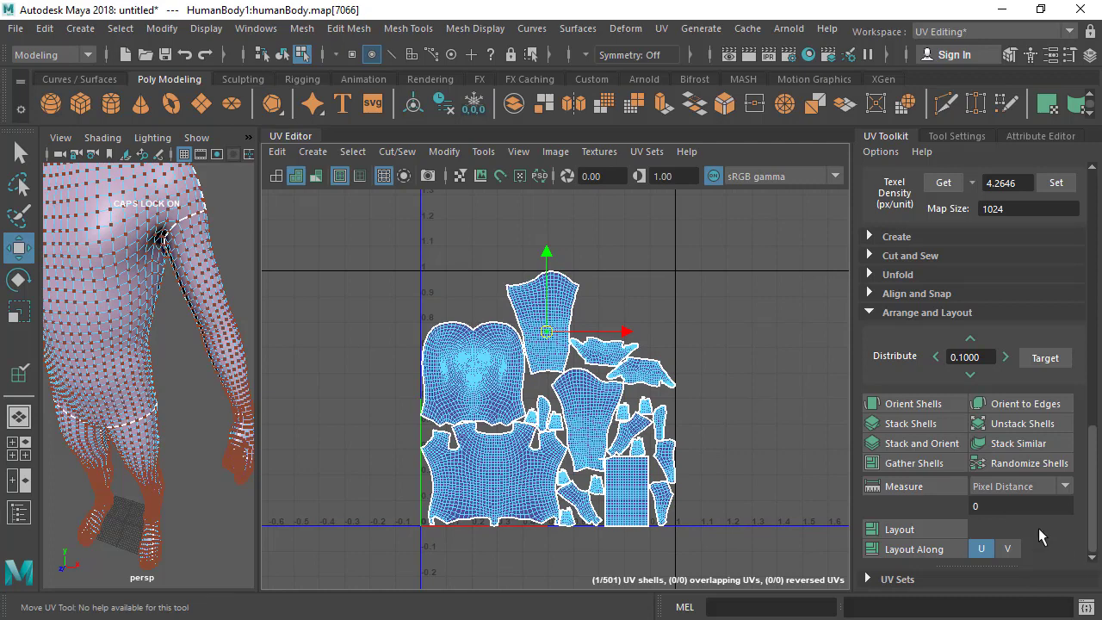